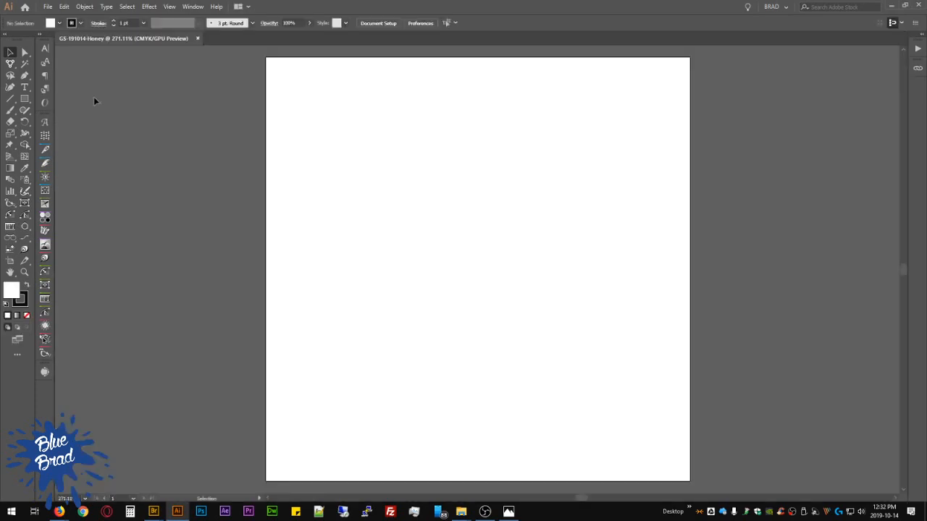
Step: Draw a hexagon about 0.6 in wide and 0.69 in high on the artboard with the Polygon tool
left_click(25, 99)
left_click(83, 134)
scroll(523, 229, "up", 2)
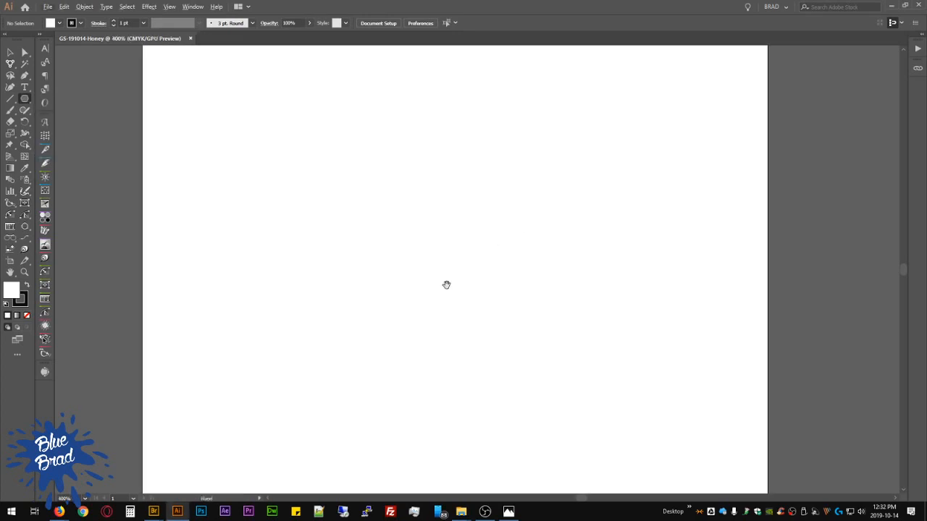
left_click_drag(447, 286, 389, 239)
left_click_drag(343, 168, 377, 212)
key("v")
left_click_drag(397, 117, 360, 246)
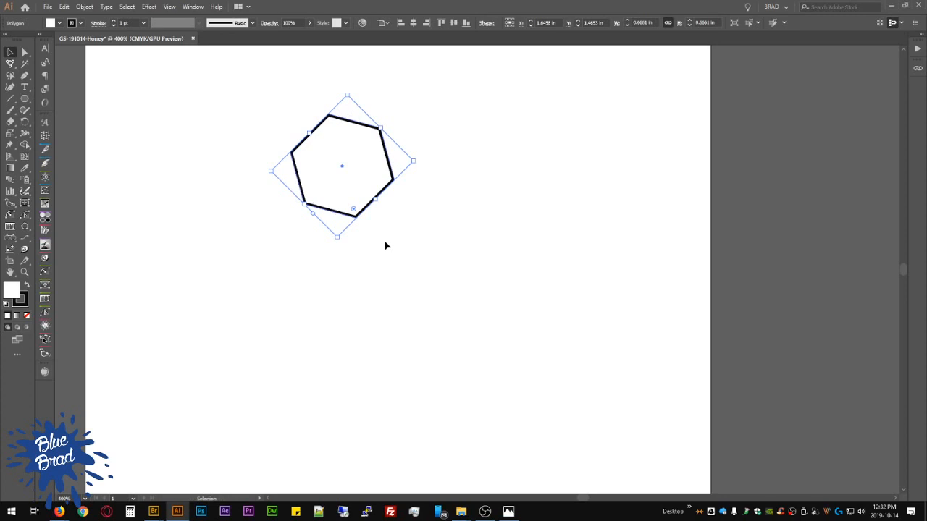
key("a")
key("v")
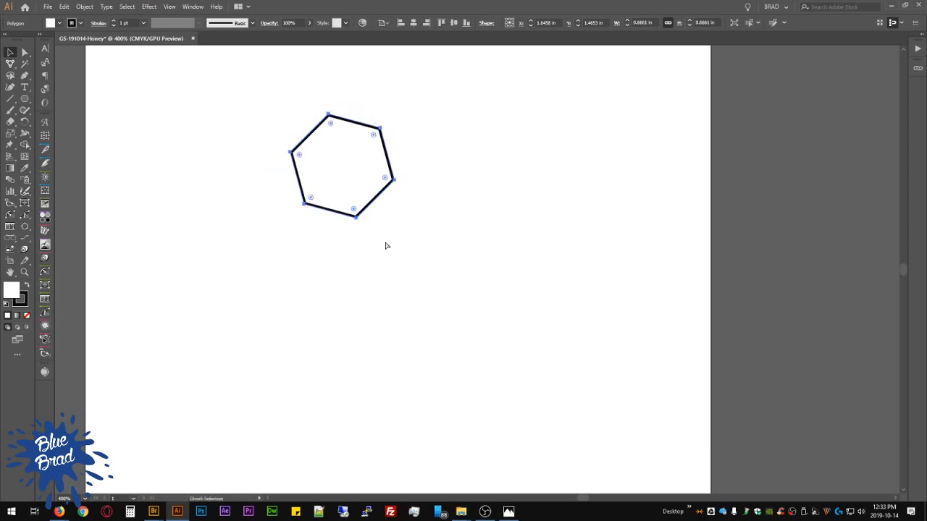
key("ctrl+z")
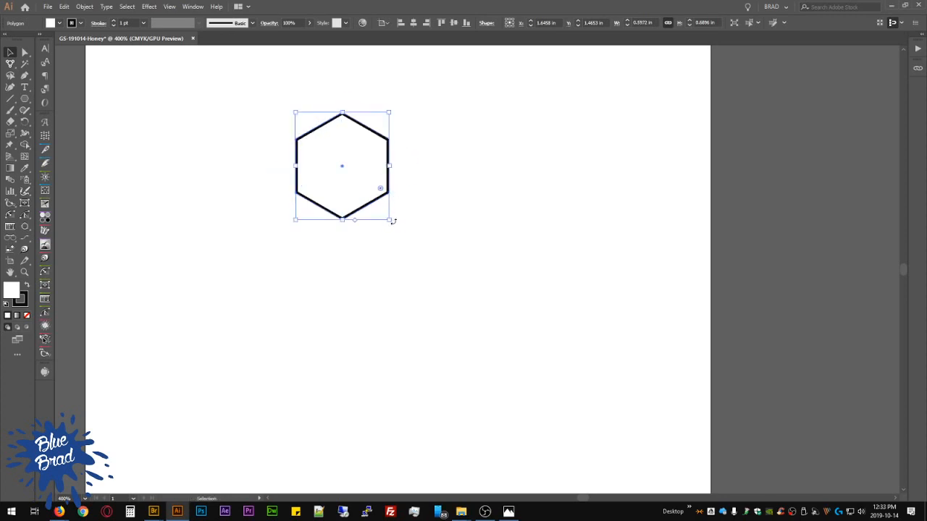
Step: Rotate the hexagon so its bounding box stands at a 45-degree diagonal
left_click_drag(394, 217, 342, 87)
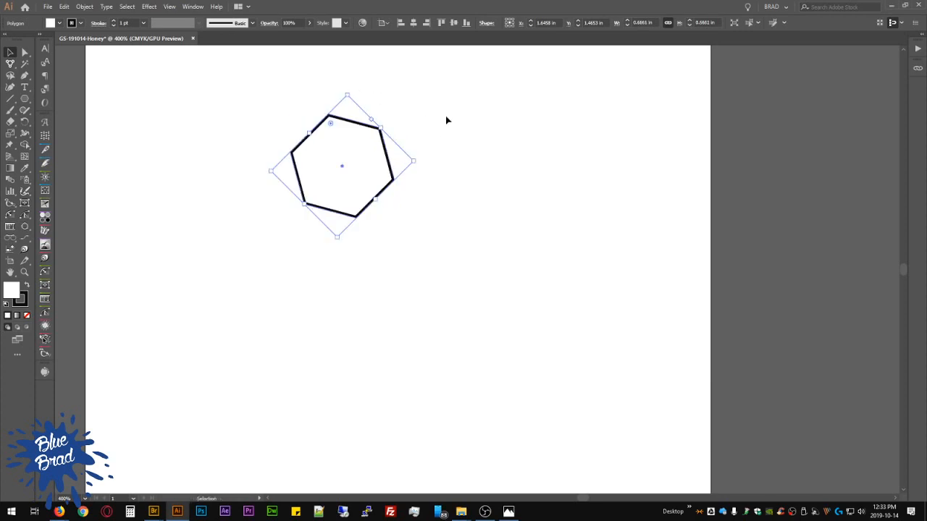
left_click(401, 112)
left_click_drag(401, 111, 321, 242)
left_click_drag(388, 147, 422, 159)
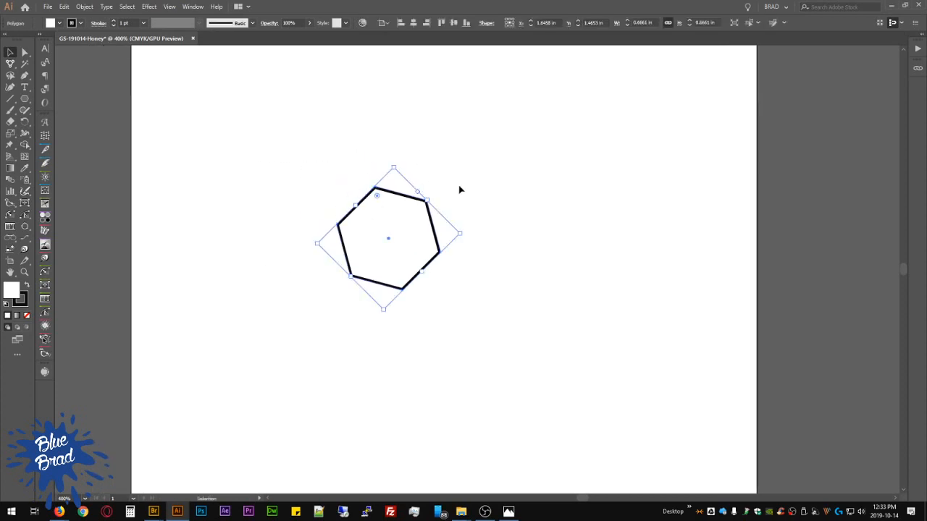
Step: Show the hexagon's appearance attributes and align its 1 pt stroke to the inside
key("shift+F6")
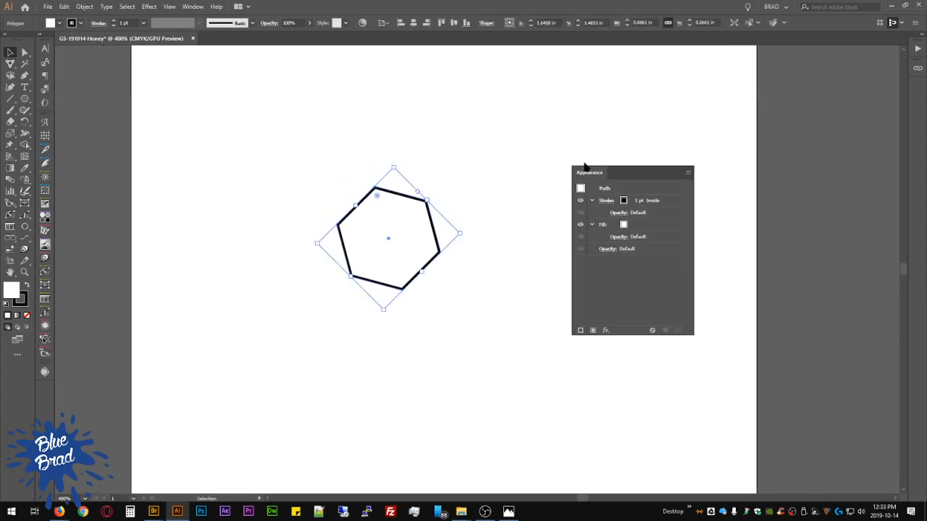
left_click_drag(586, 166, 516, 118)
left_click(536, 155)
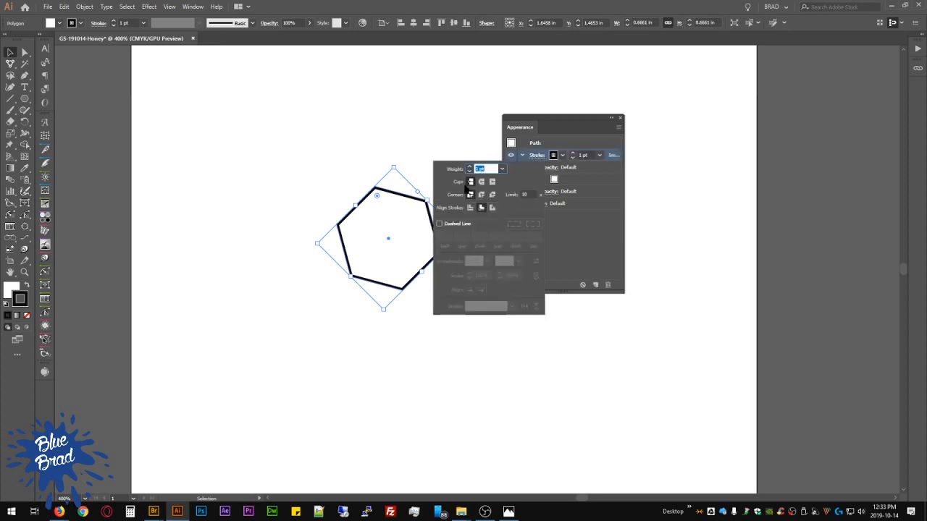
left_click(481, 208)
Step: Apply the RGB Yellow swatch to the hexagon's stroke and rename that swatch bb-01
left_click(553, 155)
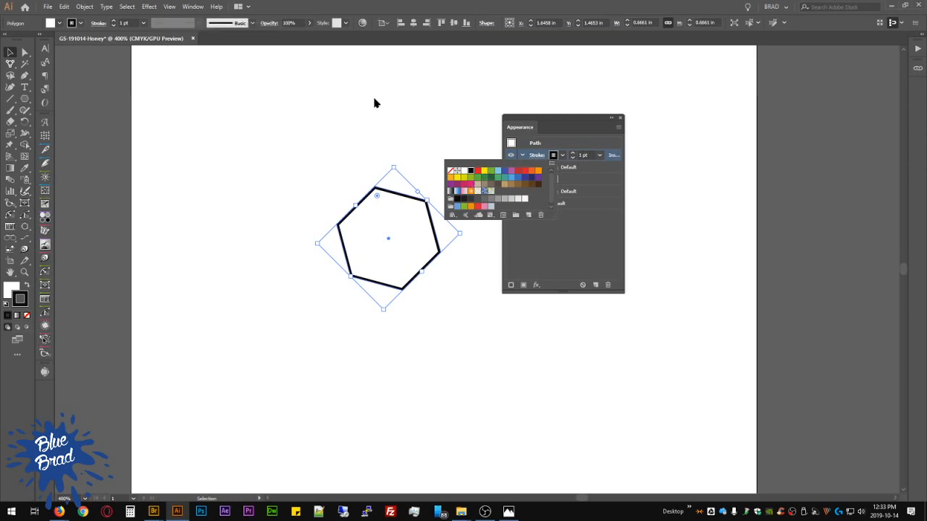
left_click(484, 172)
double_click(485, 174)
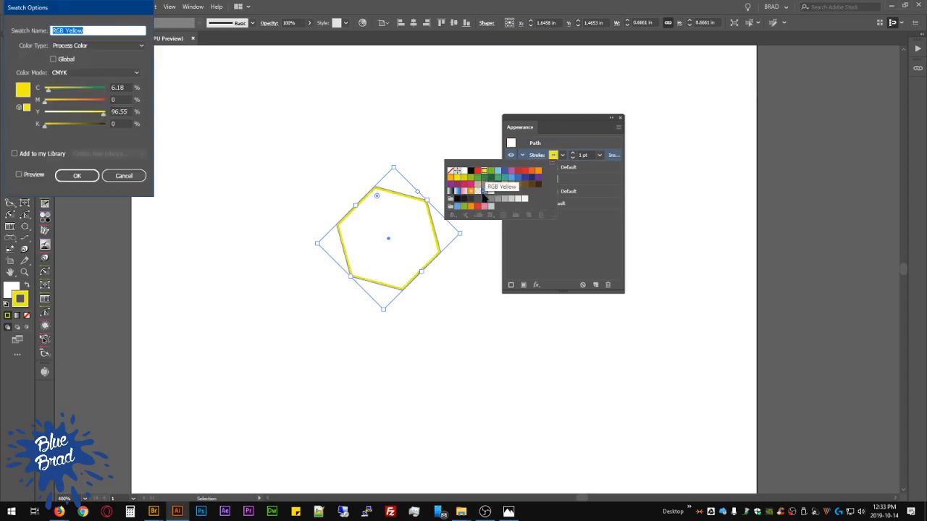
left_click_drag(75, 12, 333, 167)
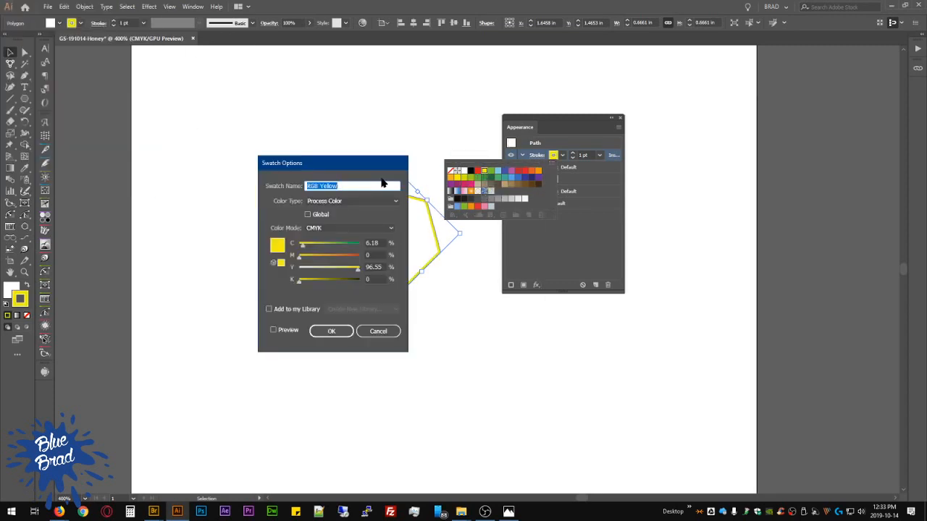
type("bbb")
Step: Set the bb-01 swatch to CMYK 0, 10, 100, 5 and apply the swatch options
left_click_drag(356, 270, 429, 270)
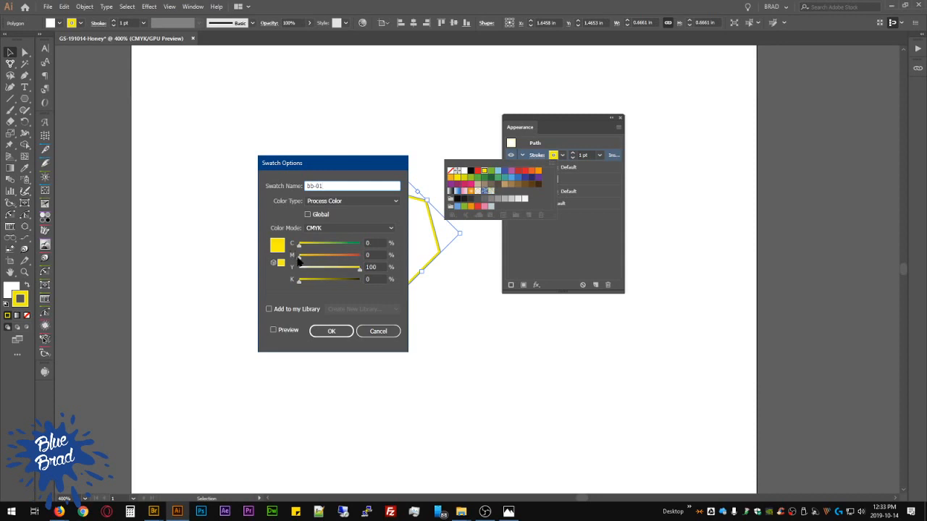
left_click(382, 254)
key("shift+Up")
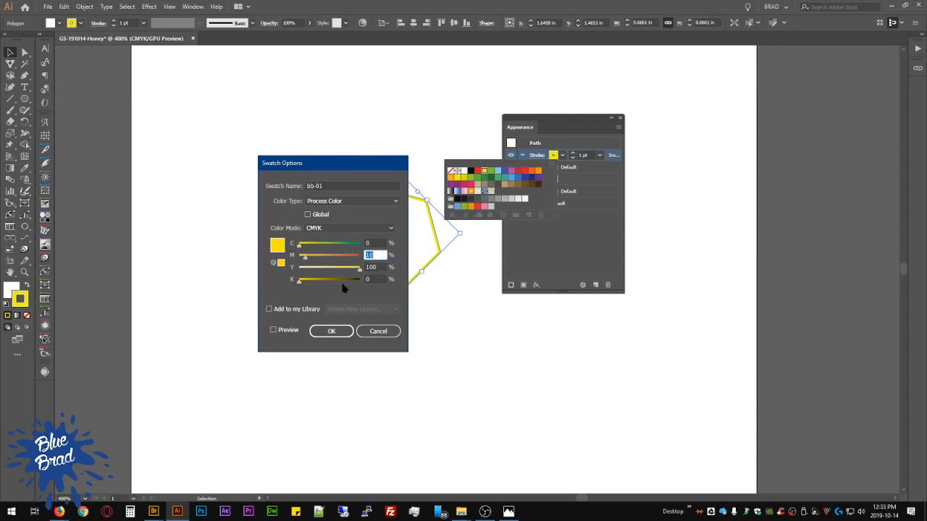
left_click(380, 278)
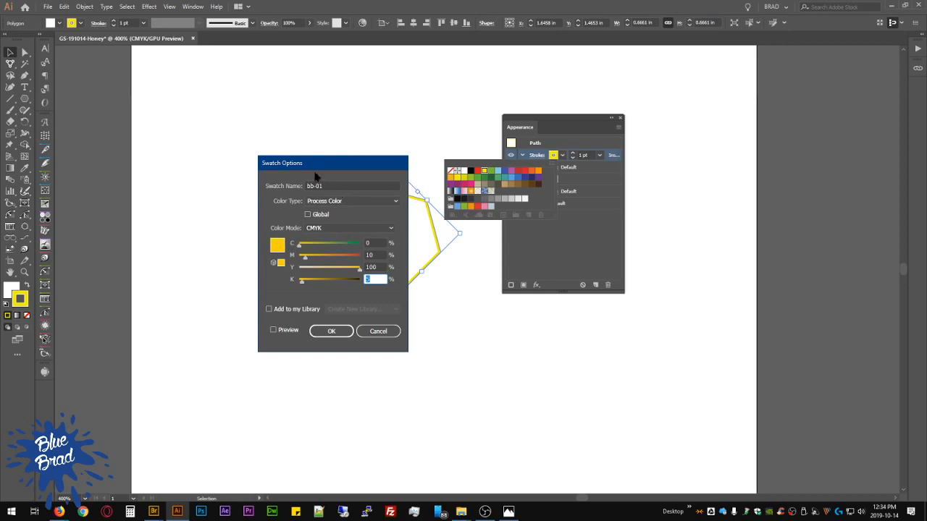
left_click(331, 331)
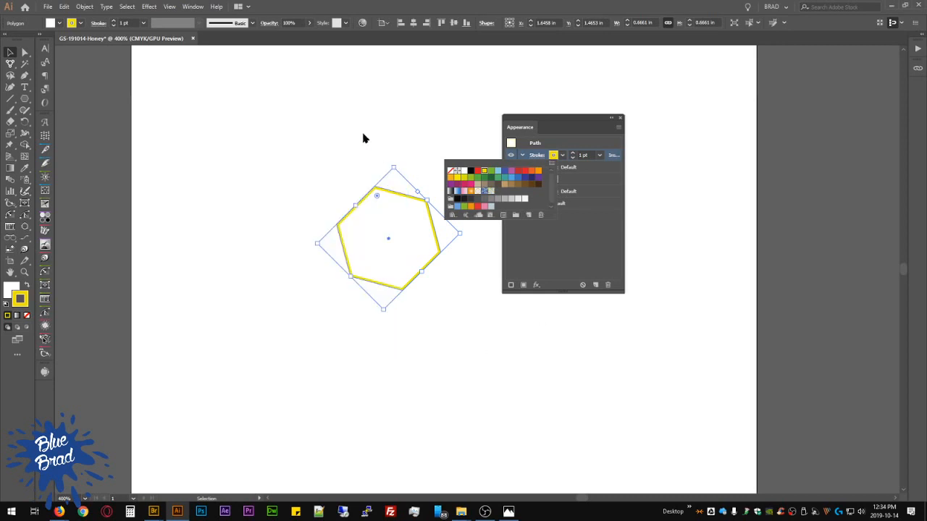
Step: Make the bb-01 swatch global and move it near the start of the swatches, just after Registration
double_click(484, 171)
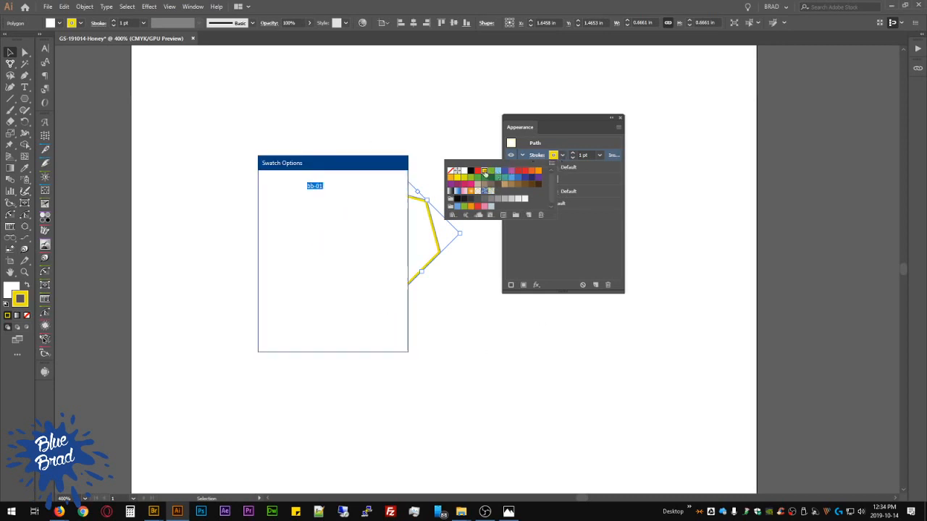
left_click(308, 215)
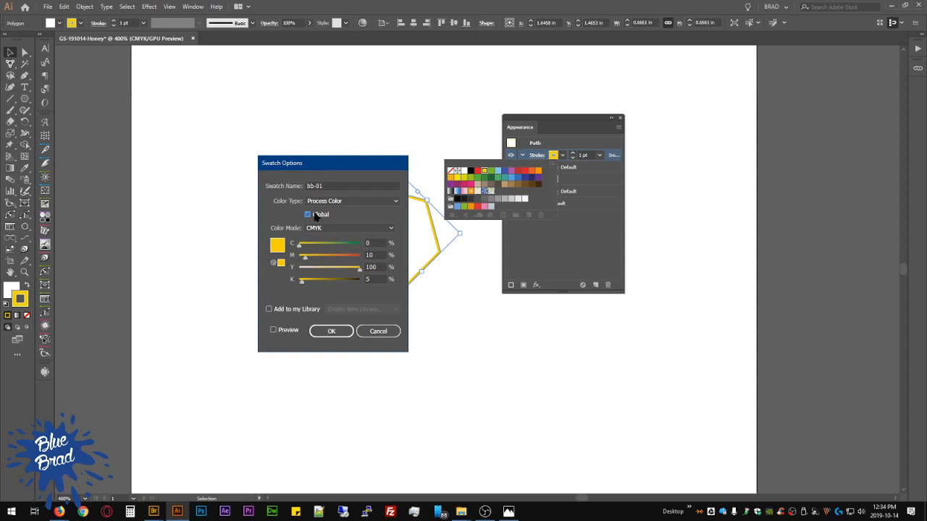
left_click(345, 331)
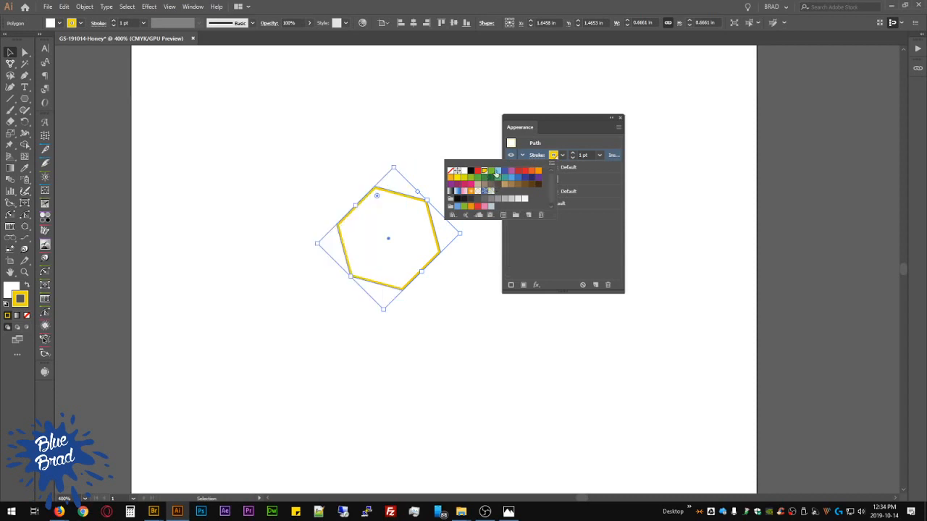
left_click_drag(484, 171, 461, 172)
Step: Duplicate the hexagon's yellow stroke, apply the Black swatch to the lower copy and open that swatch's options
left_click(614, 157)
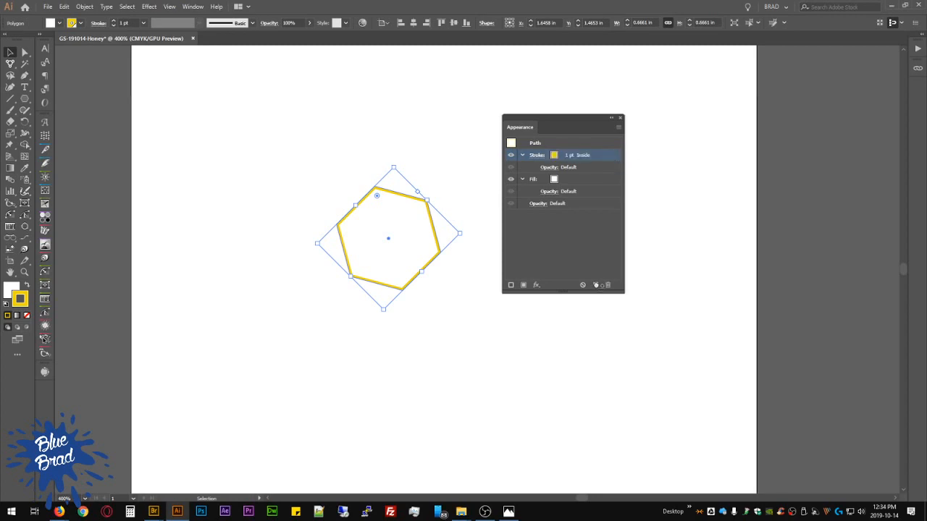
left_click(596, 285)
left_click(554, 179)
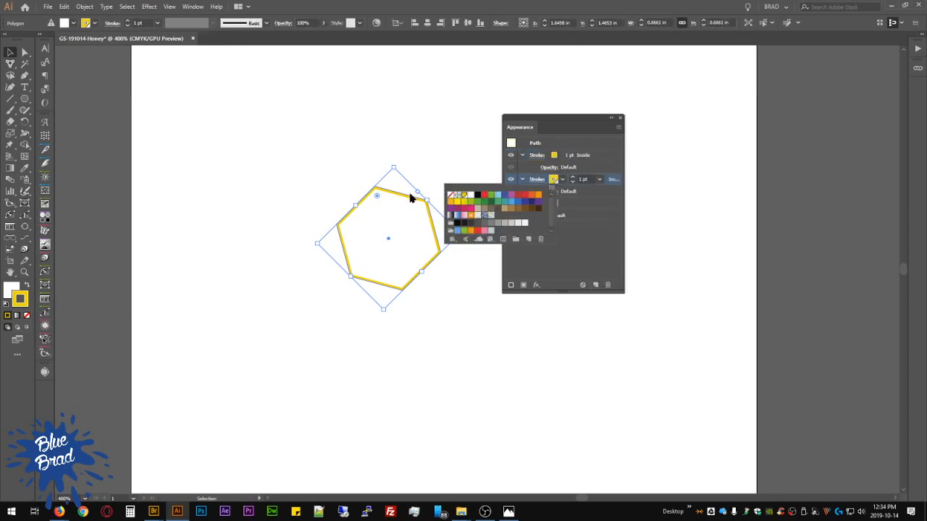
double_click(477, 195)
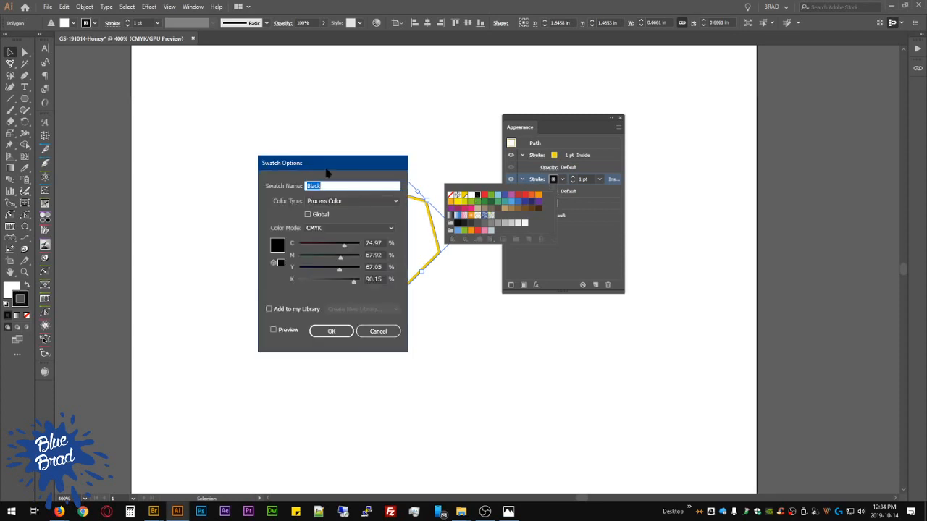
Step: Rename the Black swatch bb-02 and set it to C 0, M 0, Y 100 with K slightly below 100
type("bb-02")
left_click_drag(353, 281, 299, 260)
left_click(359, 268)
left_click(300, 246)
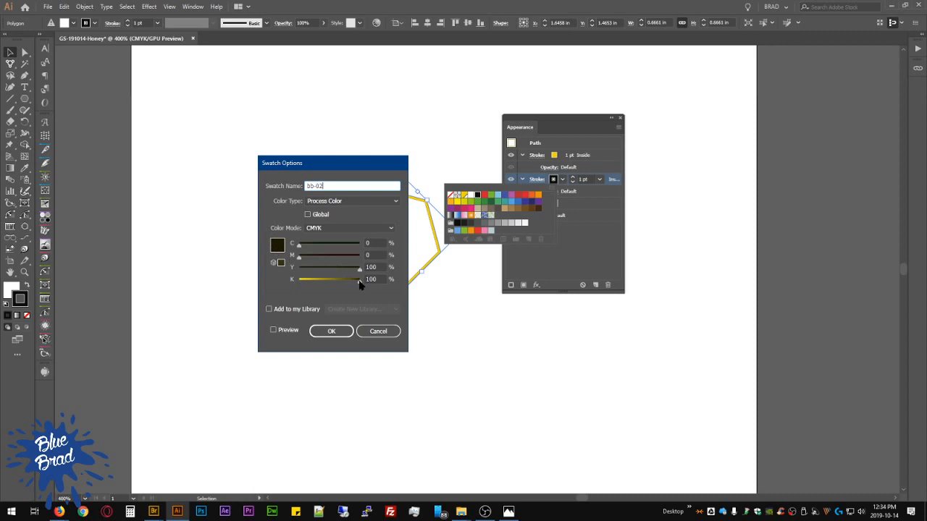
left_click_drag(360, 284, 358, 284)
left_click(331, 331)
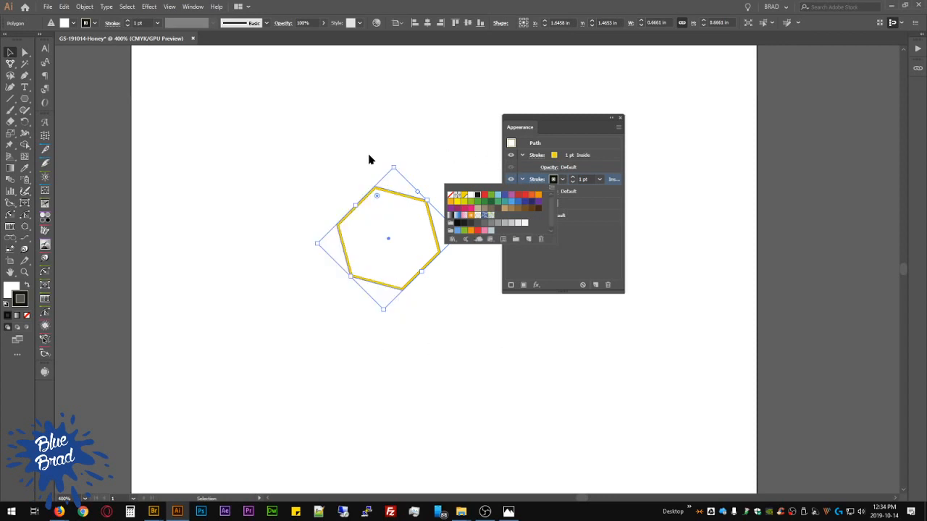
Step: Set the weight of the lower black stroke to 2 pt
left_click(585, 179)
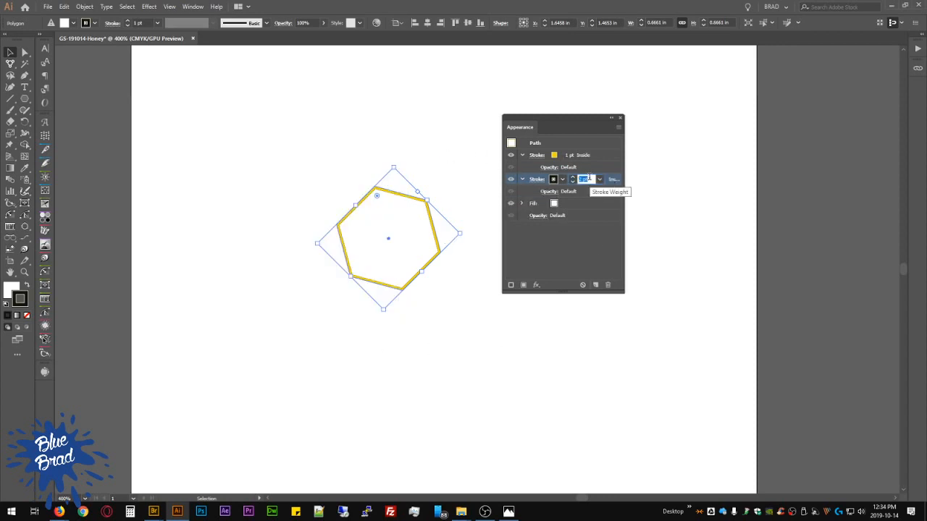
key("Up")
key("Up")
key("Down")
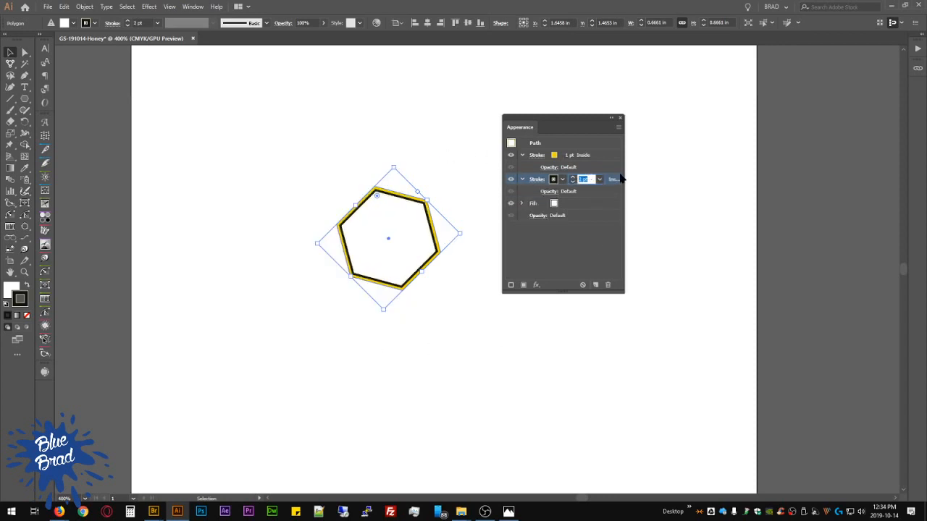
Step: Apply a Gaussian Blur effect with a radius below 3 pixels to the lower black stroke
left_click(613, 179)
left_click(536, 286)
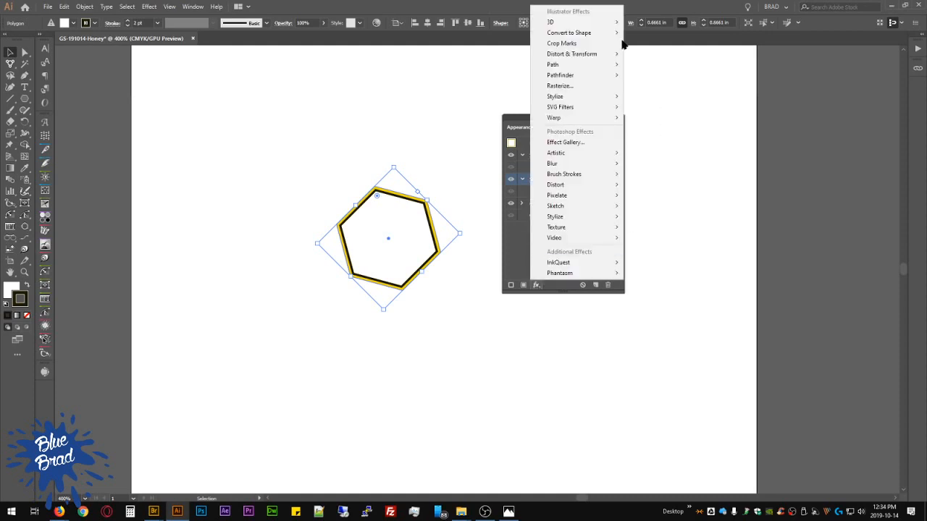
mouse_move(548, 24)
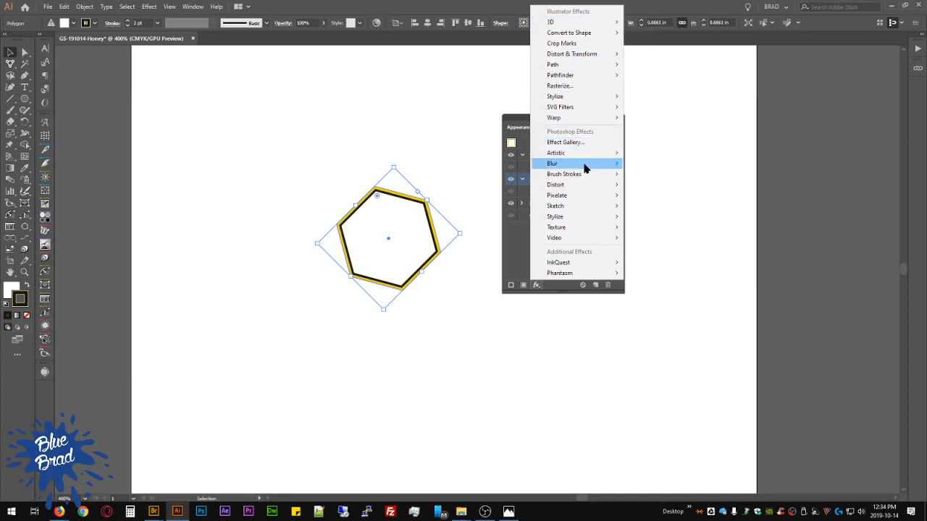
mouse_move(584, 166)
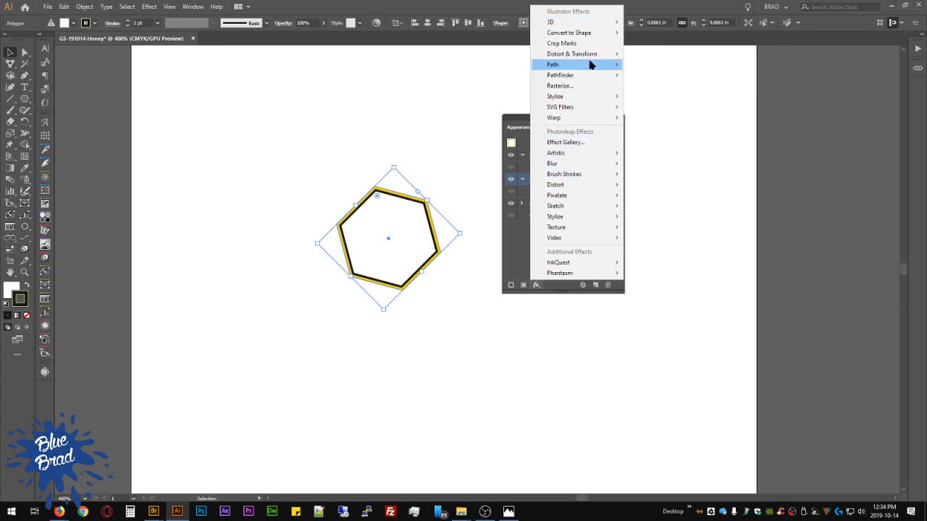
left_click(660, 164)
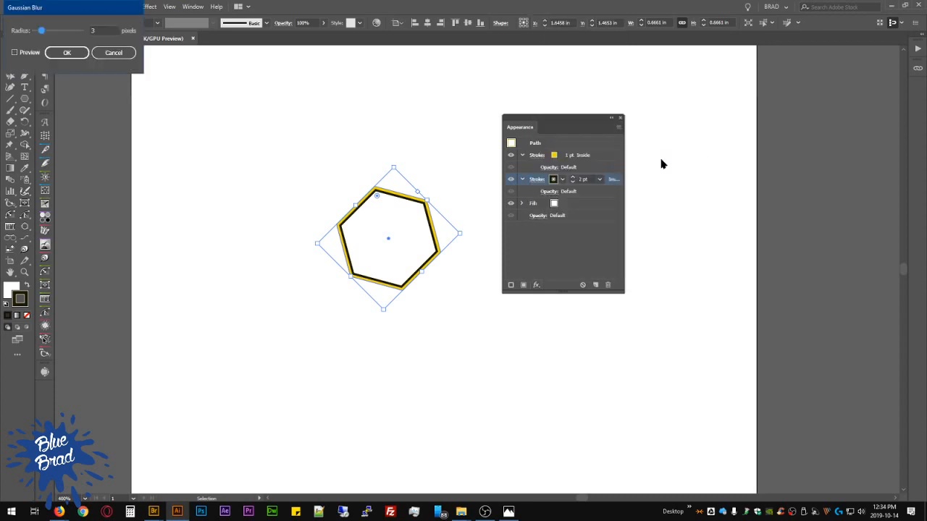
left_click(15, 52)
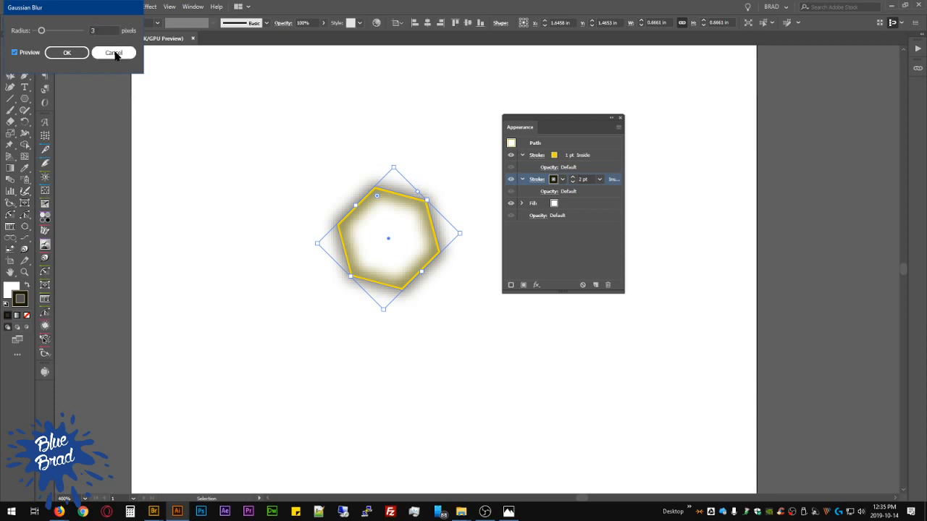
left_click_drag(104, 31, 3, 21)
left_click(63, 53)
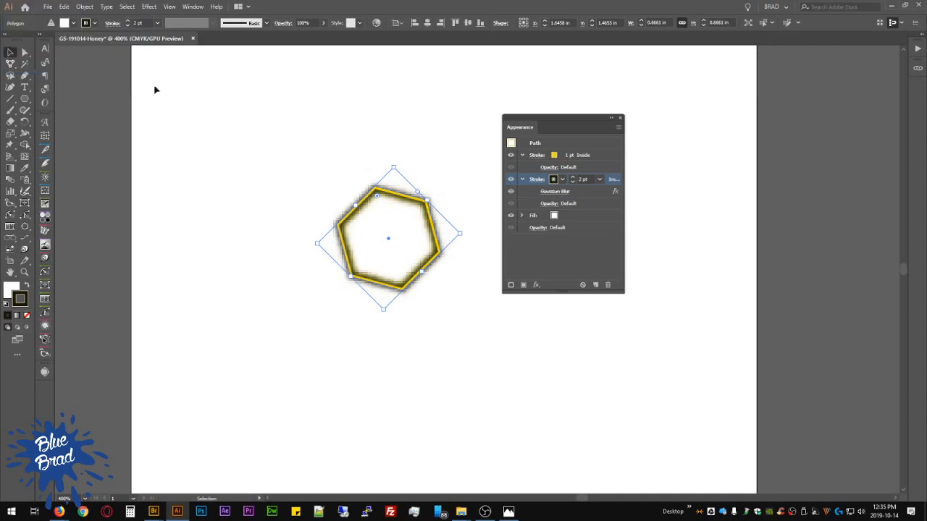
Step: Delete the Gaussian Blur effect from the black stroke
key("ctrl+equal")
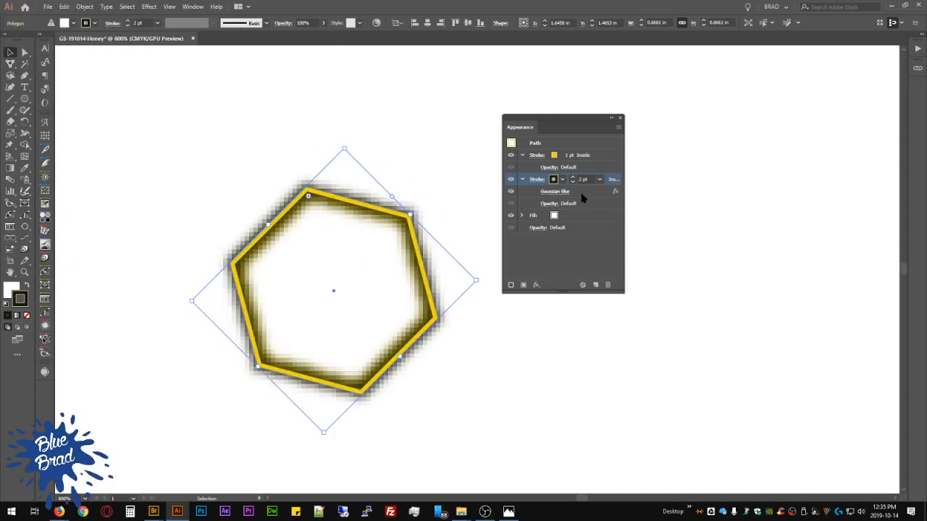
left_click(577, 191)
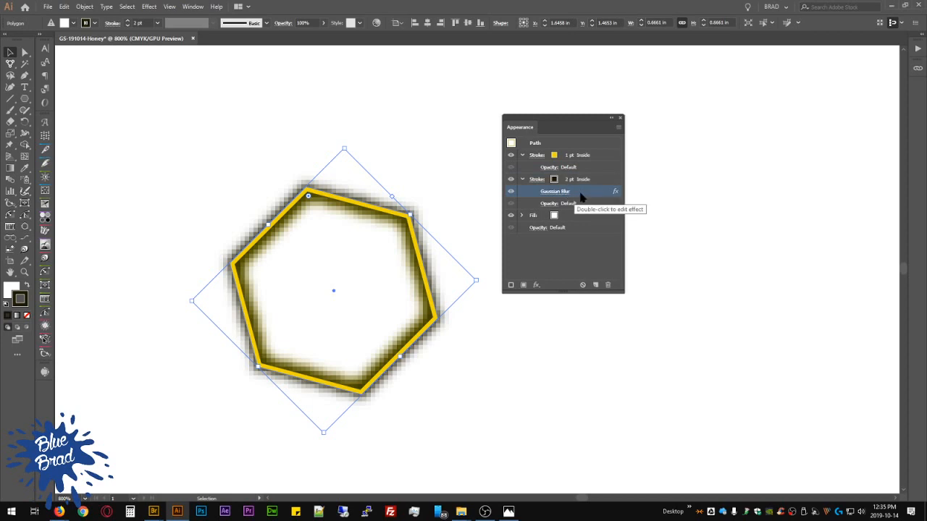
left_click(608, 285)
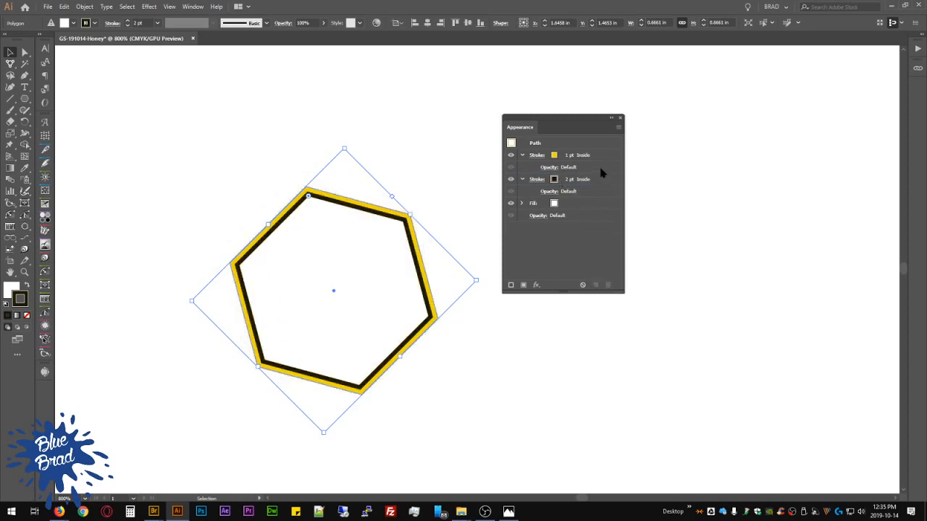
Step: Align the lower 2 pt black stroke to the inside of the hexagon's path
left_click(585, 183)
left_click(537, 178)
left_click(478, 231)
Step: Set the lower black stroke's blending mode to Multiply and its opacity to 10%
left_click(614, 184)
left_click(537, 285)
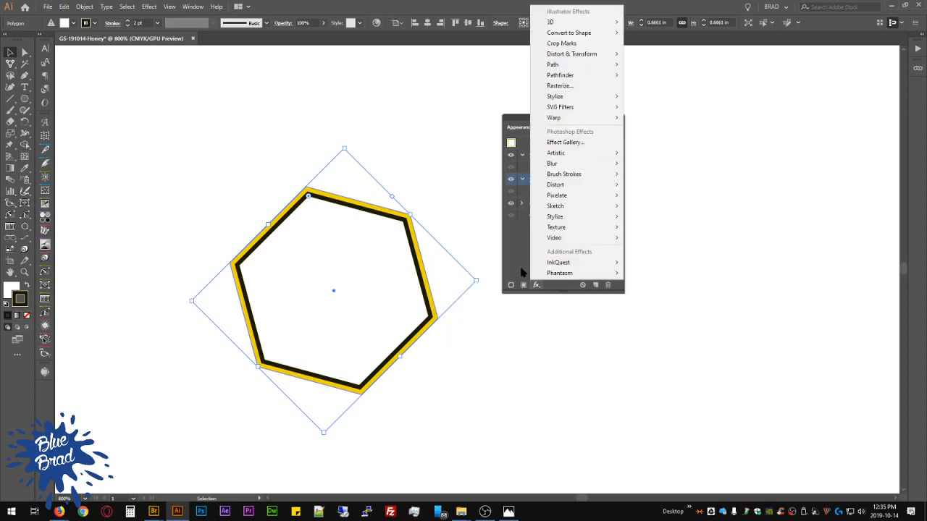
left_click(523, 273)
left_click(551, 192)
left_click(550, 192)
left_click(488, 210)
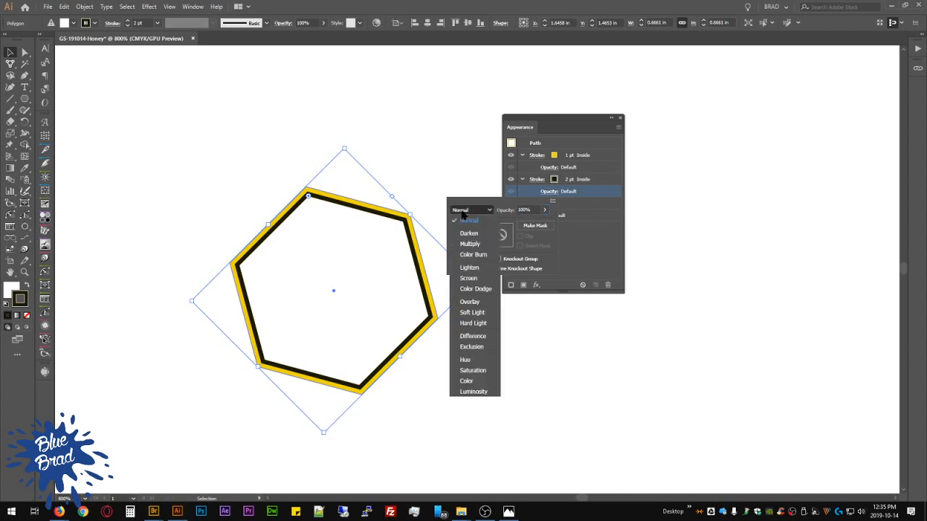
left_click(480, 244)
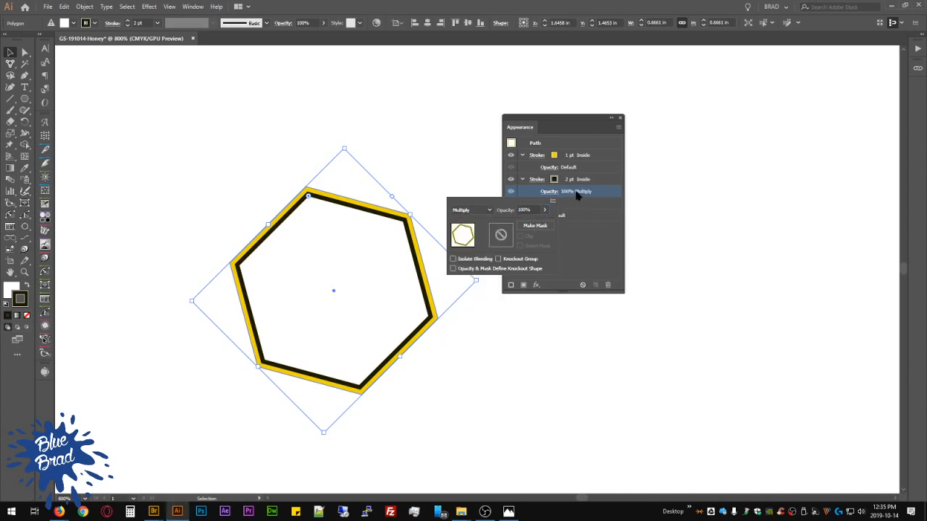
left_click(528, 209)
type("10")
key("Return")
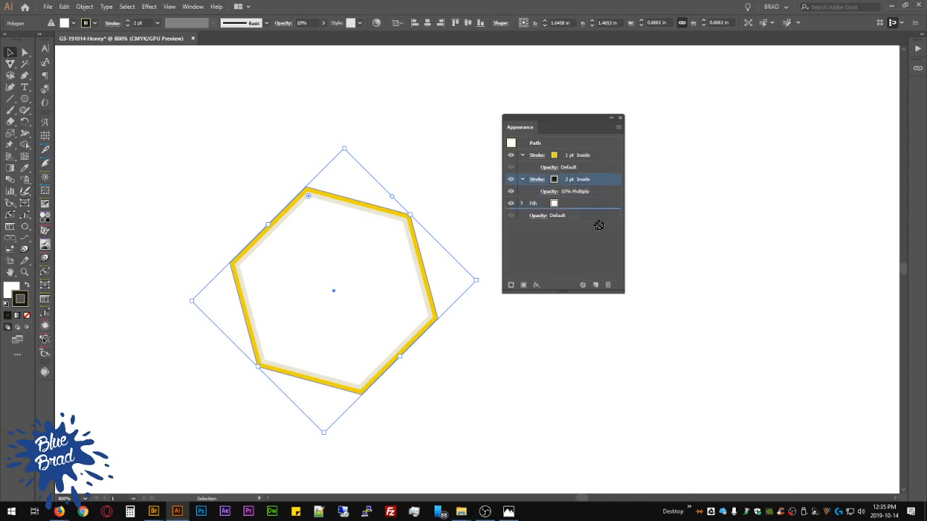
Step: Duplicate the 2 pt black stroke and expand the lower copy's attributes
left_click(595, 284)
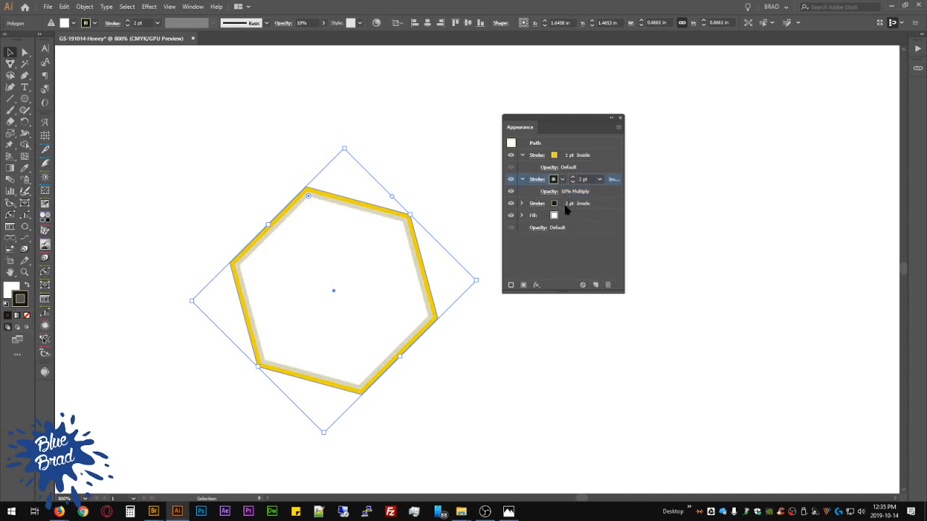
left_click(584, 204)
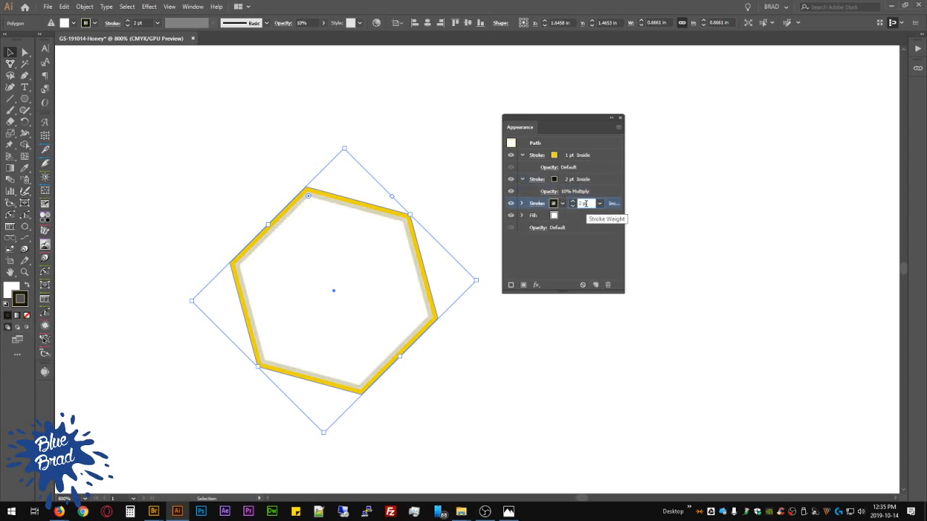
left_click(523, 204)
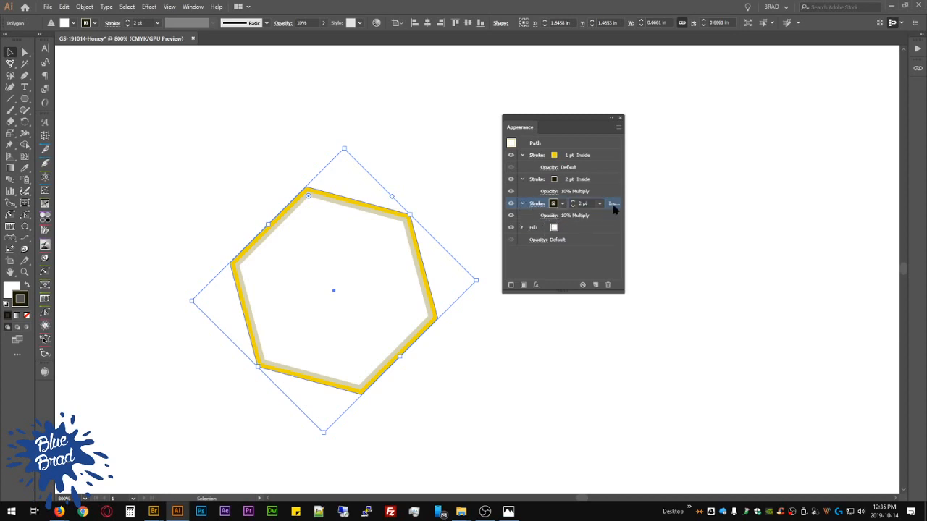
Step: Apply an Offset Path effect of -2 pt to the lower black stroke
left_click(537, 285)
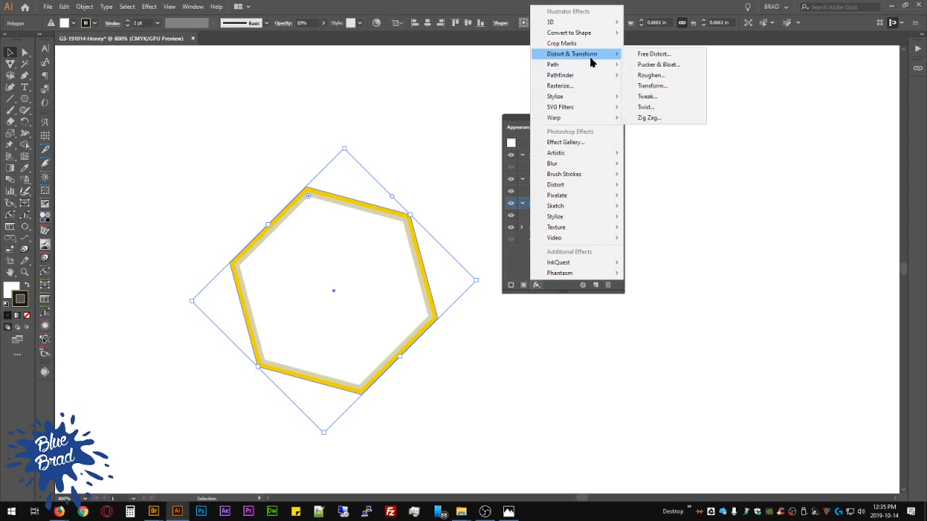
mouse_move(591, 65)
left_click(662, 64)
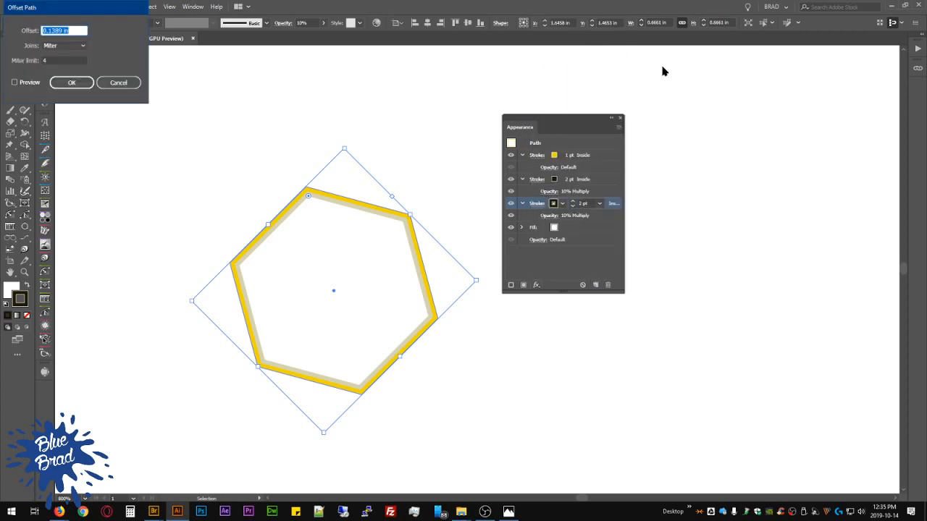
type("1")
type("2pt")
left_click(76, 81)
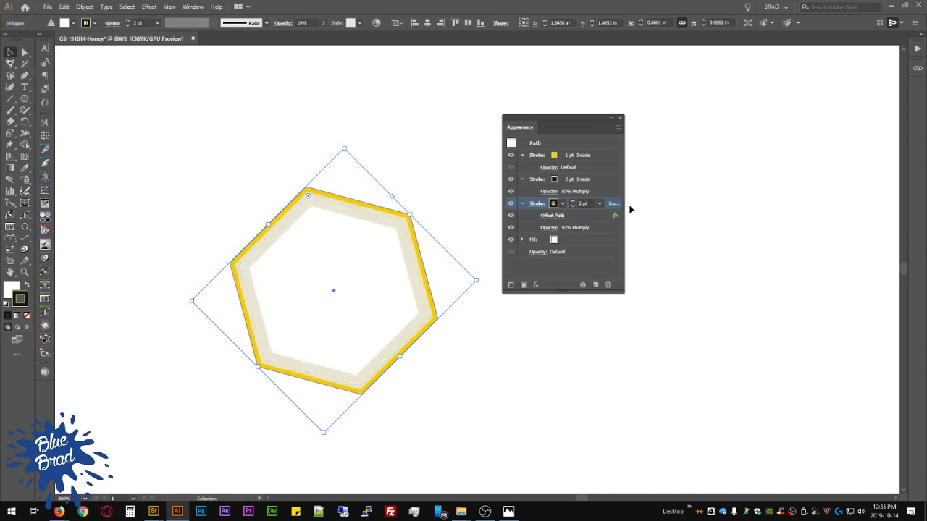
Step: Set the weight of the upper black stroke to 3 pt
left_click(588, 179)
key("Up")
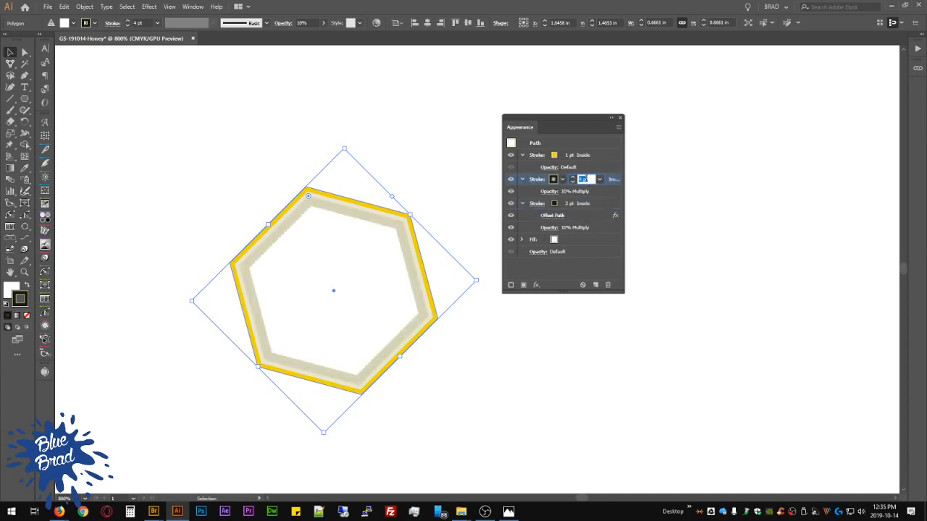
key("Down")
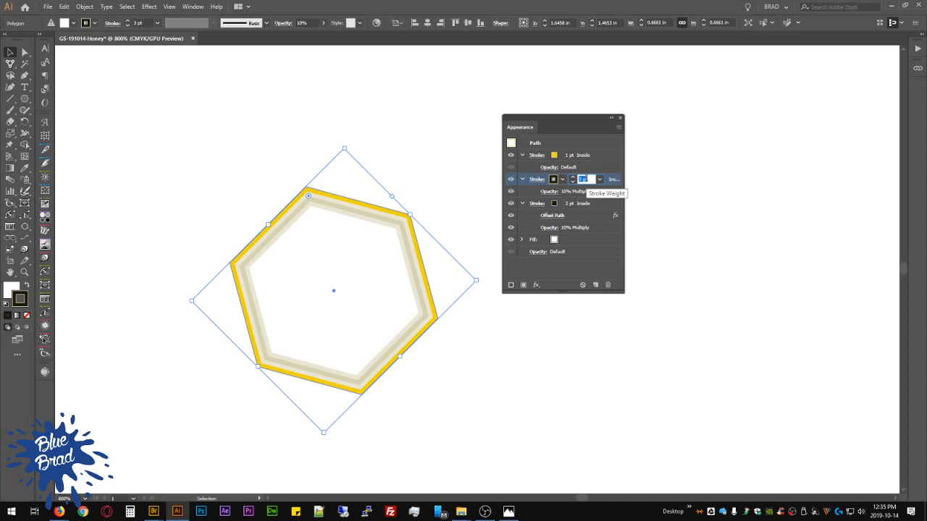
Step: Change the offset of the lower black stroke's Offset Path effect to -1 pt
left_click(554, 215)
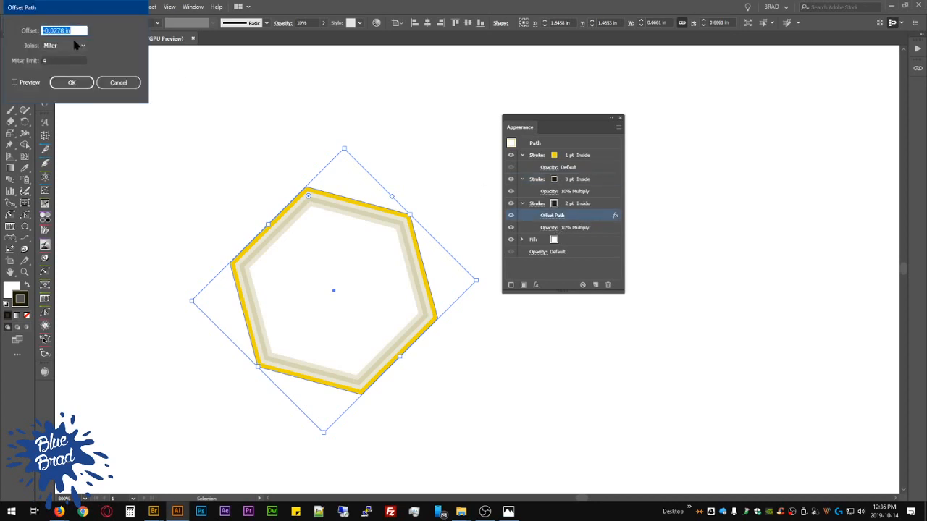
type("1 pt")
key("Return")
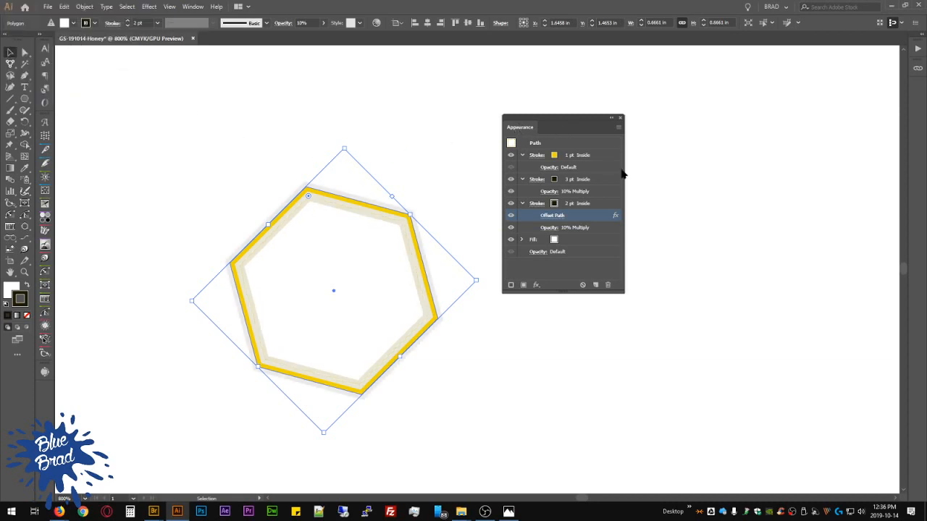
left_click(552, 216)
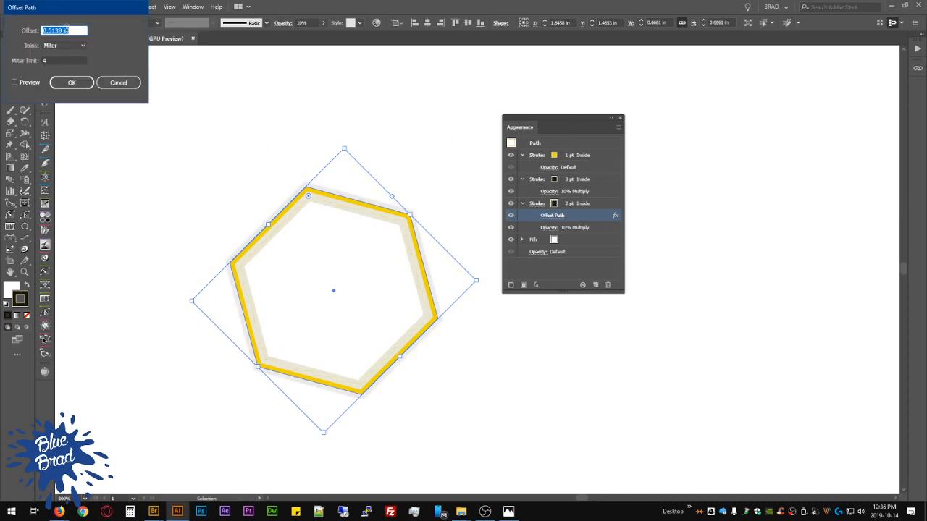
type("-1pt")
key("Return")
scroll(548, 170, "up", 1)
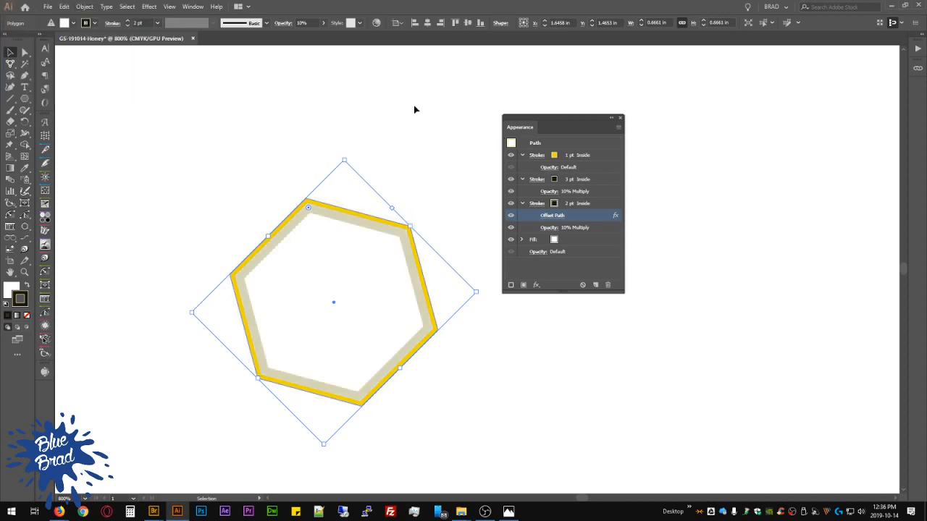
Step: Reduce the weight of the upper black stroke to 2 pt
left_click(591, 202)
left_click(583, 181)
left_click(586, 179)
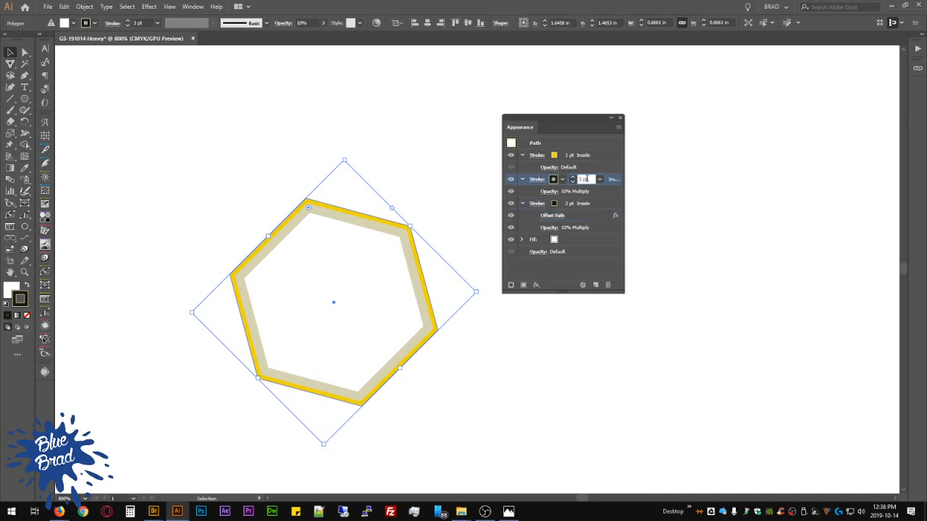
key("Down")
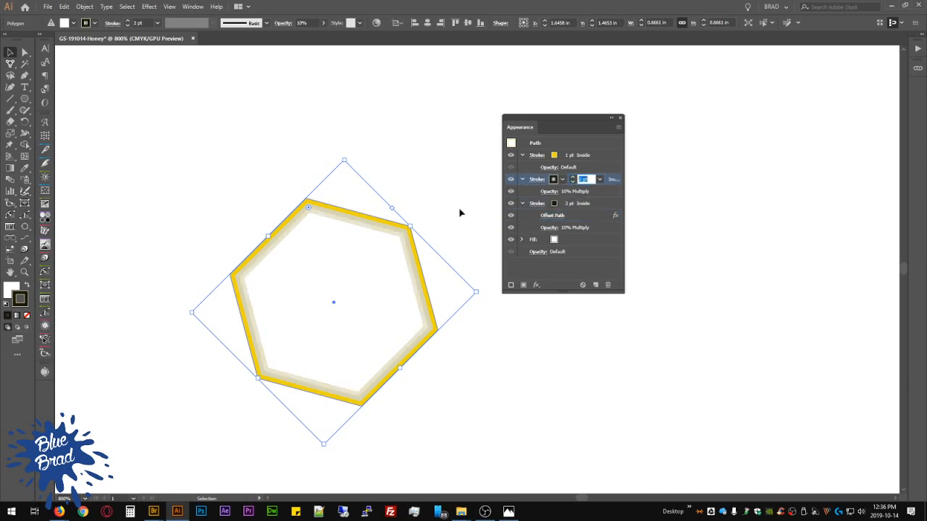
Step: Add a Transform effect to the lower black stroke that moves it 0.0139 in both horizontally and vertically
left_click(606, 205)
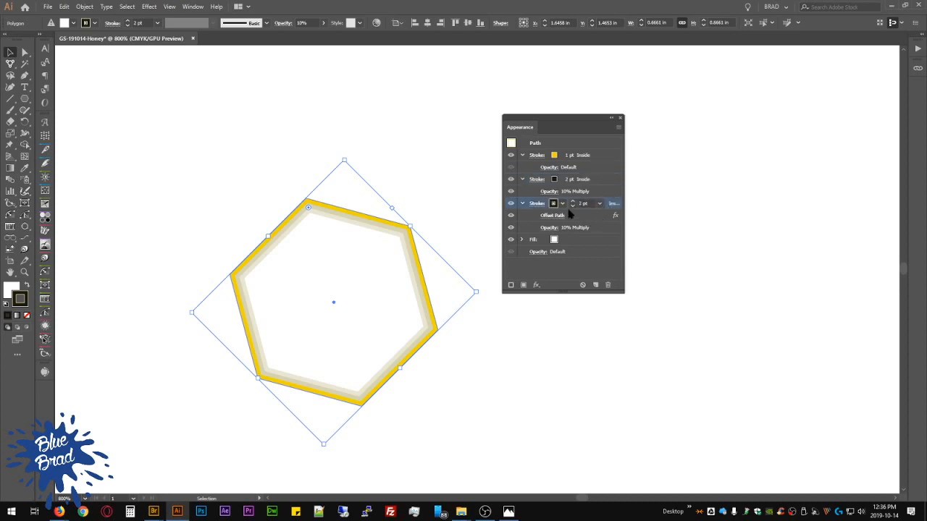
left_click(536, 285)
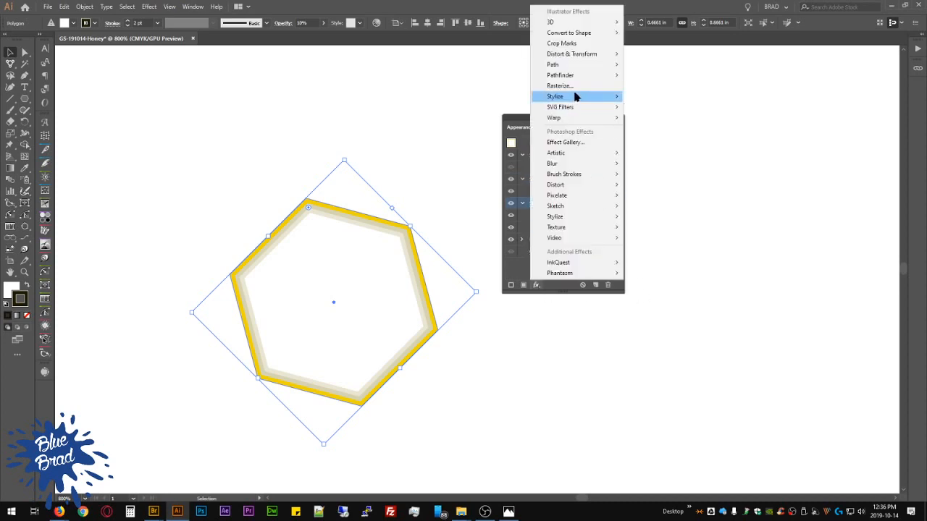
mouse_move(601, 58)
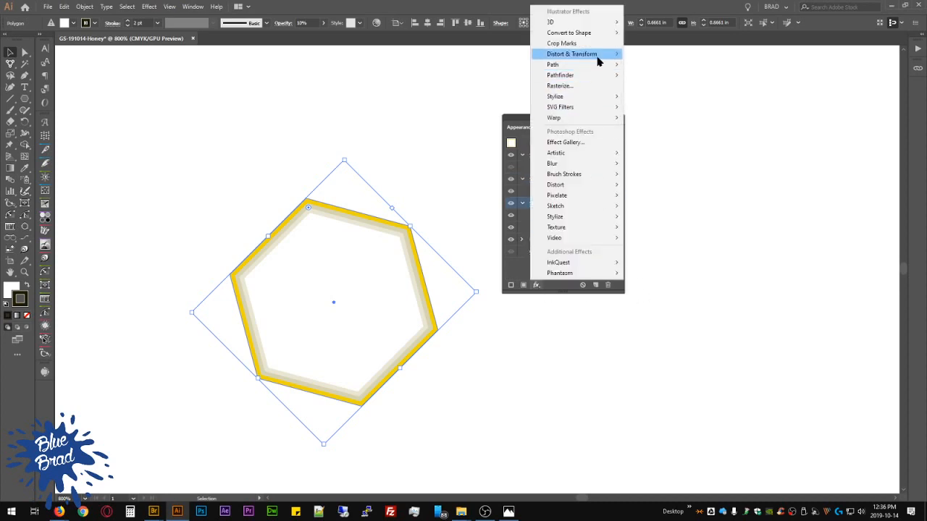
left_click(679, 89)
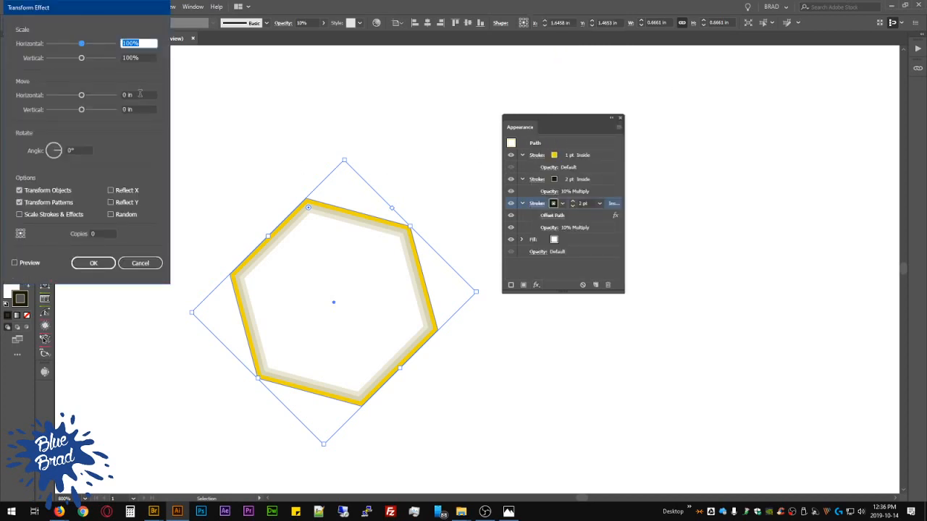
left_click(143, 94)
type("1")
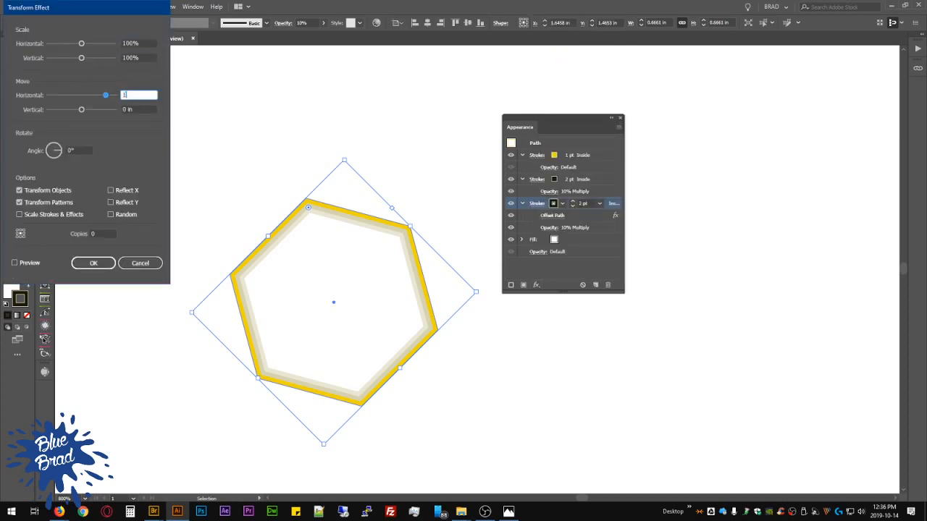
key("Tab")
type("1")
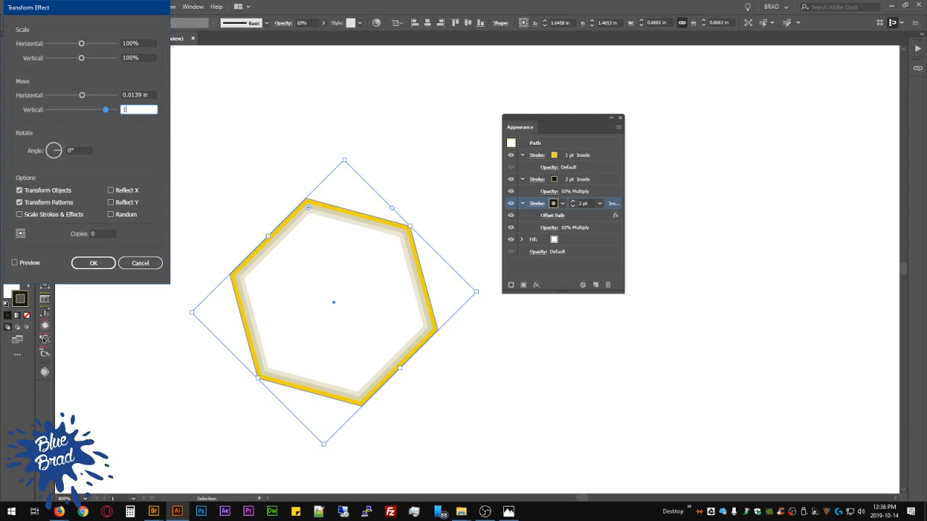
key("Tab")
key("Return")
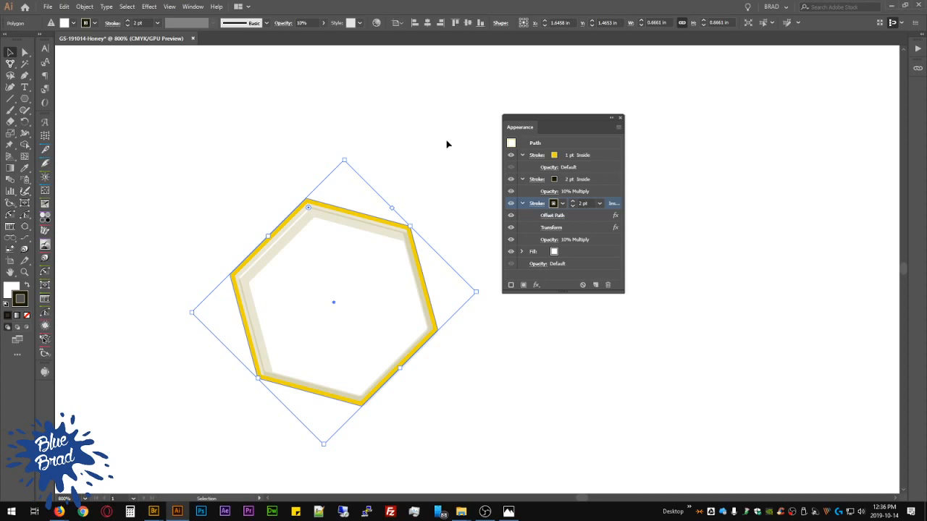
Step: Change the lower black stroke's Transform effect to move 0.0014 in horizontally and 0.0014 in vertically, with the preview on
left_click(552, 216)
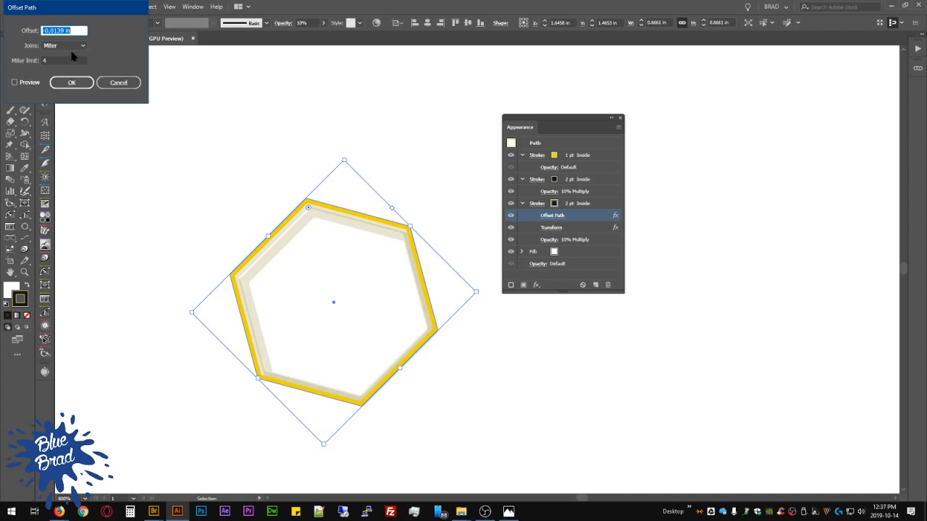
left_click(118, 82)
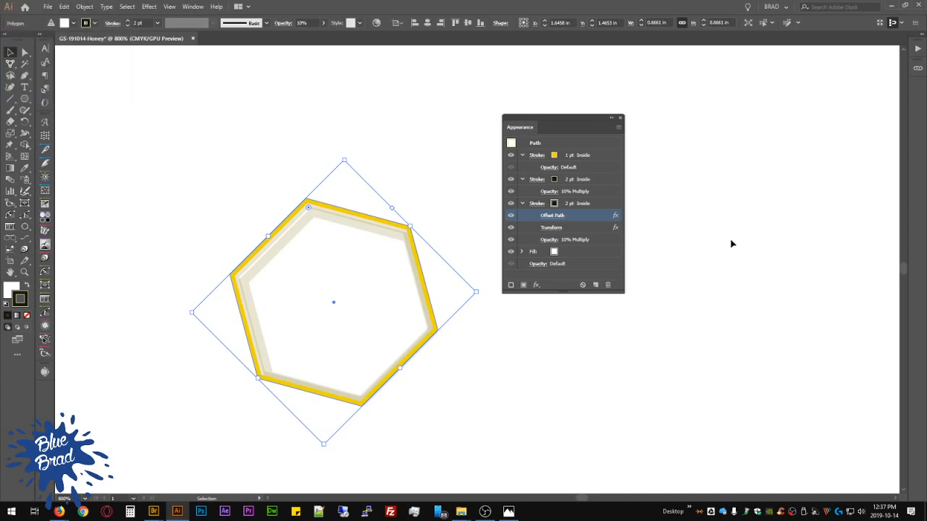
left_click(550, 227)
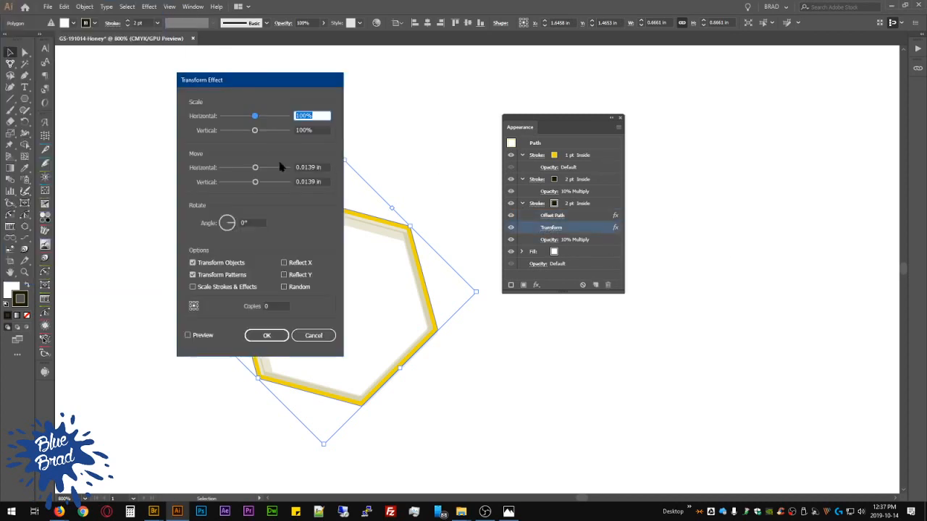
left_click(304, 168)
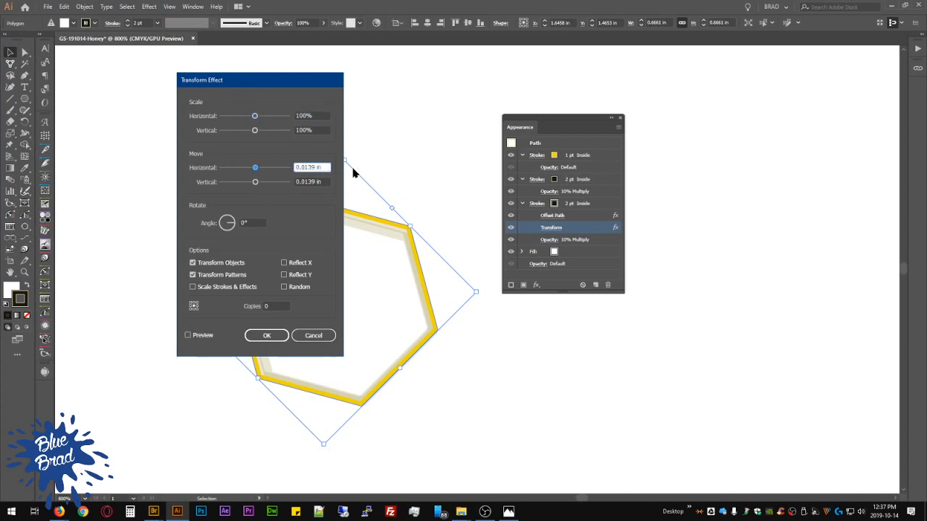
type("0")
left_click(303, 182)
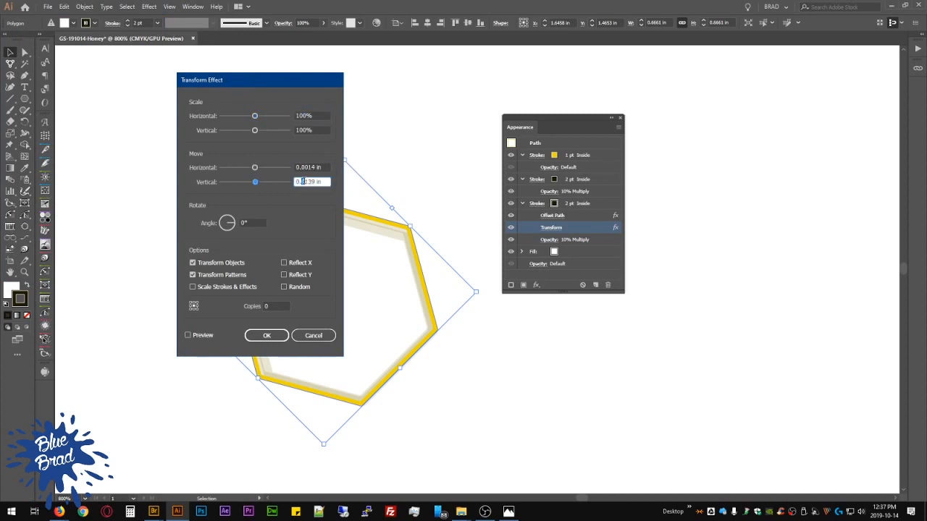
type("0")
left_click(204, 335)
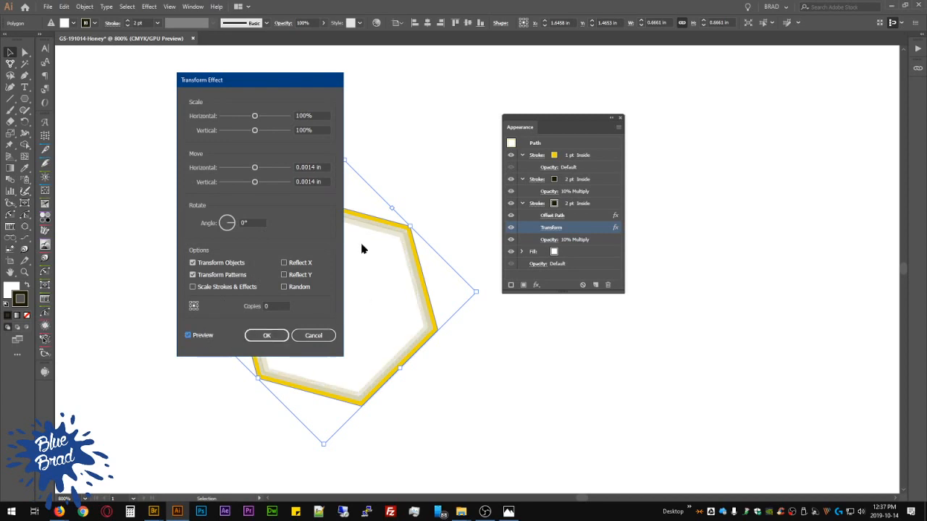
left_click_drag(265, 79, 154, 95)
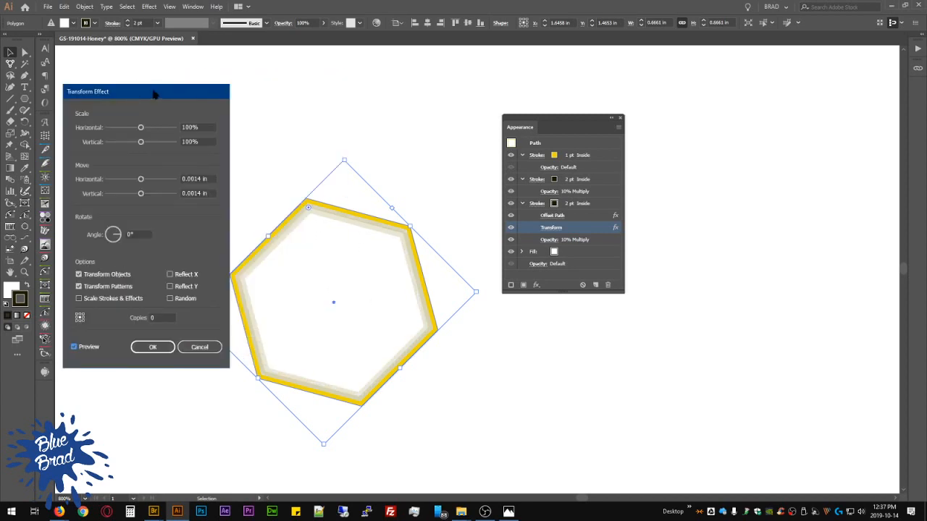
left_click(153, 347)
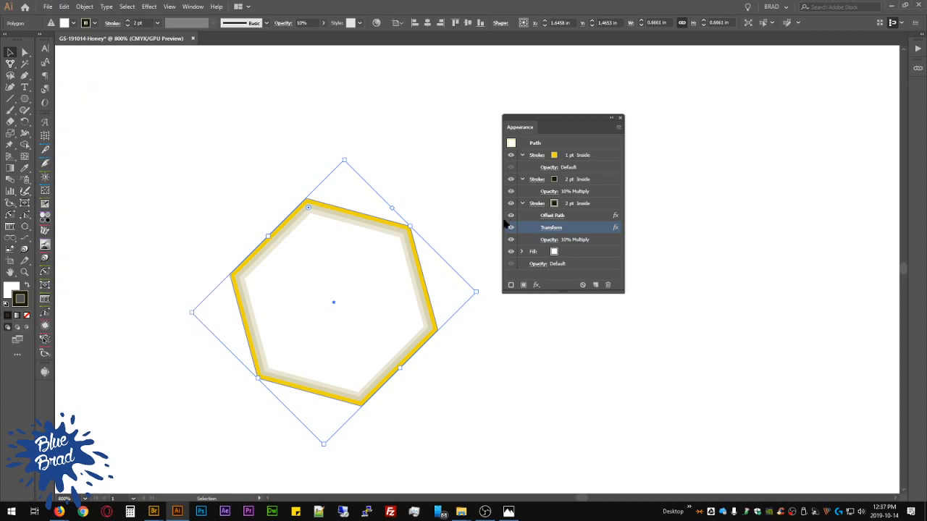
Step: Change the hexagon's fill colour to the yellow swatch
left_click(563, 251)
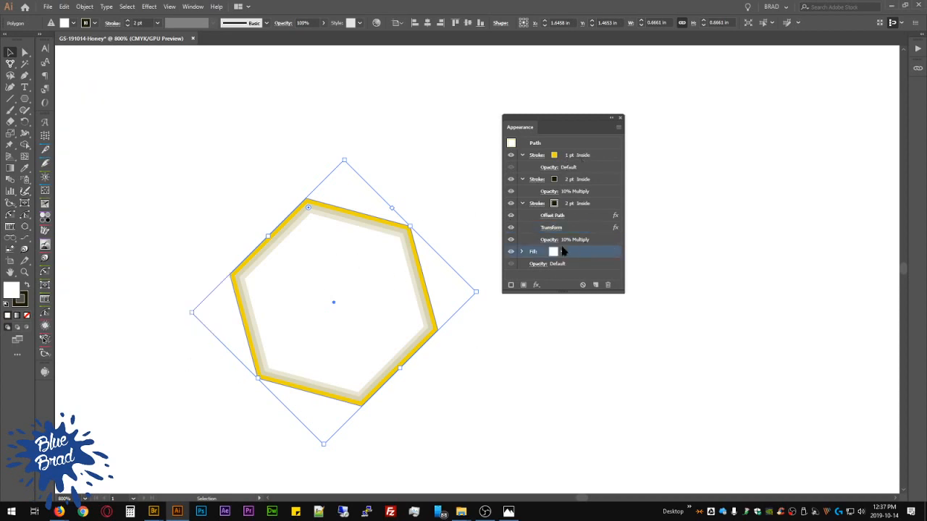
left_click(562, 252)
left_click(473, 275)
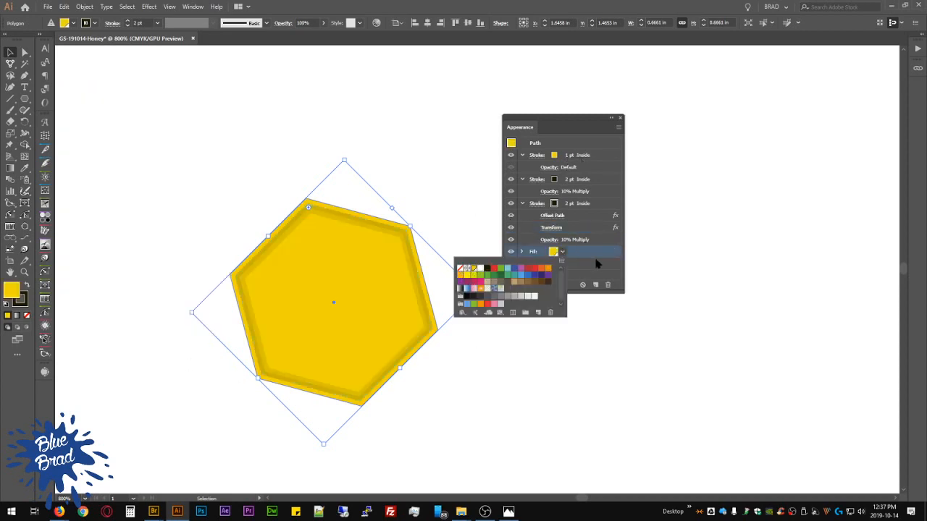
Step: Duplicate the hexagon's yellow fill and change the upper copy's colour to the black swatch
left_click(603, 252)
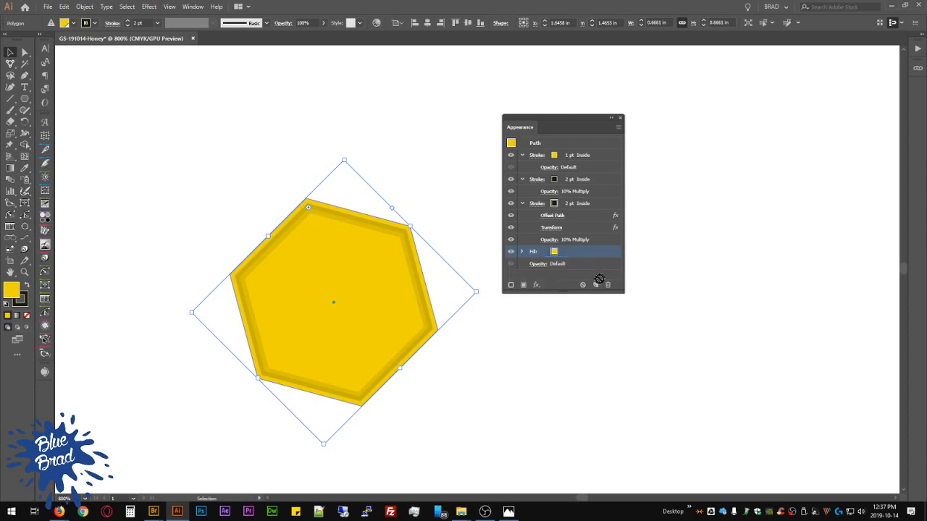
left_click(563, 252)
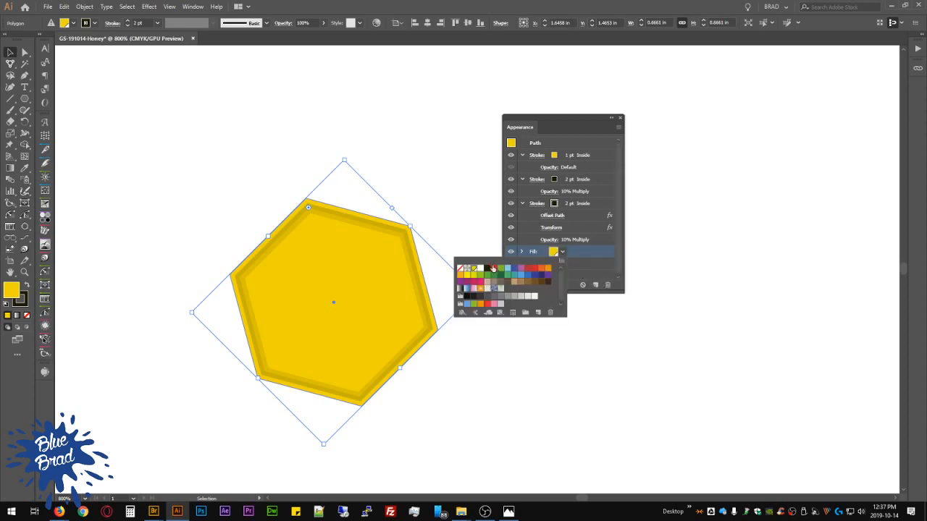
left_click(488, 269)
left_click(587, 254)
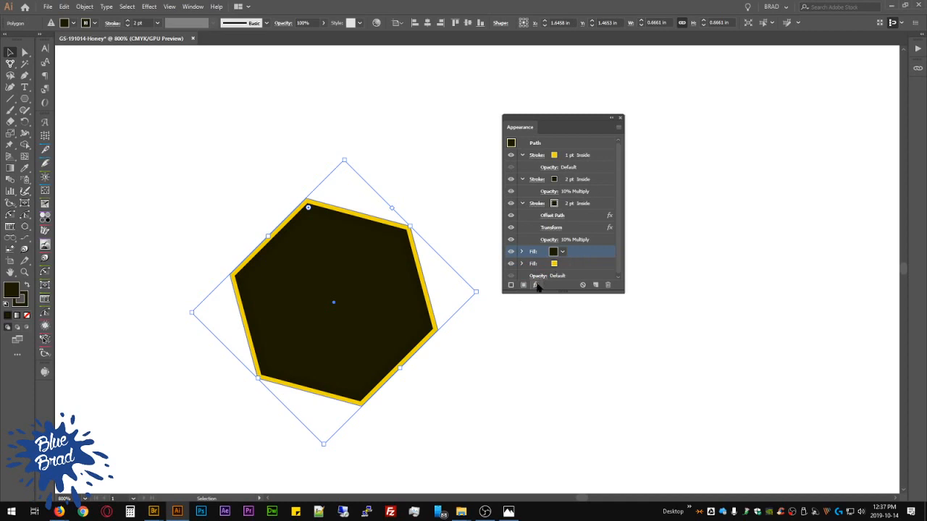
Step: Set the hexagon's black fill to Multiply blending at 10% opacity
left_click(536, 285)
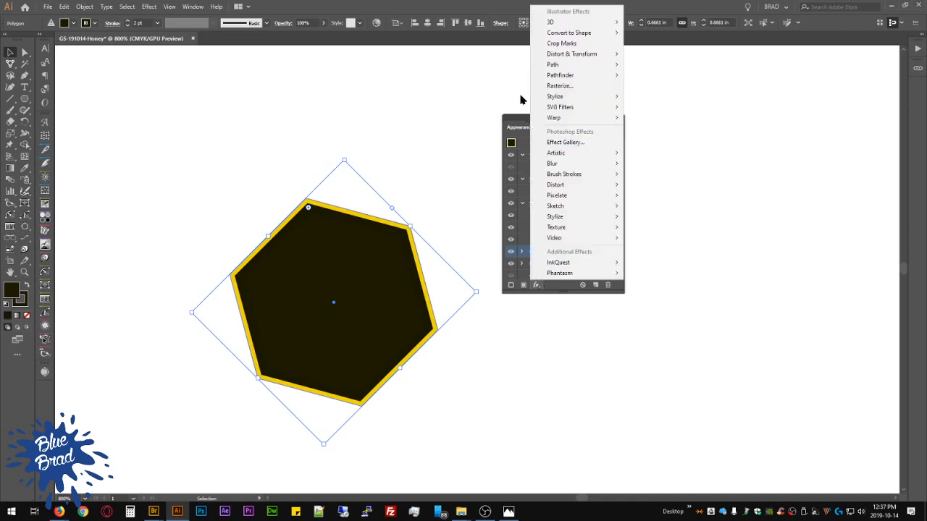
left_click(551, 288)
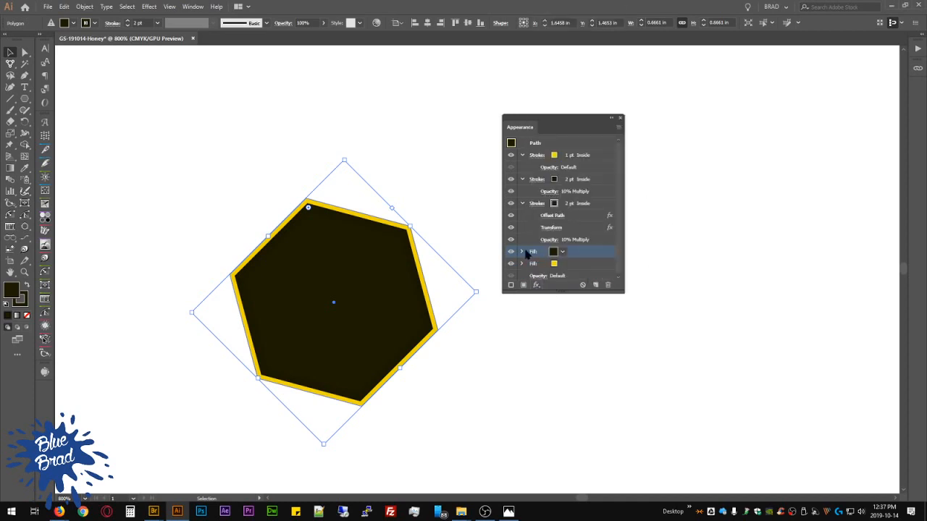
left_click(522, 251)
left_click(549, 263)
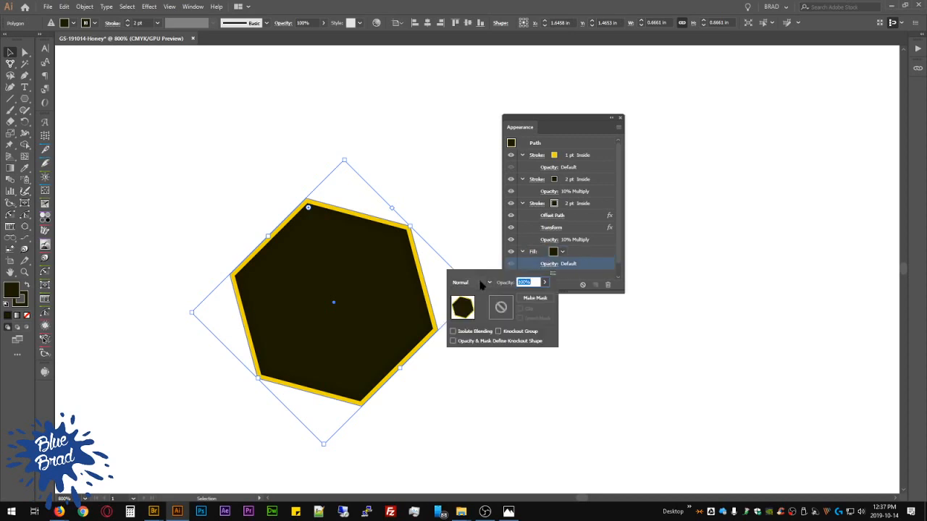
left_click(481, 283)
left_click(491, 321)
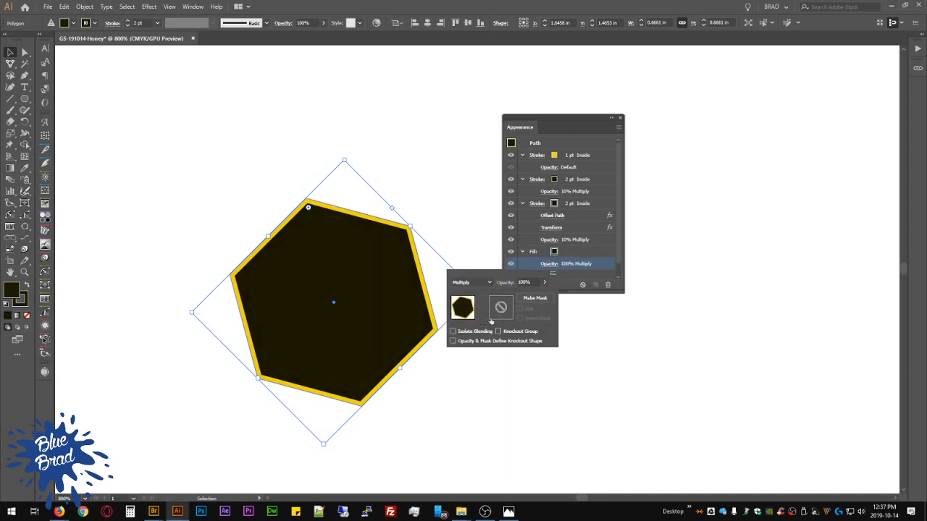
left_click(533, 281)
type("20")
key("Return")
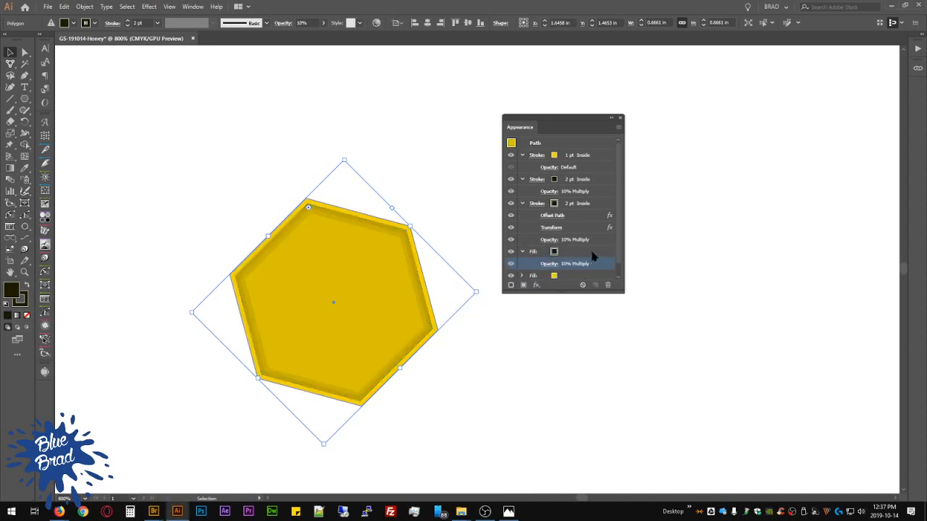
left_click(375, 128)
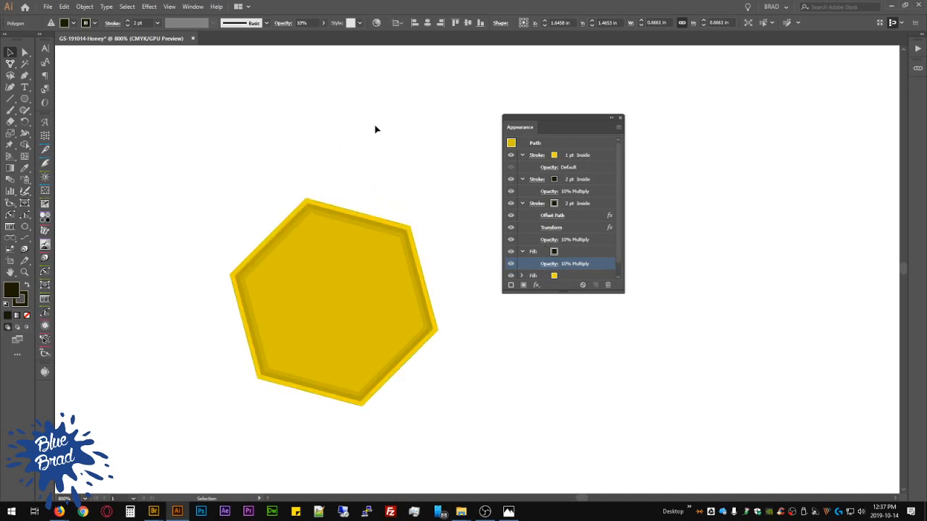
Step: Duplicate the hexagon to the right of the original, close to its upper-right corner
key("ctrl+0")
key("ctrl+plus")
key("ctrl+plus")
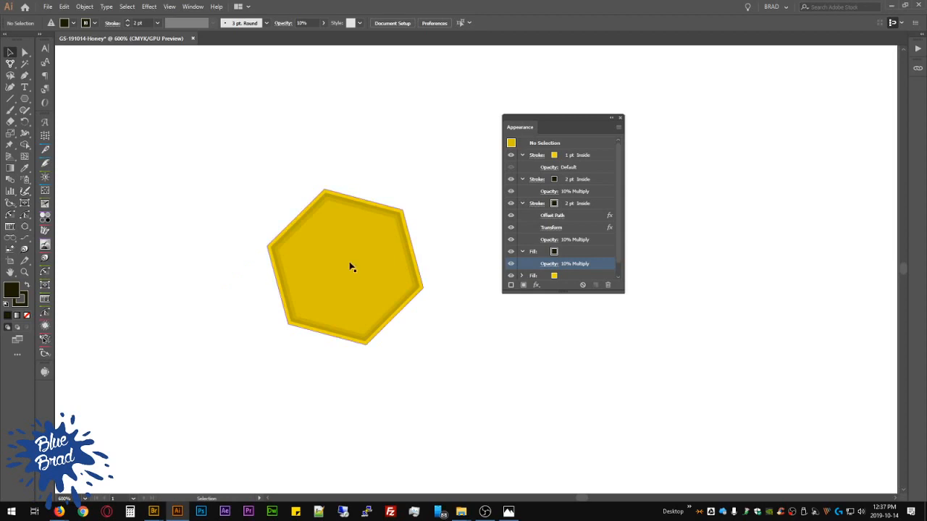
left_click(352, 265)
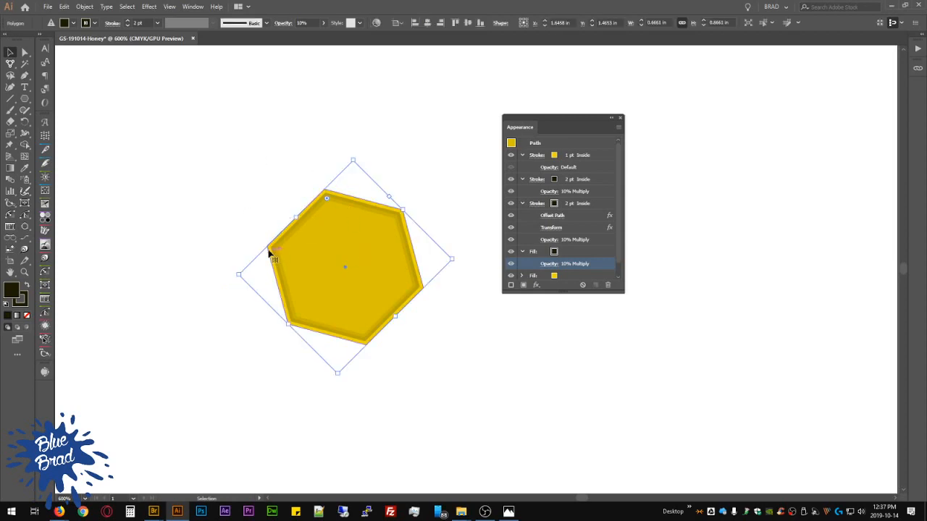
left_click_drag(271, 251, 413, 221)
scroll(428, 211, "up", 3)
left_click(434, 250)
Step: Look for the option that controls object snapping, checking the General preferences as well
left_click(170, 7)
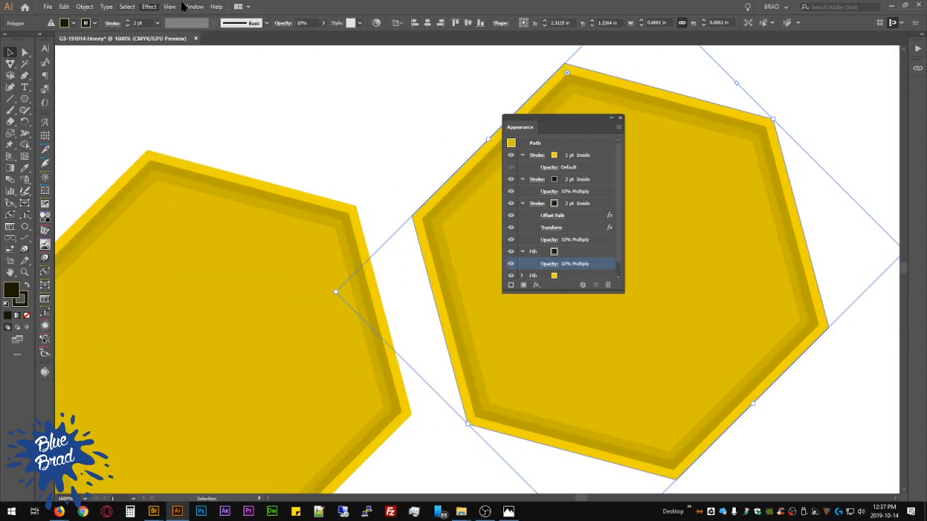
mouse_move(145, 7)
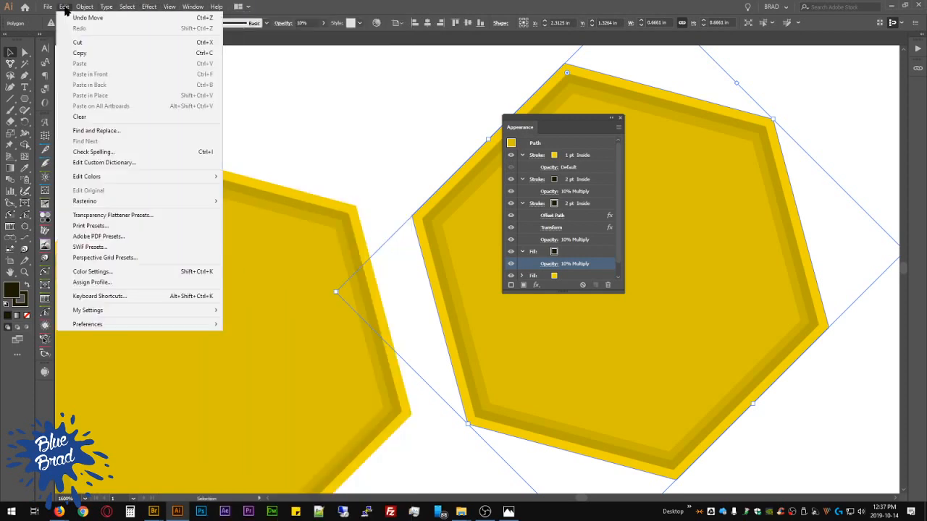
mouse_move(104, 6)
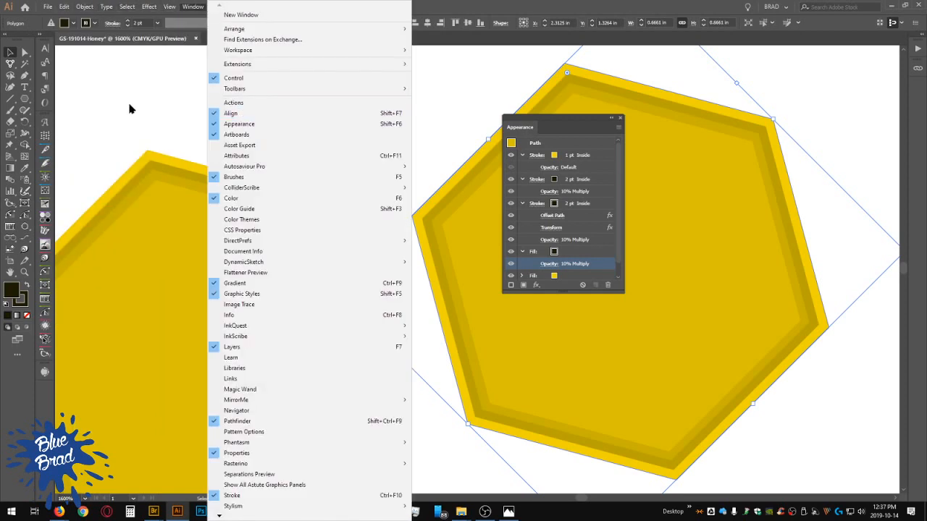
left_click(128, 108)
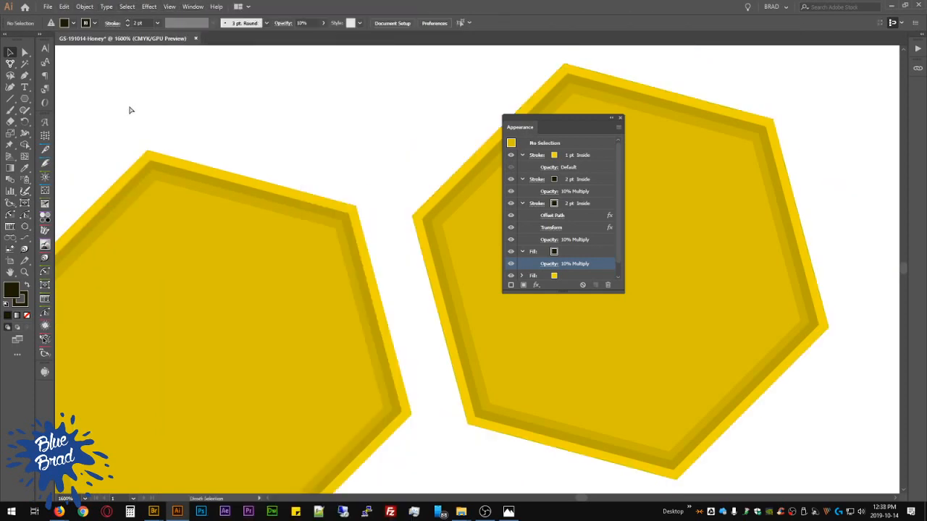
key("ctrl+k")
left_click(325, 305)
left_click(134, 8)
mouse_move(193, 7)
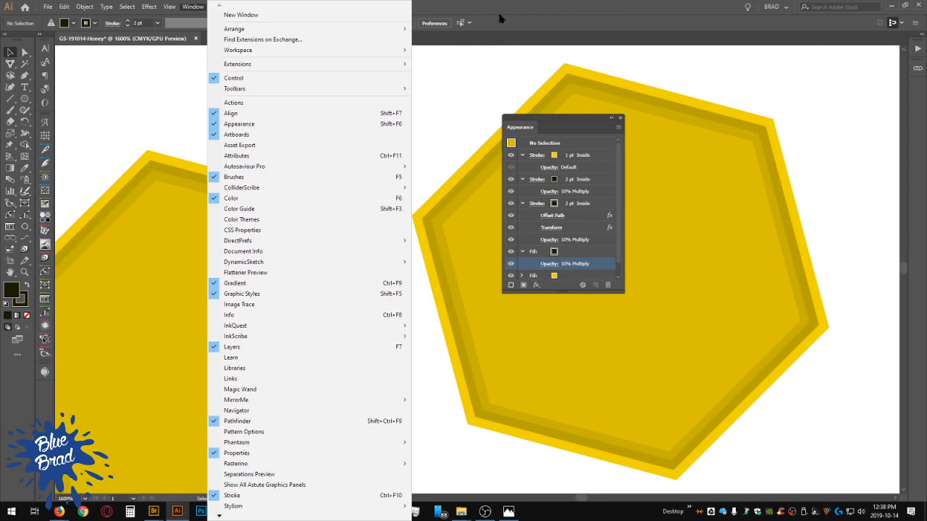
left_click(162, 122)
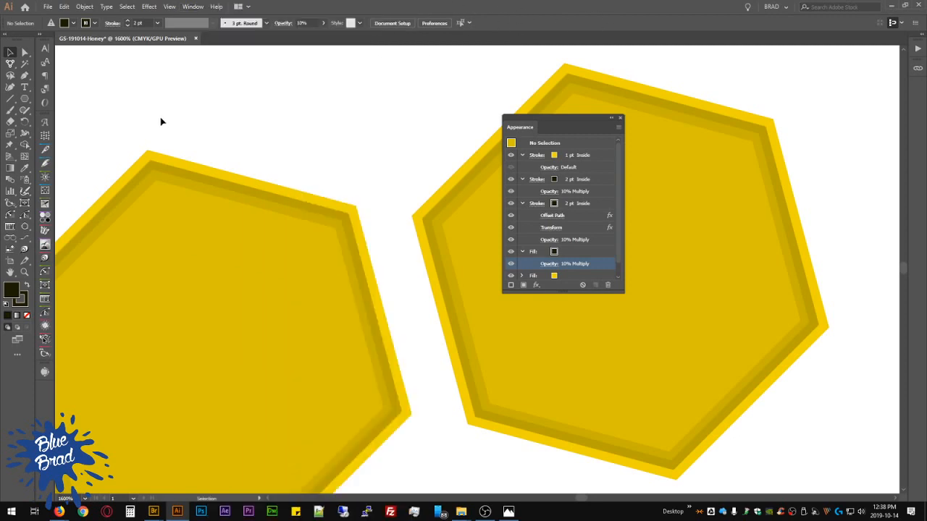
key("ctrl+k")
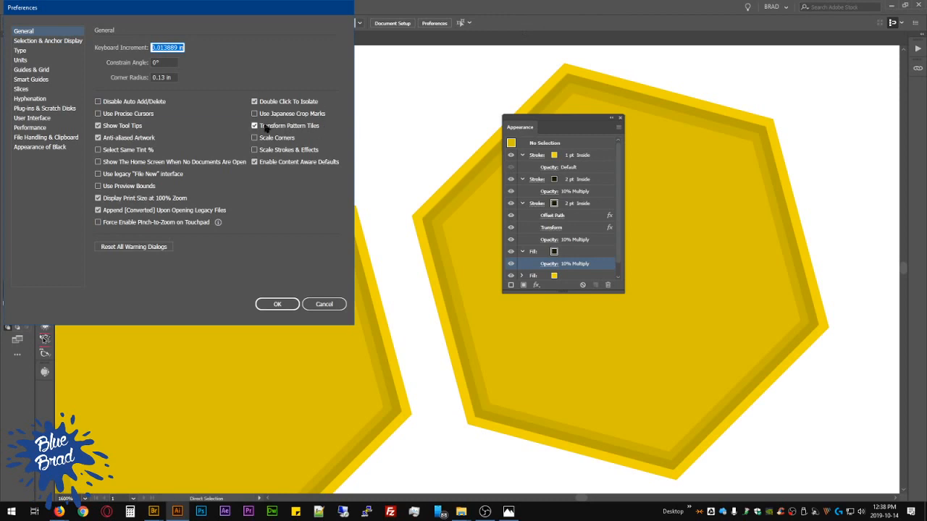
left_click(326, 303)
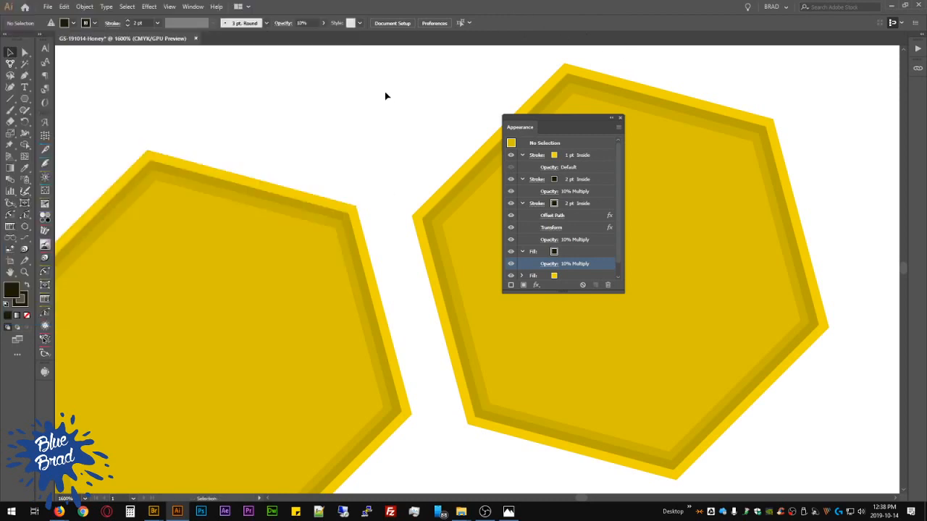
left_click(193, 6)
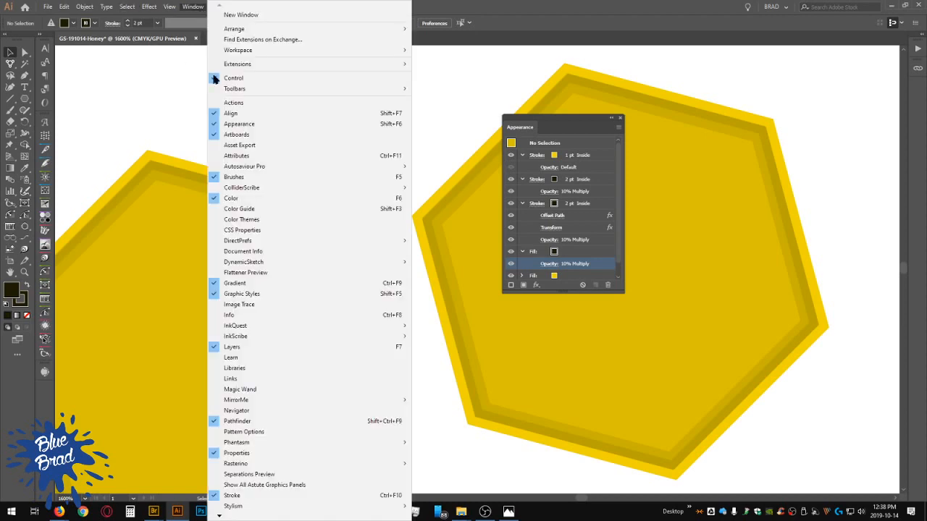
mouse_move(274, 516)
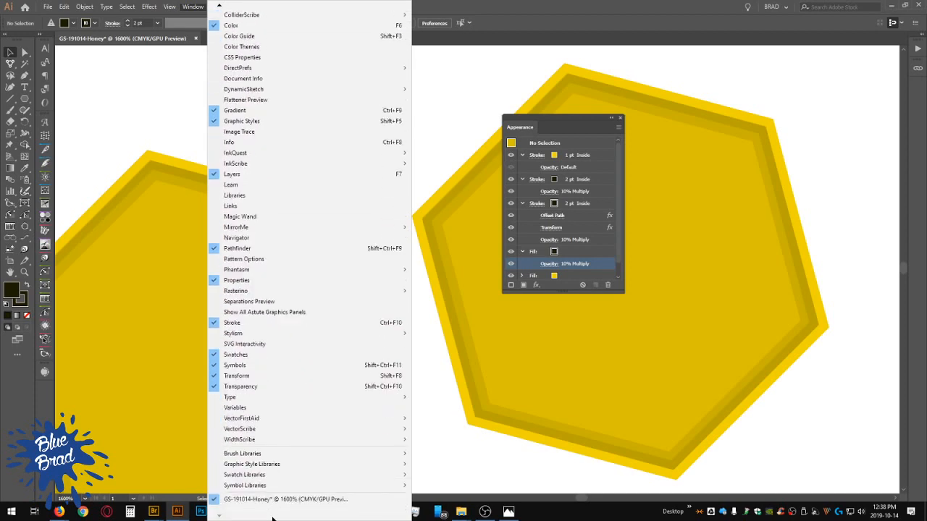
Step: Turn off Snap to Pixel and snap the copied hexagon's left corner onto the original's upper-right corner
left_click(170, 6)
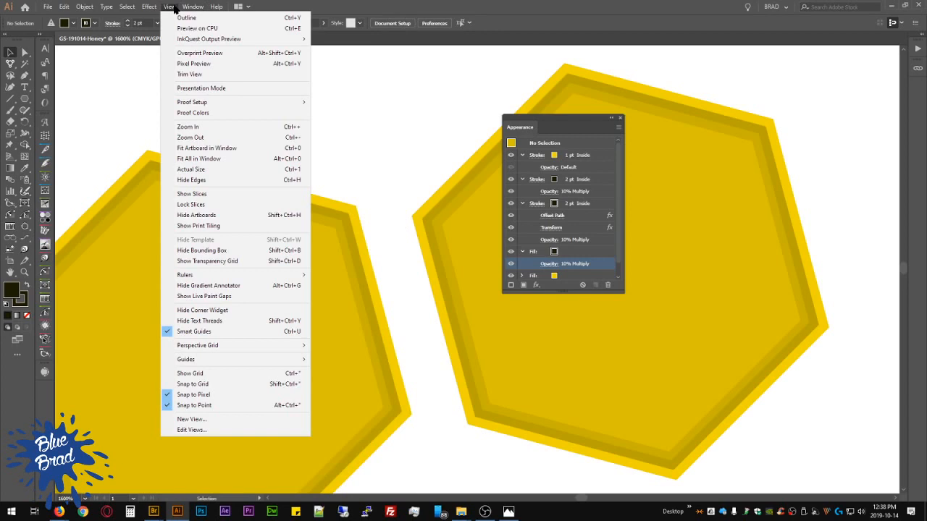
left_click(237, 395)
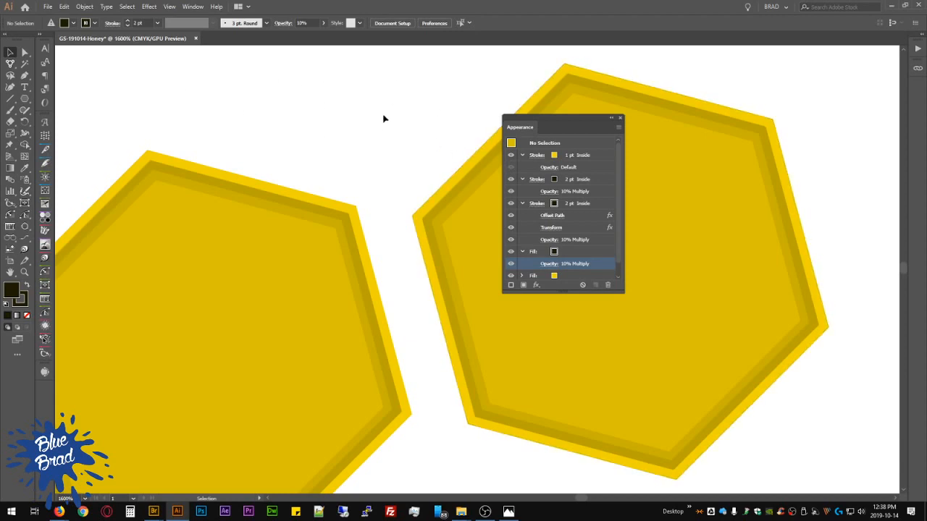
left_click_drag(412, 216, 355, 208)
left_click(325, 158)
scroll(358, 87, "down", 2)
left_click_drag(447, 346, 410, 383)
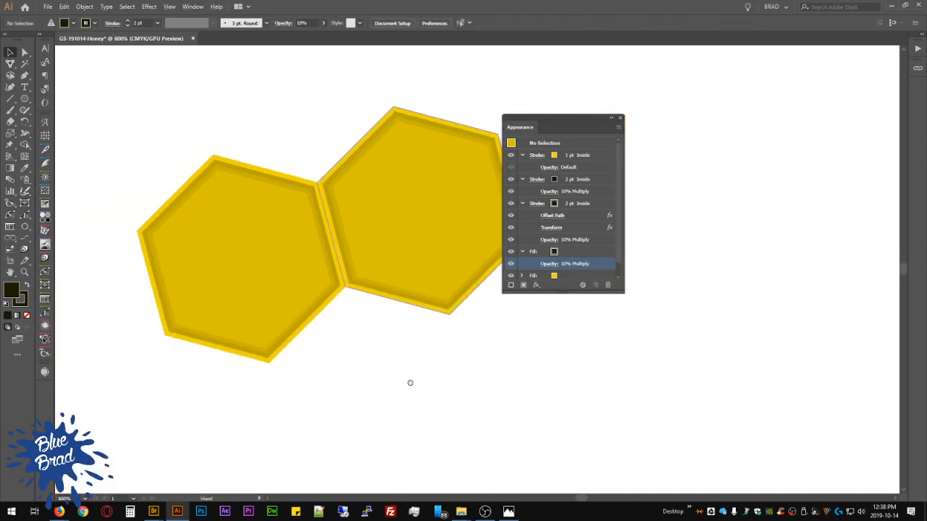
Step: Duplicate both hexagons as a pair and snap the copies flush against the lower edges of the originals
left_click(358, 194)
scroll(271, 238, "down", 2)
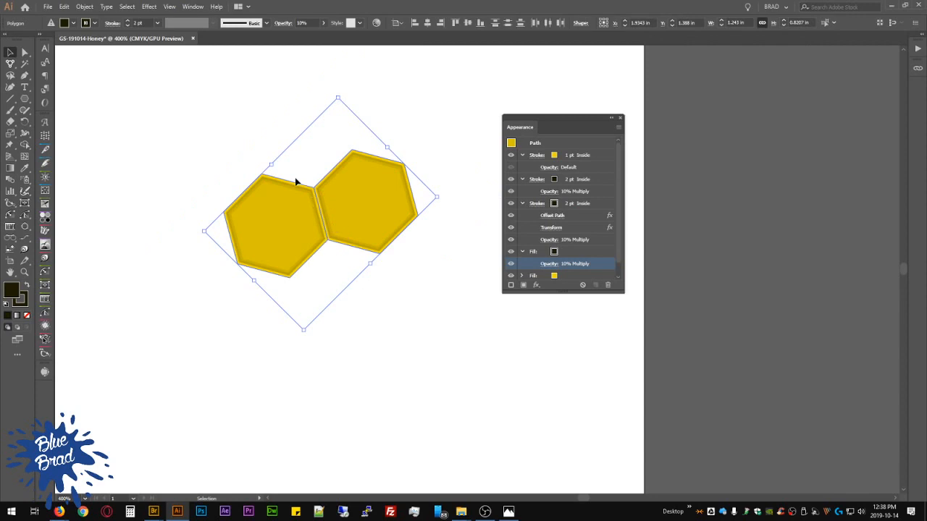
left_click_drag(295, 181, 328, 243)
Step: Rotate the four hexagons together clockwise until their upper and lower edges are horizontal
left_click_drag(505, 395, 297, 176)
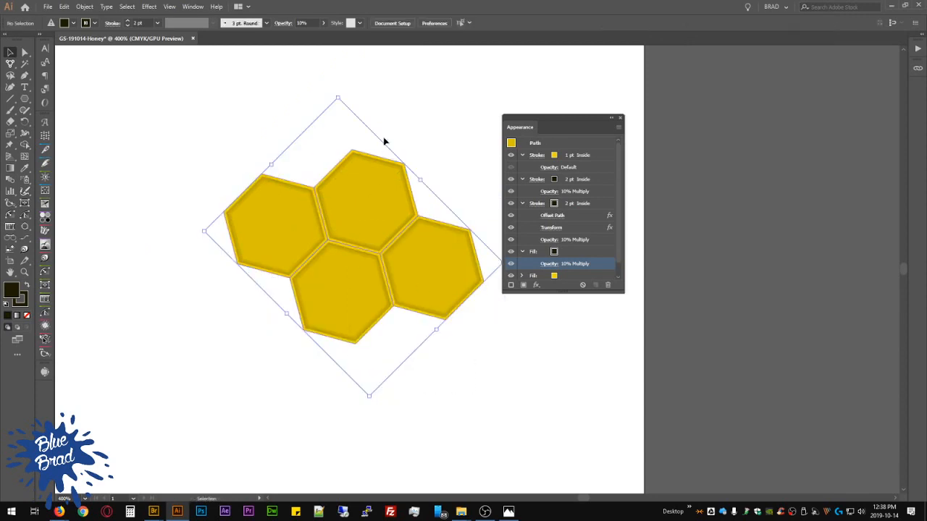
left_click_drag(424, 176, 460, 227)
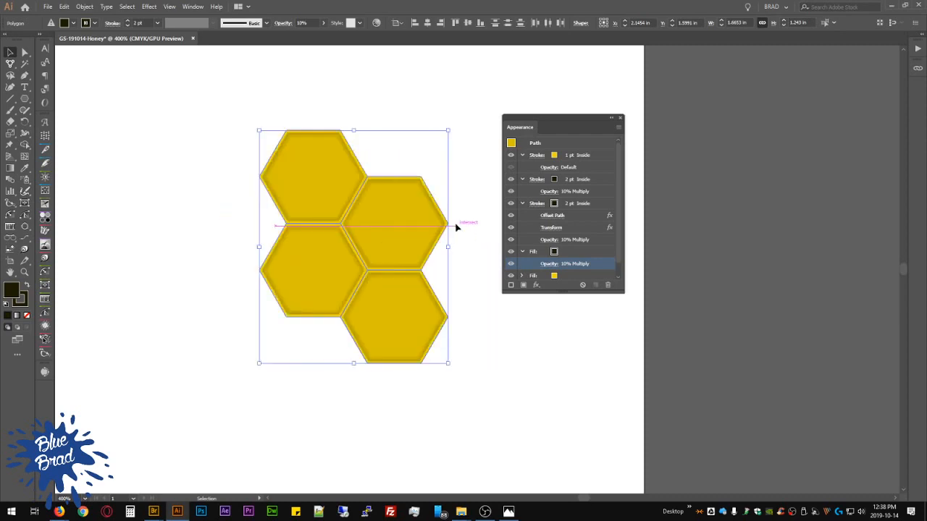
left_click(471, 311)
left_click_drag(381, 213, 345, 238)
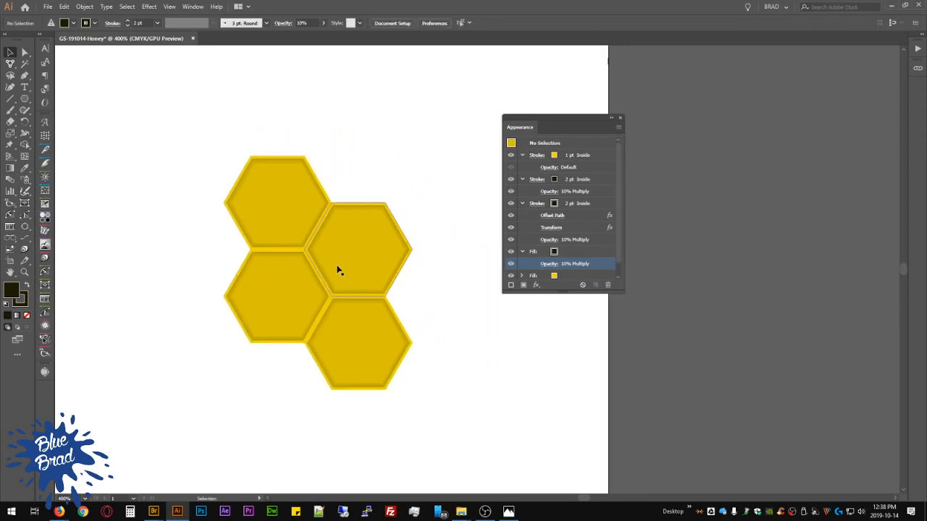
scroll(274, 161, "up", 2)
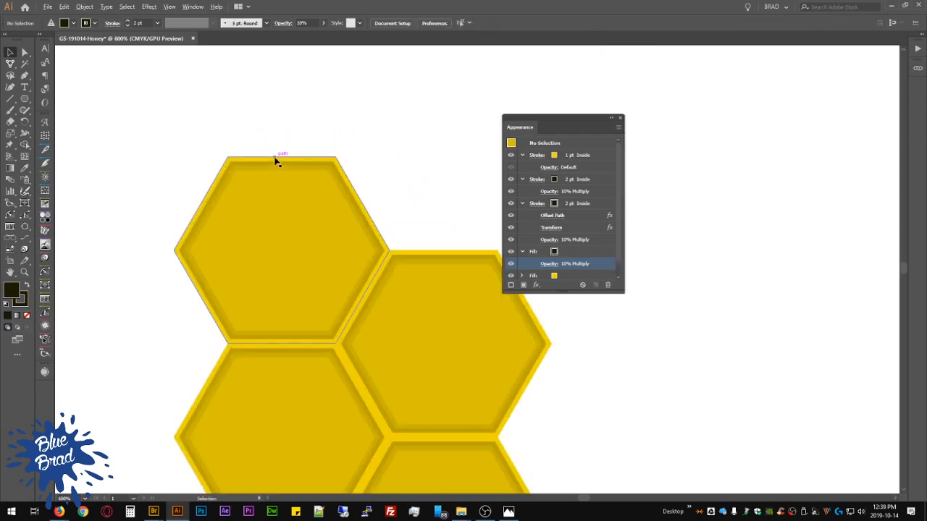
scroll(276, 160, "down", 2)
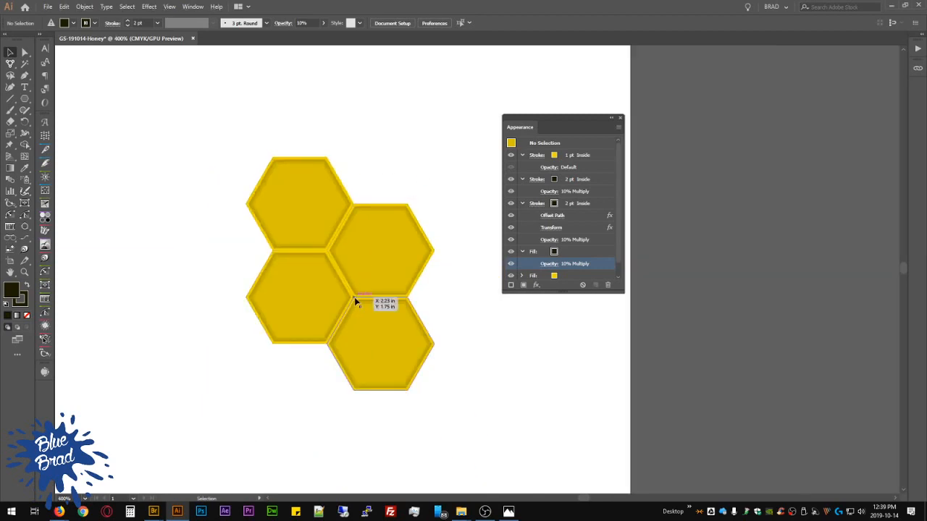
Step: Add a third column of two hexagons by duplicating the lowest one up and to the right, then straight up
left_click_drag(354, 297, 436, 251)
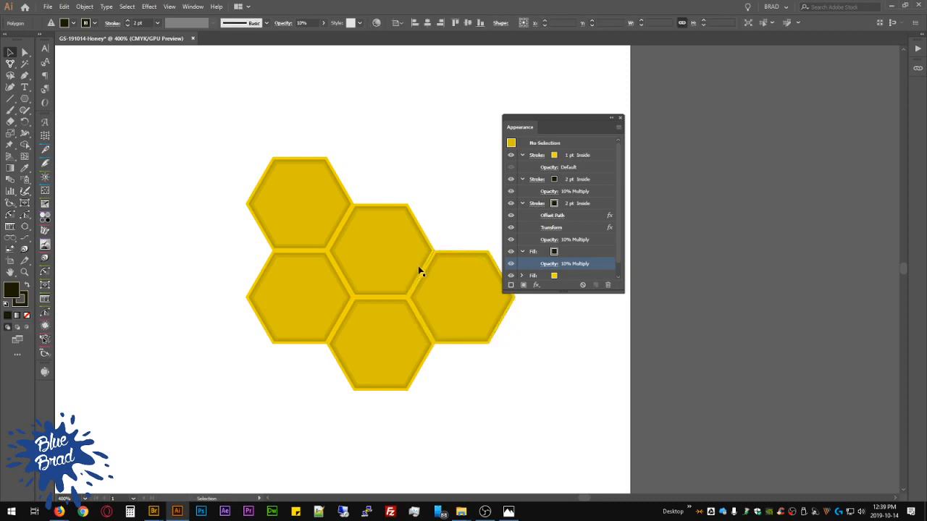
left_click_drag(436, 348, 436, 255)
left_click(385, 159)
left_click_drag(453, 168, 347, 180)
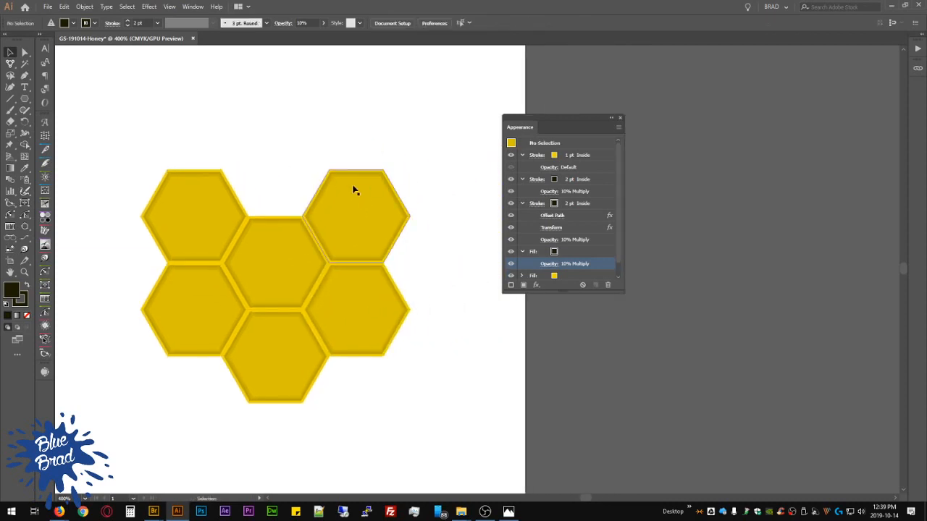
Step: Save the appearance of all seven hexagons as a new graphic style
left_click_drag(142, 114, 399, 385)
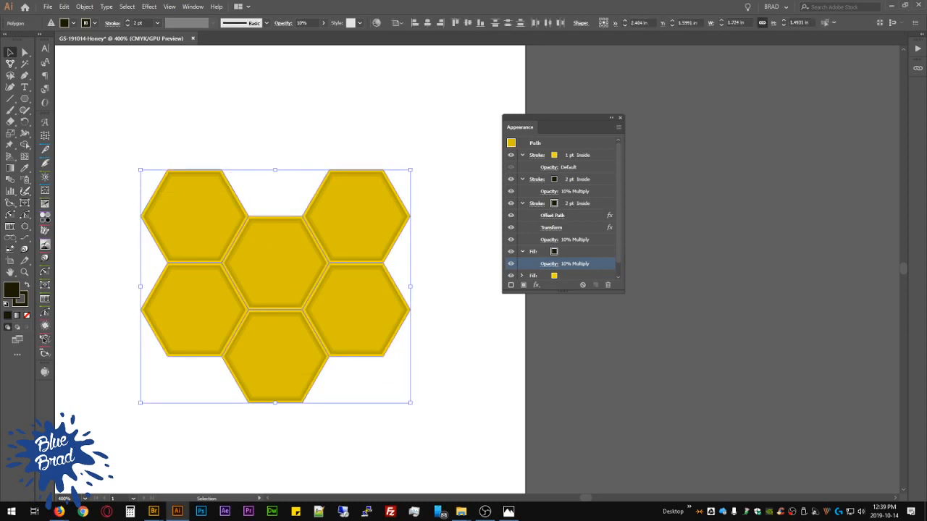
left_click_drag(926, 172, 651, 118)
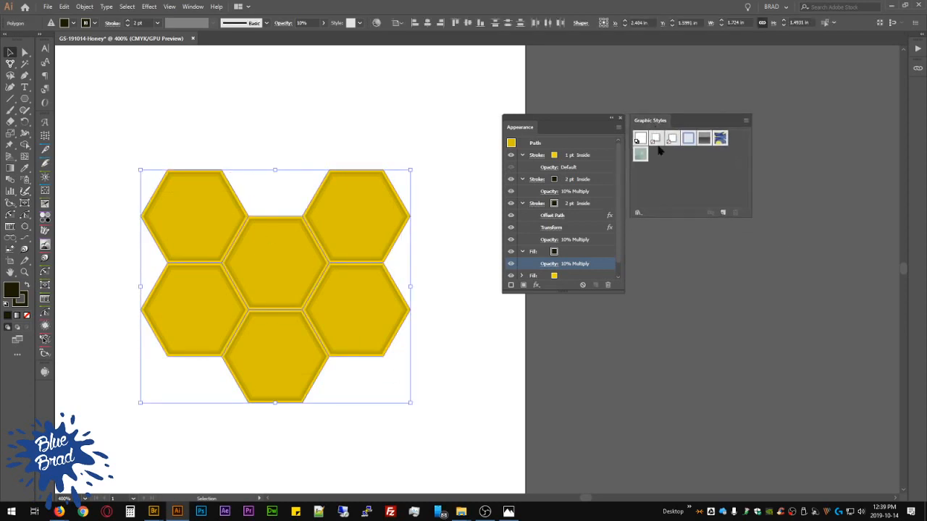
left_click(723, 212)
left_click(668, 324)
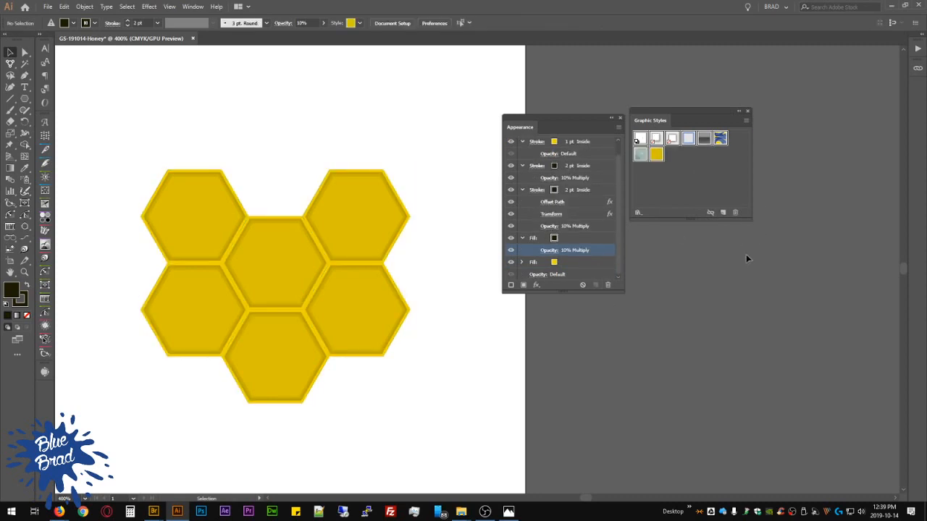
Step: Delete all the preset graphic styles, keeping only the default style and the yellow honeycomb style
left_click(640, 139)
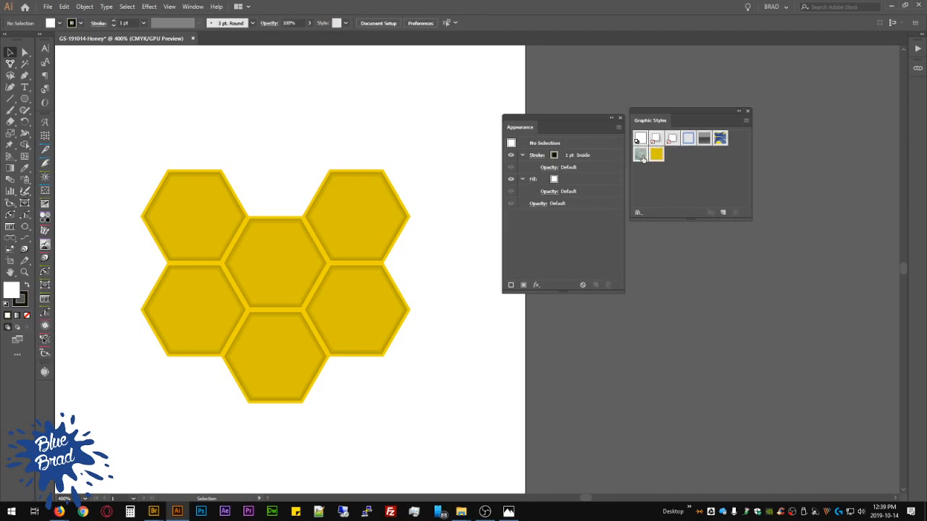
left_click(642, 158)
left_click(735, 212)
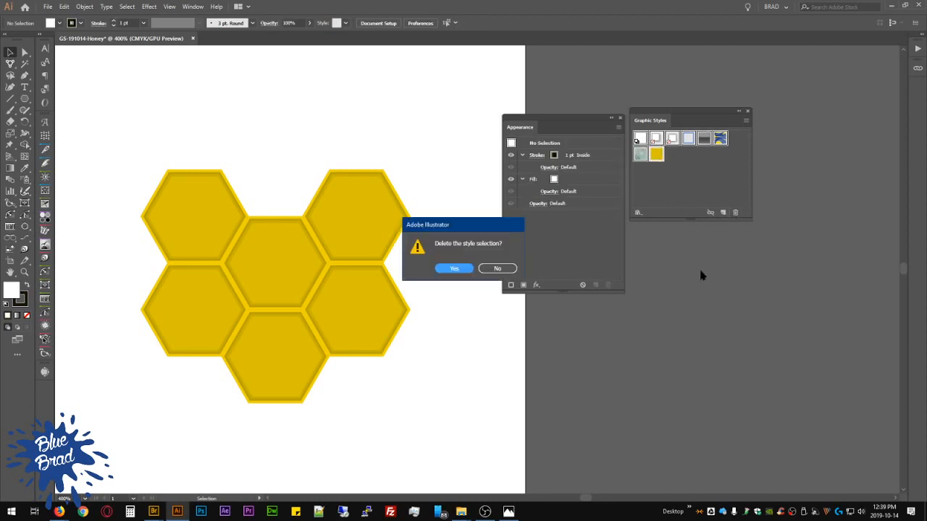
left_click(457, 268)
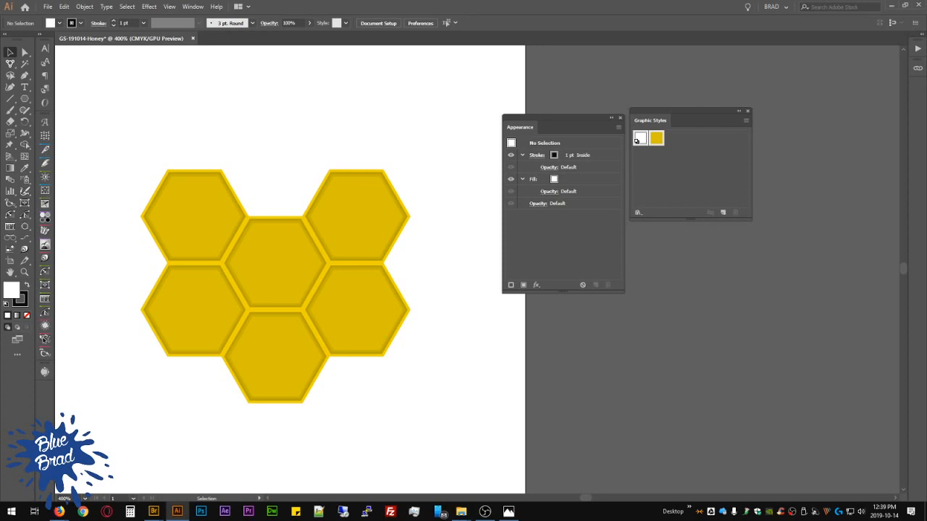
Step: Place the floating Swatches panel beside the artboard and delete its red-to-grey color swatches and the leftover color group
left_click_drag(926, 416, 659, 251)
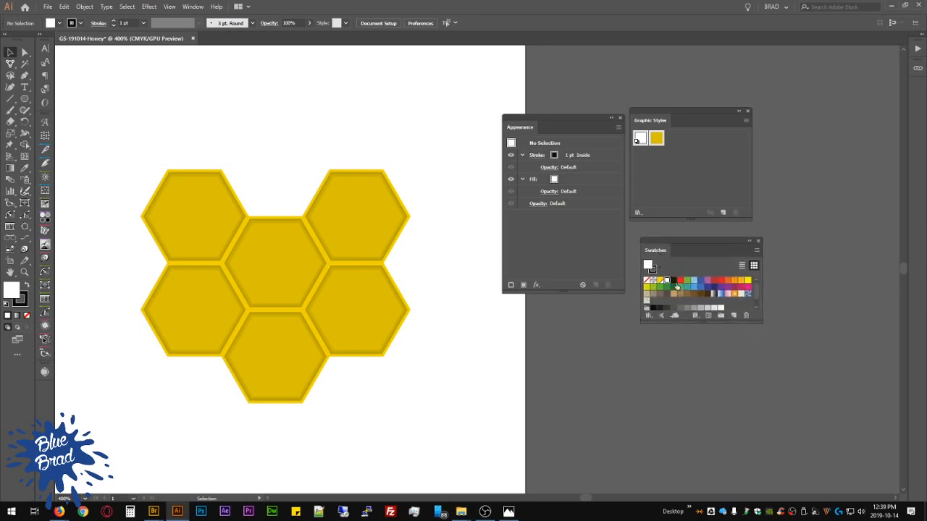
left_click(680, 281)
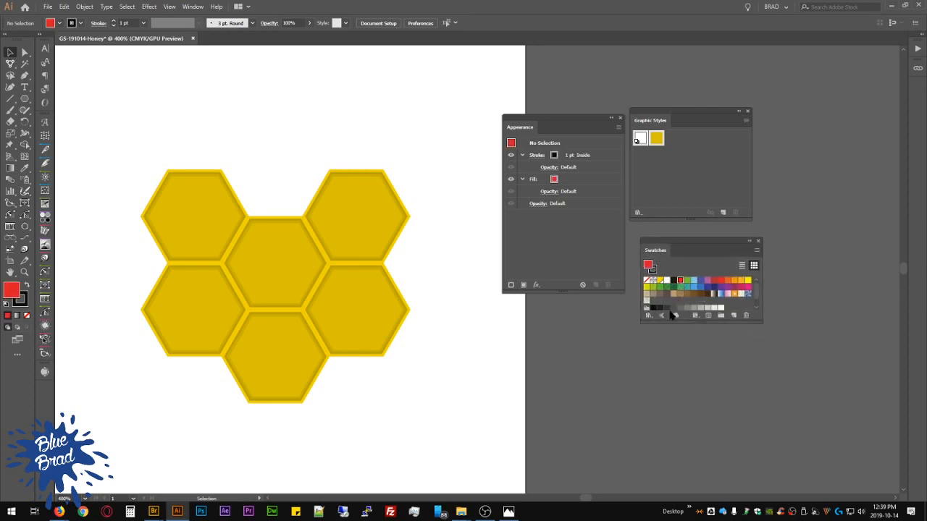
left_click(712, 310, "shift")
left_click(746, 316)
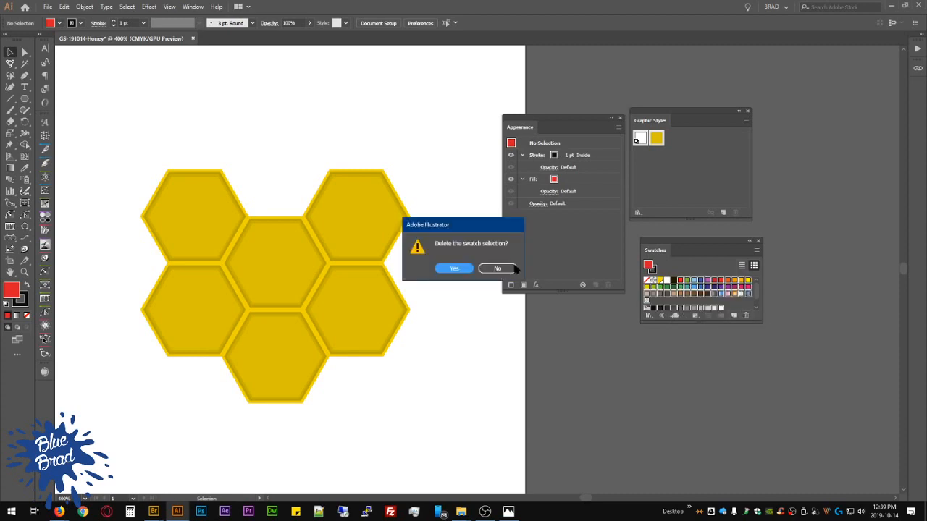
left_click(455, 269)
left_click(646, 289)
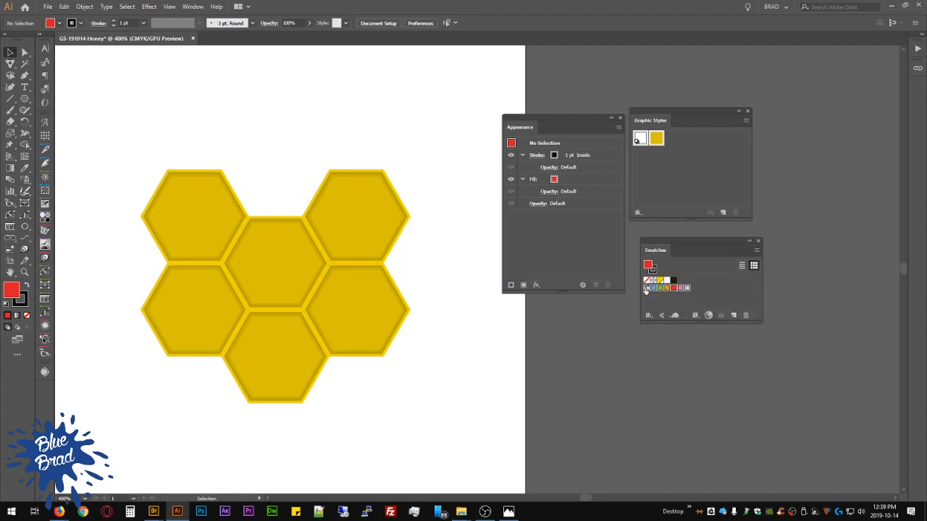
left_click(745, 317)
left_click(463, 270)
Step: Place the floating Symbols panel beside the artboard, delete all of its symbols, and rearrange the Symbols and Appearance panels
left_click_drag(926, 289, 521, 314)
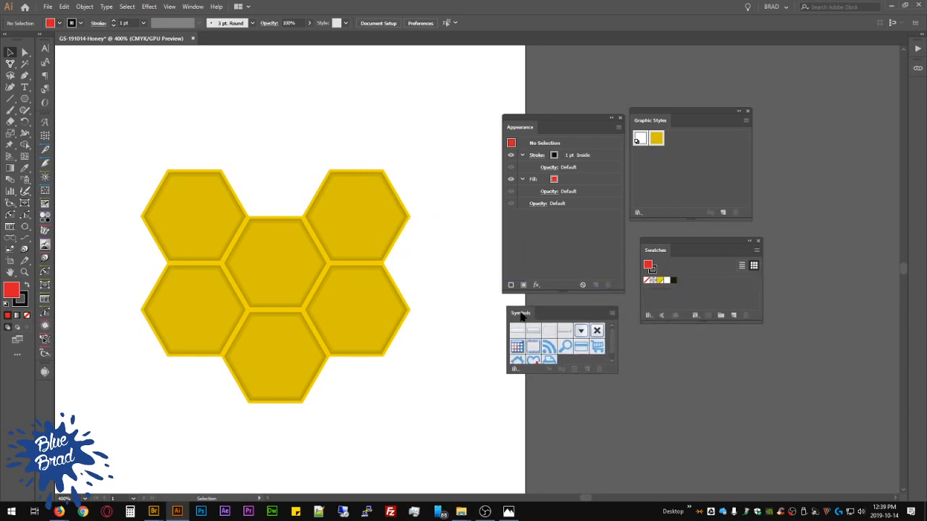
left_click(612, 314)
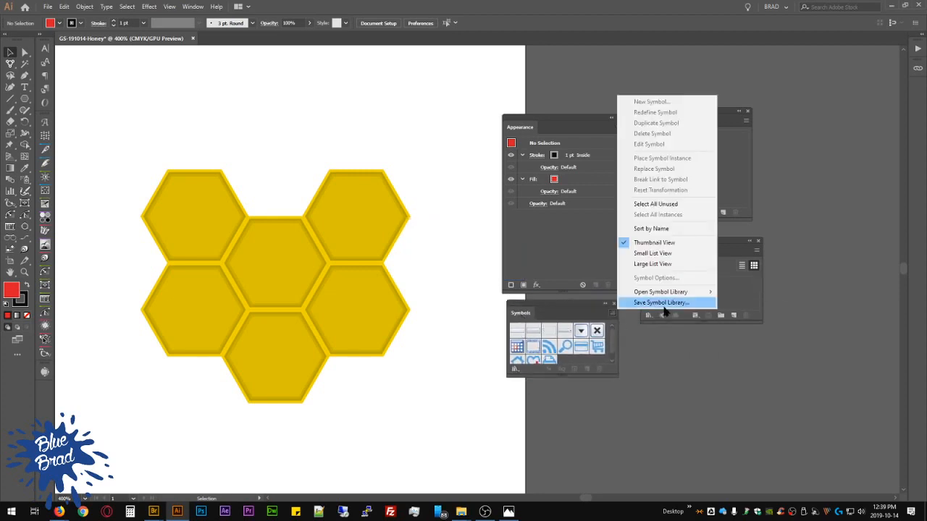
left_click(528, 320)
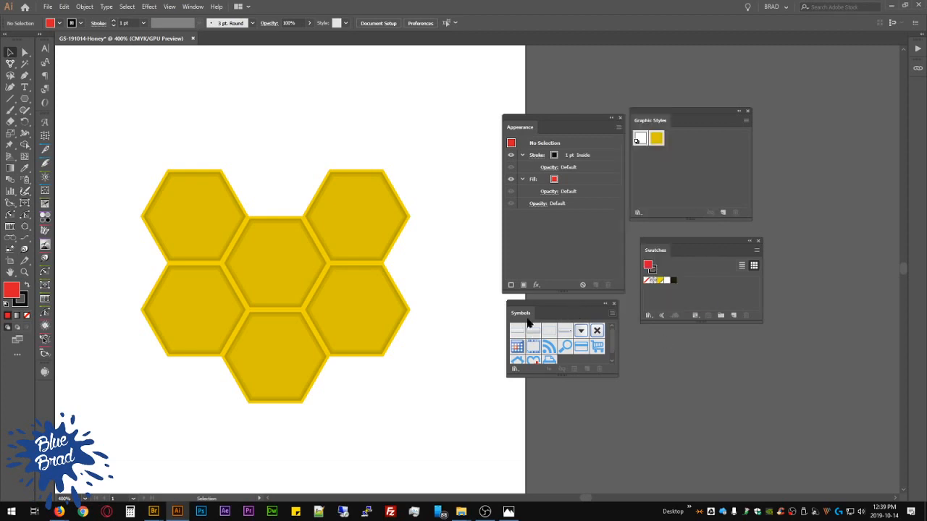
left_click(517, 333)
scroll(551, 354, "down", 1)
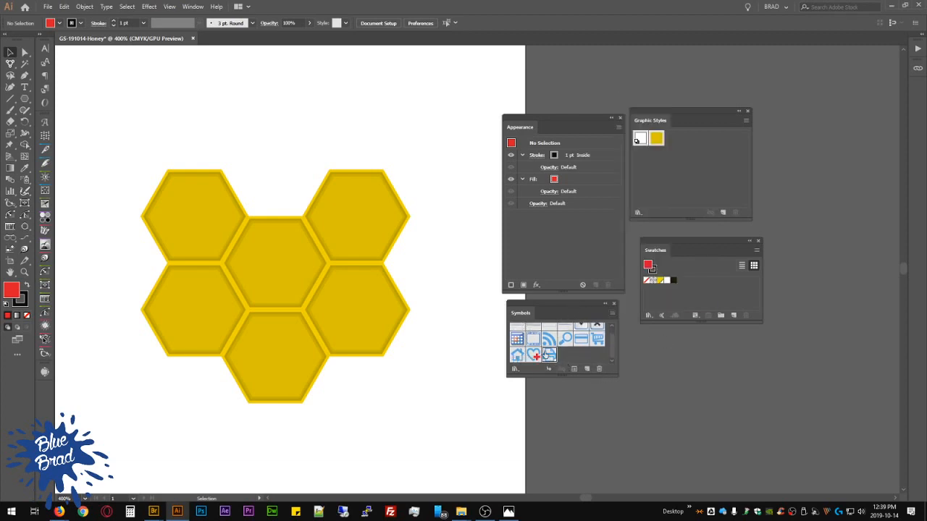
scroll(553, 333, "up", 1)
left_click(520, 333, "shift")
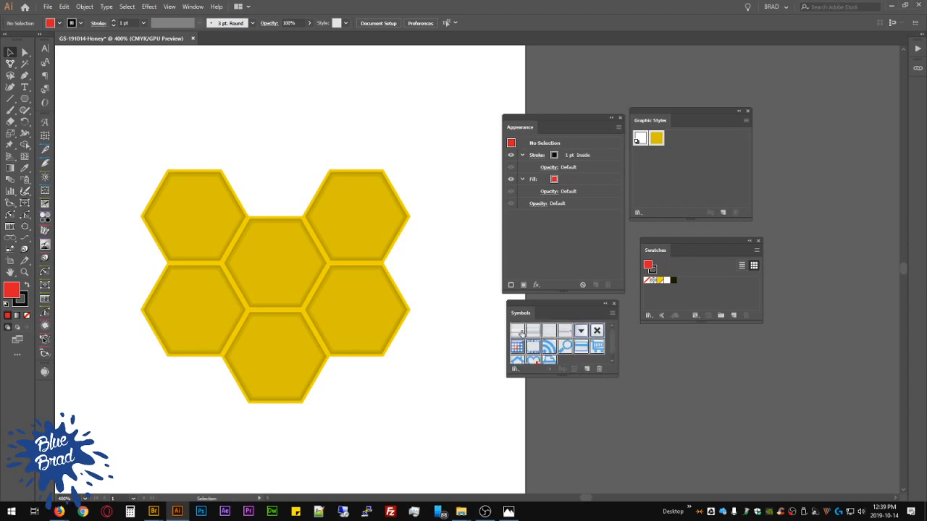
left_click(599, 370)
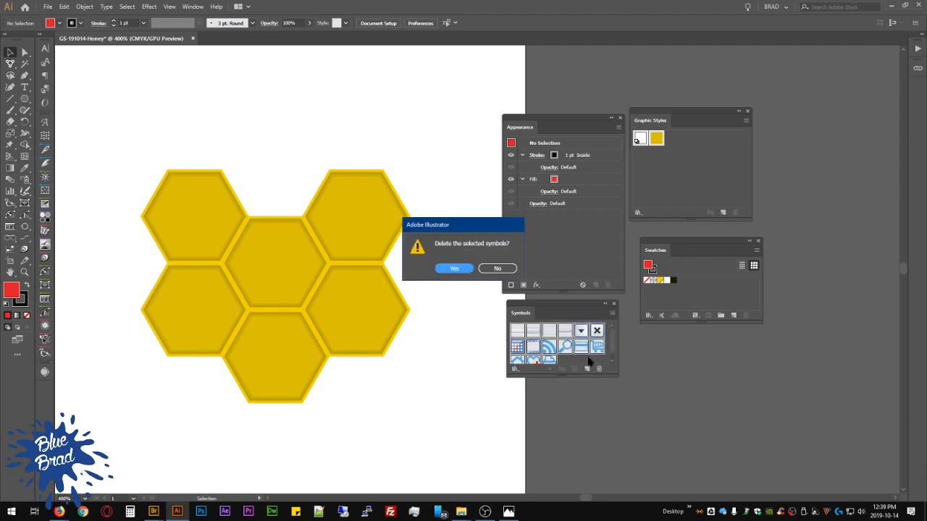
left_click(453, 269)
left_click_drag(567, 308, 575, 305)
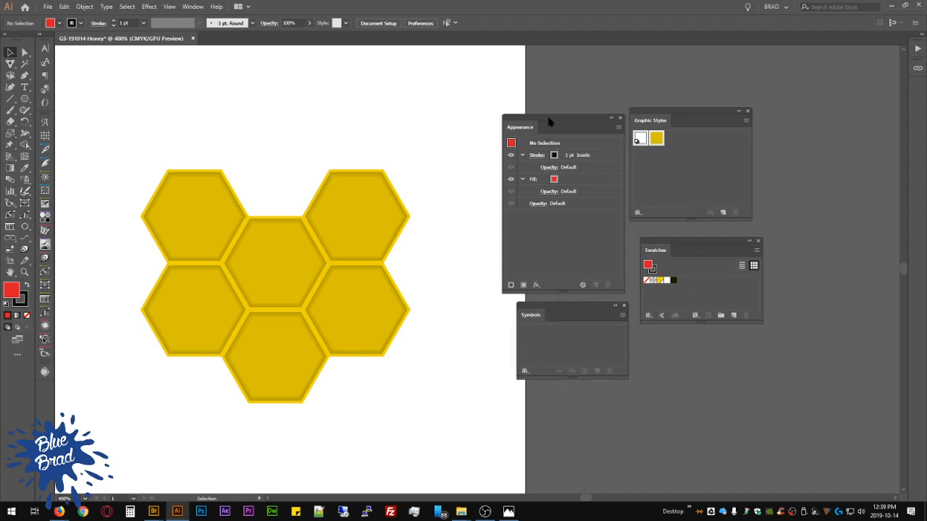
mouse_move(549, 121)
left_mouse_down()
mouse_move(537, 130)
mouse_move(561, 117)
left_mouse_up()
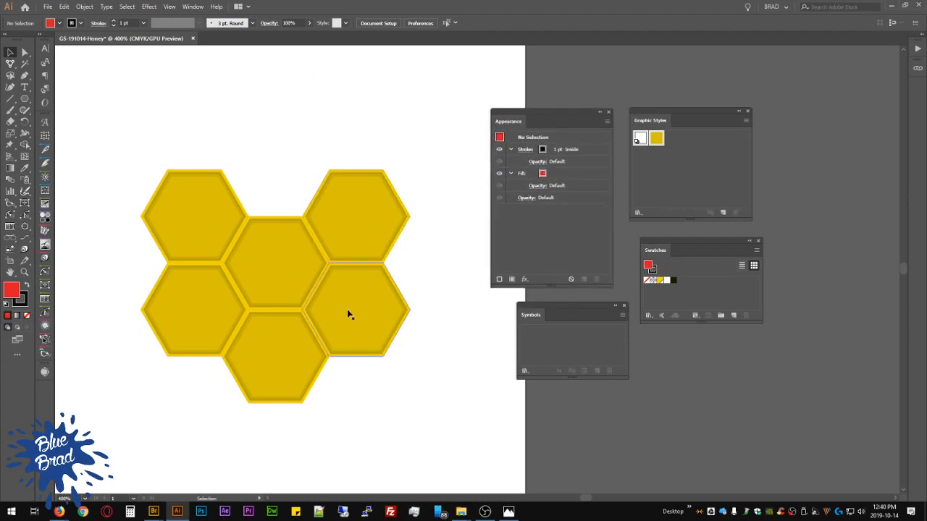
Step: Duplicate the lower-right hexagon and snap the copy into the gap above the centre hexagon to complete the ring
left_click_drag(383, 358, 302, 216)
left_click(408, 135)
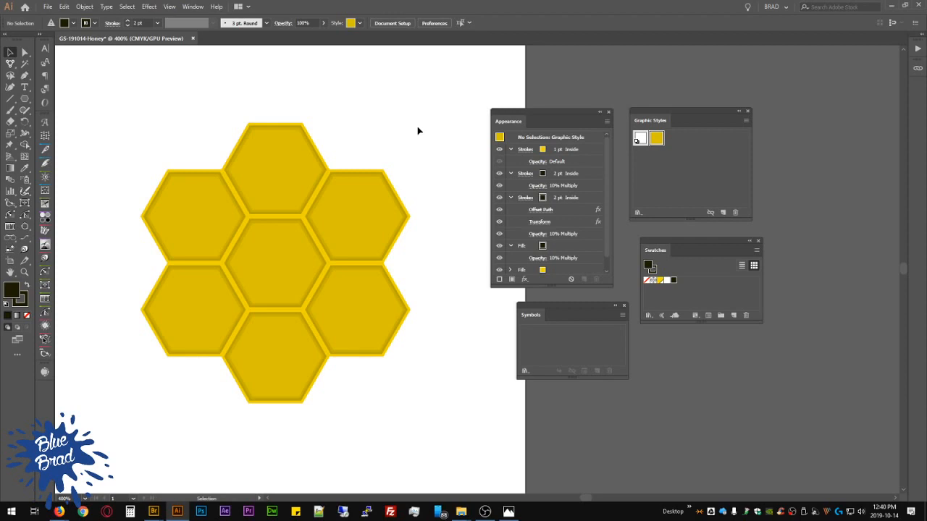
right_click(636, 140)
right_click(637, 141)
right_click(637, 141)
right_click(637, 138)
Step: Group all the hexagons and scale the group proportionally to a width of 2 in
left_click_drag(407, 317, 471, 331)
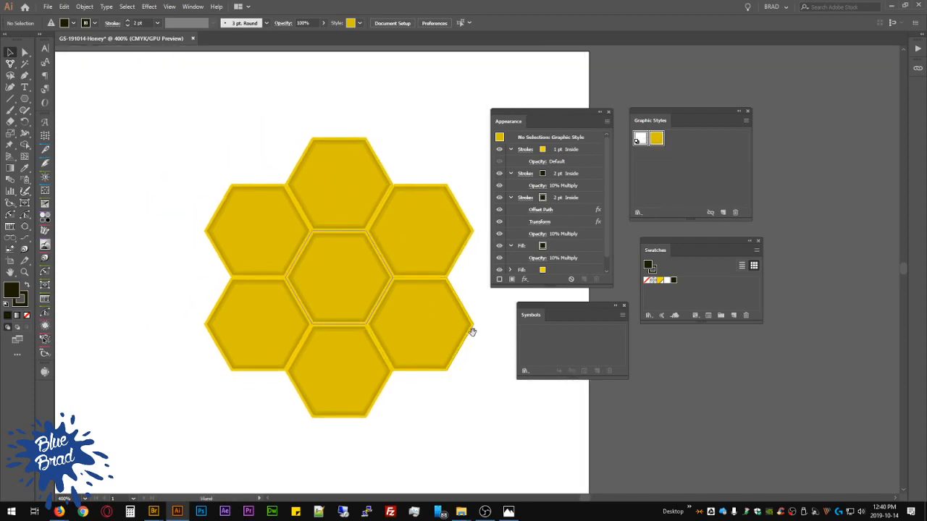
scroll(481, 340, "down", 1)
scroll(481, 339, "down", 1)
left_click_drag(442, 369, 315, 297)
left_click_drag(372, 340, 180, 164)
key("v")
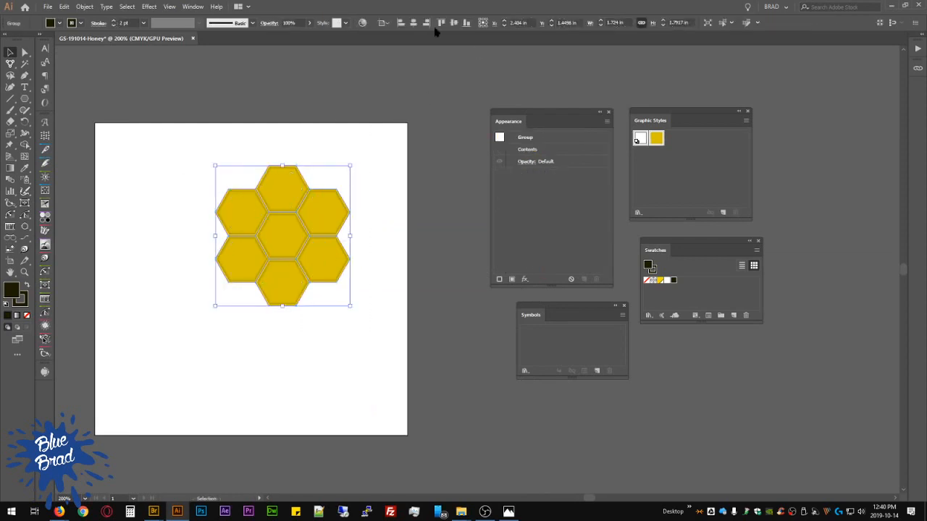
left_click(615, 22)
type("2")
key("Return")
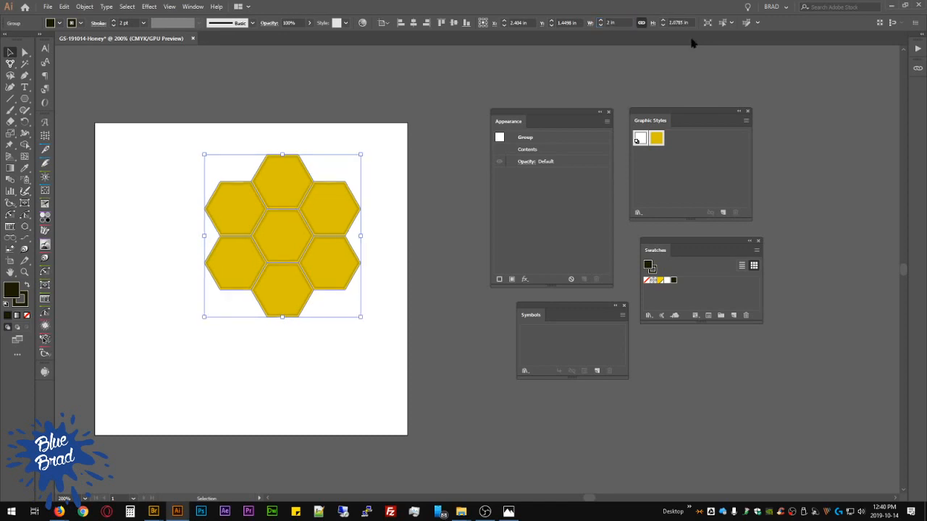
Step: Move the hexagon group to the centre of the artboard and shift the Appearance and Symbols panels away from the artwork
left_click_drag(283, 209, 253, 267)
left_click(352, 320)
scroll(231, 254, "up", 2)
left_click_drag(348, 314, 444, 247)
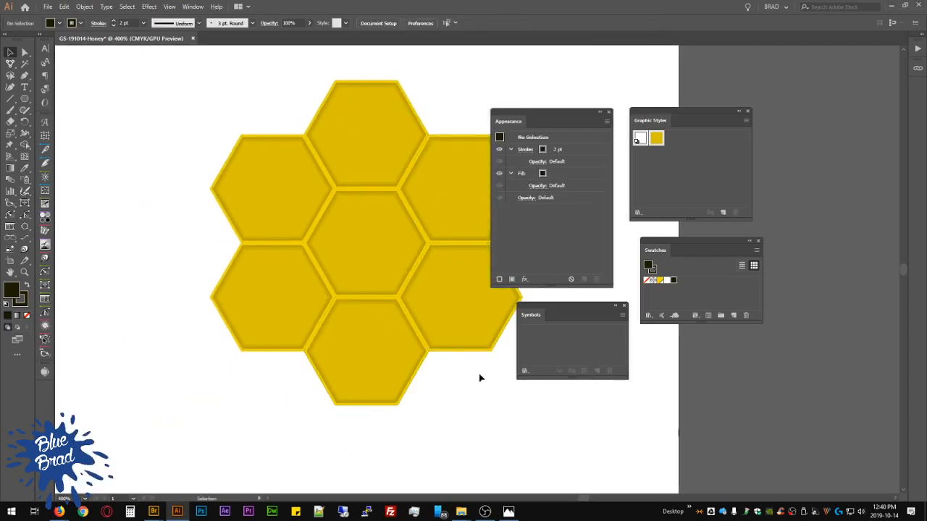
left_click_drag(476, 379, 425, 402)
left_click_drag(520, 111, 801, 108)
left_click_drag(581, 315, 598, 338)
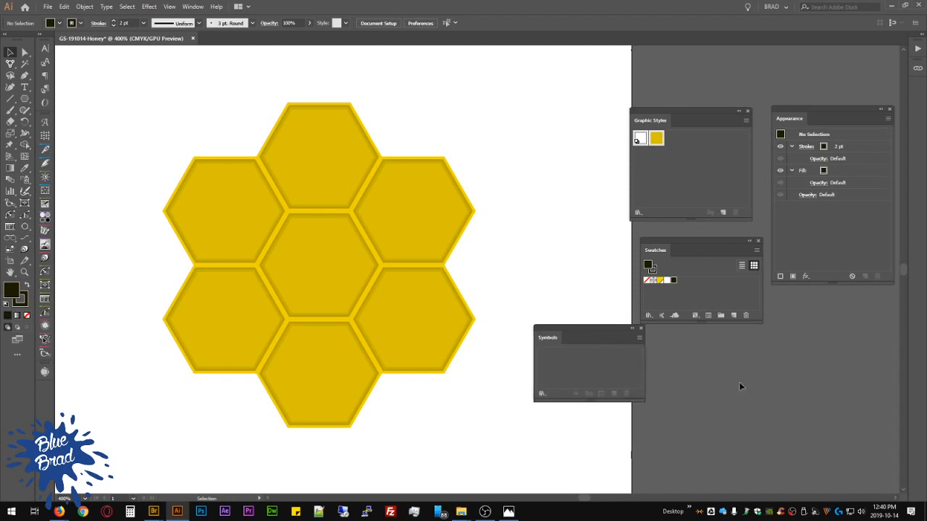
Step: Save the resized upper-right hexagon's appearance as a new graphic style and delete the earlier yellow style
left_click(429, 190)
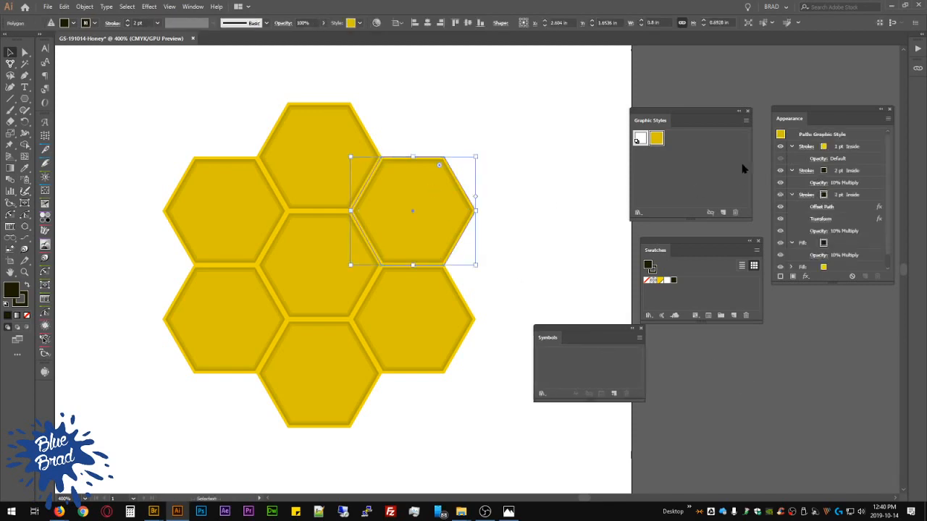
left_click(747, 120)
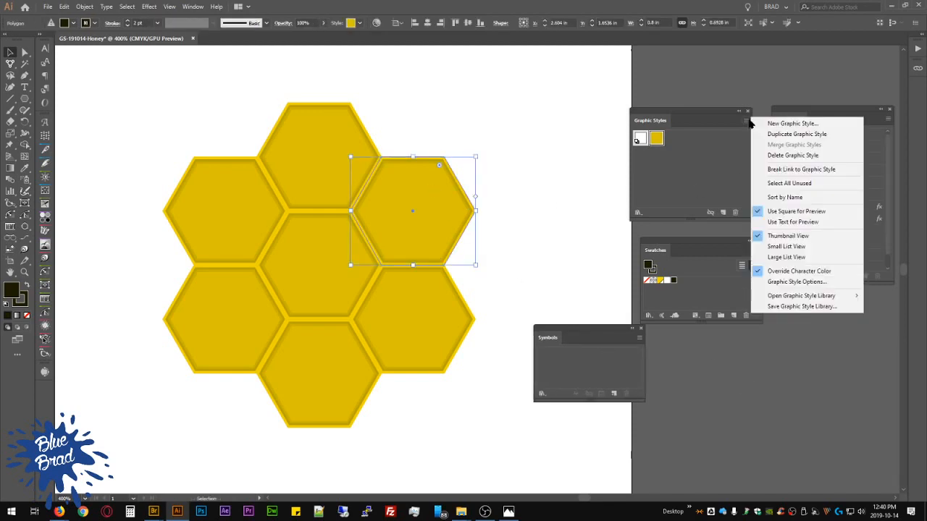
left_click(749, 124)
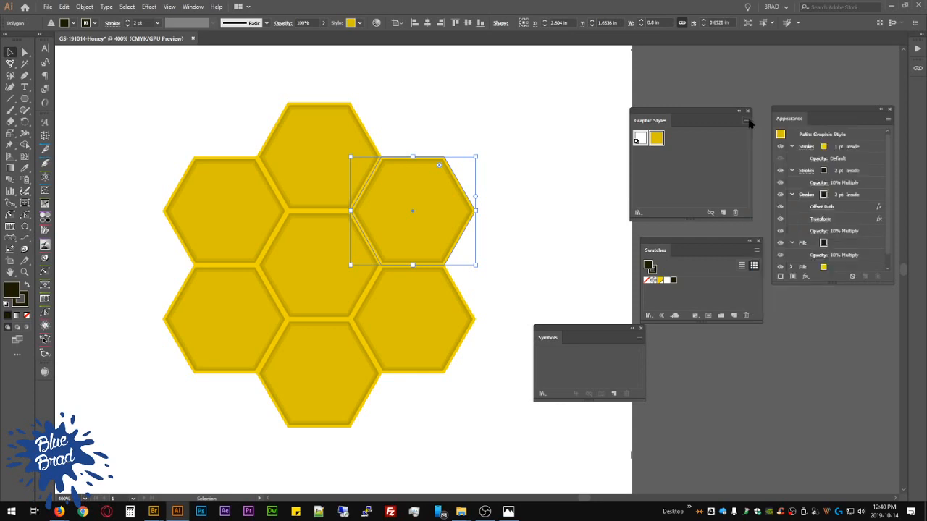
left_click(888, 119)
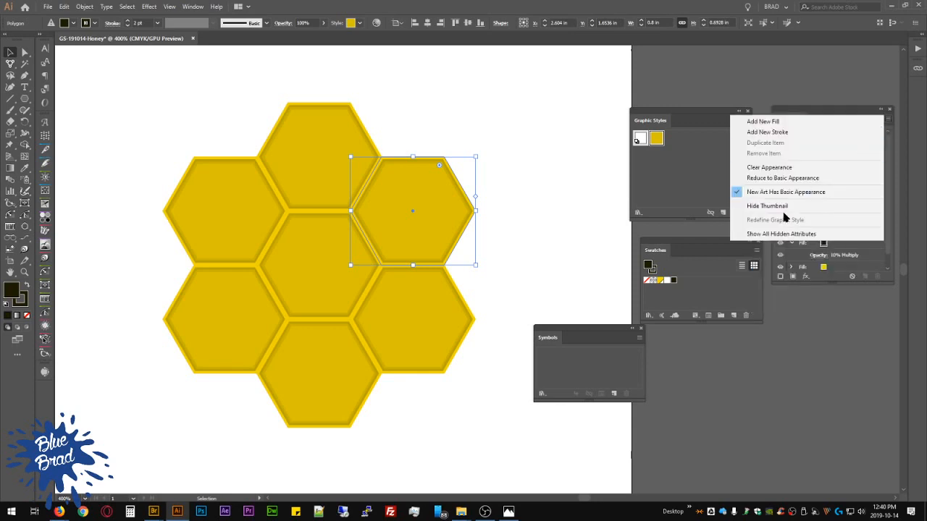
left_click(687, 191)
left_click(722, 212)
left_click(548, 174)
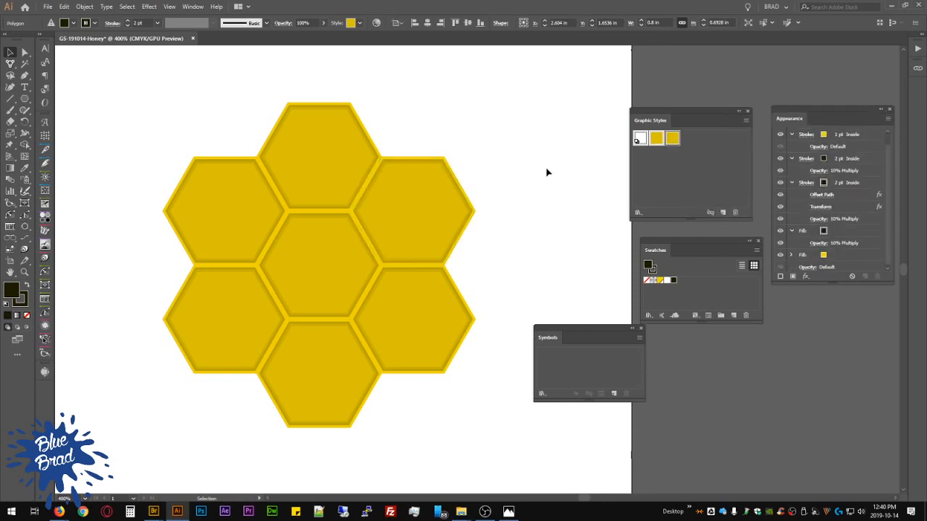
left_click_drag(660, 142, 735, 212)
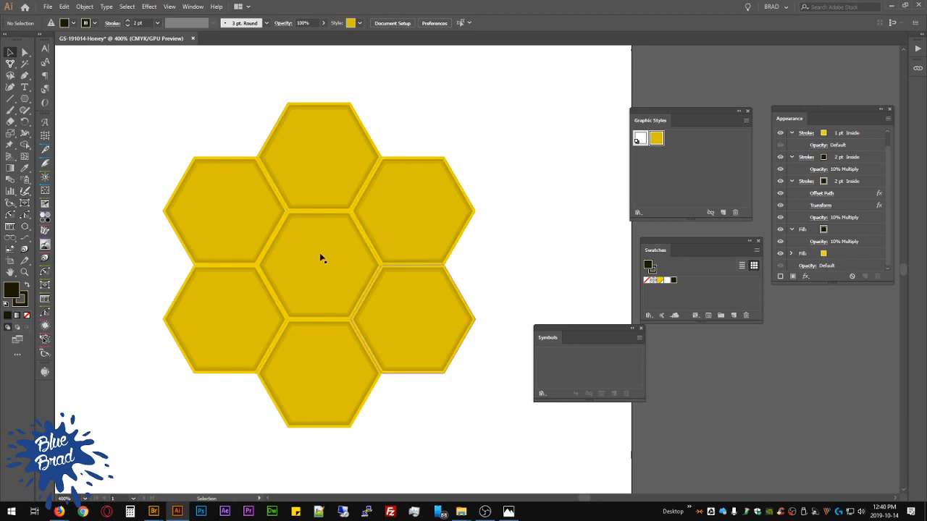
Step: Rename the remaining yellow graphic style as Ob
double_click(656, 139)
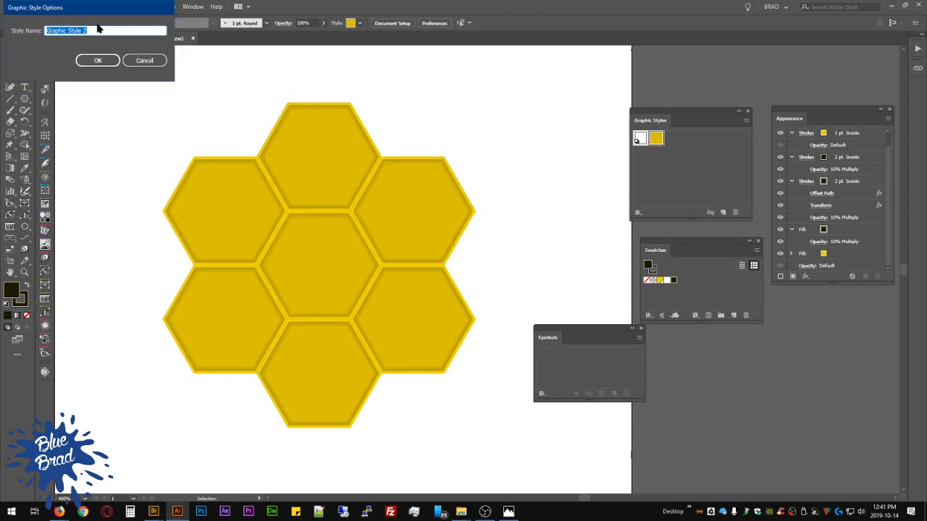
type("Ob")
key("Return")
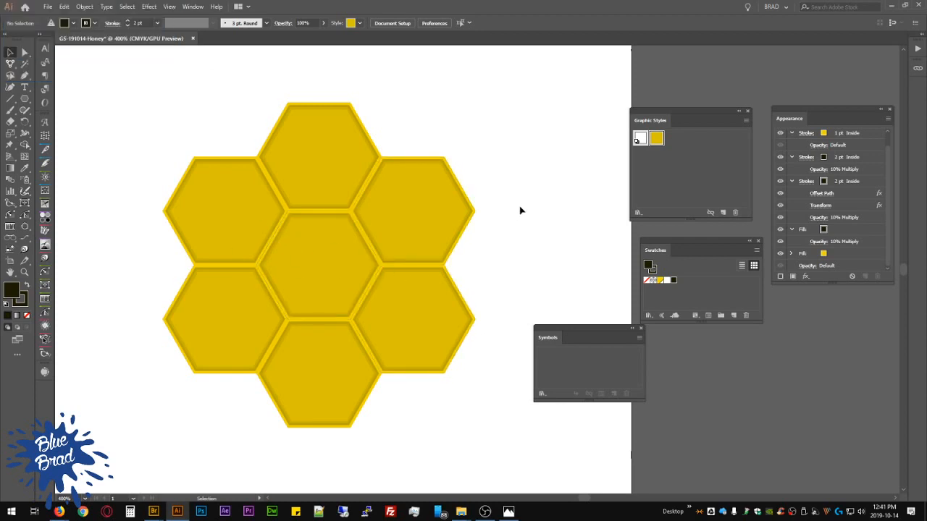
left_click(431, 214)
left_click(524, 160)
key("a")
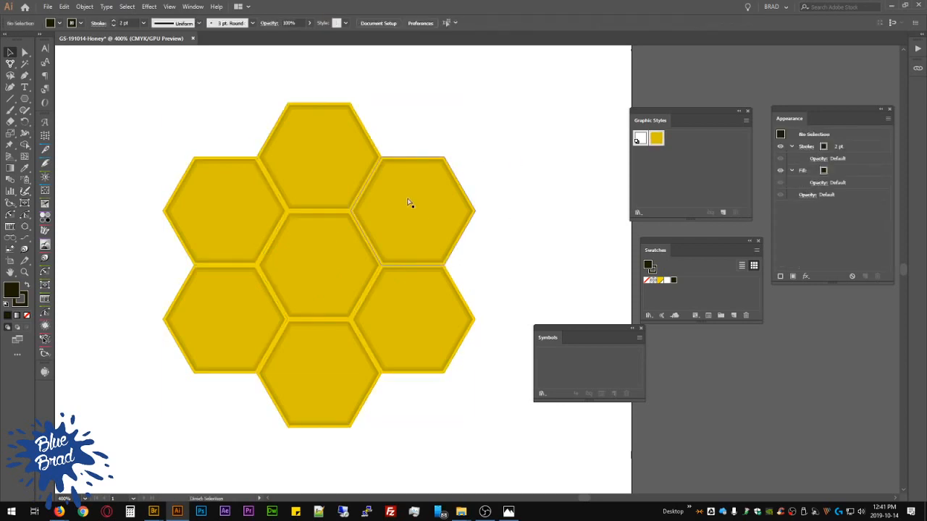
key("v")
Step: Duplicate the honeycomb group and snap one copy to its lower right and another to its lower left
scroll(521, 174, "down", 2)
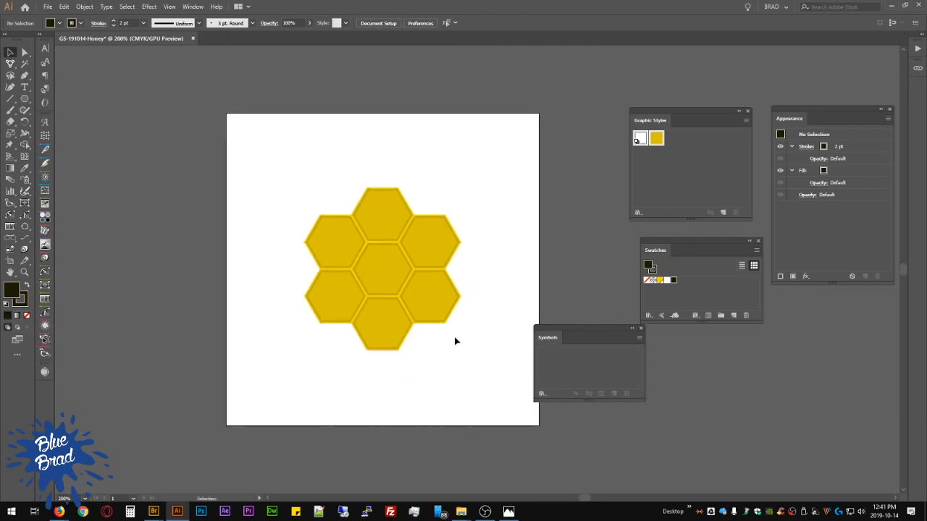
left_click_drag(317, 216, 417, 328)
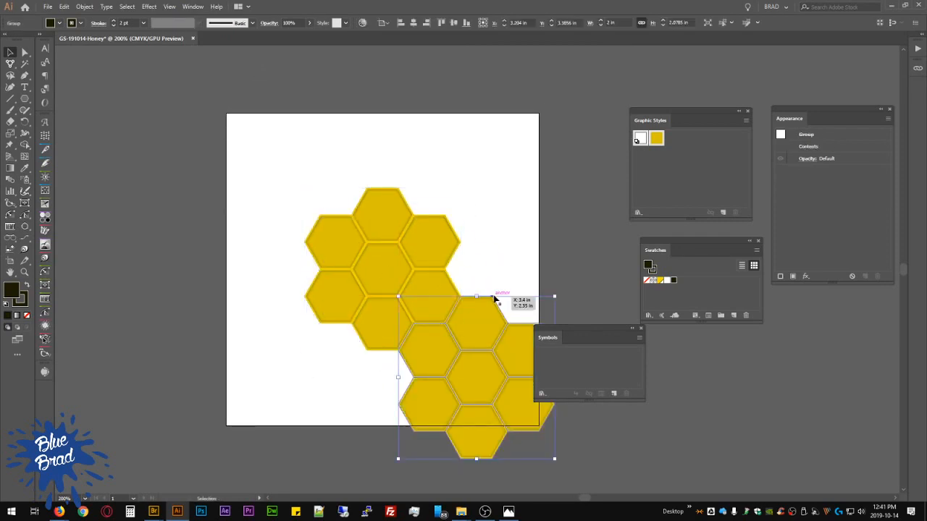
left_click_drag(493, 298, 306, 299)
left_click(250, 251)
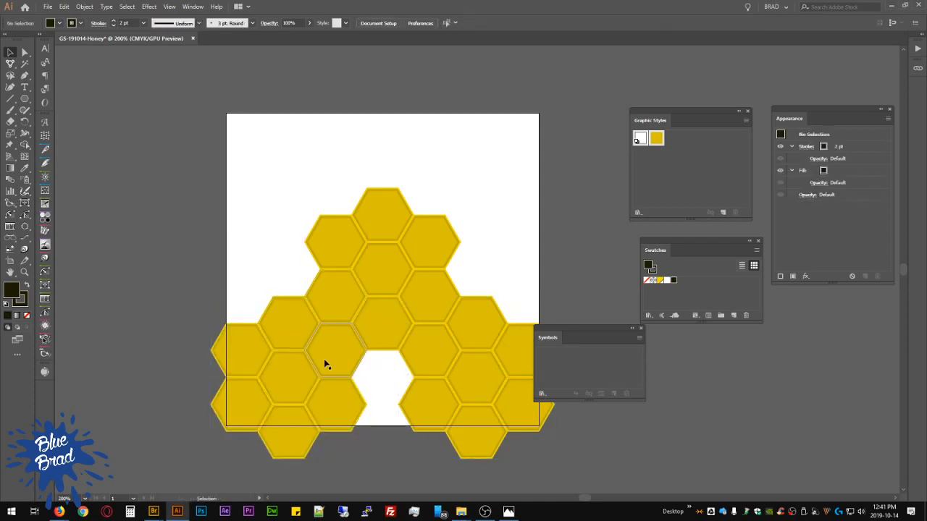
Step: Duplicate the lower-left honeycomb group to the central group's upper left, then copy that one across to the upper right
left_click_drag(365, 419, 347, 220)
left_click(262, 258)
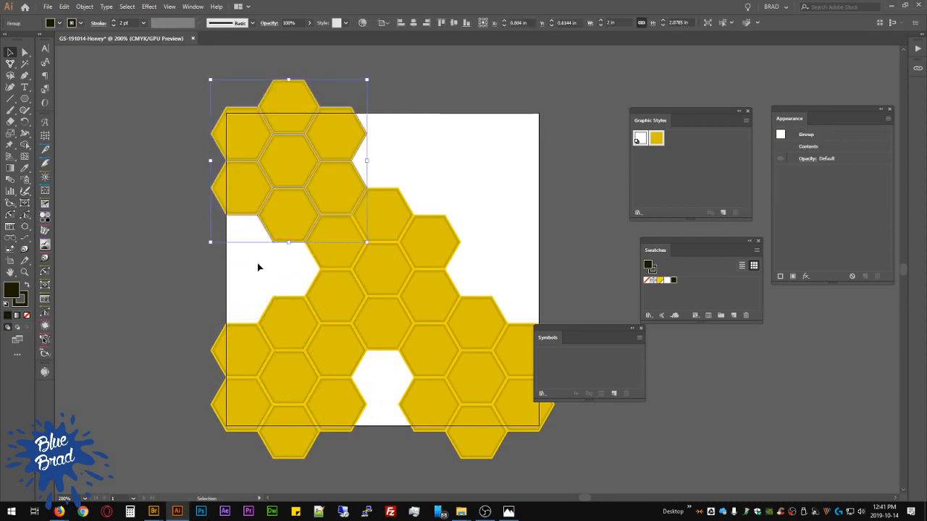
left_click_drag(258, 215, 445, 216)
left_click(501, 263)
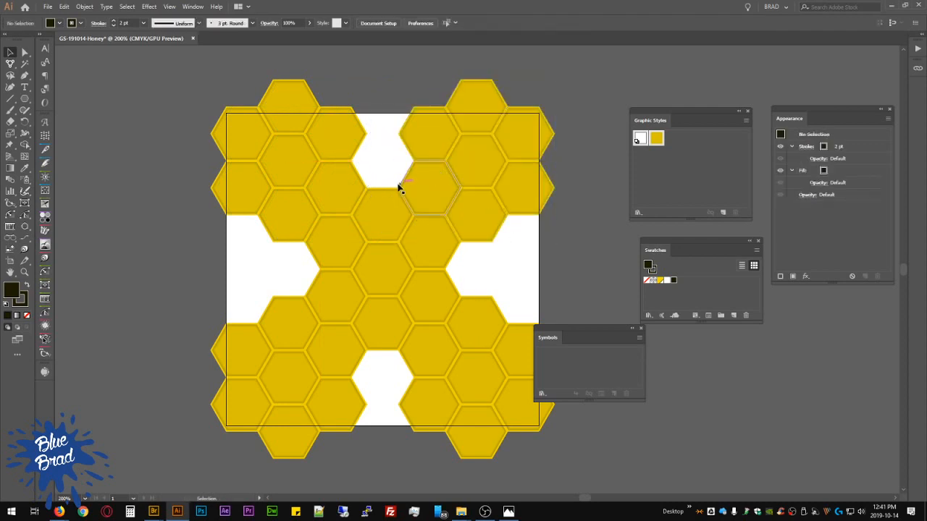
Step: Duplicate a corner honeycomb group and snap the copy against the pattern's right side, between the two right-hand corner groups
left_click_drag(397, 187, 573, 279)
left_click_drag(506, 261, 336, 252)
left_click_drag(404, 210, 352, 223)
left_click(294, 257)
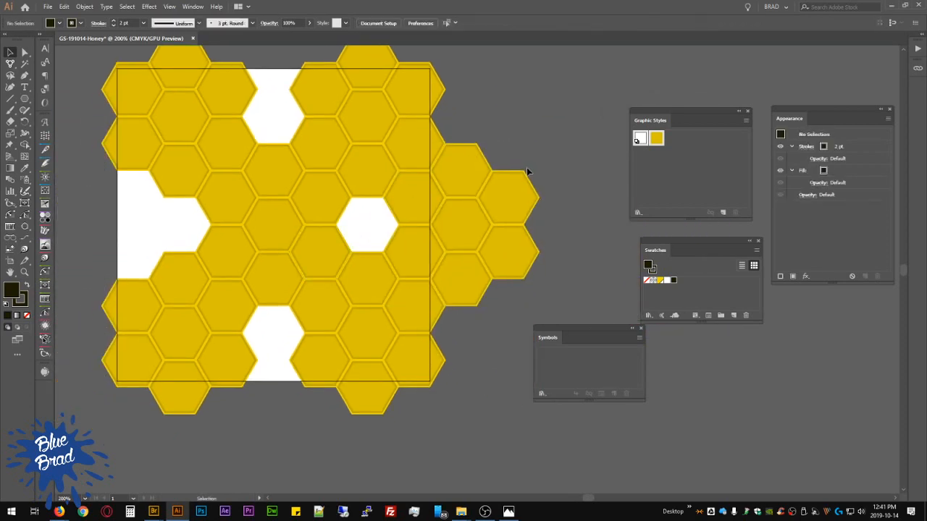
Step: Duplicate the honeycomb group twice more, snapping one copy to the pattern's bottom side and the other to its left side
left_click_drag(524, 174, 337, 386)
left_click(460, 419)
left_click_drag(445, 396, 522, 429)
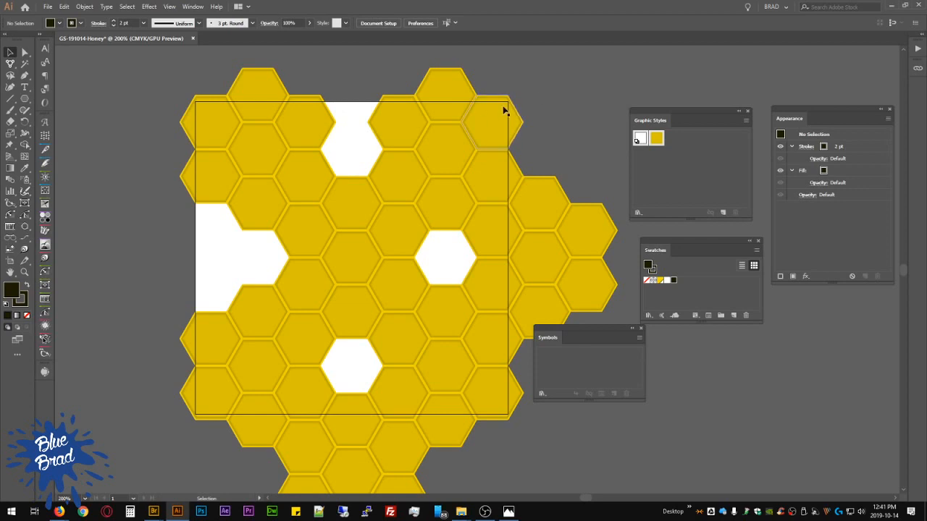
left_click_drag(509, 96, 226, 207)
left_click(262, 261)
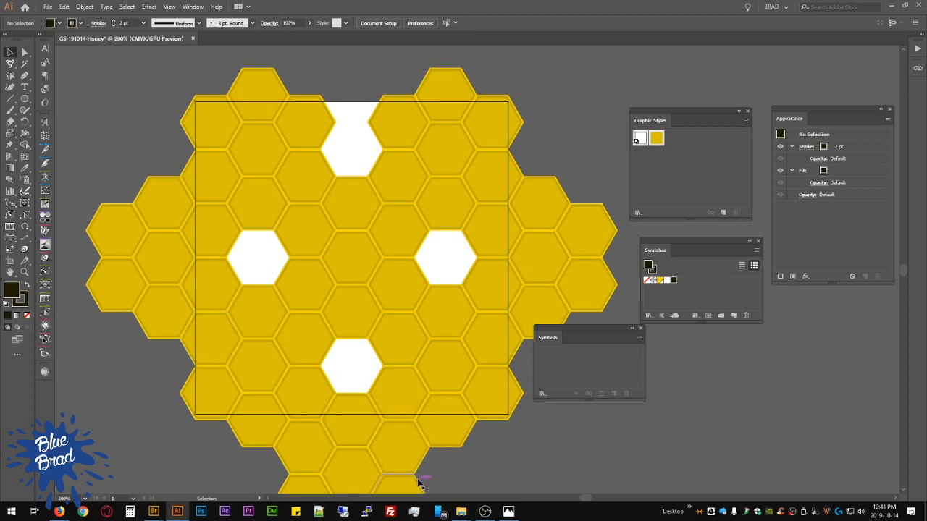
Step: Move the three lowest hexagons beyond the artboard's bottom up to close the open notch at the pattern's top edge
scroll(449, 355, "down", 4)
scroll(455, 403, "up", 3)
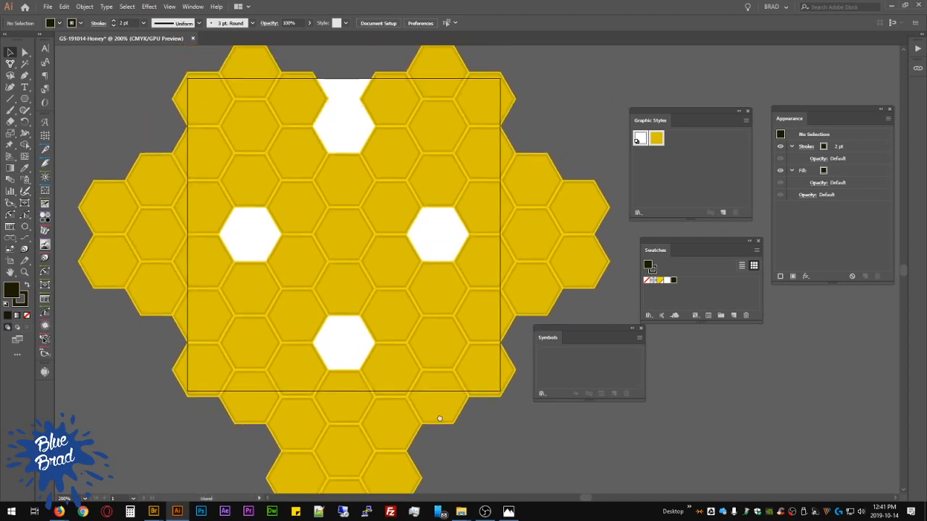
scroll(441, 386, "down", 2)
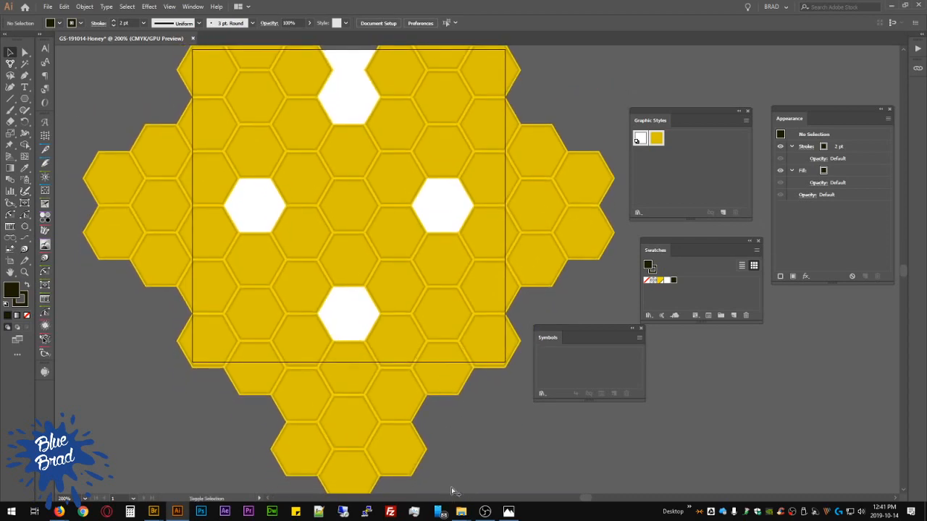
left_click(311, 471)
key("ctrl+1")
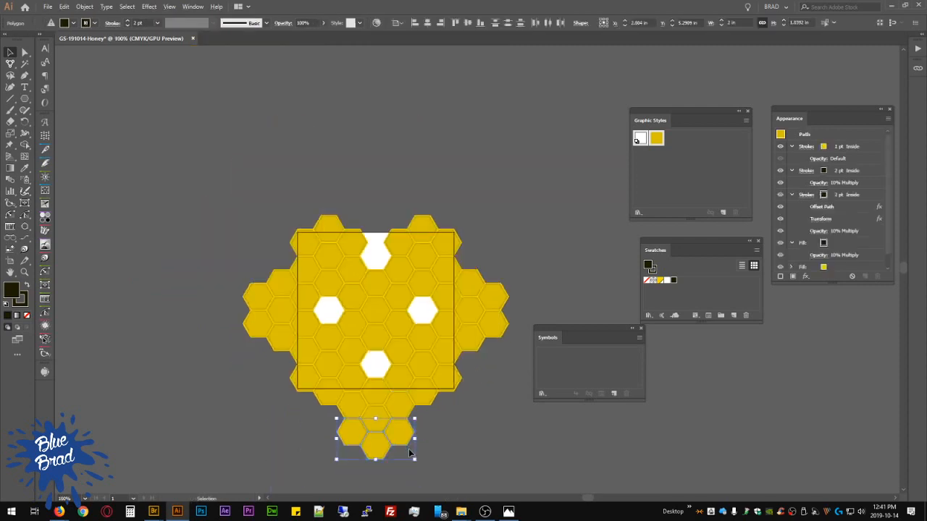
left_click_drag(410, 453, 407, 231)
left_click(497, 196)
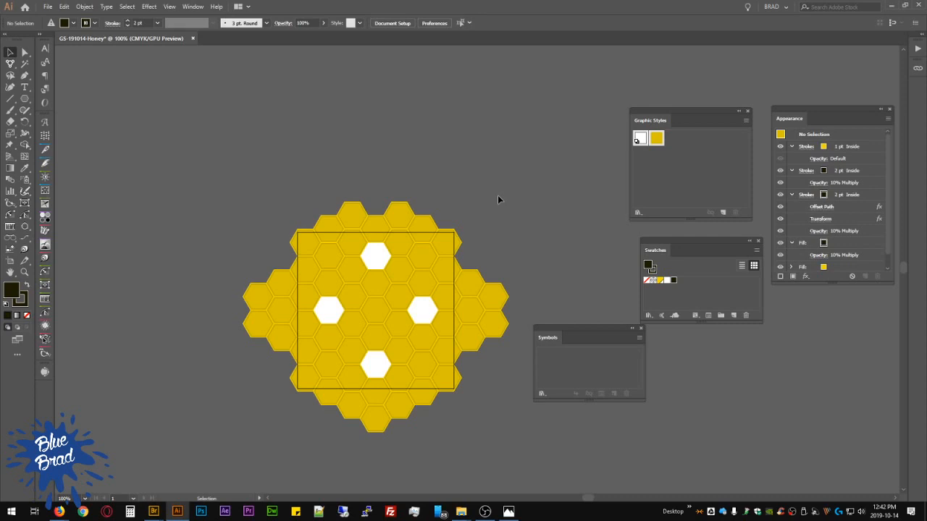
Step: Move the two outermost hexagons on the right side into the white gaps at the pattern's right and bottom
left_click_drag(527, 212, 484, 187)
scroll(473, 268, "up", 3)
left_click_drag(475, 271, 310, 277)
left_click(519, 237)
left_click(498, 177)
scroll(609, 152, "down", 3)
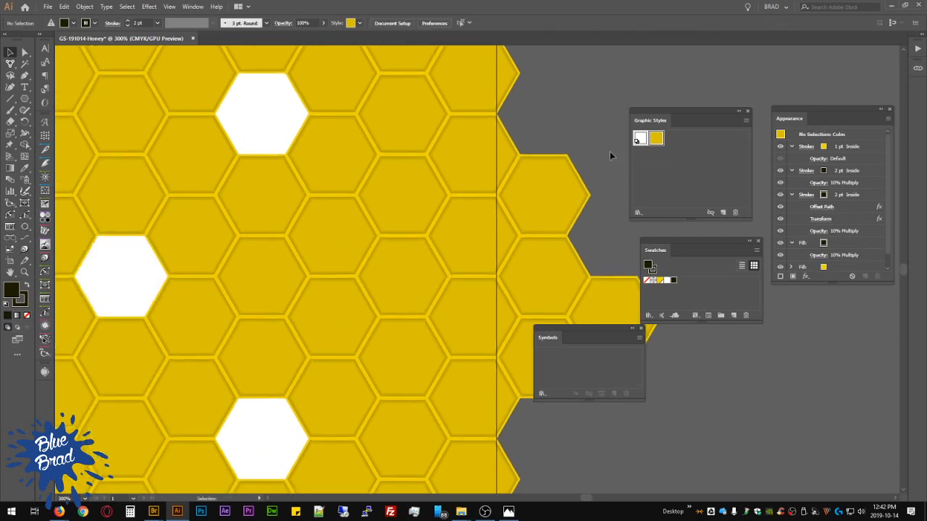
left_click(610, 233)
left_click_drag(612, 236, 433, 297)
left_click(274, 319)
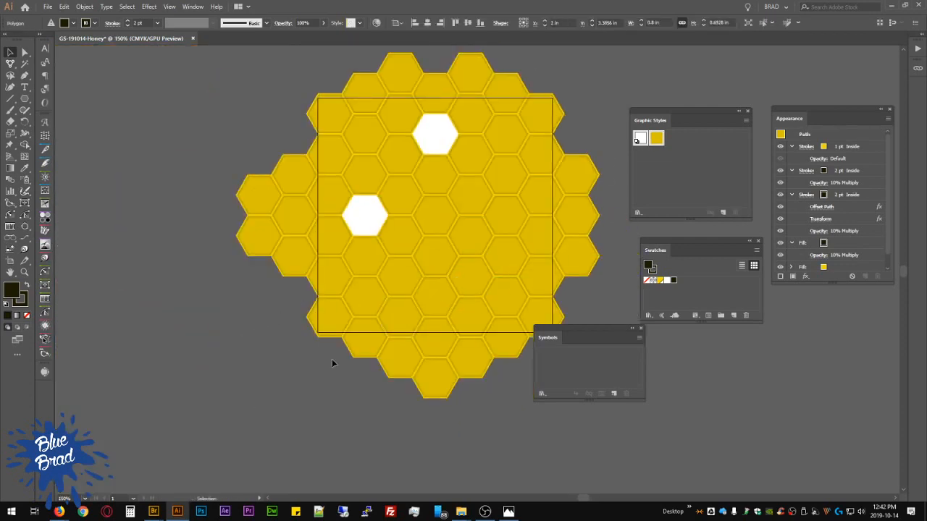
Step: Move the two outermost hexagons on the left side into the remaining white gaps at the pattern's left and top
left_click(258, 238)
left_click_drag(254, 238, 359, 218)
left_click(238, 155)
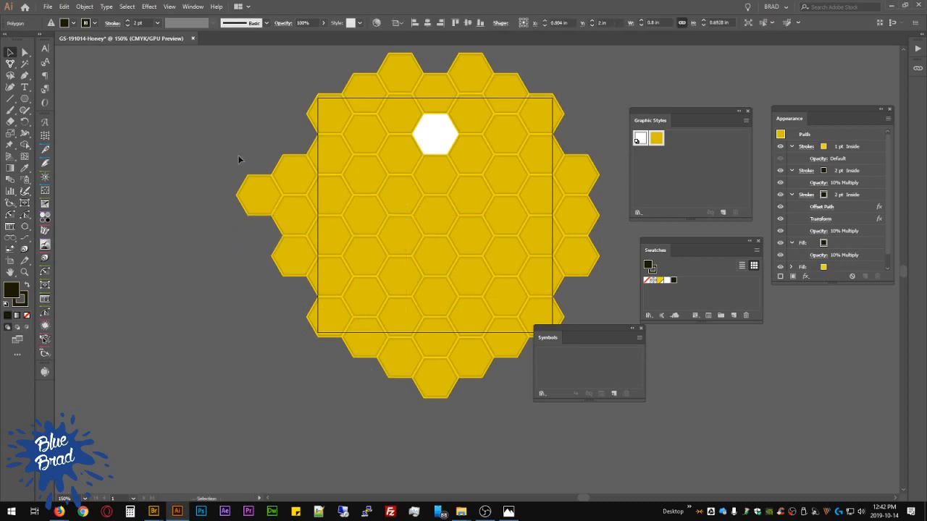
left_click(257, 194)
left_click_drag(257, 194, 437, 134)
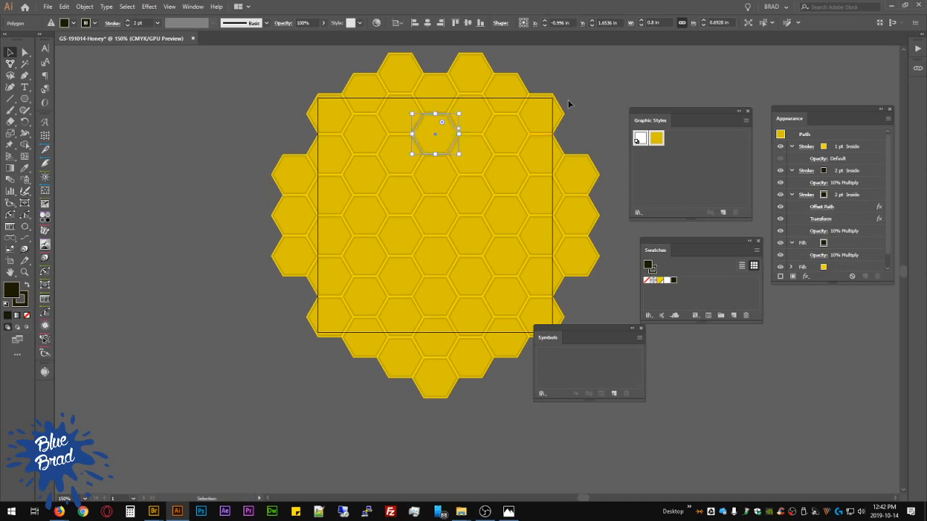
left_click(600, 79)
Step: Set the dark Multiply fill's opacity to 17% on the upper-right, left-edge and lower-centre hexagons inside the artboard
scroll(377, 185, "right", 3)
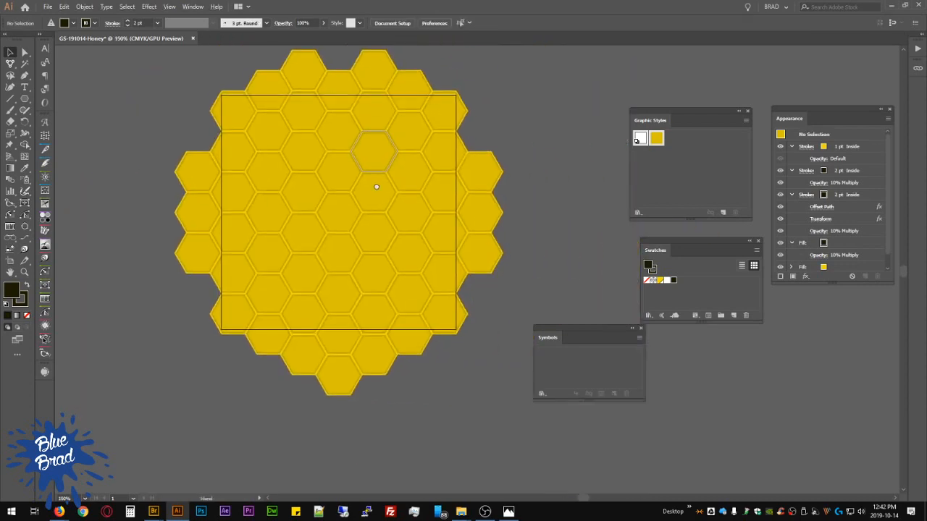
left_click(411, 141)
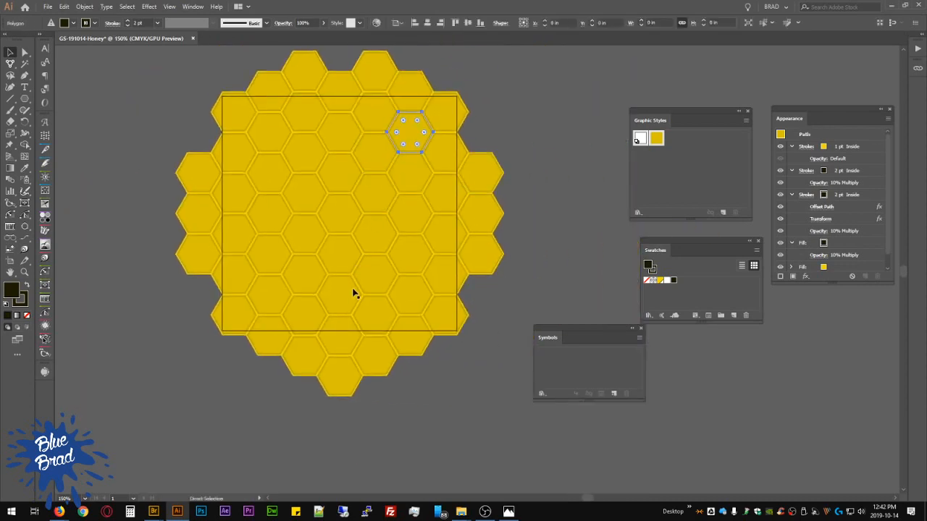
left_click(348, 298, "shift")
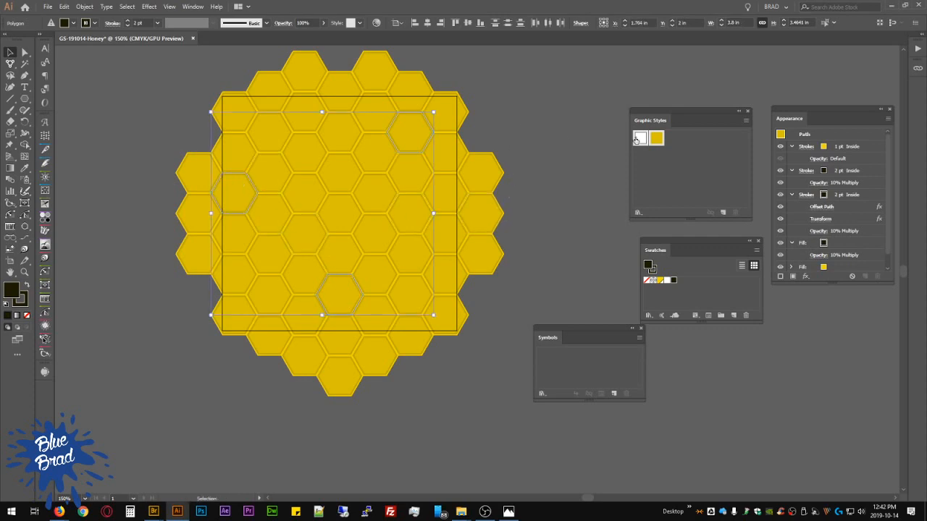
scroll(874, 256, "down", 1)
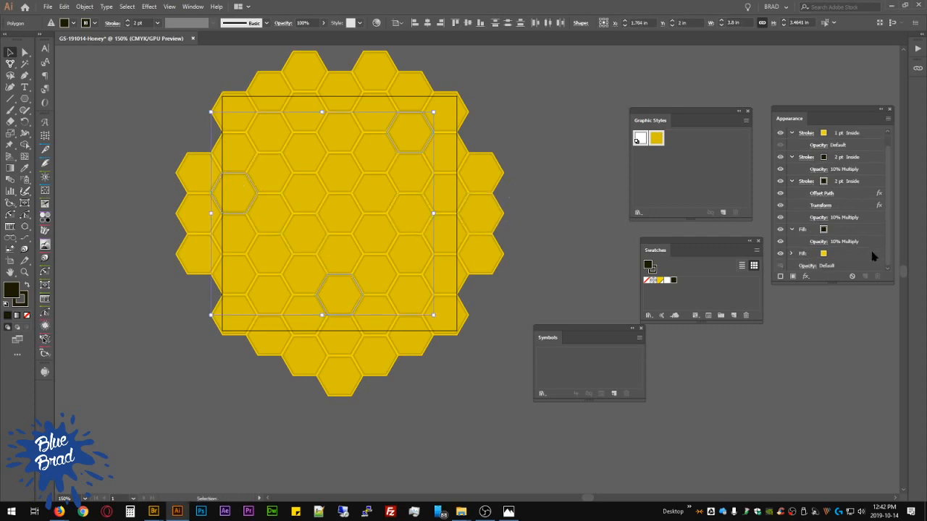
left_click(861, 230)
left_click(826, 242)
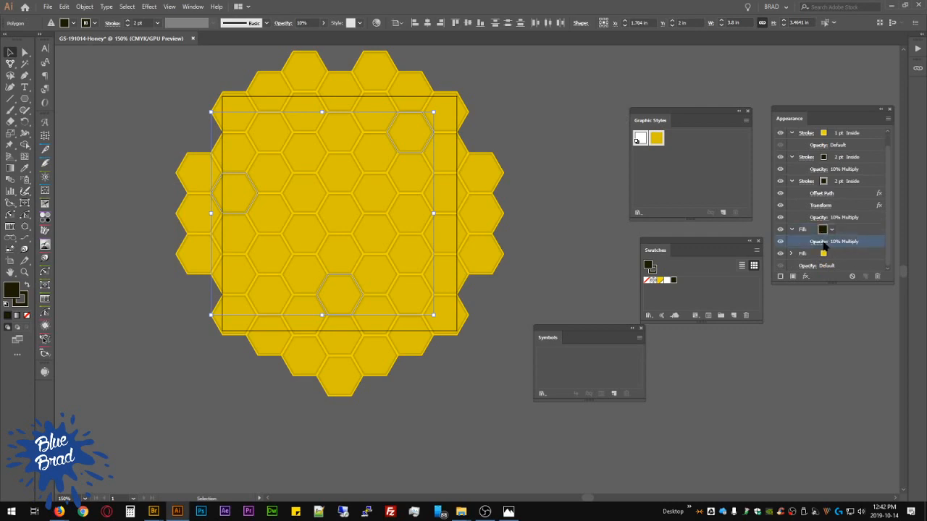
key("Up")
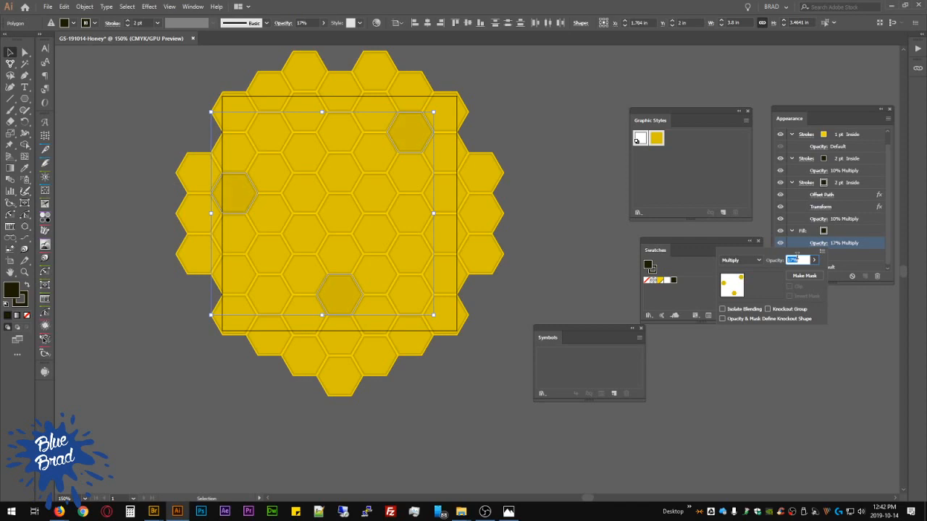
key("Return")
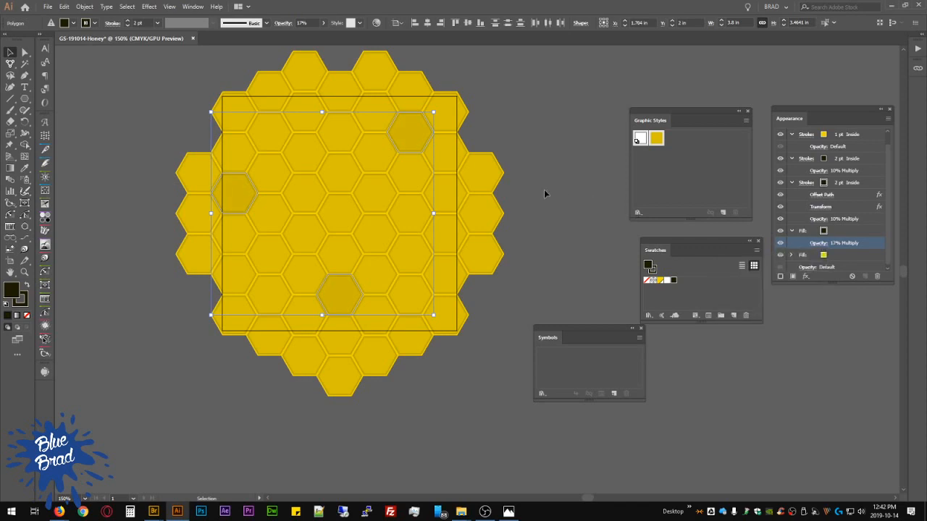
left_click(544, 189)
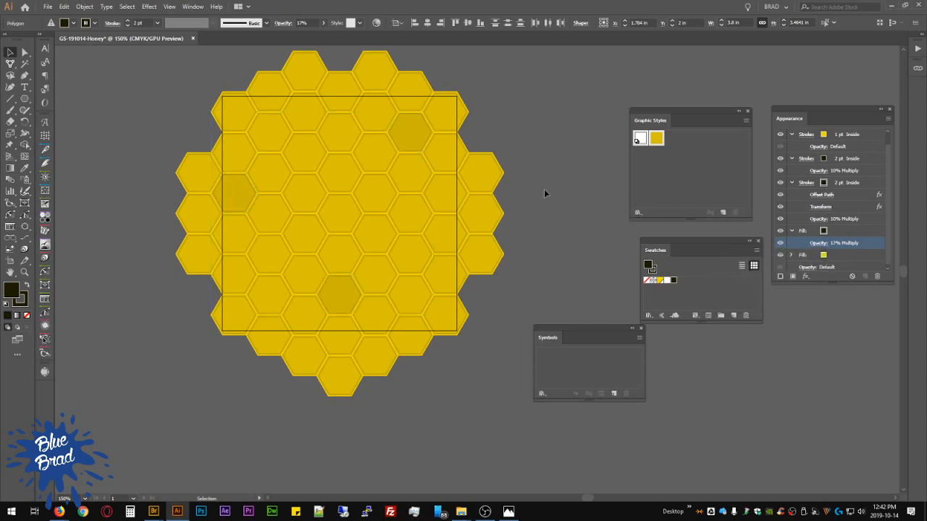
Step: Make the dark swatch bb-02 a global process colour
double_click(673, 281)
left_click(307, 214)
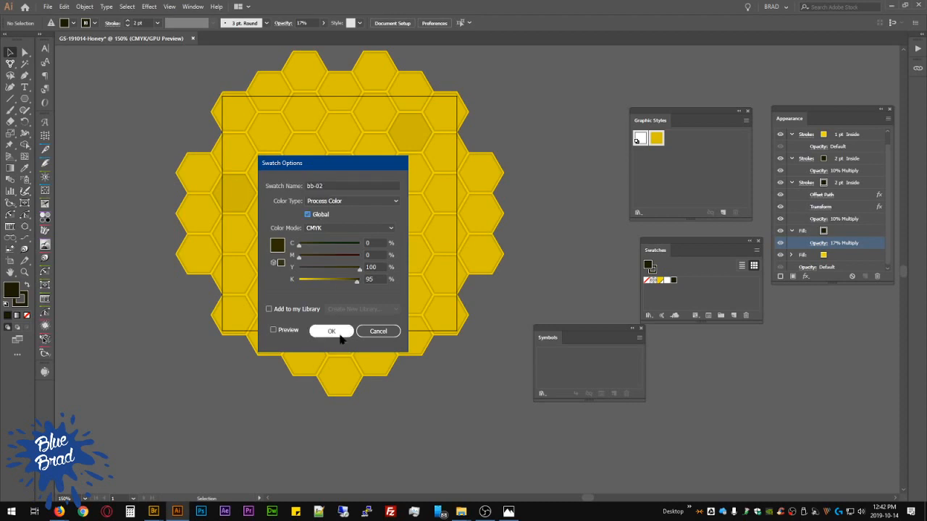
left_click(339, 332)
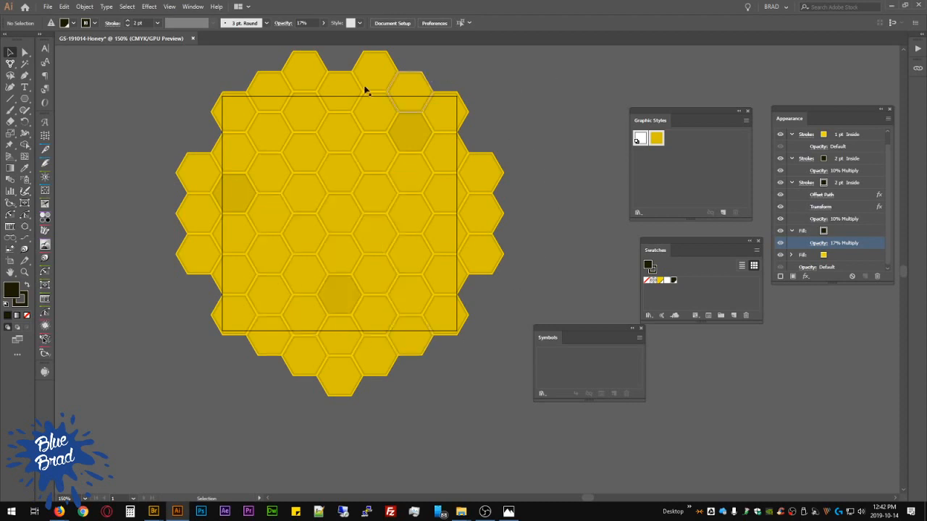
Step: Recolor the whole honeycomb artwork so its dark colour uses the global swatch bb-02
left_click_drag(492, 414, 493, 416)
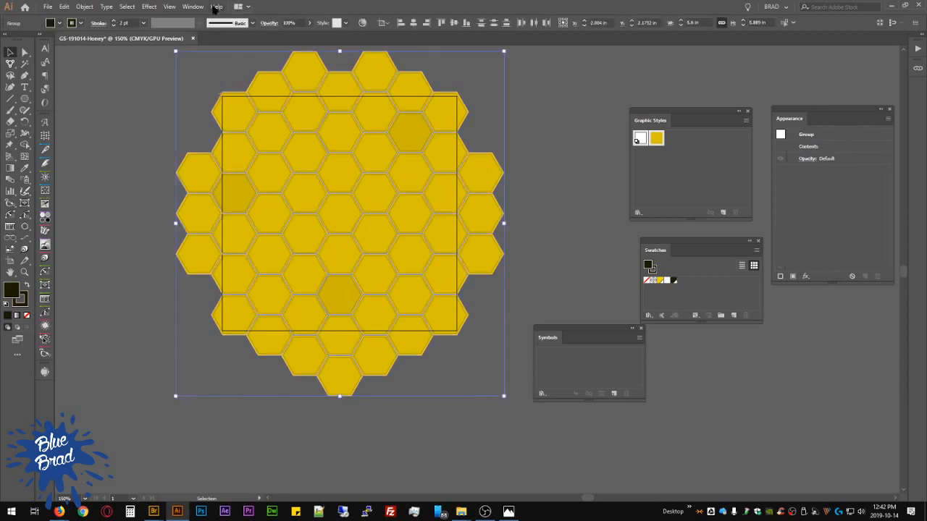
left_click(362, 22)
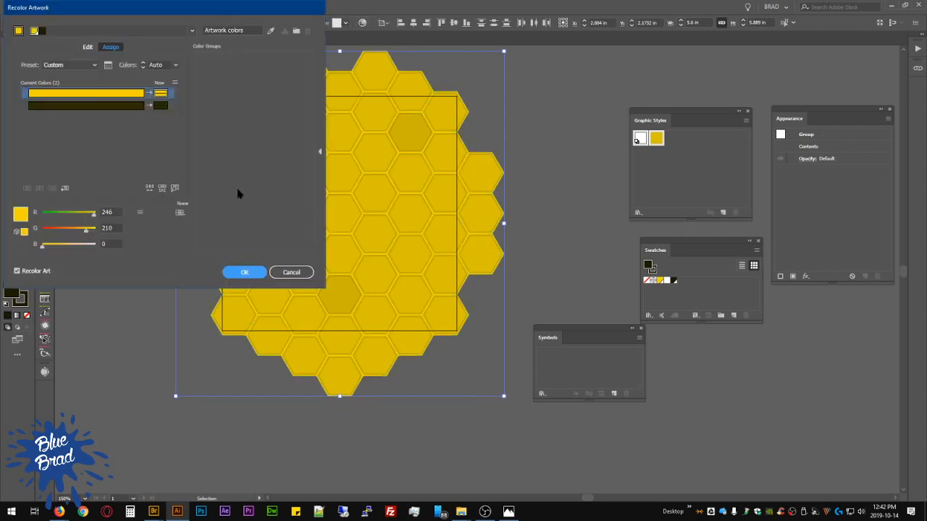
double_click(162, 106)
left_click(239, 67)
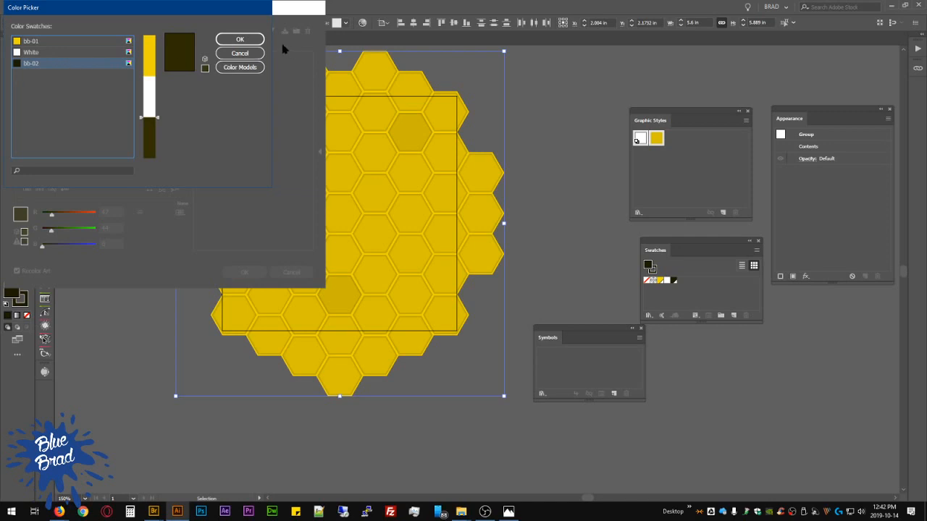
left_click(246, 39)
left_click(257, 273)
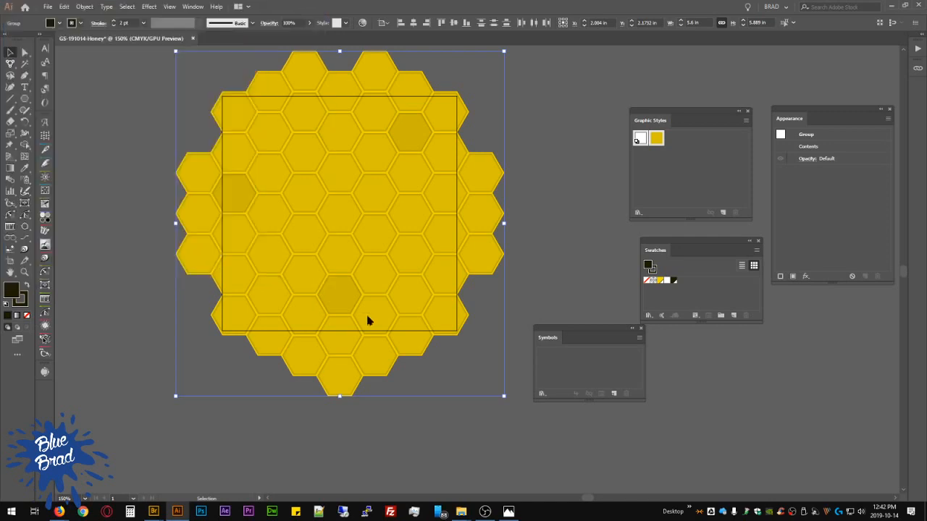
left_click(584, 195)
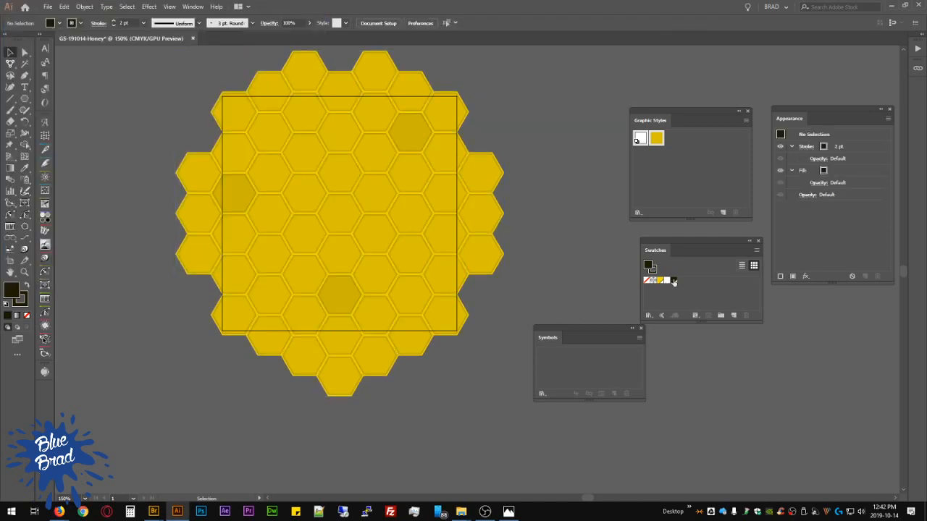
Step: Open the bb-02 swatch's options clear of the artwork, set magenta to 30% and turn on the preview
double_click(674, 281)
left_click_drag(325, 166, 516, 113)
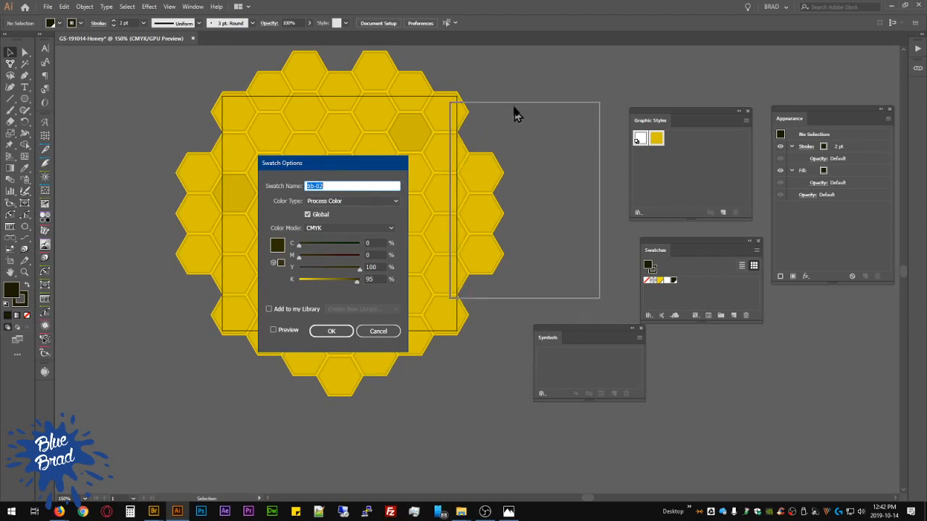
left_click(568, 177)
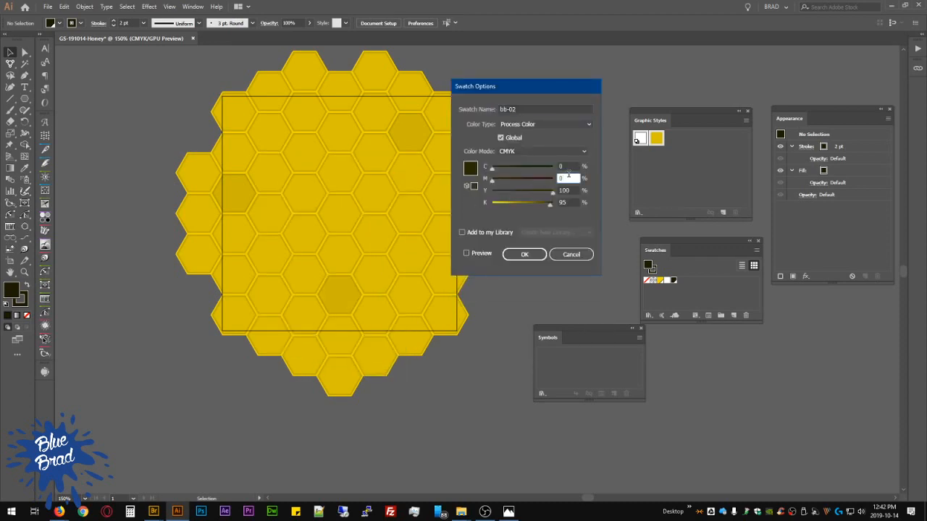
key("shift+Up")
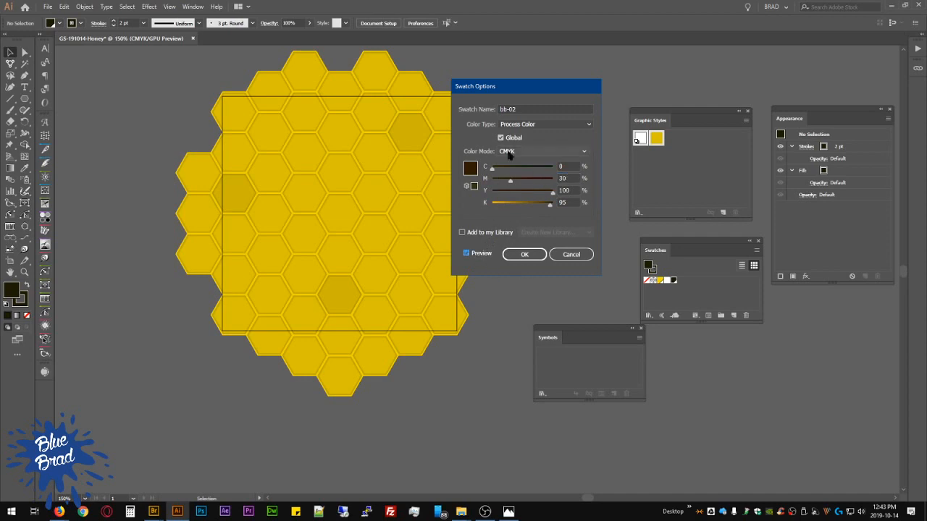
Step: Try black values from 80% to 100% for the bb-02 swatch and set it to 90%
left_click(572, 203)
key("shift+Down")
key("shift+Down")
key("shift+Down")
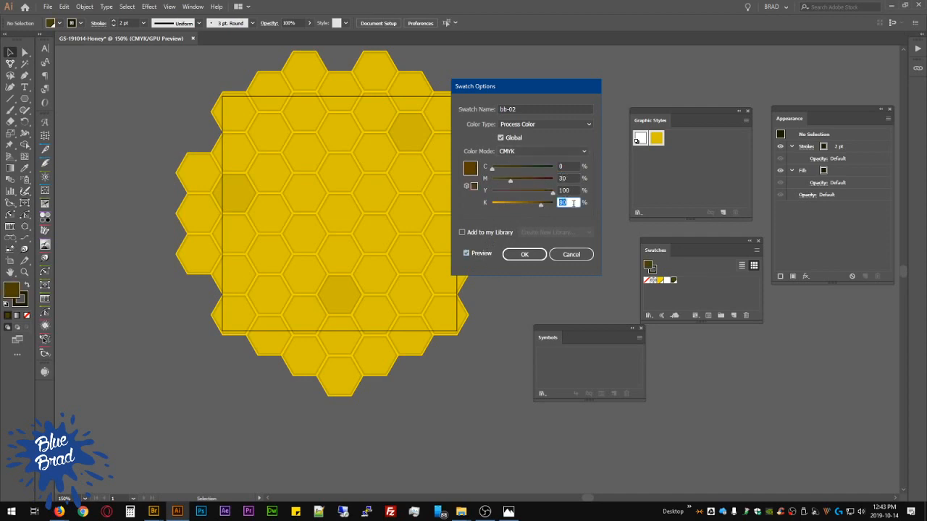
key("shift+Up")
key("shift+Up")
key("shift+Up")
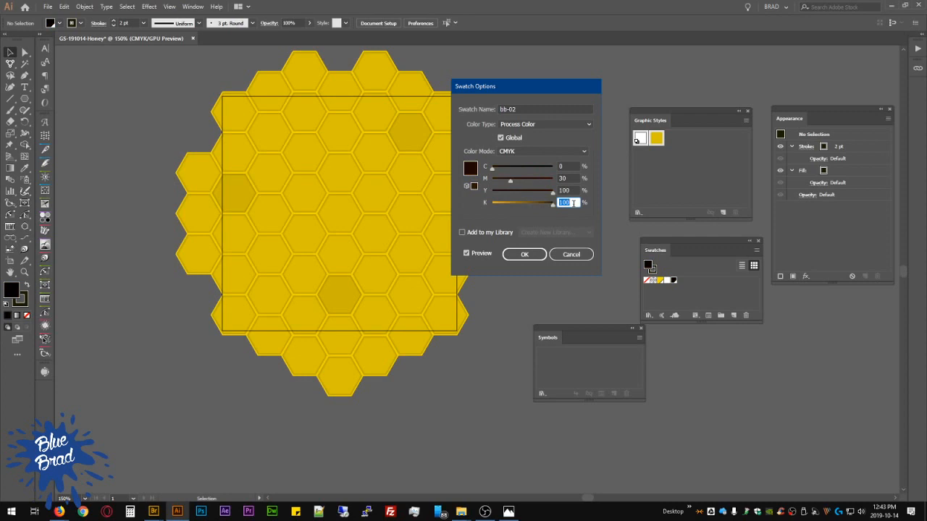
key("shift+Down")
key("shift+Down")
key("shift+Up")
Step: Set the bb-02 swatch's magenta to 40%, apply the colour, and reorder the swatch to sit beside the yellow one
left_click(571, 177)
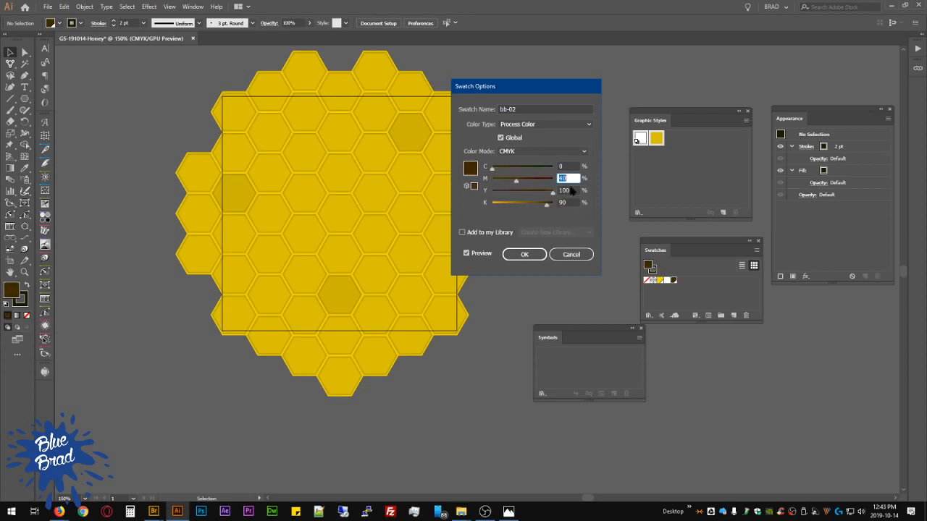
left_click(571, 202)
left_click(526, 255)
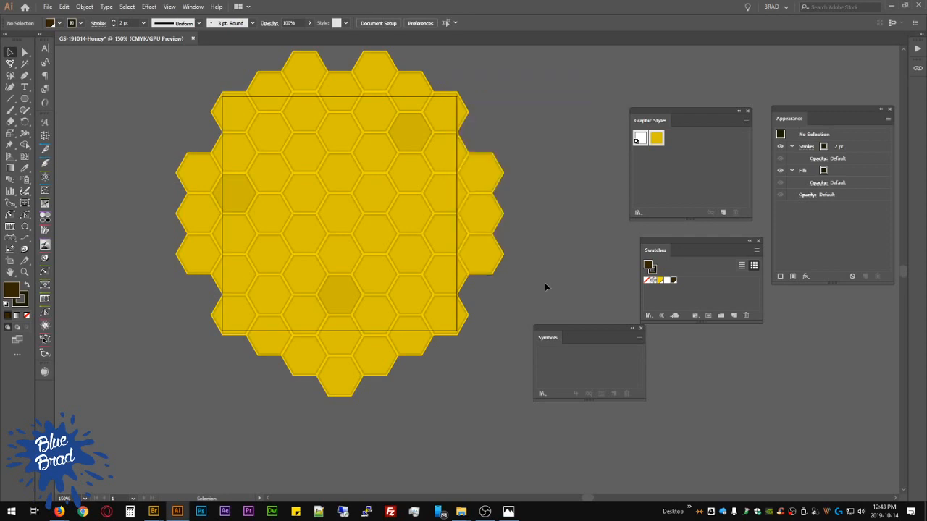
left_click_drag(673, 281, 664, 280)
Step: Darken the hexagon crossing the artboard's right edge by setting its dark Multiply fill's opacity to 40%
key("a")
left_click(326, 139, "ctrl")
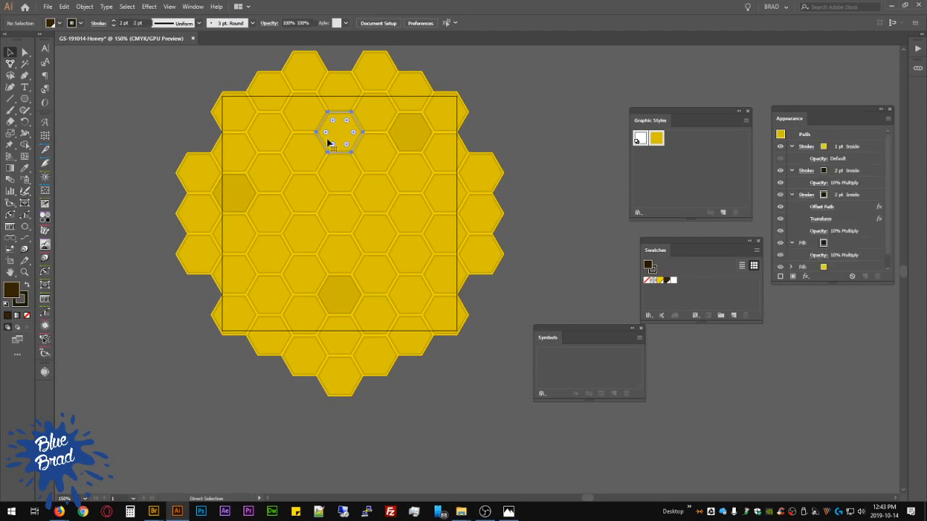
left_click(339, 169, "ctrl")
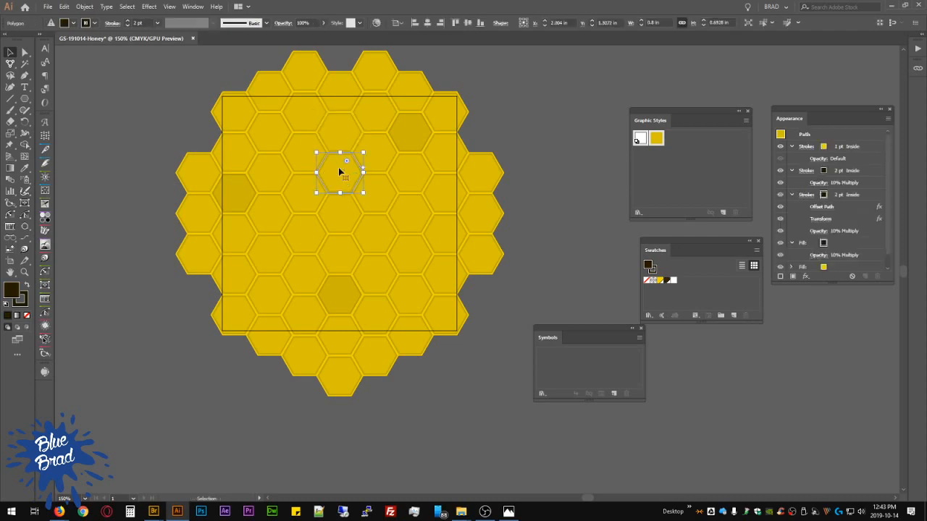
left_click(448, 234)
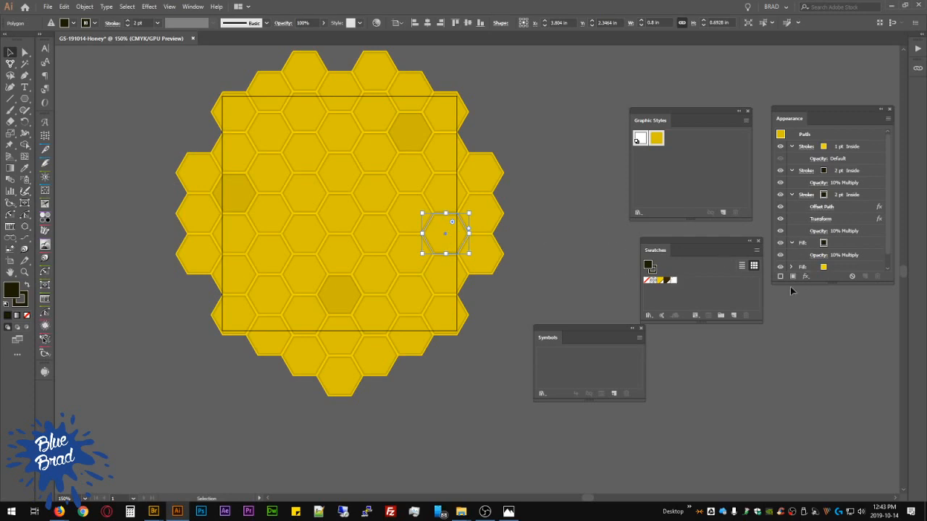
left_click(847, 243)
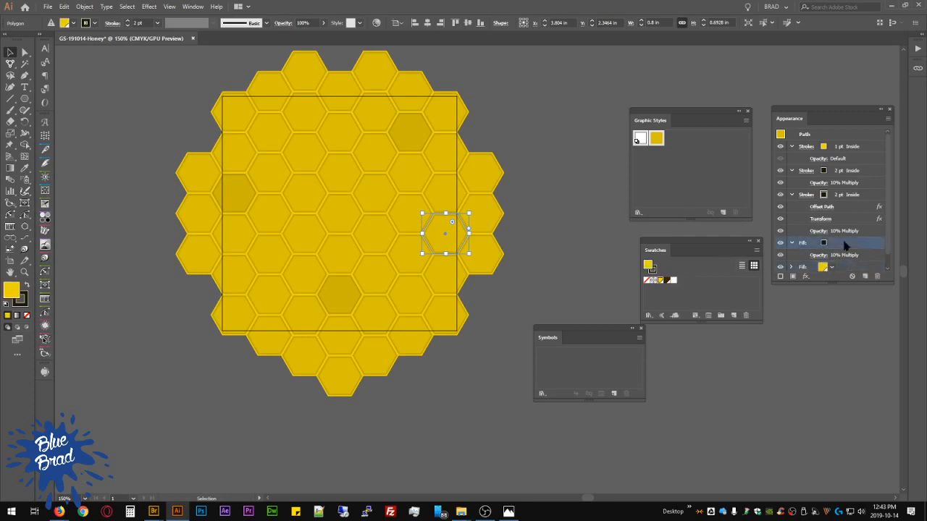
left_click(821, 255)
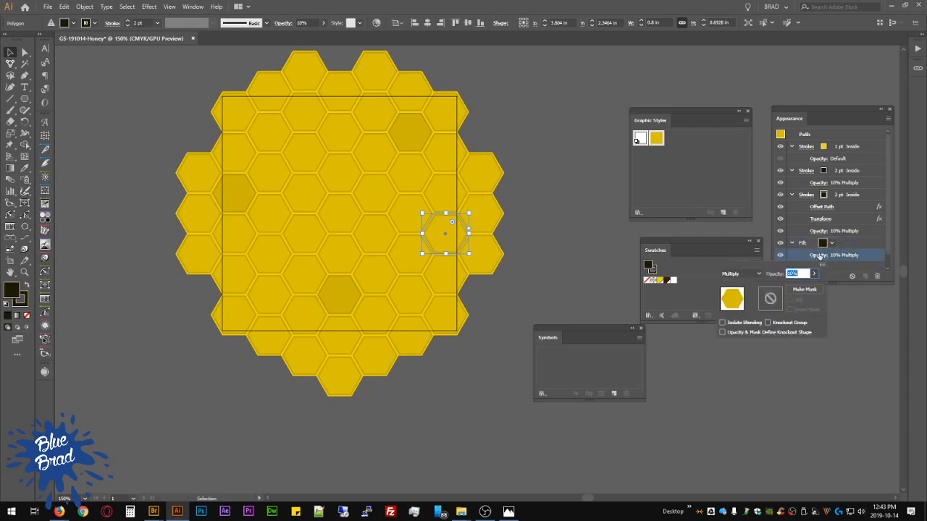
type("40")
key("Return")
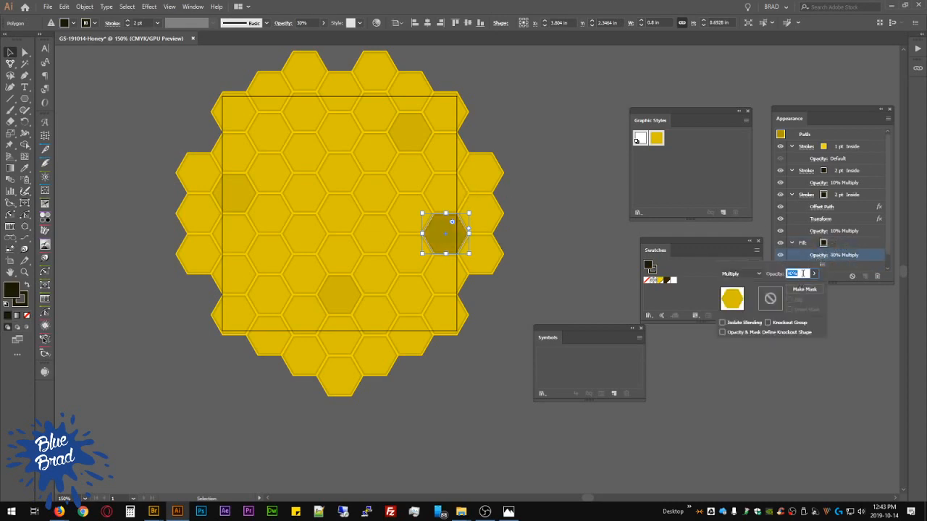
key("shift+Down")
key("shift+Up")
left_click(549, 222)
left_click(558, 221)
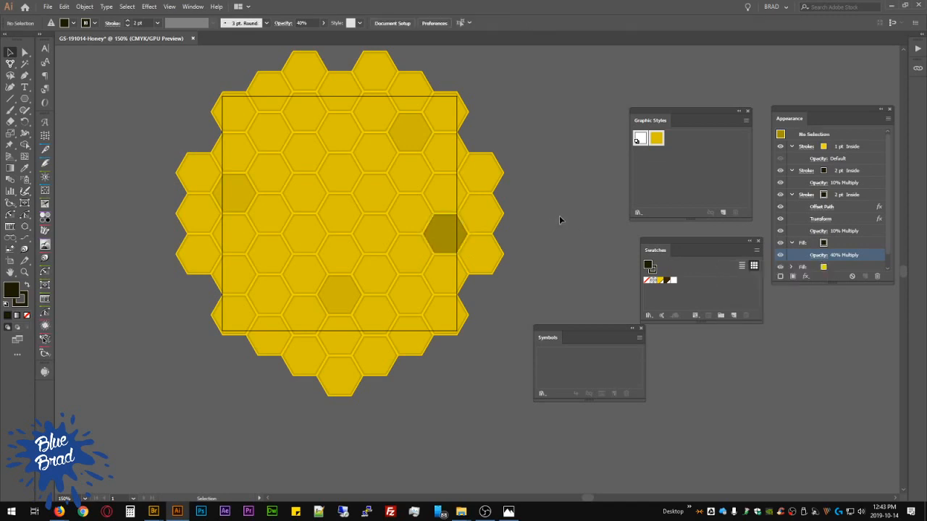
key("space")
left_click_drag(568, 143, 527, 185)
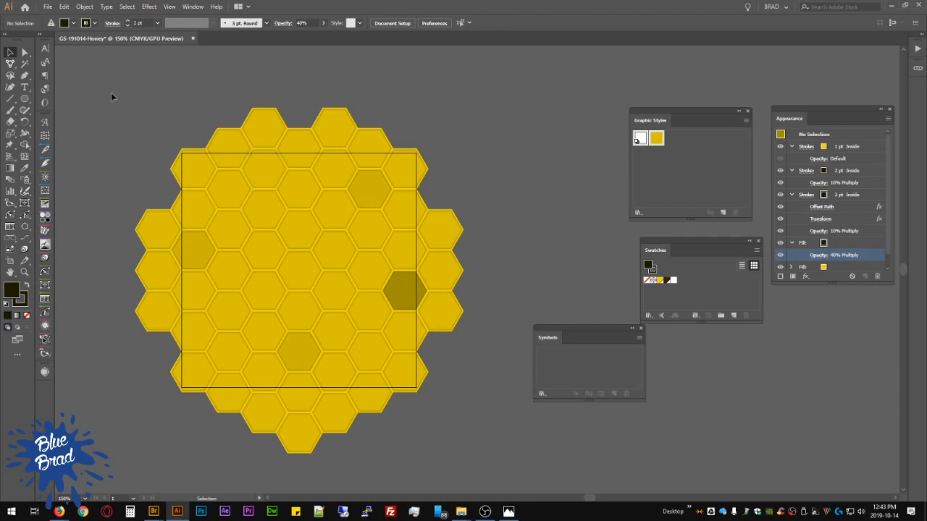
left_click(359, 392)
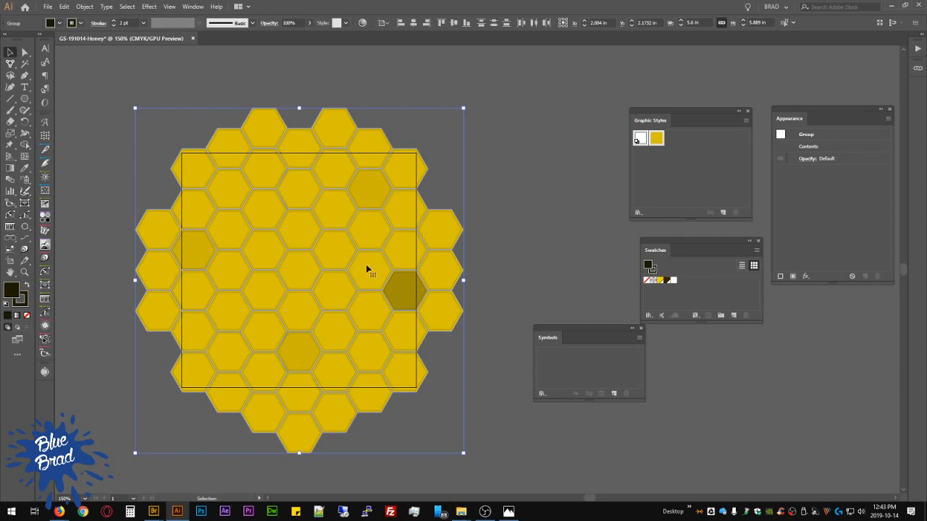
left_click(552, 194)
scroll(450, 179, "up", 5)
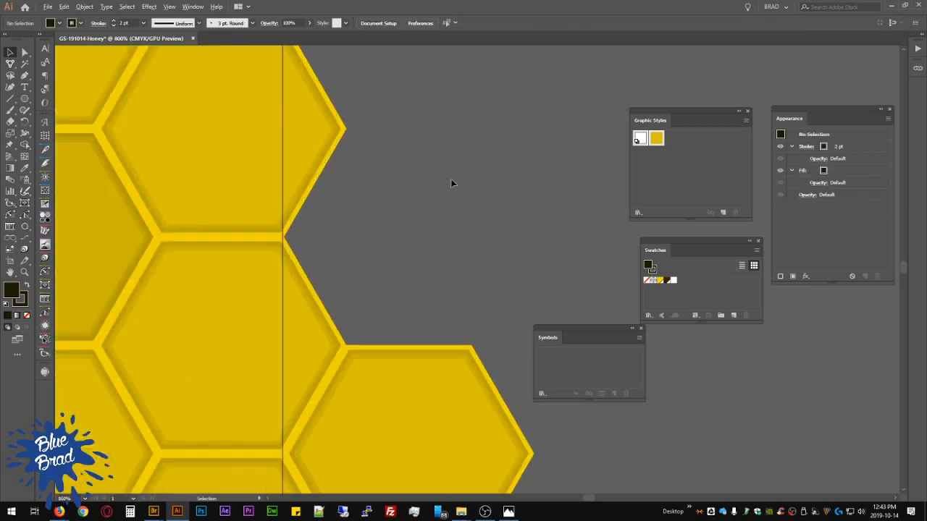
scroll(451, 183, "down", 4)
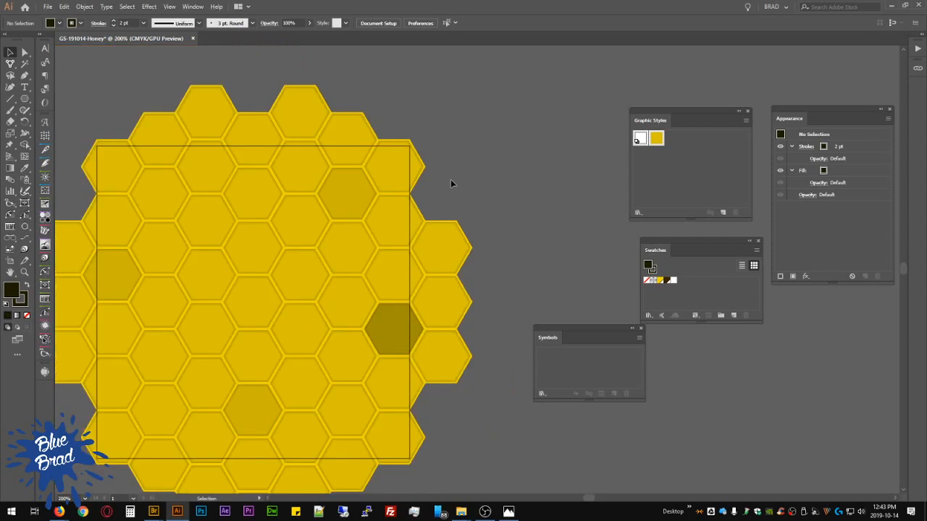
Step: Duplicate the 1 pt yellow stroke of an unshaded hexagon in the upper middle and colour the copy with the dark brown swatch
left_click(271, 241)
left_click(824, 147)
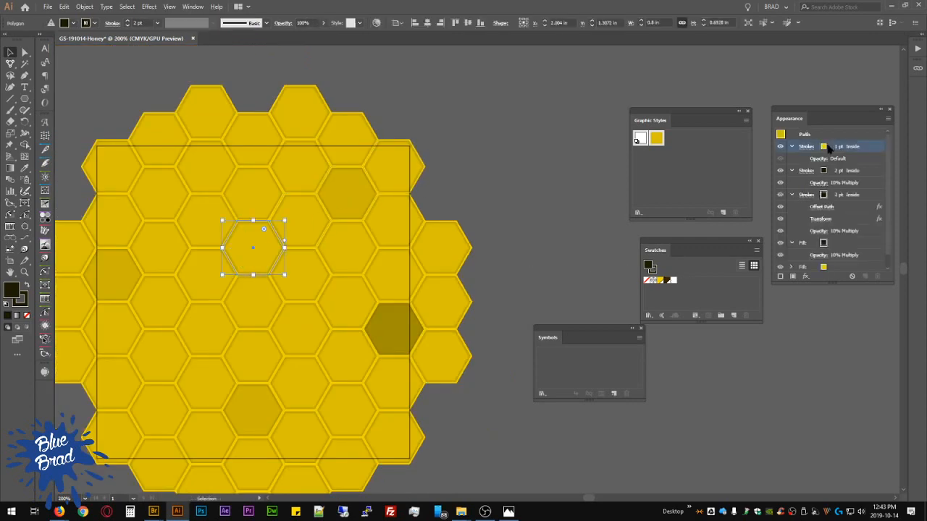
left_click(822, 147)
left_click(822, 147)
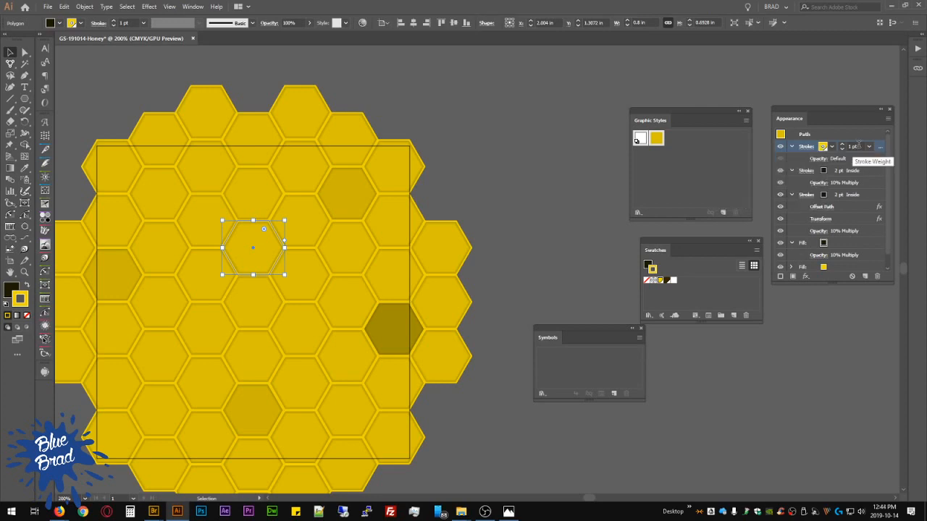
left_click(858, 145)
left_click(864, 276)
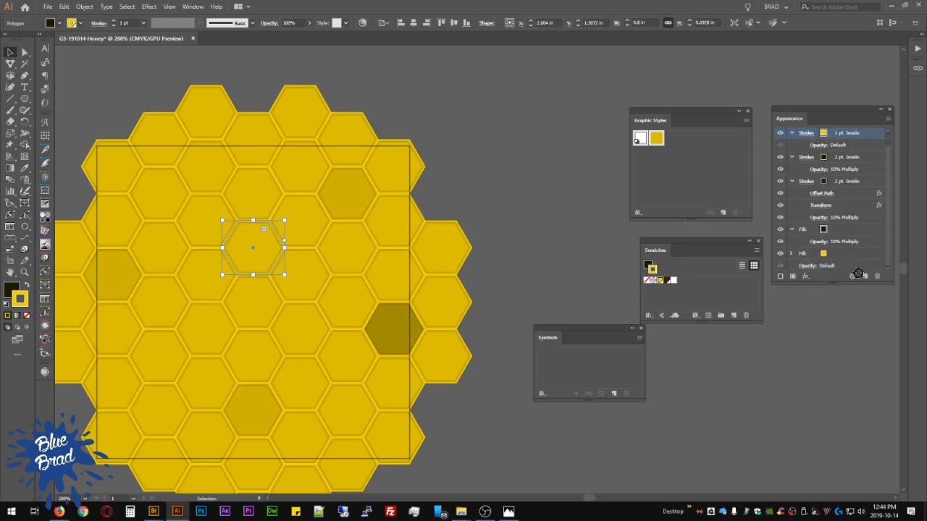
left_click(825, 135)
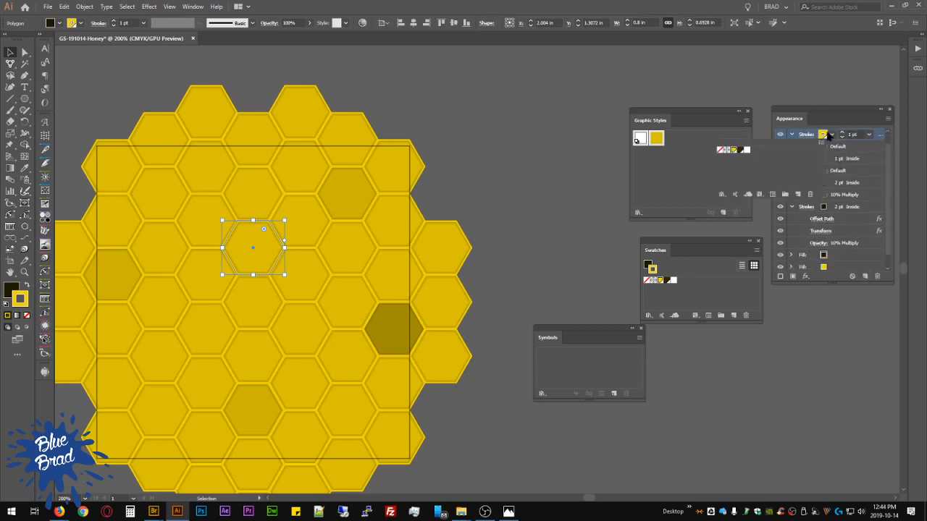
left_click(739, 149)
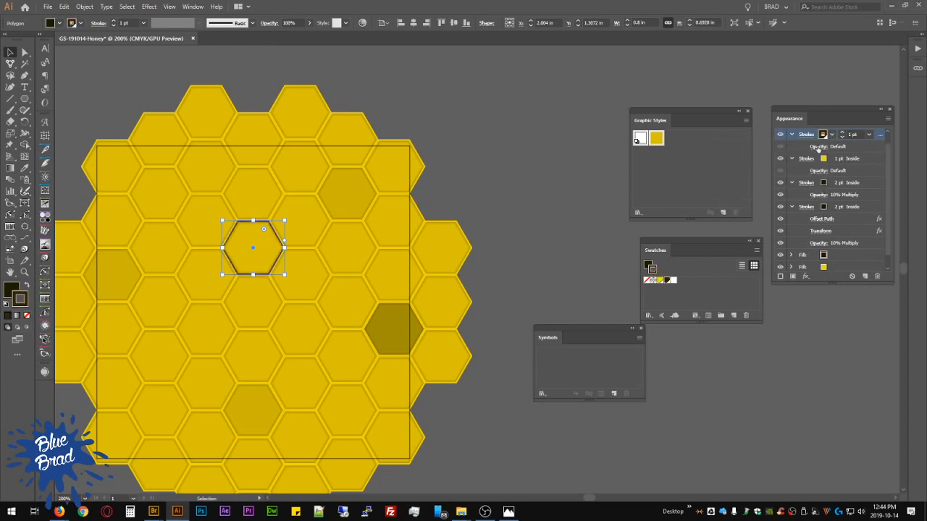
Step: Set the new dark stroke's blending mode to Multiply and its opacity to 15%
left_click(815, 146)
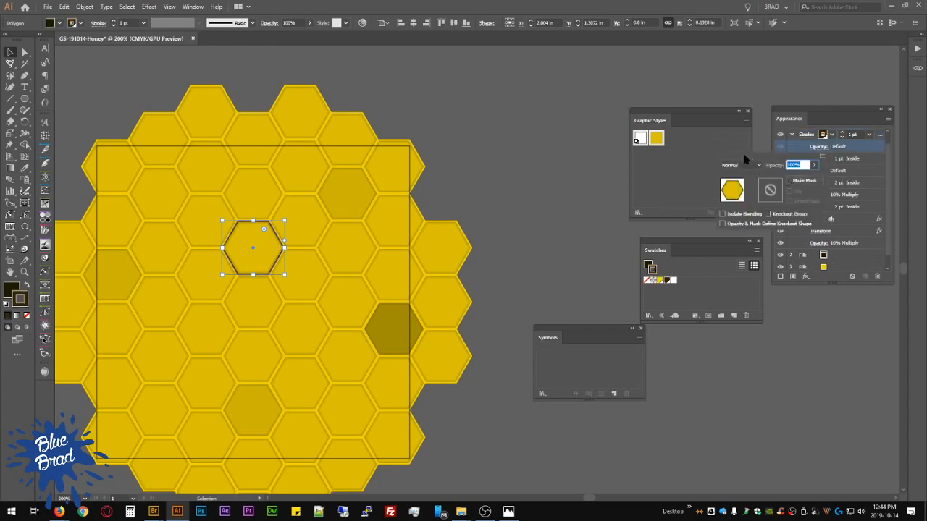
left_click(757, 165)
left_click(751, 187)
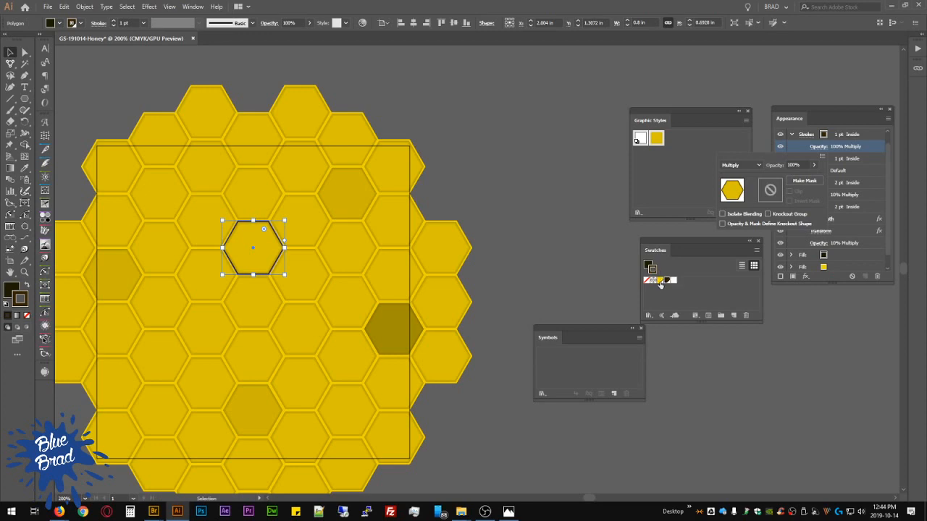
left_click(814, 166)
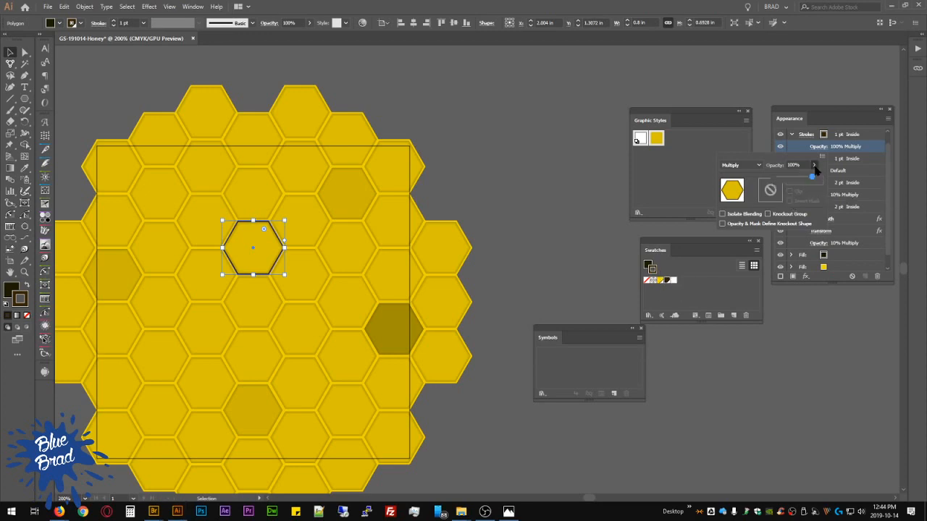
left_click_drag(814, 179, 785, 175)
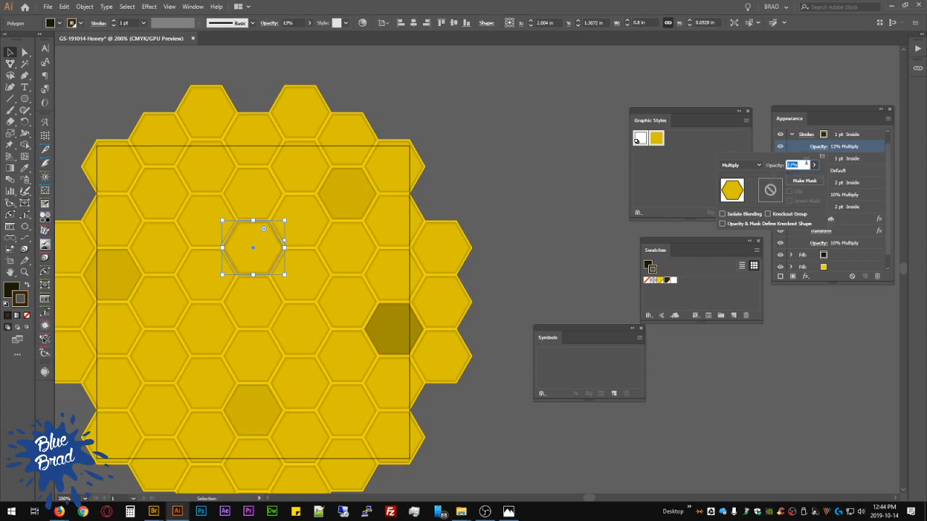
left_click(803, 165)
left_click(508, 181)
left_click(502, 191)
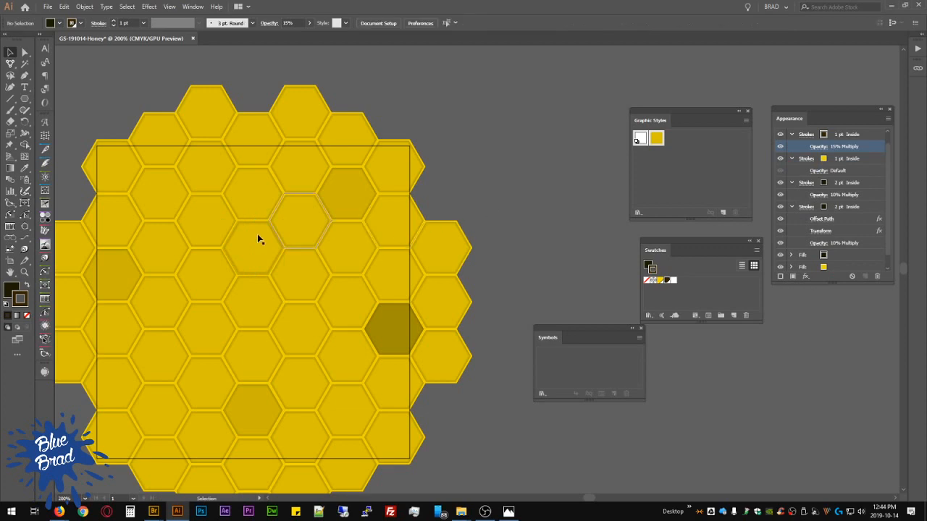
Step: Save the appearance of the hexagon with the extra dark stroke as a new graphic style
scroll(271, 252, "up", 3)
scroll(464, 265, "down", 4)
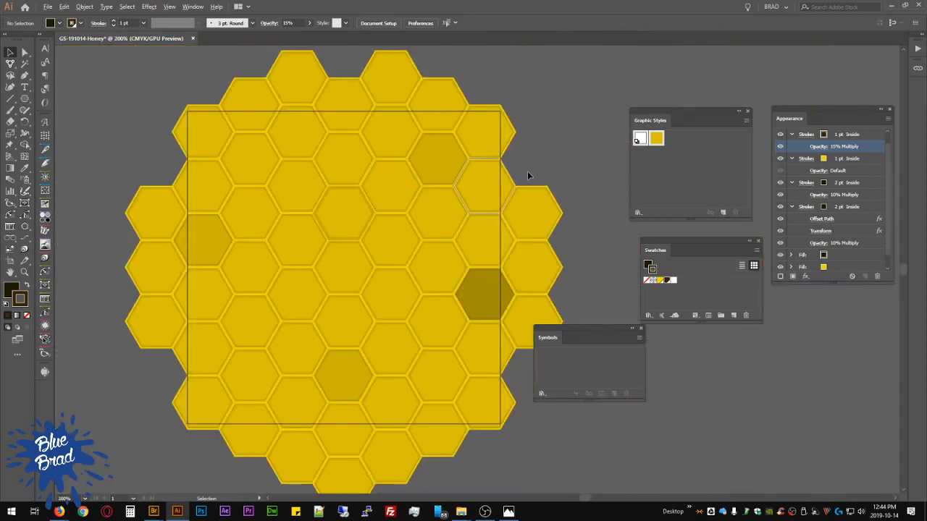
left_click_drag(562, 147, 571, 97)
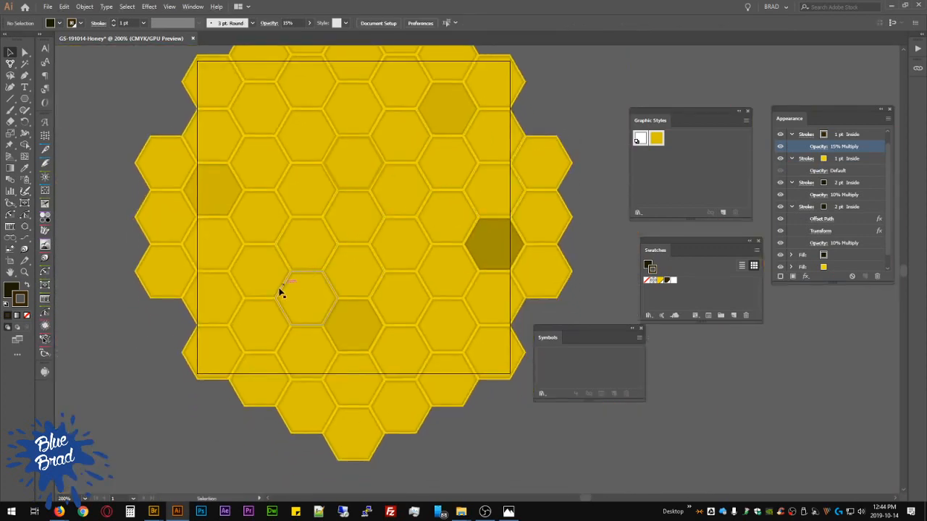
key("a")
left_click(347, 172)
key("v")
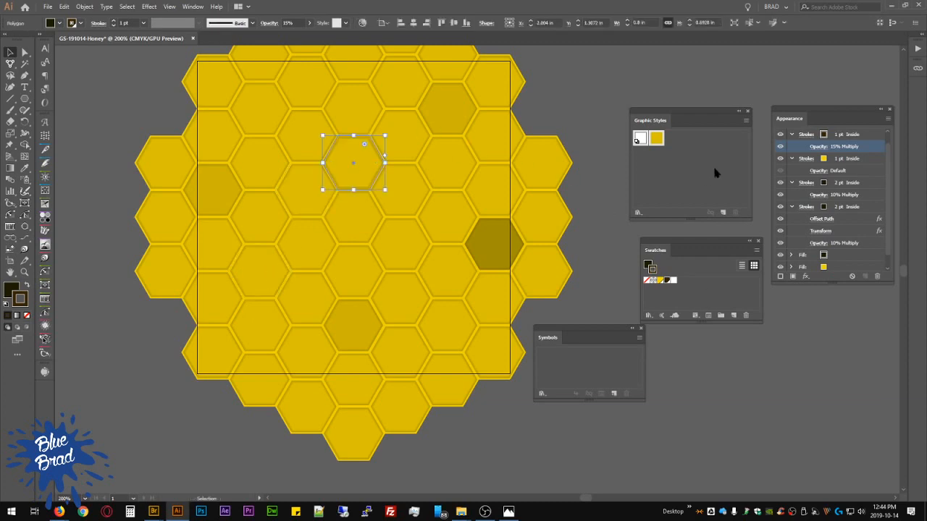
left_click(723, 212)
Step: Apply the dark-stroke graphic style to one unshaded hexagon in the middle and another near the honeycomb's lower edge
key("a")
left_click(298, 247)
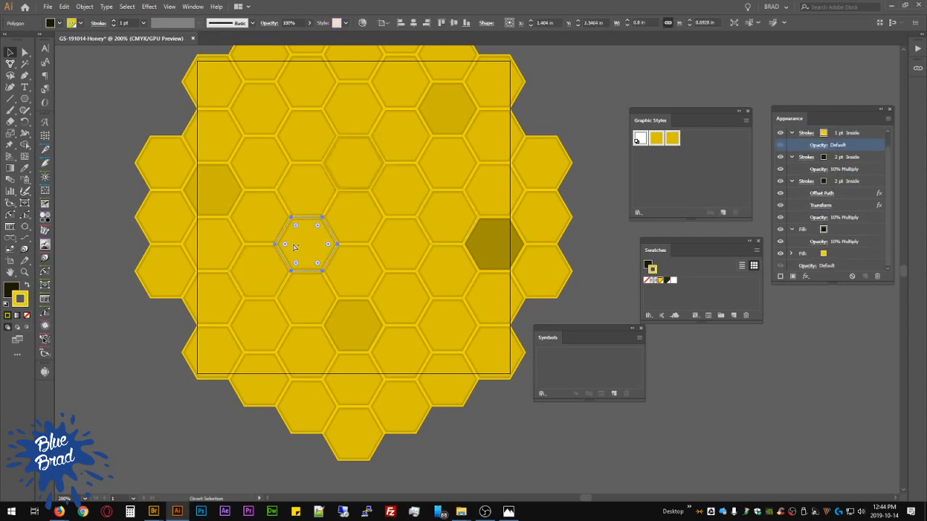
left_click(398, 410, "shift")
key("v")
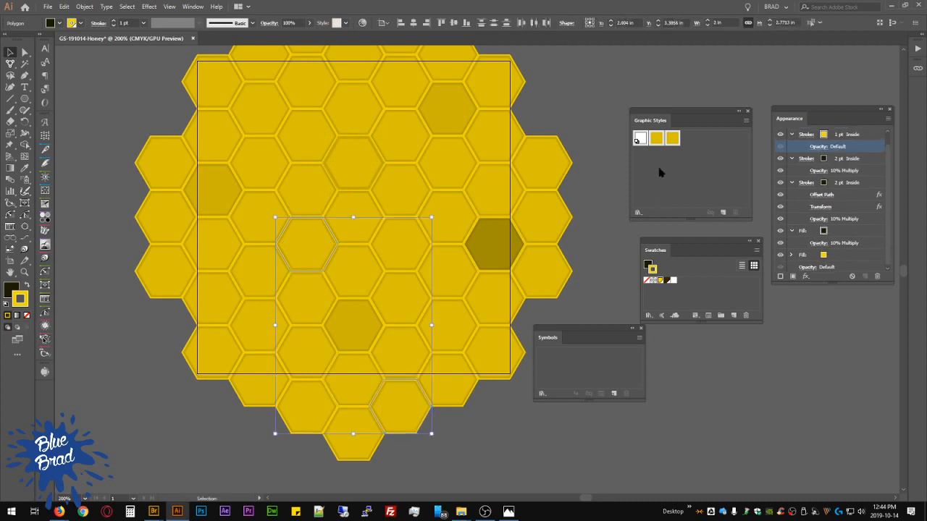
left_click(672, 138)
left_click(559, 124)
Step: Save the darkest hexagon's appearance, with its 40% Multiply fill, as a new graphic style
key("a")
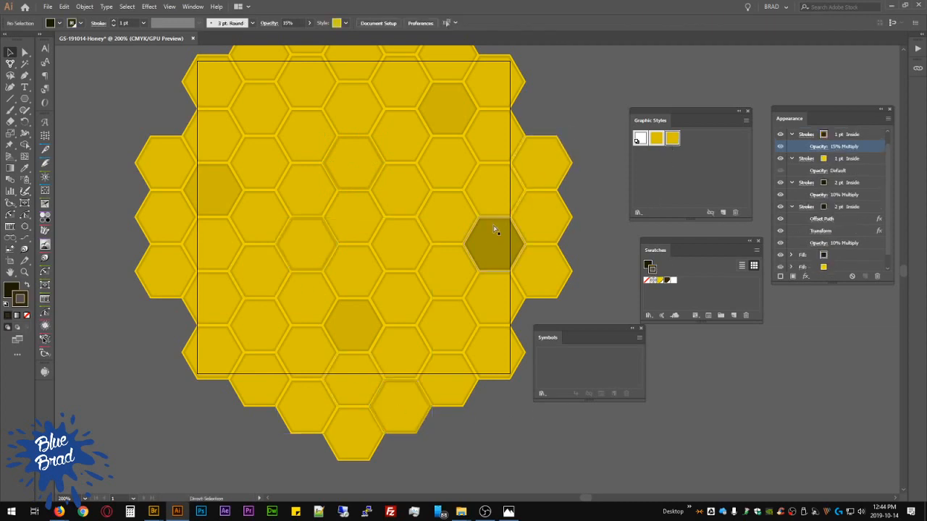
left_click(495, 231)
left_click(722, 212)
key("v")
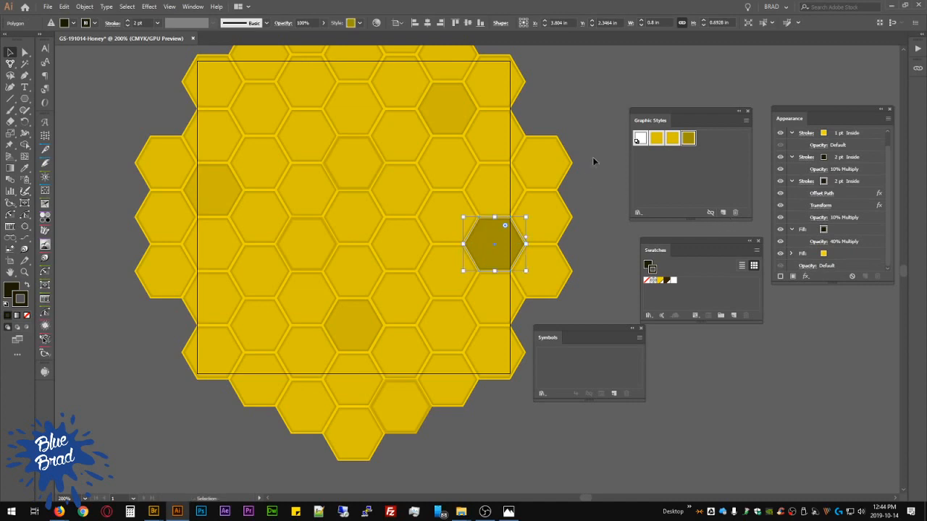
left_click(593, 161)
Step: Apply the darkest graphic style to the hexagon overlapping the artboard's upper edge near its left corner
left_click(260, 72)
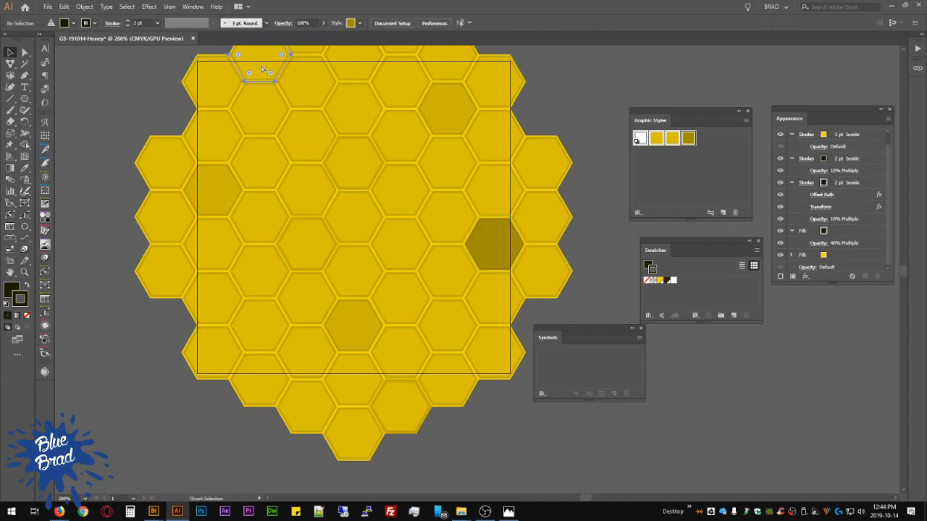
left_click(689, 137)
left_click(558, 86)
Step: Save the shared appearance of the three medium-shaded hexagons as a new graphic style
key("a")
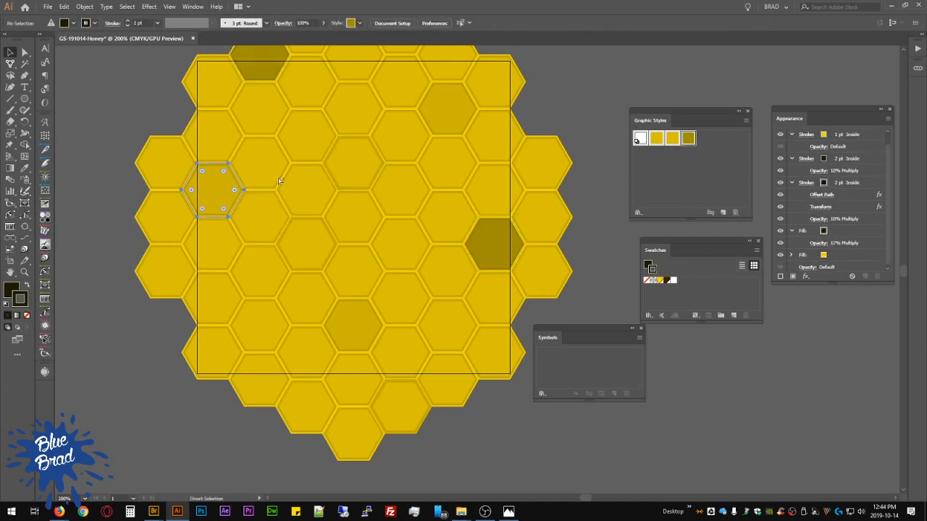
left_click(448, 116, "shift")
left_click(365, 322, "shift")
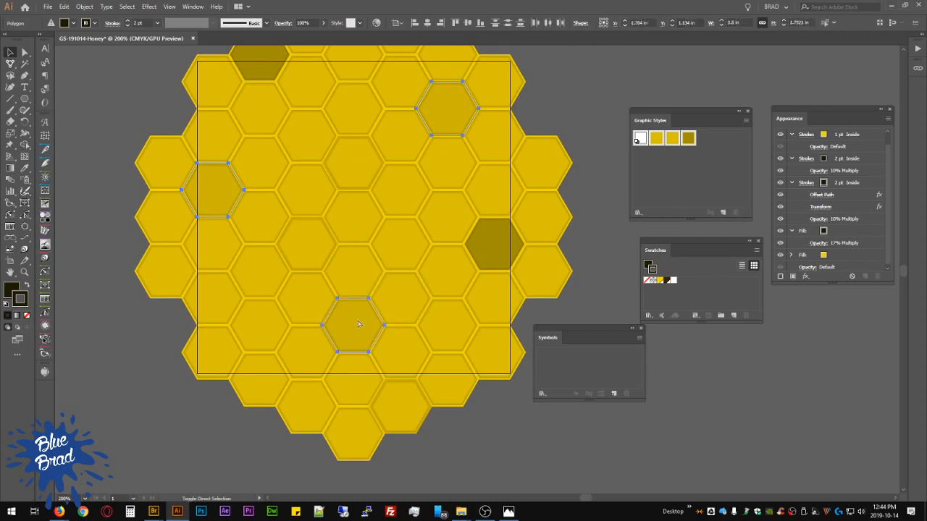
key("v")
left_click(723, 212)
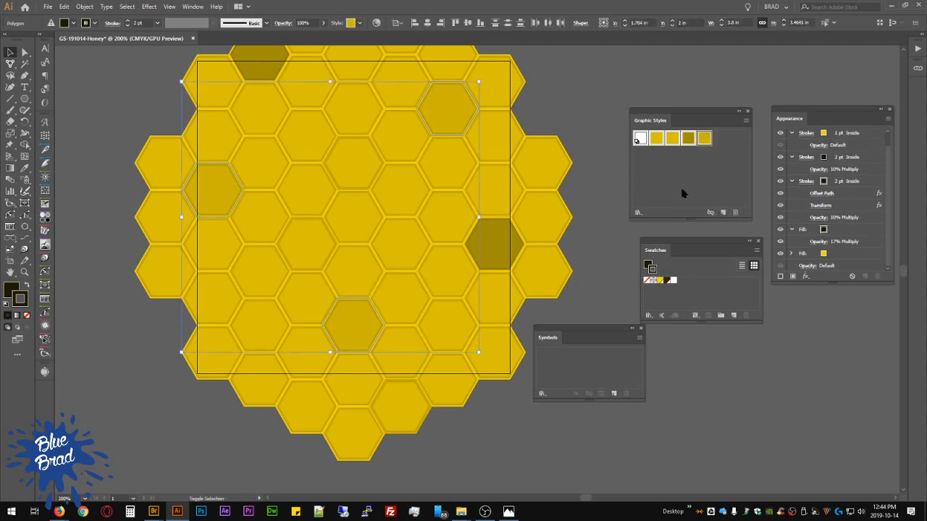
left_click(590, 93)
Step: Apply the dark-stroke graphic style to the hexagon just below the artboard's lower edge, left of the bottommost cell
left_click_drag(584, 109, 536, 205)
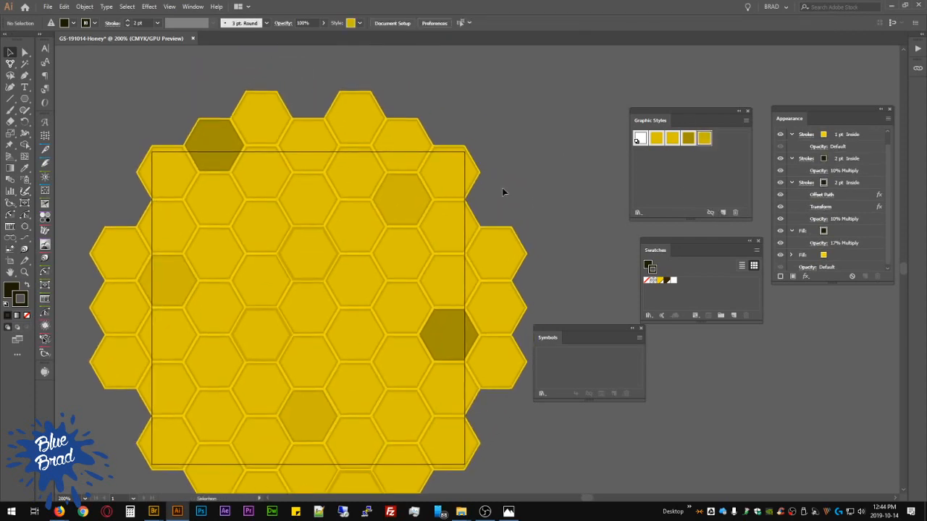
left_click_drag(489, 253, 511, 190)
key("a")
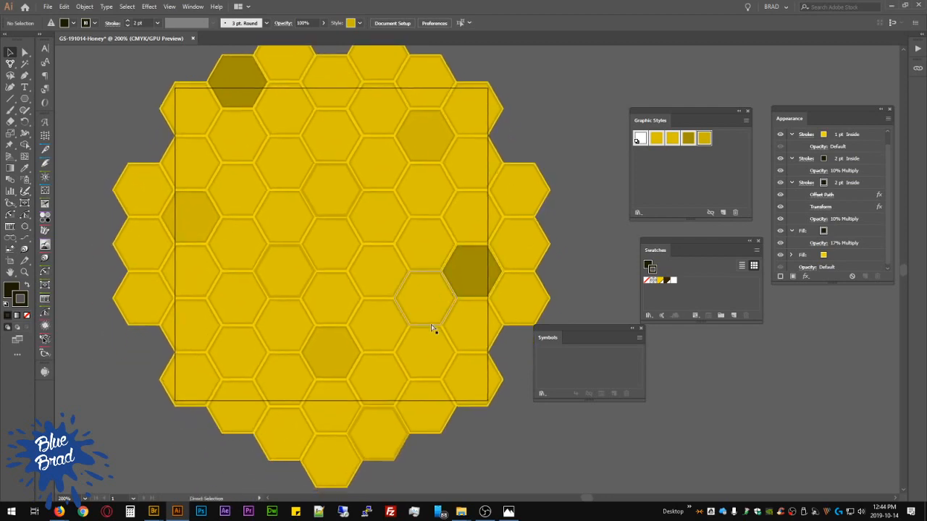
left_click(298, 424)
key("v")
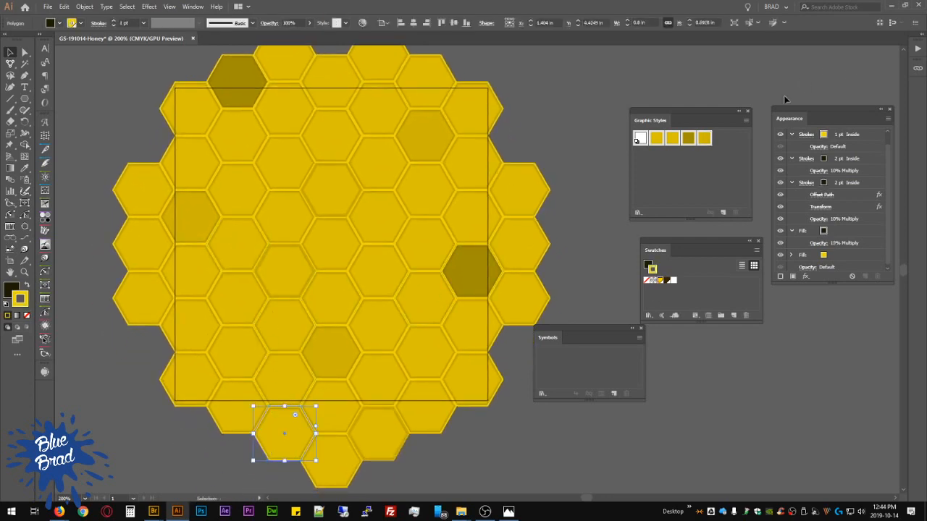
left_click(672, 138)
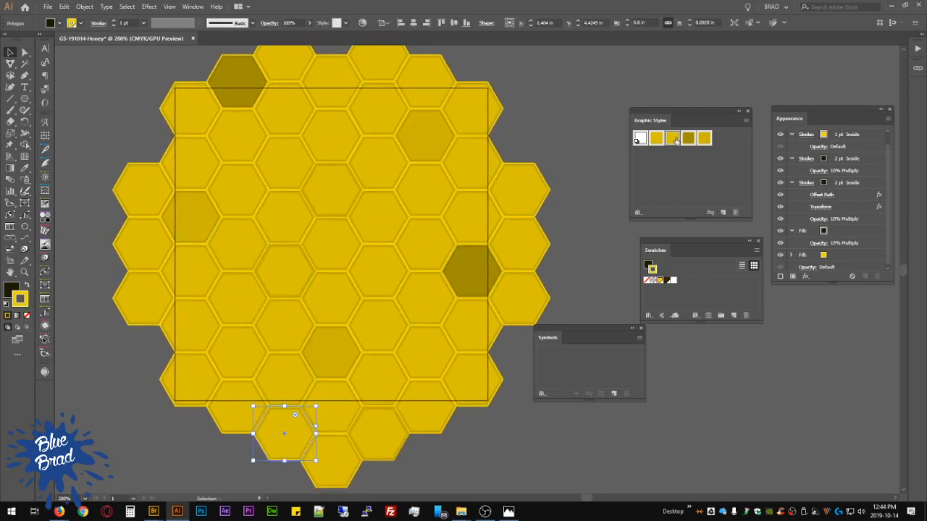
left_click(549, 154)
left_click_drag(546, 150, 533, 178)
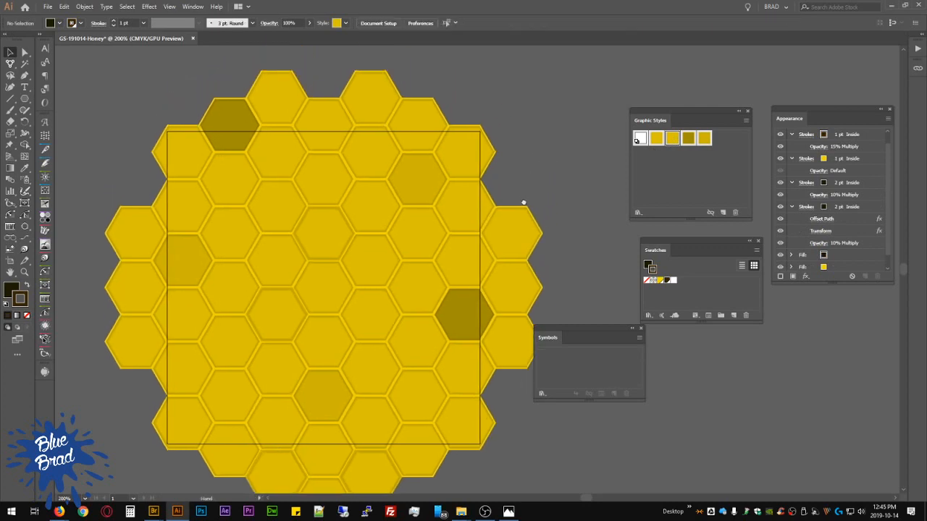
scroll(524, 202, "down", 4)
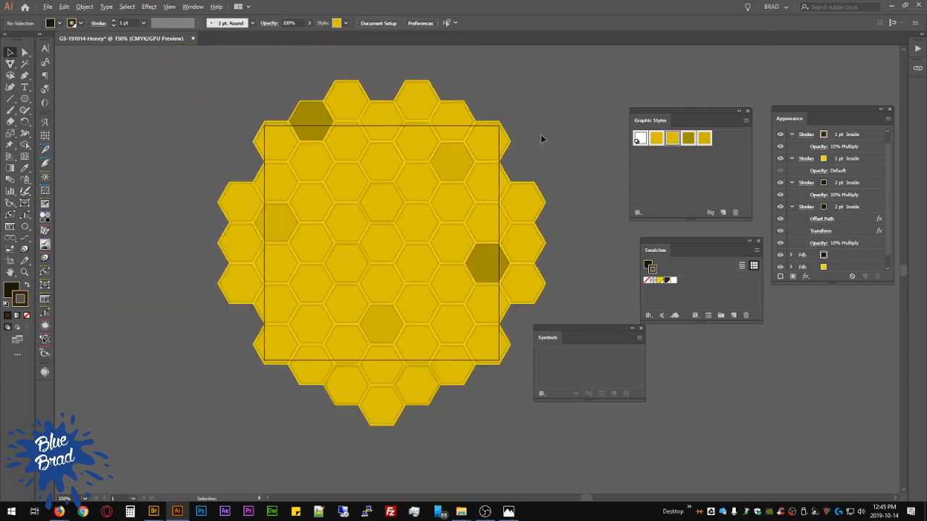
Step: Edit the global swatch bb-02 with preview enabled, setting magenta to 32% and adjusting black, while keeping cyan at 0% and yellow at 100%
double_click(668, 281)
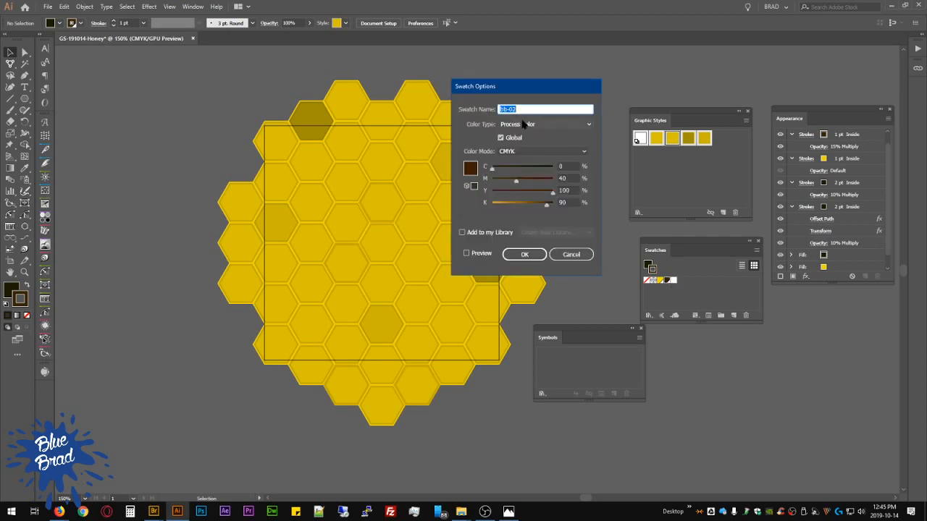
left_click(486, 254)
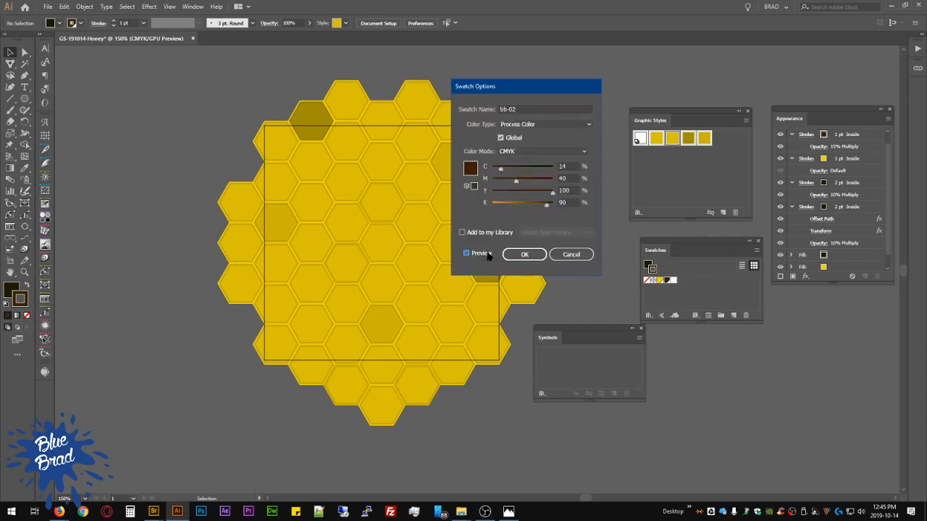
left_click_drag(504, 172, 447, 168)
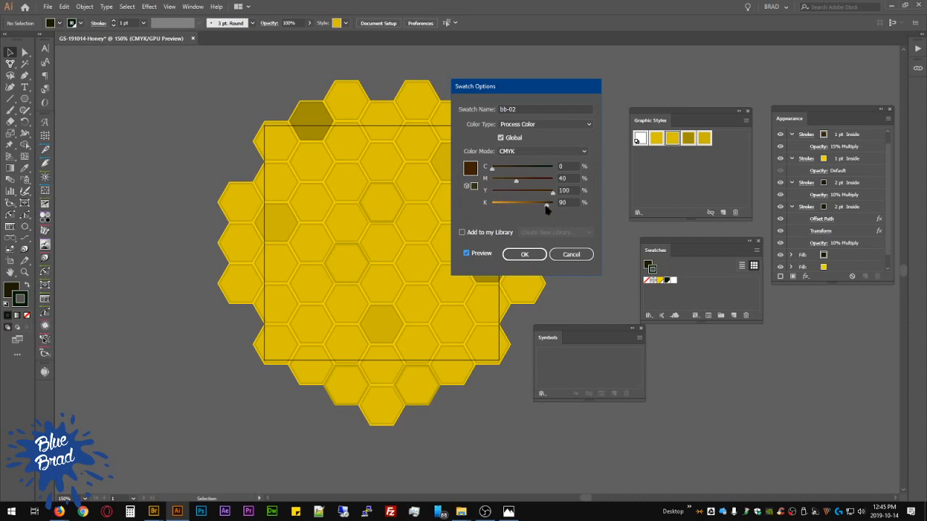
mouse_move(547, 210)
left_mouse_down()
mouse_move(519, 206)
mouse_move(555, 204)
left_mouse_up()
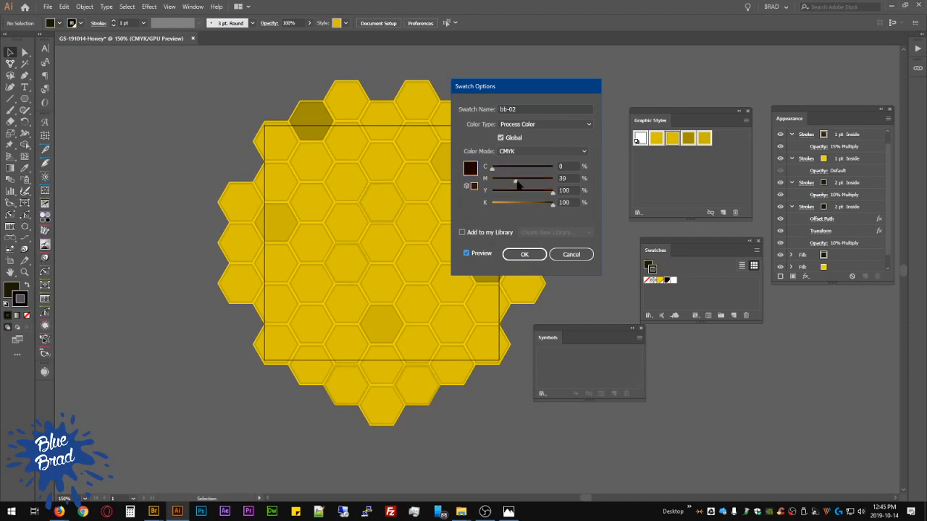
mouse_move(516, 181)
left_mouse_down()
mouse_move(486, 183)
mouse_move(513, 183)
left_mouse_up()
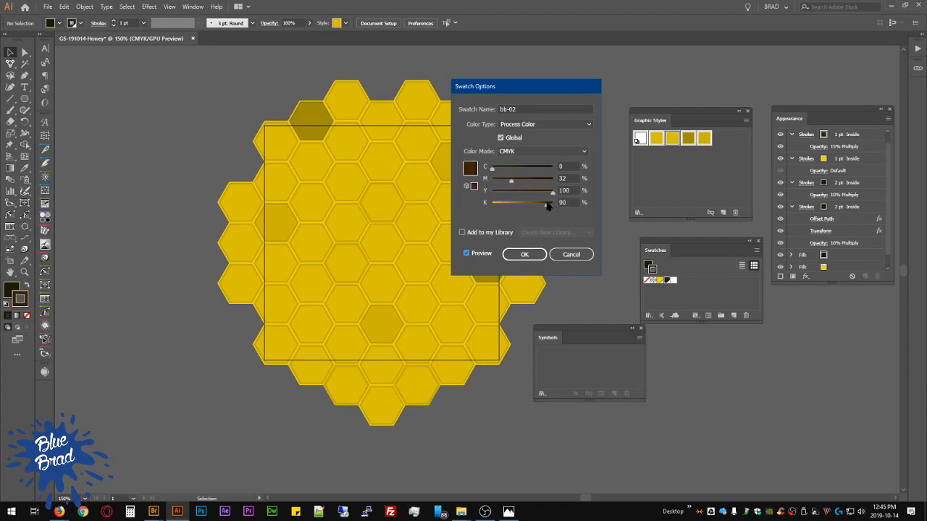
left_click(529, 255)
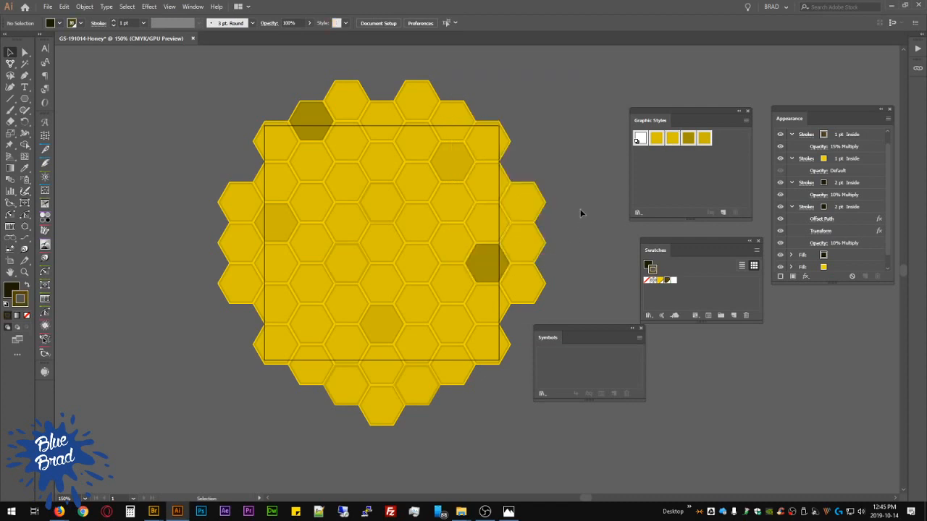
Step: Load the first yellow graphic style and set its 10% Multiply fill to the brown bb-02 swatch
left_click(657, 138)
scroll(843, 258, "down", 1)
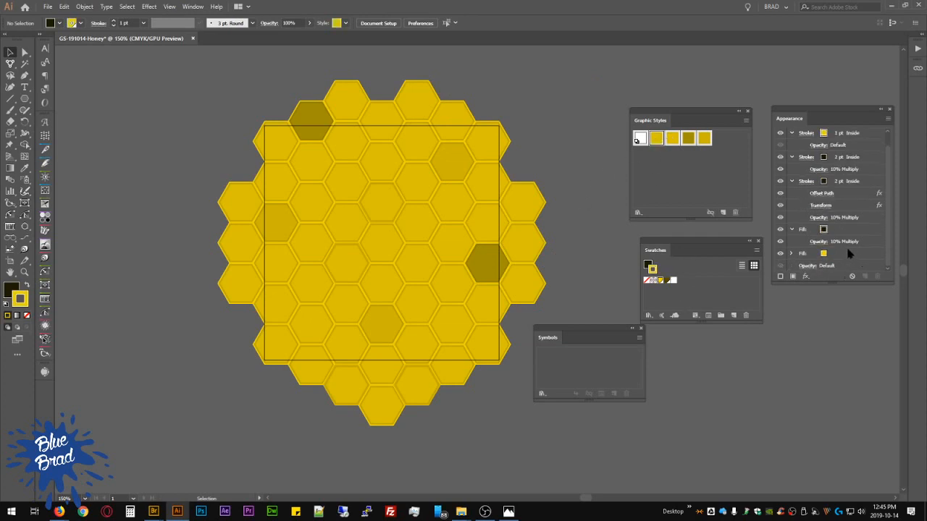
left_click(822, 229)
left_click(822, 231)
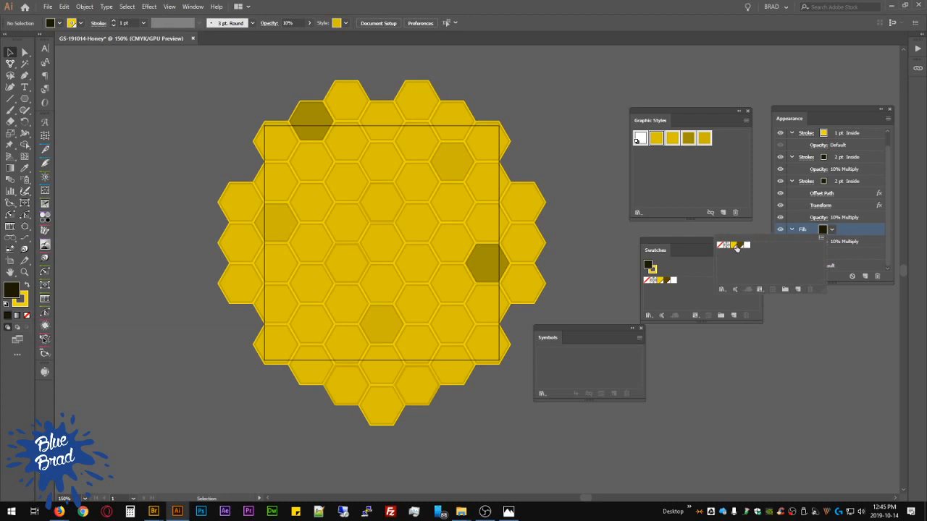
left_click(740, 244)
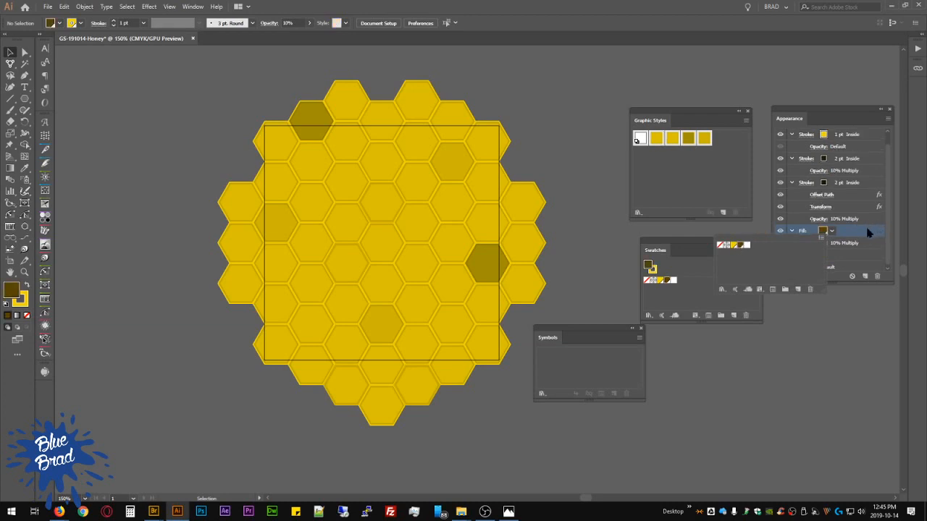
Step: Set both 2 pt Multiply strokes to the brown bb-02 swatch and redefine the first yellow graphic style with this appearance
left_click(823, 182)
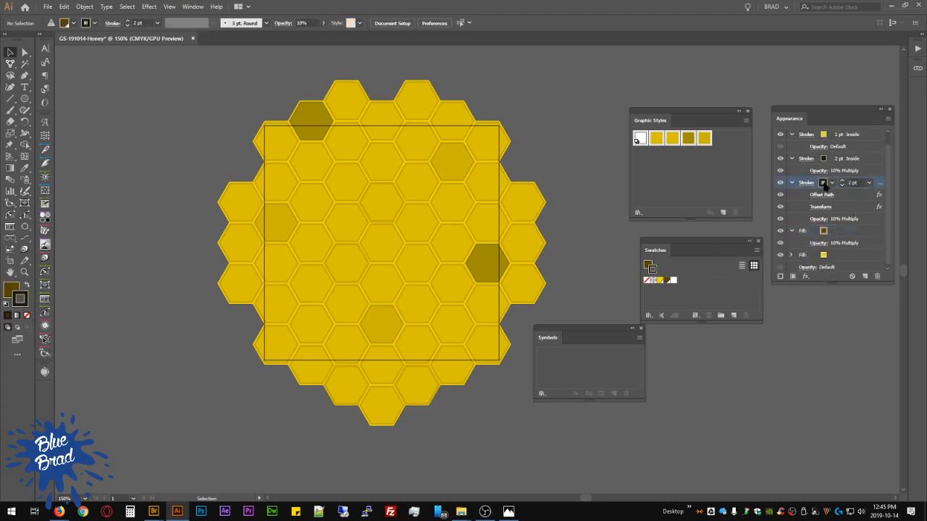
left_click(823, 183)
left_click(823, 158)
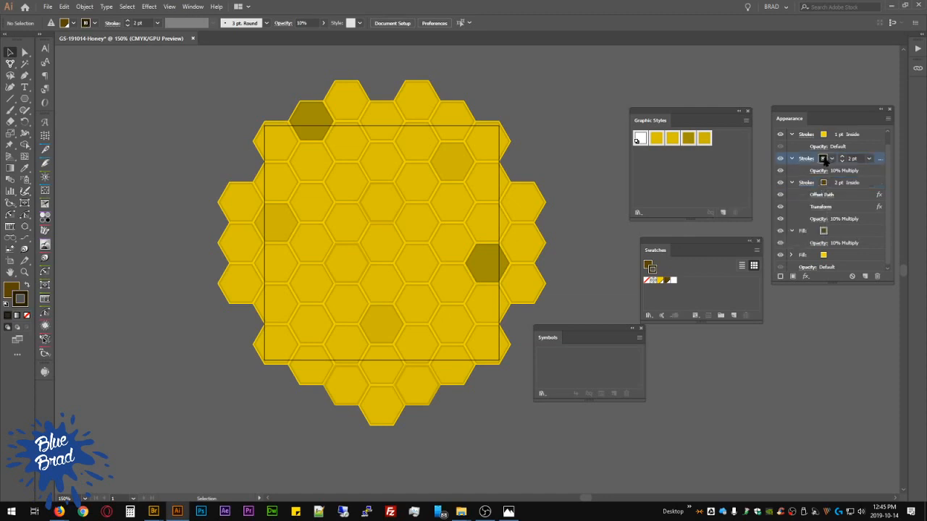
left_click(823, 158)
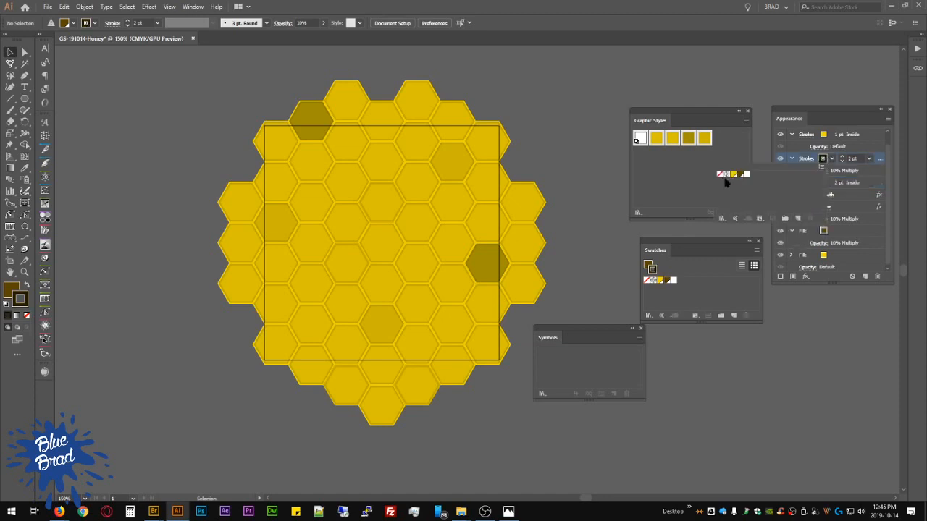
left_click(888, 118)
left_click(787, 221)
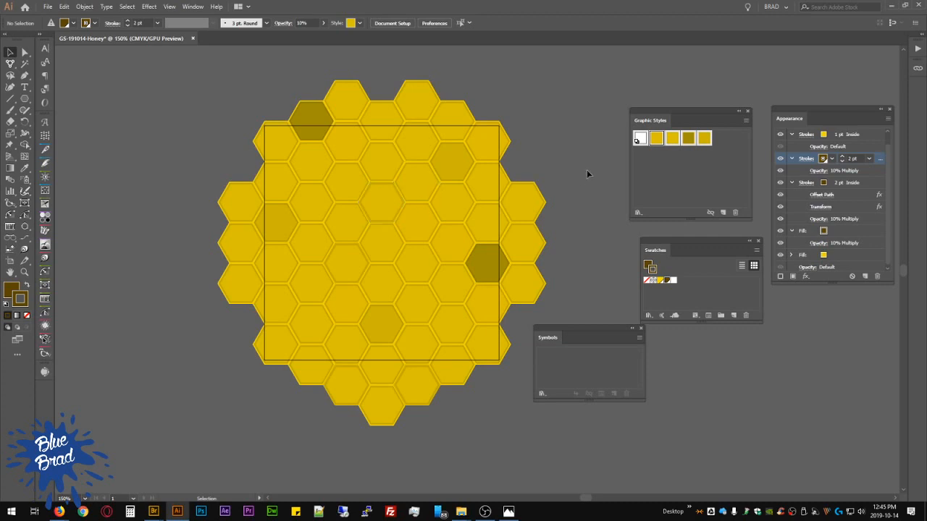
Step: Select every plain hexagon that shares the appearance of an unshaded cell near the artboard's upper left
left_click(338, 179)
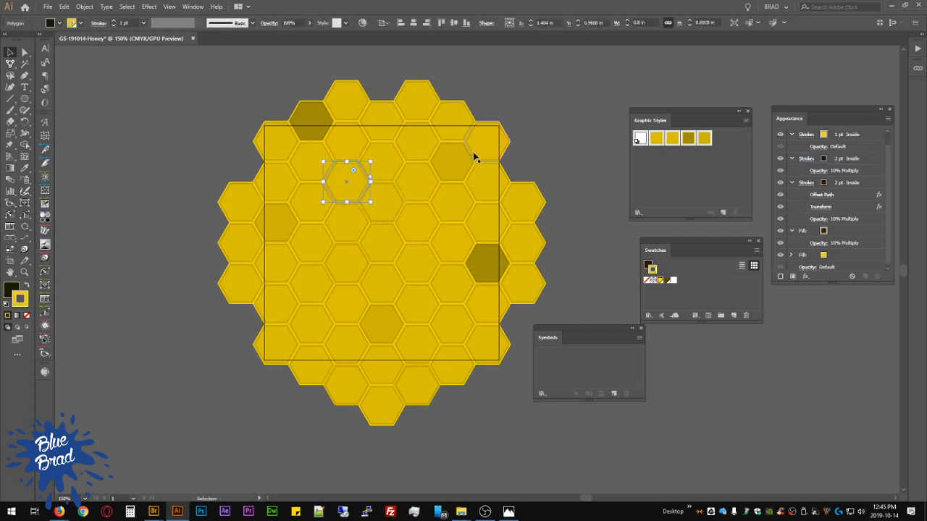
left_click(128, 7)
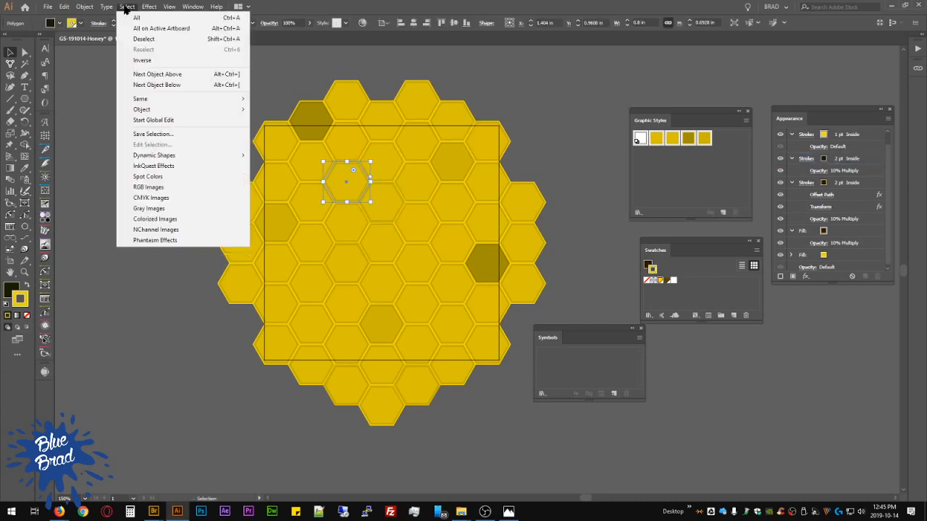
mouse_move(182, 99)
left_click(292, 99)
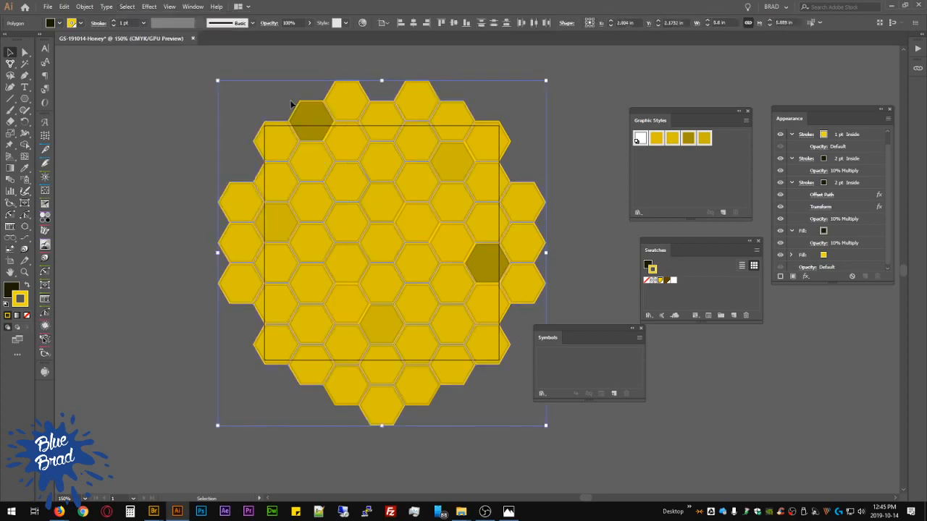
left_click(362, 22)
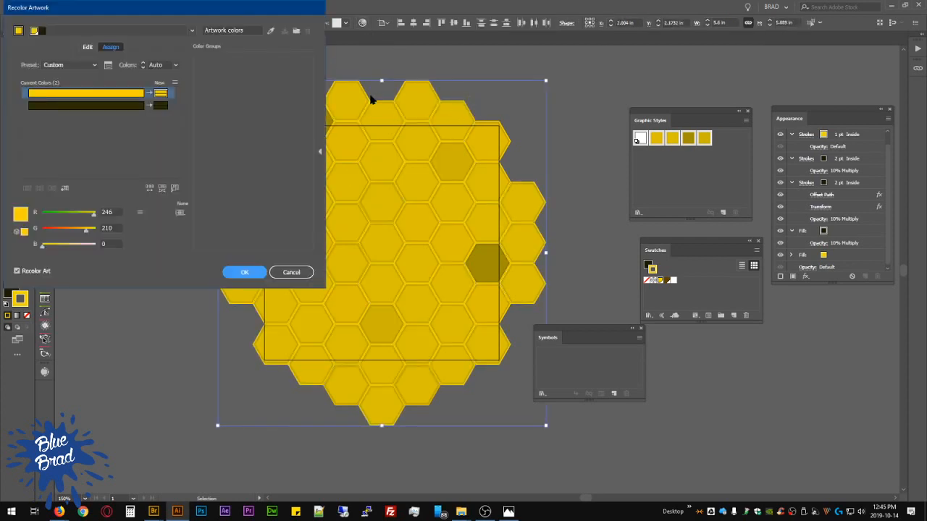
double_click(161, 105)
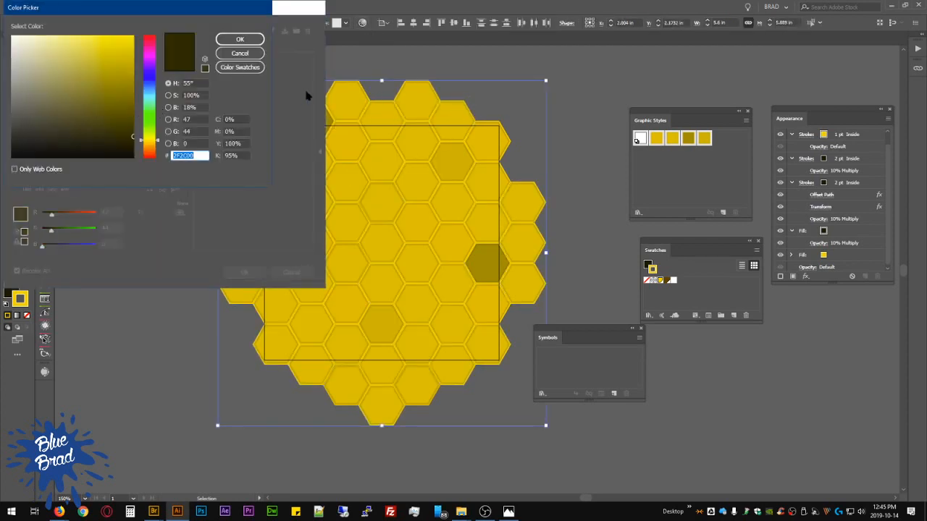
left_click(242, 55)
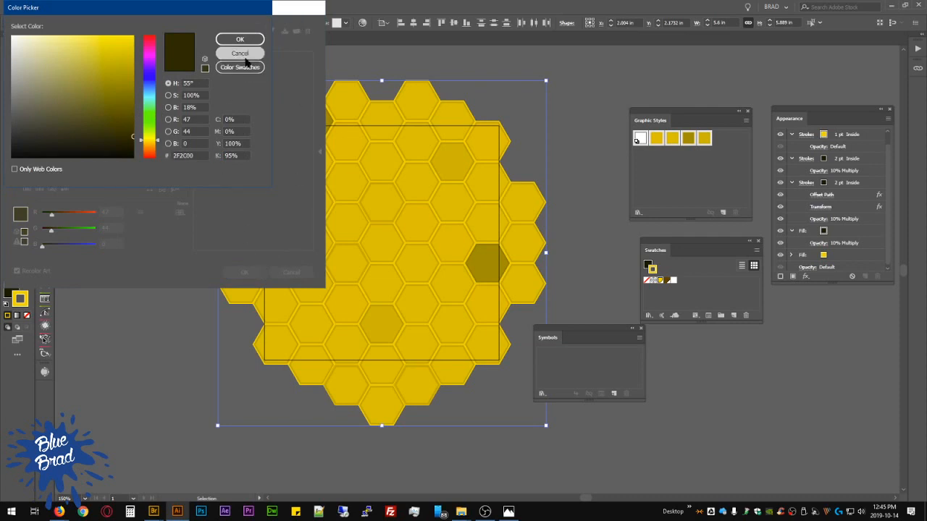
left_click(290, 273)
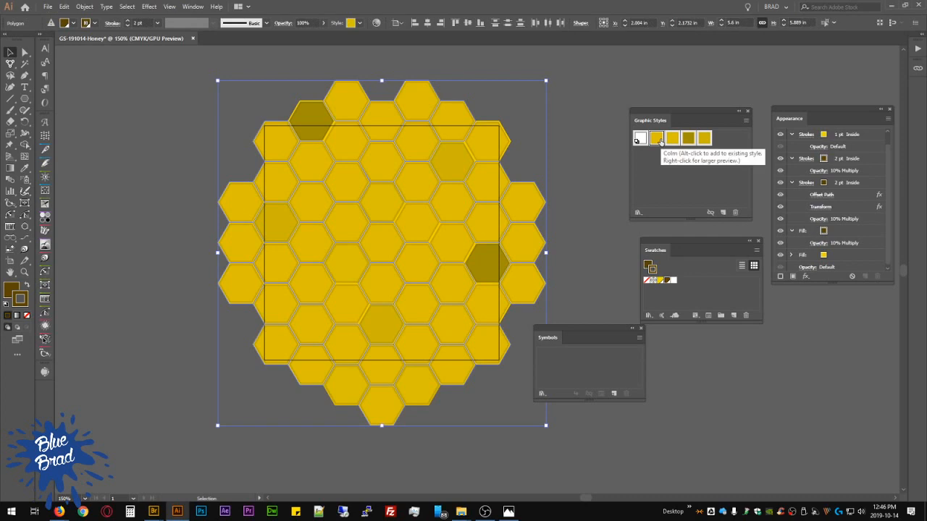
Step: Apply the redefined yellow graphic style to the selected plain hexagons, deselect them, and check the style's name
left_click(577, 147)
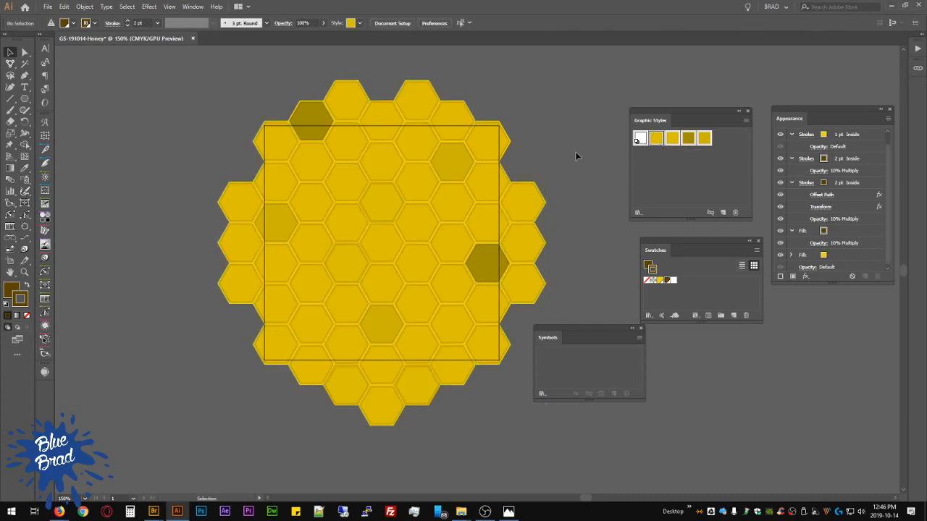
double_click(660, 142)
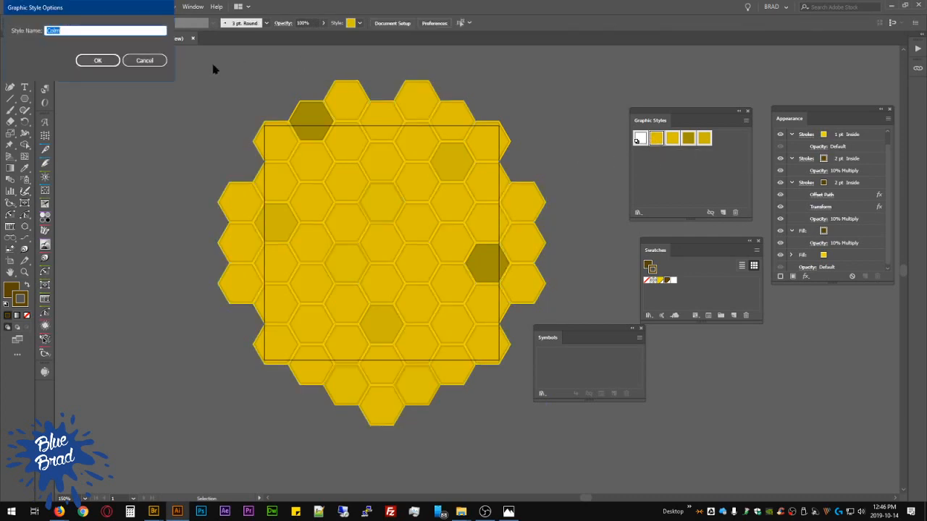
left_click(146, 60)
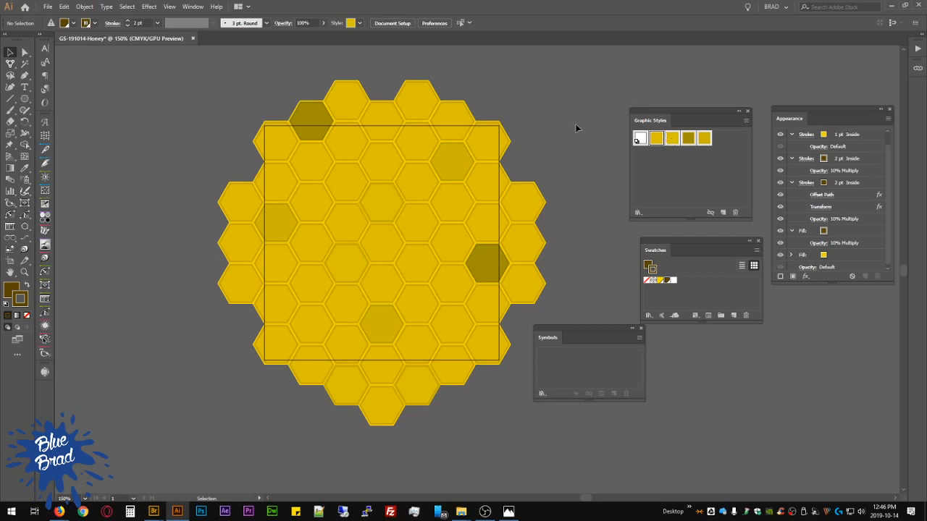
Step: Select all hexagons sharing the dark-stroke appearance of the cell above the artboard's centre, and clear the selection
left_click(677, 141)
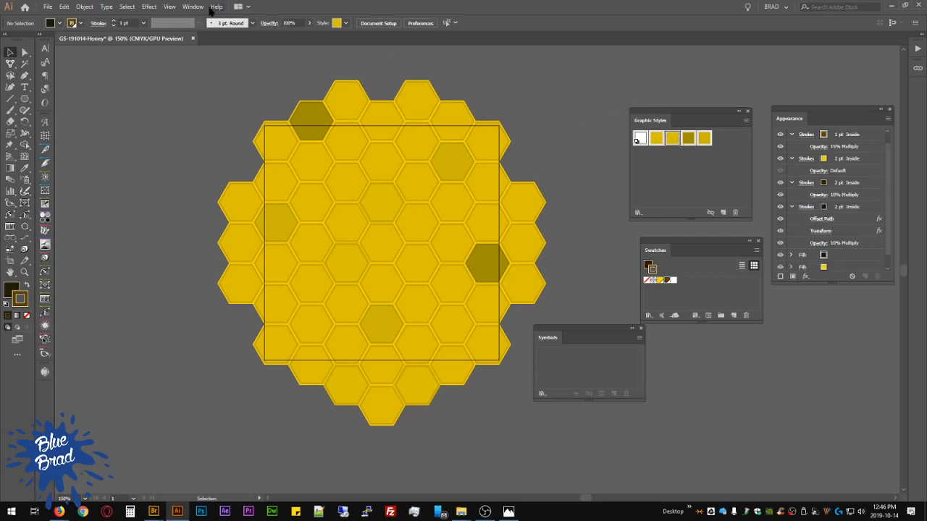
left_click(151, 7)
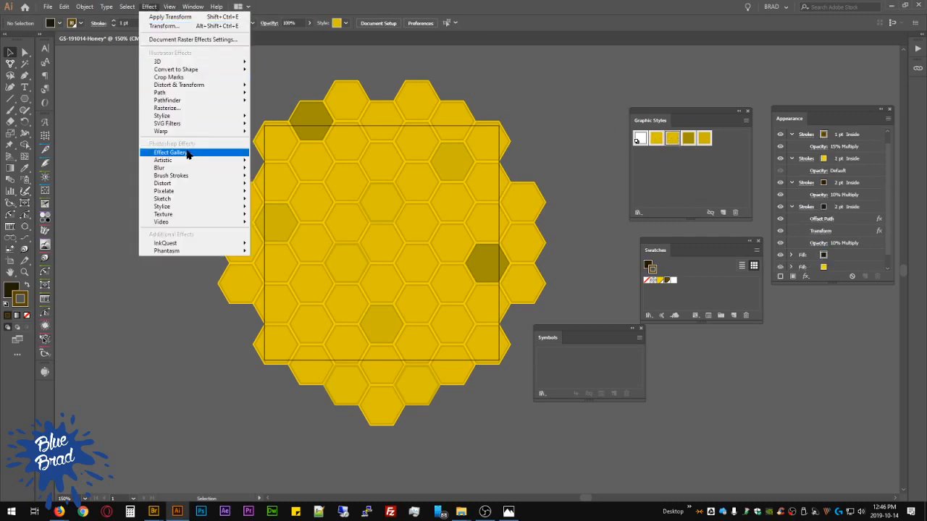
left_click(475, 70)
key("a")
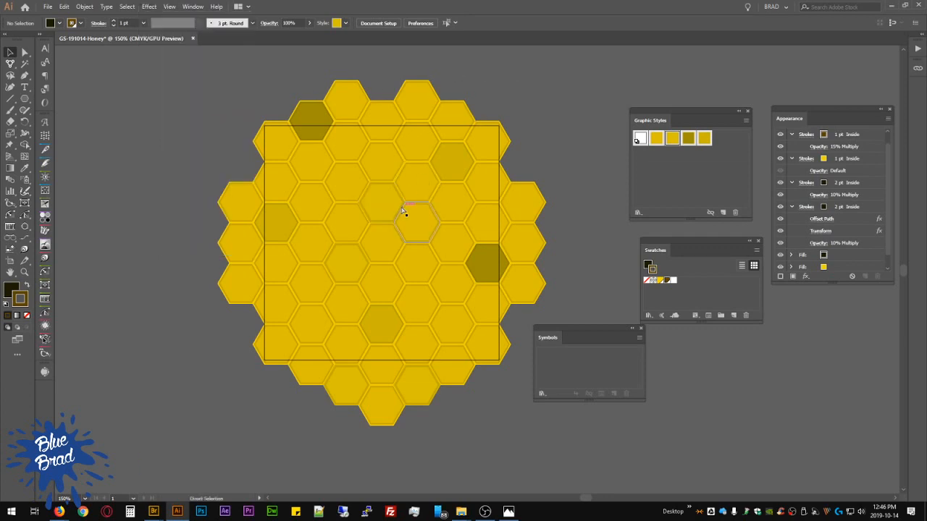
left_click(391, 209)
key("v")
left_click(127, 6)
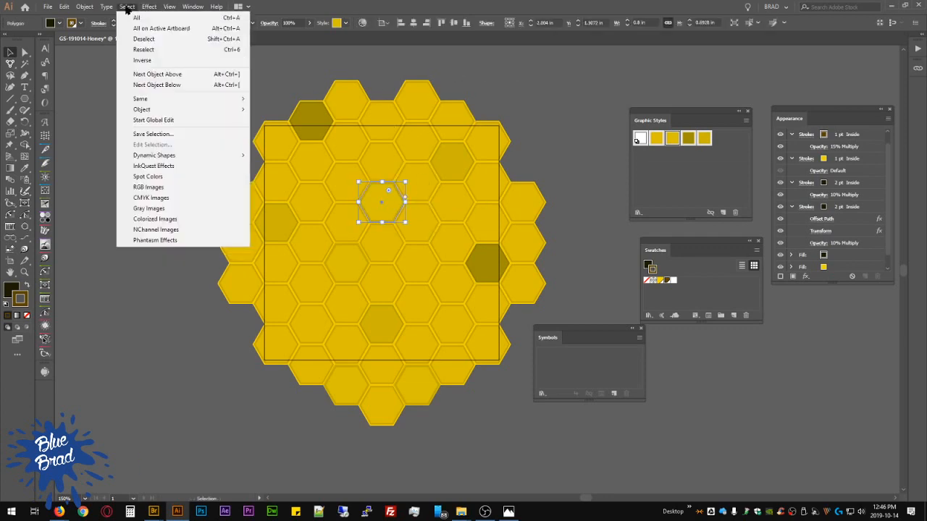
mouse_move(186, 99)
left_click(297, 99)
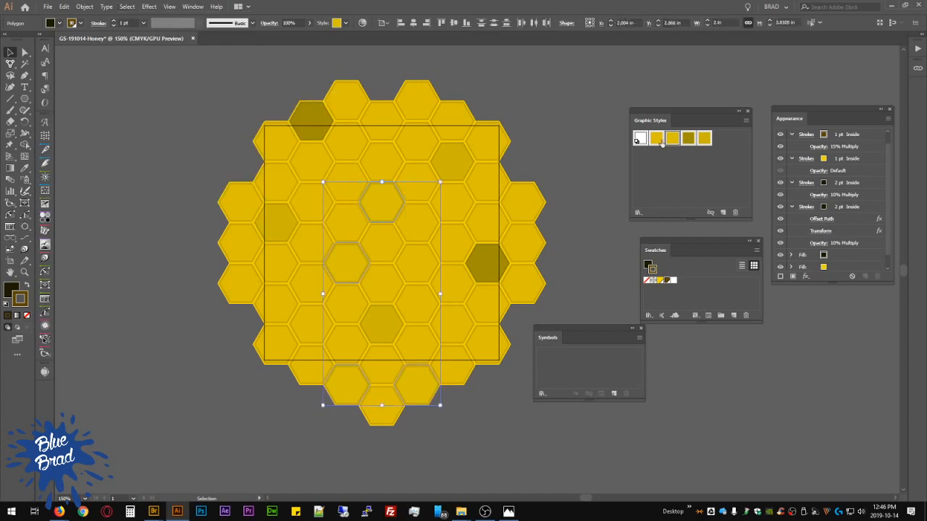
left_click(536, 152)
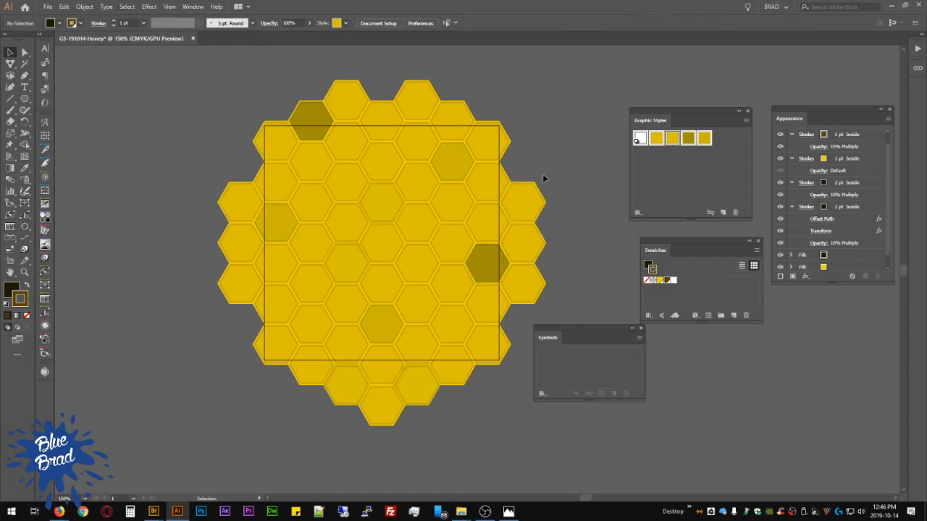
Step: Set the dark fill and both 2 pt, 10% Multiply strokes of the loaded yellow style to the brown bb-02 swatch
left_click(804, 257)
left_click(824, 255)
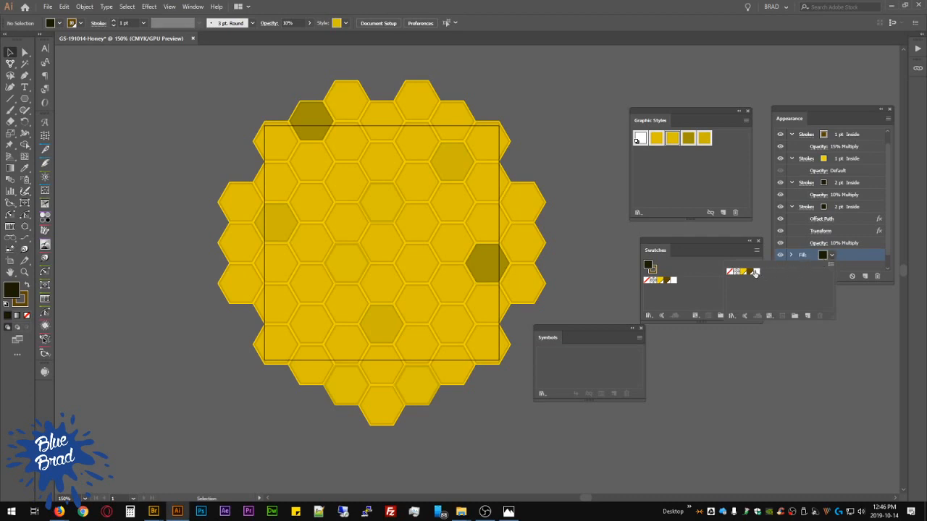
left_click(755, 272)
left_click(806, 207)
left_click(824, 207)
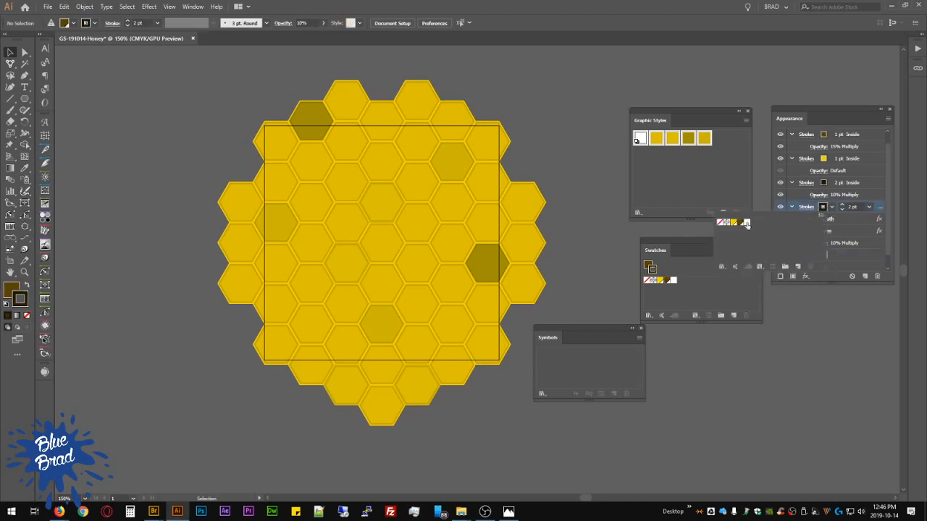
left_click(740, 222)
left_click(824, 184)
left_click(823, 182)
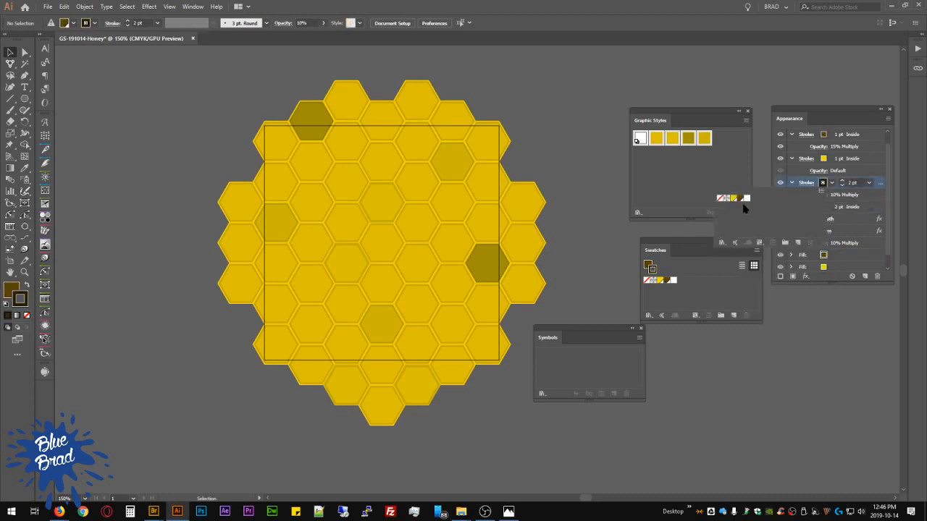
left_click(740, 200)
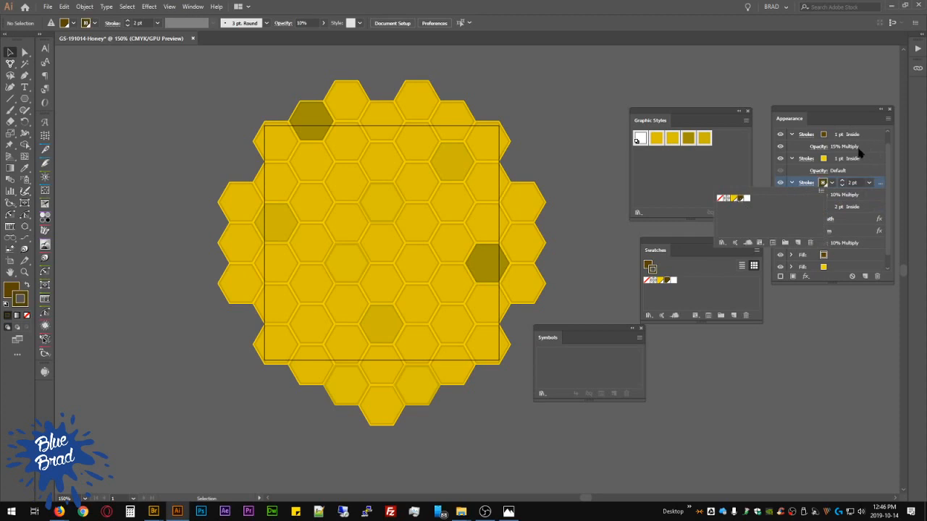
Step: Redefine the style named "Graphic Style" with the recoloured appearance
left_click(888, 119)
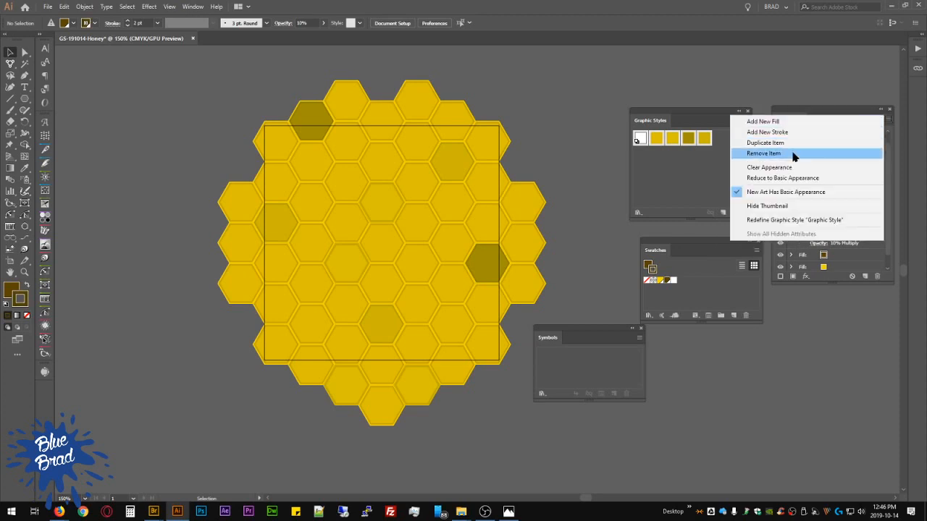
left_click(808, 219)
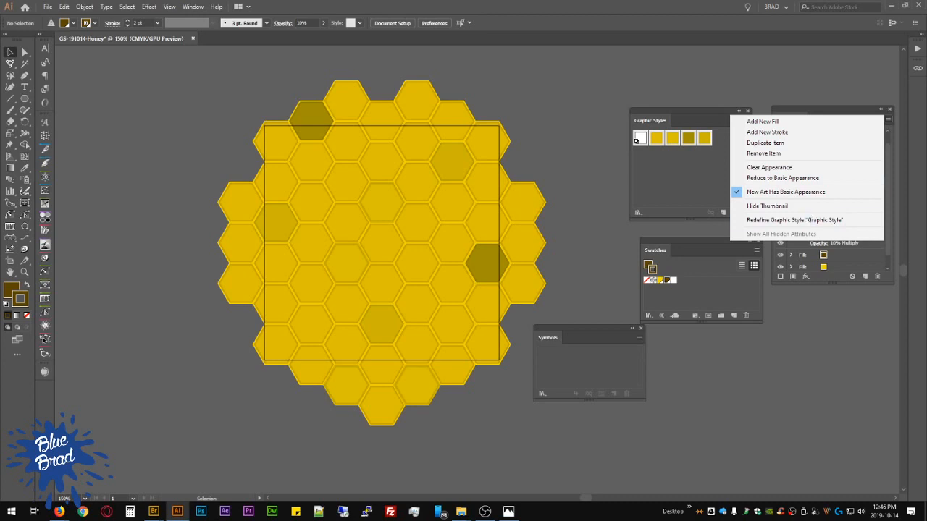
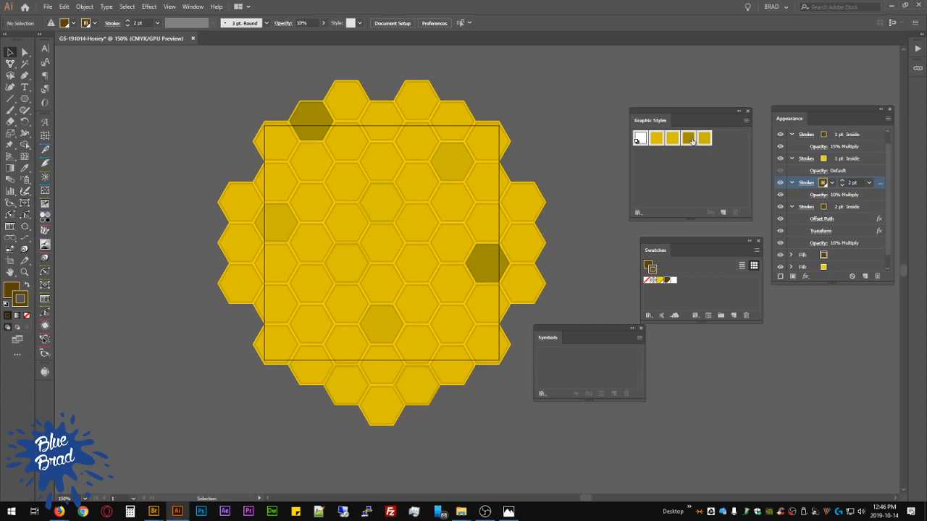
left_click(888, 118)
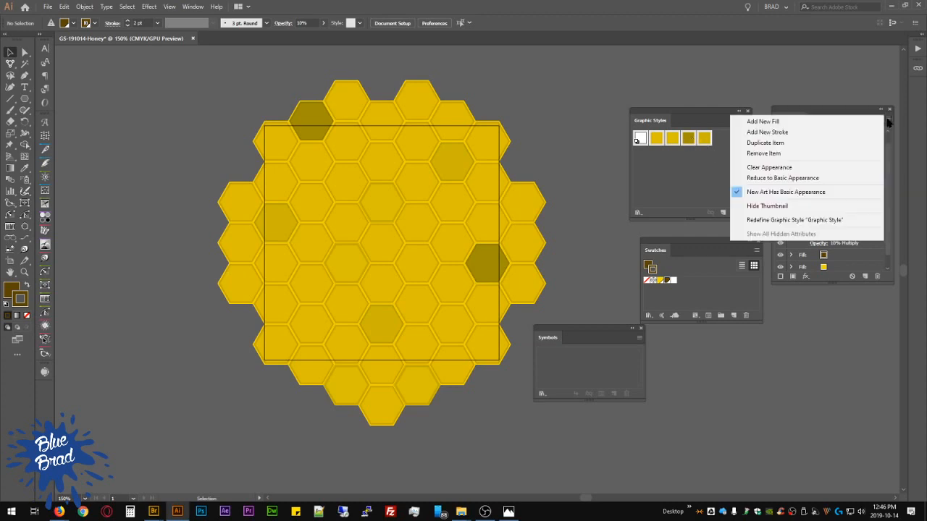
left_click(824, 220)
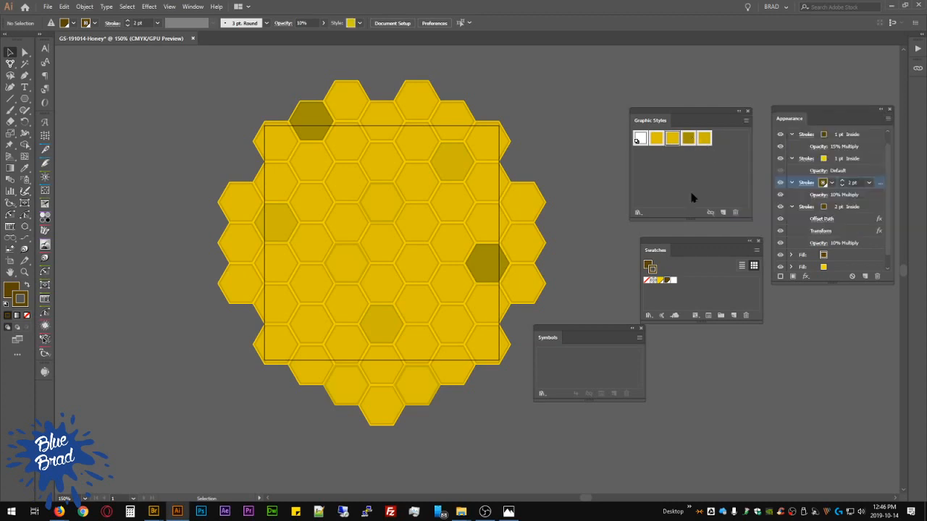
Step: Load the darkest graphic style, set its 2 pt Multiply strokes and 40% Multiply fill to bb-02, and redefine Graphic Style 2
left_click(688, 137)
left_click(823, 182)
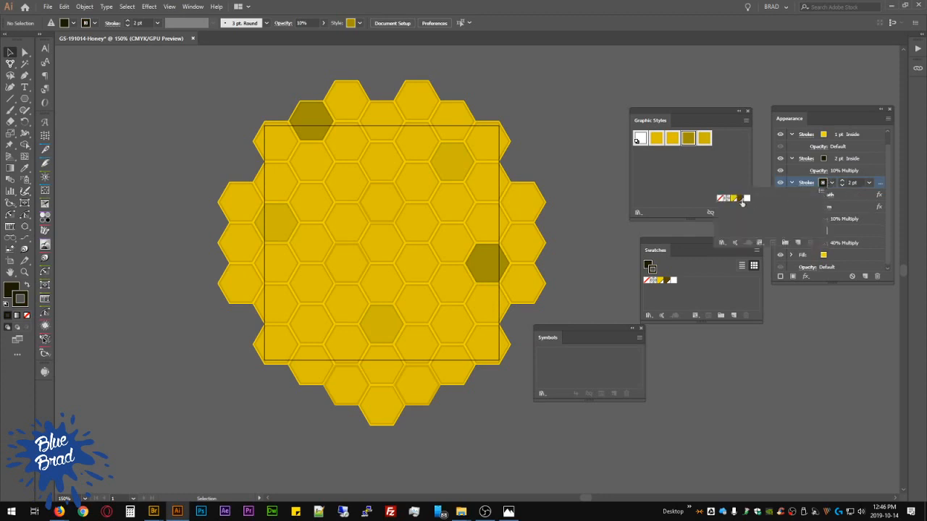
left_click(823, 159)
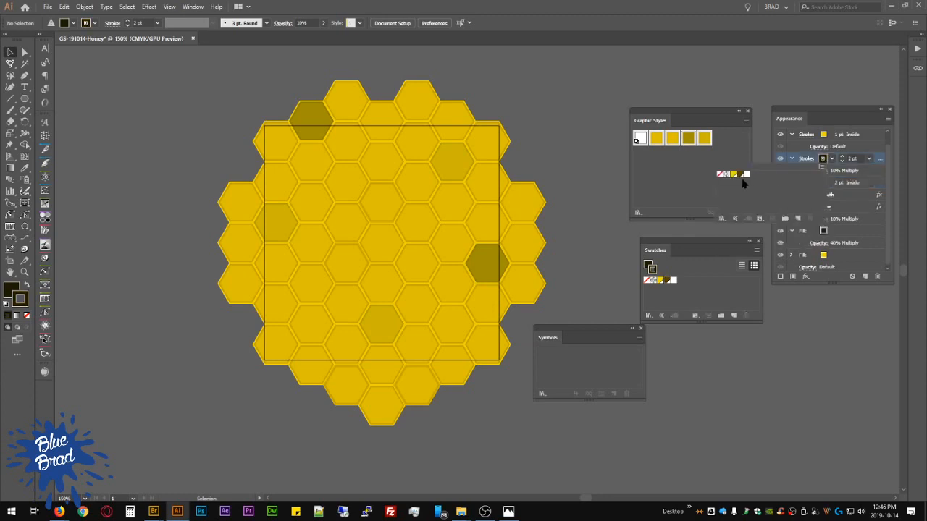
left_click(740, 175)
left_click(862, 184)
left_click(823, 231)
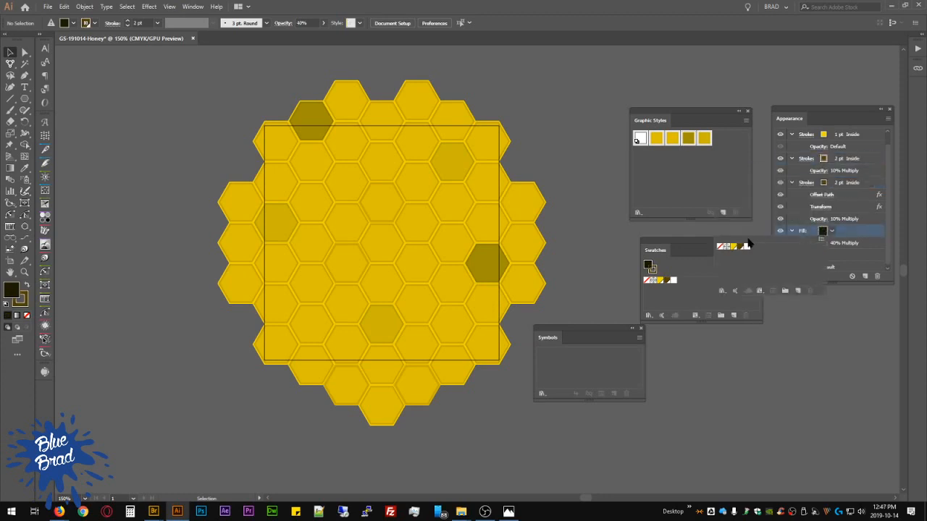
left_click(740, 246)
left_click(887, 120)
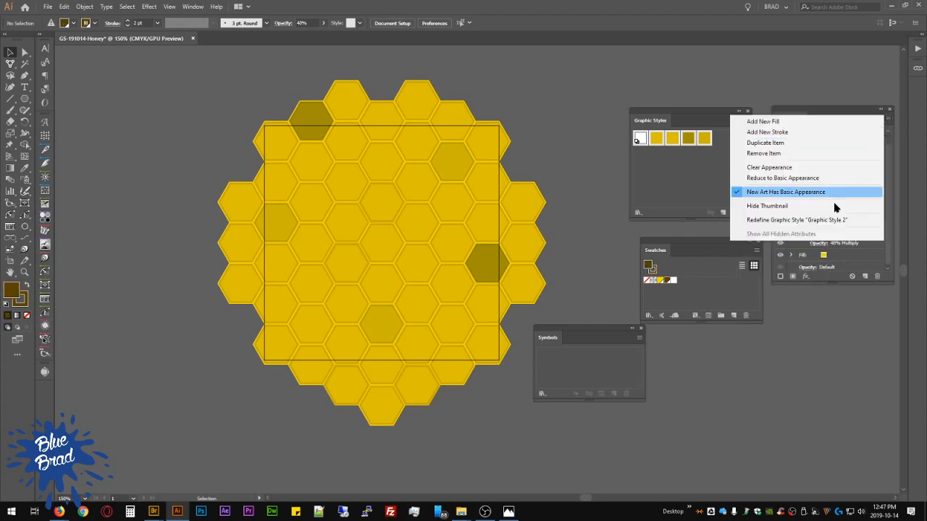
left_click(826, 221)
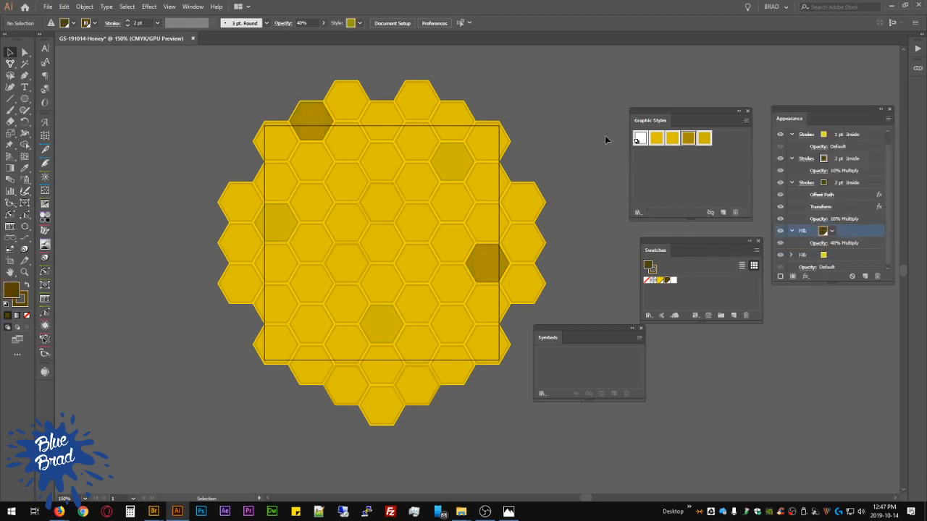
Step: Load the last graphic style, set its 2 pt strokes and 17% Multiply fill to bb-02, and redefine Graphic Style 2 with it
left_click(704, 138)
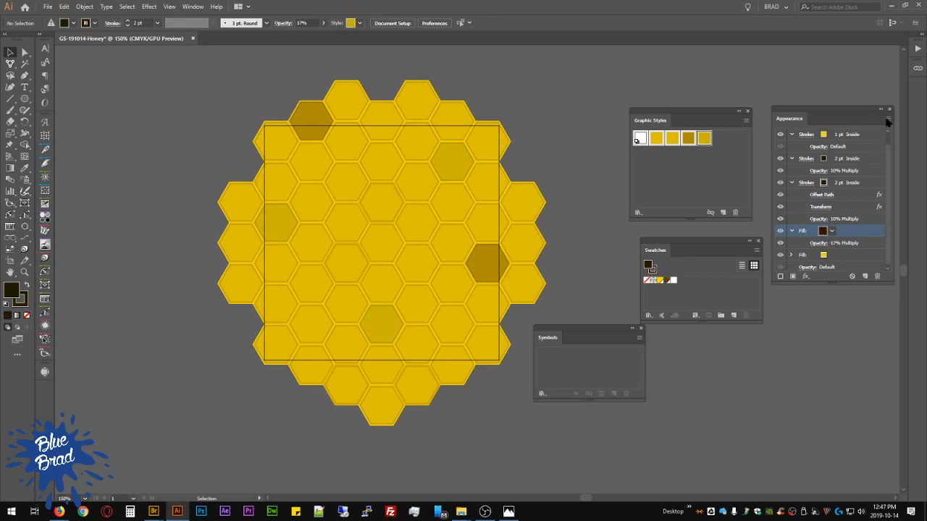
left_click(887, 120)
left_click(810, 219)
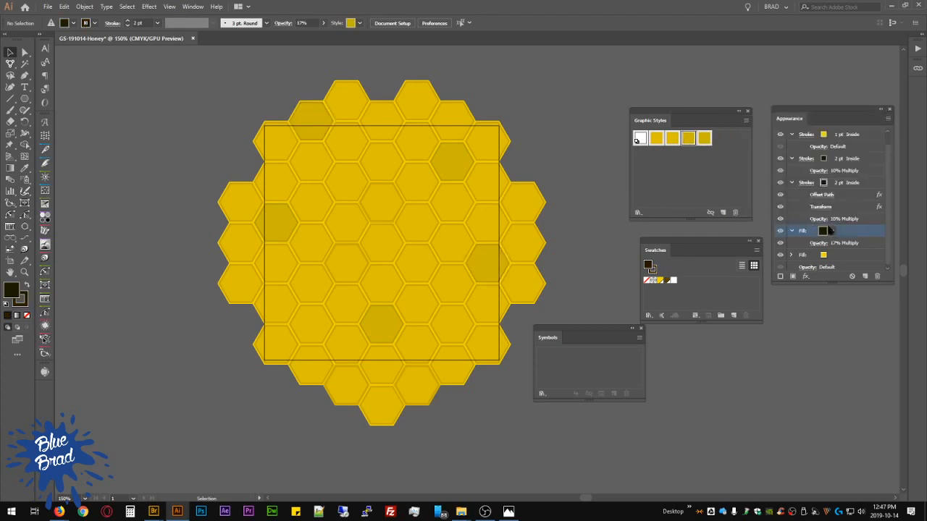
left_click(828, 187)
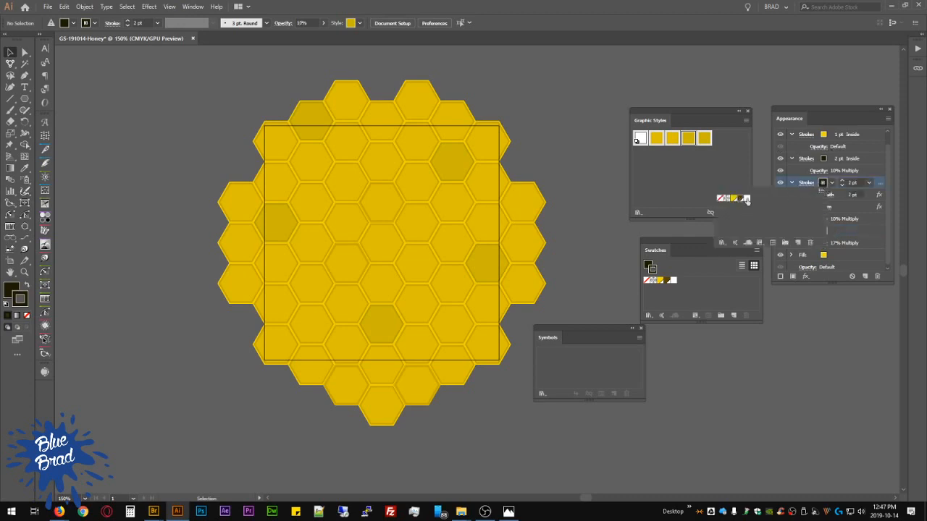
left_click(823, 159)
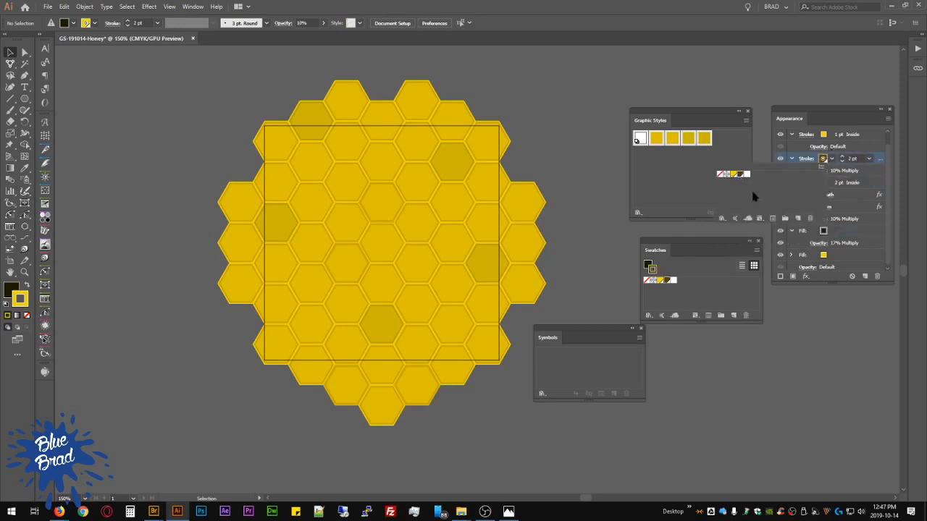
left_click(824, 231)
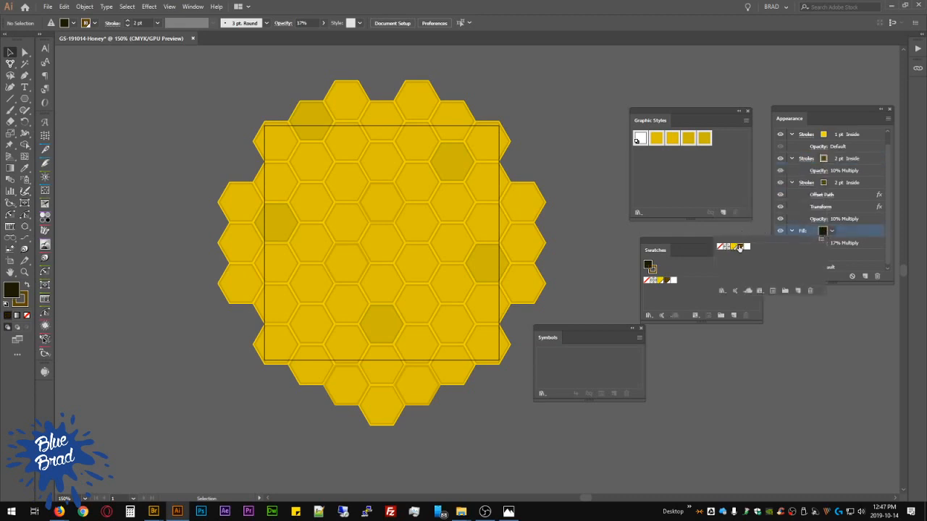
left_click(739, 247)
left_click(859, 232)
scroll(853, 242, "up", 1)
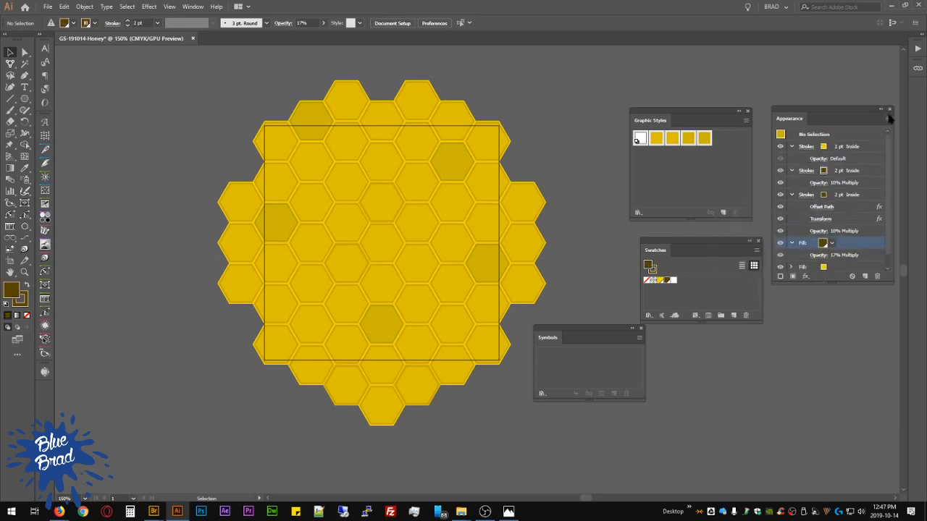
left_click(887, 119)
left_click(812, 220)
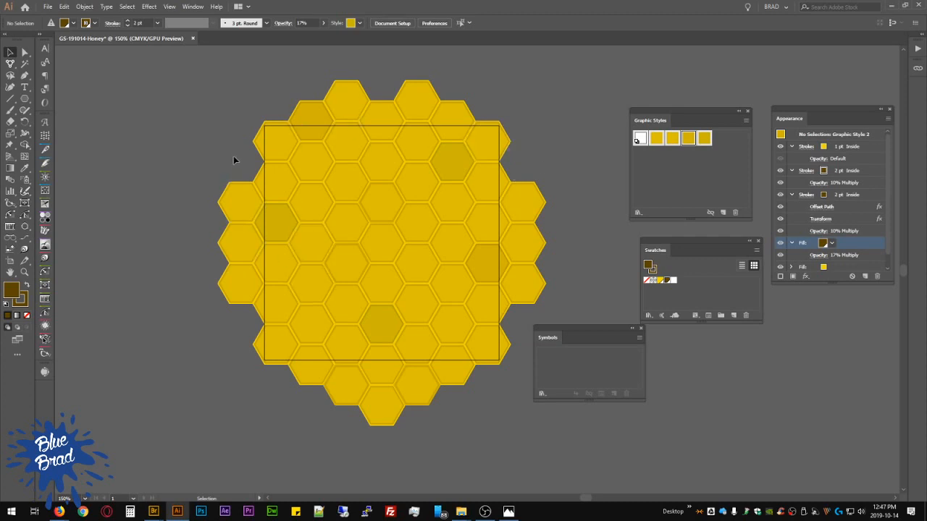
Step: Duplicate plain hexagons into the empty cells at the honeycomb's lower-right and upper-right edges
left_click(485, 346)
left_click_drag(486, 347, 522, 323)
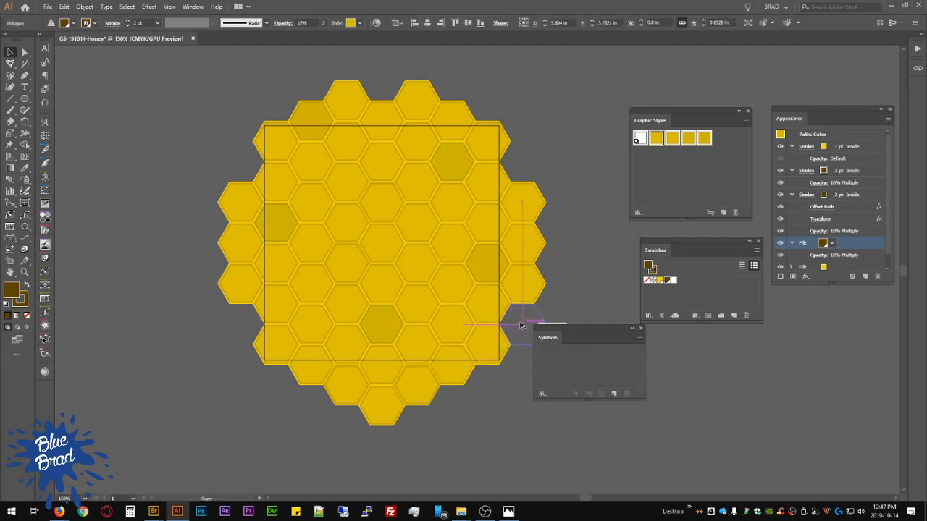
left_click(583, 246)
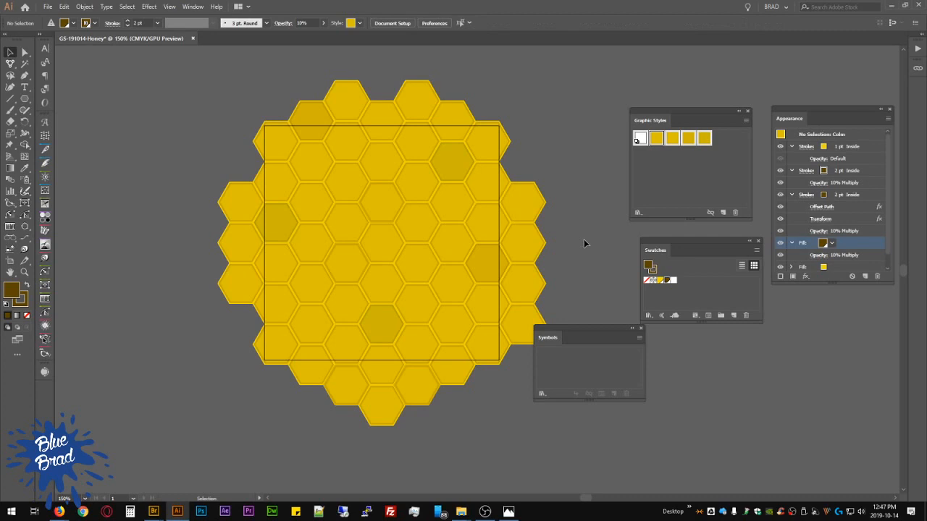
key("a")
left_click_drag(486, 181, 523, 160)
key("v")
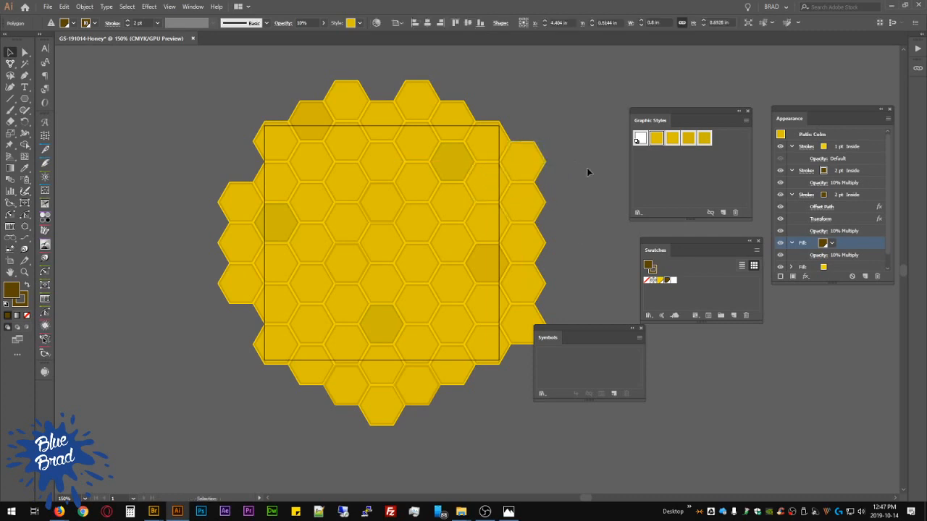
left_click(587, 172)
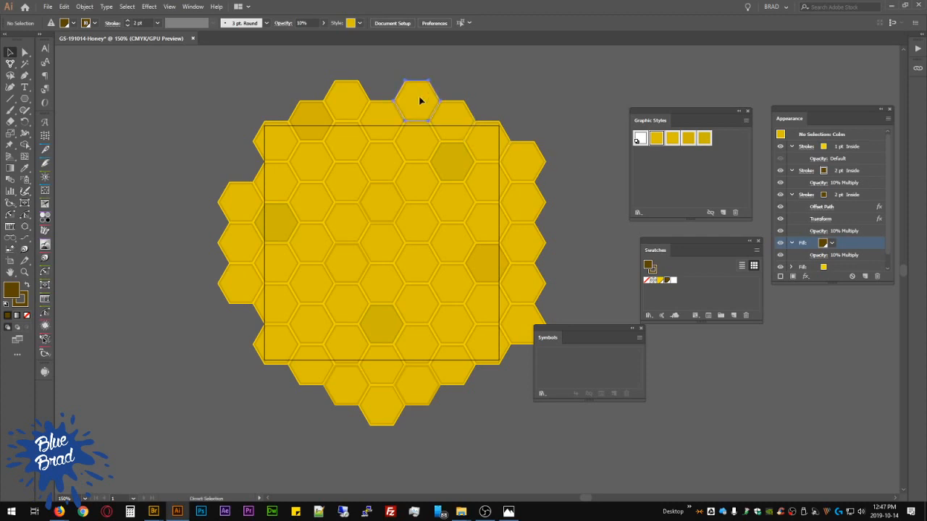
Step: Duplicate plain hexagons into the empty cells at the honeycomb's top point and its upper-left and lower-left edges
left_click_drag(419, 96, 381, 84)
left_click(442, 65)
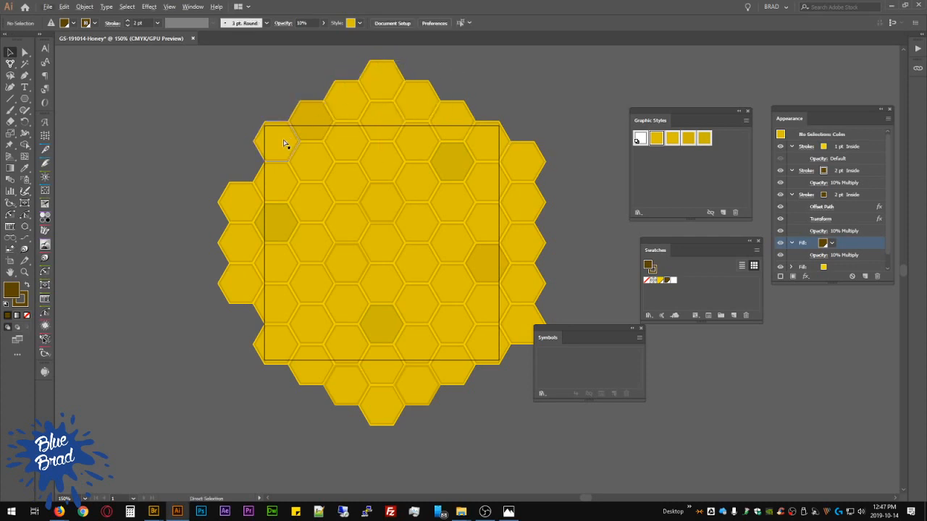
left_click_drag(276, 141, 245, 160)
left_click(200, 141)
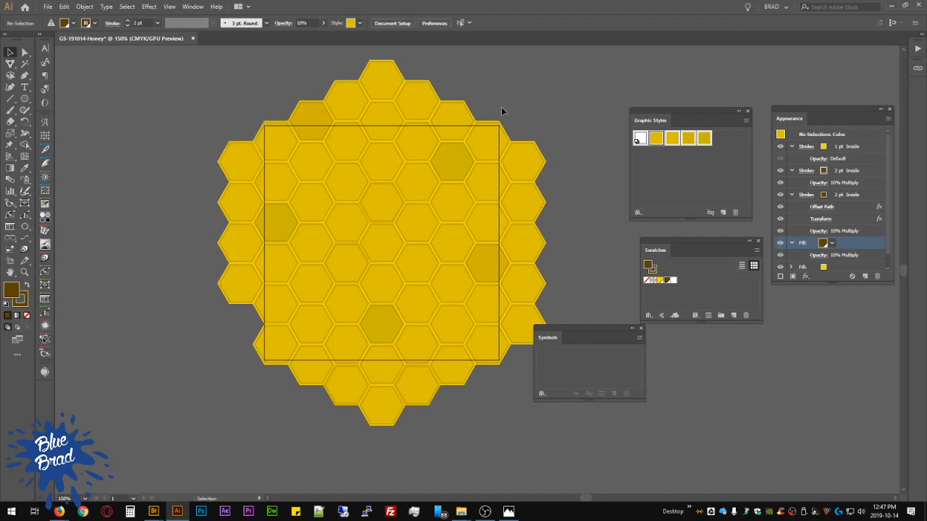
left_click_drag(283, 301, 239, 322)
left_click(290, 422)
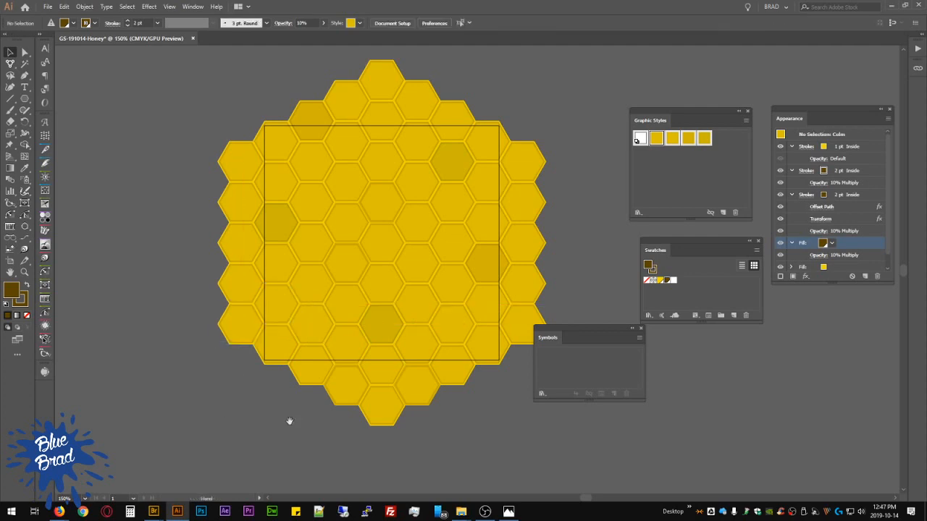
Step: Select all the hexagons of the completed honeycomb and group them
left_click_drag(326, 416, 260, 428)
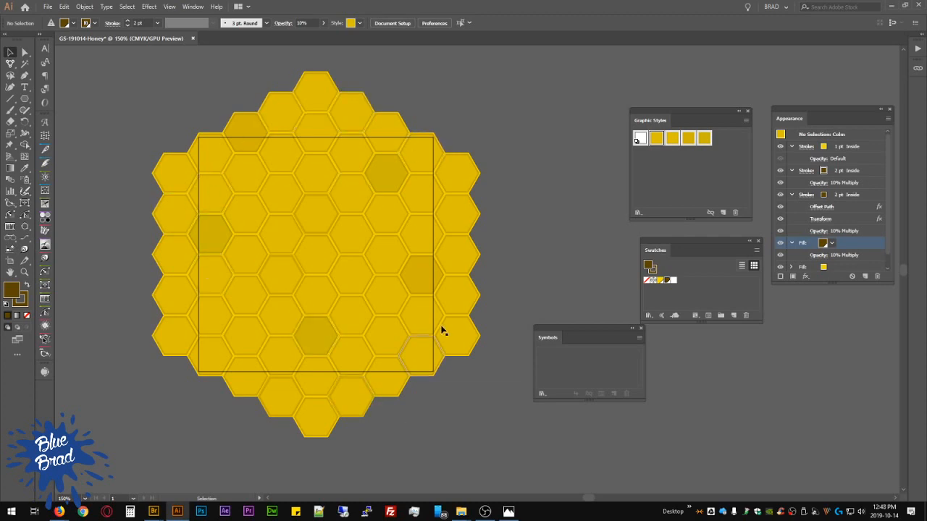
left_click(335, 239)
left_click(502, 201)
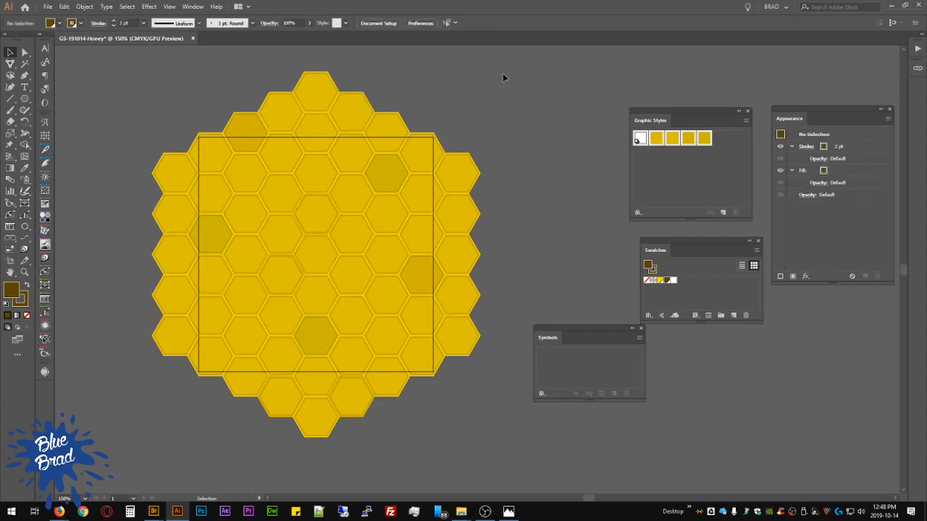
key("ctrl+a")
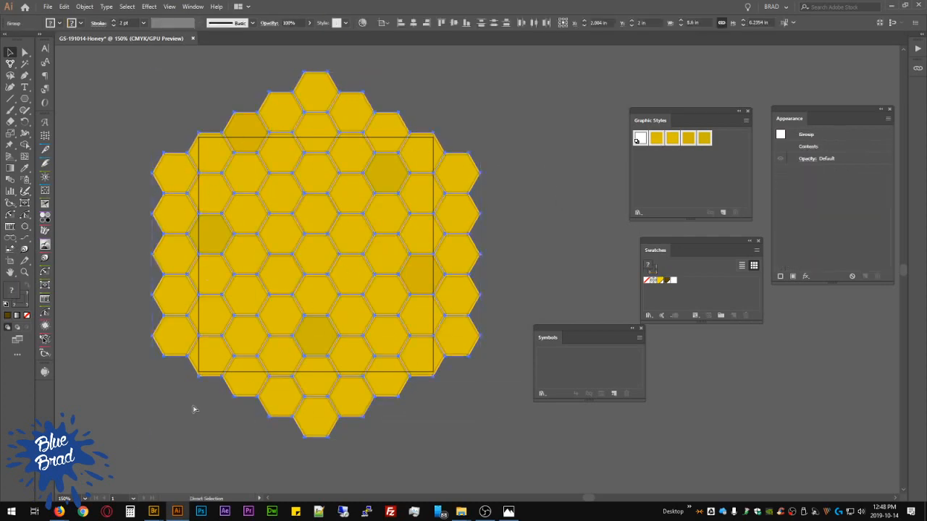
key("ctrl+g")
Step: Recolor the grouped honeycomb artwork, replacing its darkest olive colour with the bb-02 swatch
left_click(361, 23)
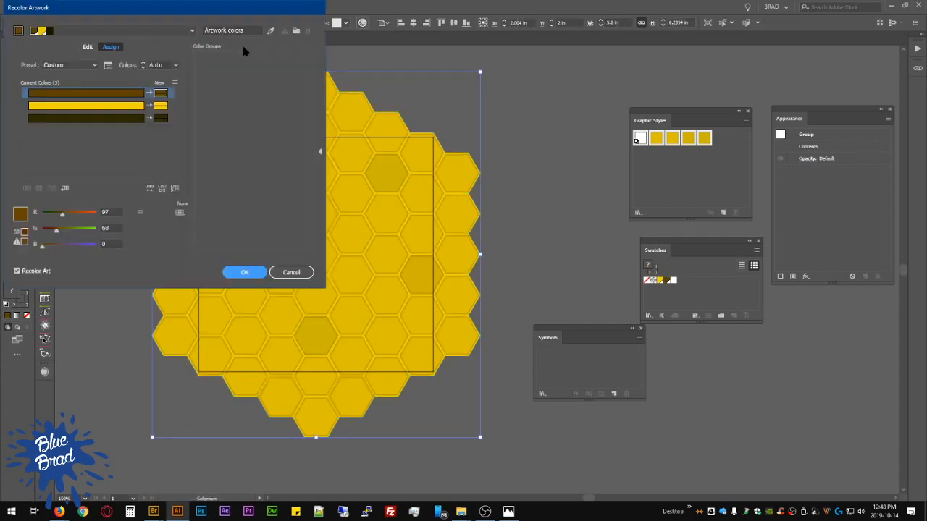
double_click(168, 120)
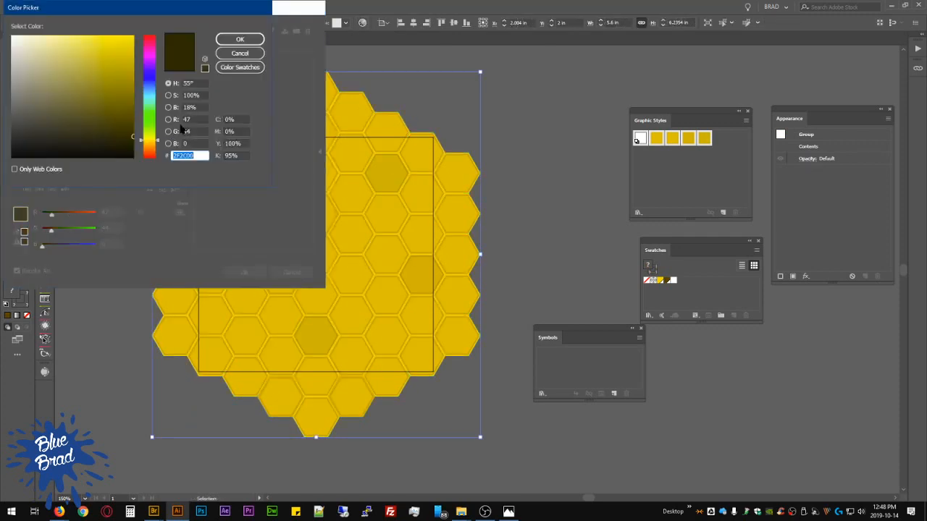
left_click(242, 67)
left_click(44, 53)
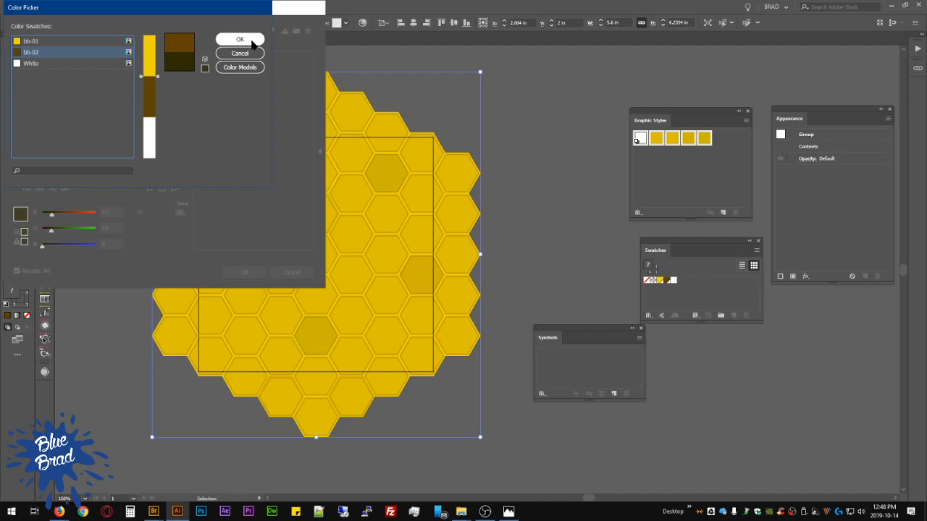
left_click(250, 41)
left_click(244, 272)
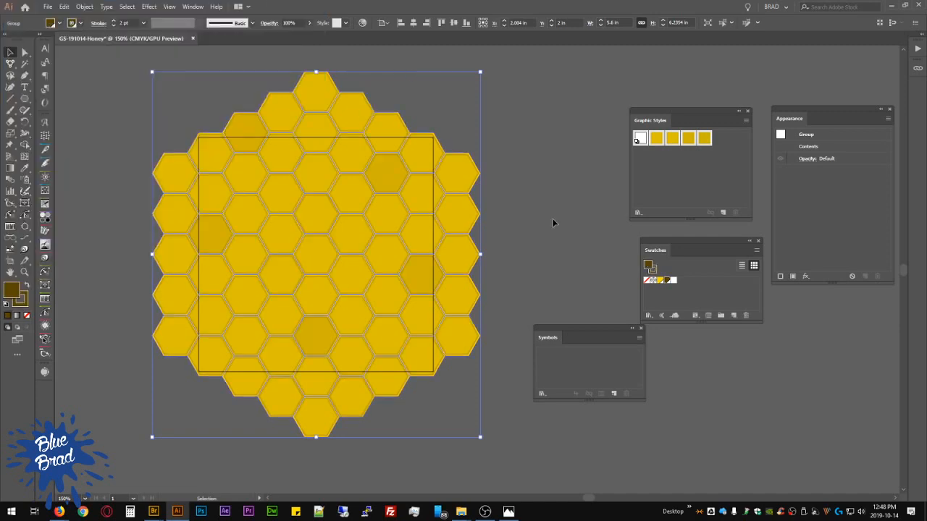
Step: Save the grouped honeycomb as a pattern swatch, moving the Swatches panel beside Graphic Styles
left_click(553, 213)
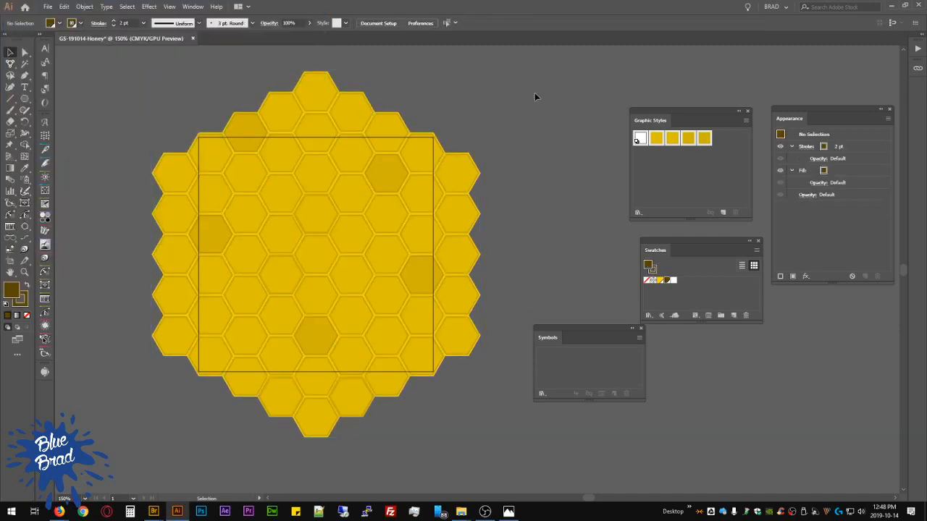
left_click_drag(490, 83, 492, 99)
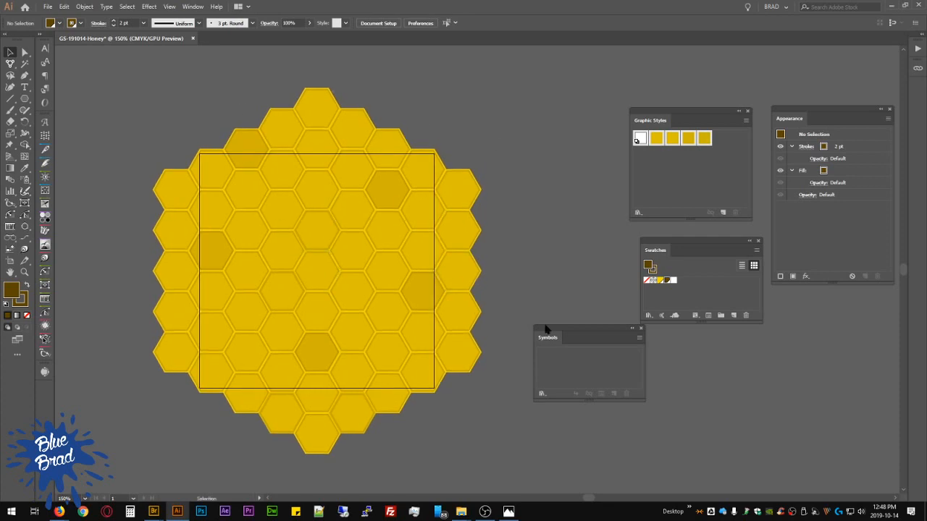
scroll(522, 224, "down", 1)
left_click_drag(492, 213, 428, 224)
left_click(238, 234)
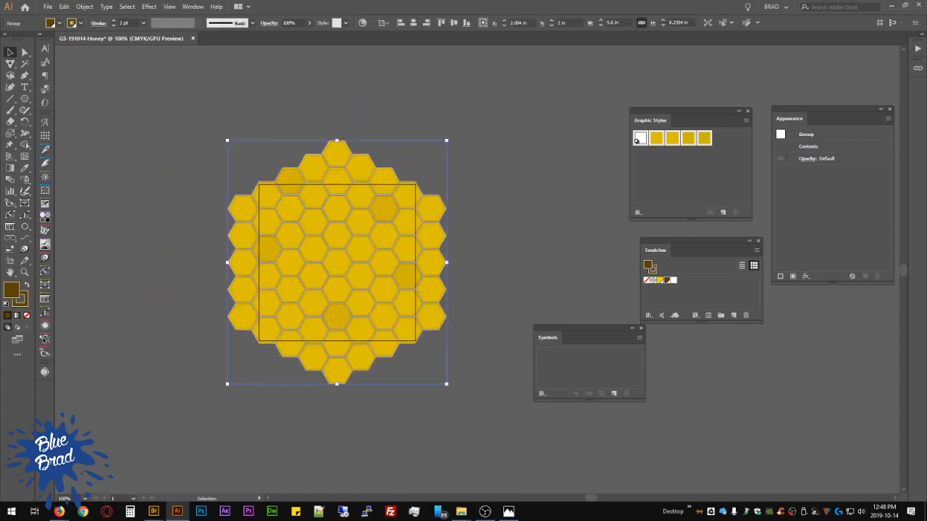
left_click_drag(660, 250, 508, 119)
left_click_drag(354, 233, 556, 163)
left_click(474, 79)
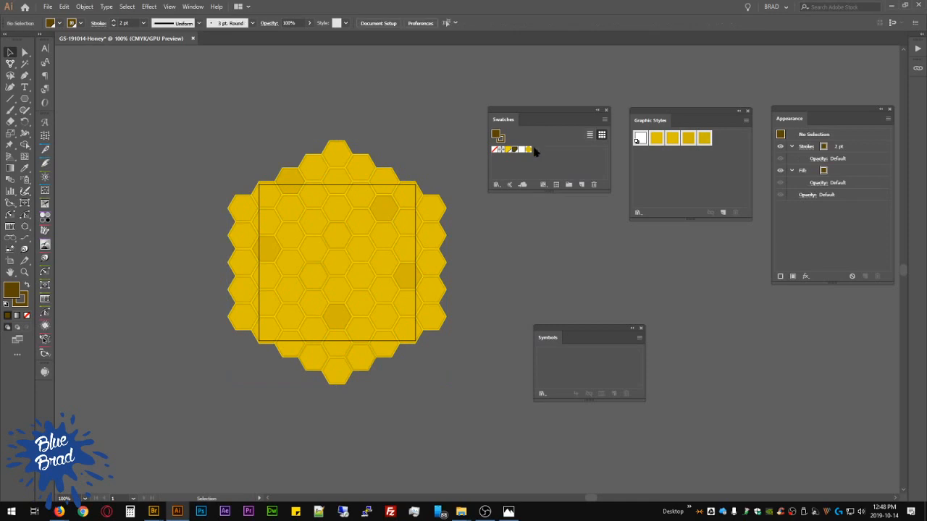
Step: Move the honeycomb group off the artboard to its right, then deselect it
left_click(310, 215)
left_click_drag(242, 271, 621, 286)
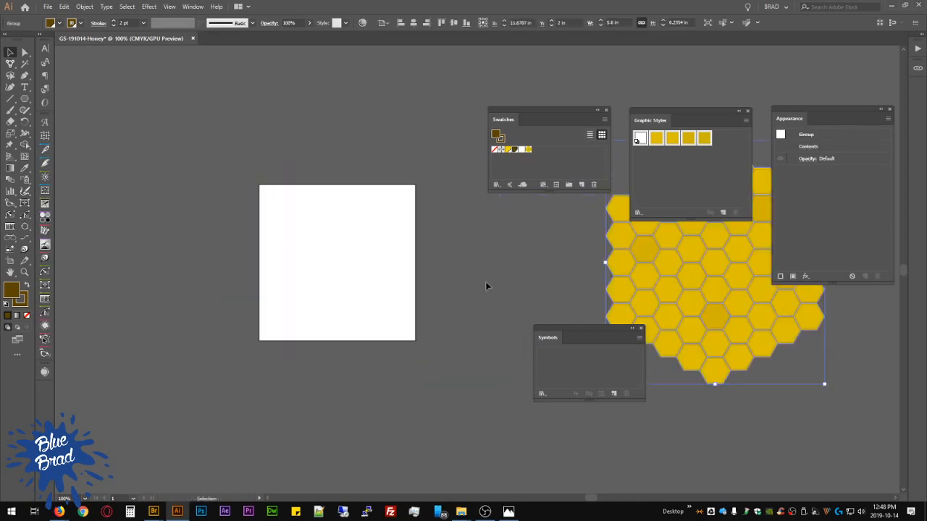
left_click(486, 281)
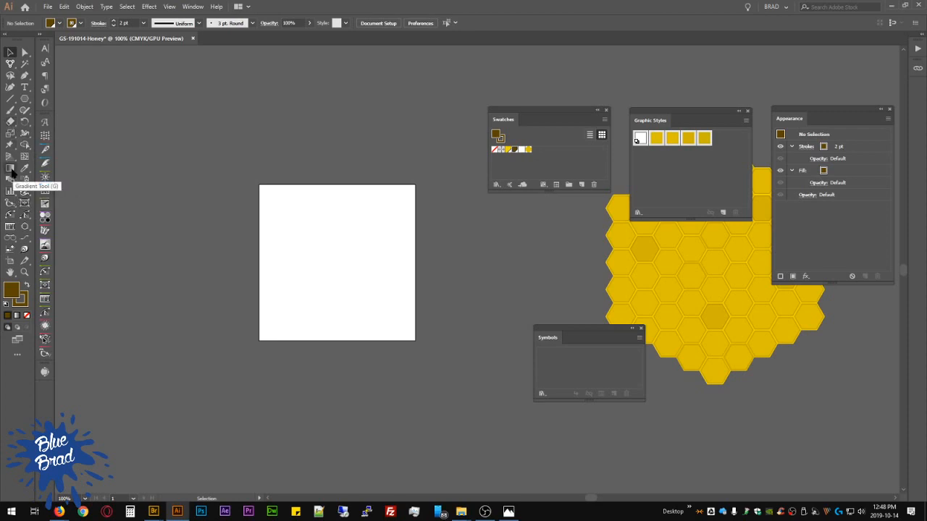
Step: Place the point text BLUEBRAD on the artboard and enlarge it to about 54 pt
left_click(24, 86)
left_click(292, 257)
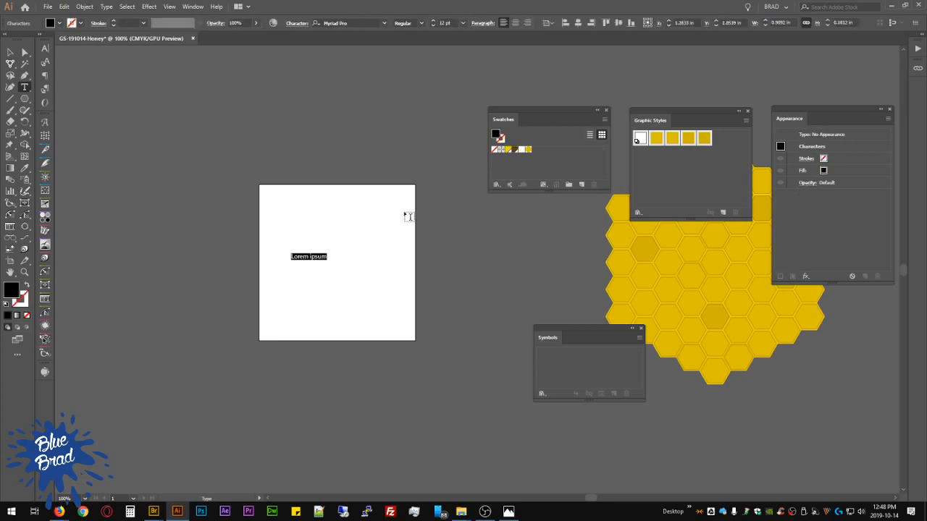
type("Bl")
left_click(10, 52)
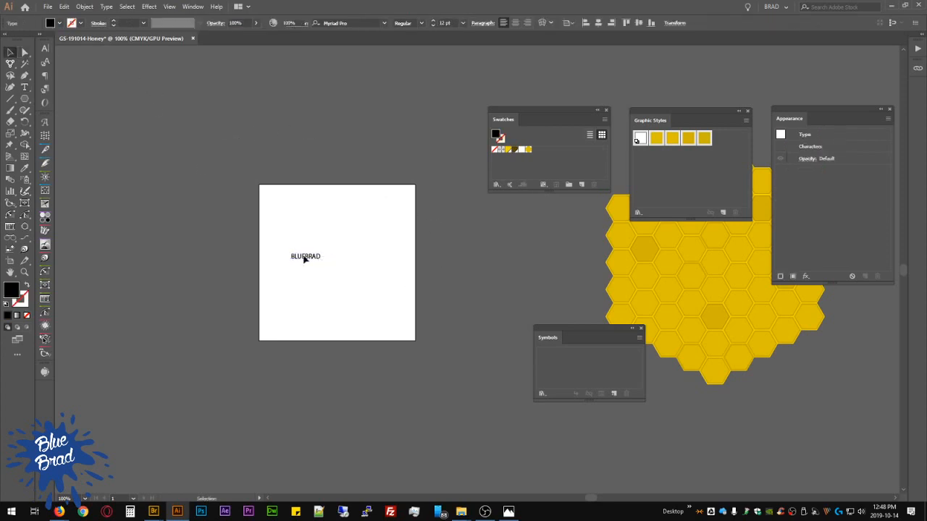
left_click(316, 258)
left_click_drag(321, 262, 392, 298)
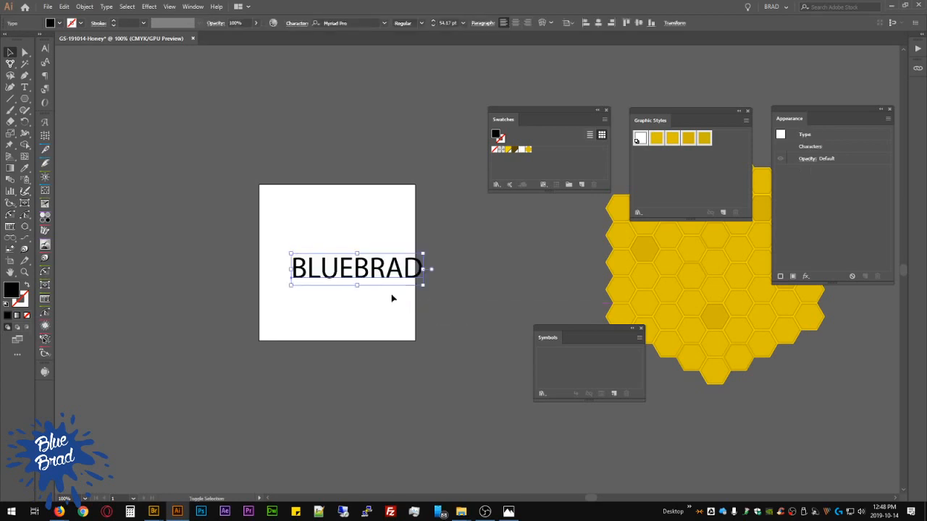
Step: Retype the letters after the initial B so the text reads BlueBrad
double_click(293, 269)
left_click_drag(293, 269, 497, 276)
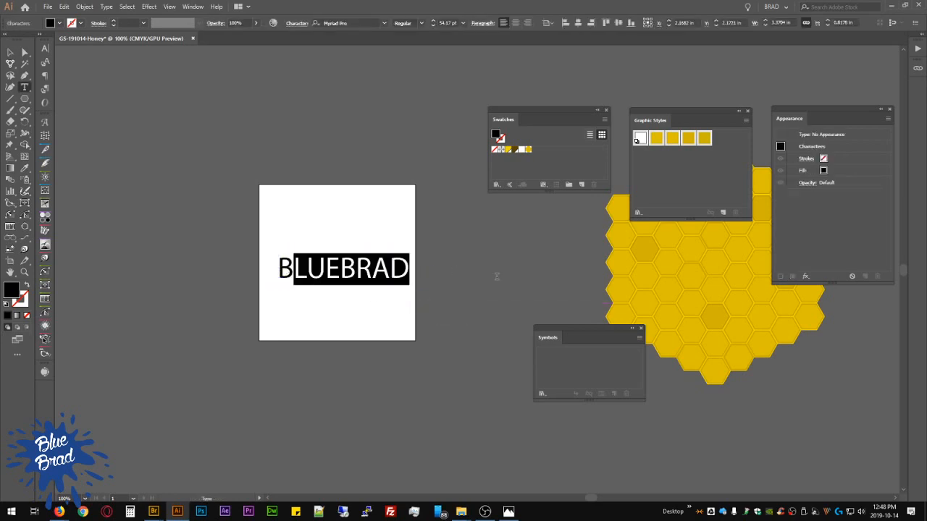
type("lue")
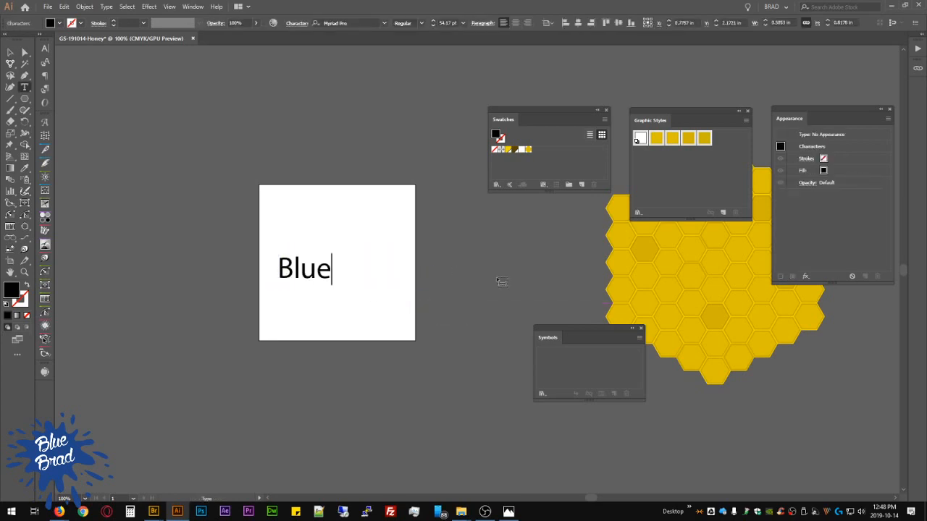
type("Brad")
left_click(10, 52)
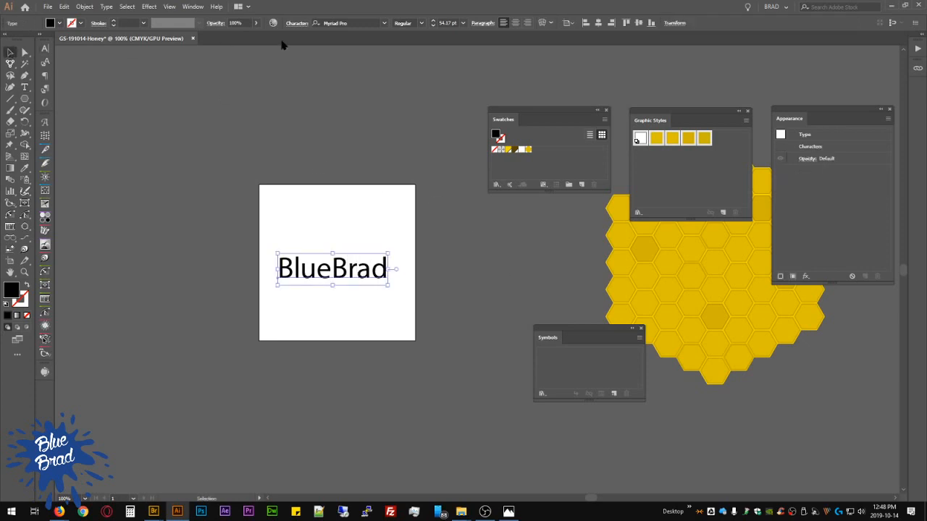
Step: Set the font of the BlueBrad text to Wolf in the City
left_click(343, 23)
key("BackSpace")
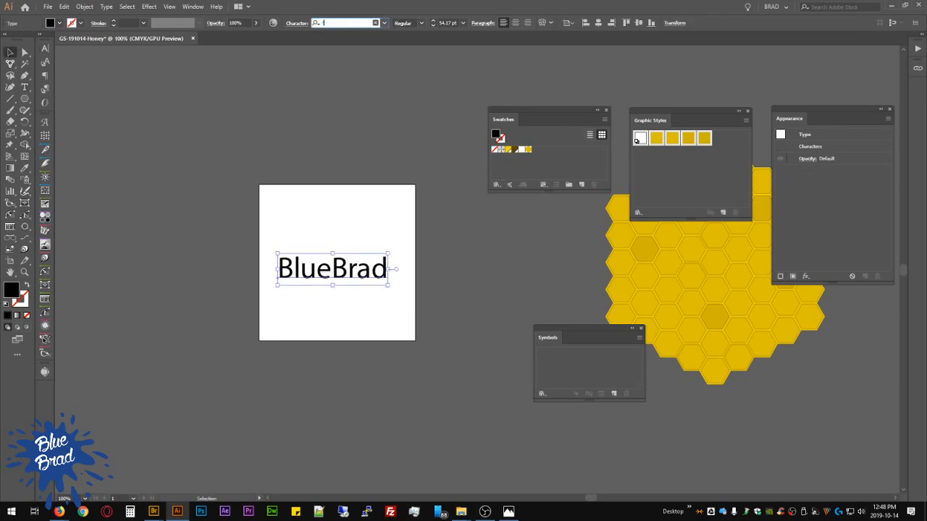
type("folg")
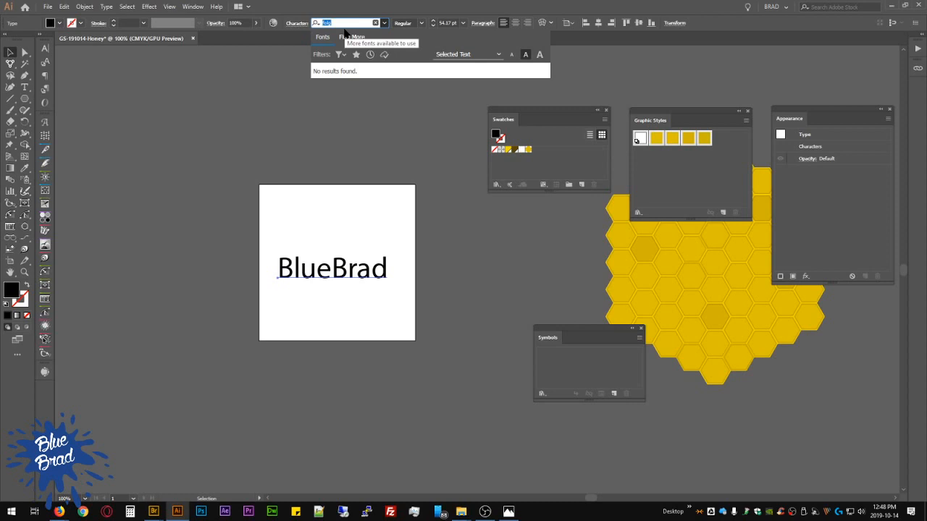
type("wolf")
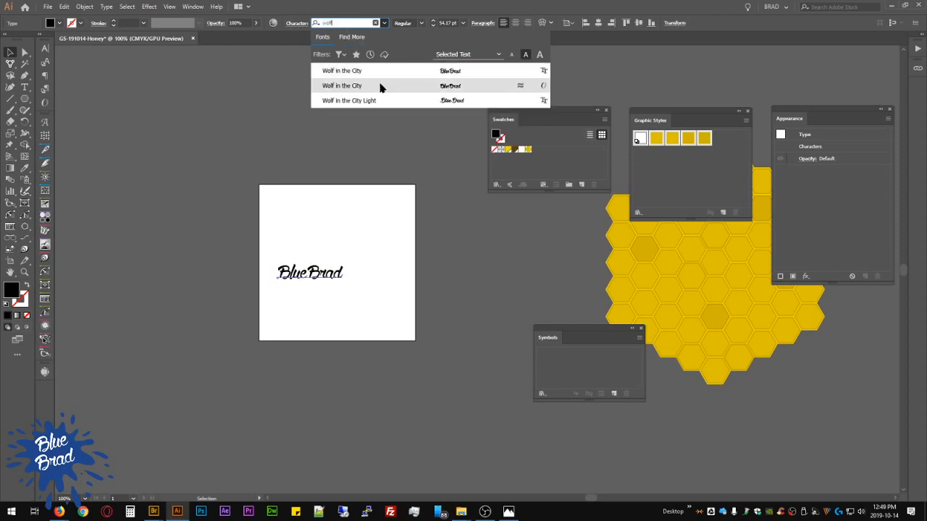
left_click(381, 86)
left_click(387, 149)
Step: Enlarge the BlueBrad text to about 103 pt
left_click(345, 283)
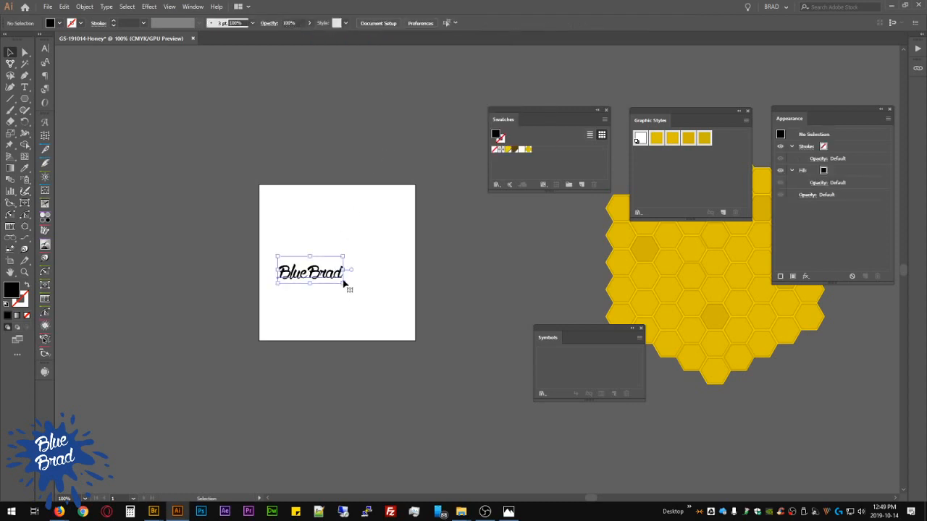
left_click_drag(345, 284, 403, 321)
scroll(369, 269, "up", 3)
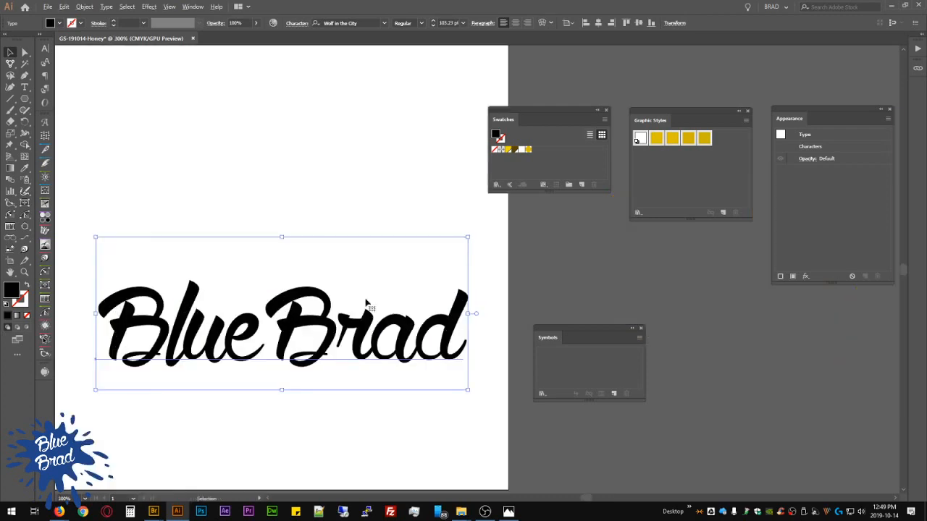
Step: Duplicate the BlueBrad text directly above the original and change the copy's wording to Honey
left_click_drag(346, 309, 350, 181)
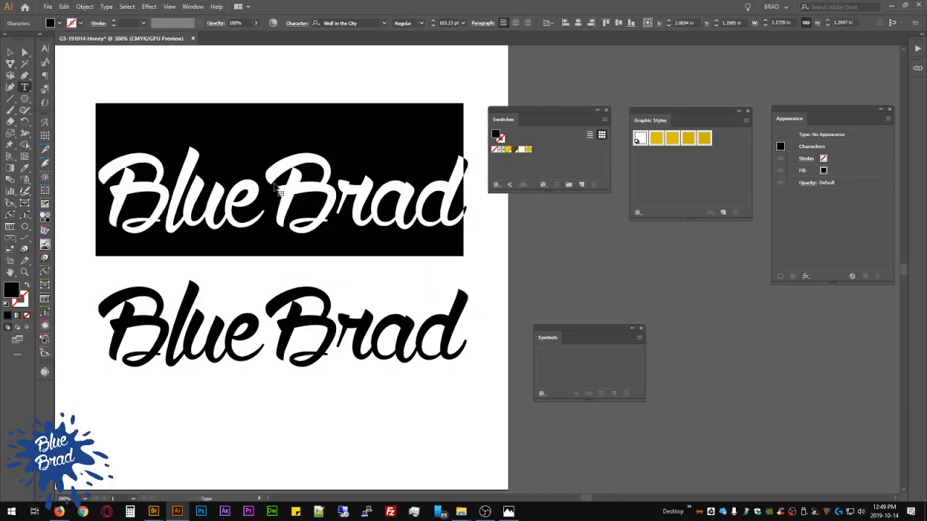
type("Honey")
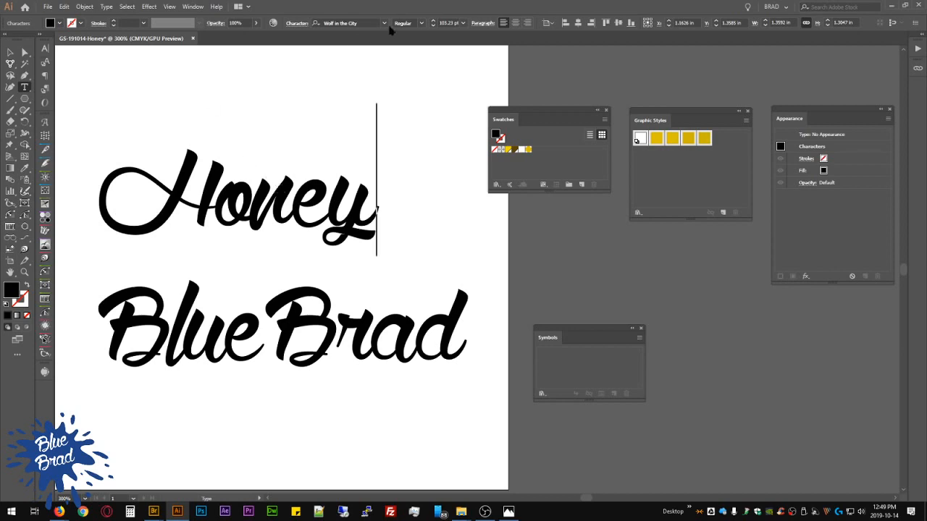
left_click(384, 24)
key("Escape")
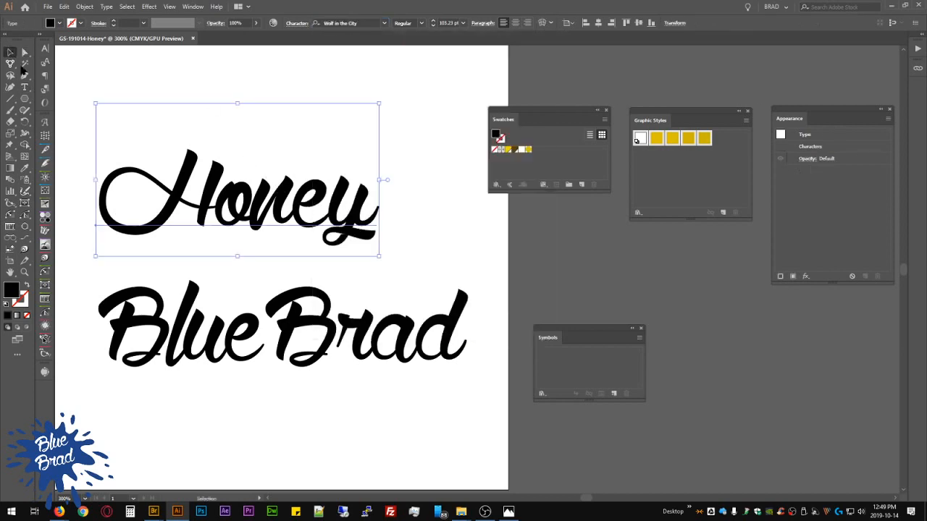
Step: Reapply the OpenType version of Wolf in the City to the Honey text
left_click(385, 24)
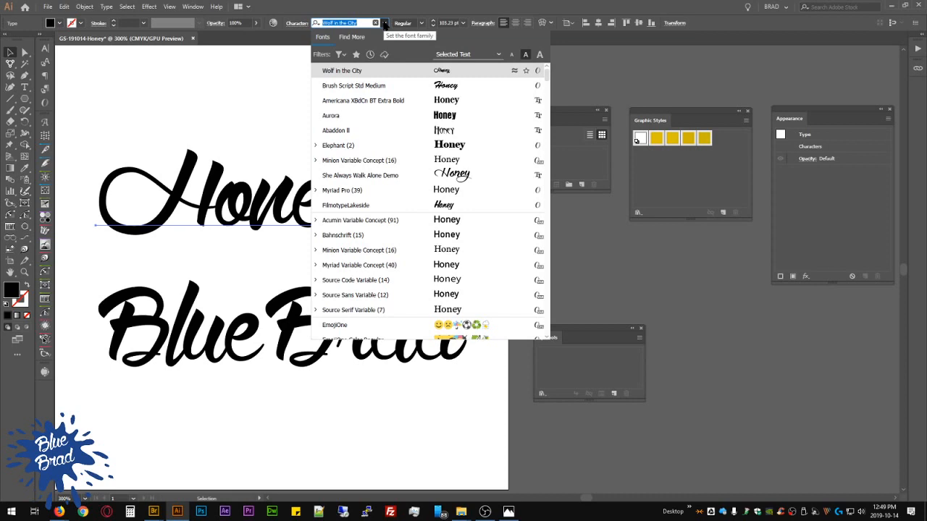
type("wolf")
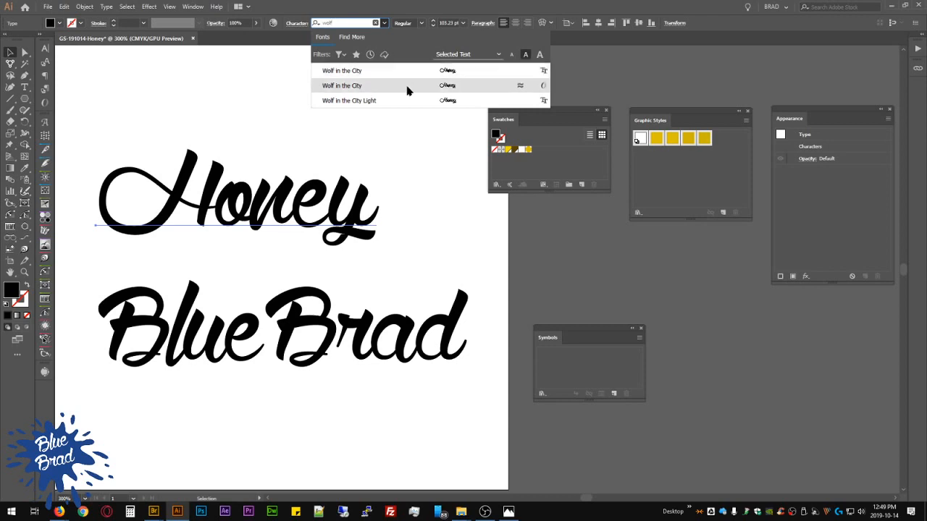
left_click(407, 87)
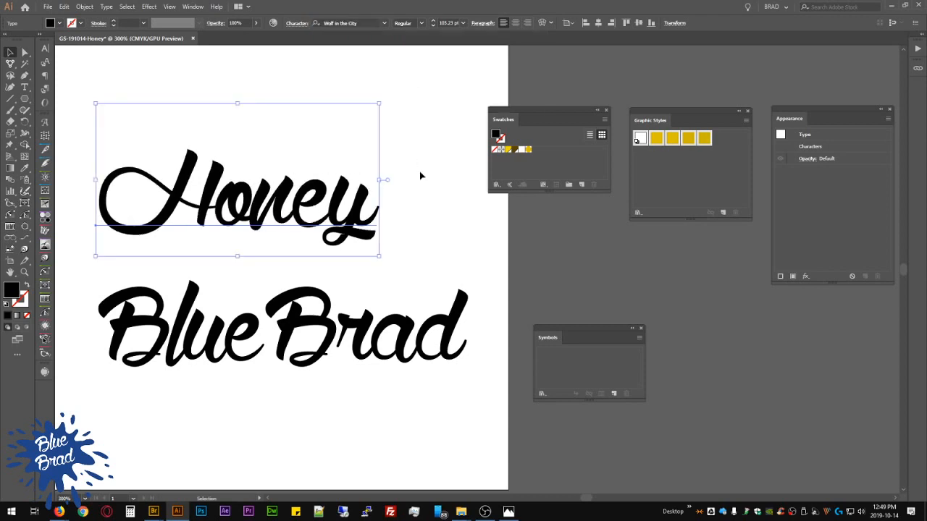
Step: Change the font of the BlueBrad text to Wolf in the City Light
left_click(420, 334)
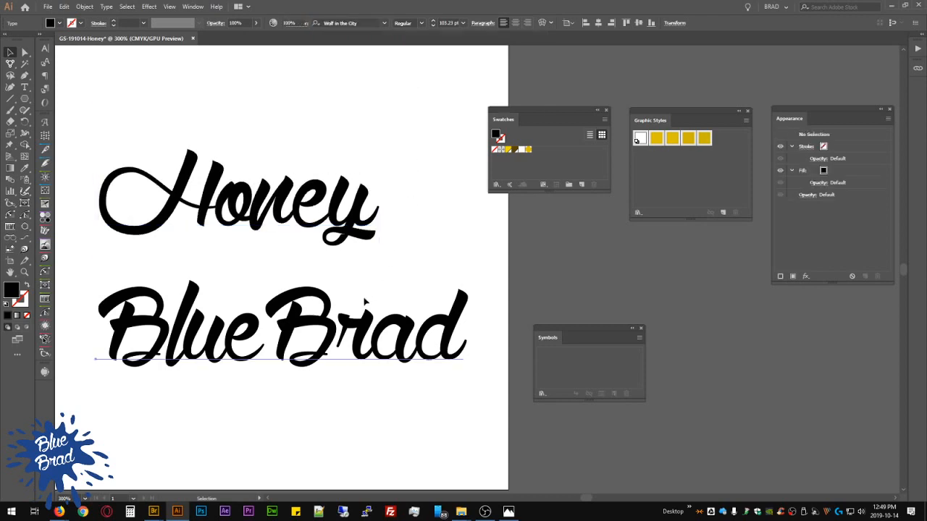
left_click(383, 24)
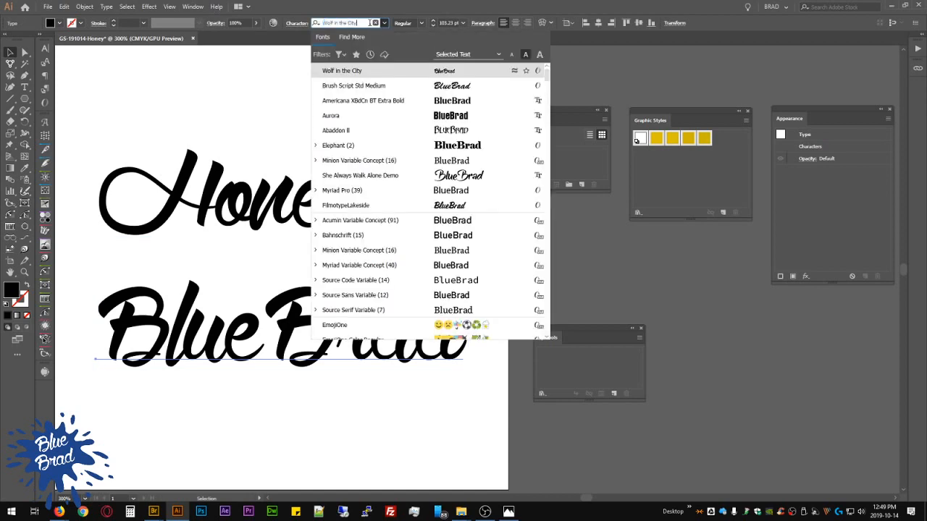
left_click(369, 23)
left_click(370, 71)
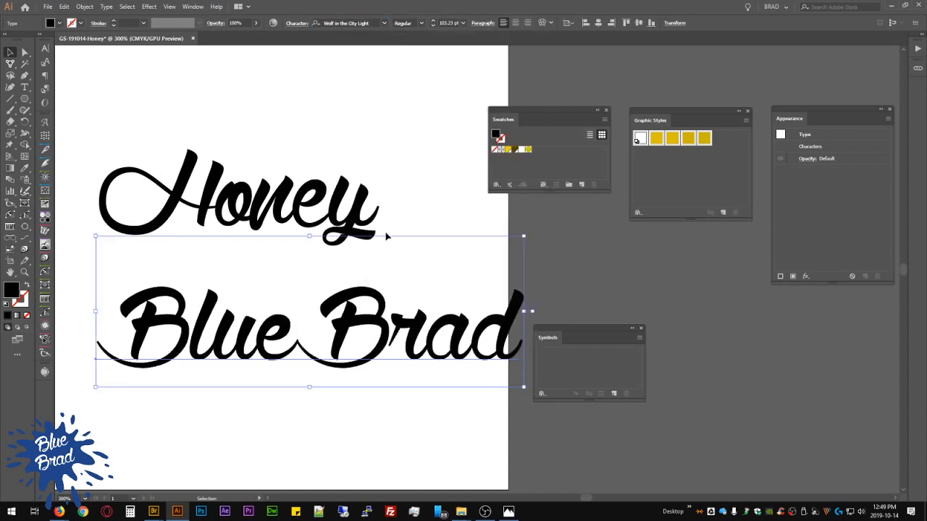
Step: Replace the second capital B with a lowercase b so the text reads Bluebrad
double_click(333, 326)
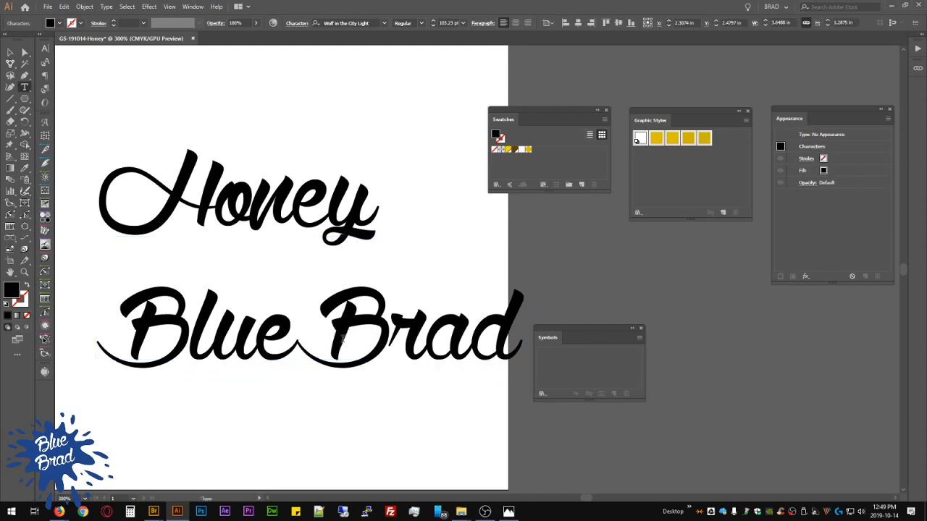
left_click_drag(310, 325, 372, 320)
type("b")
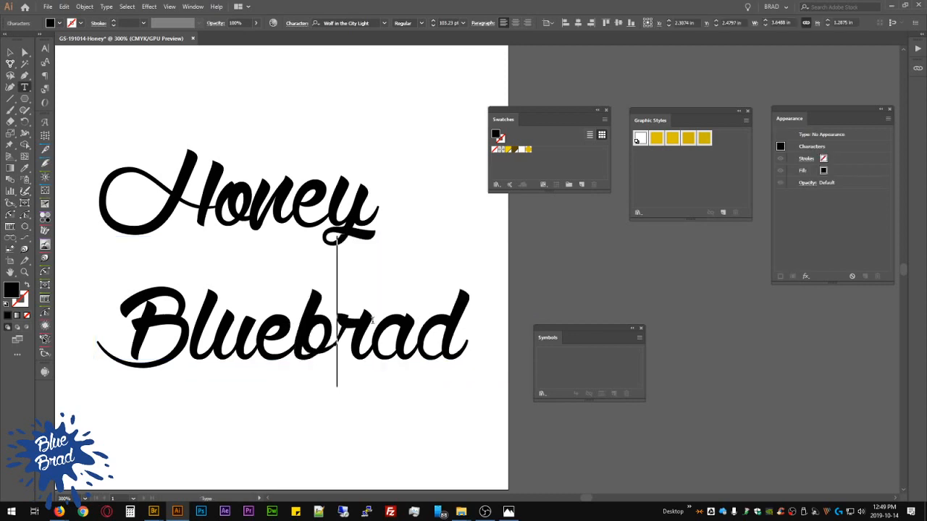
left_click(10, 52)
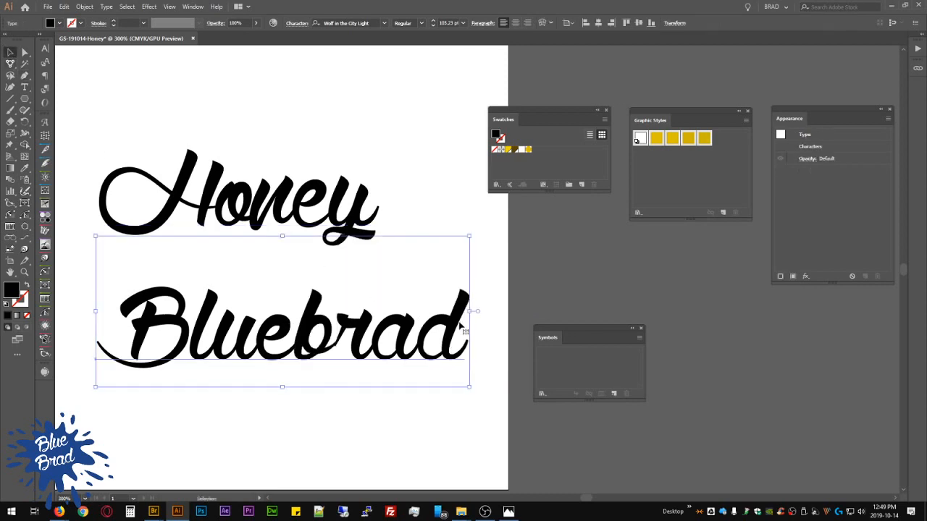
Step: Enlarge Honey across most of the artboard and shrink Bluebrad to about 59 pt, placing it just above the end of Honey
left_click_drag(469, 313, 338, 150)
left_click(406, 252)
scroll(407, 252, "down", 2)
left_click_drag(404, 255, 395, 274)
left_click_drag(418, 310, 326, 203)
left_click_drag(392, 270, 375, 284)
left_click(426, 333)
left_click(409, 226)
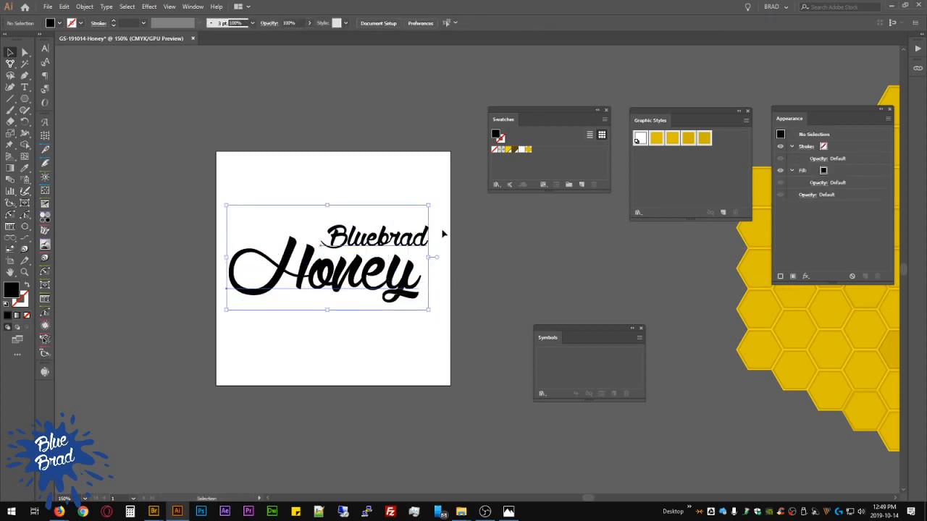
Step: Rotate both texts together counter-clockwise so they slope gently upward to the right
left_click_drag(433, 203, 357, 321)
left_click_drag(435, 205, 440, 179)
left_click(482, 319)
key("ctrl+plus")
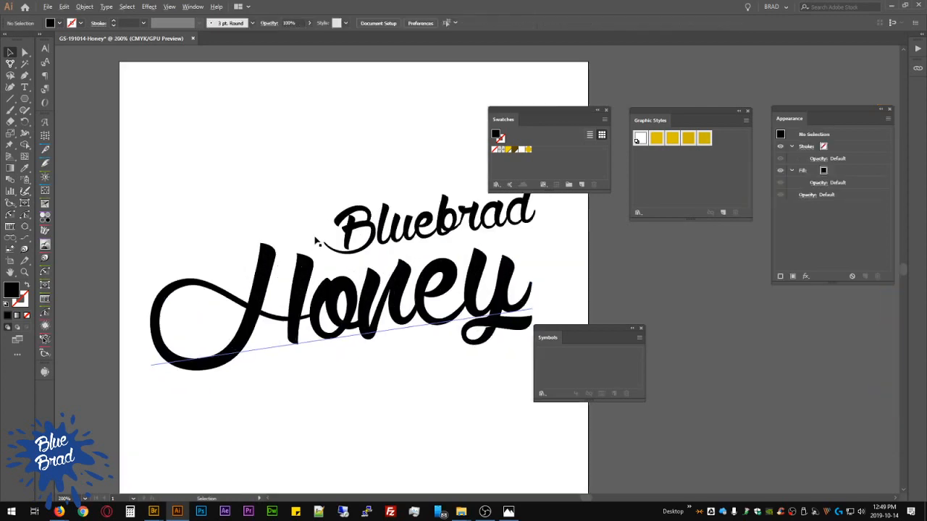
Step: Shrink the rotated Bluebrad text from its upper-right corner so it sits above the middle letters of Honey, and deselect
left_click(428, 213)
left_click_drag(549, 223, 494, 254)
left_click(475, 228)
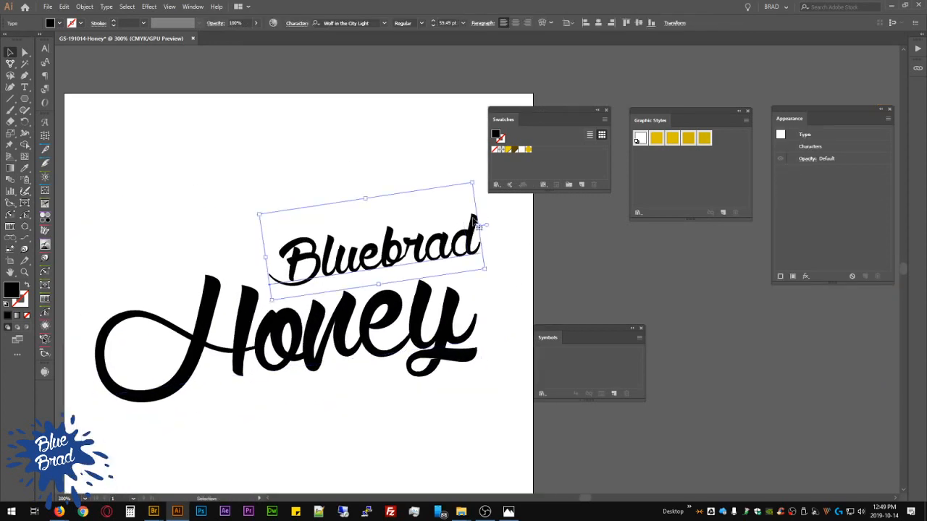
left_click_drag(471, 186, 411, 219)
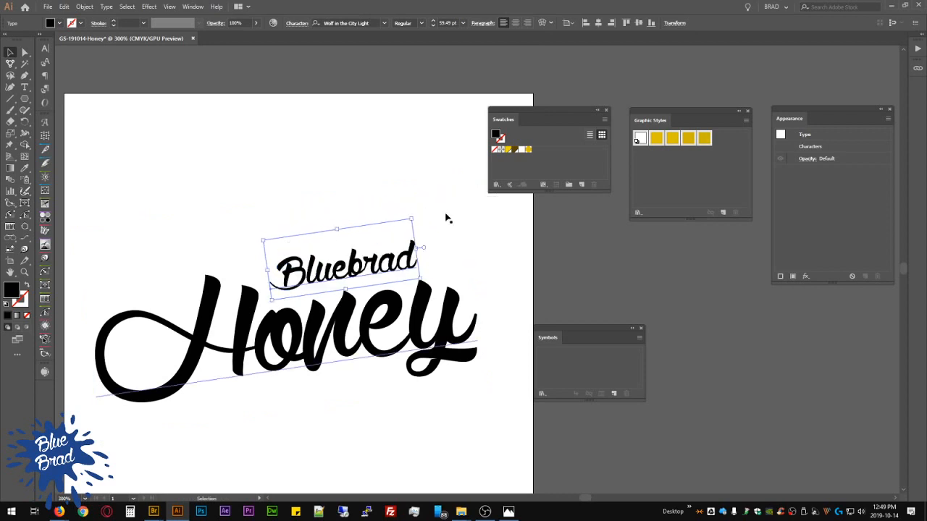
left_click(429, 251)
key("ctrl+minus")
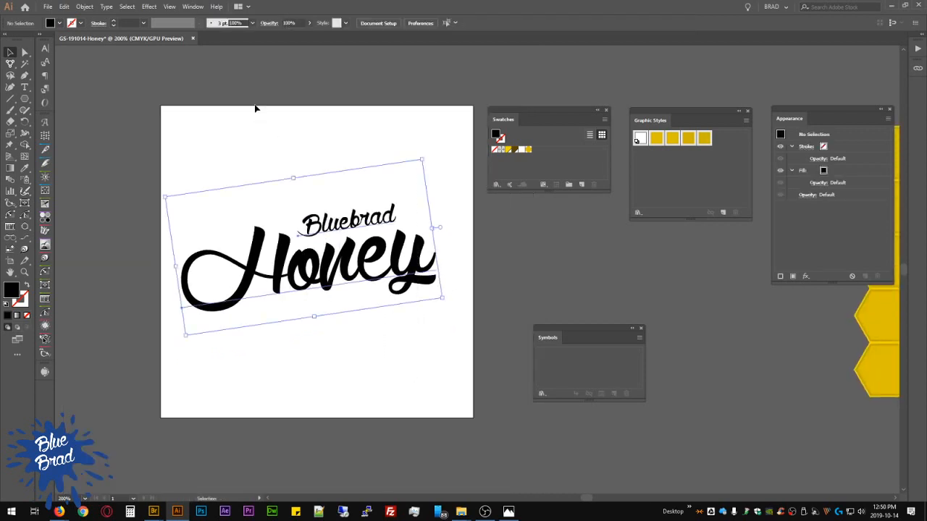
key("ctrl+g")
left_click(366, 331)
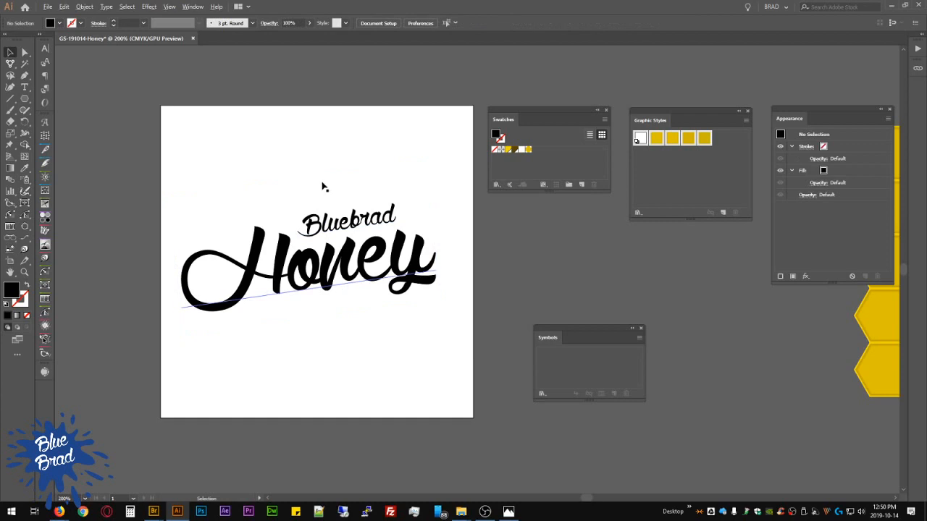
Step: Draw a black square about 0.79 in wide in the artboard's empty area below the Honey lettering's large loop
scroll(330, 186, "up", 1)
scroll(359, 229, "down", 2)
scroll(316, 290, "up", 2)
left_click_drag(320, 374, 323, 273)
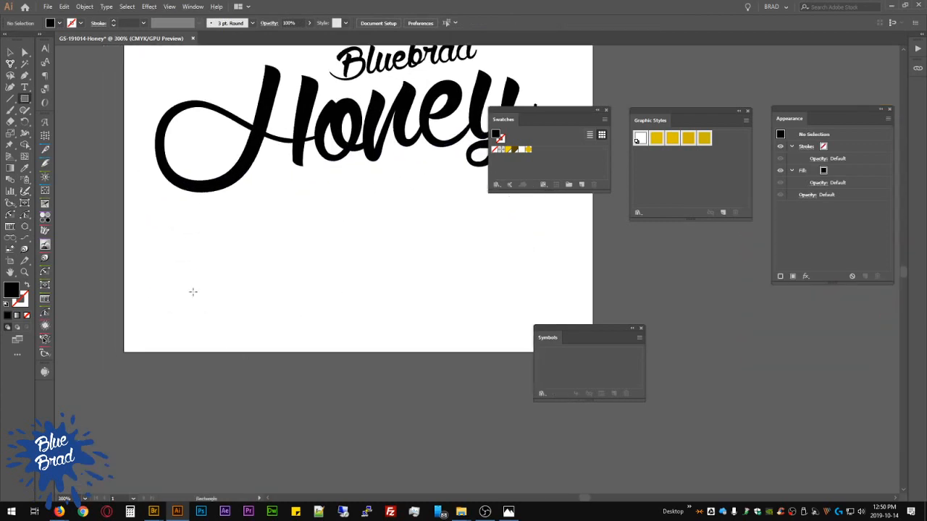
left_click_drag(156, 236, 249, 329)
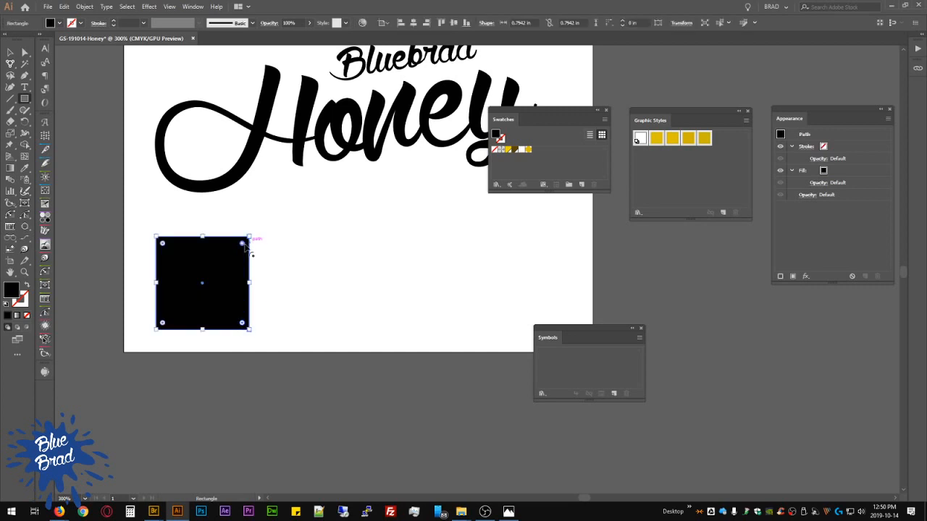
Step: Round only the square's upper-left corner with a radius of about 0.34 in
left_click_drag(243, 244, 263, 219)
left_click_drag(166, 244, 327, 262)
left_click(281, 269)
key("a")
left_click(156, 237)
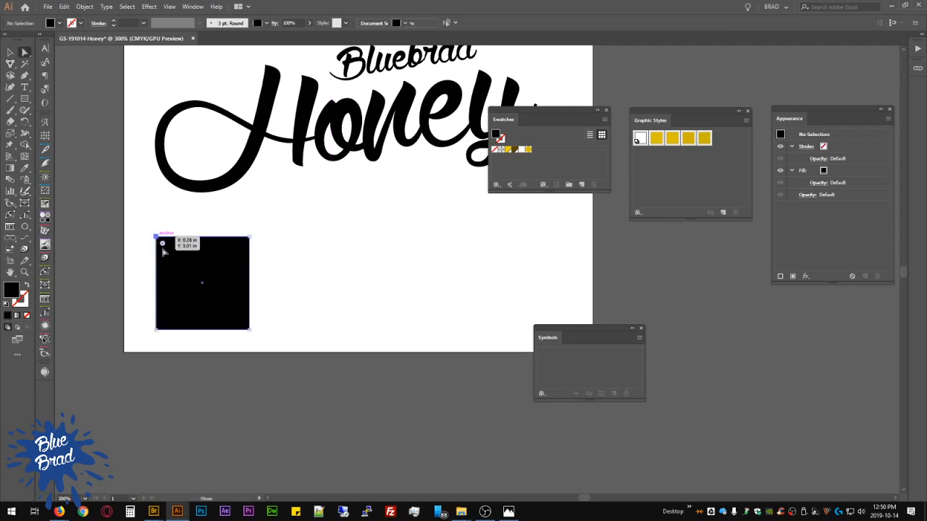
left_click_drag(165, 246, 201, 273)
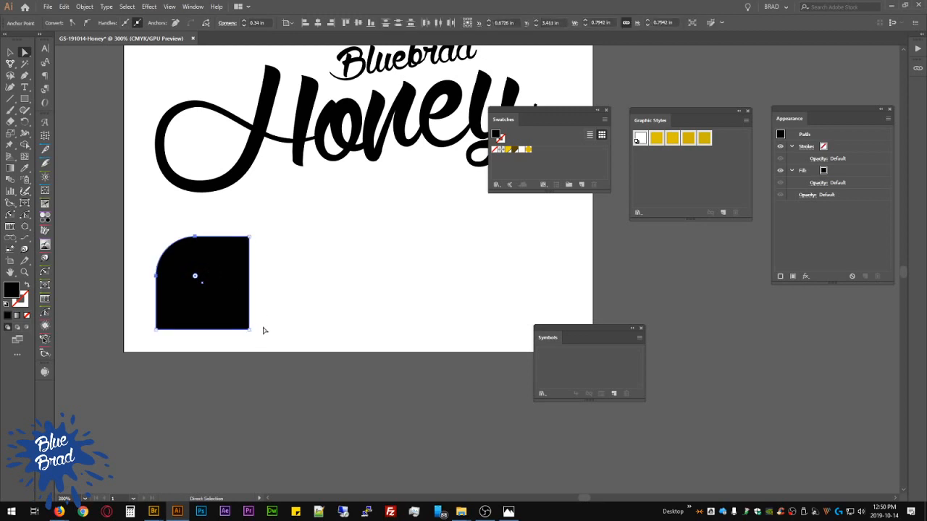
Step: Turn the square's lower-right corner into an inverted round corner with a radius of about 0.46 in, and deselect
left_click(249, 329)
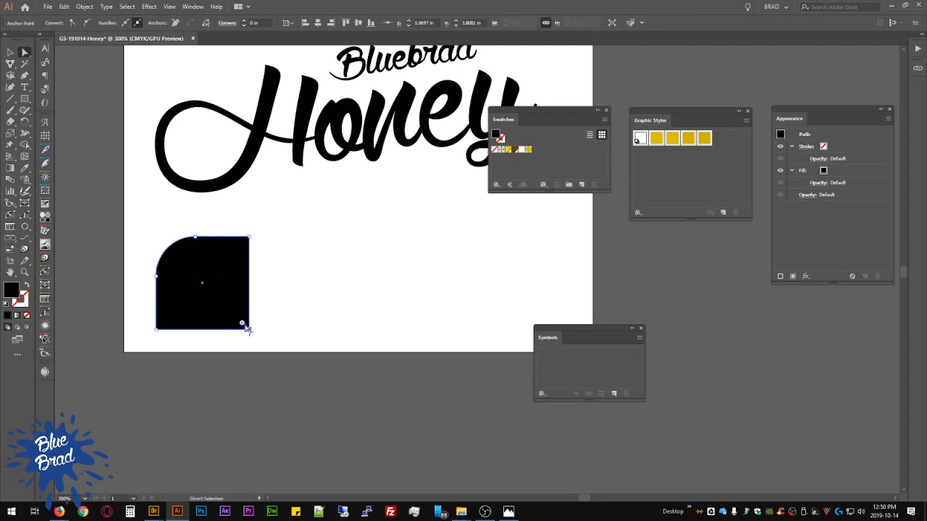
double_click(245, 327)
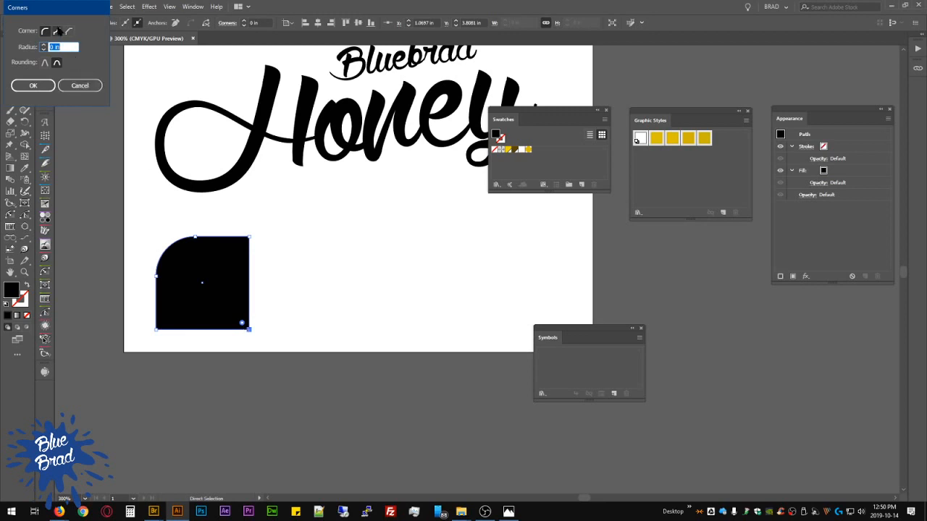
left_click(32, 85)
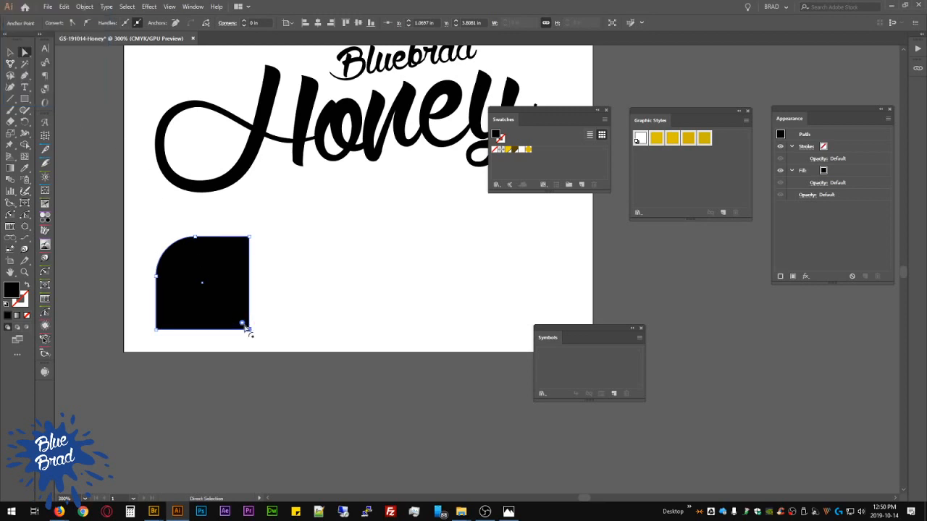
left_click_drag(245, 329, 219, 304)
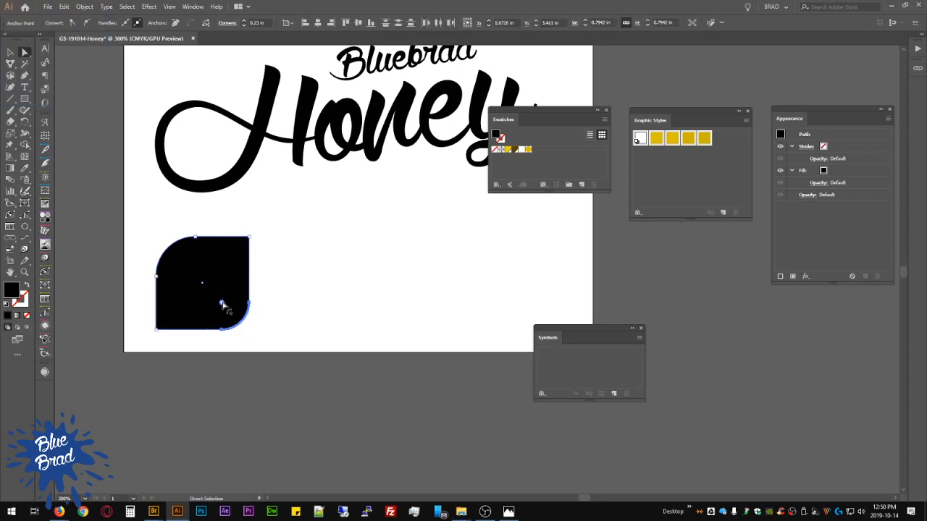
double_click(222, 302)
left_click(57, 31)
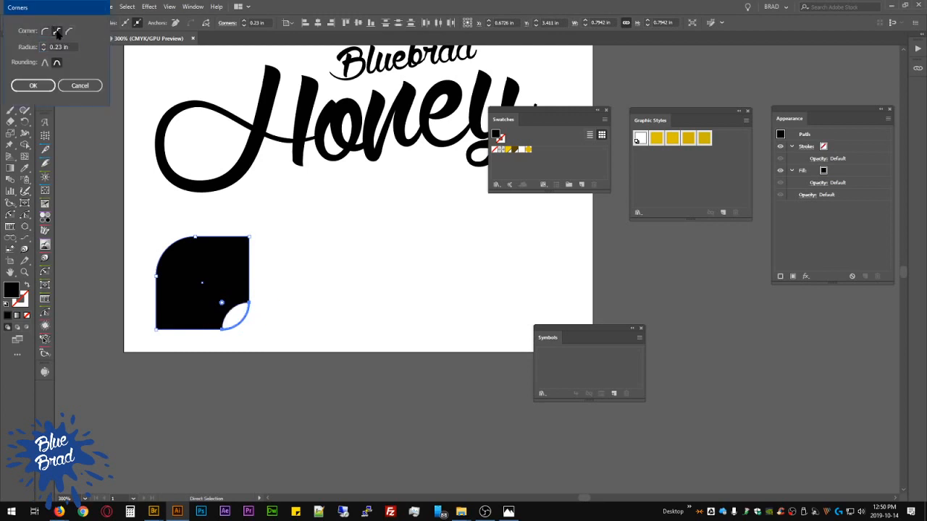
left_click(33, 86)
left_click_drag(222, 302, 193, 275)
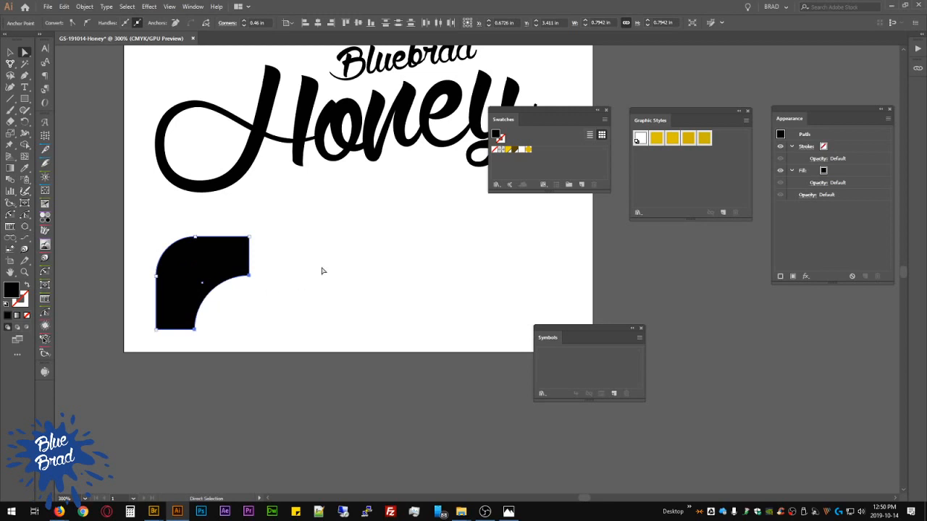
left_click(322, 271)
Step: Round the square's upper-right corner, change it to a chamfer corner, reduce its size slightly, and deselect
scroll(252, 266, "up", 1, "alt")
key("v")
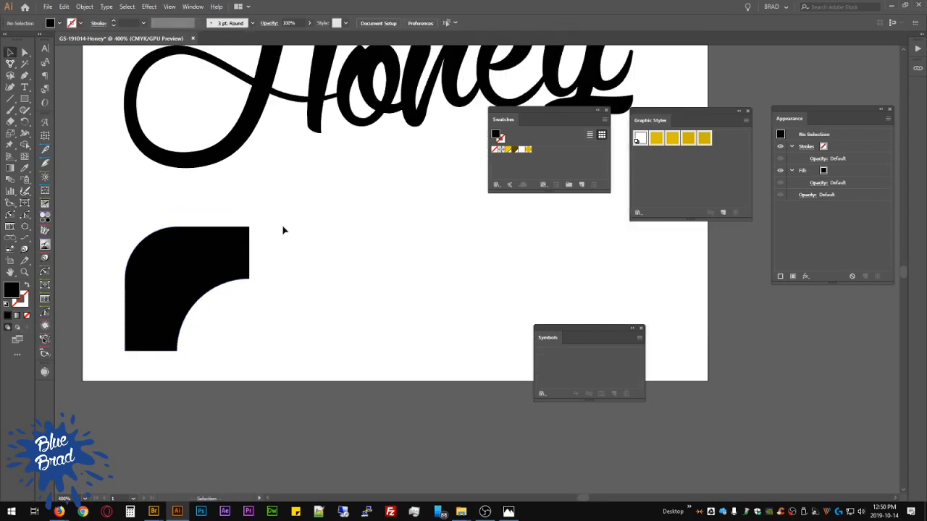
left_click(181, 246)
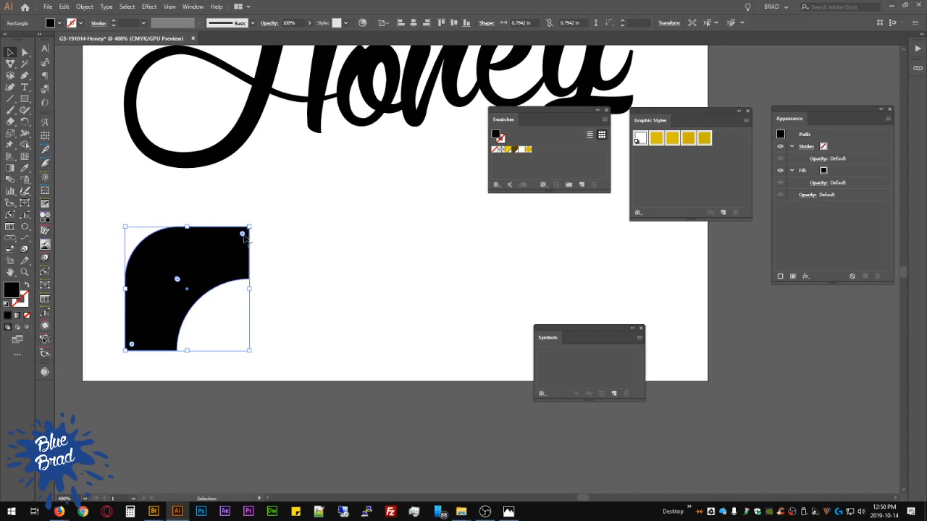
left_click_drag(242, 235, 215, 260)
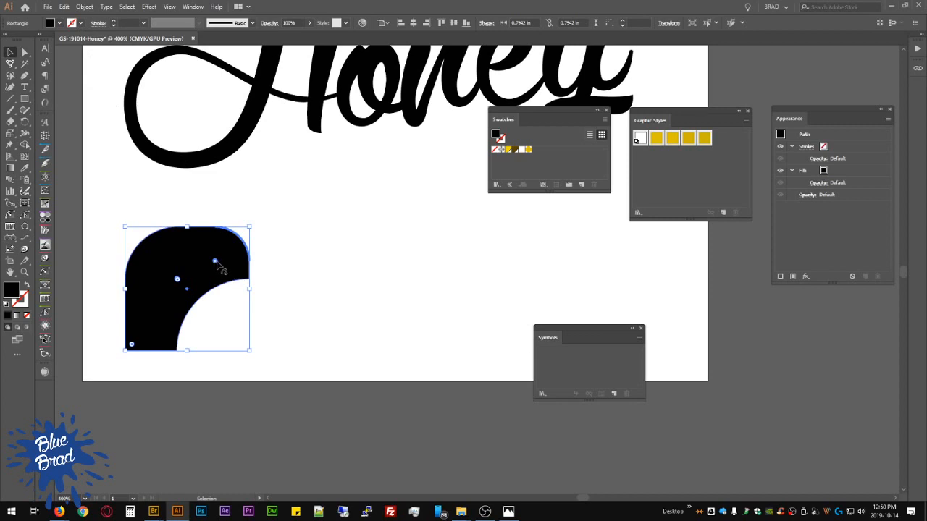
double_click(215, 261)
left_click(69, 32)
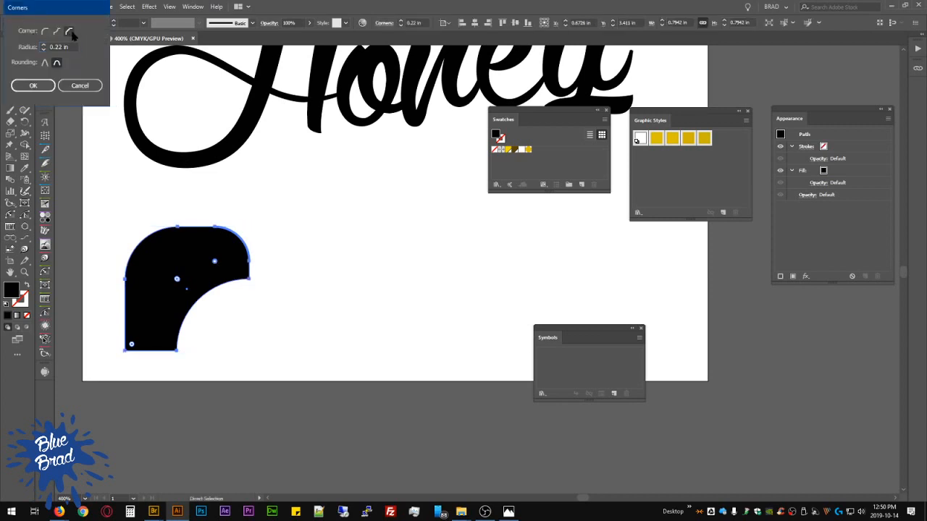
left_click(33, 86)
left_click_drag(216, 263, 230, 249)
left_click(324, 301)
scroll(323, 301, "down", 3)
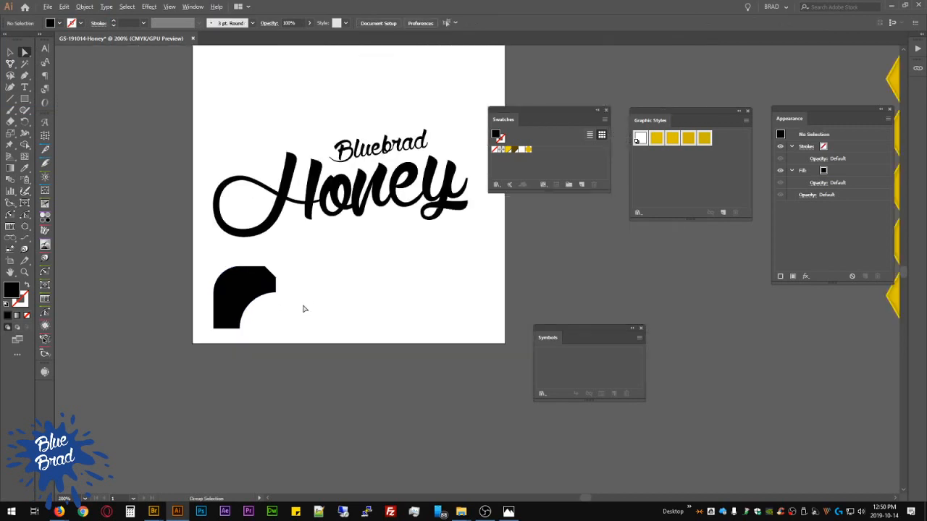
key("v")
scroll(296, 294, "up", 3)
left_click(182, 272)
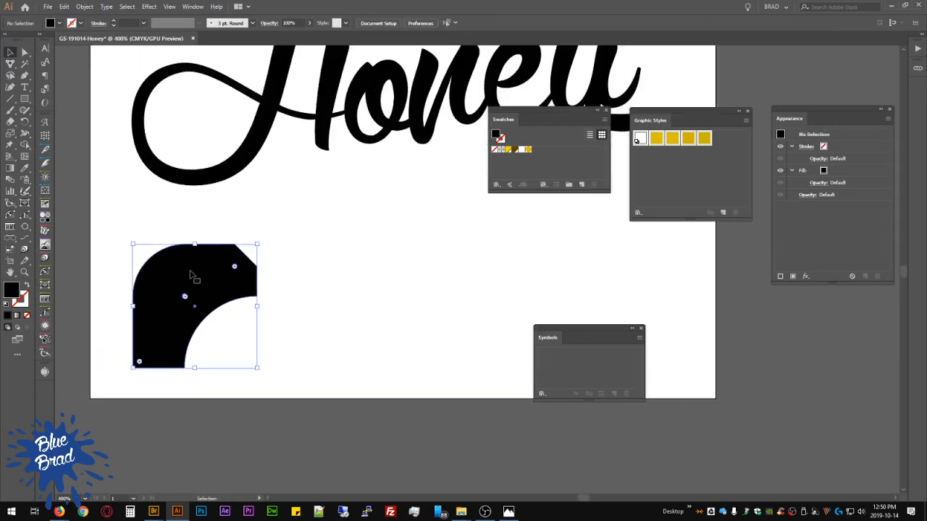
left_click(346, 251)
scroll(343, 250, "down", 2)
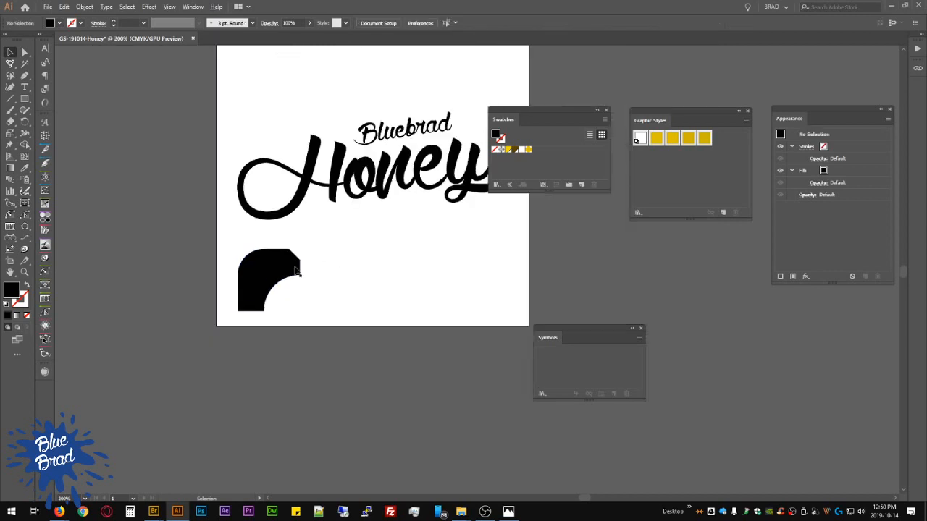
Step: Duplicate the custom-cornered shape across the bottom of the artboard to make a row of four, and deselect
left_click_drag(279, 271, 485, 276)
left_click(581, 268)
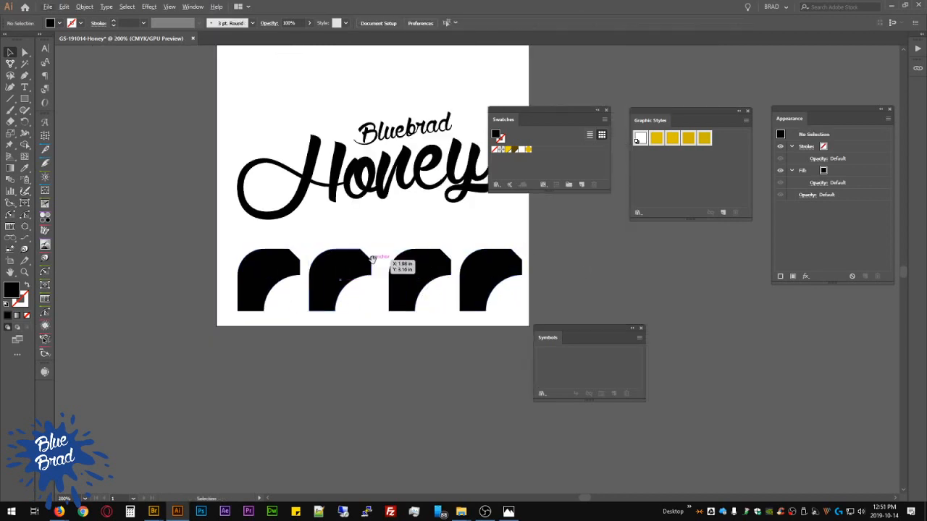
left_click_drag(399, 249, 333, 297)
left_click_drag(428, 263, 433, 302)
left_click(369, 219)
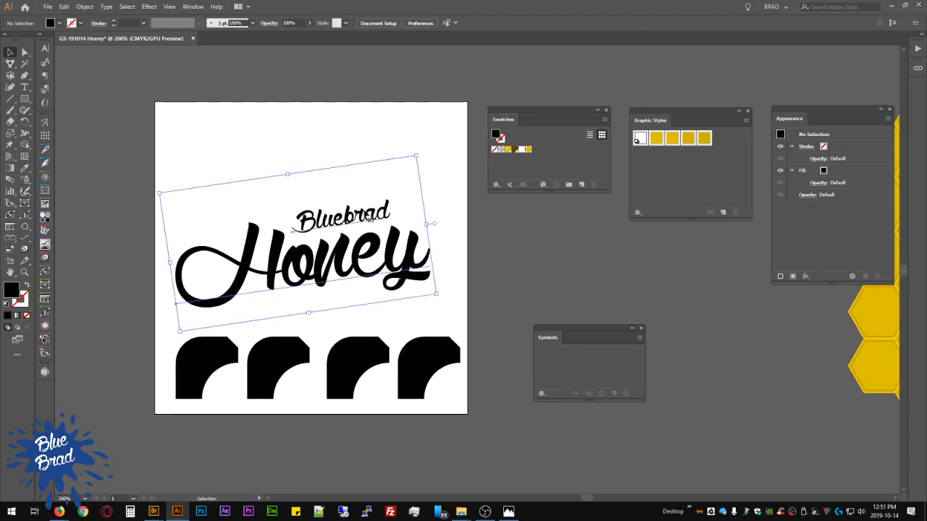
left_click(493, 275)
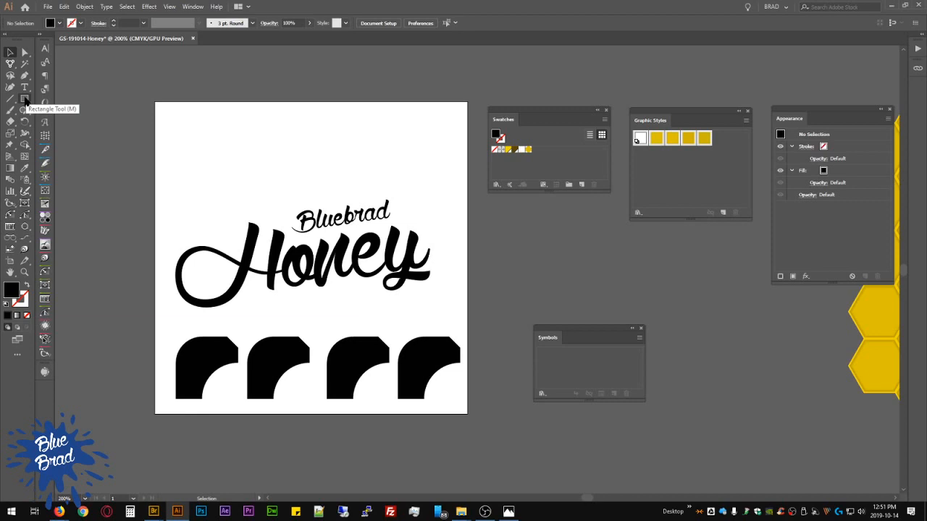
Step: Draw a black circle about 0.33 in across in the empty upper-left area of the artboard, above the lettering
key("a")
key("p")
scroll(155, 129, "up", 2)
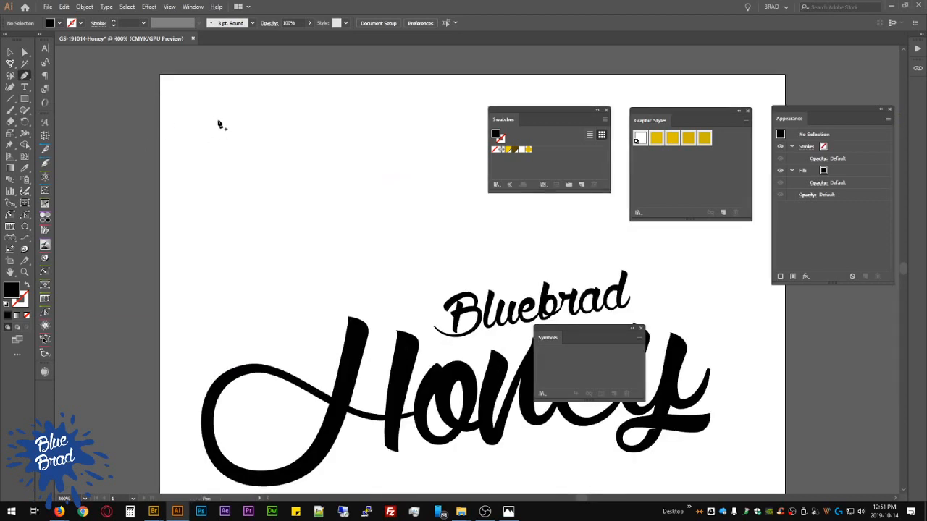
key("l")
mouse_move(270, 119)
left_mouse_down()
mouse_move(296, 144)
mouse_move(274, 196)
left_mouse_up()
key("v")
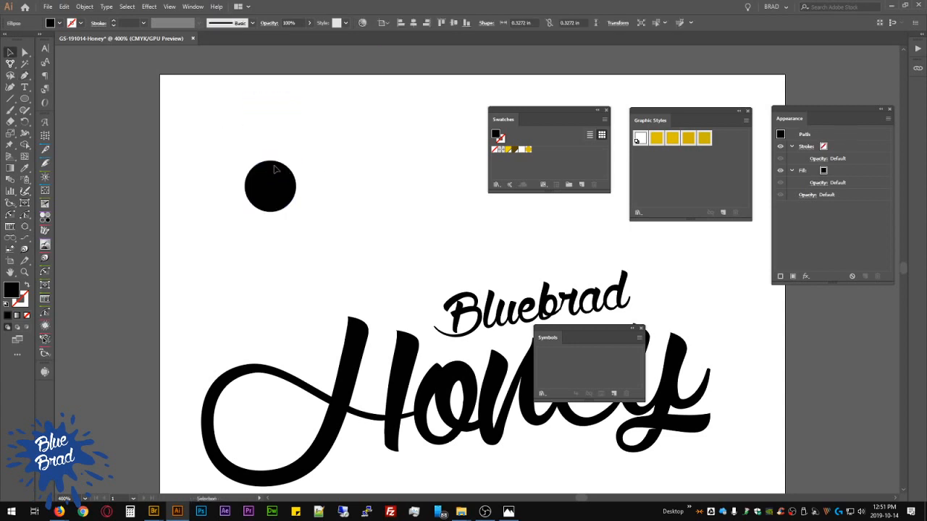
Step: Pull the circle's top anchor point straight up to stretch it into a tall drip shape, and deselect
key("a")
left_click(270, 160)
left_click_drag(270, 161, 270, 99)
key("v")
left_click(326, 135)
Step: Place a copy of the drip just right of the original and lower the copy's top anchor to shorten it
left_click_drag(273, 181, 341, 182)
key("a")
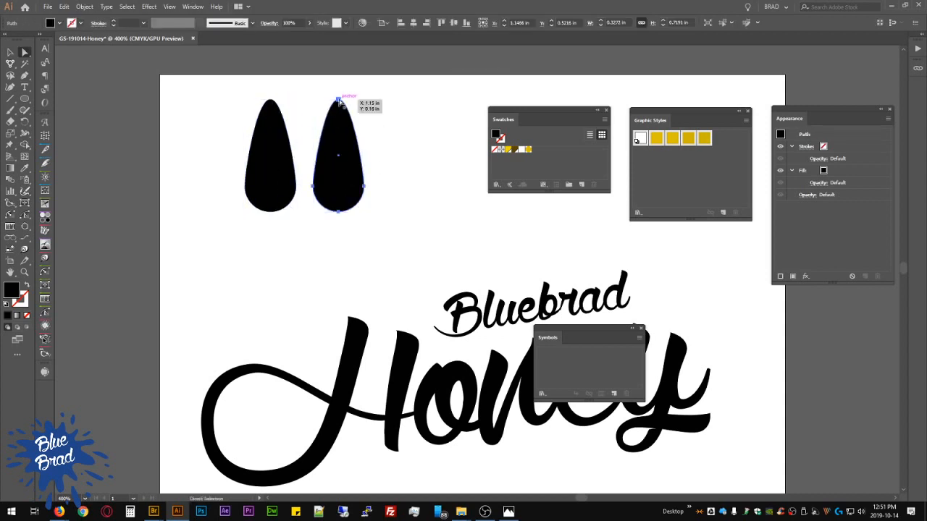
left_click_drag(338, 100, 339, 136)
key("v")
left_click(396, 147)
Step: Duplicate the short drip, turn the copy upside down, and overlap their tips to form a figure-eight shape
left_click(354, 172)
left_click_drag(354, 172, 354, 141)
left_click_drag(368, 106, 319, 188)
left_click_drag(341, 119, 340, 96)
left_click(416, 141)
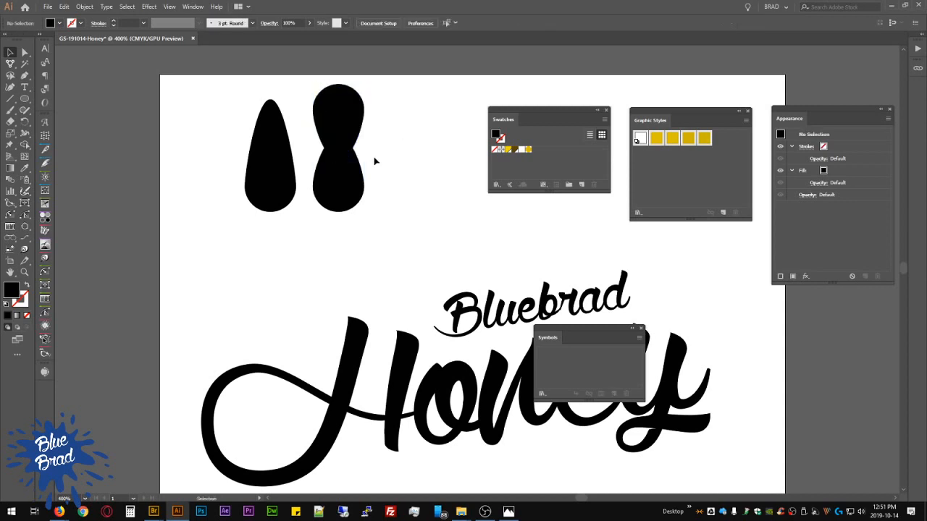
Step: Unite the two overlapping drips into a single figure-eight shape
scroll(379, 165, "up", 2)
left_click_drag(395, 182, 286, 130)
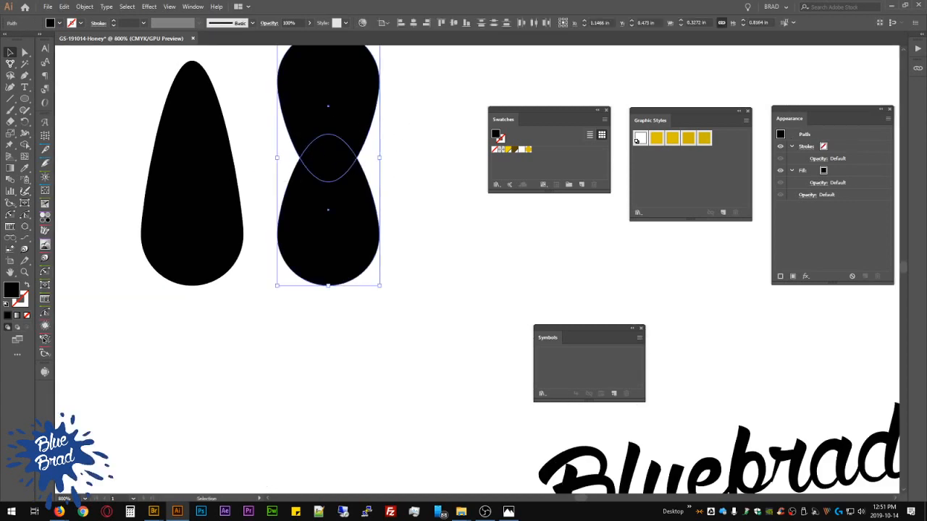
key("ctrl+4")
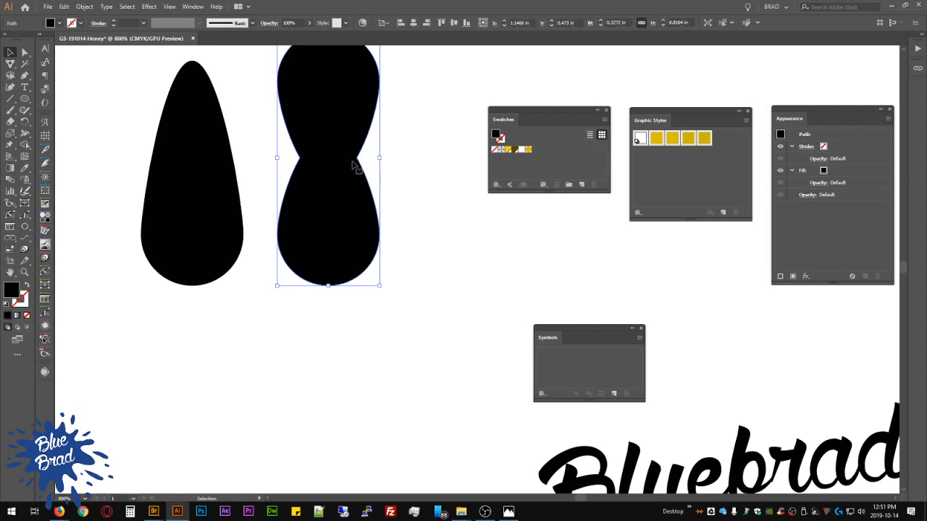
key("p")
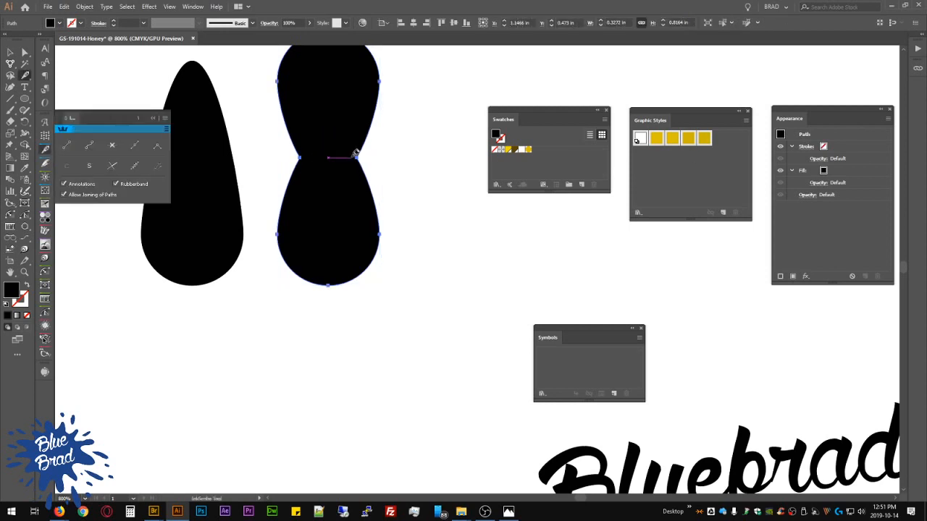
left_click(358, 157)
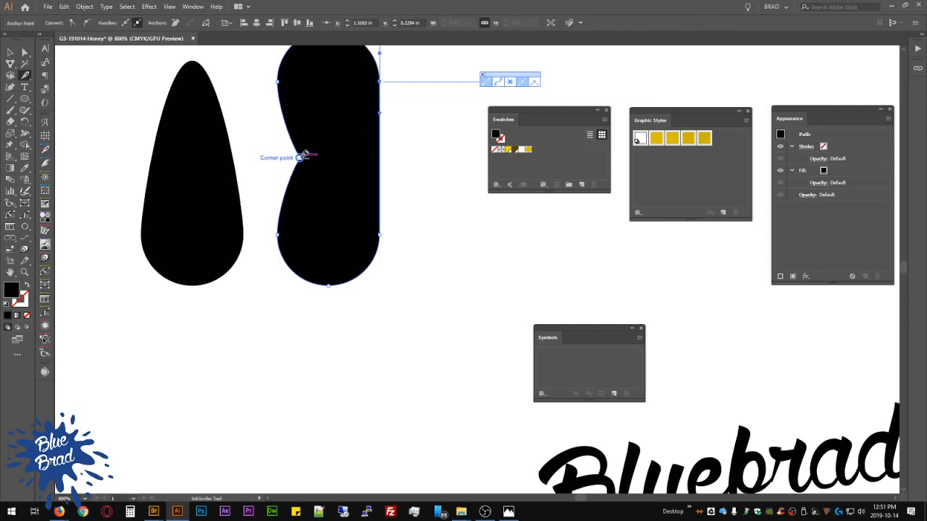
left_click(300, 157)
left_click_drag(277, 159, 311, 197)
key("ctrl+z")
key("ctrl+z")
key("ctrl+z")
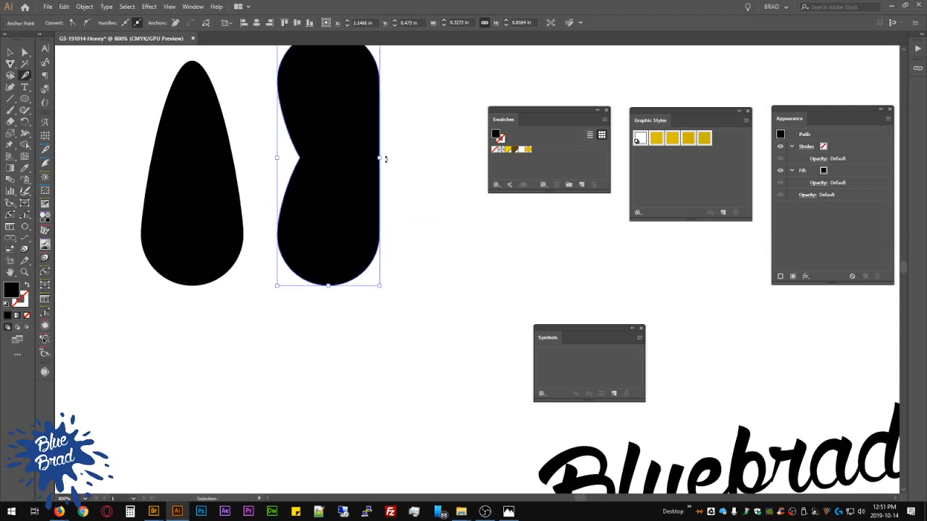
key("ctrl+z")
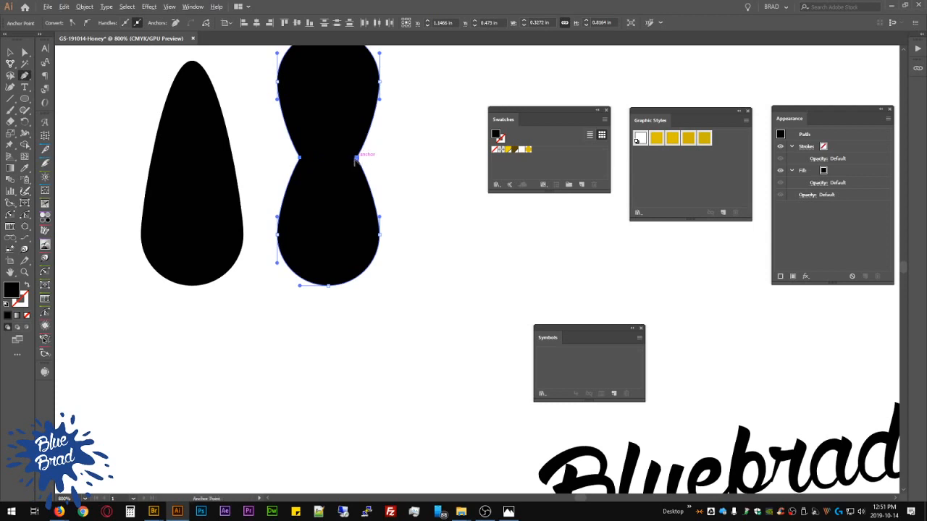
Step: Convert both anchor points at the figure-eight's waist to smooth points with vertical handles so its sides curve evenly, and deselect
left_click(357, 158)
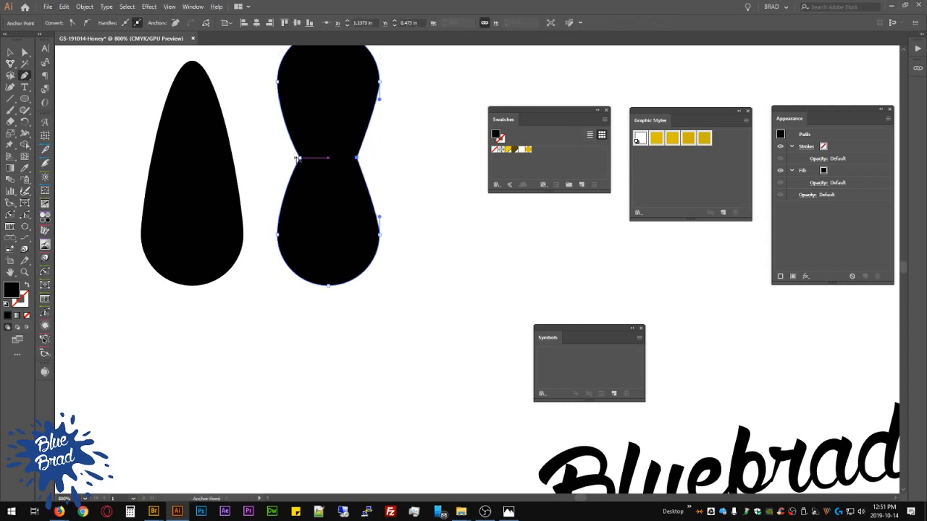
left_click(300, 158)
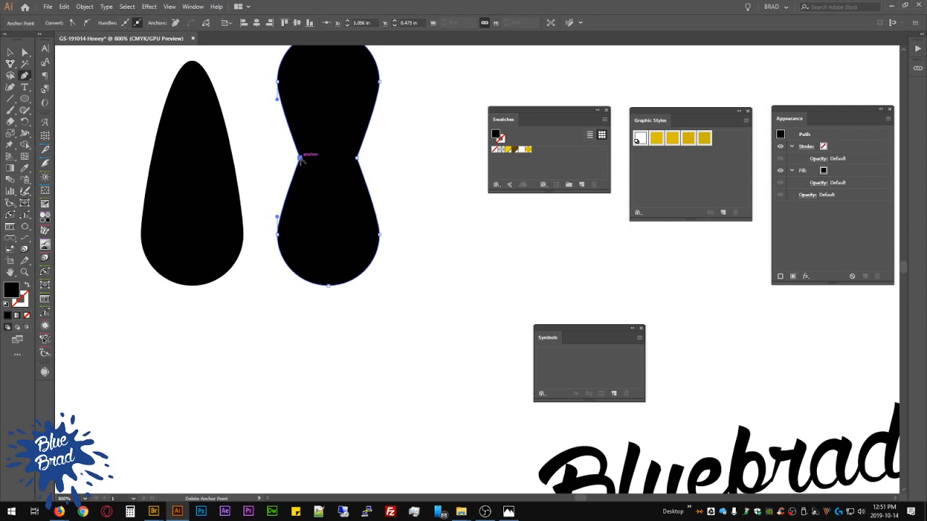
left_click_drag(300, 158, 300, 194)
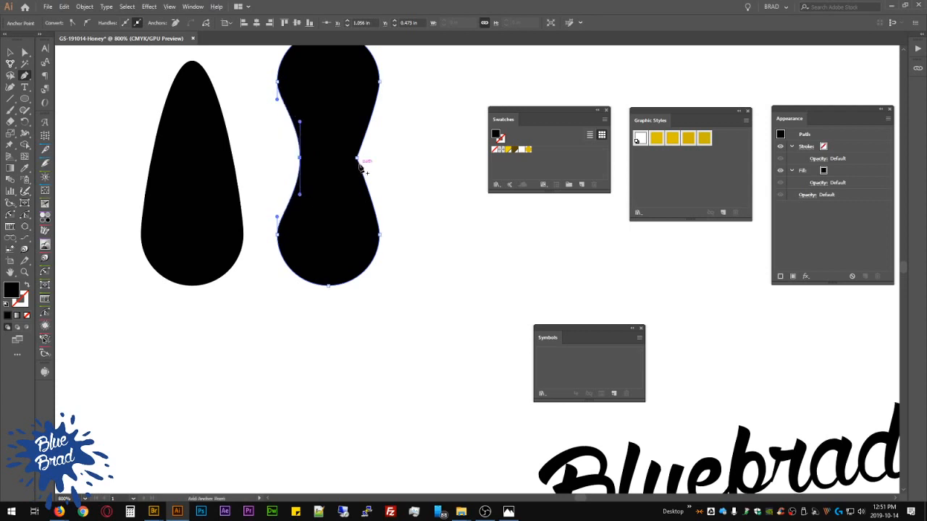
left_click_drag(356, 158, 356, 197)
key("v")
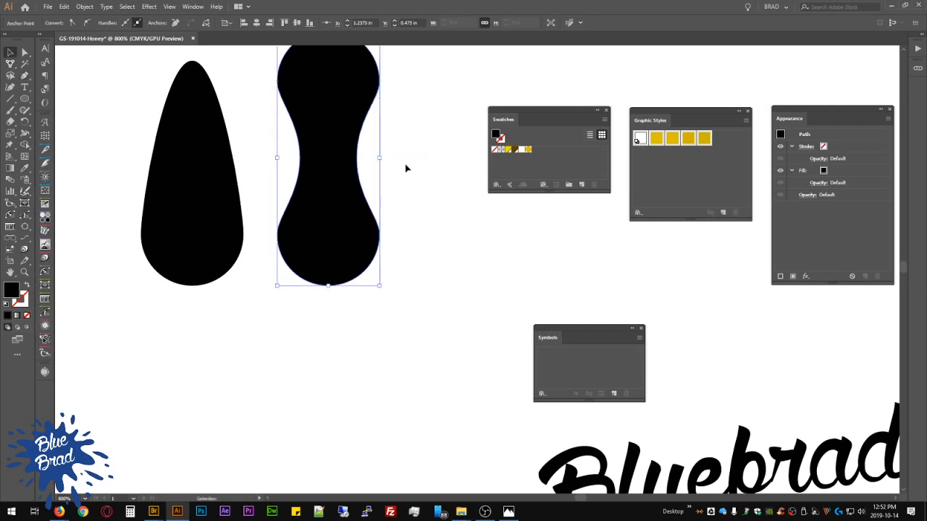
left_click(405, 166)
scroll(428, 162, "down", 2)
left_click_drag(430, 164, 285, 228)
left_click(296, 221)
left_click(393, 260)
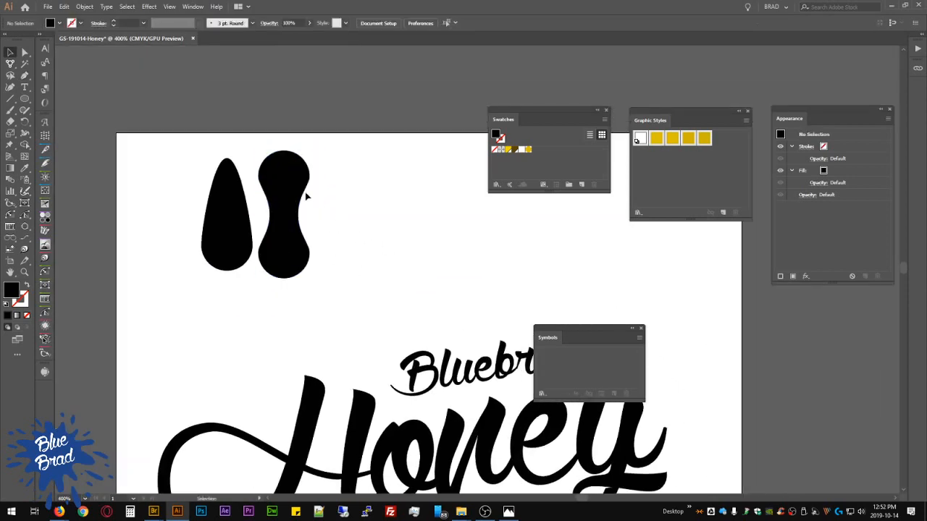
Step: Stretch the figure-eight vertically into a long shape by spreading its end and waist anchors apart, keeping both halves symmetrical, and deselect
key("a")
left_click_drag(256, 218, 284, 286)
left_click(284, 278)
left_click_drag(348, 310, 335, 177)
key("ctrl+z")
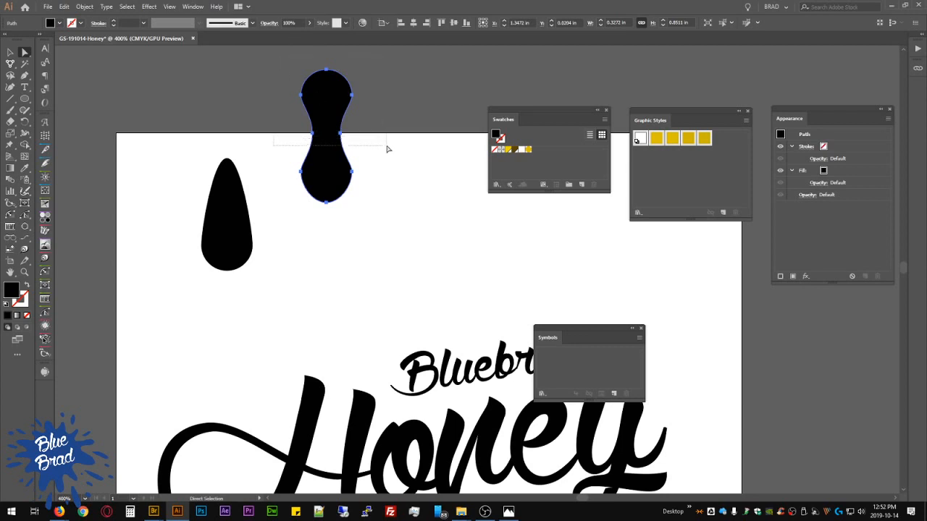
left_click_drag(386, 145, 389, 146)
left_click_drag(389, 136, 360, 236)
left_click_drag(295, 204, 296, 145)
left_click_drag(313, 177, 314, 119)
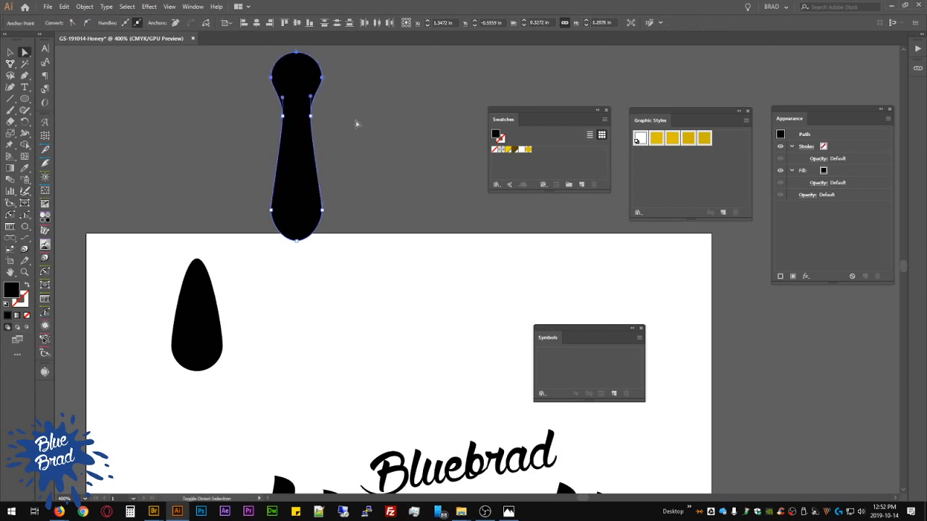
mouse_move(324, 79)
left_mouse_down()
mouse_move(326, 36)
mouse_move(324, 75)
left_mouse_up()
left_click(345, 114)
Step: Move the stretched shape just right of the teardrop and scale it proportionally to half size so its height roughly matches the teardrop's
key("v")
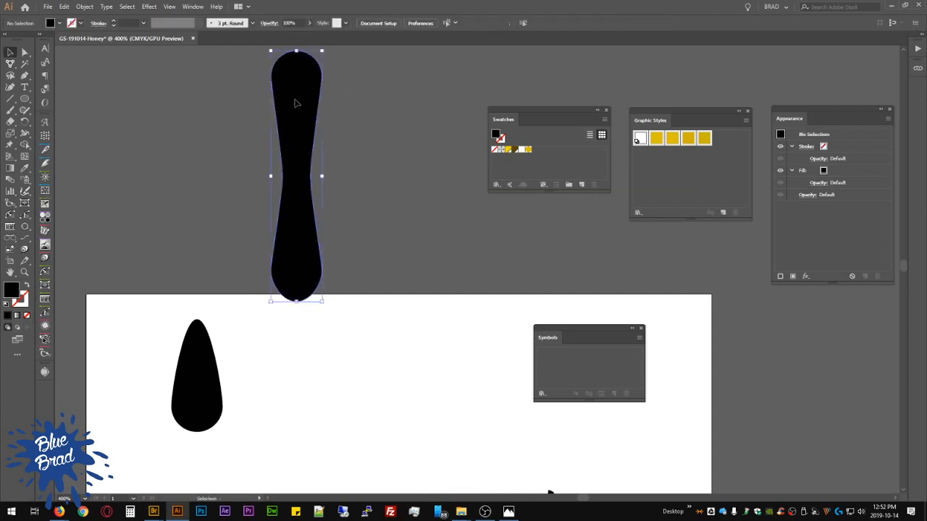
left_click_drag(295, 102, 260, 247)
left_click_drag(259, 192, 262, 319)
left_click_drag(261, 348, 248, 338)
left_click(326, 376)
scroll(304, 347, "down", 5)
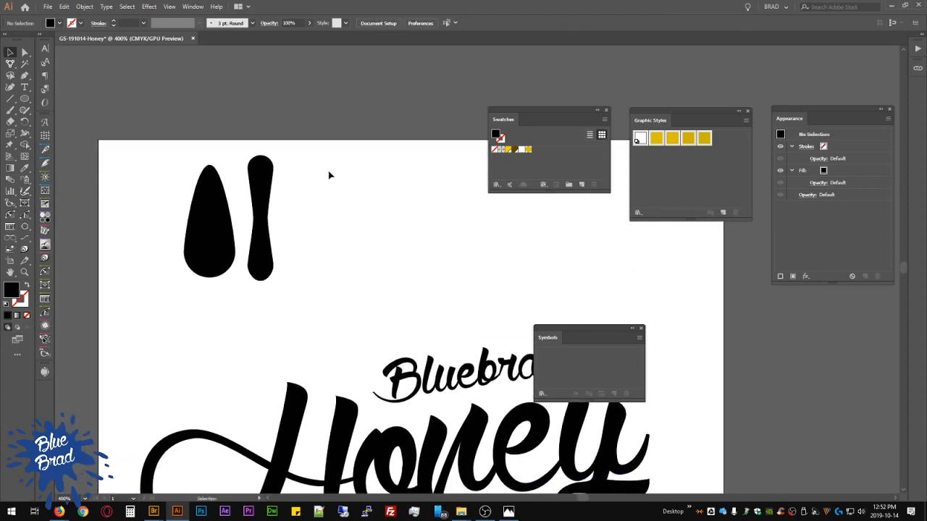
Step: Draw a closed bowl shape with a flat top and curved bottom using the Pen tool, and place a smaller copy about 0.25 in wide beside it
left_click(269, 179)
key("p")
left_click(292, 170)
left_click(348, 171)
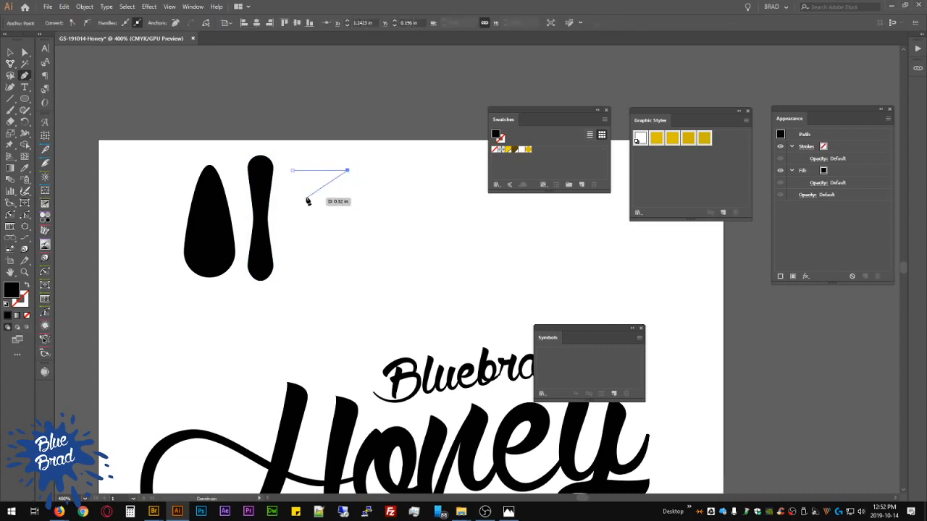
left_click_drag(318, 190, 295, 177)
key("v")
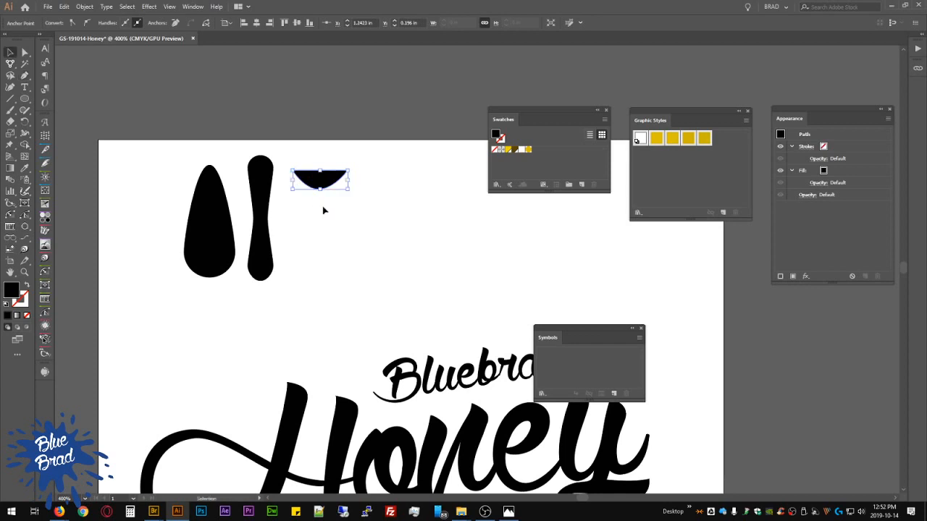
left_click_drag(327, 178, 403, 188)
left_click(372, 187)
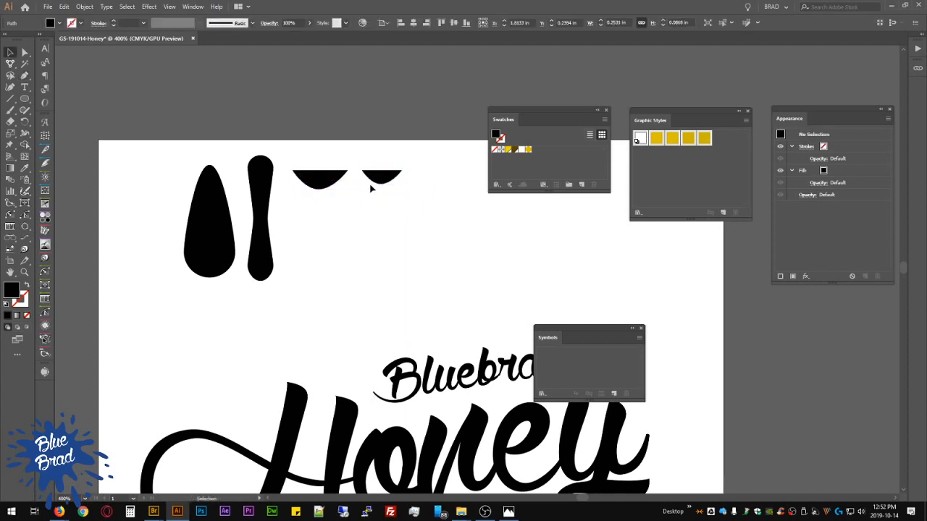
Step: Add a smooth anchor to the small bowl's left curve and adjust its handles so that side flows in an S-curve to the lowest point
scroll(398, 190, "up", 2)
key("a")
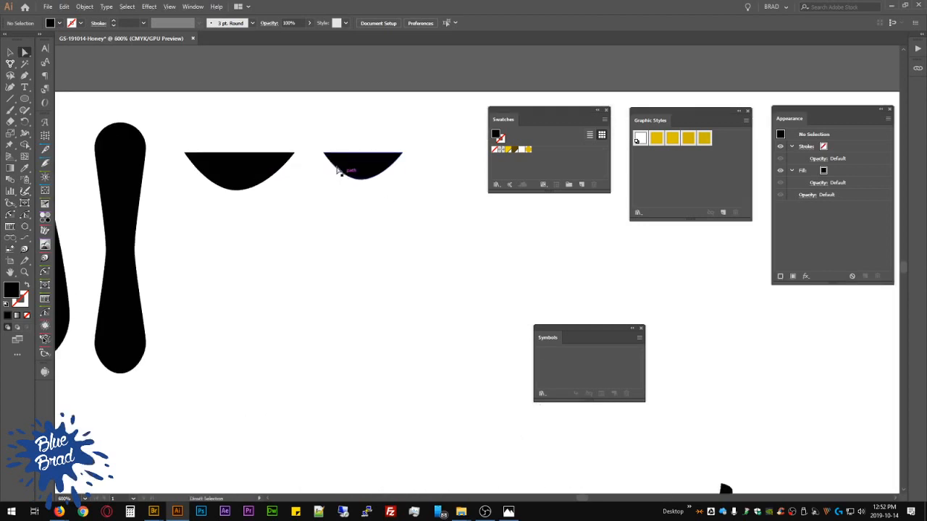
left_click_drag(343, 173, 334, 167)
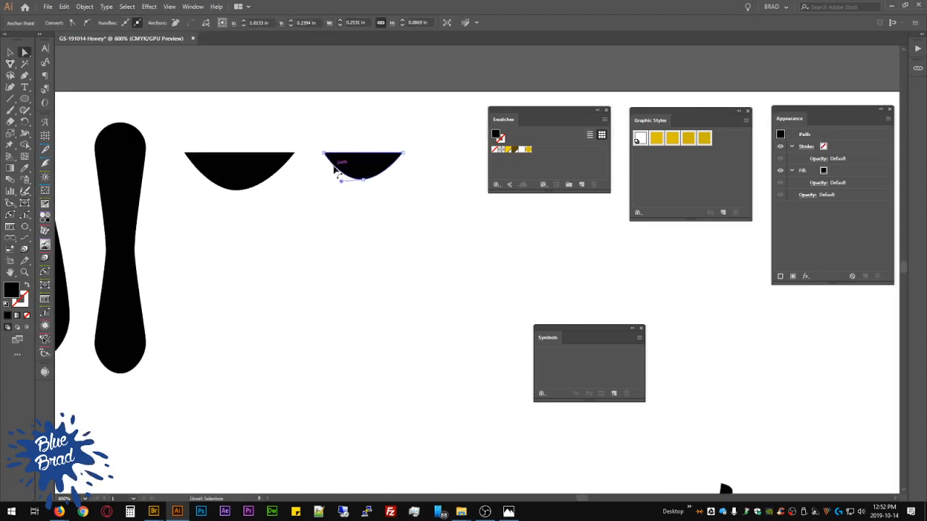
key("p")
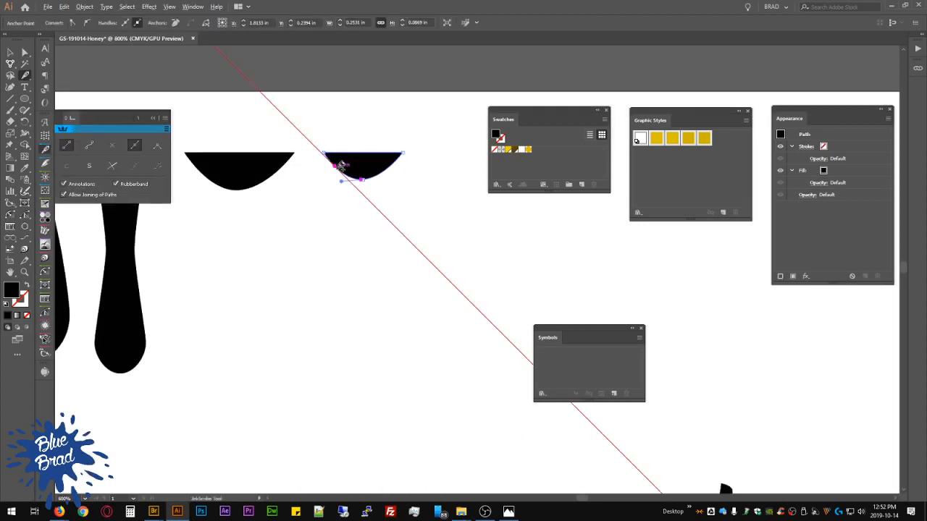
left_click(336, 166)
scroll(334, 162, "up", 5)
left_click_drag(346, 195, 426, 221)
left_click_drag(513, 272, 488, 277)
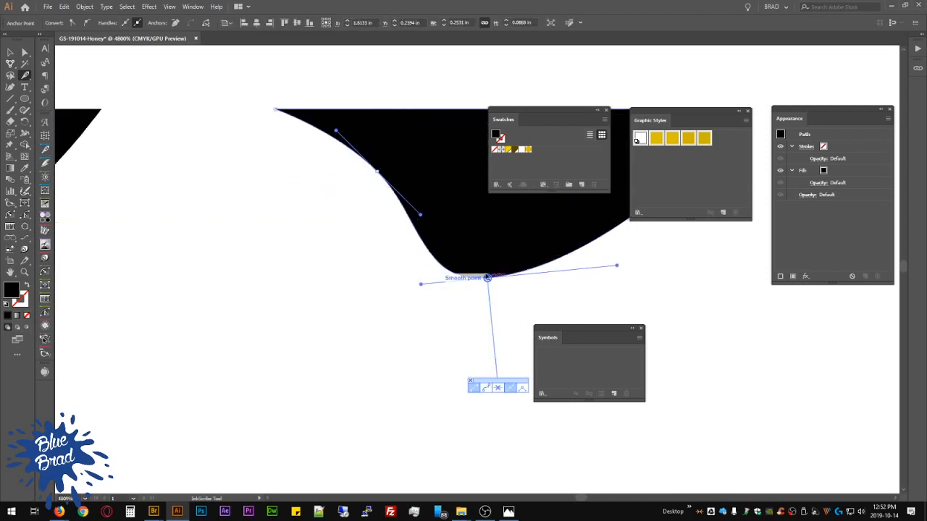
scroll(403, 185, "down", 2)
key("v")
left_click(355, 236)
Step: Duplicate the lopsided drip below the bowls, enlarge the copy to about 0.48 in wide, and shift it left under the large bowl
scroll(382, 207, "down", 2)
left_click_drag(433, 201, 354, 276)
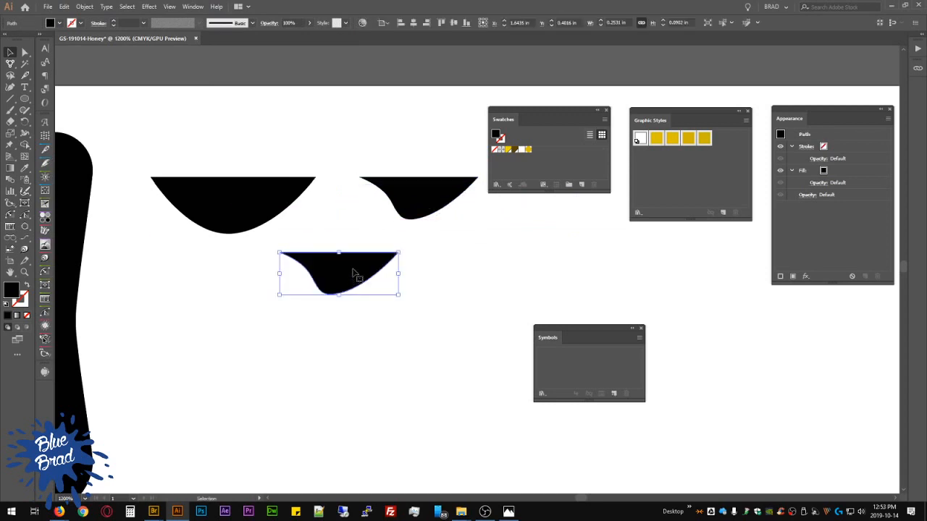
left_click_drag(403, 295, 505, 333)
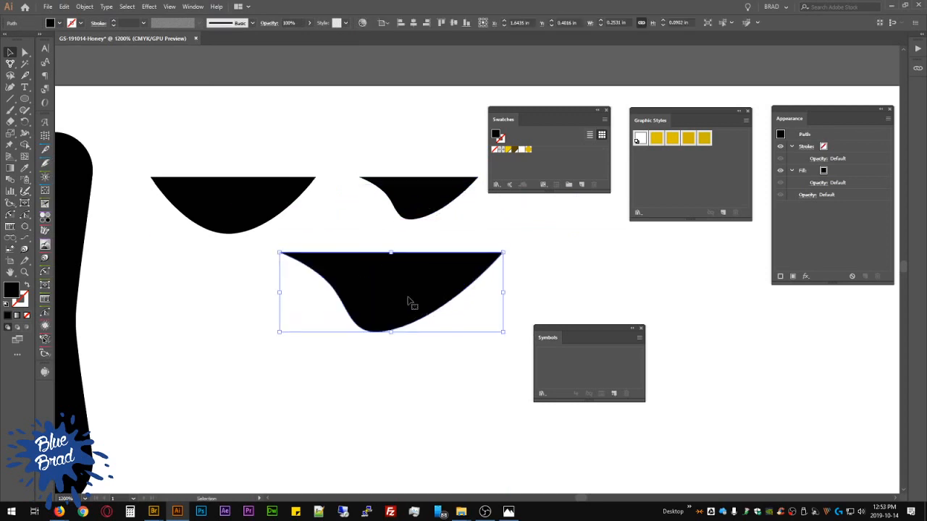
left_click_drag(403, 296, 281, 296)
Step: Redraw the enlarged copy's lower edge with the Pencil tool as a shallow wavy line with a small bulge near each end
key("a")
key("p")
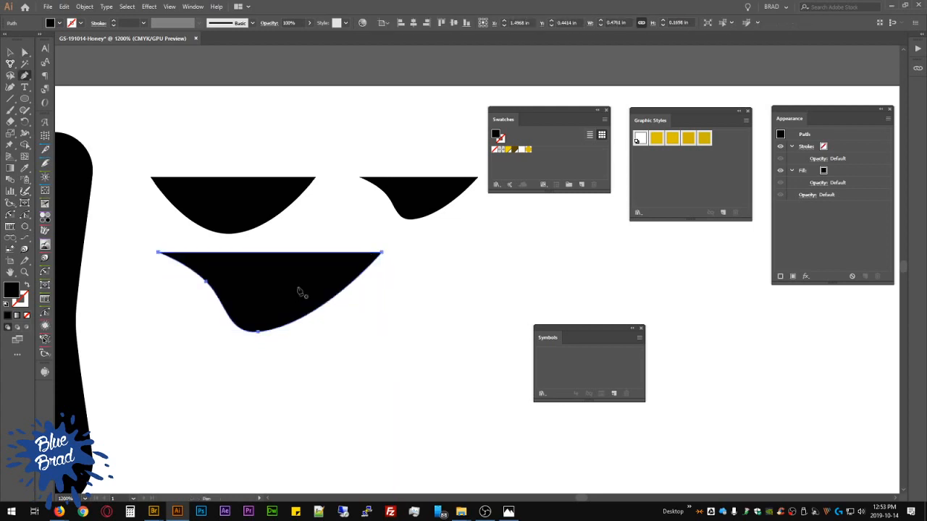
key("n")
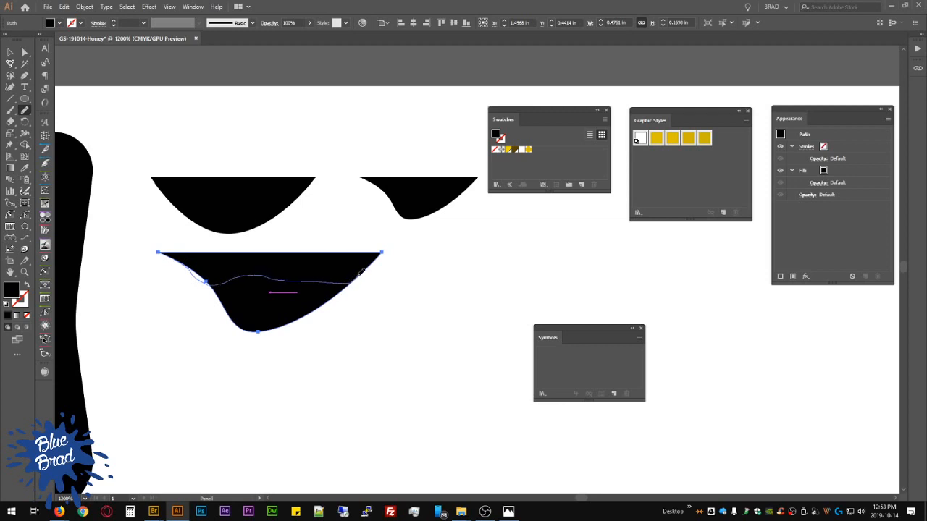
left_click_drag(362, 272, 373, 263)
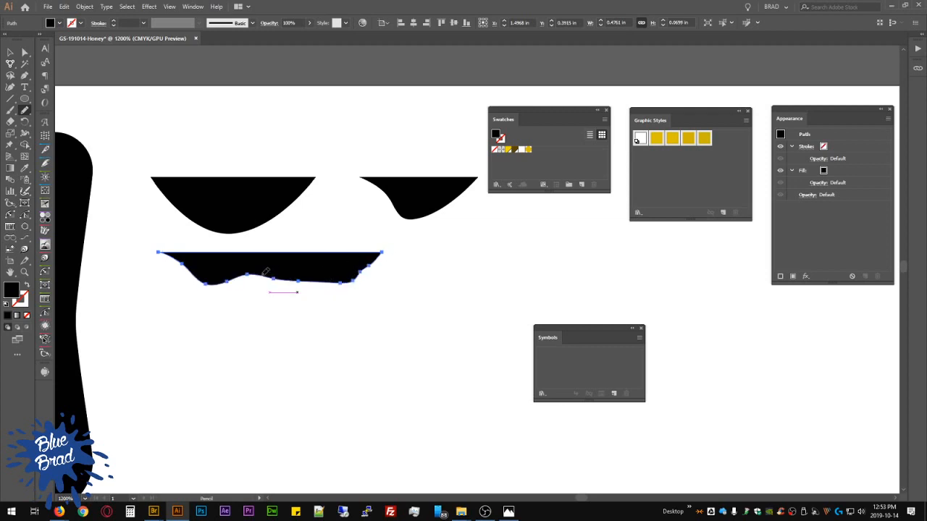
left_click_drag(353, 275, 369, 264)
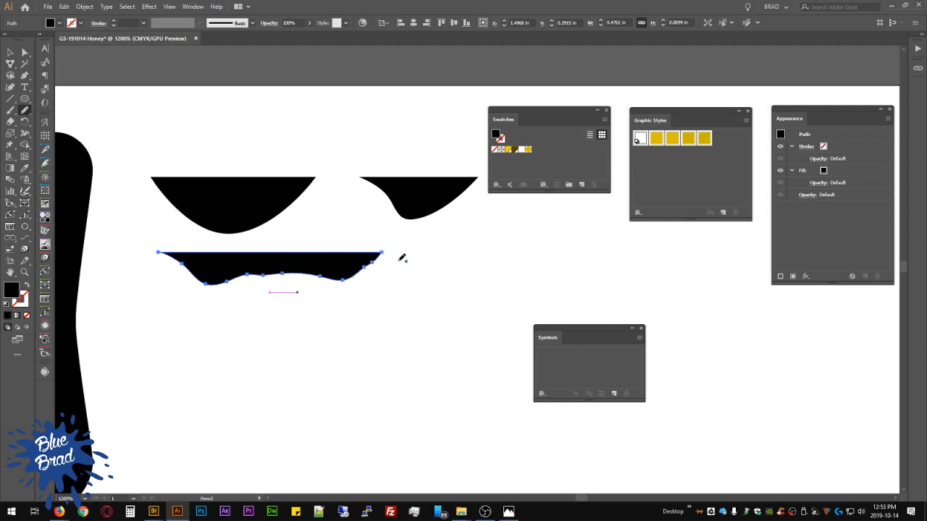
Step: Remove the surplus anchor points along the lower edge and both sloping ends of the long wavy drip shape
key("p")
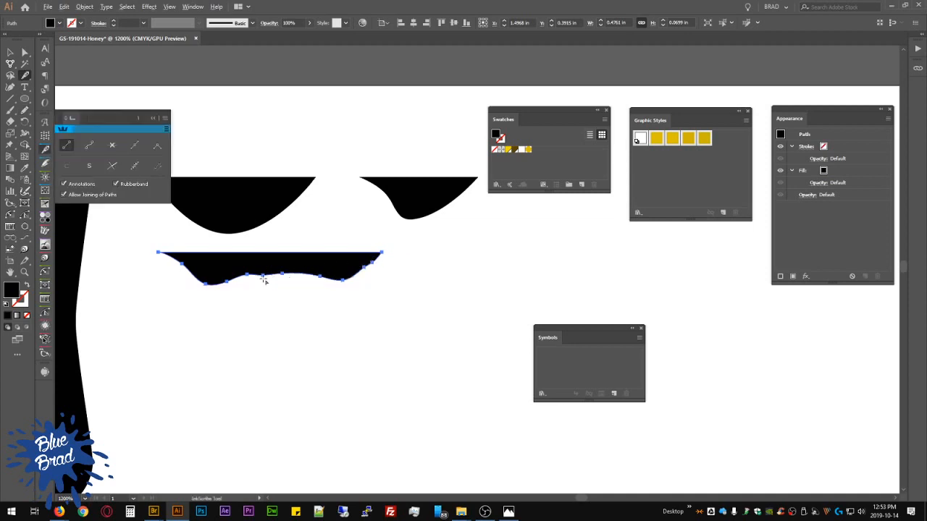
left_click(262, 275)
left_click(248, 273)
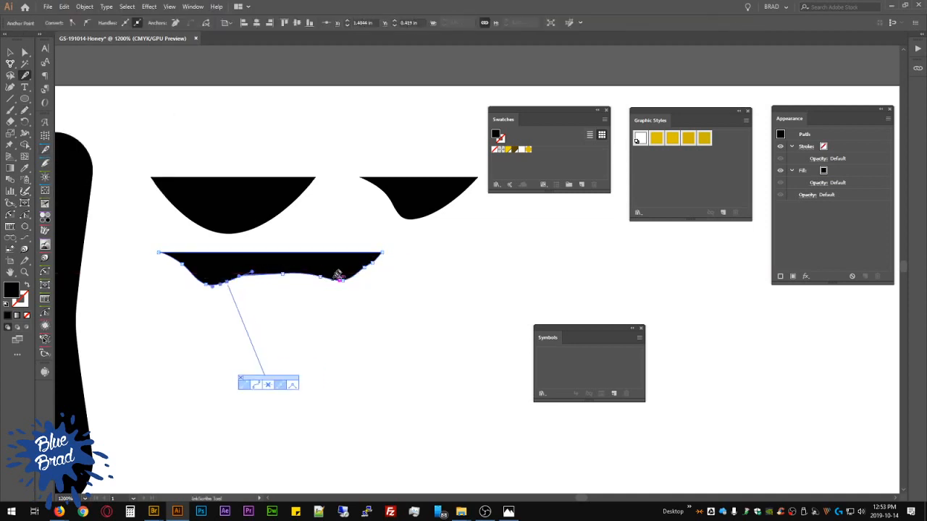
left_click(227, 282)
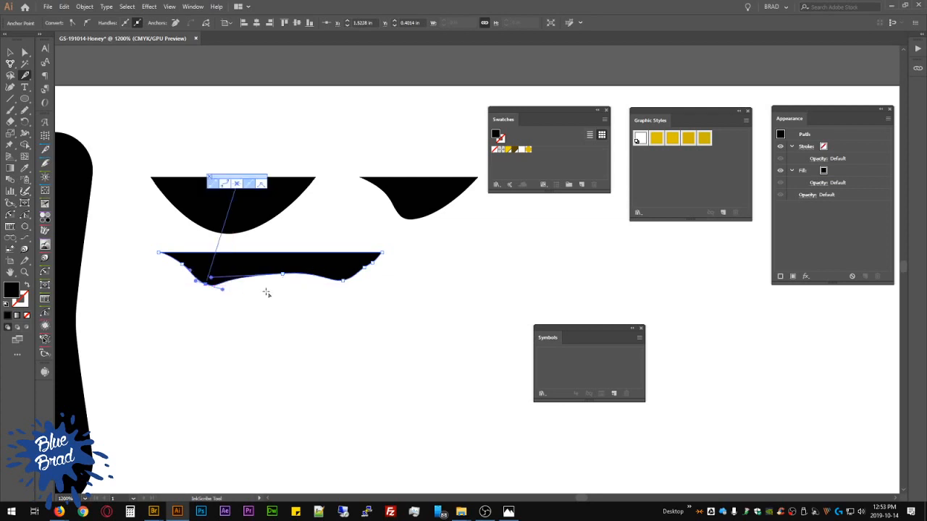
left_click(191, 266)
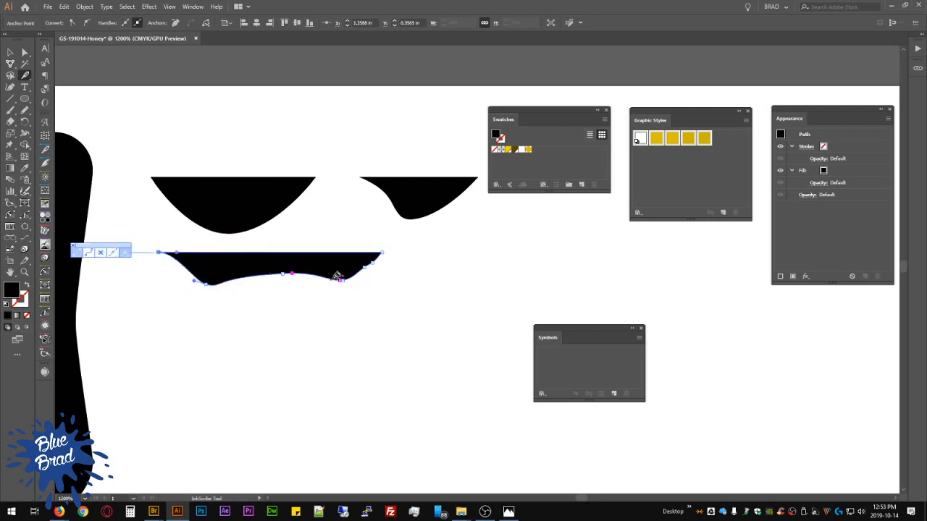
left_click(372, 263)
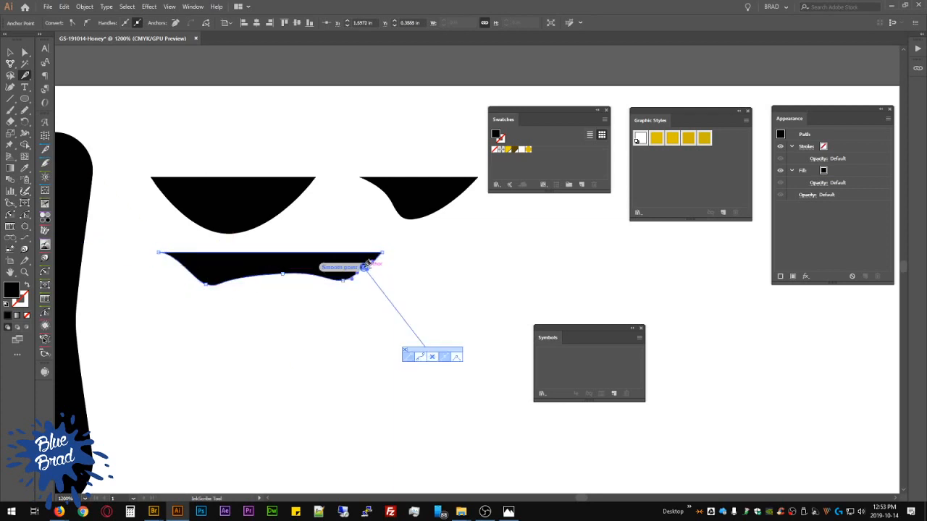
left_click(367, 265)
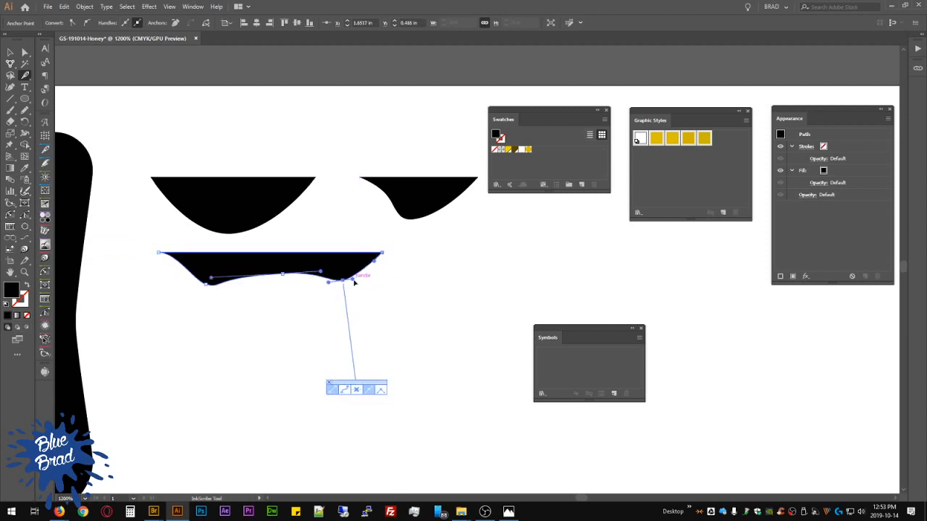
Step: Reshape the right lobe of the long drip shape into a fuller, rounder bulge by extending its curve handle
left_click_drag(355, 283, 373, 294)
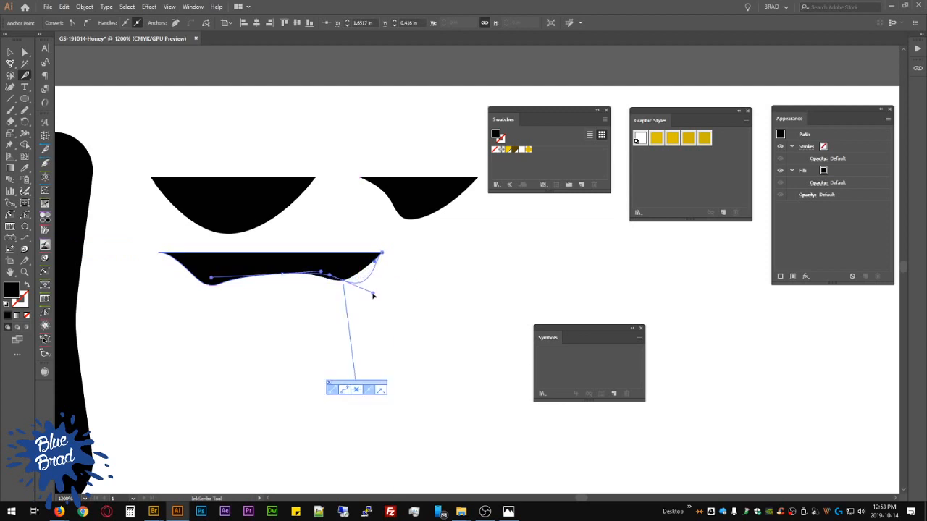
key("v")
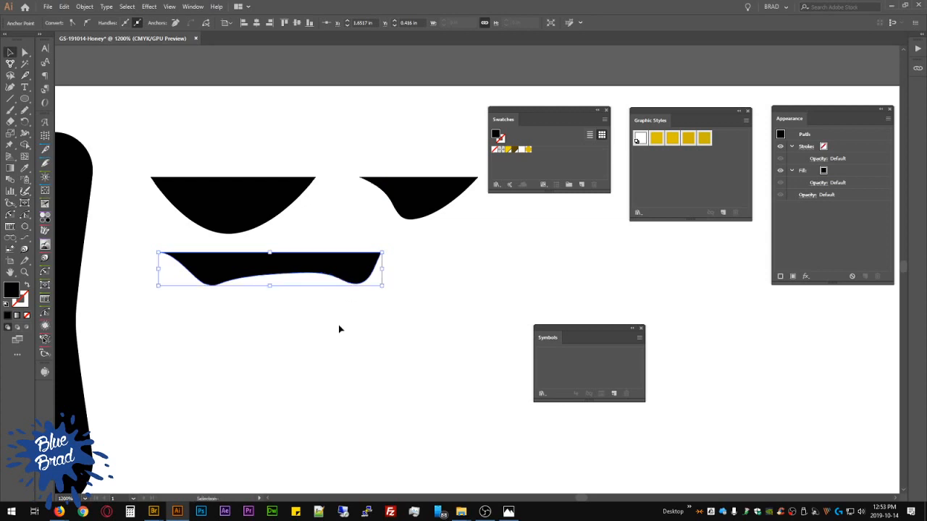
left_click(340, 329)
Step: Duplicate the long drip shape and place the copy diagonally below the original
scroll(366, 302, "down", 2)
left_click_drag(344, 330, 325, 315)
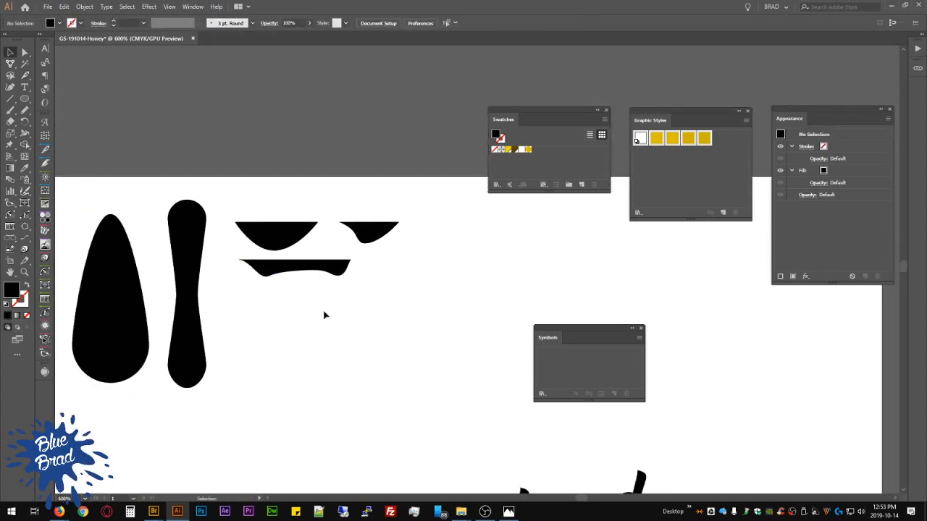
left_click_drag(321, 274, 355, 304)
Step: Lengthen the left lobe of the copied drip shape downward and adjust the curve at its upper left corner
scroll(321, 327, "up", 3)
key("a")
left_click(263, 279)
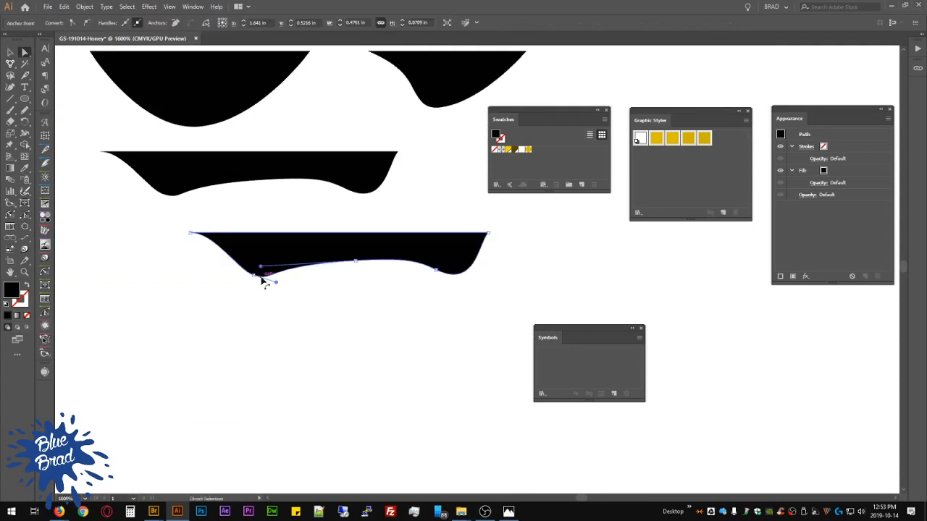
key("p")
left_click_drag(254, 276, 236, 308)
left_click_drag(216, 233, 217, 250)
left_click(191, 234)
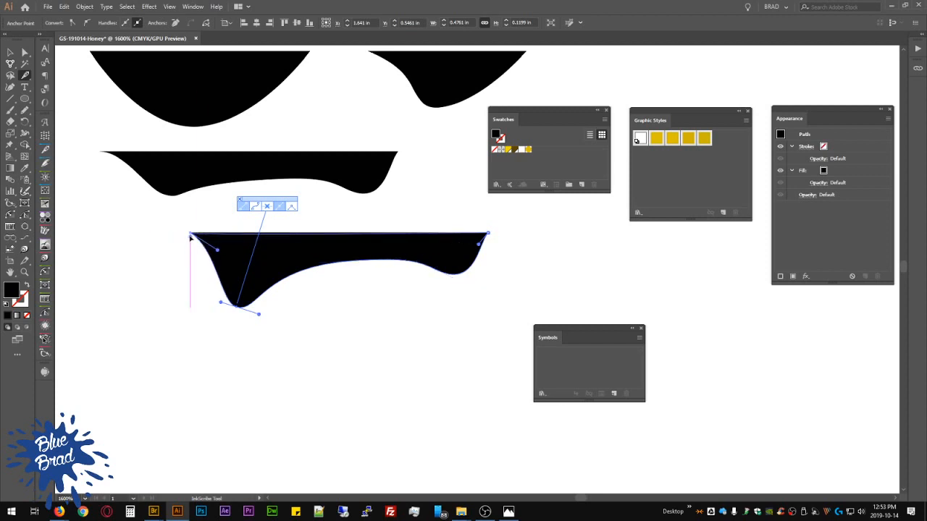
Step: Shift the middle anchor of the copied drip leftward and rework its right lobe into an irregular, longer drip
left_click_drag(353, 261, 317, 259)
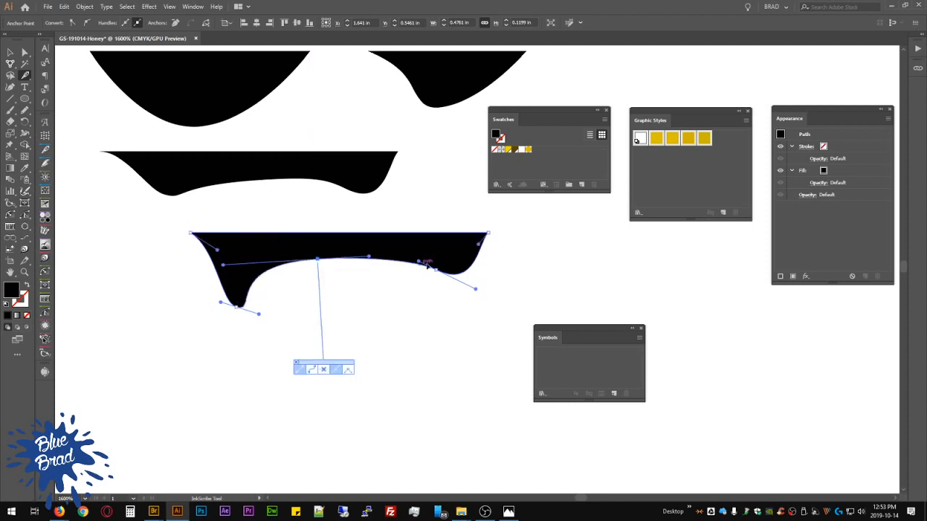
mouse_move(436, 270)
left_mouse_down()
mouse_move(432, 317)
mouse_move(439, 276)
mouse_move(449, 281)
mouse_move(428, 283)
left_mouse_up()
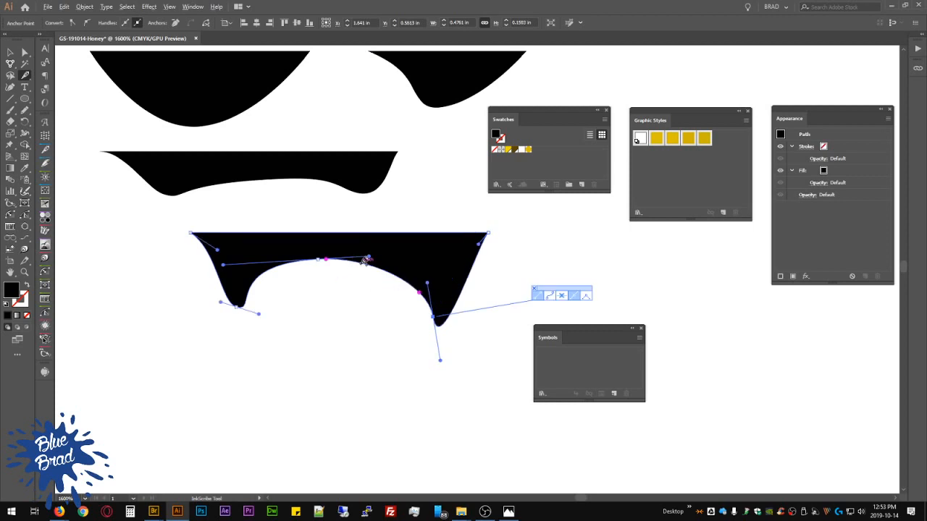
left_click_drag(367, 259, 512, 247)
left_click(377, 340, "ctrl")
Step: Move the reshaped drip copy up beside the original long drip shape
scroll(356, 292, "down", 2)
key("v")
left_click(360, 296)
scroll(349, 293, "down", 2)
left_click_drag(336, 326, 286, 252)
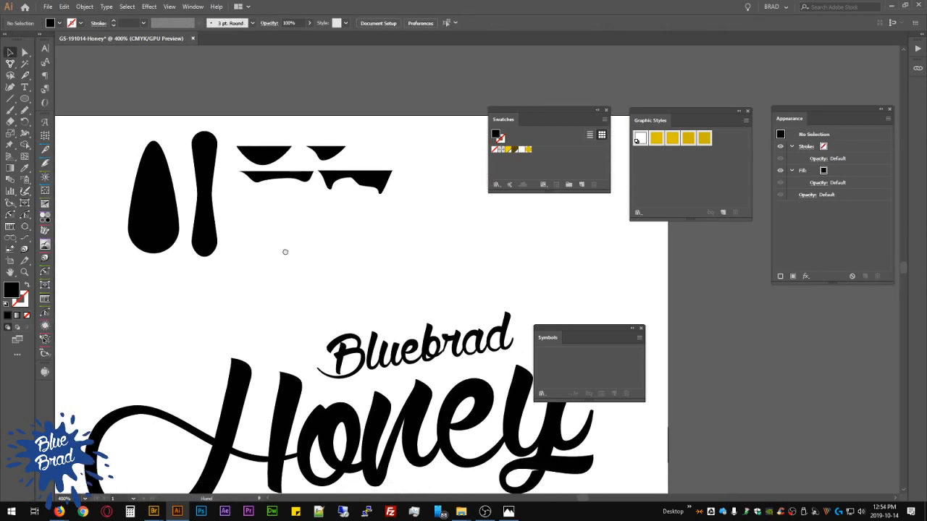
Step: Scale down the teardrop and hourglass shapes beside the drip shapes
left_click(354, 259)
left_click_drag(223, 206, 146, 186)
mouse_move(217, 194)
left_mouse_down()
mouse_move(187, 199)
mouse_move(218, 178)
left_mouse_up()
left_click(316, 190)
Step: Scale the teardrop, hourglass and four drip shapes down together to about 0.83 in wide, centred above the lettering
scroll(317, 192, "down", 1)
left_click_drag(193, 148, 391, 224)
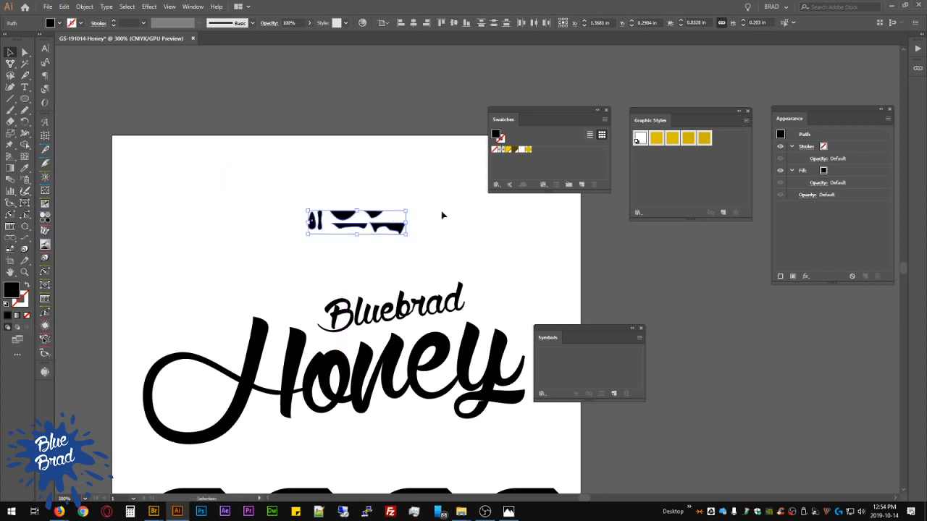
left_click(443, 215)
scroll(399, 222, "down", 2)
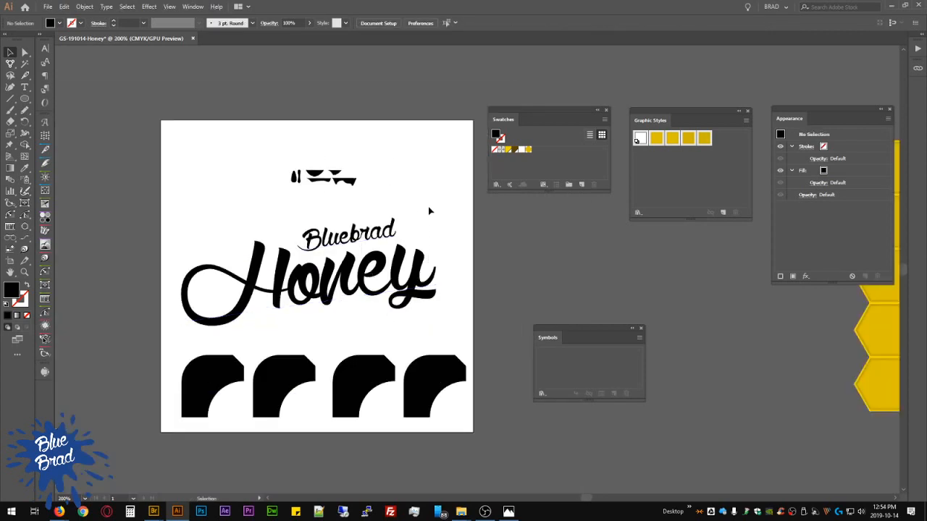
Step: Move the Bluebrad Honey lettering to the top of the artboard and place the drip shapes, enlarged, in the space beneath it
left_click(380, 220)
left_click_drag(378, 173, 378, 82)
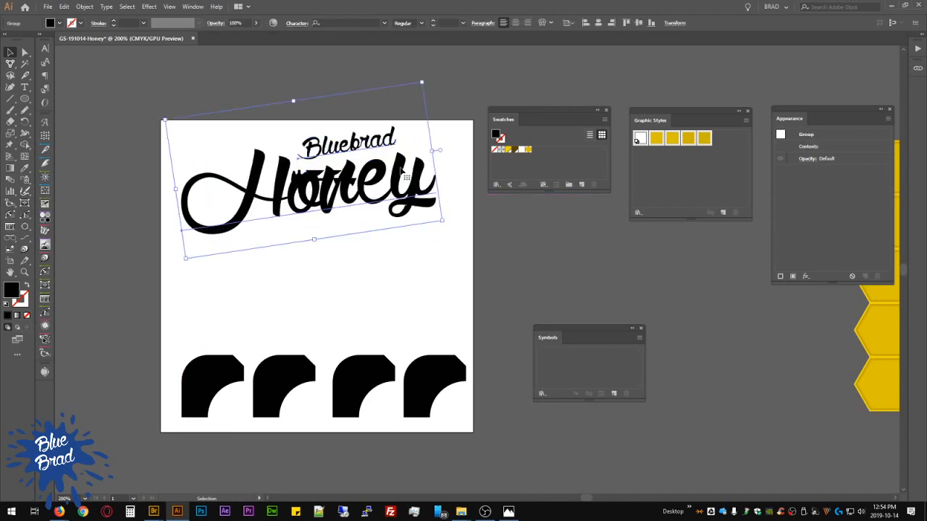
left_click_drag(252, 265, 396, 144)
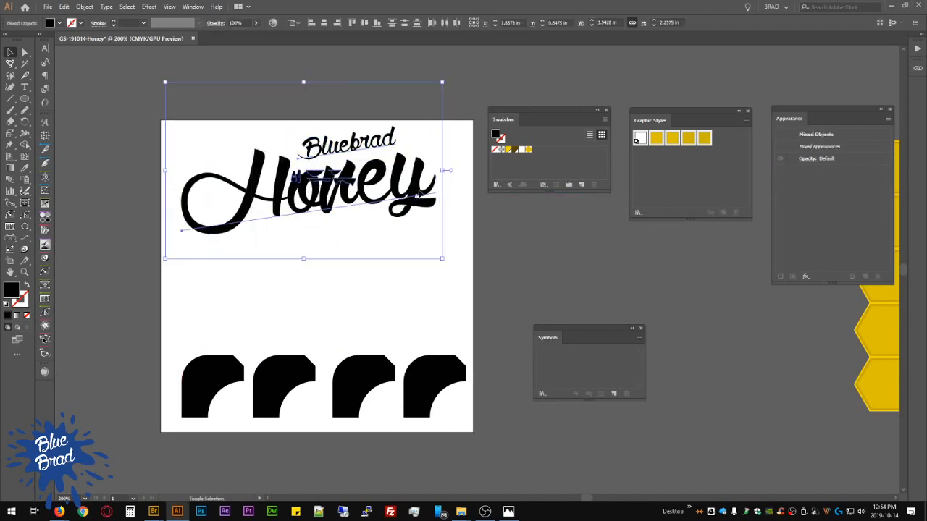
left_click(421, 190, "shift")
left_click_drag(344, 180, 367, 304)
left_click(427, 270)
scroll(358, 255, "up", 1)
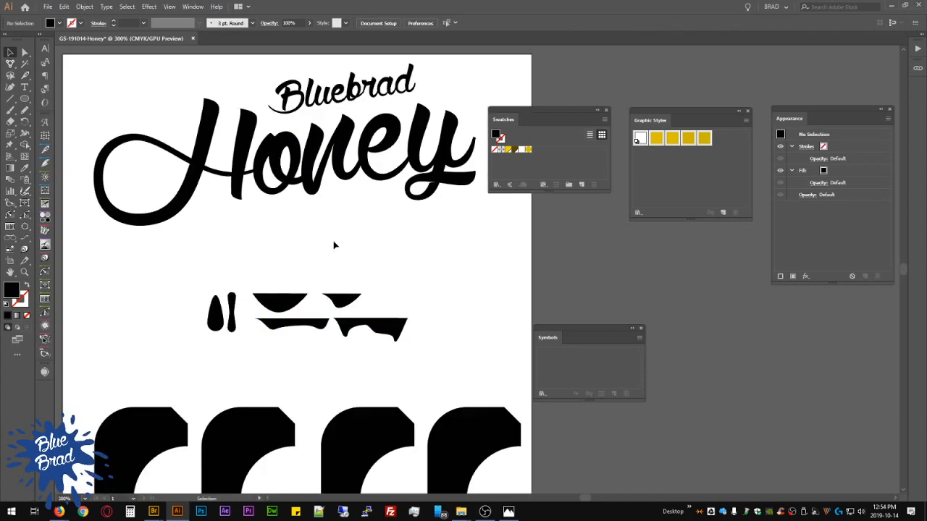
left_click_drag(333, 243, 324, 262)
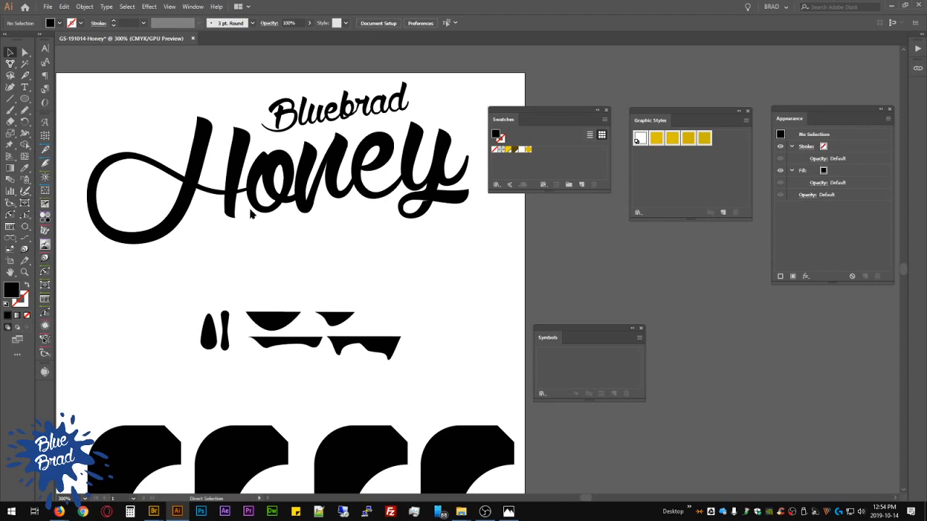
Step: Start saving the document and create a folder named GS-191014 Honey inside Illustrator Graphic Styles
key("ctrl+s")
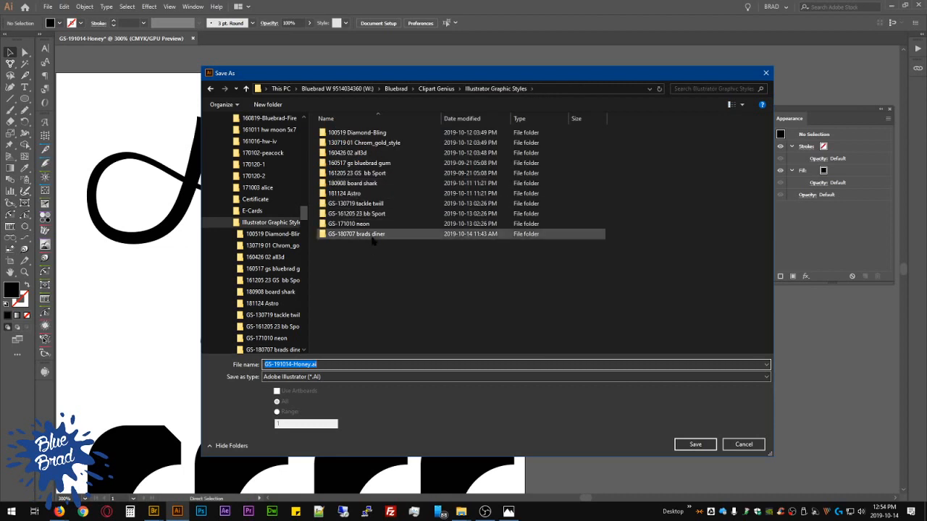
left_click(351, 271)
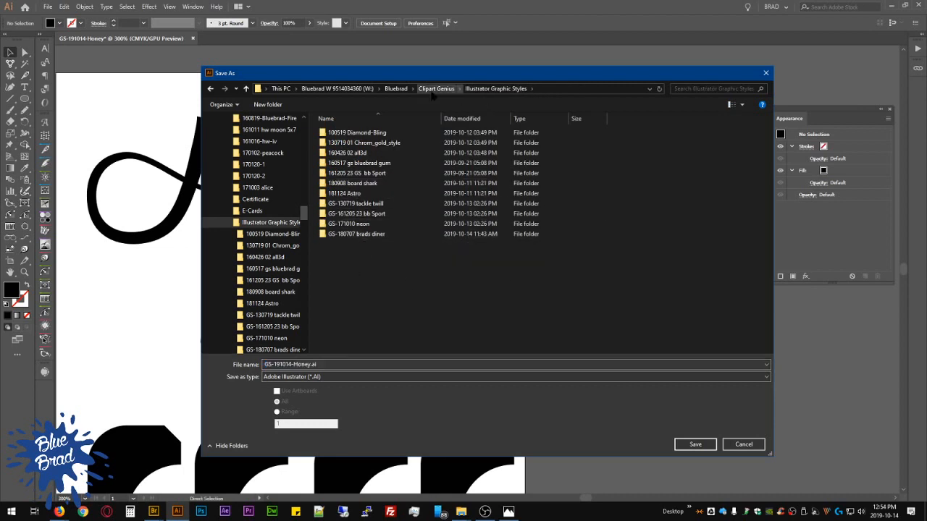
left_click(268, 104)
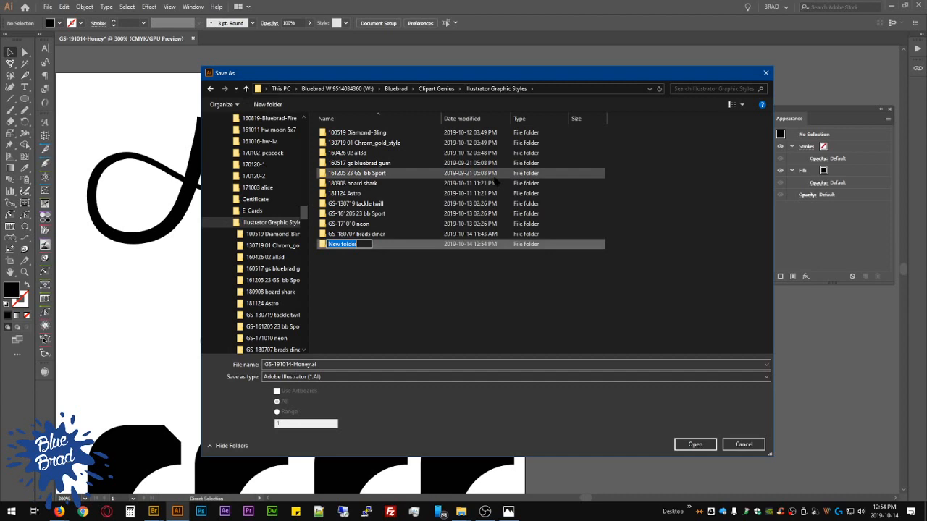
type("GS-191014 Honey")
key("Return")
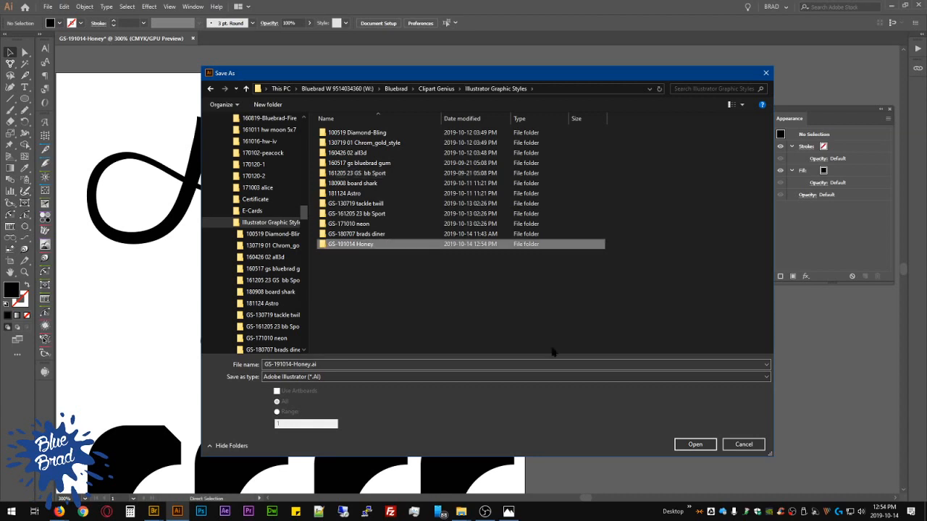
Step: Save the document as GS-191014-Honey.ai in the GS-191014 Honey folder, using the Illustrator CC version
left_click(680, 447)
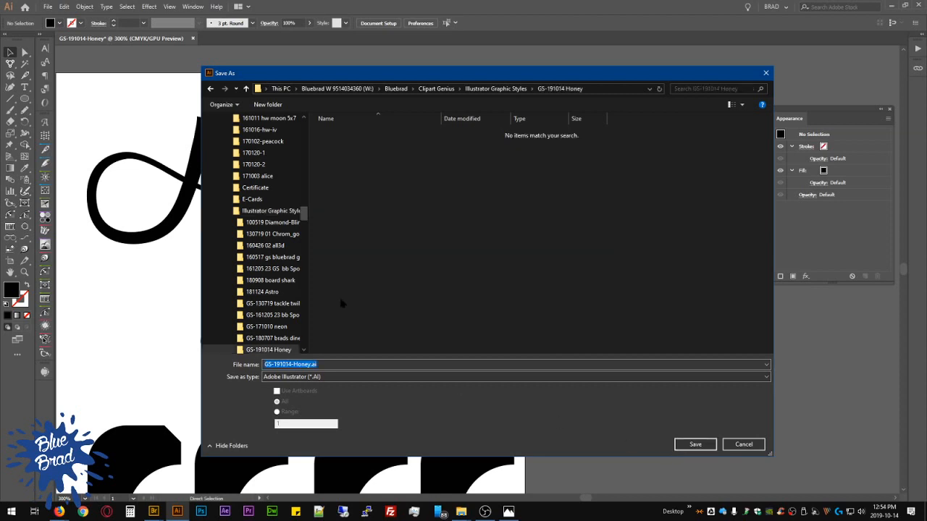
left_click(695, 444)
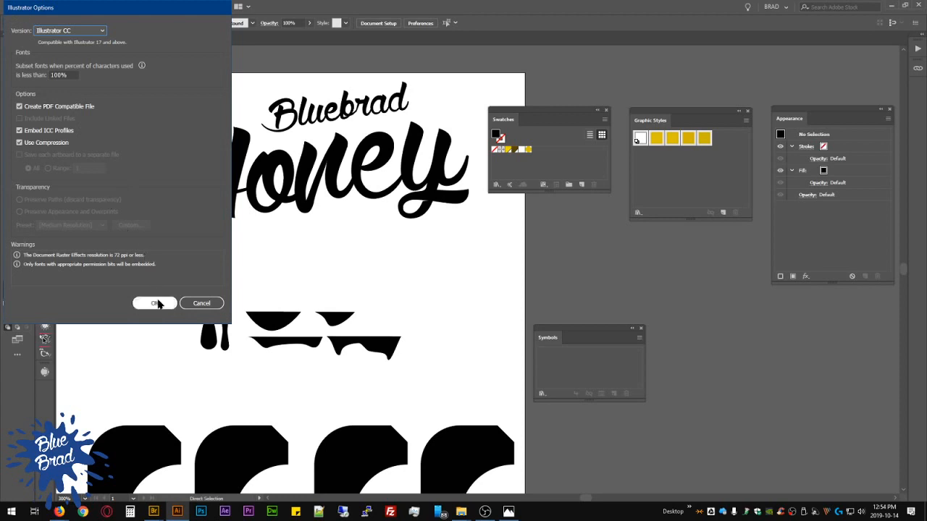
left_click(152, 304)
Step: Try to scale down the honeycomb group beside the artboard, and undo the scaling
left_click_drag(436, 246, 467, 272)
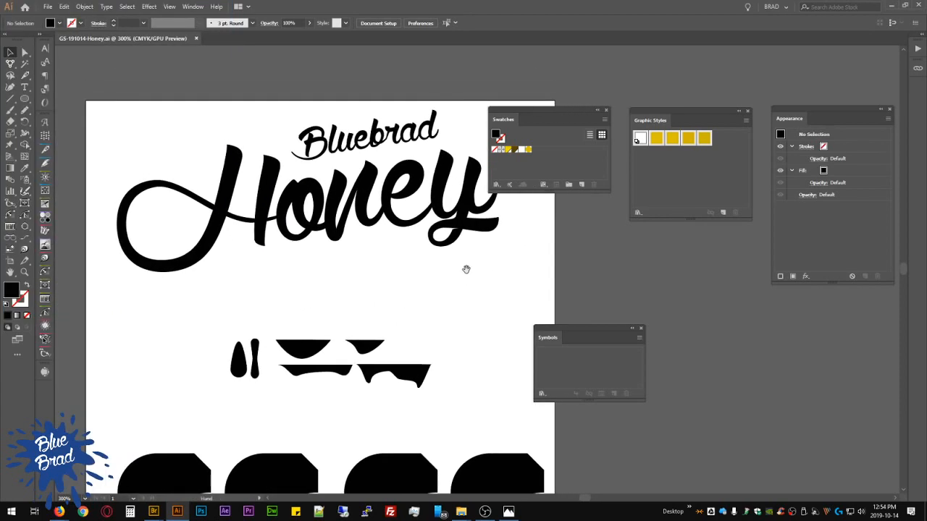
left_click_drag(433, 329, 248, 233)
scroll(583, 264, "down", 3)
left_click_drag(714, 294, 261, 308)
left_click(314, 194)
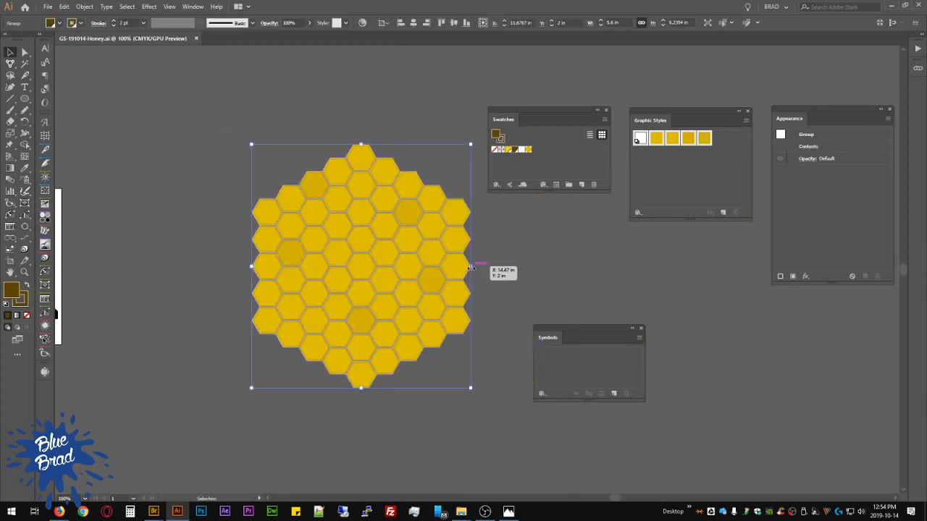
left_click_drag(471, 268, 300, 269)
scroll(265, 268, "up", 2)
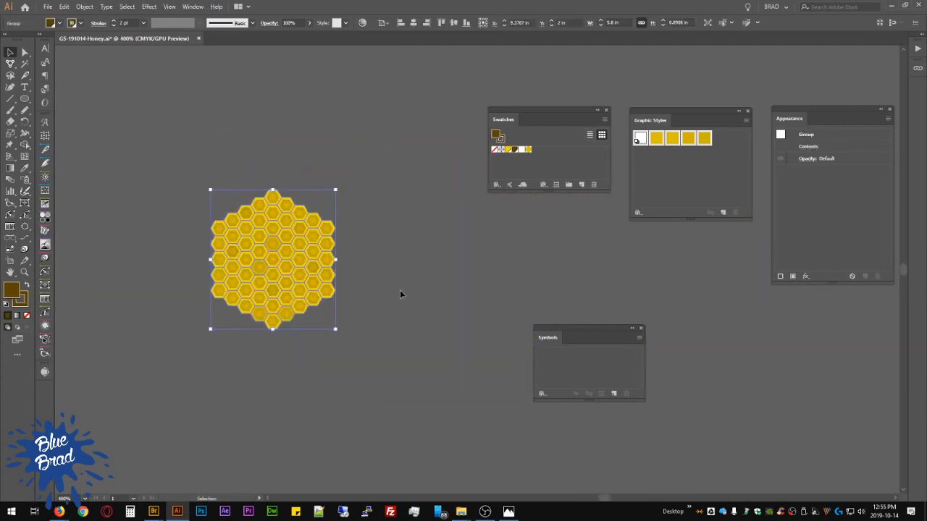
key("ctrl+z")
key("ctrl+1")
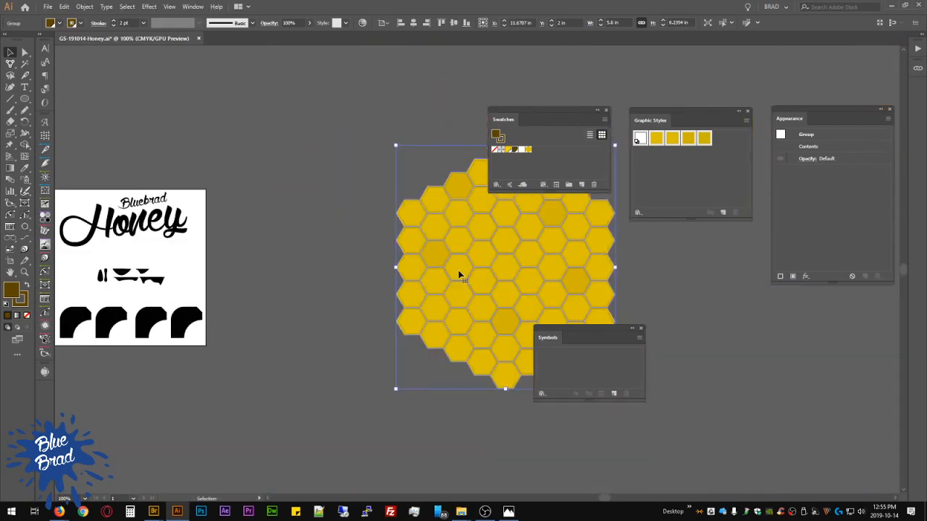
Step: Turn on Scale Strokes & Effects in the general preferences
key("ctrl+k")
left_click(268, 139)
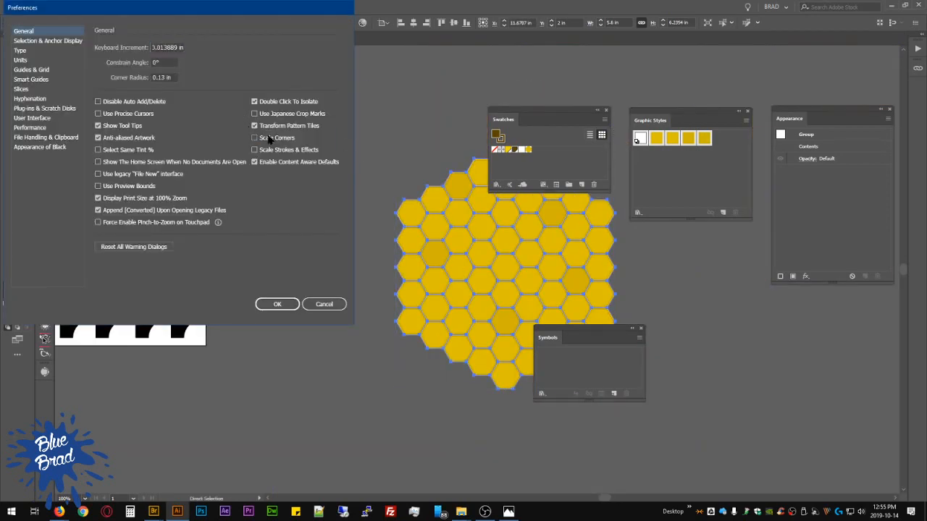
left_click(277, 302)
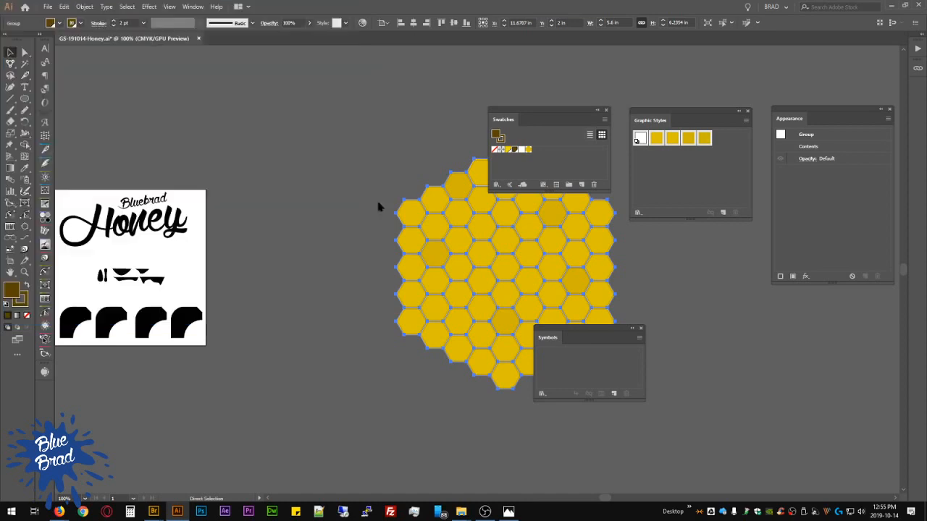
Step: Move the honeycomb group toward the artboard and scale it proportionally to about 1.34 in wide
left_click_drag(451, 193, 290, 245)
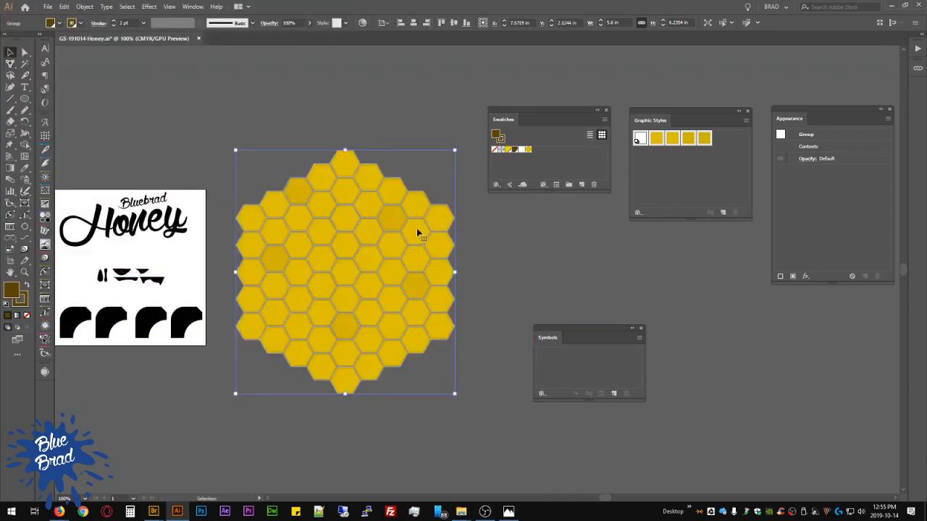
key("s")
left_click_drag(480, 135, 318, 323)
scroll(398, 220, "up", 3)
left_click_drag(288, 349, 372, 277)
key("v")
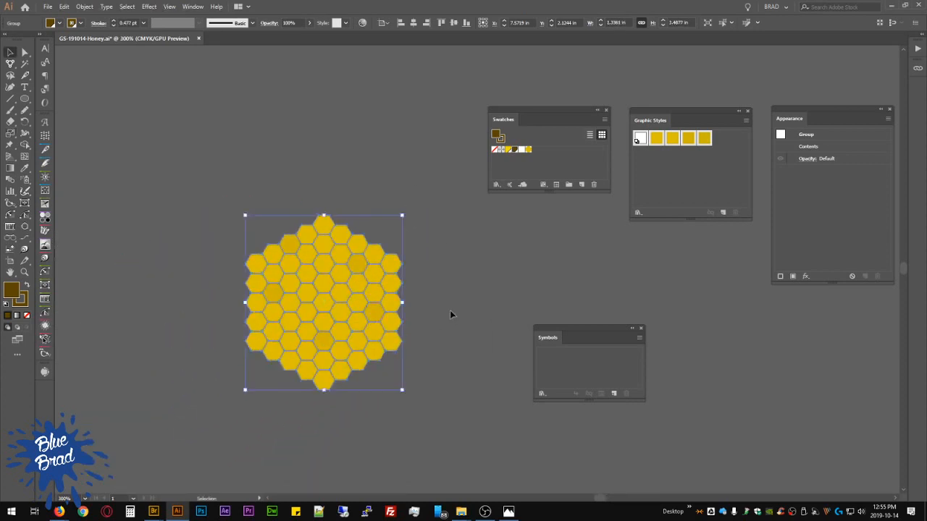
Step: Place the reduced honeycomb group just off the right edge of the artboard and deselect it
scroll(441, 294, "down", 2)
left_click_drag(441, 293, 556, 262)
left_click_drag(491, 273, 347, 269)
left_click(415, 333)
scroll(320, 300, "up", 1)
scroll(362, 247, "up", 5)
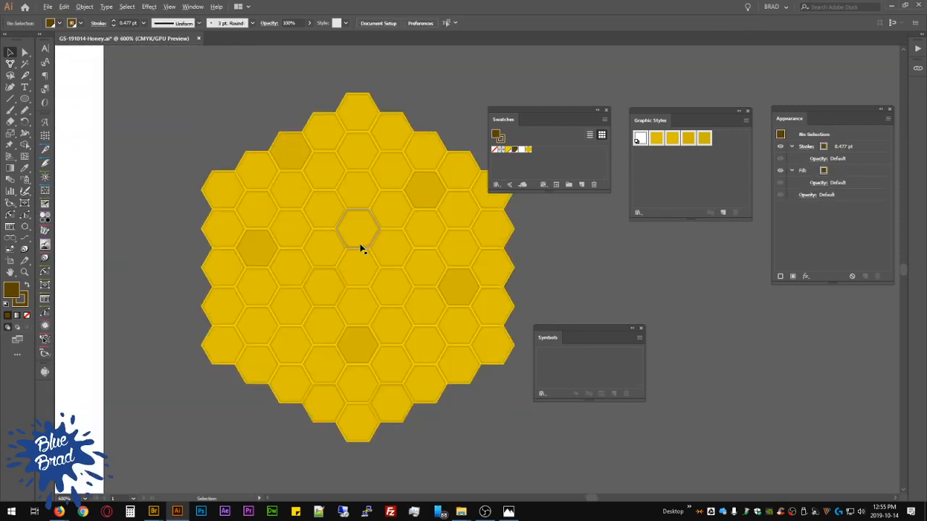
Step: Save the appearance of the light hexagon in the upper middle of the honeycomb as a new graphic style
scroll(325, 182, "down", 4)
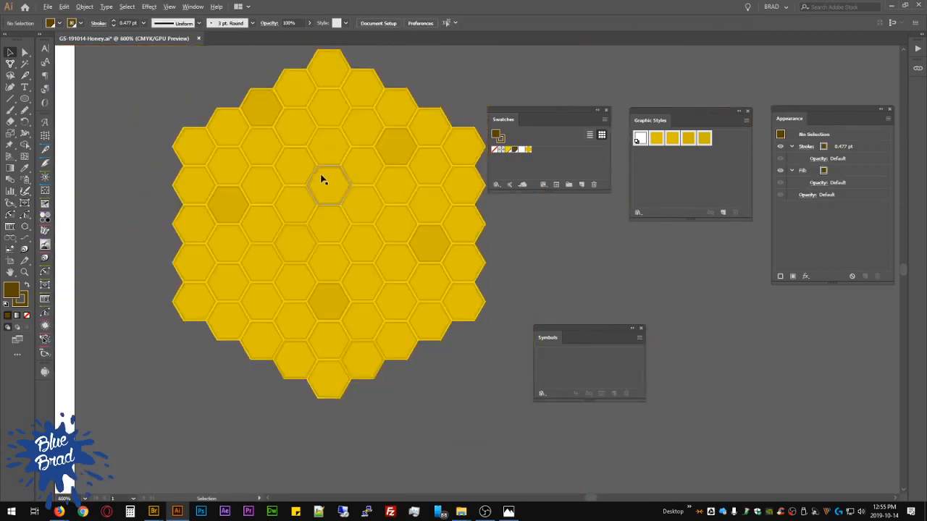
scroll(223, 149, "up", 3)
left_click_drag(372, 212, 317, 168)
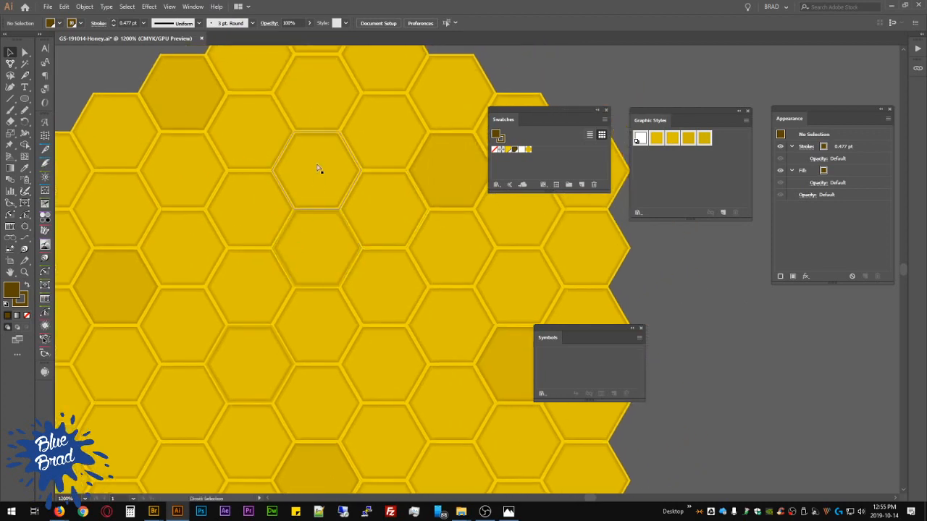
left_click(720, 213)
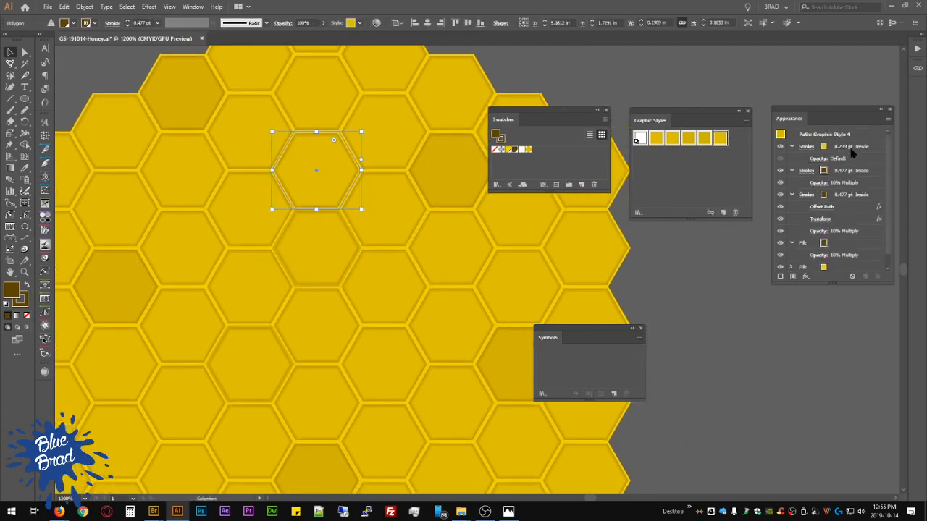
Step: Duplicate the selected hexagon's 0.239 pt yellow stroke and colour the upper copy white
left_click(876, 149)
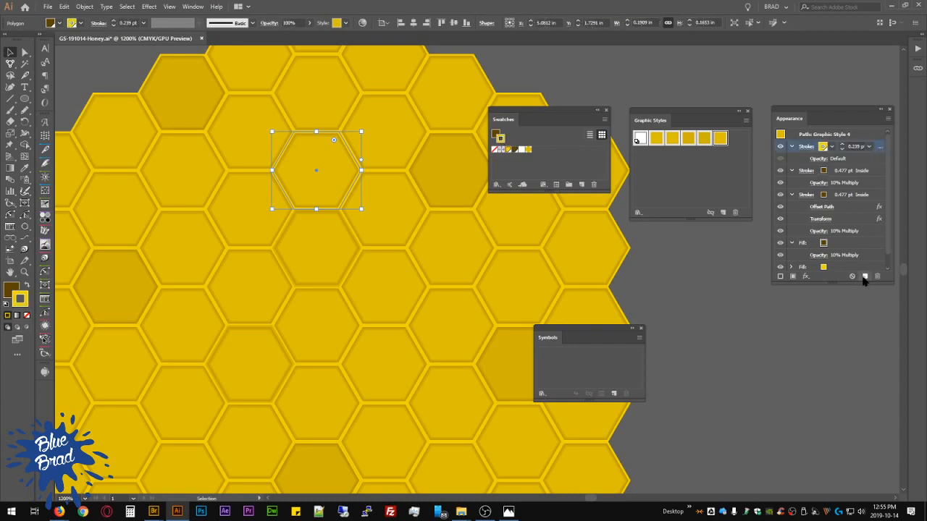
left_click_drag(829, 147, 867, 278)
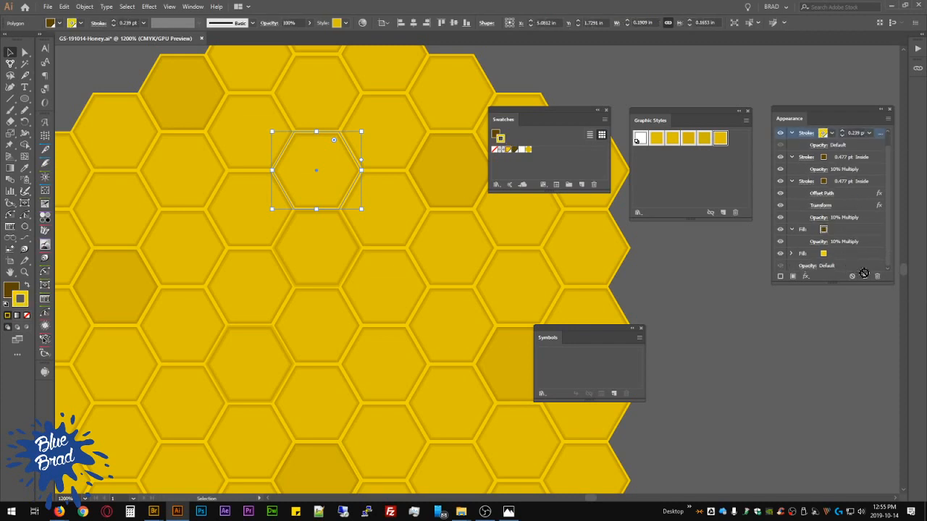
left_click(806, 134)
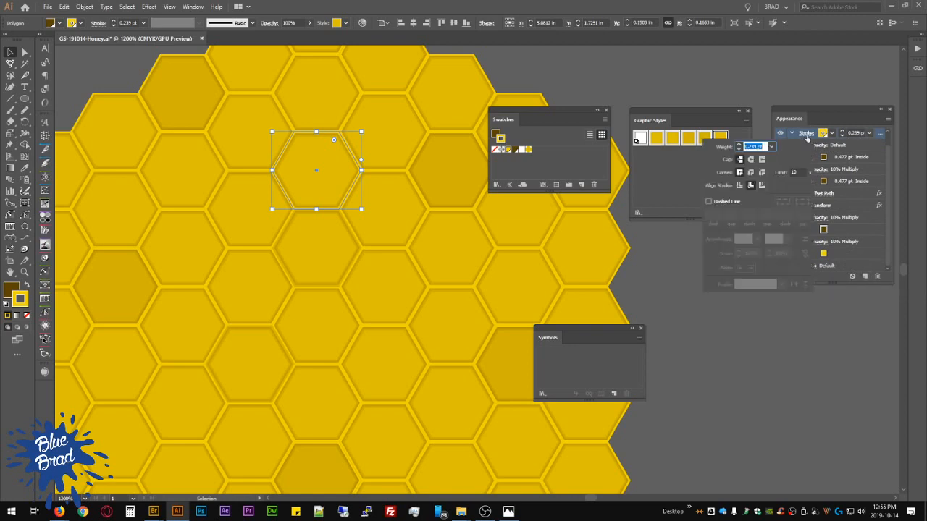
left_click(885, 136)
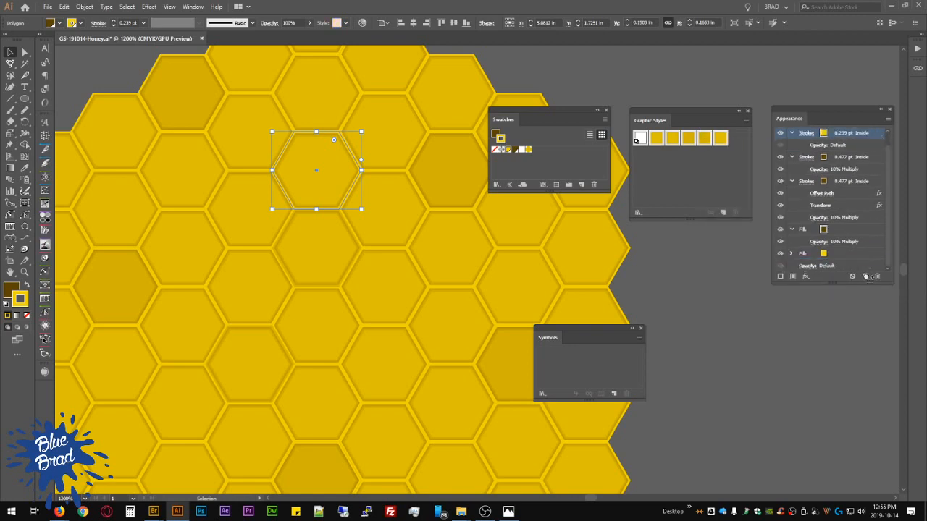
left_click(866, 276)
left_click(822, 135)
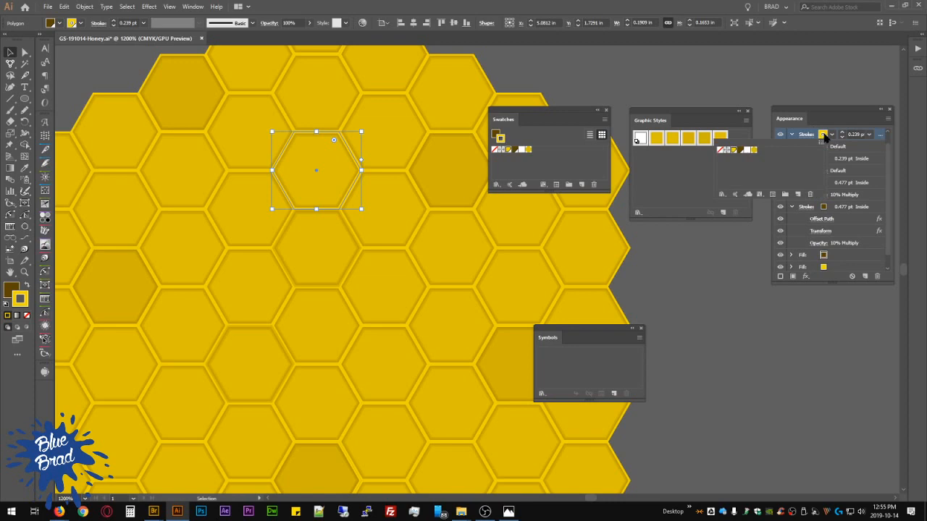
left_click(746, 150)
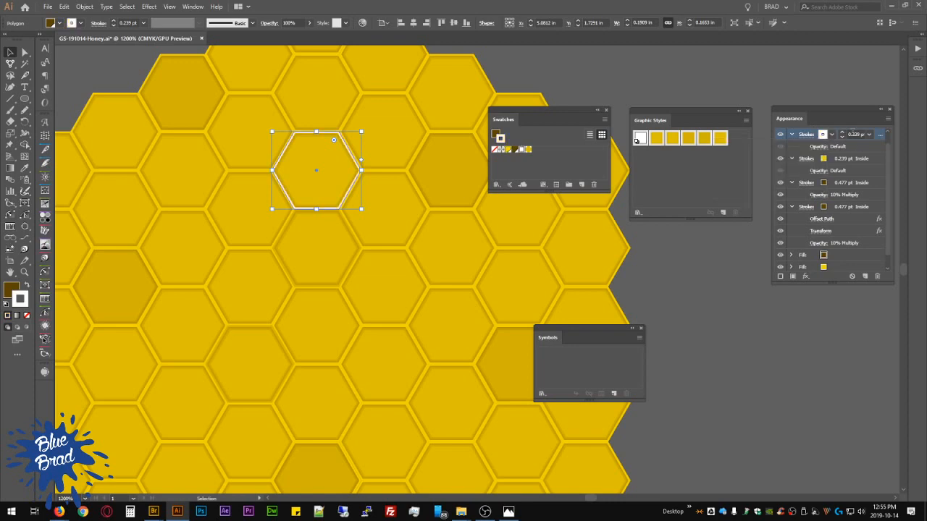
Step: Set the white stroke's blend mode to Screen and its opacity to 10%, and deselect the hexagon
left_click(818, 146)
left_click(740, 165)
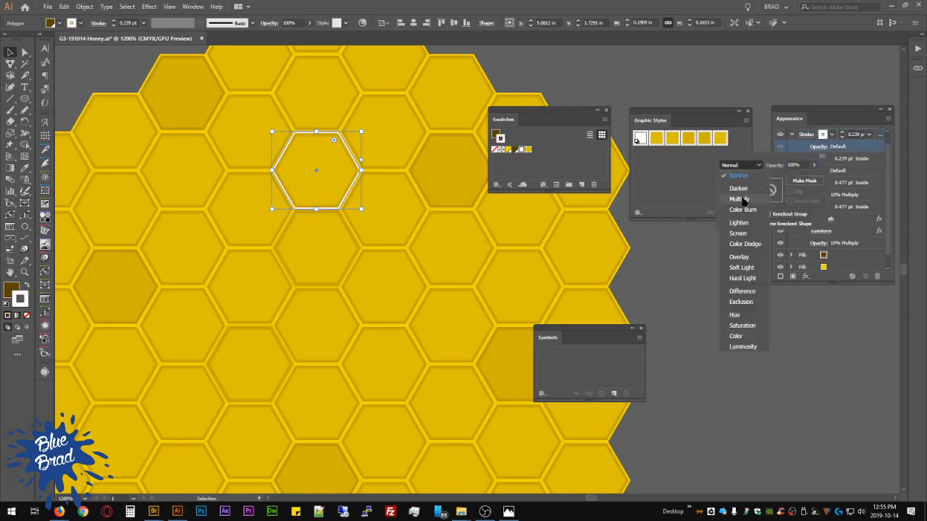
left_click(746, 234)
left_click(803, 165)
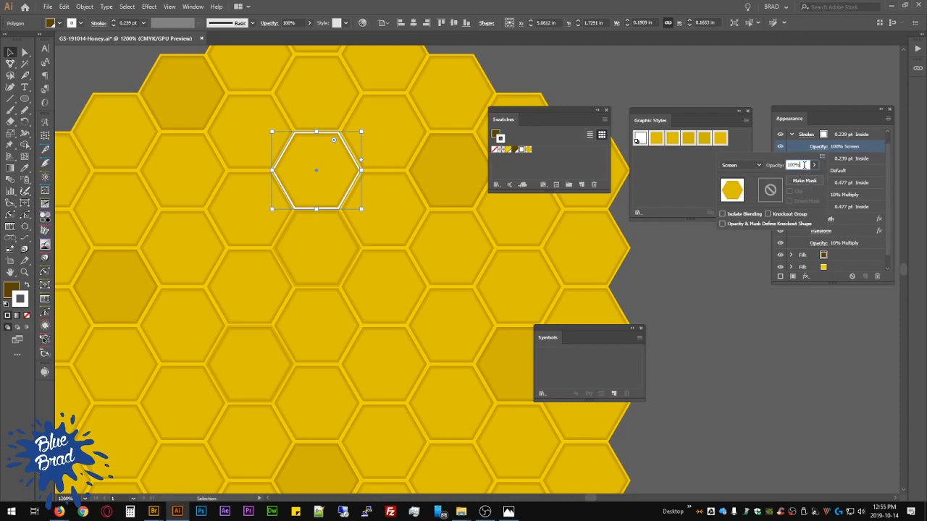
type("10")
key("Return")
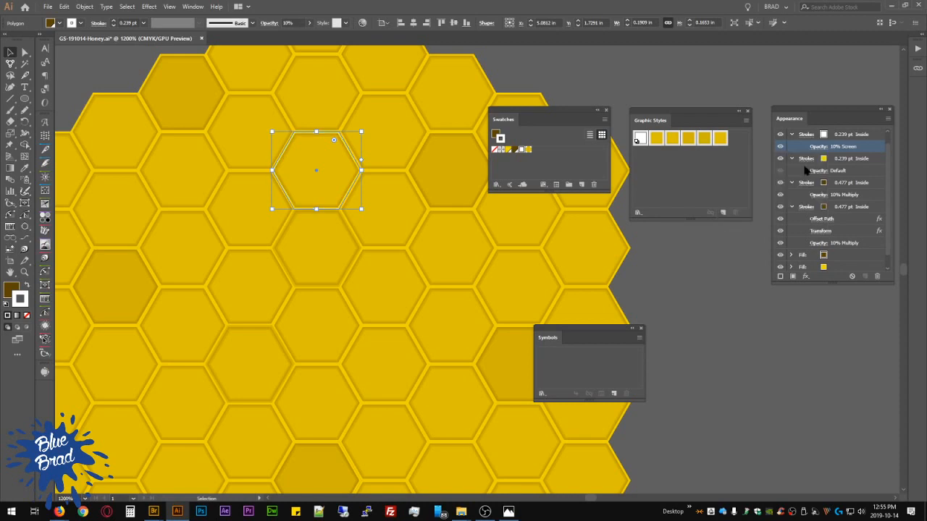
left_click(868, 161)
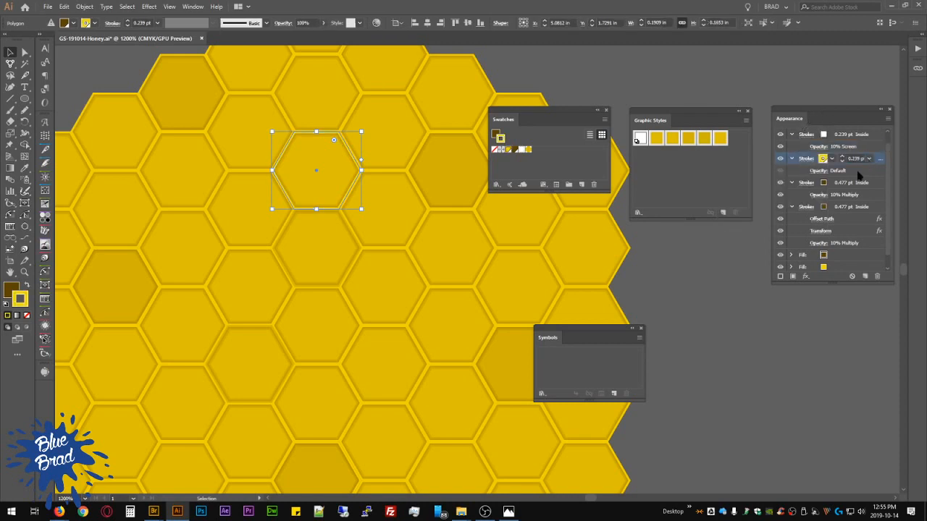
left_click(661, 269)
Step: Set the opacity of the same hexagon's white Screen stroke to 25% and deselect it
key("ctrl+minus")
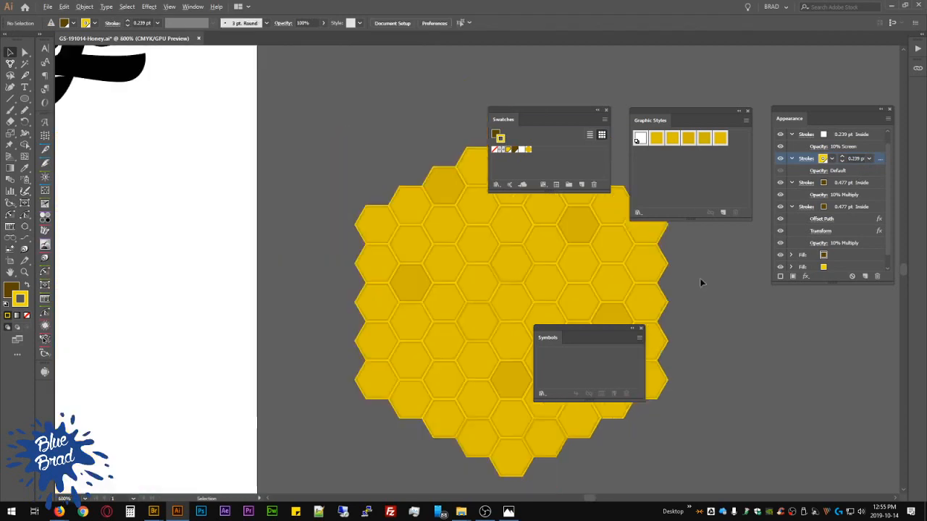
scroll(694, 276, "up", 2)
left_click_drag(695, 257, 712, 337)
left_click_drag(288, 234, 339, 244)
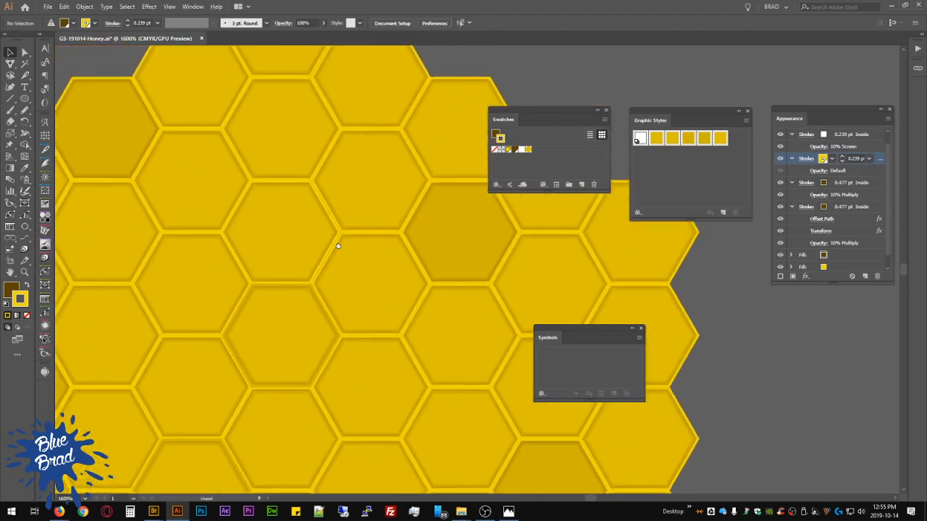
left_click(818, 146)
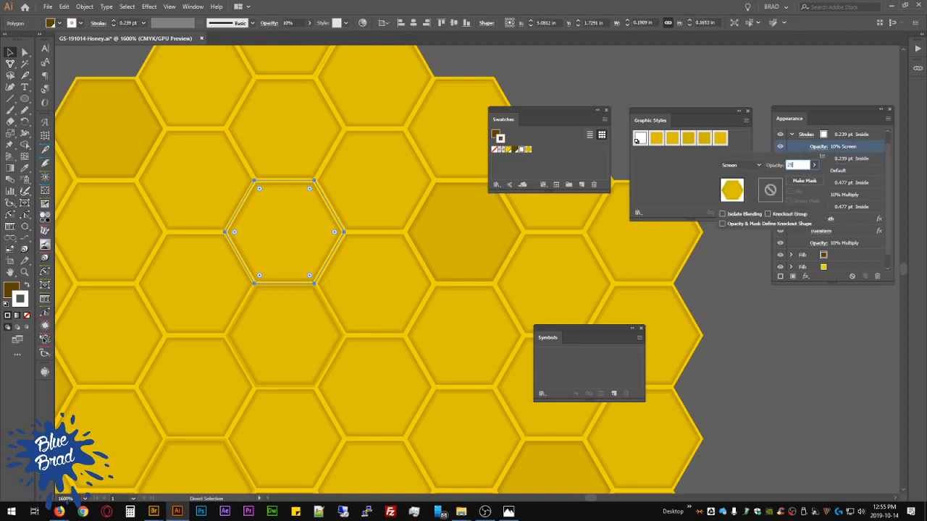
type("25")
key("Return")
left_click(742, 301)
key("ctrl+minus")
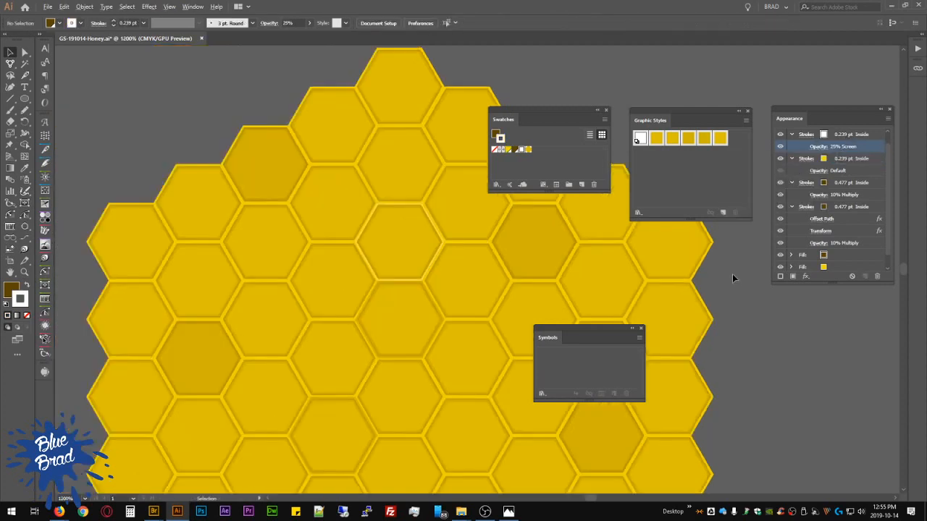
Step: Redefine Graphic Style 4 from the hexagon with the white 25% Screen stroke
scroll(733, 275, "down", 1)
scroll(734, 274, "up", 2)
left_click_drag(743, 305, 709, 331)
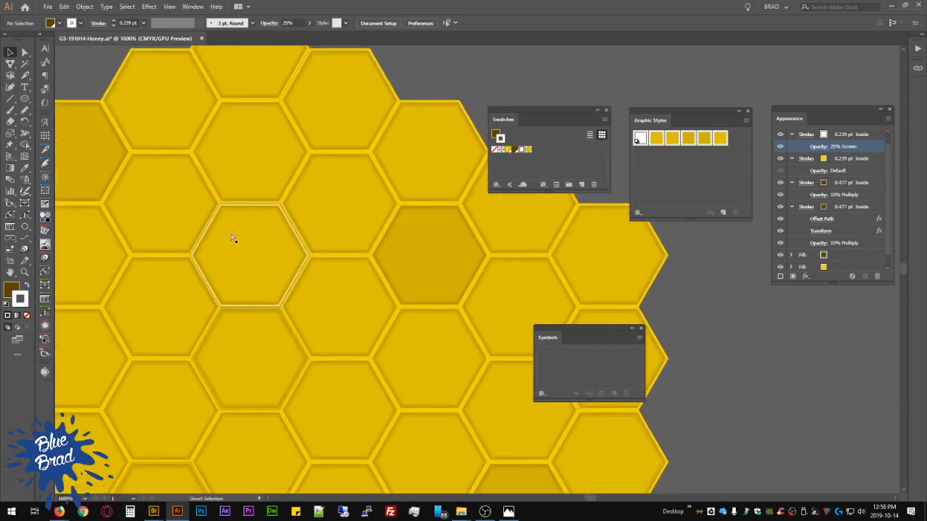
left_click(889, 118)
left_click(822, 220)
left_click(753, 348)
scroll(750, 347, "down", 1)
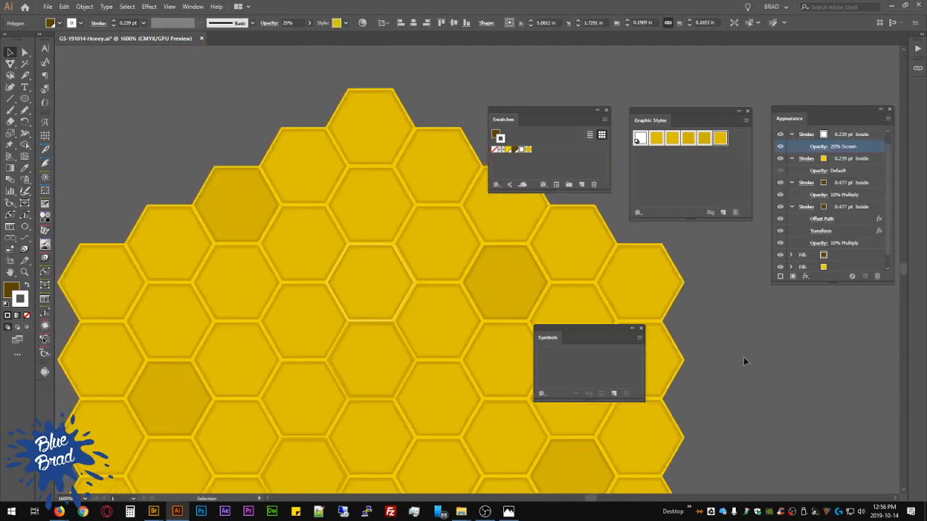
Step: Apply Graphic Style 4 to the hexagon up and to the left of the lowest dark cell
left_click_drag(717, 375, 631, 246)
scroll(627, 250, "down", 1)
left_click_drag(562, 306, 528, 253)
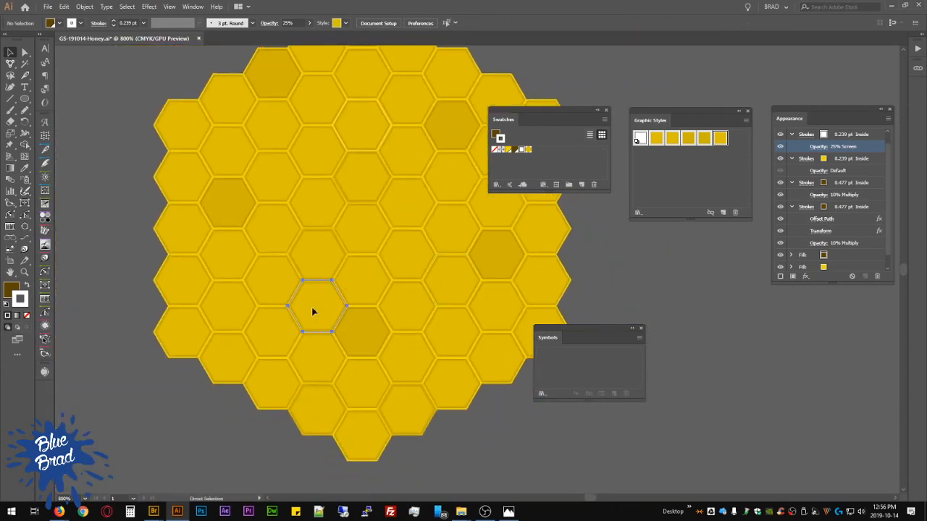
left_click(313, 312)
left_click(720, 139)
left_click(720, 320)
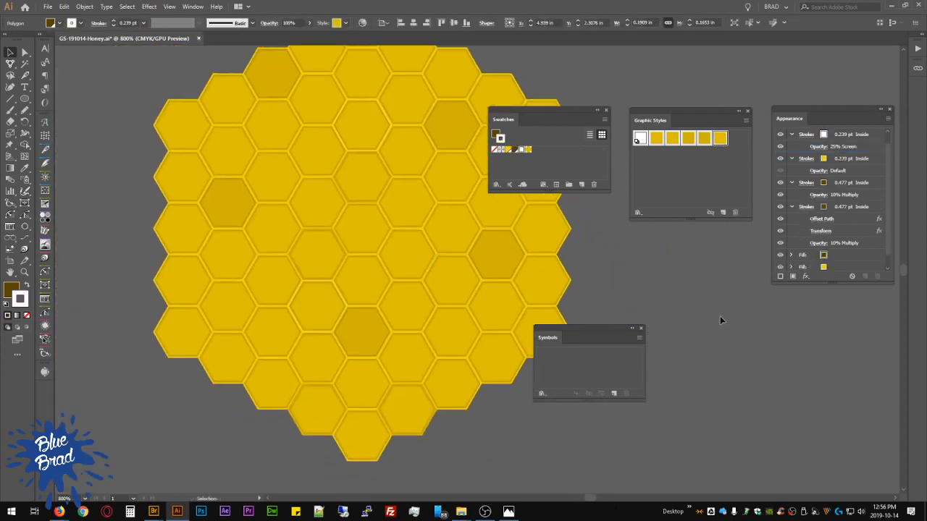
Step: Apply Graphic Style 4 to the hexagon directly above the dark cell on the honeycomb's right side
left_click(507, 221)
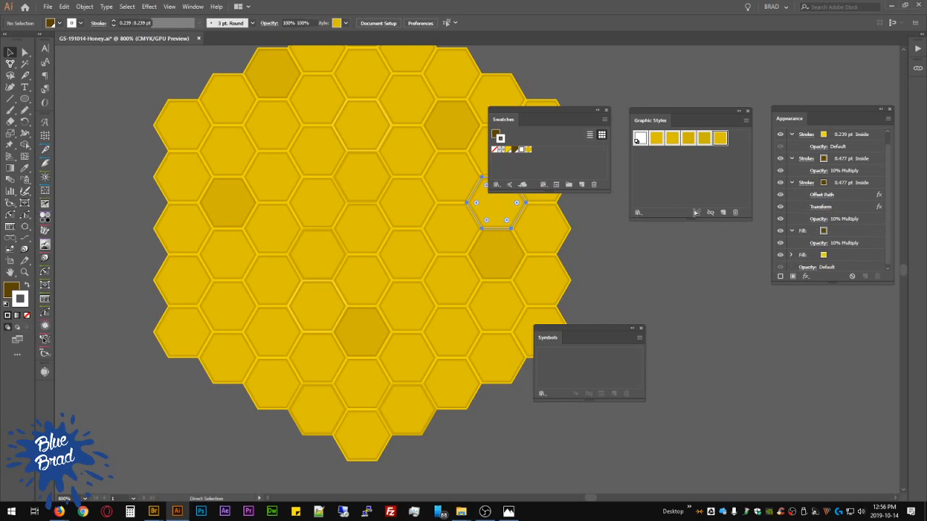
left_click(720, 137)
left_click(722, 329)
key("a")
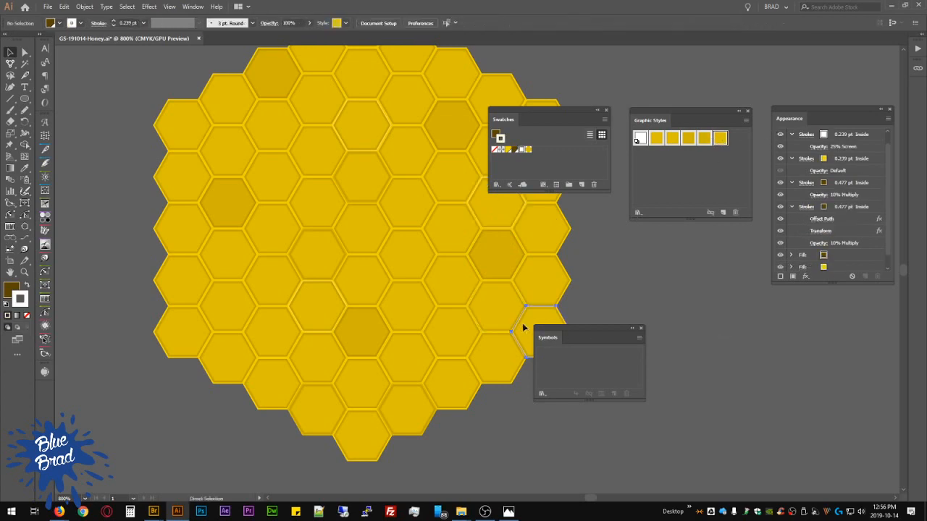
Step: Examine how the highlighted hexagons look across the whole honeycomb at different magnifications
scroll(710, 287, "down", 2)
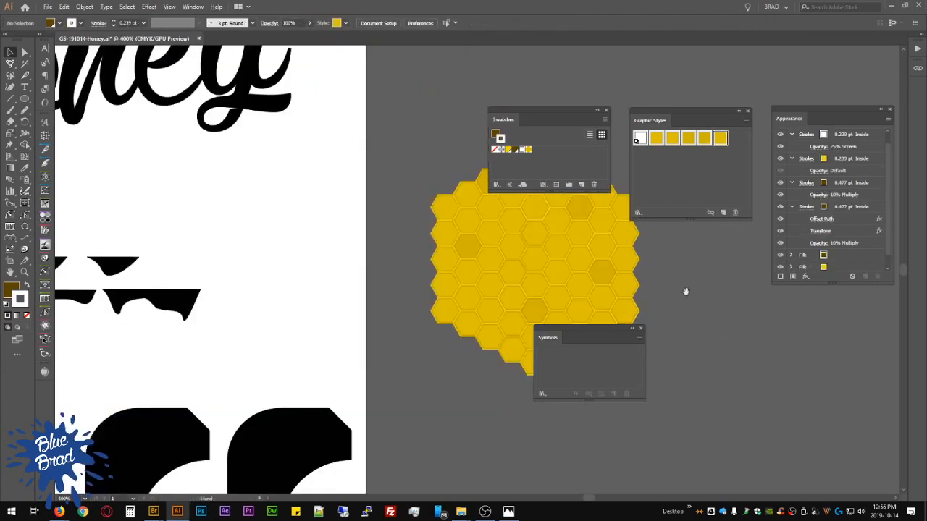
left_click_drag(686, 291, 439, 231)
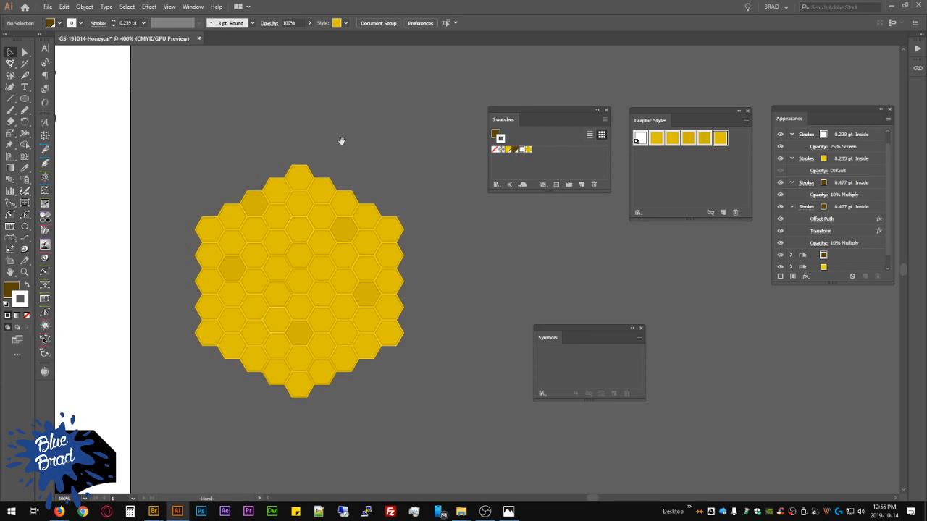
left_click_drag(341, 140, 418, 113)
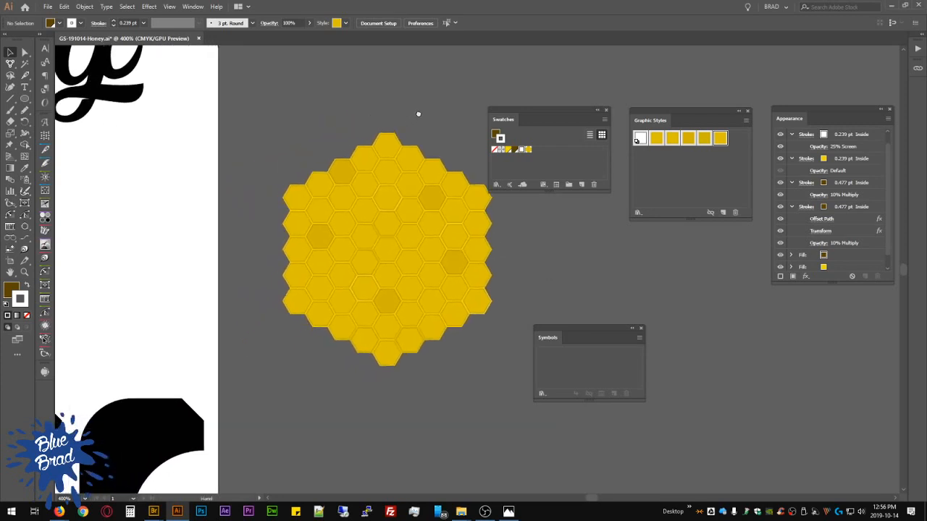
scroll(435, 139, "down", 1)
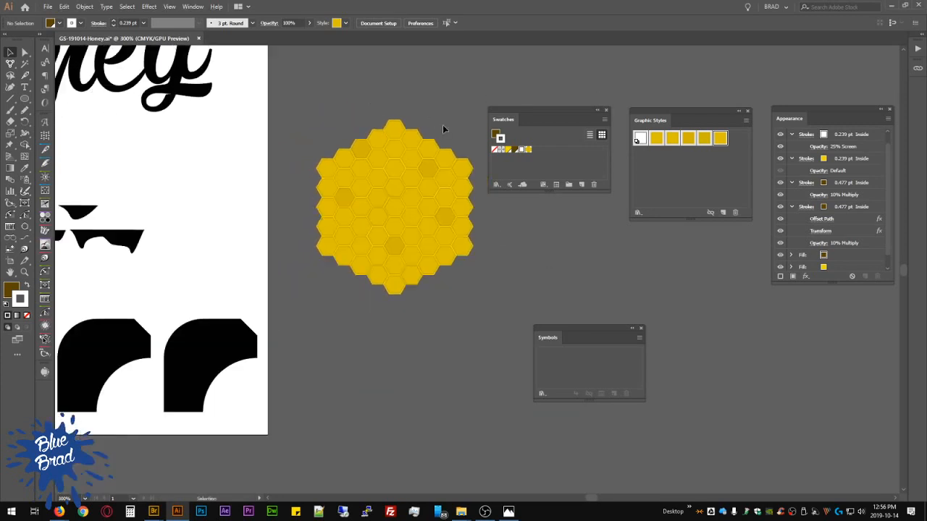
scroll(442, 111, "up", 2)
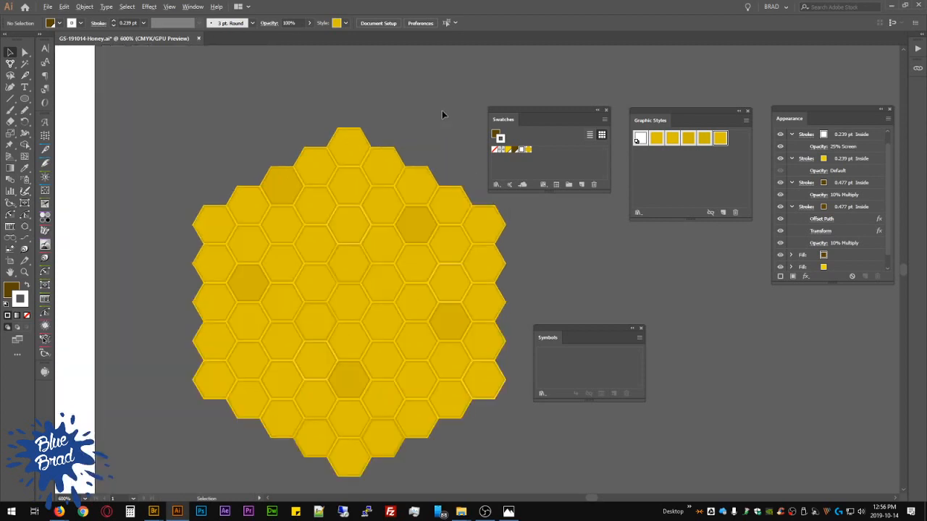
scroll(441, 115, "down", 2)
left_click_drag(436, 141, 391, 130)
Step: Select the topmost hexagon and its brown Multiply fill, and move the Appearance panel below the Graphic Styles panel
left_click(307, 138)
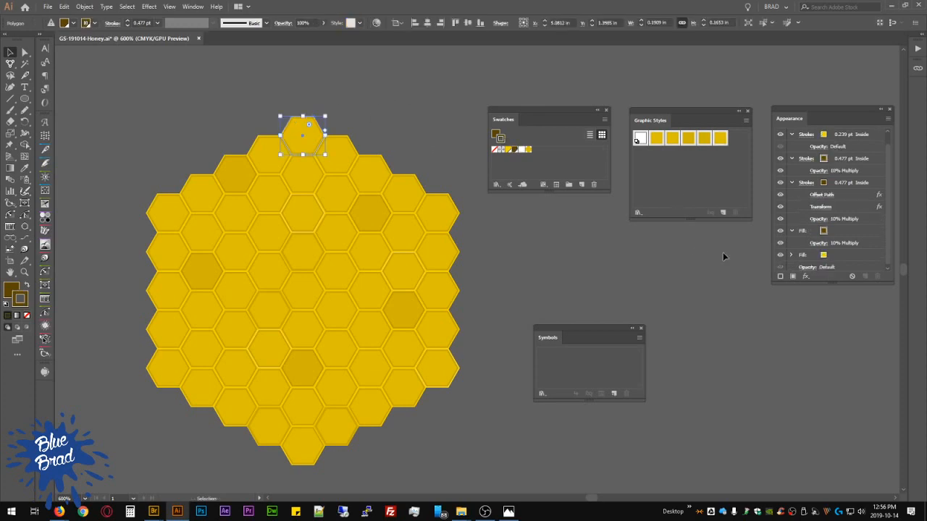
left_click_drag(887, 205, 885, 208)
left_click(846, 231)
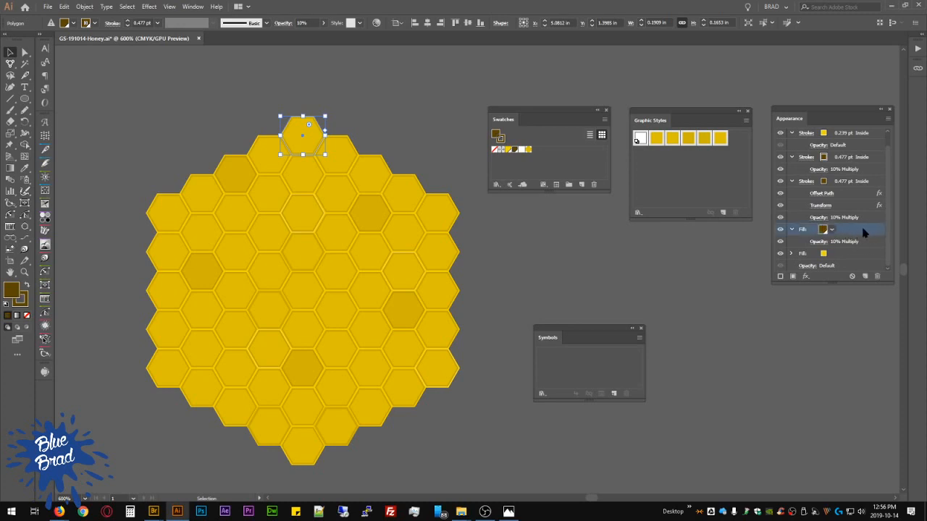
left_click_drag(825, 116, 733, 262)
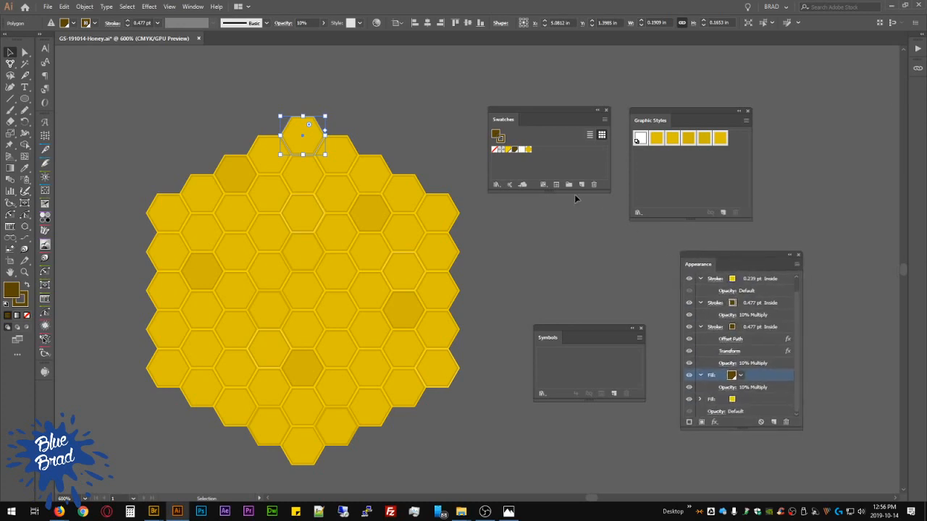
Step: Redefine Graphic Style 4 from the dark hexagon near the honeycomb's upper-left edge and deselect it
left_click(250, 179)
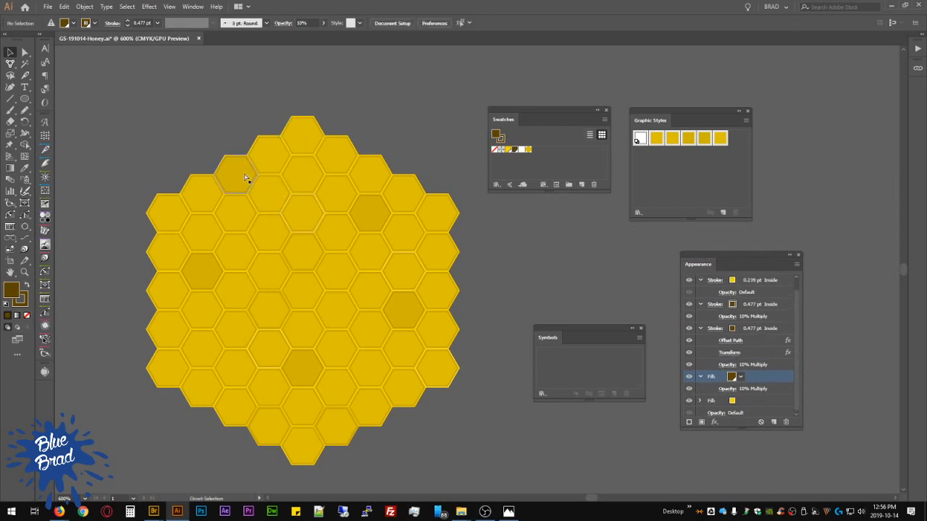
left_click(797, 265)
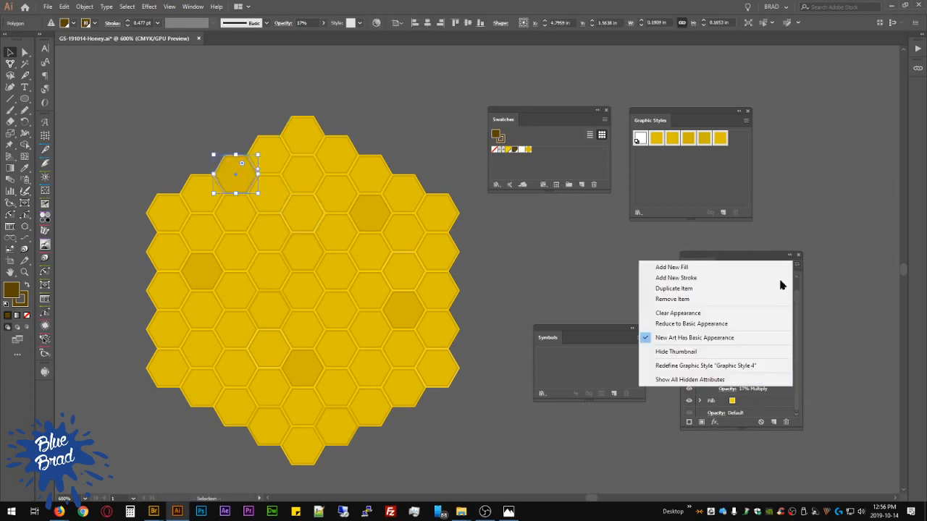
left_click(717, 364)
left_click(548, 258)
Step: Redefine Graphic Style 4 from the hexagon just left of the topmost one, and again from the topmost hexagon
left_click(269, 155)
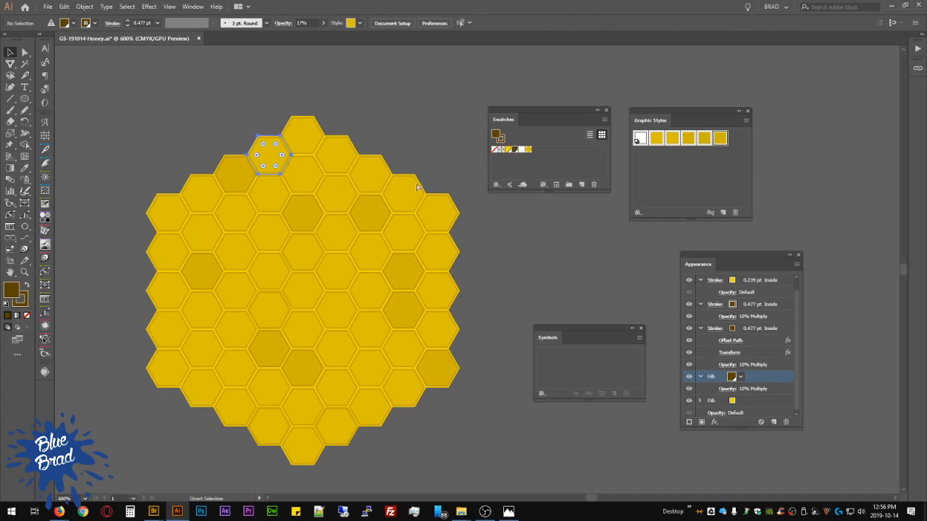
left_click(798, 264)
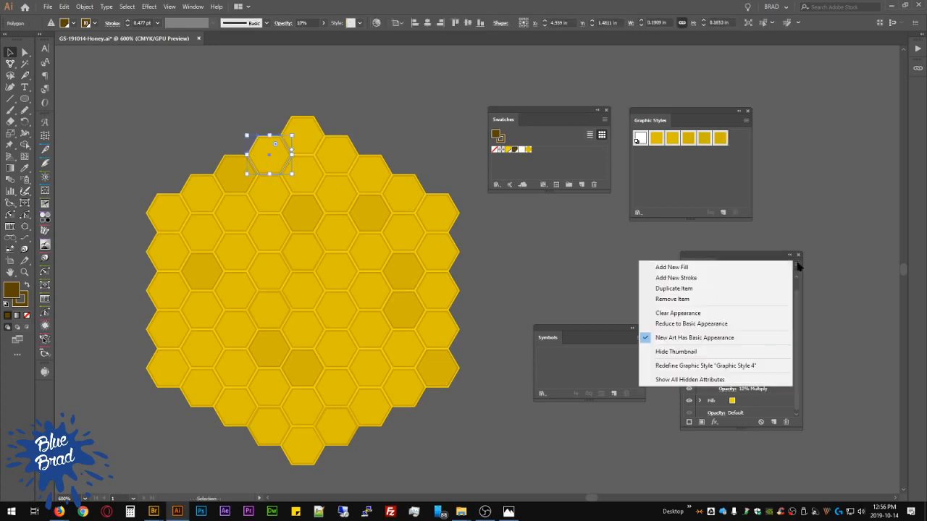
left_click(737, 367)
left_click(308, 145)
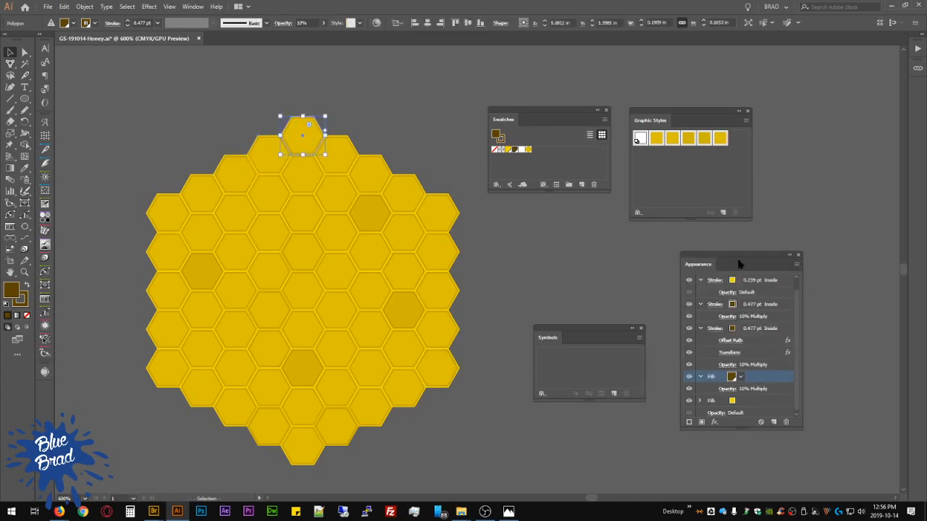
left_click(797, 265)
left_click(753, 367)
Step: Redefine Graphic Style 4 from the hexagon adjacent to the honeycomb's upper-left corner cell and deselect it
left_click(563, 265)
key("a")
left_click(204, 192)
left_click(796, 264)
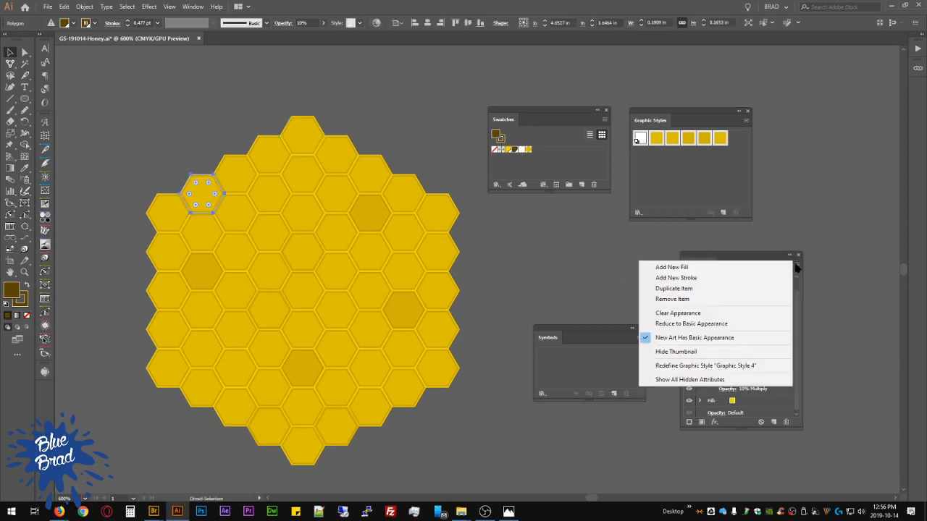
left_click(760, 368)
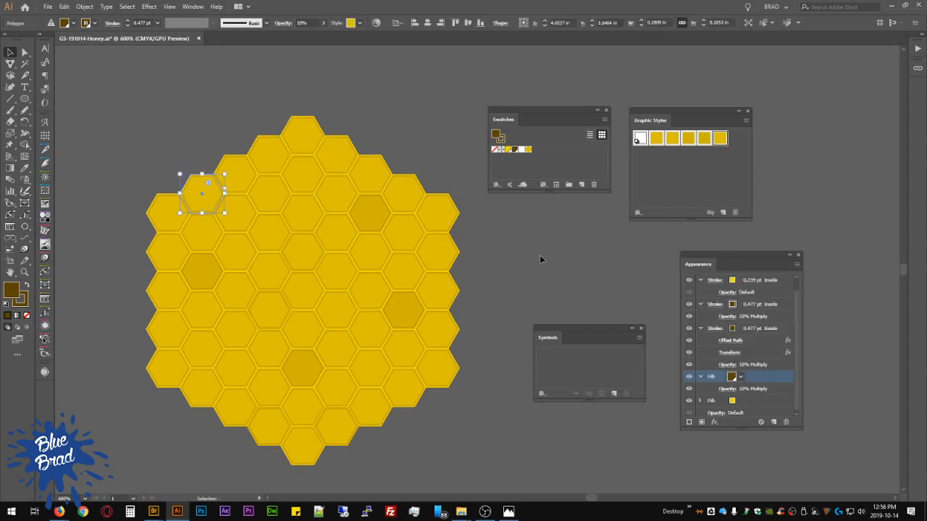
left_click(540, 255)
Step: Redefine Graphic Style 4 from the hexagon at the honeycomb's upper-right corner
left_click(438, 213)
key("v")
left_click(796, 264)
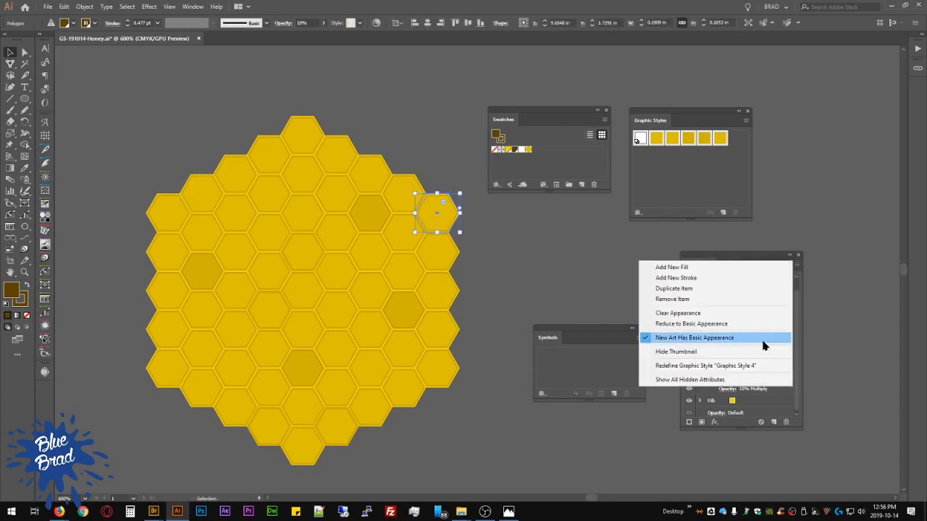
left_click(758, 367)
Step: Redefine Graphic Style 4 from the dark 17% Multiply hexagon in the honeycomb's upper-right area and deselect it
left_click(369, 213)
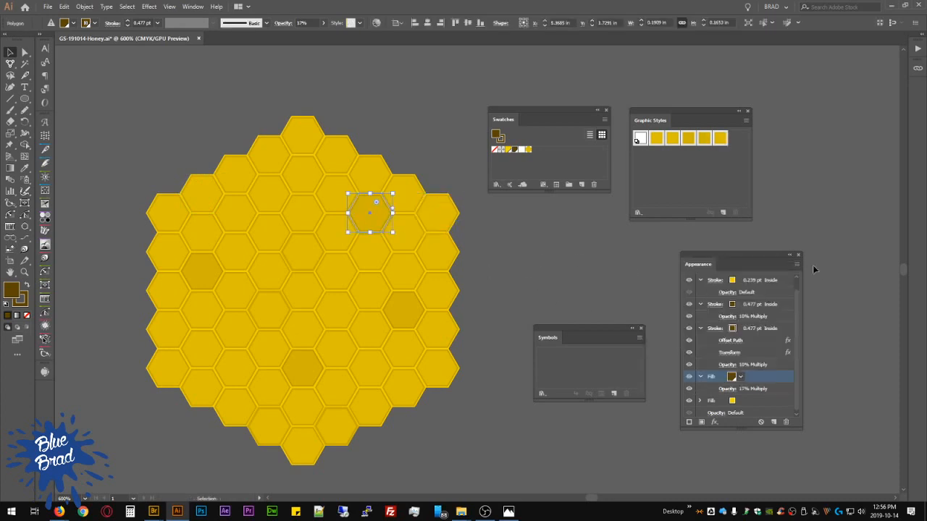
left_click(797, 265)
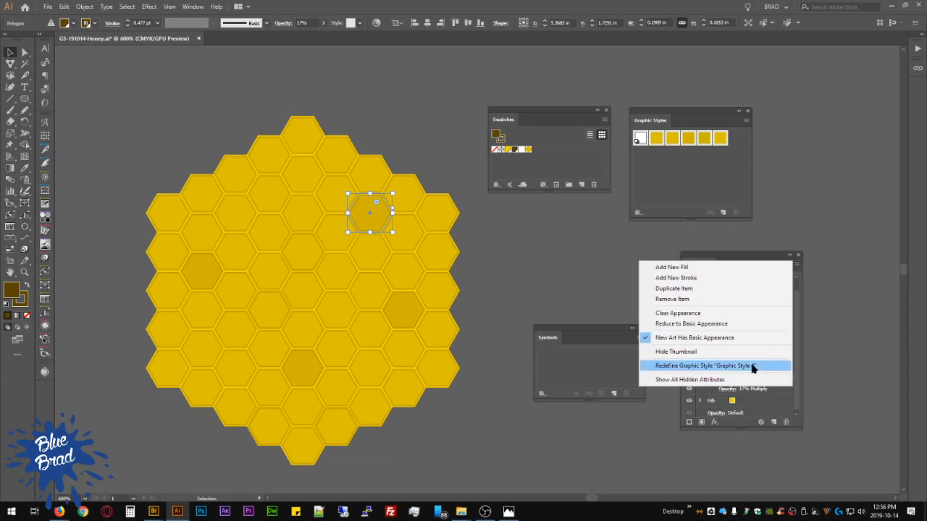
left_click(706, 368)
left_click(550, 274)
Step: Create a new graphic style from the regular hexagon at the honeycomb's upper-left corner
key("a")
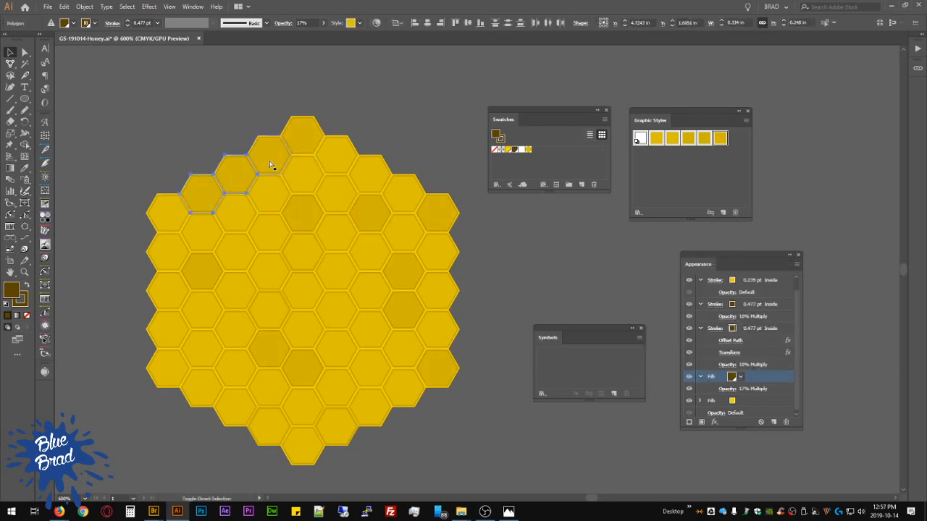
left_click(152, 213)
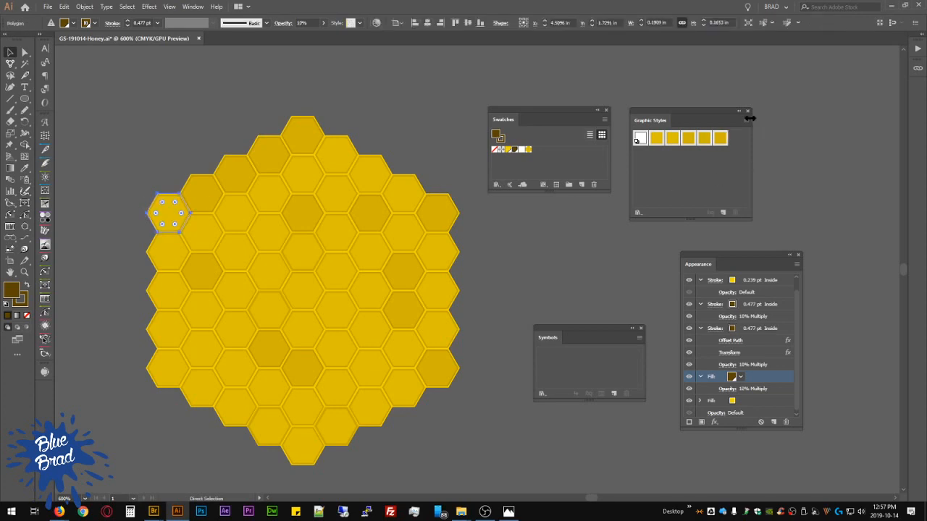
left_click(723, 214)
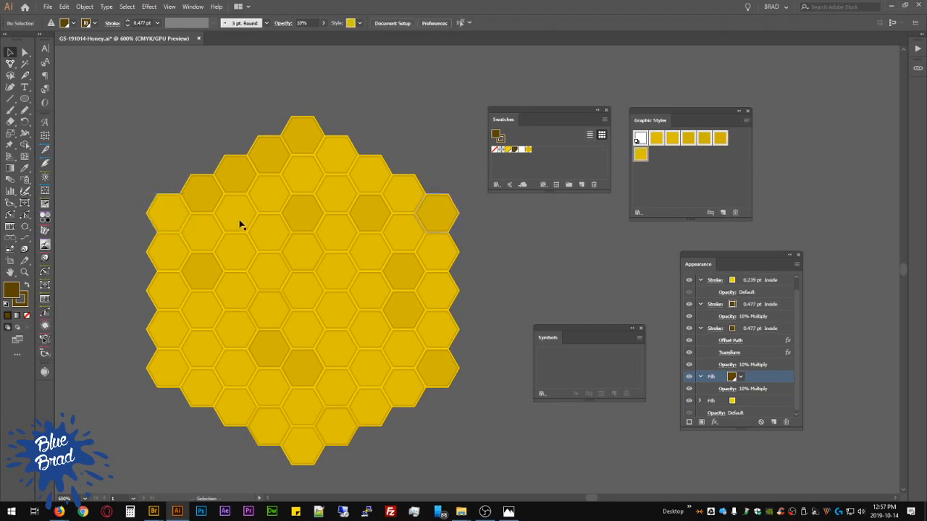
Step: Apply the new regular graphic style to the four dark hexagons along the upper-left edge, including the topmost, and deselect them
left_click(205, 201, "shift")
left_click(232, 182, "shift")
left_click(269, 148, "shift")
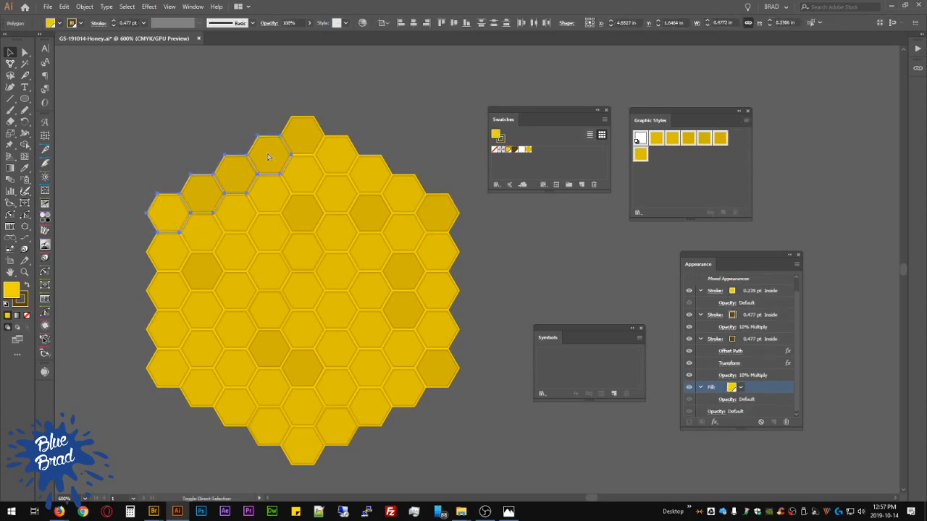
left_click(300, 135, "shift")
left_click(641, 154)
left_click(557, 249)
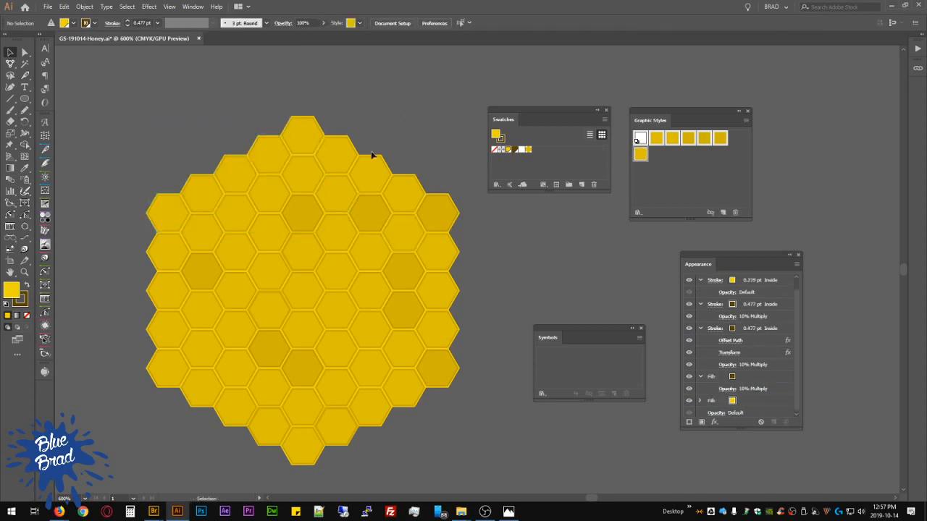
Step: Apply Graphic Style 4 to the hexagon two rows below the topmost one and duplicate its 0.239 pt stroke
left_click(313, 211)
left_click(719, 139)
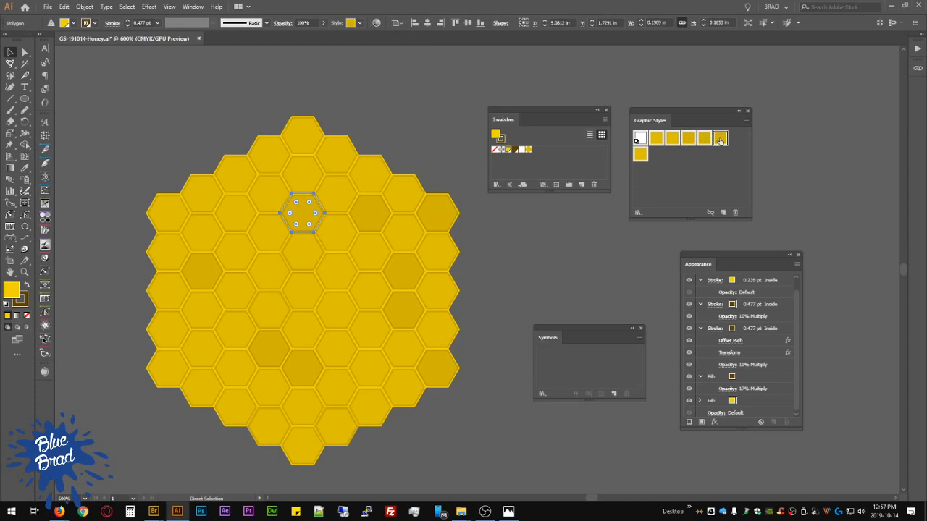
key("v")
left_click(772, 283)
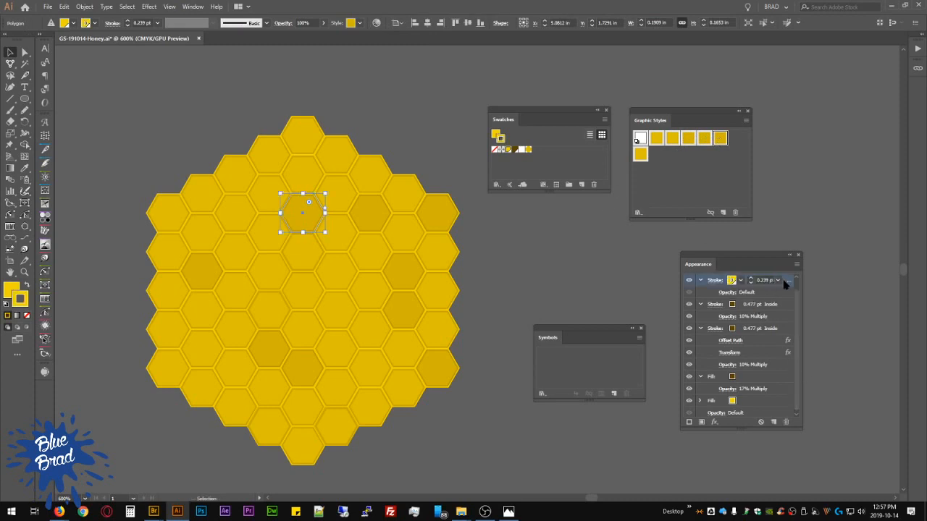
left_click(773, 422)
left_click(582, 265)
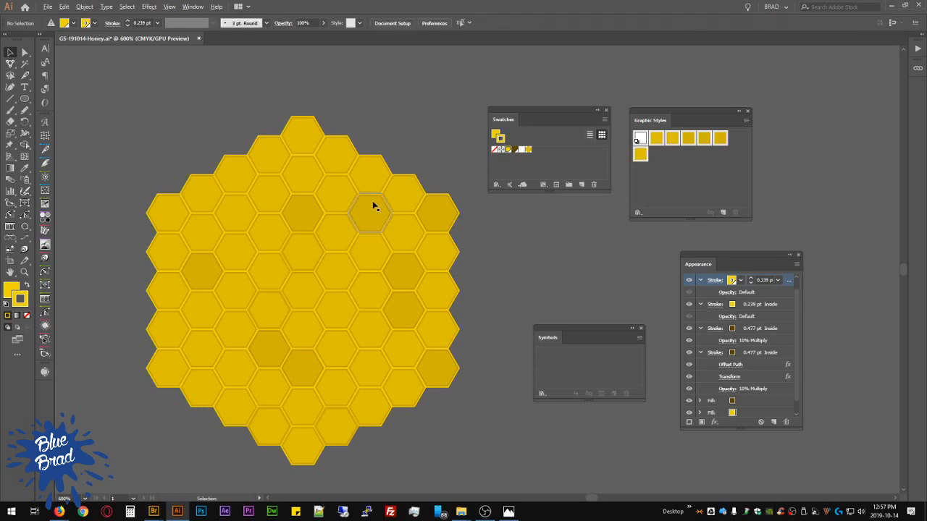
Step: Inspect the strokes and fills that make up the honeycomb's upper-left corner hexagon
scroll(373, 197, "down", 5)
scroll(373, 192, "up", 5)
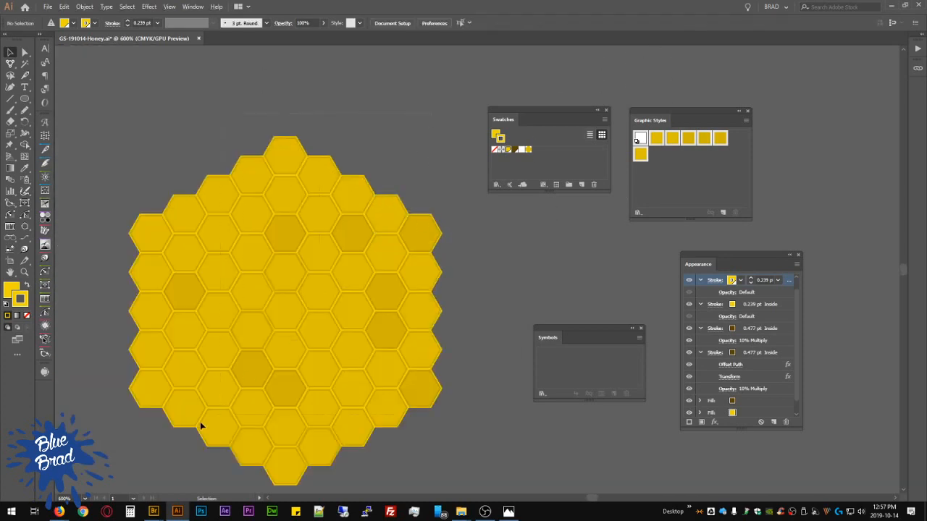
left_click_drag(142, 469, 425, 439)
left_click(425, 438)
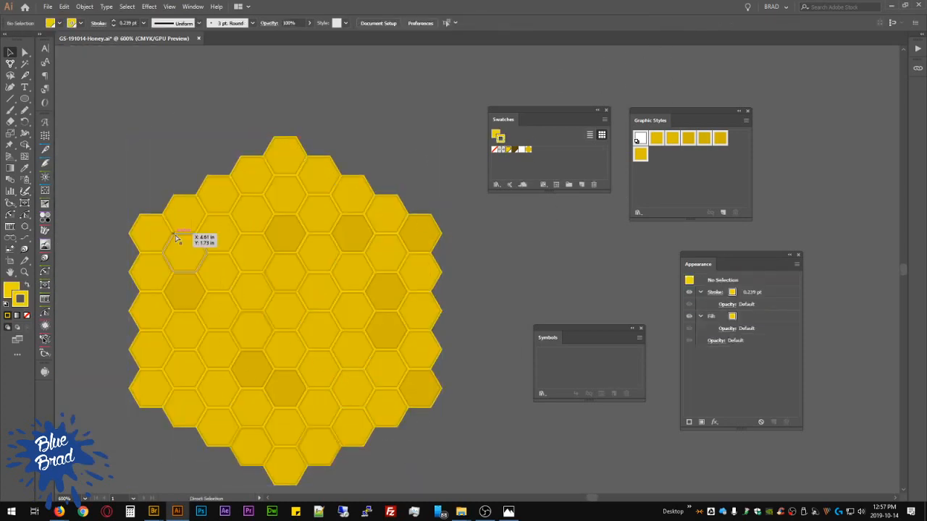
left_click(148, 226)
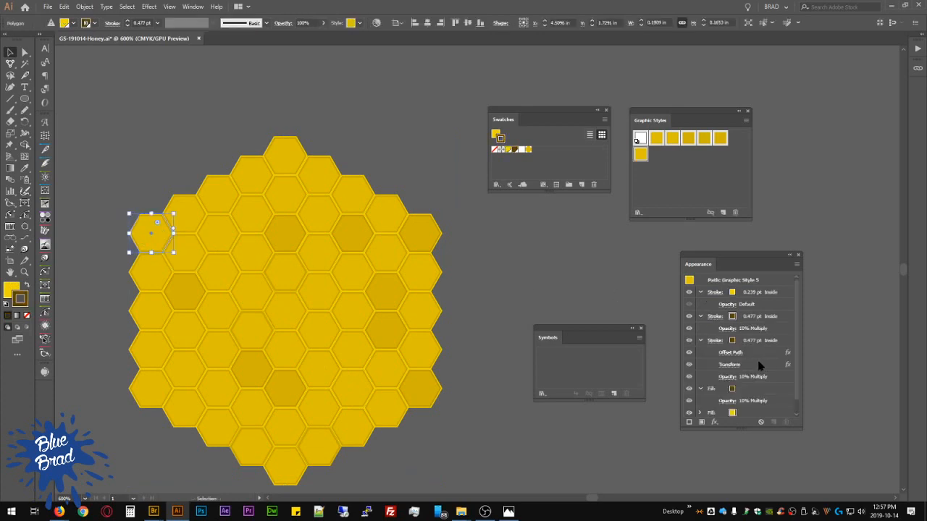
scroll(759, 365, "down", 1)
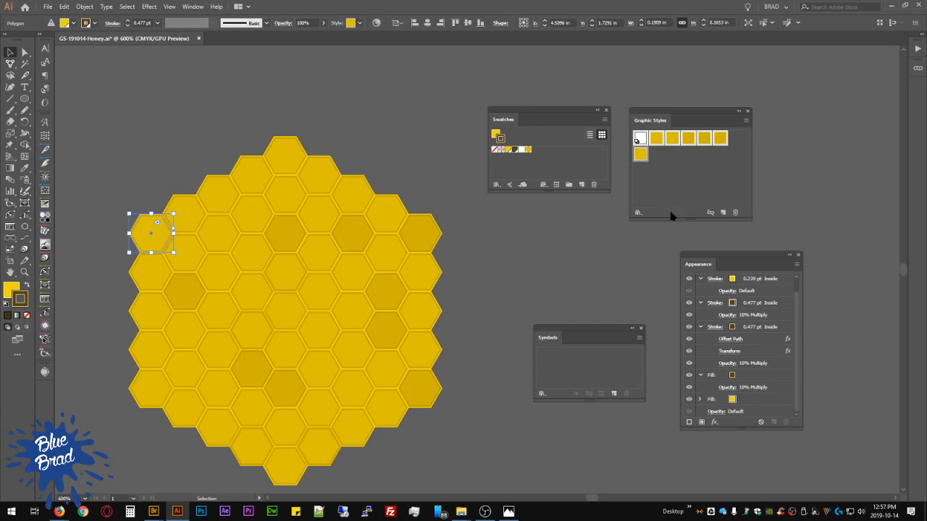
left_click(592, 249)
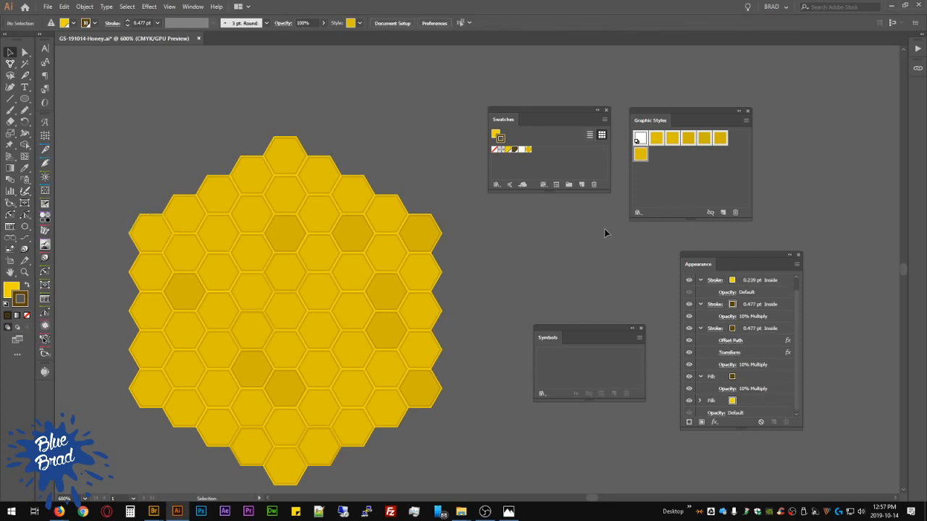
Step: Delete the five older graphic styles, keeping only the default style and Graphic Style 5
left_click(656, 137)
left_click(720, 138, "shift")
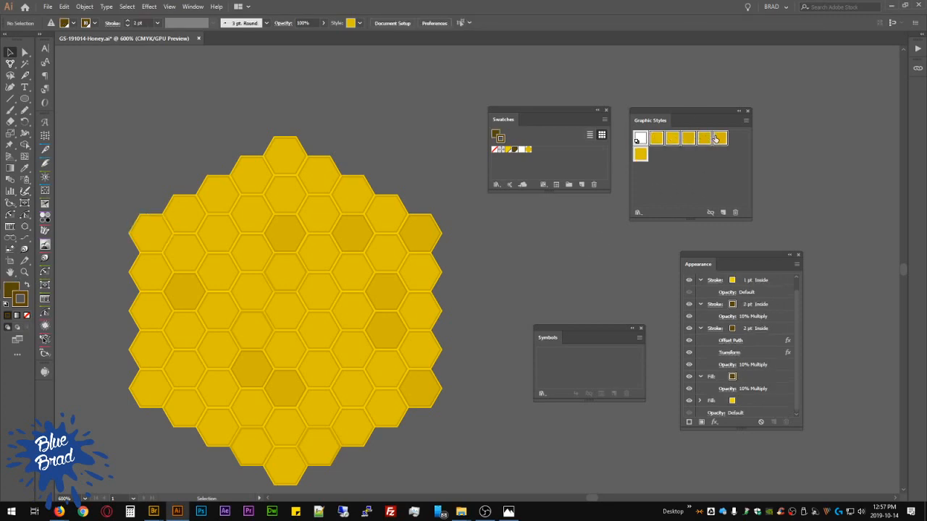
left_click(736, 213)
left_click(454, 269)
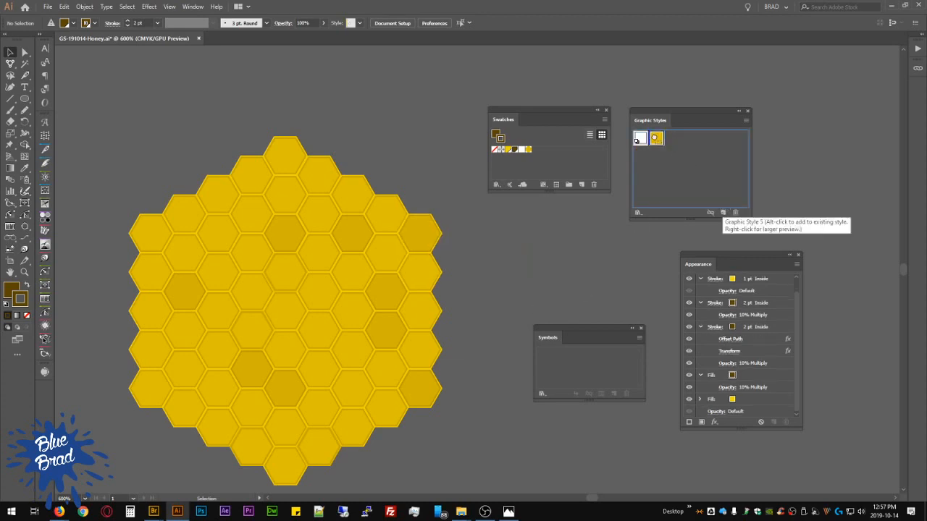
Step: Duplicate the 0.239 pt stroke of the upper-left corner hexagon and color the top copy white
left_click(656, 138)
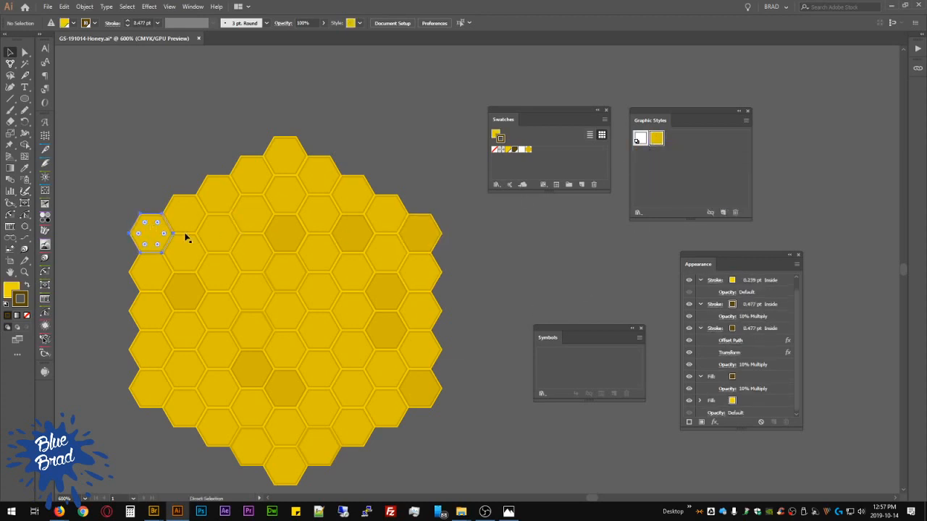
left_click(152, 230)
left_click_drag(780, 280, 775, 426)
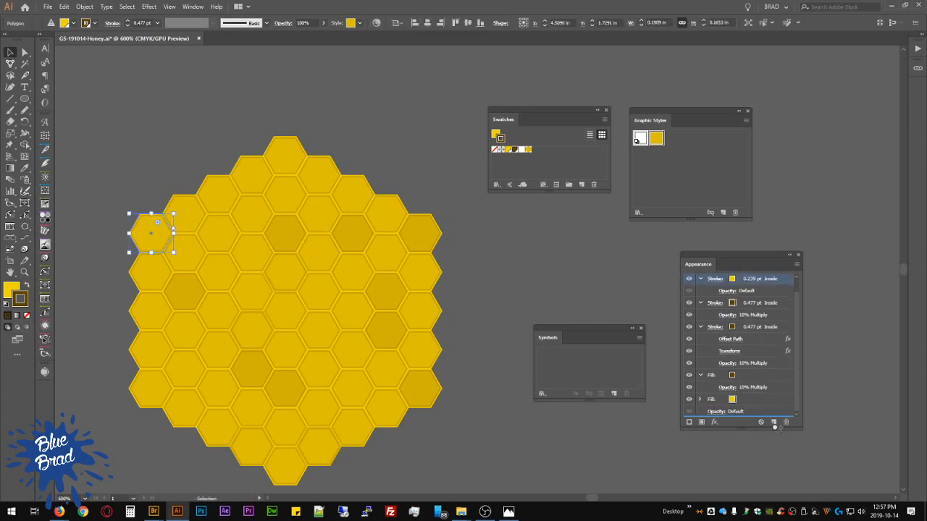
left_click(732, 280)
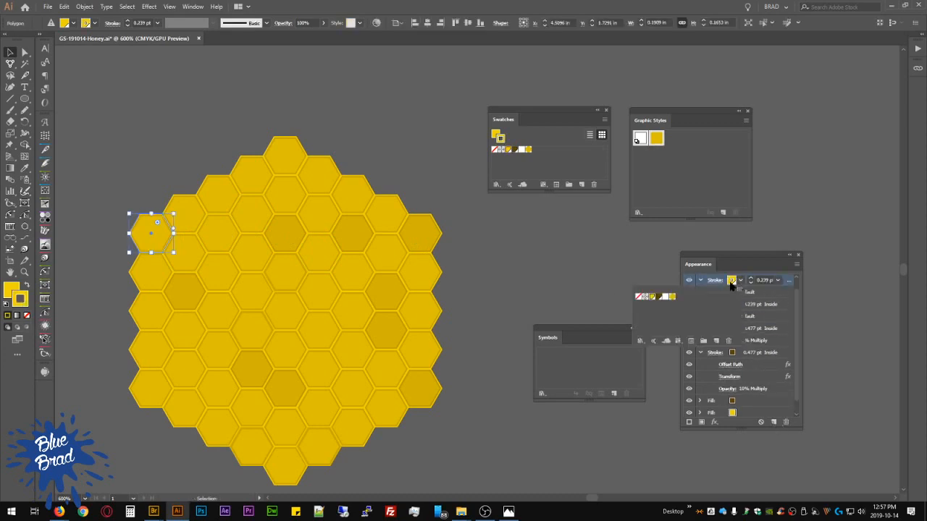
left_click(665, 296)
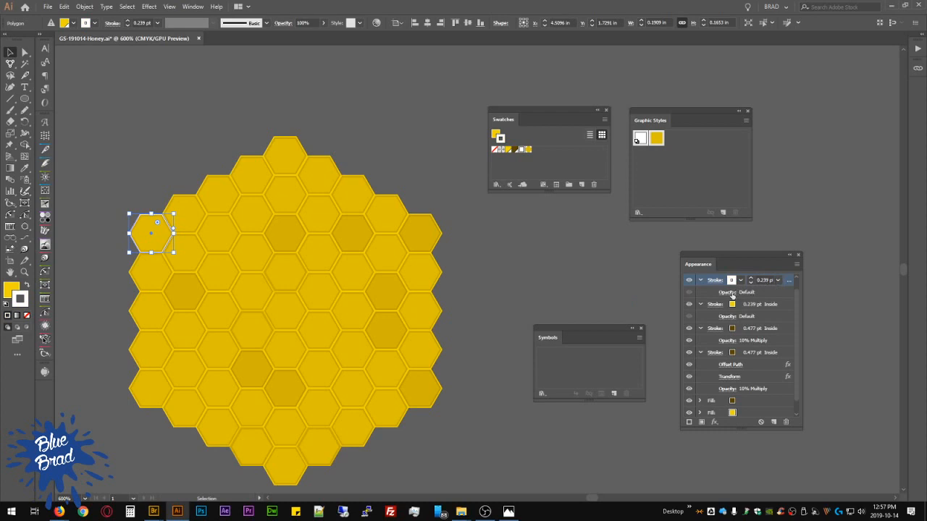
Step: Set the white stroke's blending mode to Screen with 25% opacity and deselect the hexagon
left_click(730, 293)
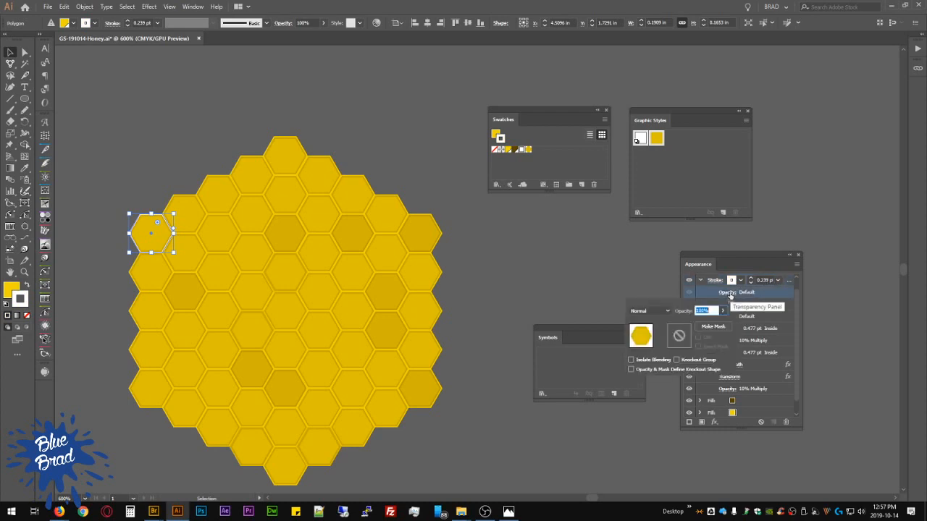
left_click(667, 310)
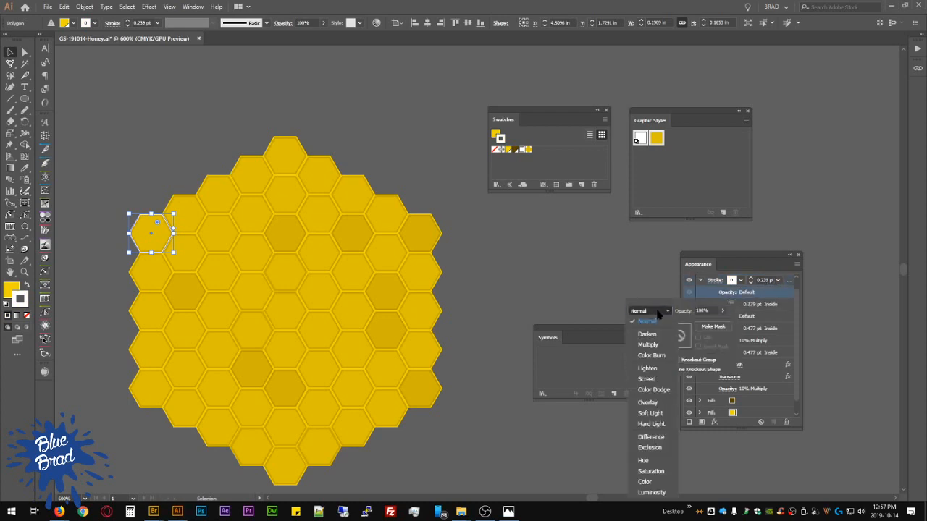
left_click(659, 369)
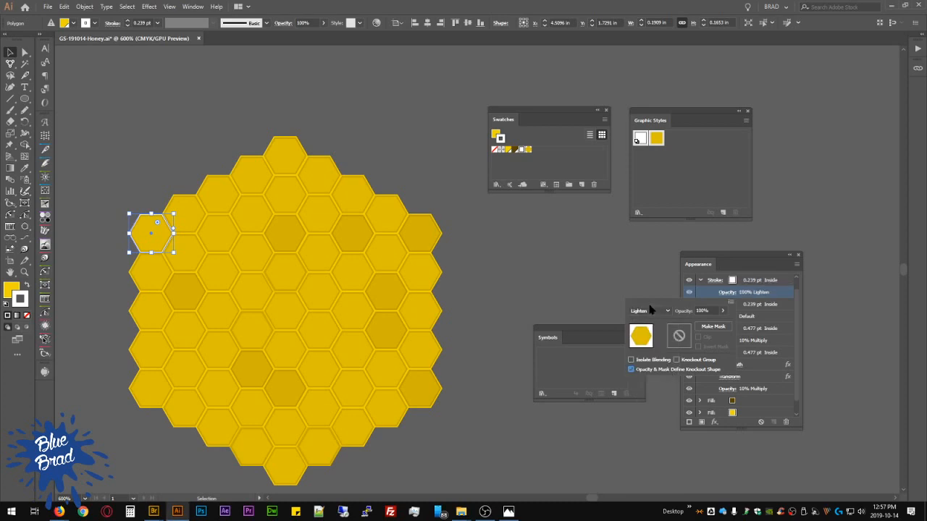
left_click(650, 310)
left_click(659, 378)
left_click(707, 310)
type("25")
key("Return")
left_click(508, 265)
Step: Save the appearance with the white Screen stroke as a new graphic style and clear the selection
key("a")
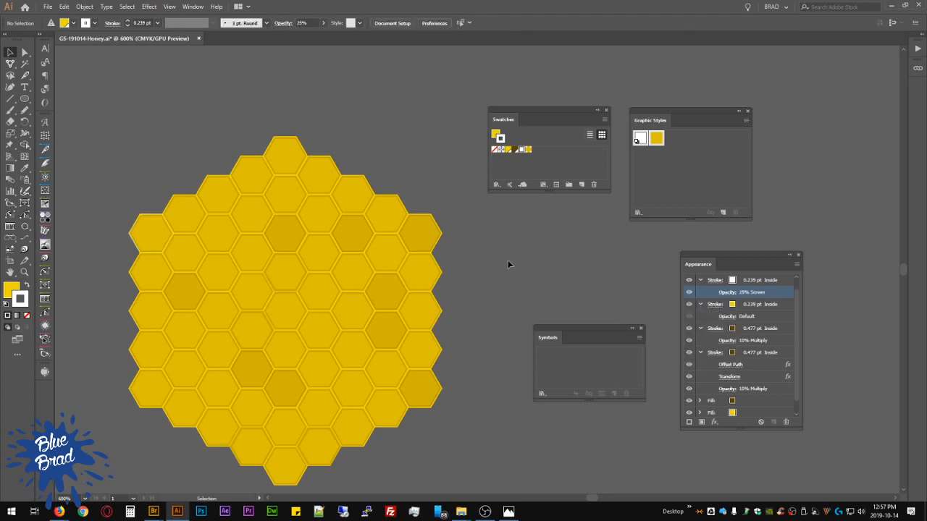
left_click(723, 212)
key("ctrl+shift+a")
key("v")
Step: Load Graphic Style 5, stack the Symbols and Appearance panels below Swatches, and select the brown 10% Multiply fill
left_click(656, 138)
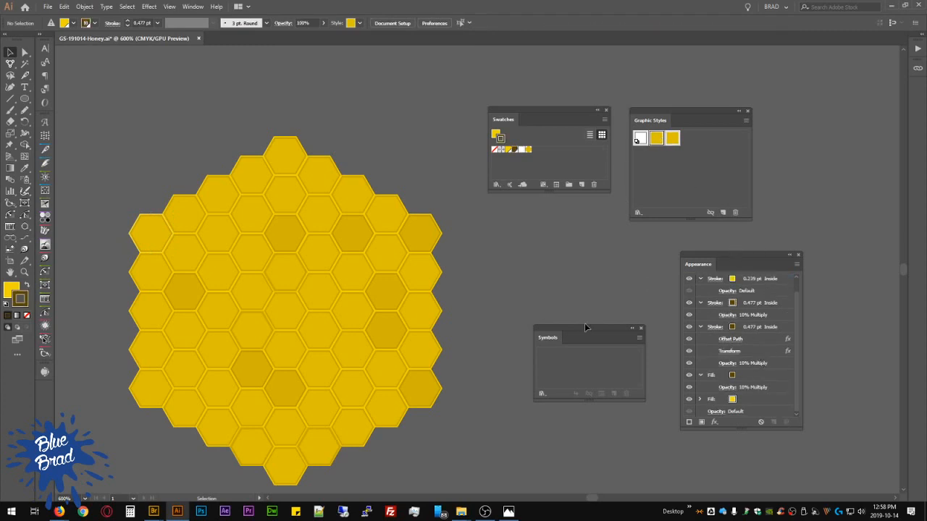
left_click_drag(585, 326, 539, 203)
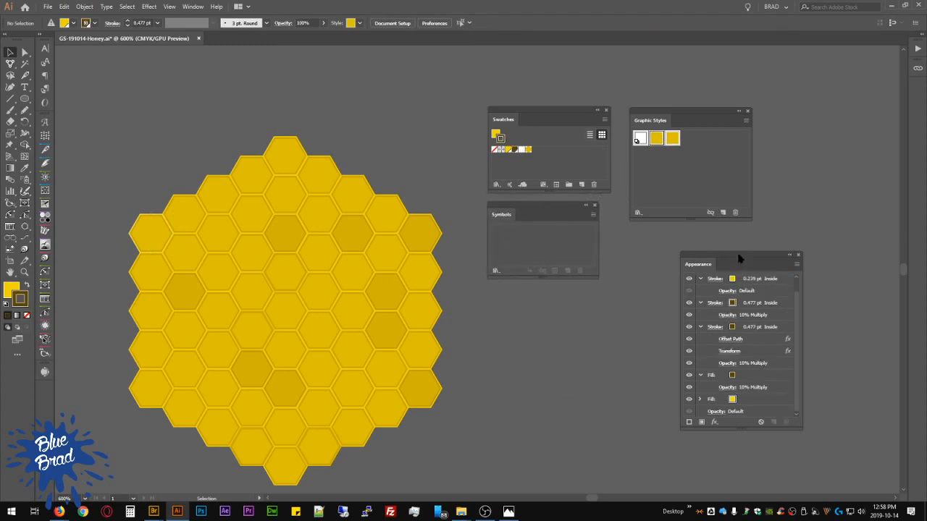
left_click_drag(739, 258, 510, 279)
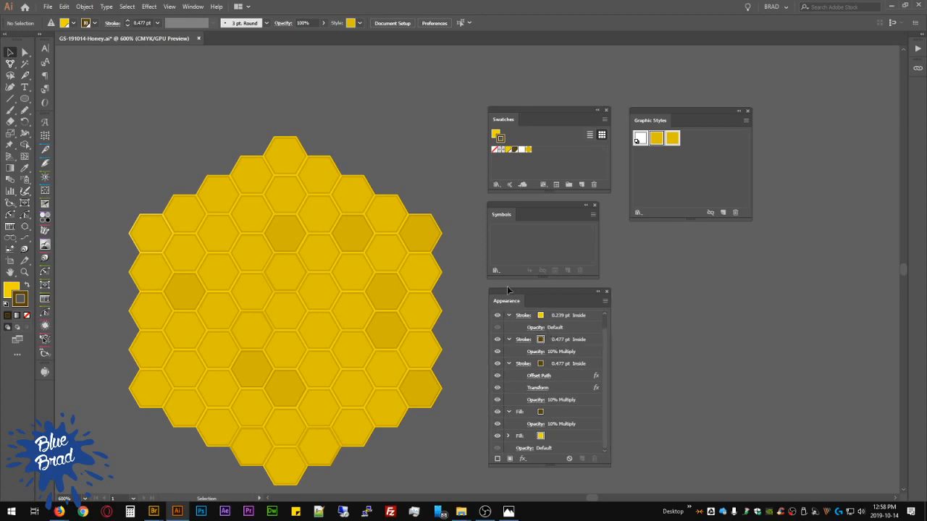
scroll(587, 356, "up", 1)
scroll(586, 339, "down", 1)
left_click(563, 412)
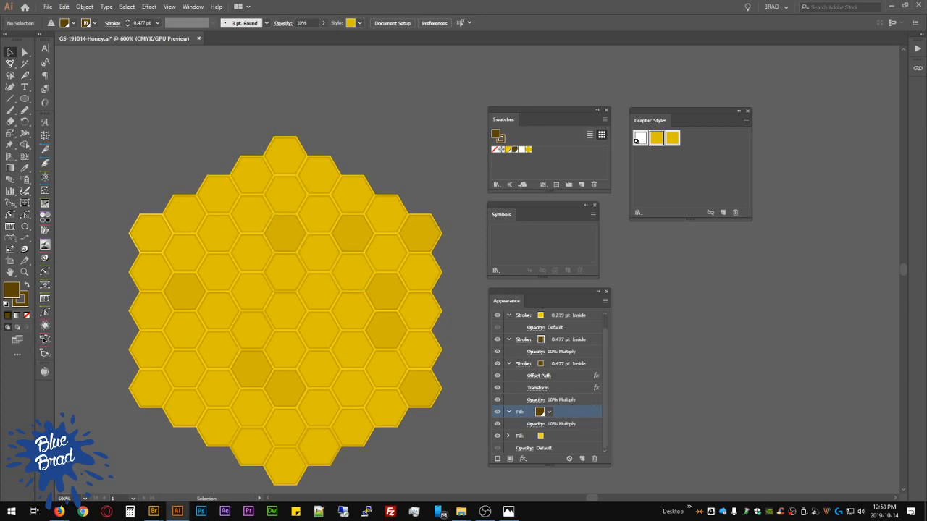
Step: Place the Gradient panel beside Appearance and give the 10% Multiply fill of the hexagon next to the upper-left corner one a white-to-brown gradient
left_click_drag(926, 232, 637, 255)
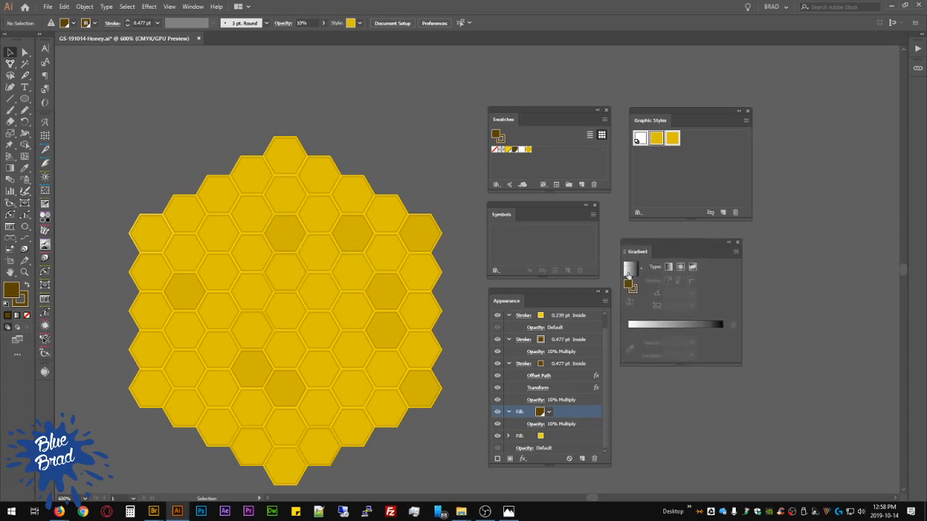
left_click(629, 274)
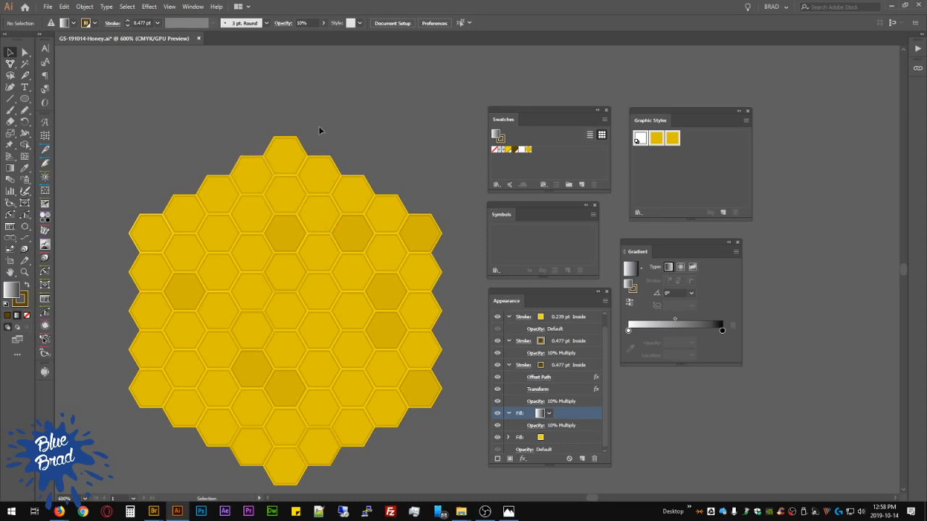
left_click(145, 230)
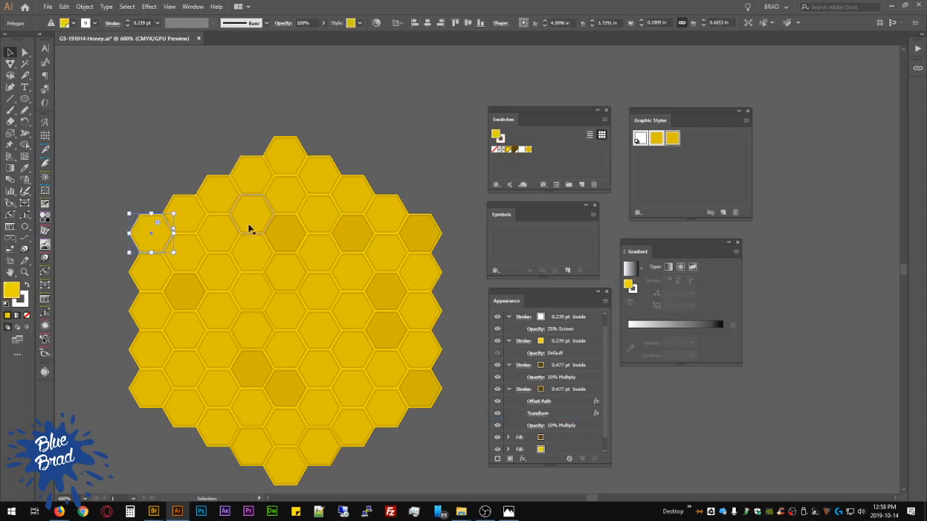
left_click(190, 215)
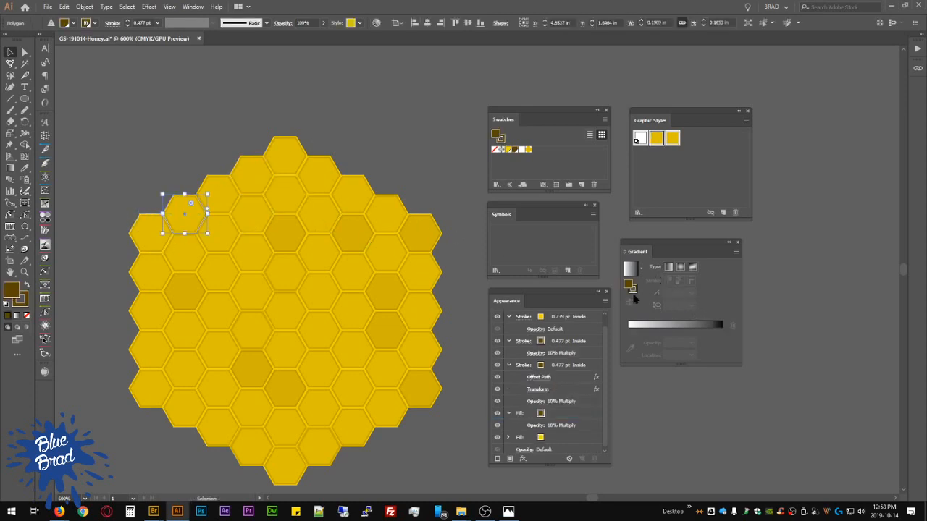
left_click(592, 414)
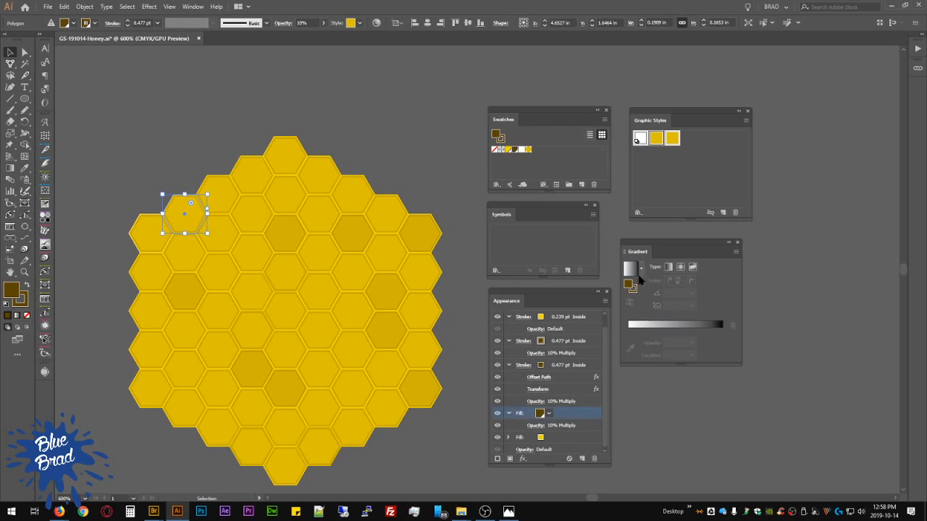
left_click(723, 327)
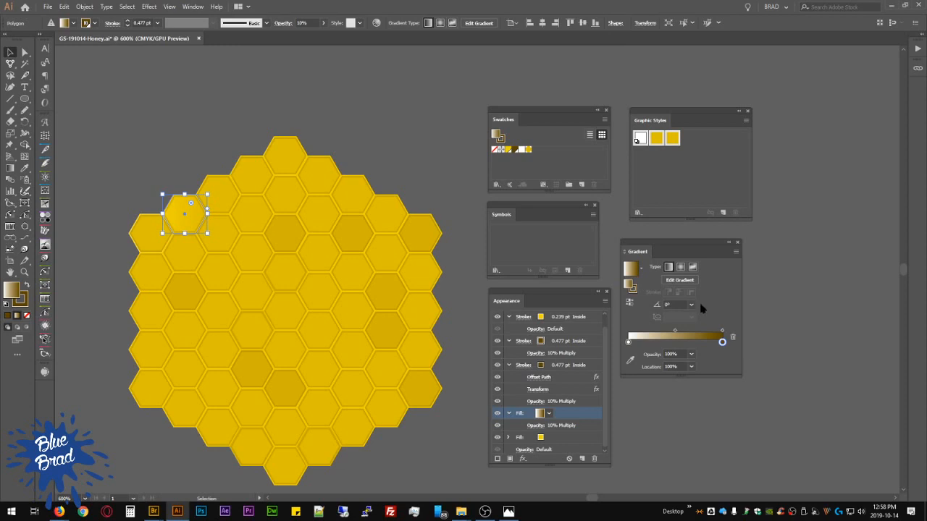
Step: Try a 45° angle for the hexagon's white-to-brown gradient and deselect the hexagon
left_click(679, 305)
type("45")
left_click(239, 107)
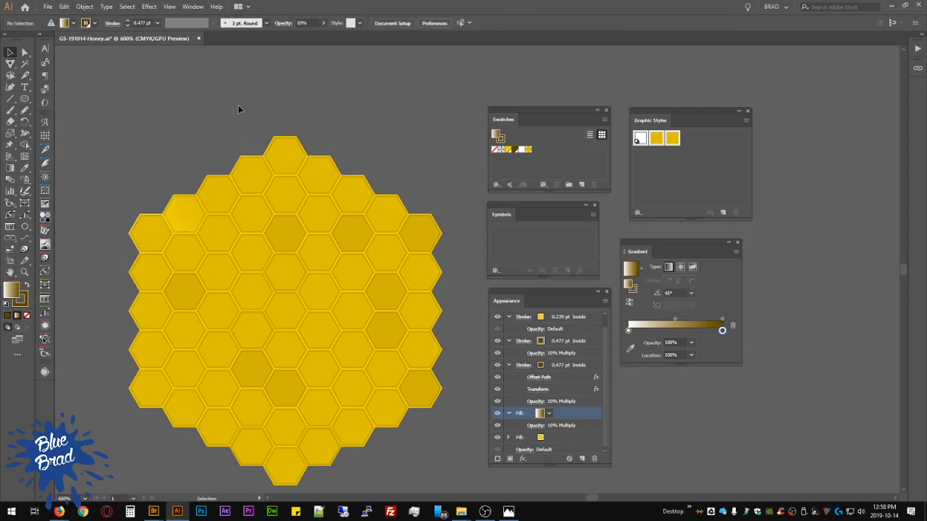
Step: Set the opacity of the hexagon's Multiply gradient fill to 40% and deselect the hexagon
key("a")
left_click(189, 212)
key("v")
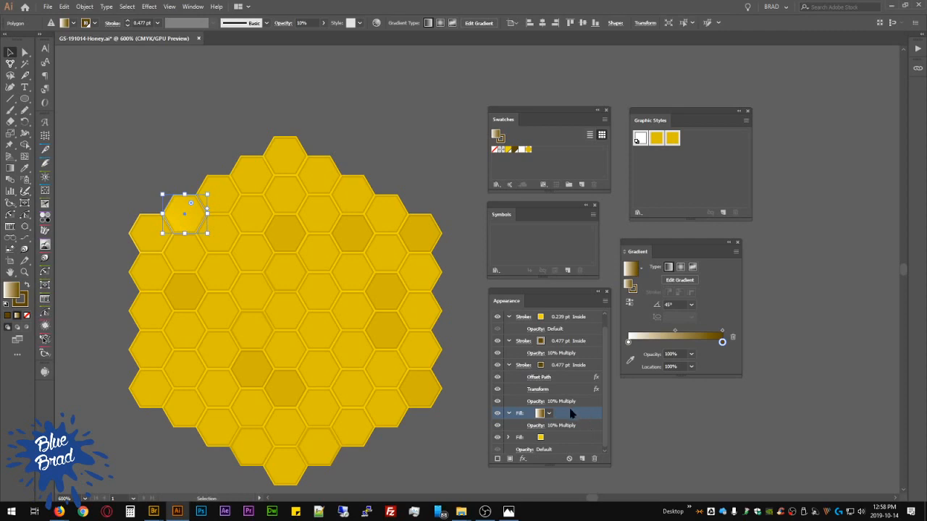
left_click(536, 425)
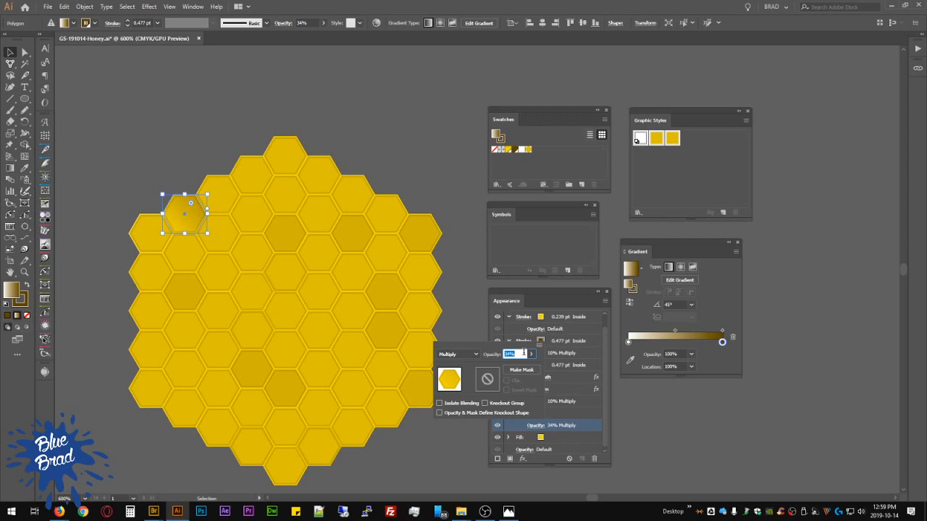
type("40")
key("Return")
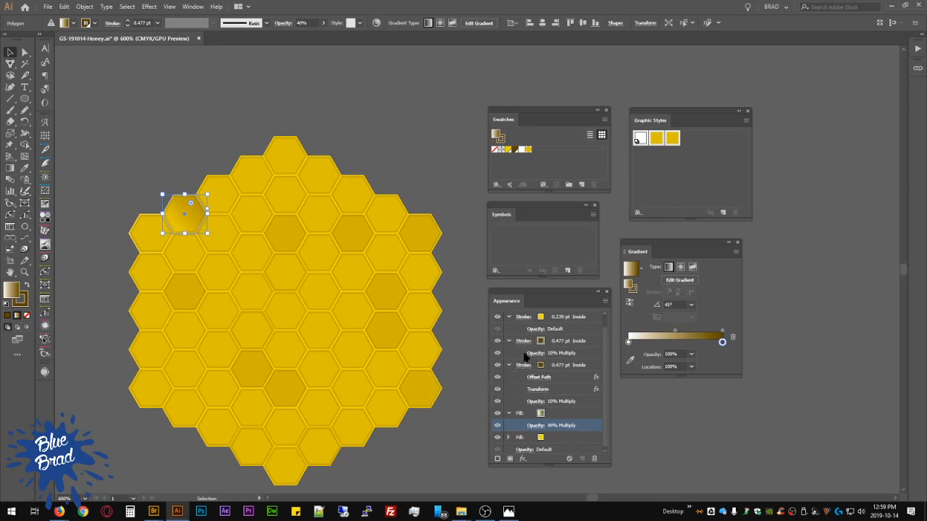
left_click(230, 104)
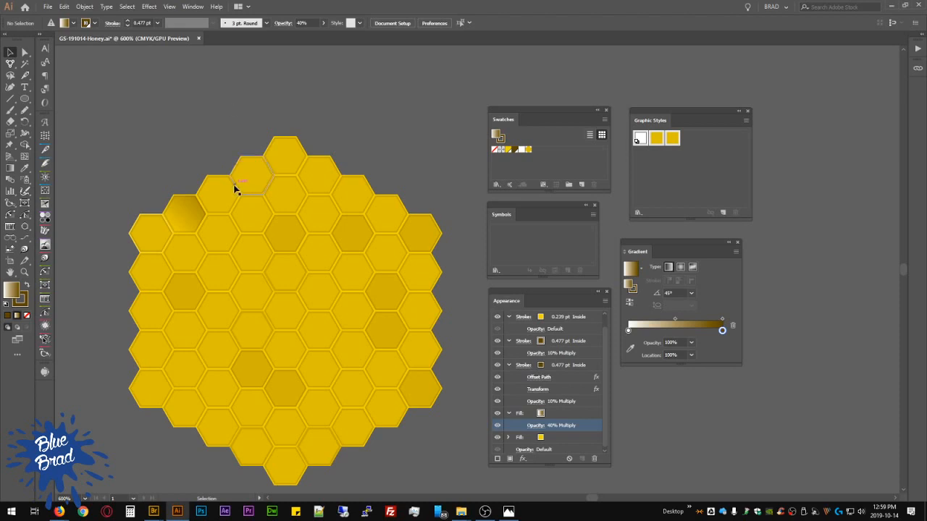
Step: Reselect the gradient hexagon and try a gradient angle of -45°
left_click(193, 210)
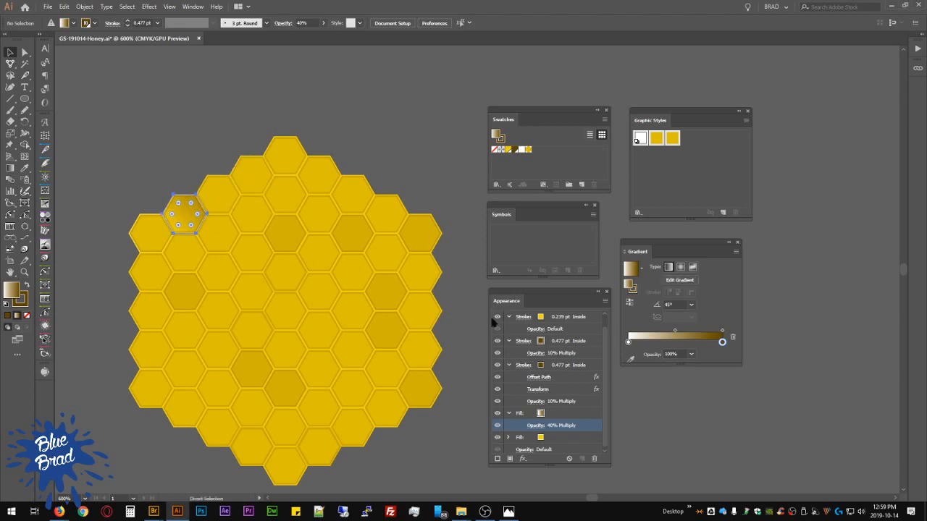
left_click(679, 305)
key("BackSpace")
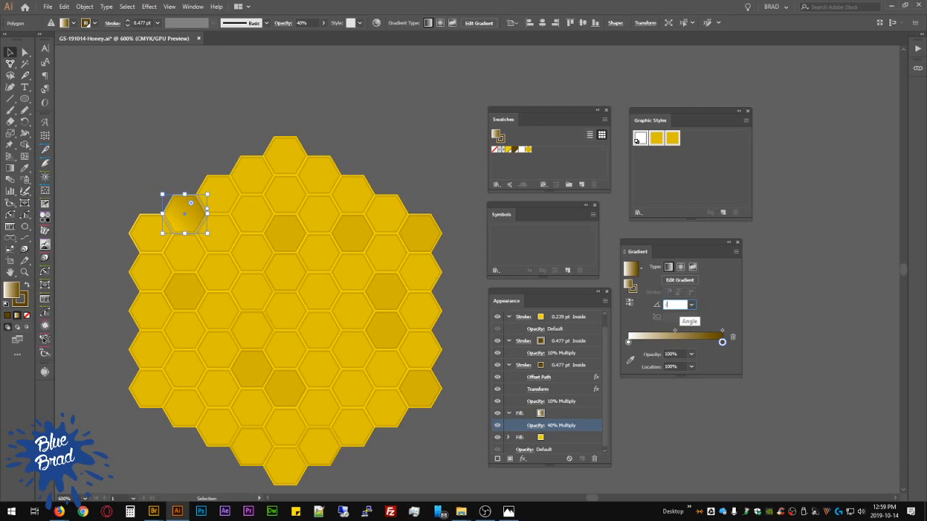
type("-45")
key("Return")
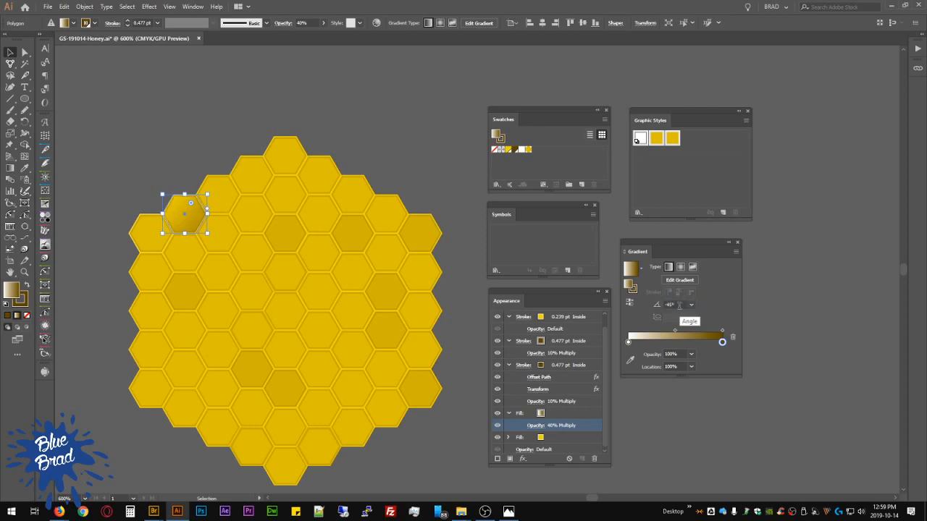
Step: Step the gradient angle upward in coarse increments to compare shading directions on the hexagon
left_click(686, 305)
key("shift+Up")
key("shift+Up")
key("shift+Up")
key("shift+Up")
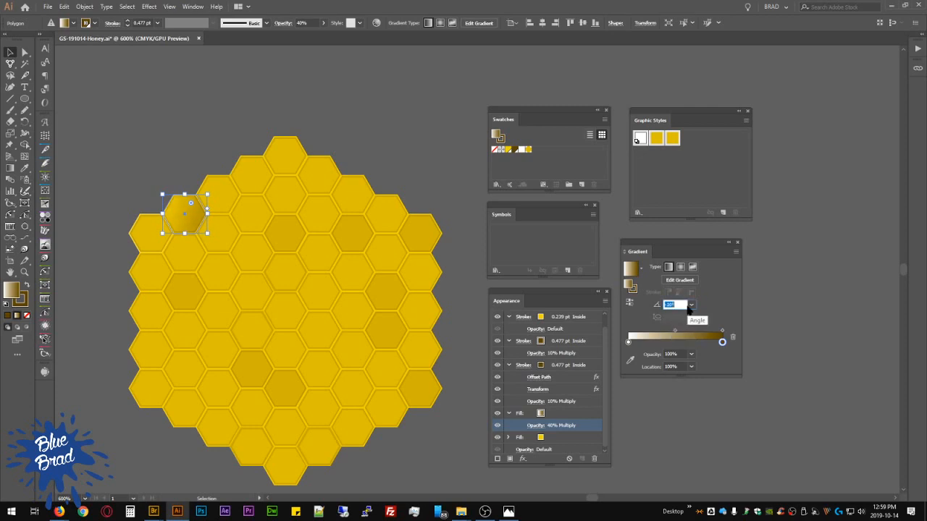
key("shift+Up")
key("shift+Up")
key("shift+Up")
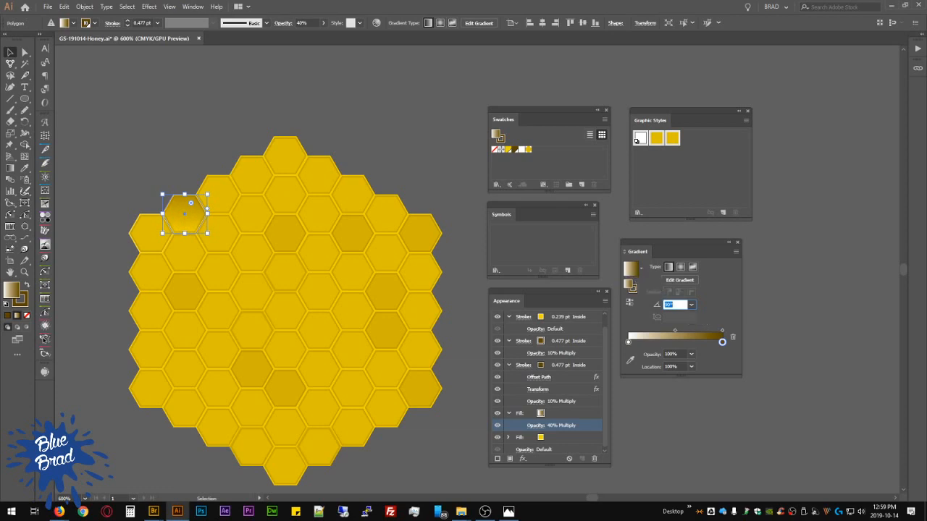
key("alt+Tab")
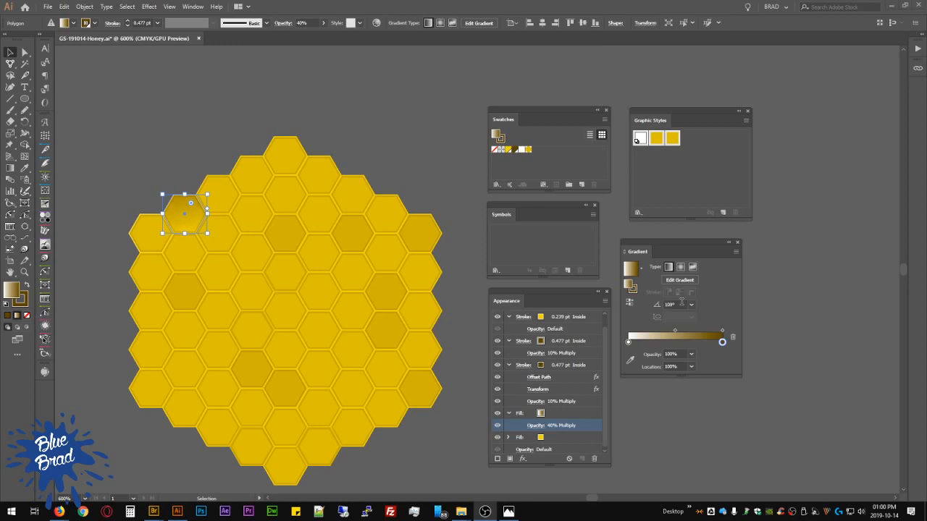
Step: Try further gradient angles on the hexagon's Multiply fill and return the angle to 0°
left_click(681, 303)
type("45")
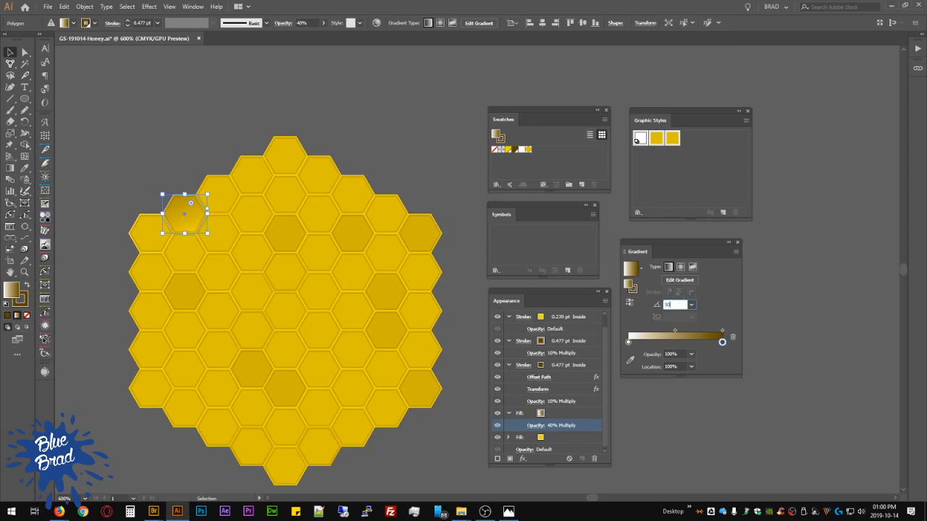
key("Tab")
left_click(685, 305)
type("-90")
key("Tab")
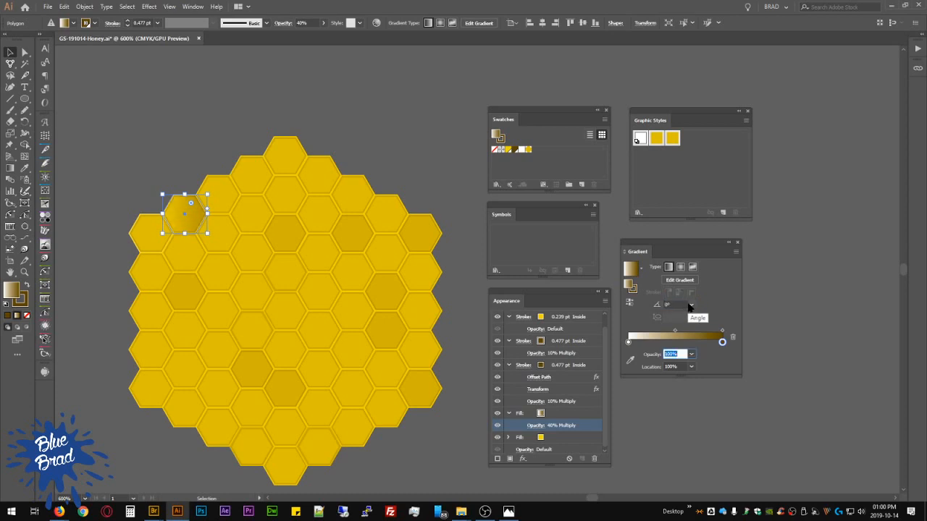
left_click(675, 305)
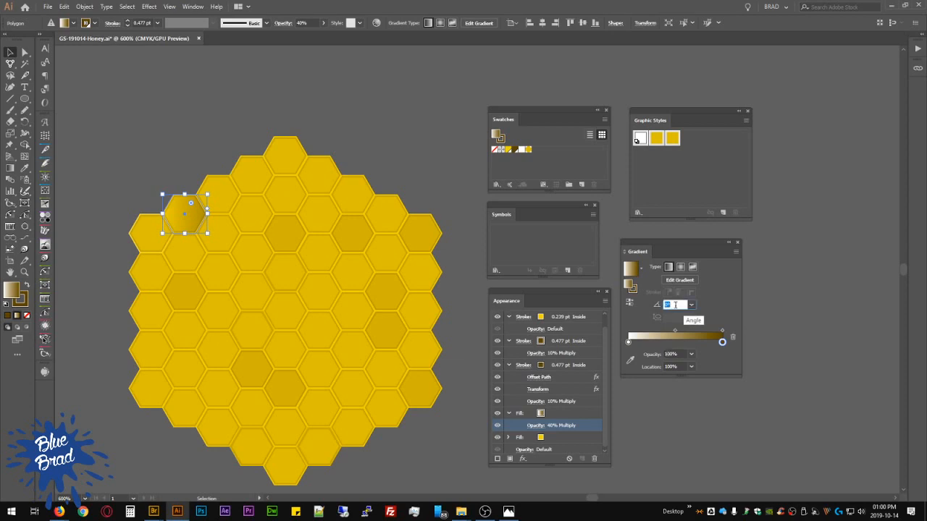
Step: Reverse the gradient, replace its white stop with the yellow bb-01 swatch, and deselect the hexagon
left_click(630, 303)
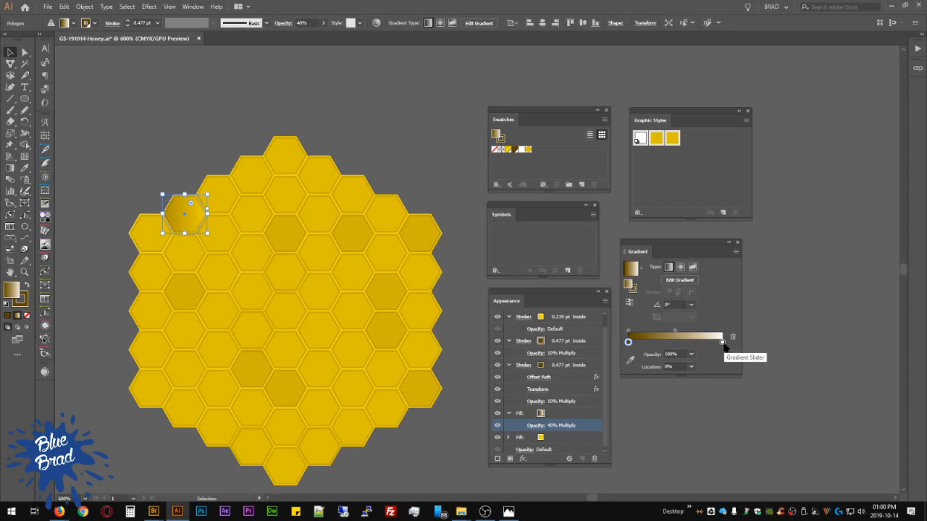
left_click(723, 342)
left_click_drag(508, 149, 722, 342)
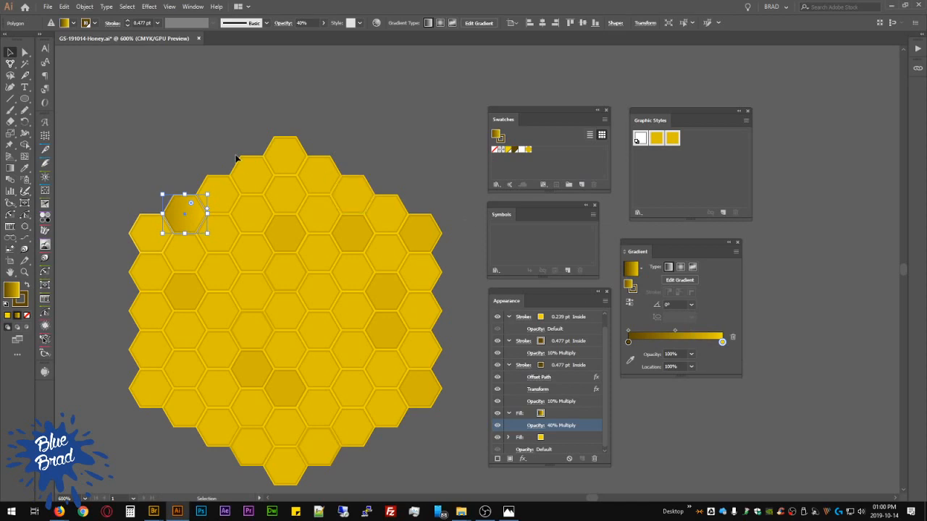
left_click(457, 129)
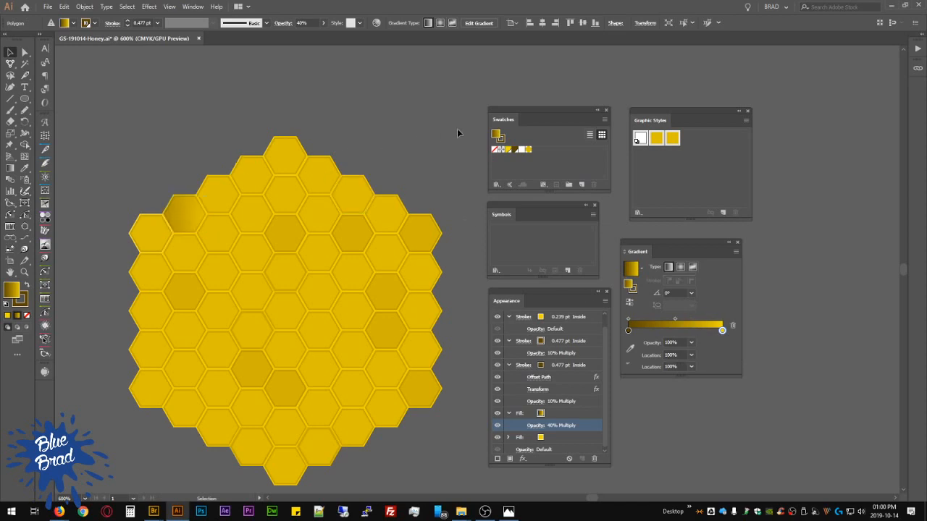
Step: Set the magenta value of the global yellow swatch bb-01 to 20%
double_click(508, 149)
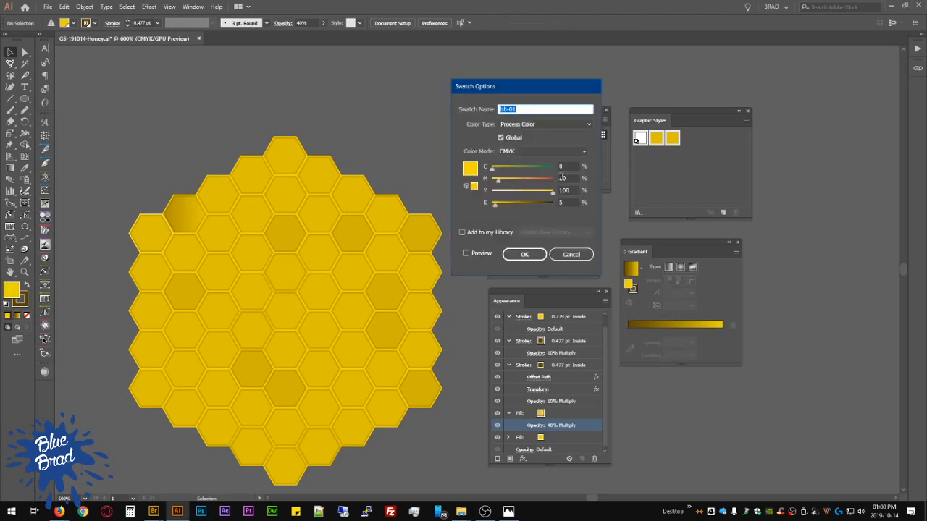
double_click(562, 177)
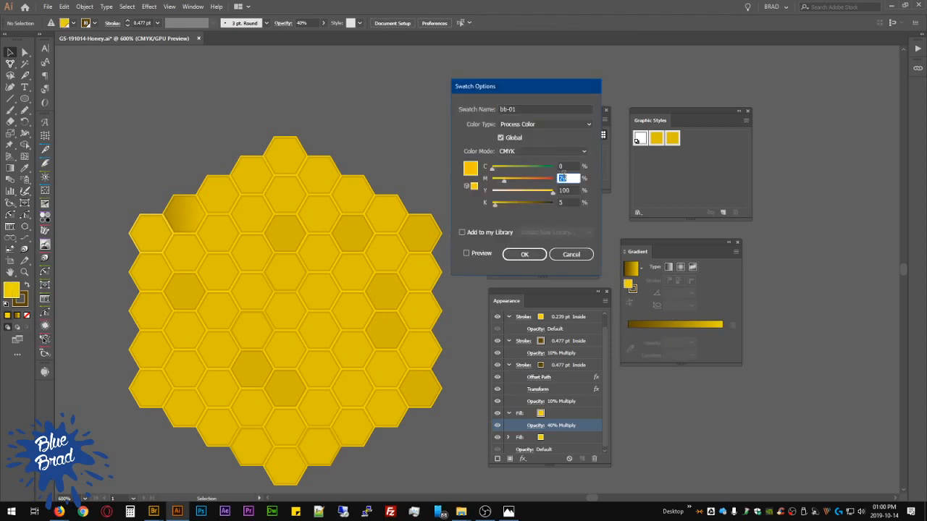
left_click(523, 254)
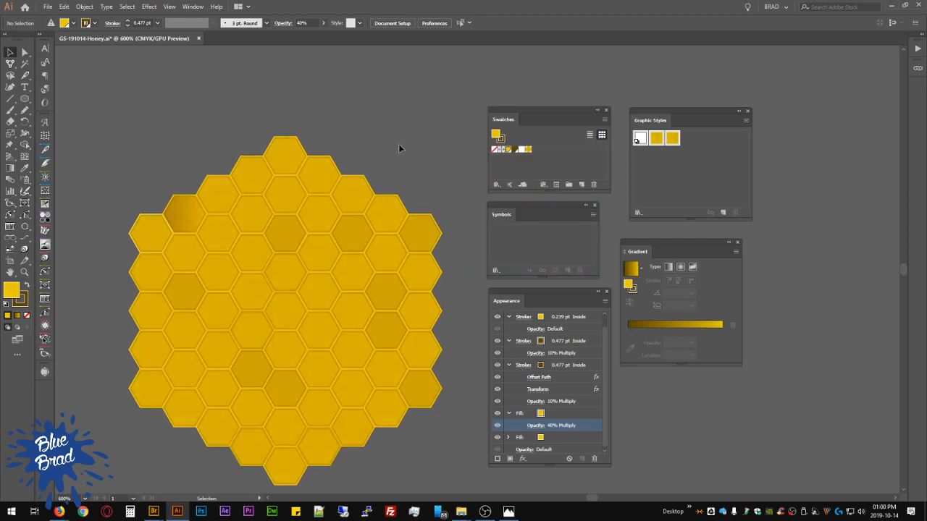
Step: Try the brown-to-yellow gradient on the upper-left corner hexagon's base fill and redefine its graphic style from that appearance
left_click(145, 237)
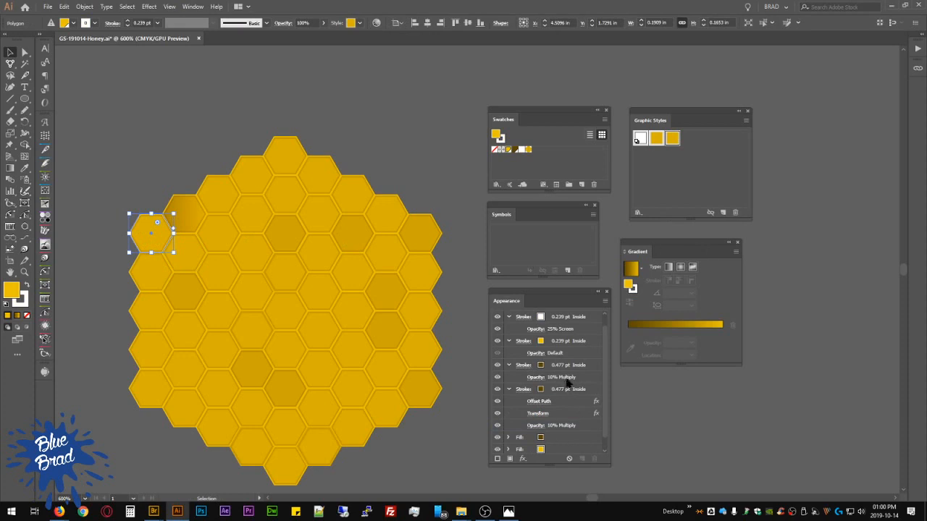
left_click(631, 271)
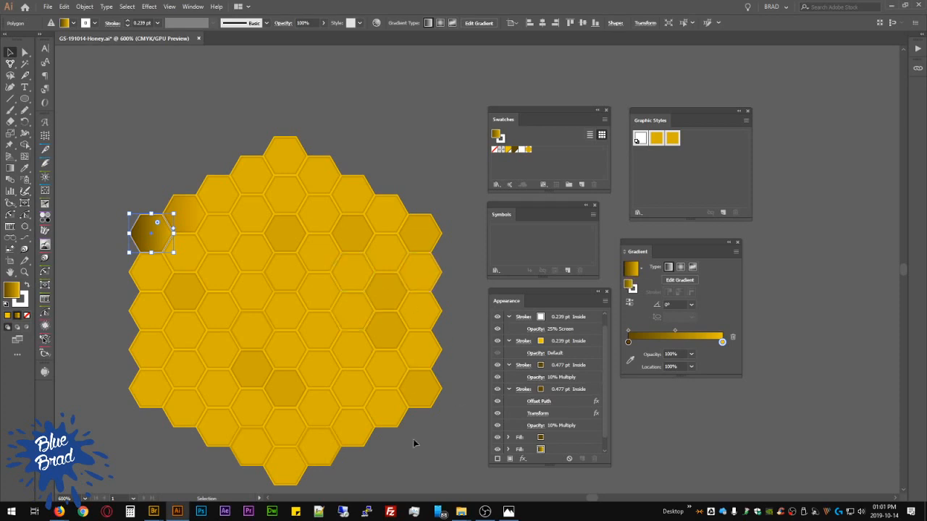
left_click(432, 453)
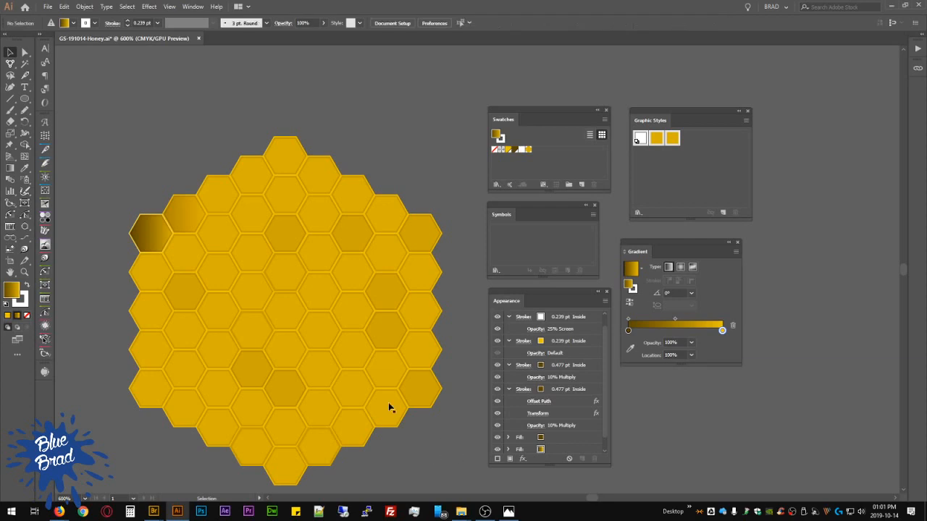
key("a")
left_click(145, 227)
key("v")
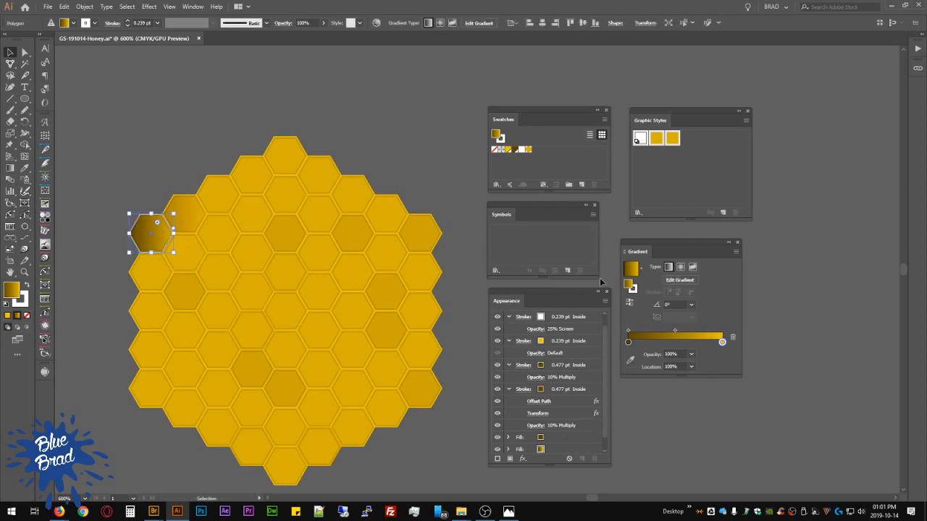
left_click(605, 300)
left_click(593, 386)
Step: Redefine the gradient graphic style from the neighbouring hexagon's 40% Multiply gradient appearance, and save the corner hexagon's appearance as a new graphic style
key("a")
left_click(186, 214)
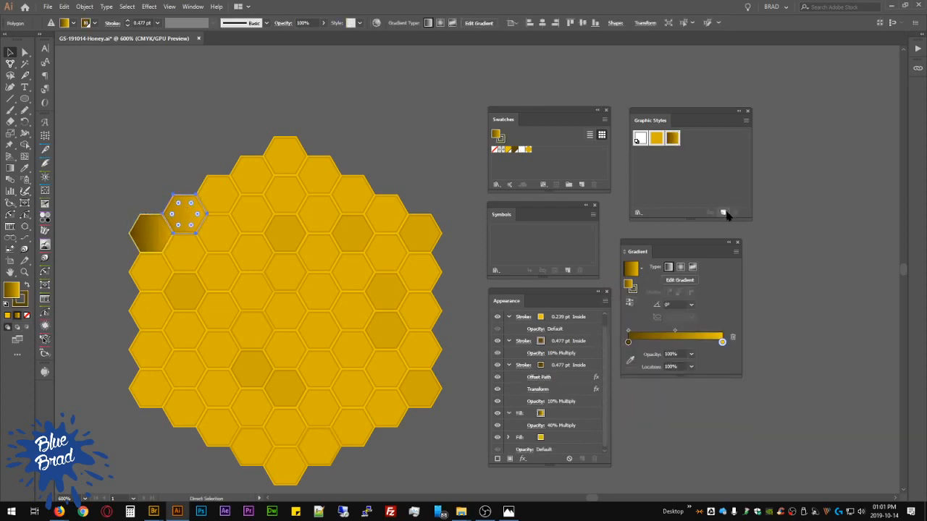
key("v")
left_click(606, 302)
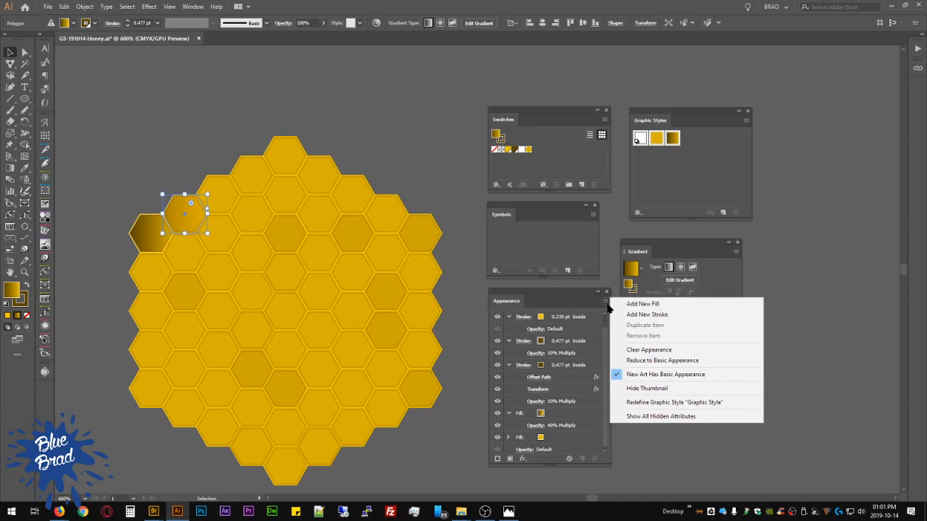
left_click(675, 402)
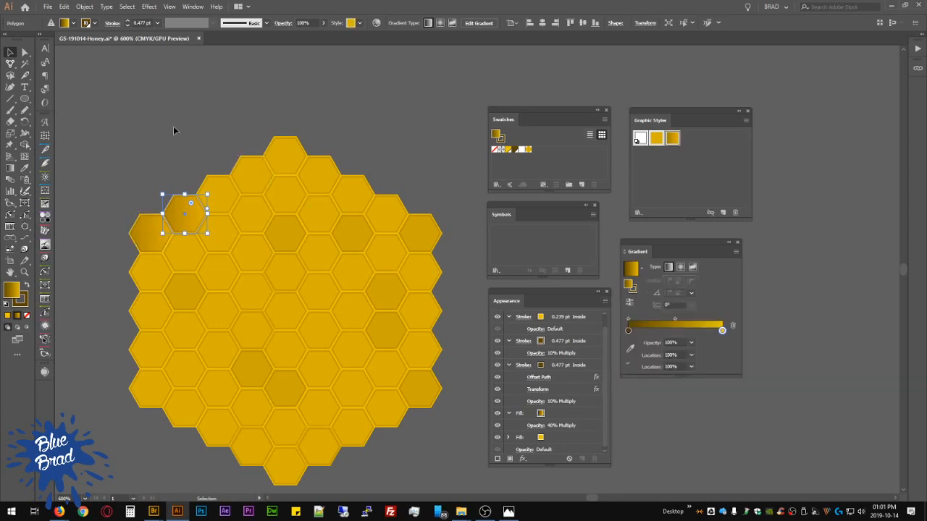
left_click(151, 229)
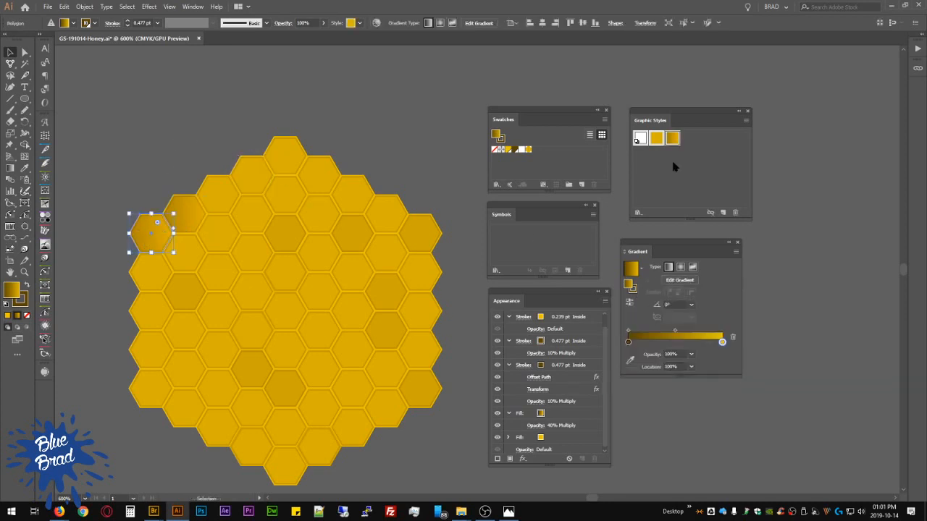
left_click(725, 212)
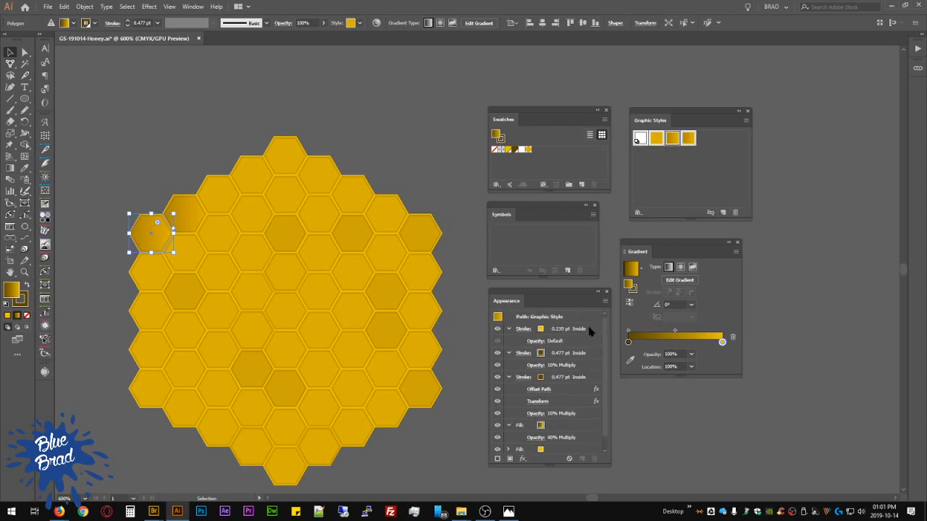
Step: Try a white highlight on the upper-left corner hexagon by adding a 0.239 pt inside stroke with 20% opacity
left_click(582, 459)
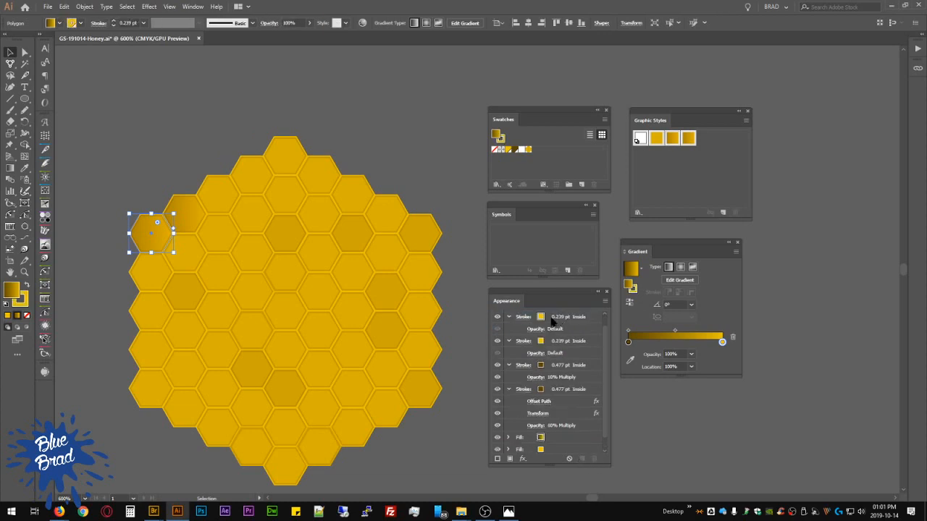
left_click(554, 319)
left_click(536, 316)
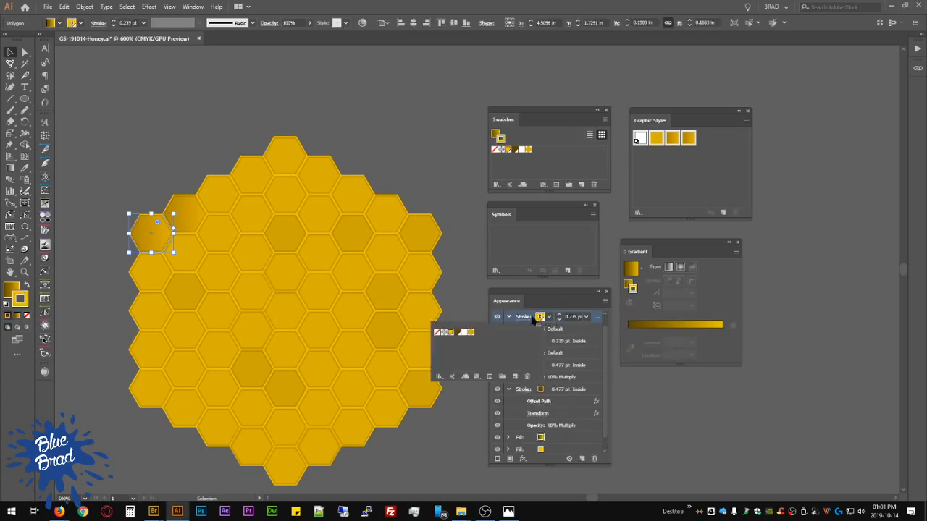
left_click(465, 334)
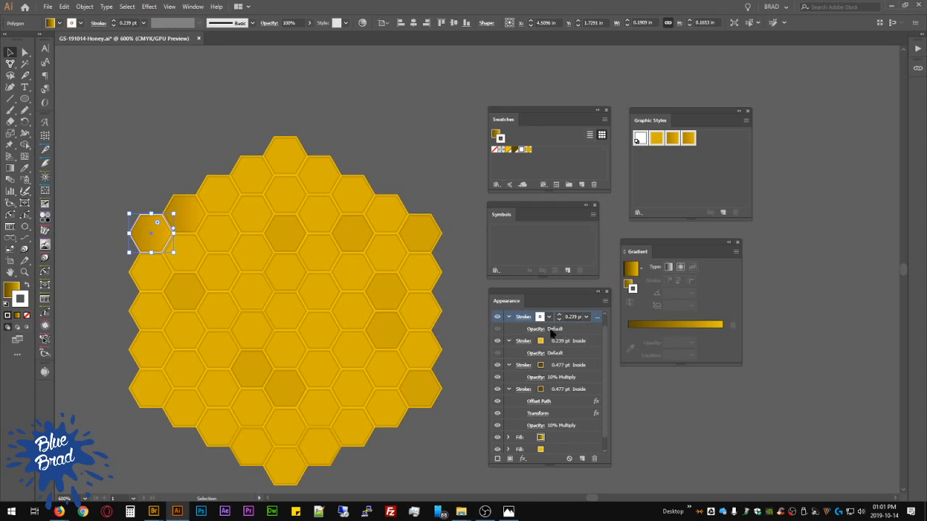
left_click(536, 328)
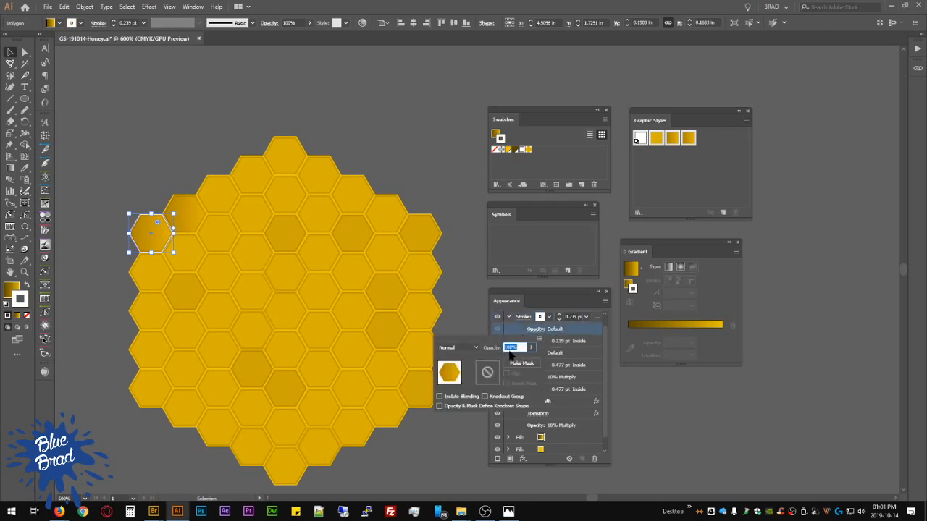
type("20")
key("Return")
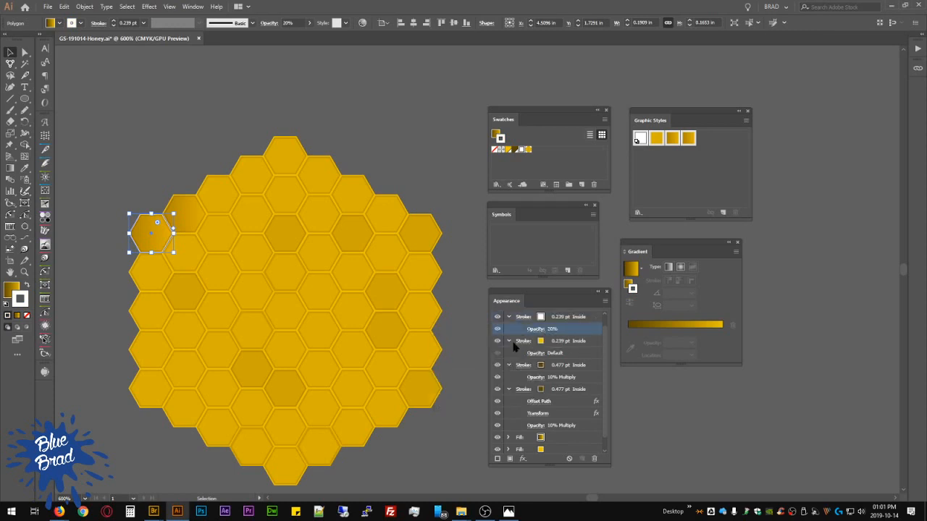
left_click(178, 87)
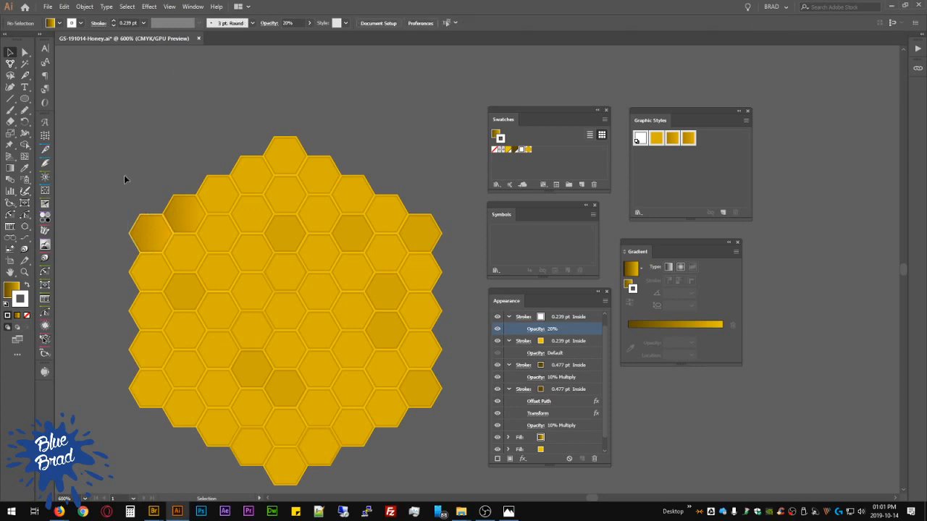
scroll(128, 152, "up", 2)
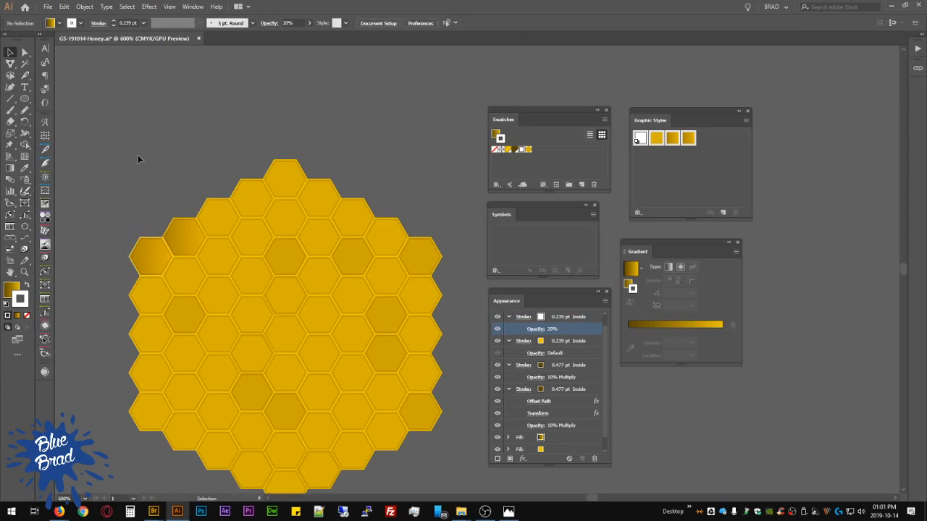
left_click(223, 217, "ctrl")
left_click(251, 197, "ctrl+shift")
left_click(289, 175, "ctrl+shift")
left_click(319, 196, "ctrl+shift")
left_click(290, 215, "ctrl+shift")
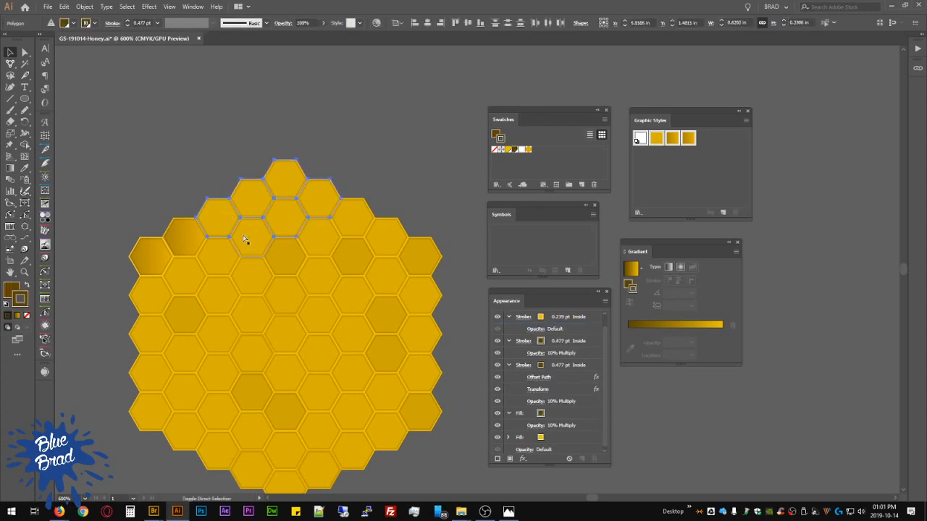
left_click(245, 241, "ctrl+shift")
left_click(185, 276, "ctrl+shift")
left_click(157, 295, "ctrl+shift")
left_click(154, 330, "ctrl+shift")
left_click(192, 319, "ctrl+shift")
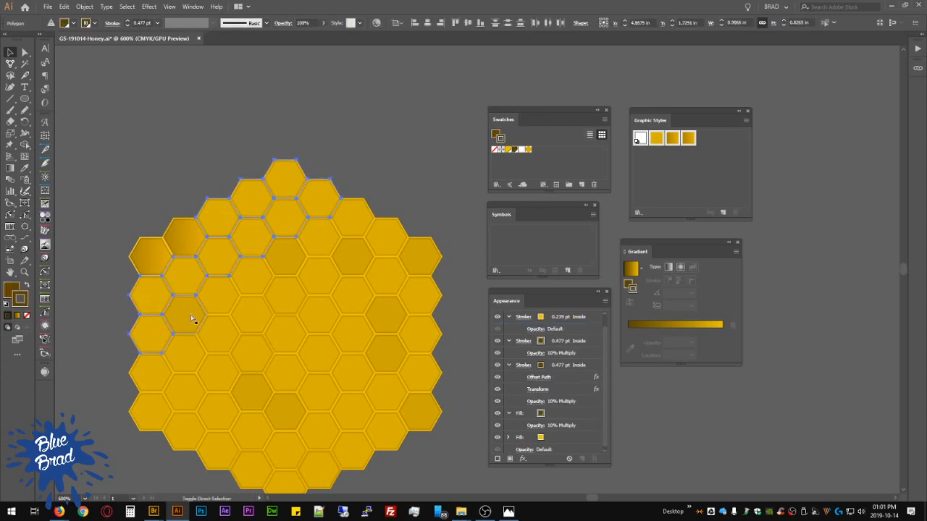
left_click(91, 169)
Step: Select every honeycomb hexagon except the two gradient-filled ones at the upper-left edge
key("ctrl+a")
left_click(90, 179)
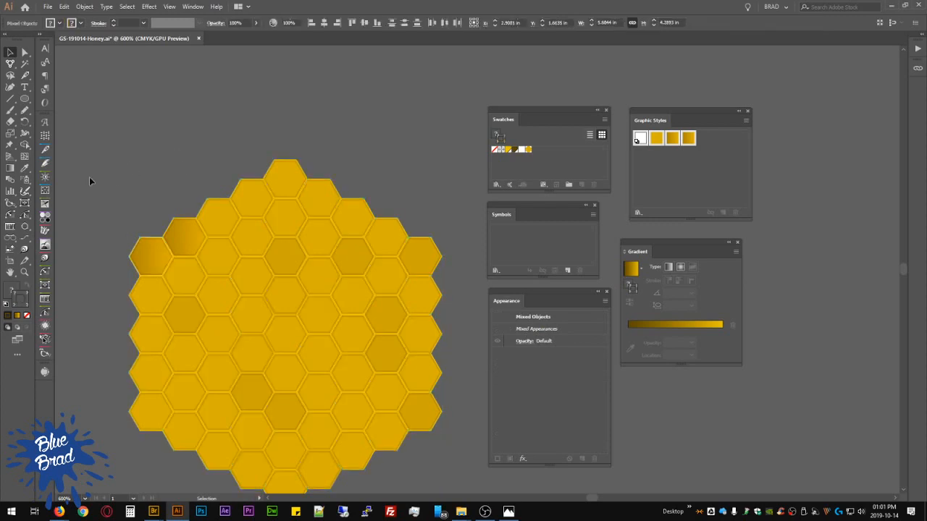
left_click(212, 276)
left_click(186, 239, "ctrl+shift")
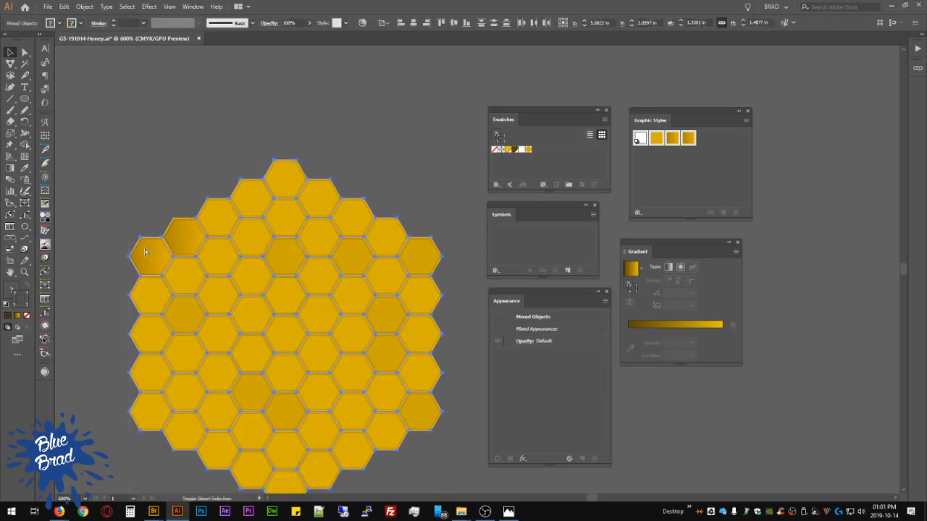
left_click(145, 252, "ctrl+shift")
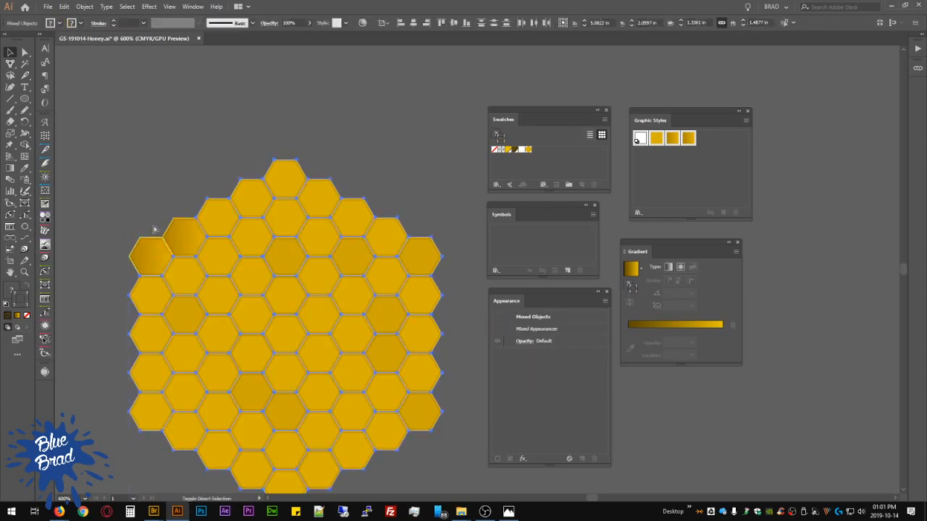
left_click(674, 139)
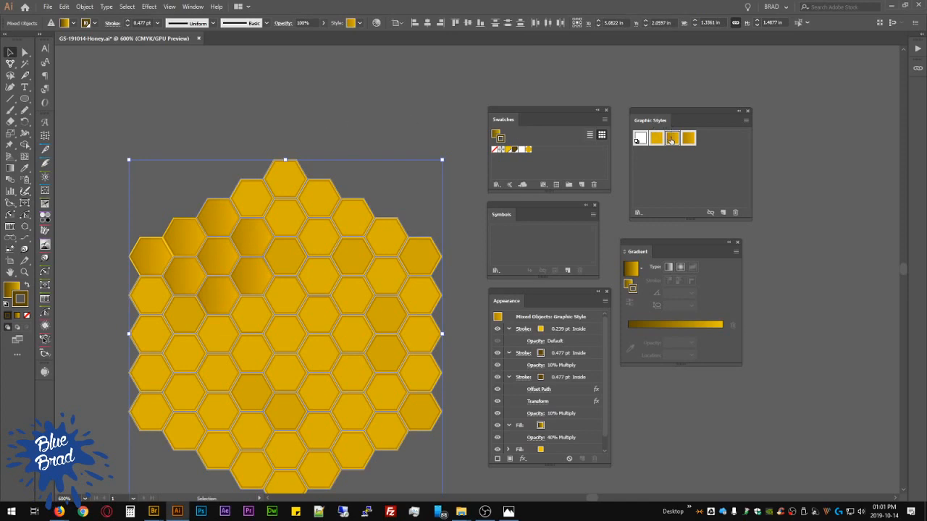
left_click(406, 157)
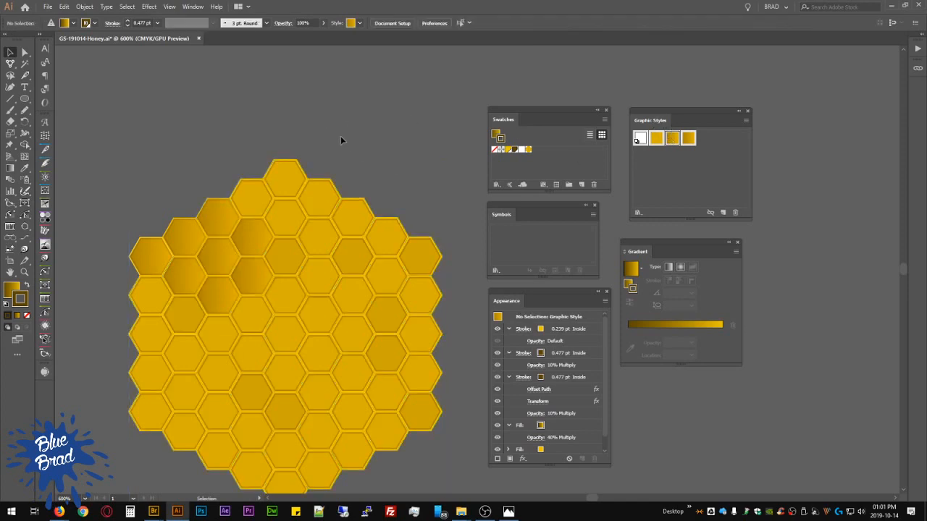
key("ctrl+z")
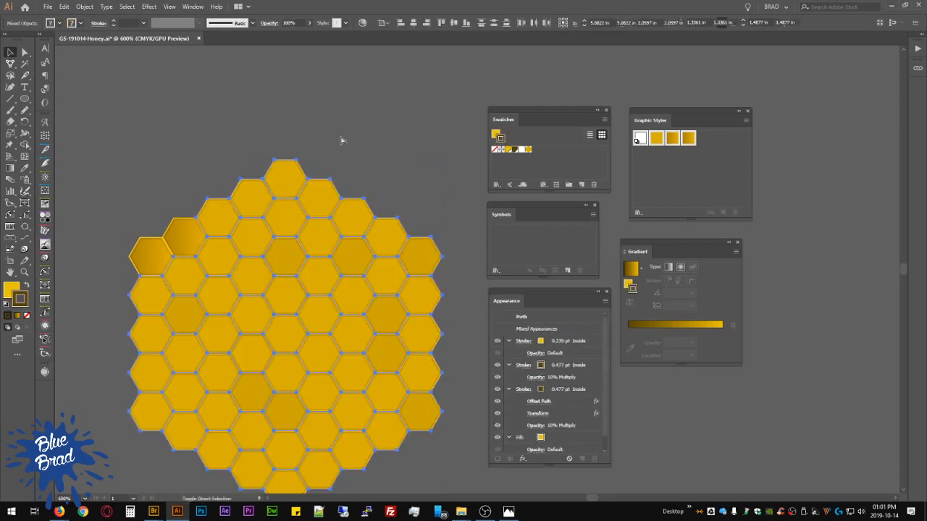
Step: Apply the third graphic style, the gradient with 40% Multiply, to the selected hexagons and clear the selection
left_click(673, 137)
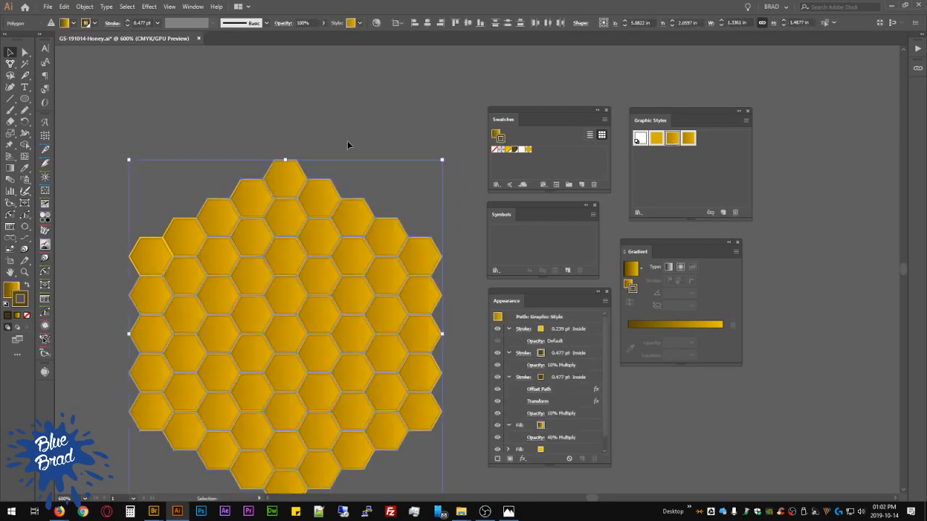
left_click(362, 124)
left_click_drag(400, 208, 402, 171)
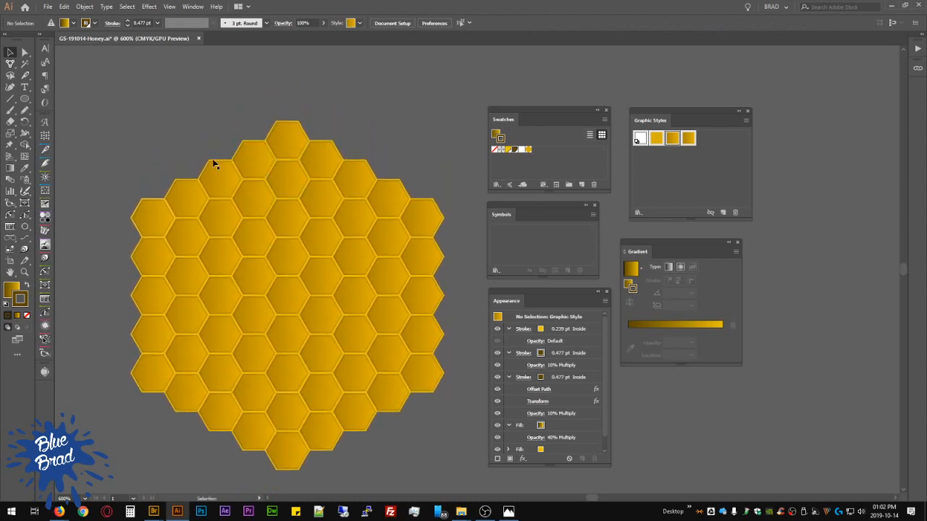
Step: Darken four scattered hexagons across the honeycomb by setting their Multiply gradient fill's opacity to 60%
left_click(330, 204)
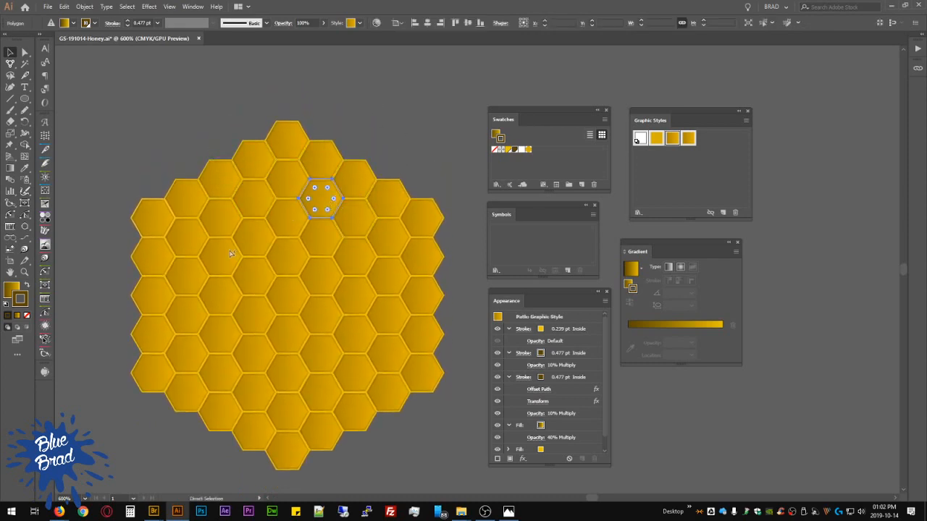
left_click(190, 276, "shift")
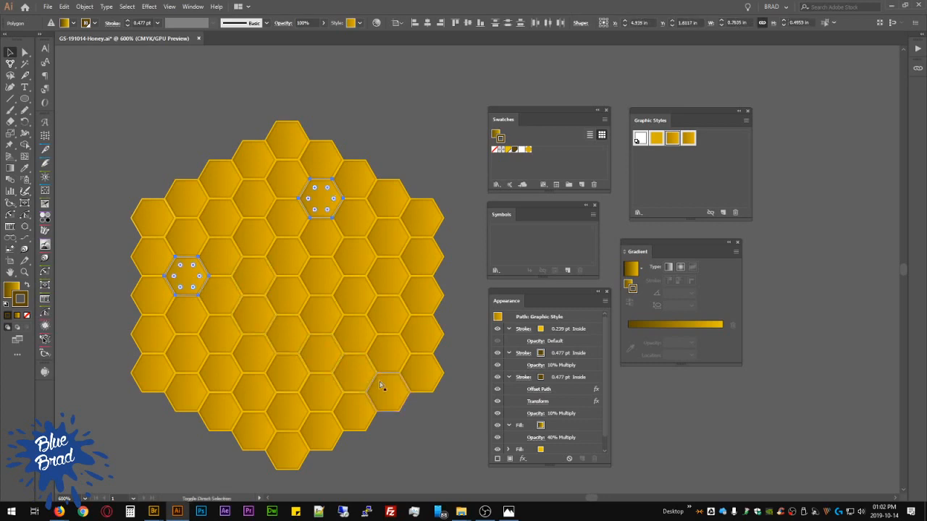
left_click(258, 353, "shift")
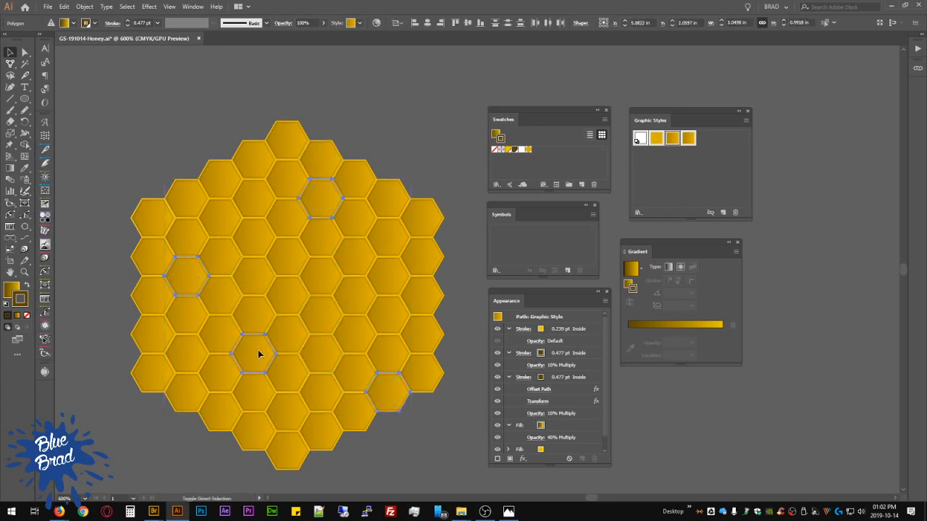
scroll(605, 401, "down", 1)
left_click(573, 412)
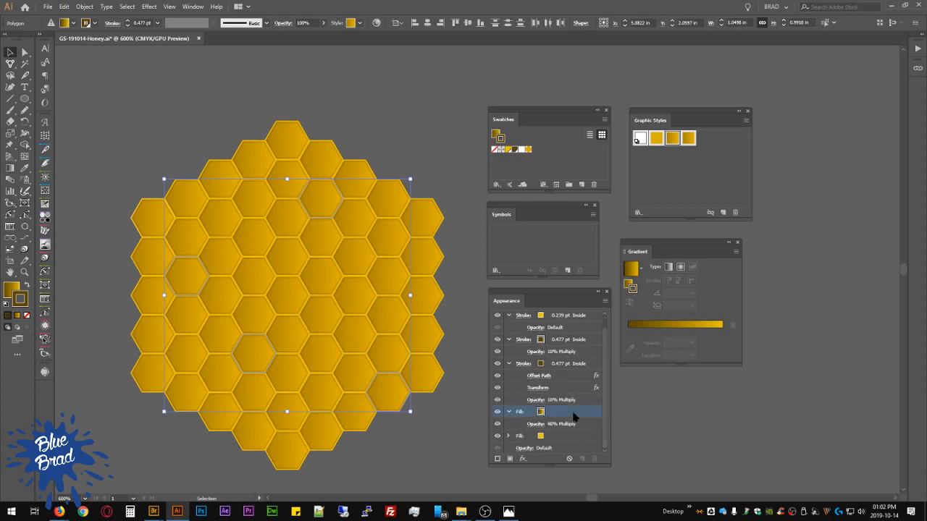
left_click(539, 424)
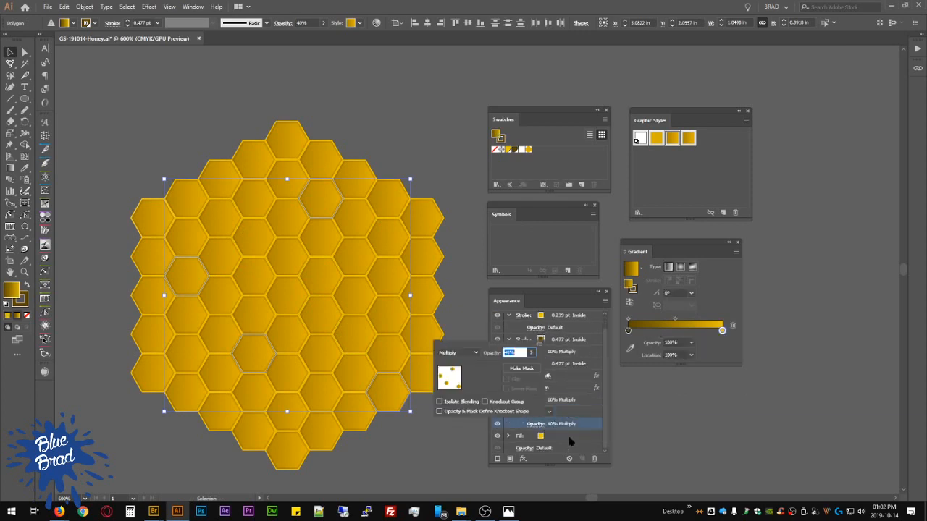
type("60")
key("Return")
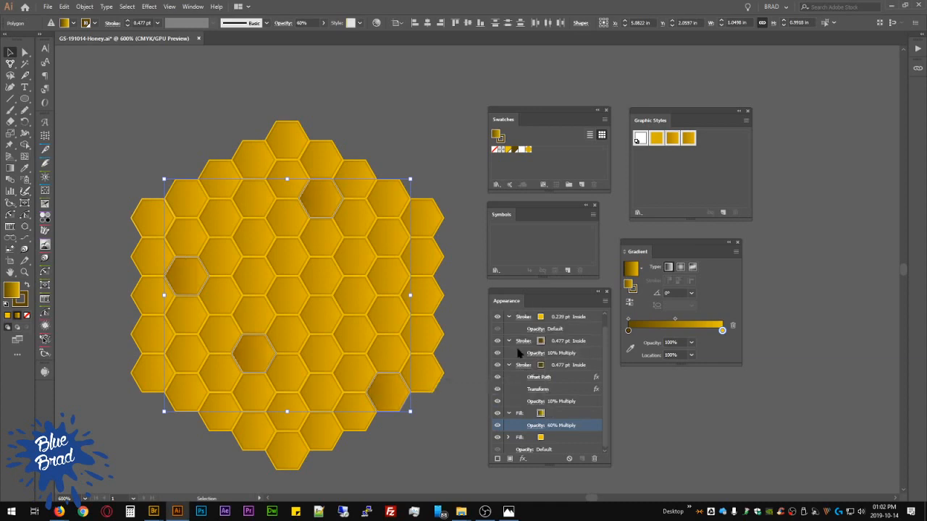
left_click(364, 105)
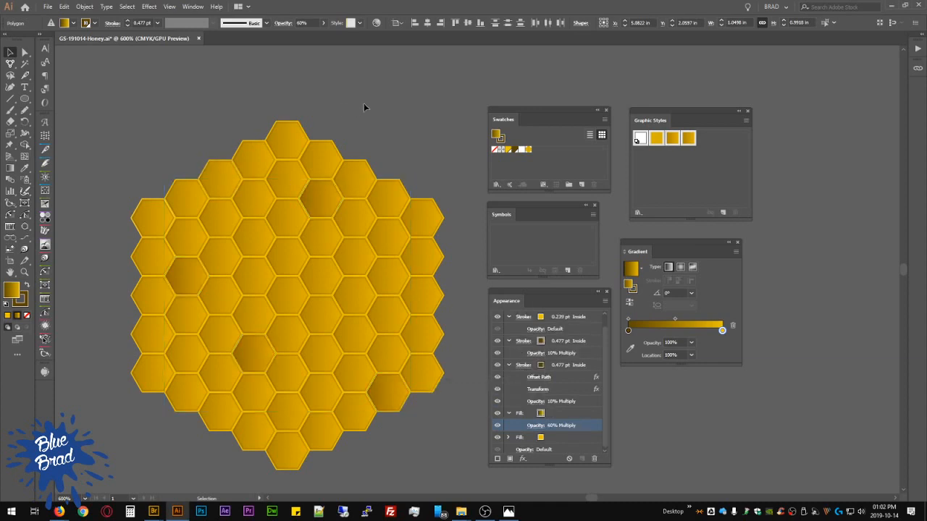
Step: Replace the upper-left corner hexagon's appearance with the fourth saved graphic style and deselect it
key("a")
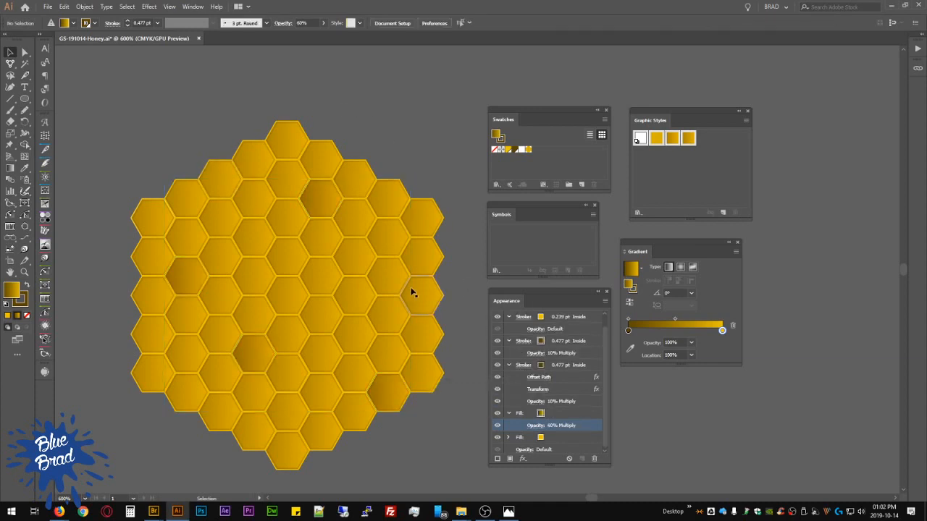
left_click(155, 215)
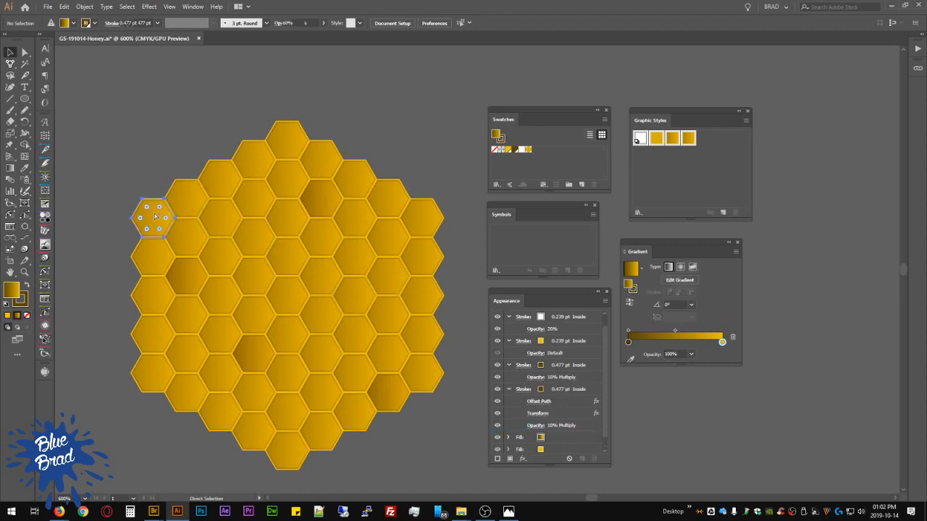
key("v")
left_click(690, 139)
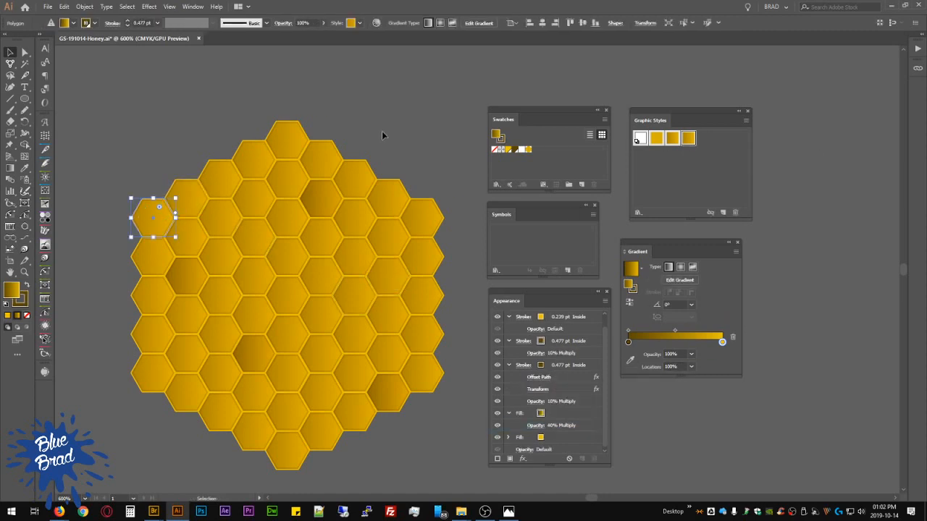
left_click(420, 138)
Step: Apply the fourth saved graphic style to the central hexagon and one inner hexagon to its upper right
key("a")
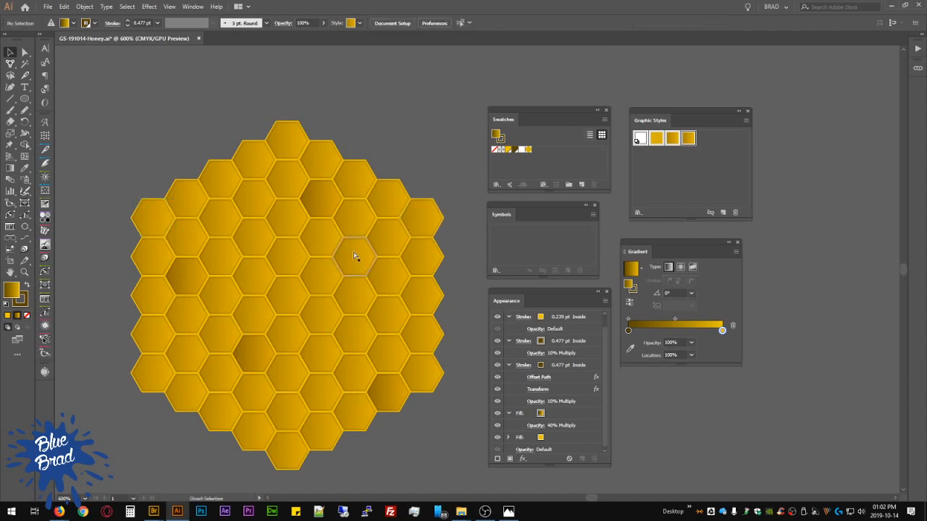
key("v")
left_click(280, 300, "shift")
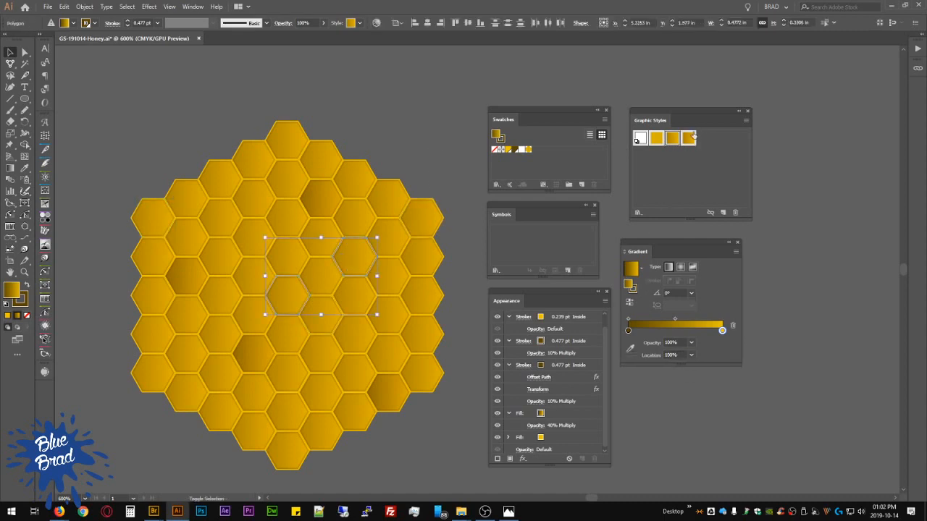
left_click(411, 117)
Step: Set the opacity of the central hexagon's Multiply gradient fill to 60% and deselect it
key("a")
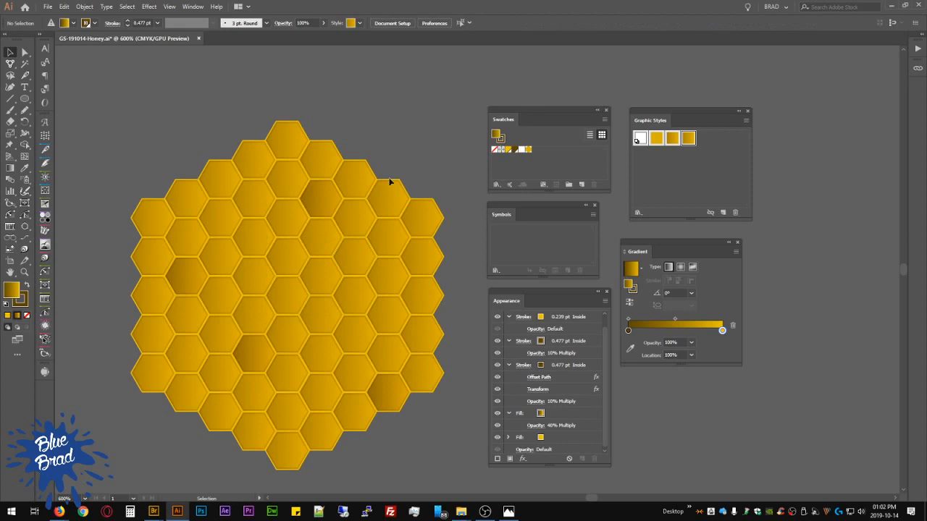
left_click(299, 296)
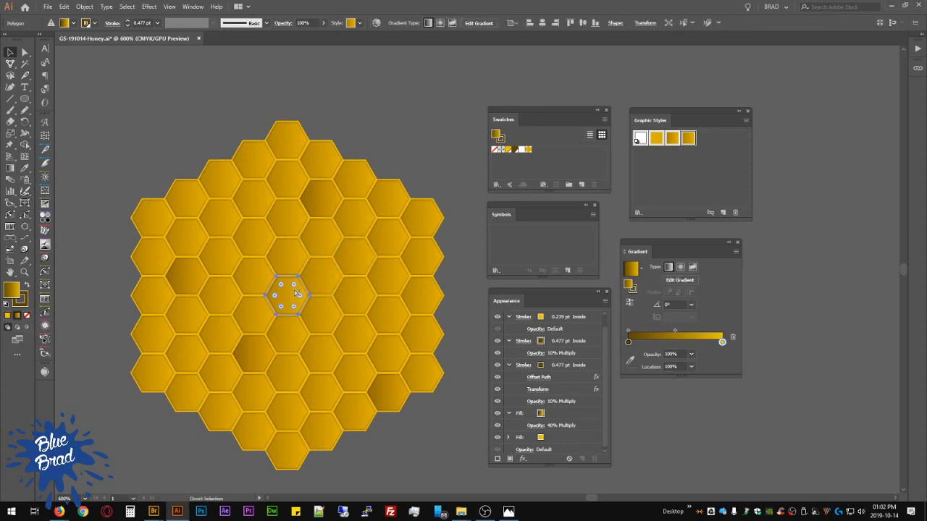
key("v")
left_click(539, 427)
left_click(536, 425)
type("60")
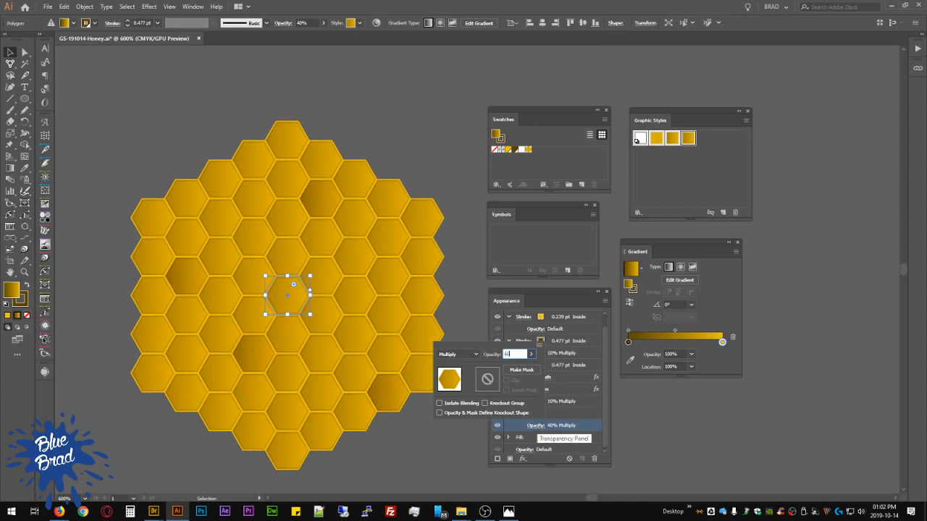
key("Return")
left_click(412, 149)
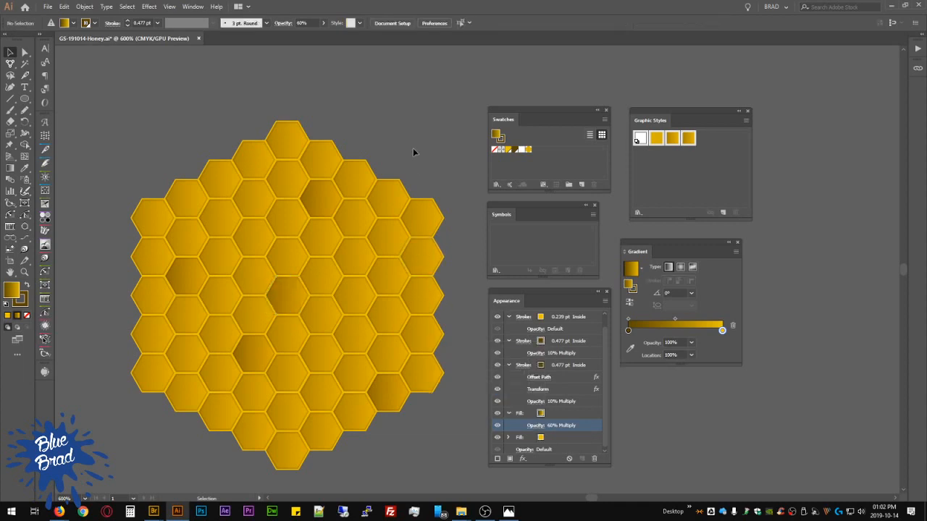
Step: Set the Multiply gradient fill's opacity to 30% on the second hexagon down the honeycomb's right edge
left_click(422, 265, "ctrl")
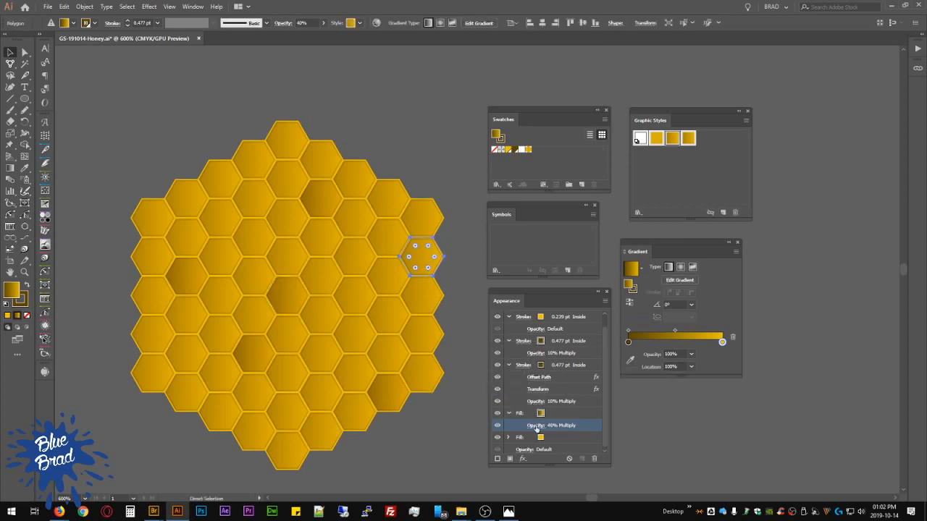
left_click(535, 426)
type("30")
key("Return")
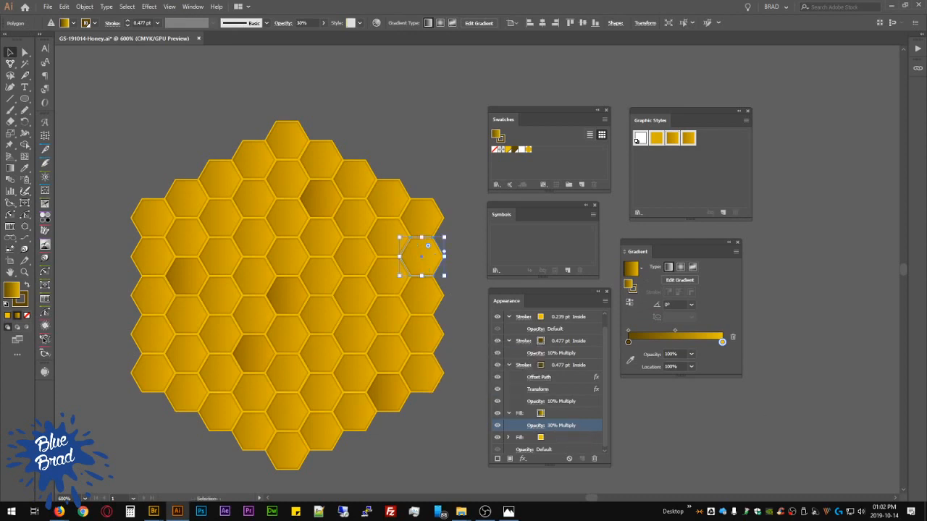
Step: Set the Multiply gradient fill's opacity to 10% on the inner hexagon up and left of the centre, and deselect it
left_click(447, 132)
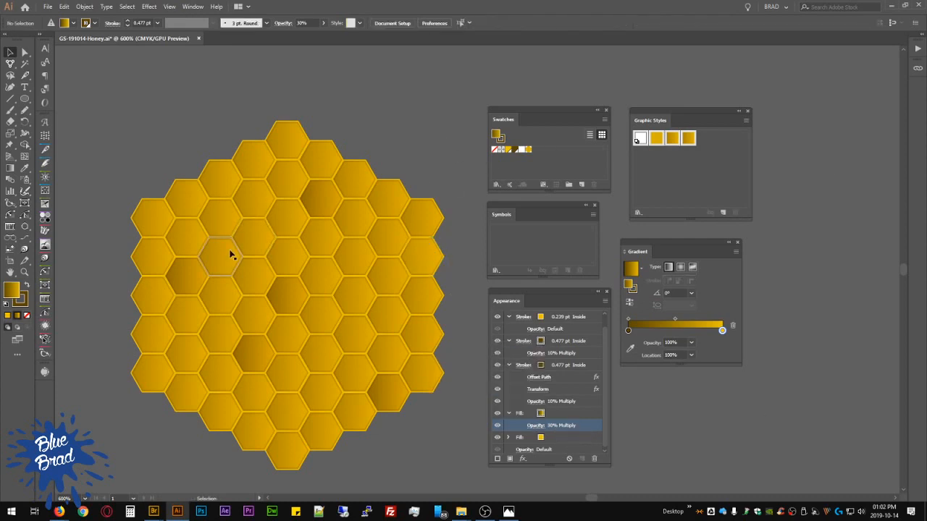
left_click(266, 248)
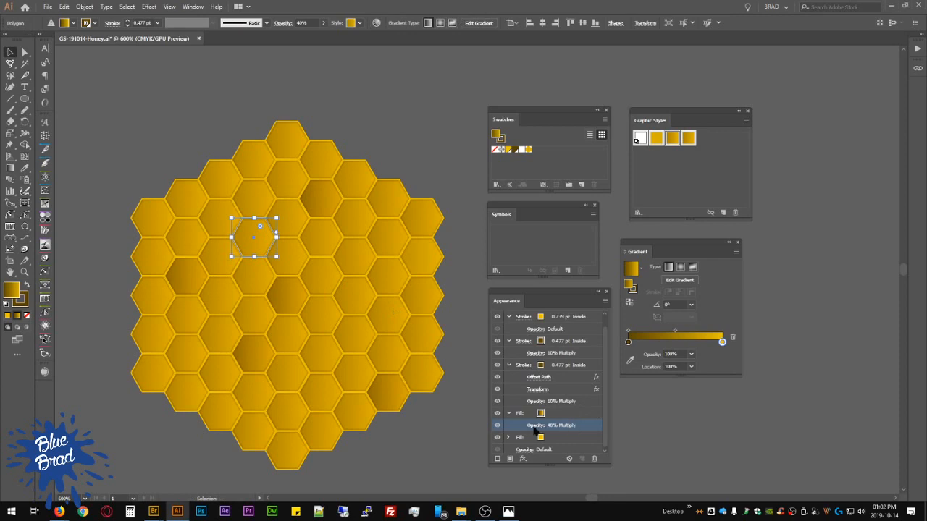
left_click(536, 425)
type("10")
key("Return")
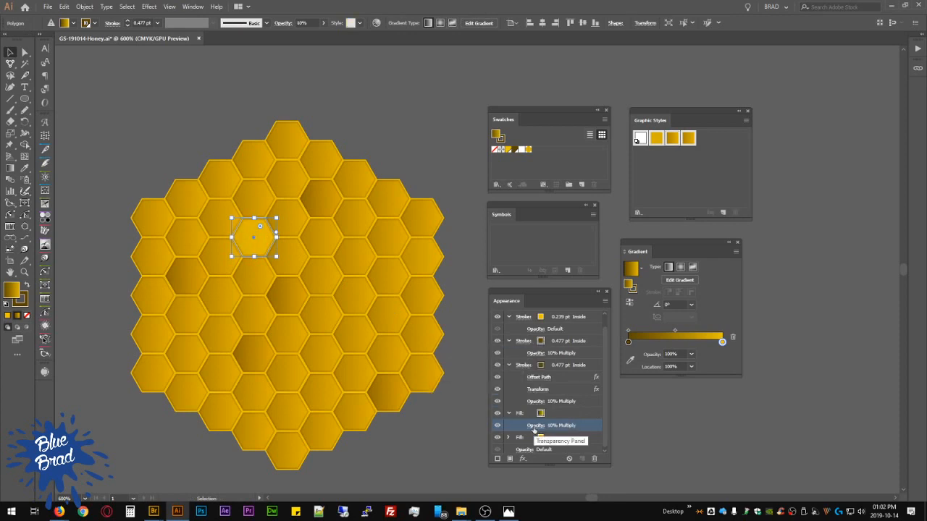
key("ctrl+h")
left_click(417, 159)
scroll(416, 159, "down", 2)
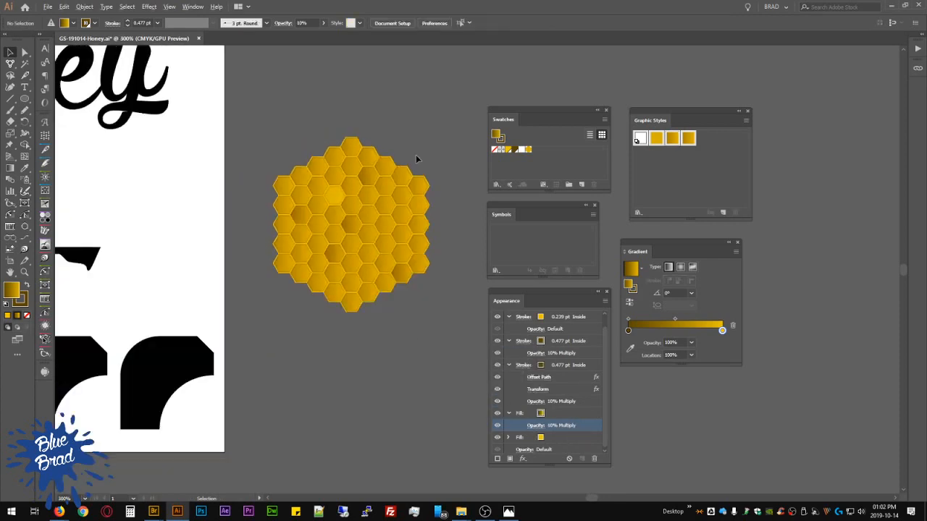
scroll(404, 148, "up", 2)
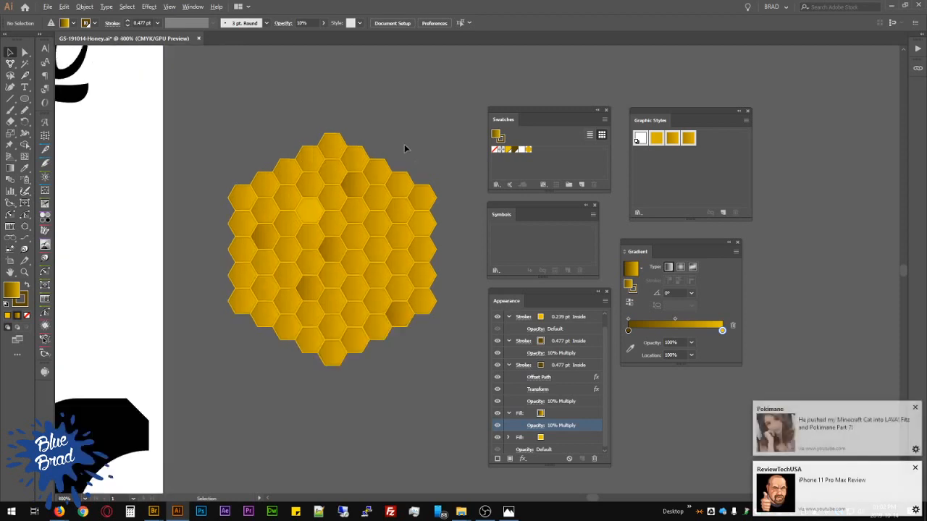
scroll(404, 148, "down", 1)
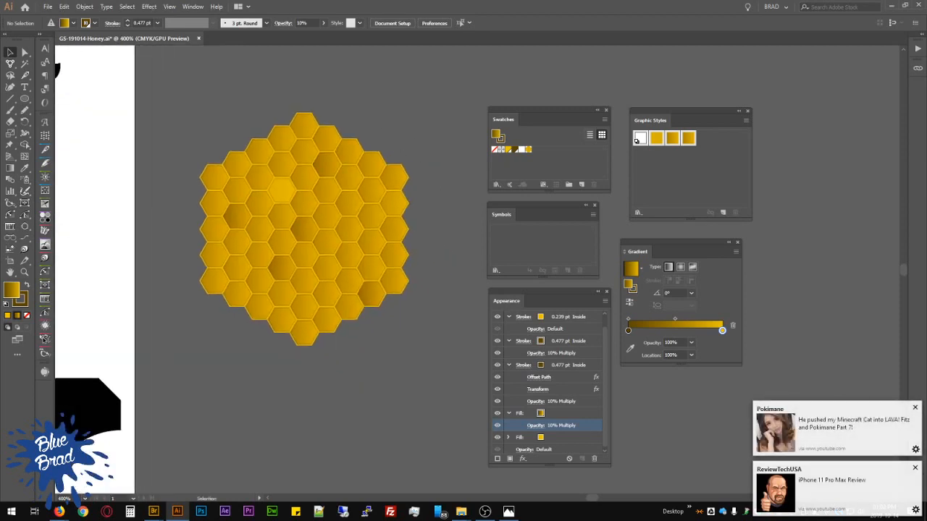
Step: Dismiss the two desktop notifications and close the notification centre
left_click(915, 467)
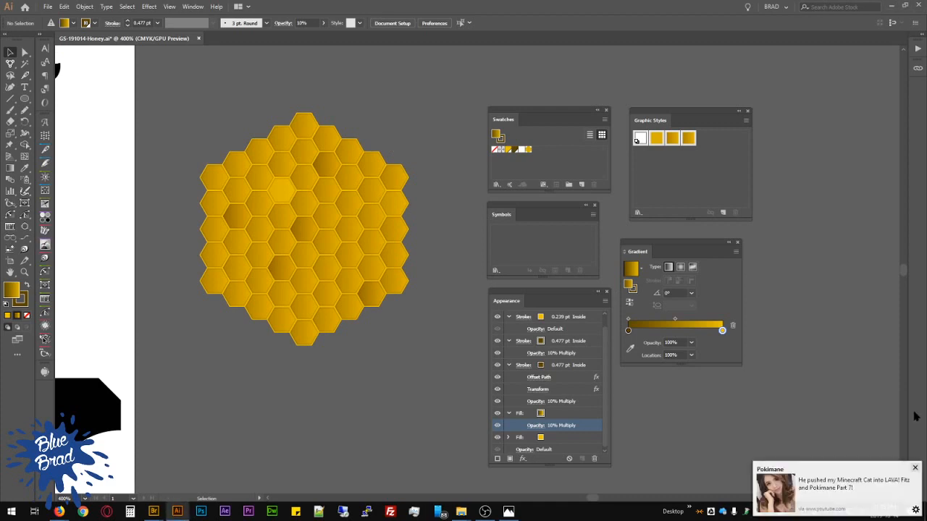
left_click(915, 467)
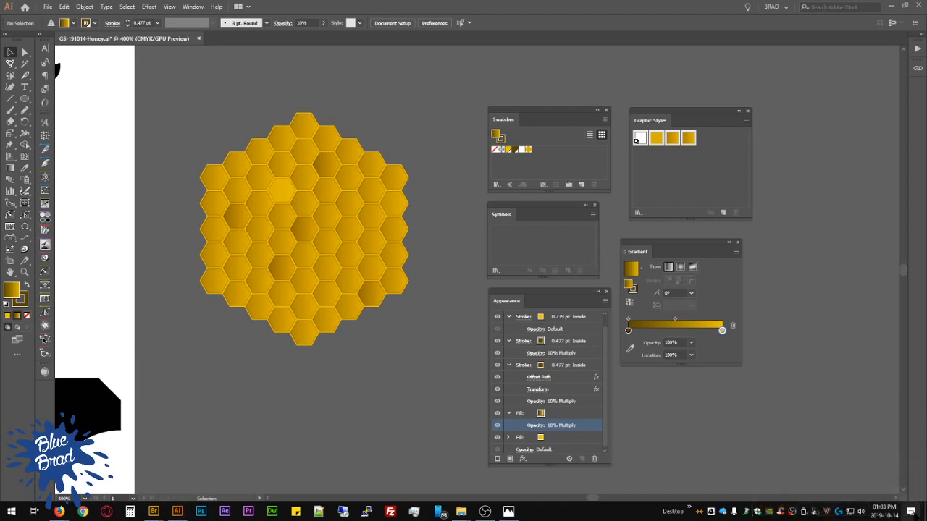
left_click(913, 514)
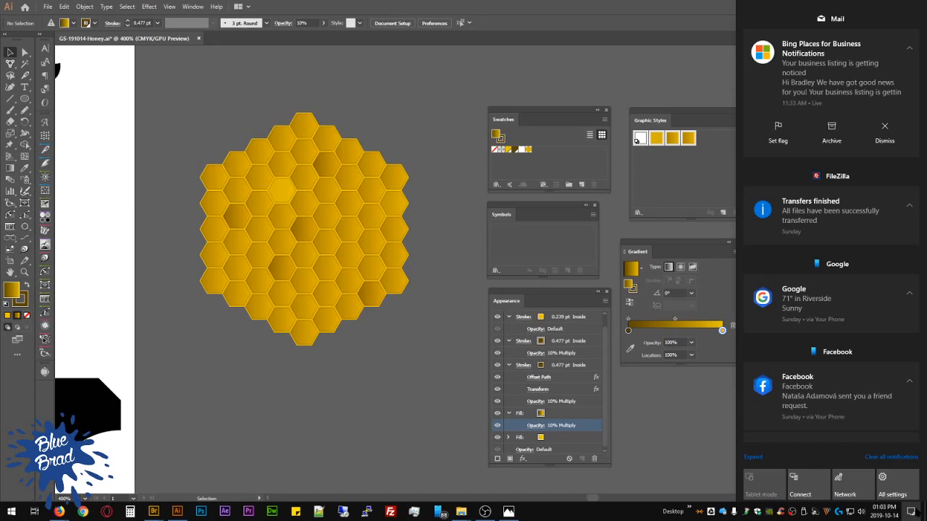
left_click(704, 430)
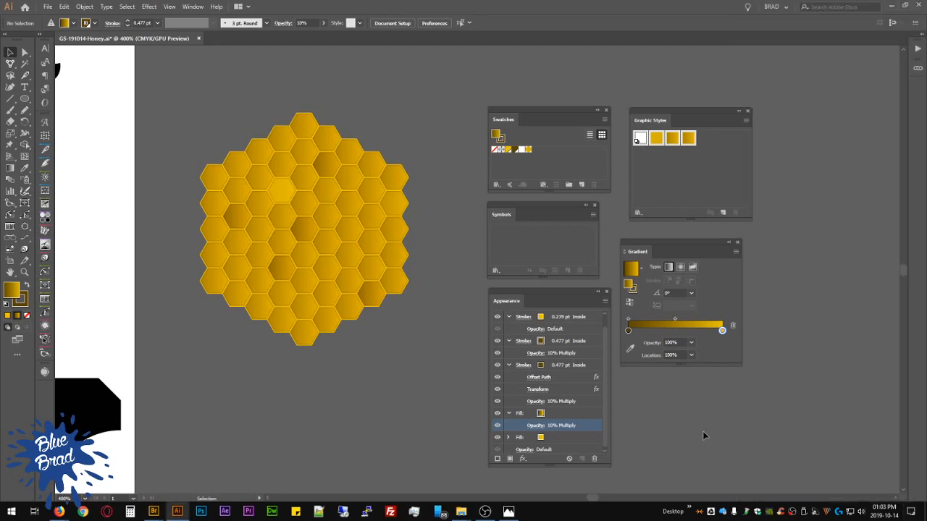
Step: Group all the honeycomb's hexagons, add the group to the swatches as a pattern, and deselect it
scroll(352, 389, "up", 2)
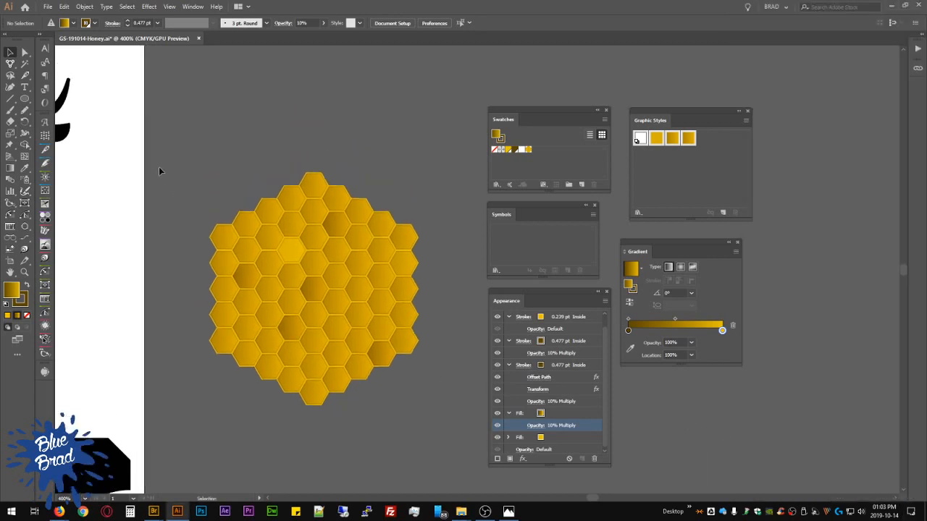
left_click_drag(375, 298, 202, 132)
left_click(447, 417)
left_click_drag(310, 186, 529, 150)
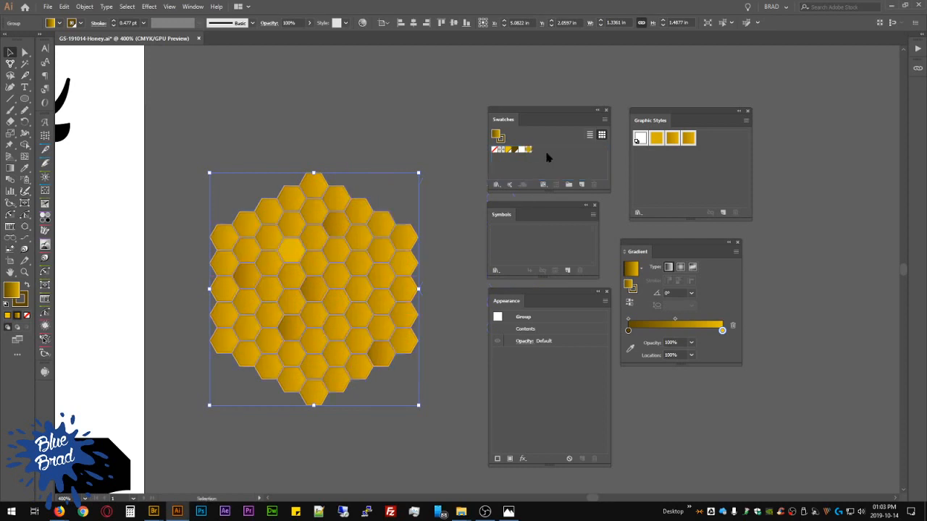
left_click(370, 123)
Step: Fill the first of the four black curved shapes on the artboard with the new honeycomb pattern swatch
scroll(370, 128, "down", 2)
left_click_drag(310, 190, 399, 239)
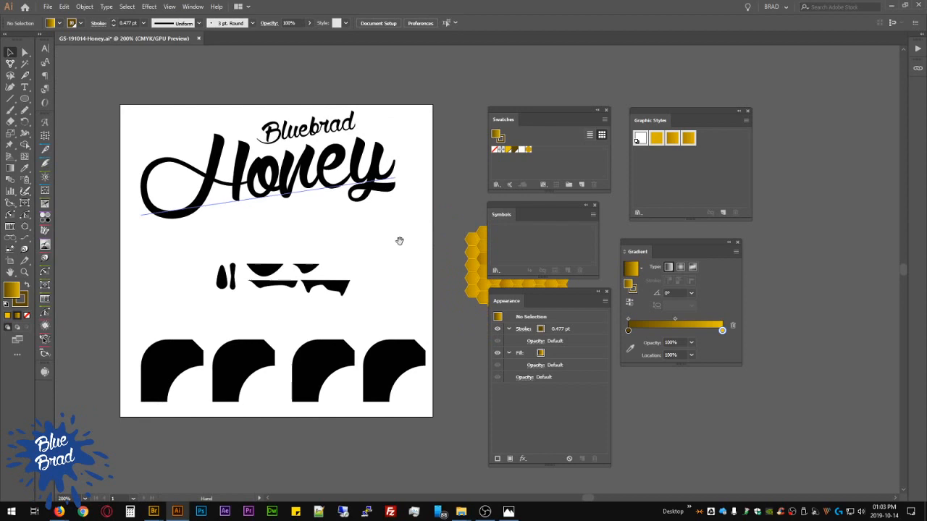
left_click(154, 369)
left_click(528, 149)
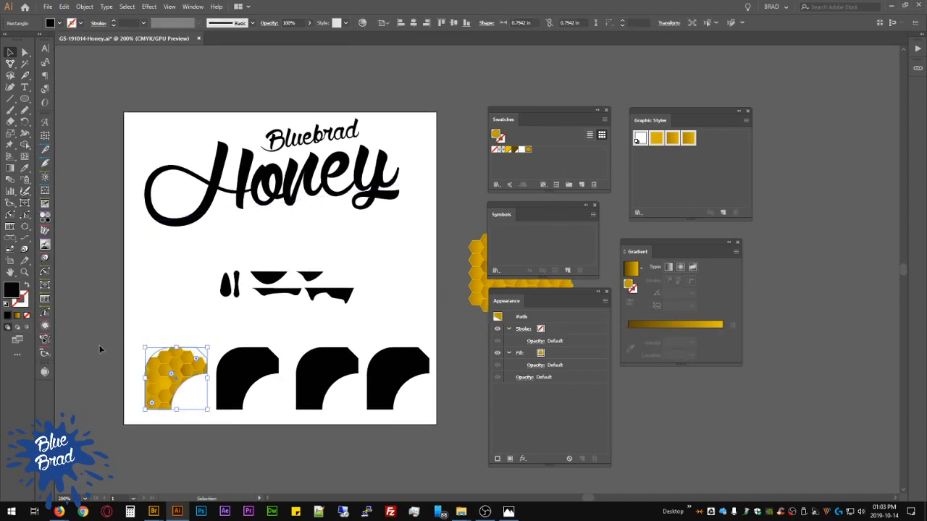
left_click(101, 348)
scroll(166, 380, "up", 3)
left_click_drag(243, 410, 289, 307)
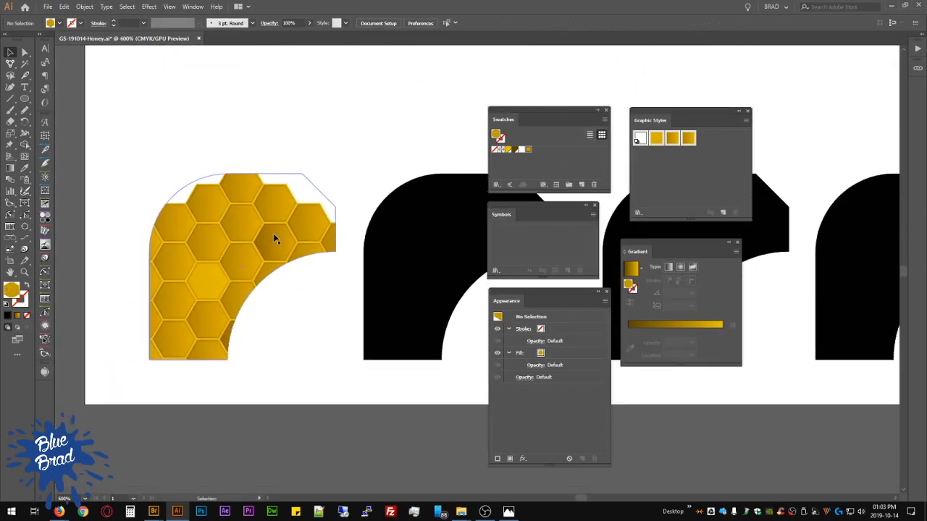
scroll(293, 241, "down", 2)
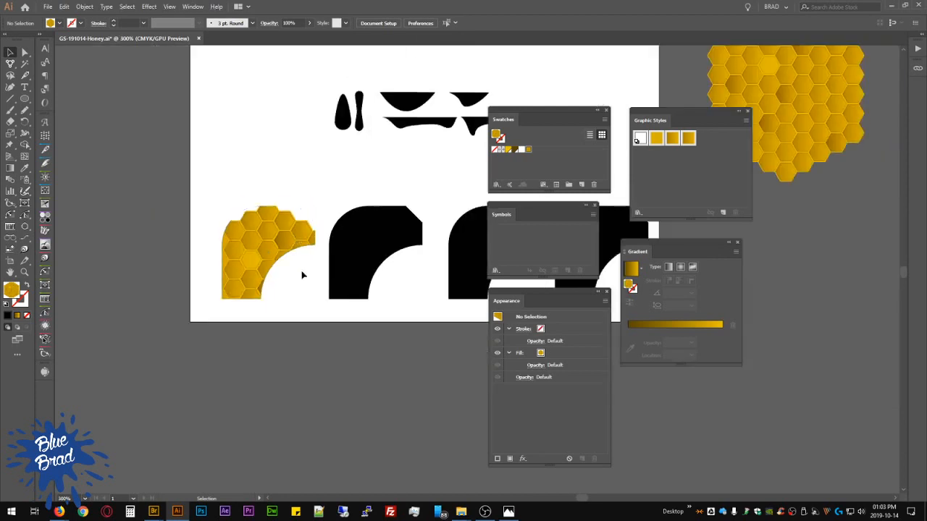
Step: Open the curved shape's honeycomb pattern fill for editing with the Pattern Options shown
left_click_drag(303, 276, 281, 337)
left_click(252, 301)
double_click(253, 305)
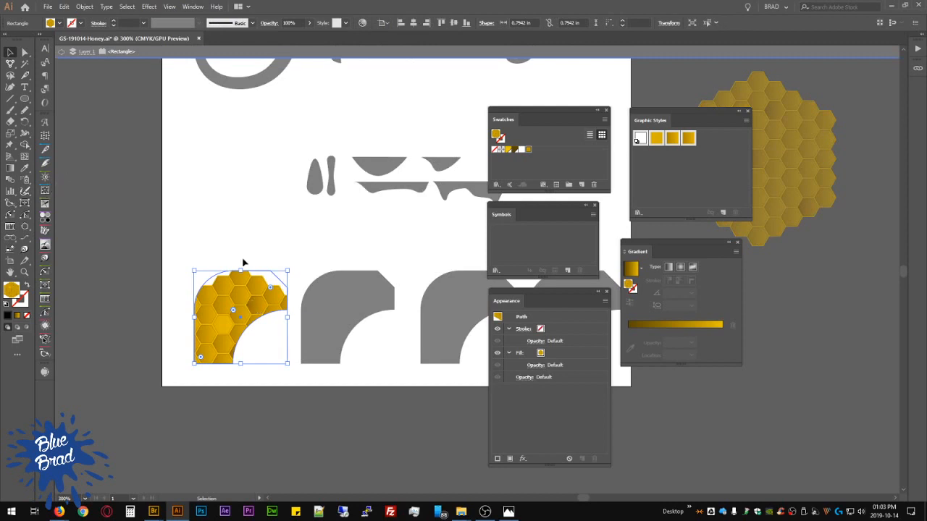
left_click(568, 353)
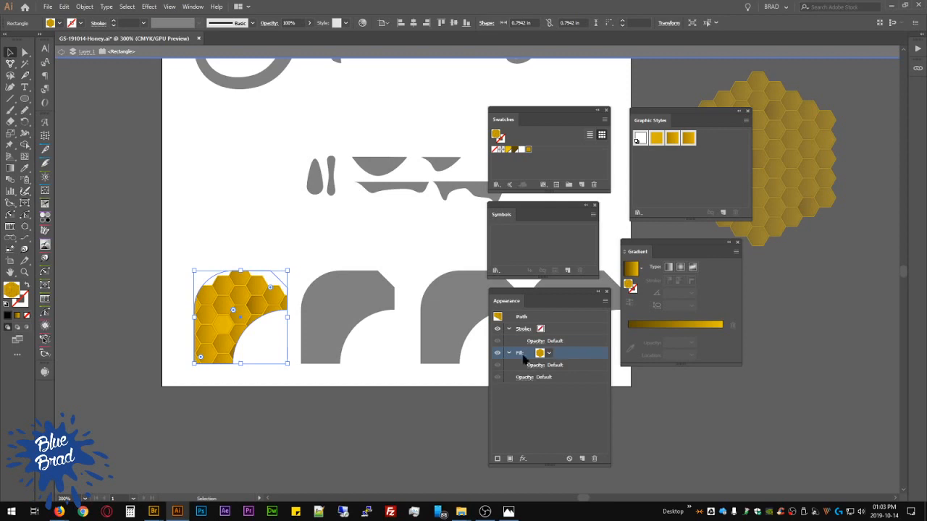
left_click(46, 137)
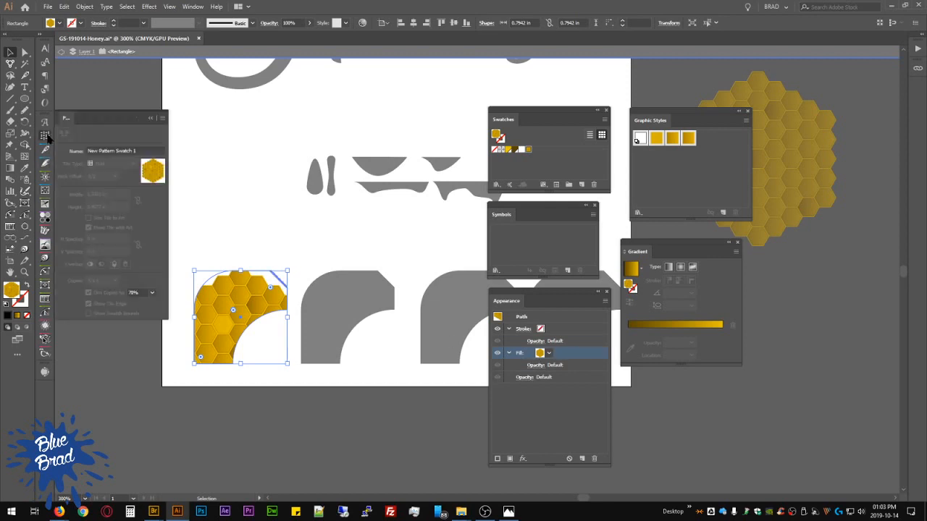
left_click_drag(65, 121, 112, 222)
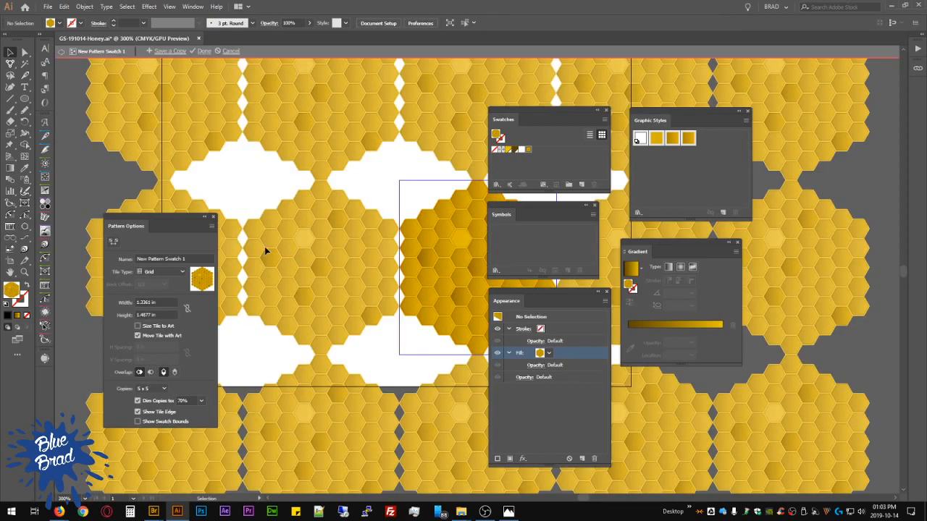
left_click_drag(434, 269, 296, 313)
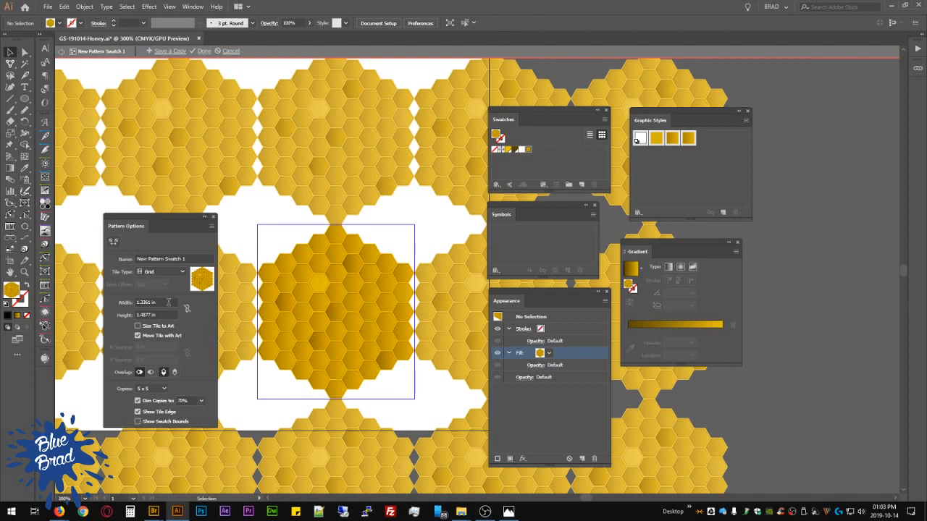
Step: Set the honeycomb pattern's tile type to Hex by Row
left_click(168, 302)
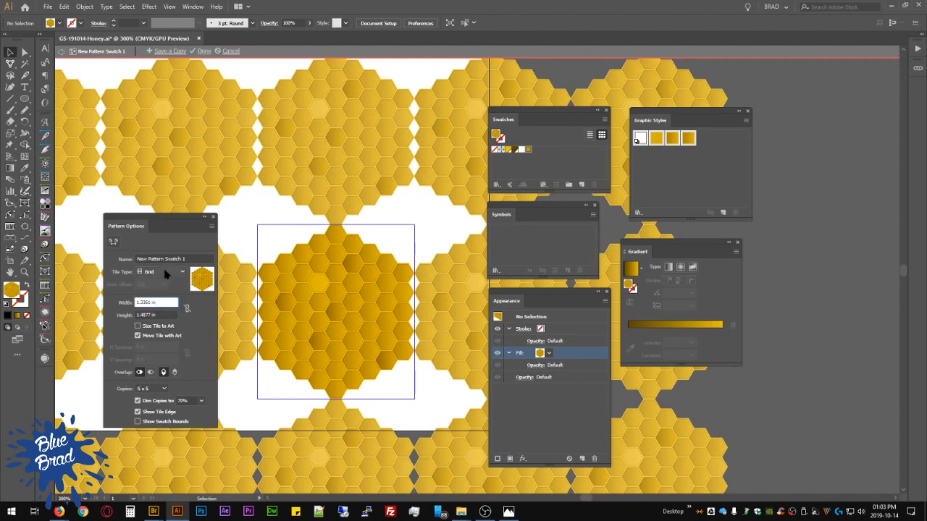
left_click(165, 271)
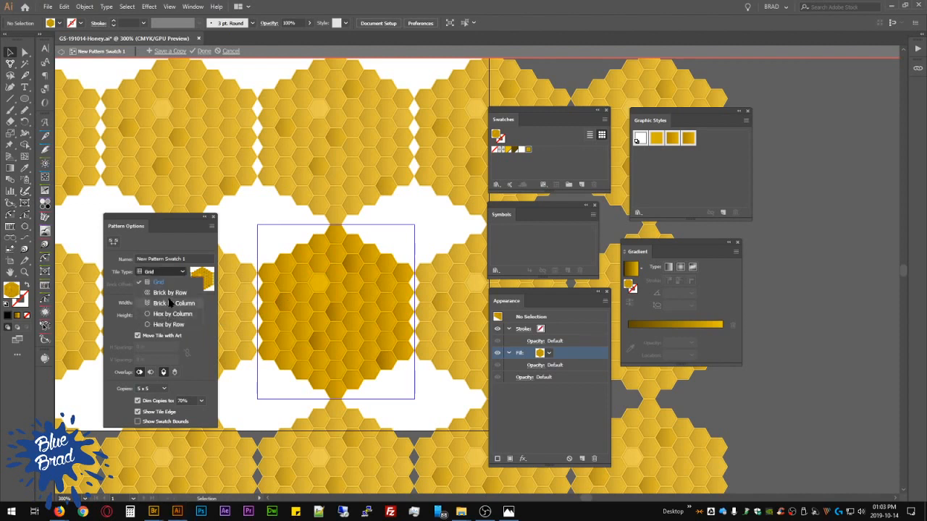
left_click(168, 325)
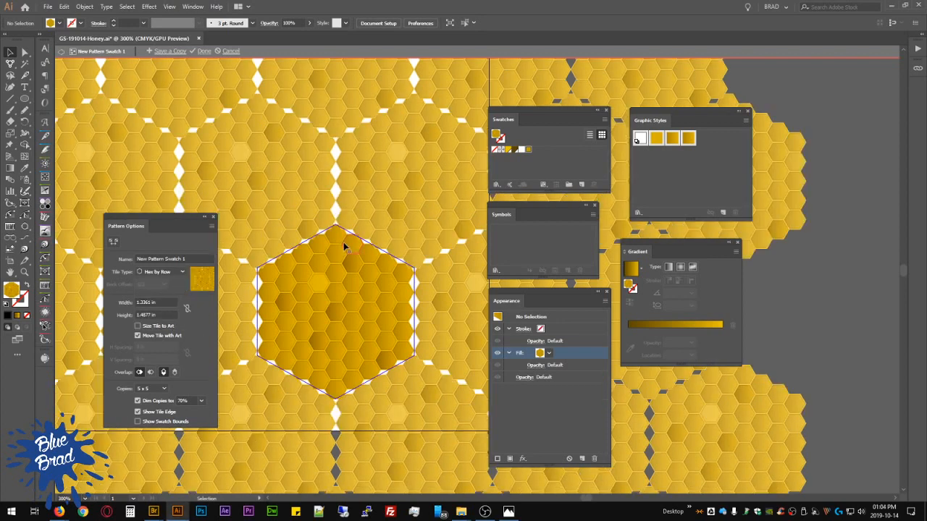
Step: Try pattern tile widths of 1.25 in and 1.125 in to close the gaps between honeycomb tiles
scroll(384, 235, "up", 3)
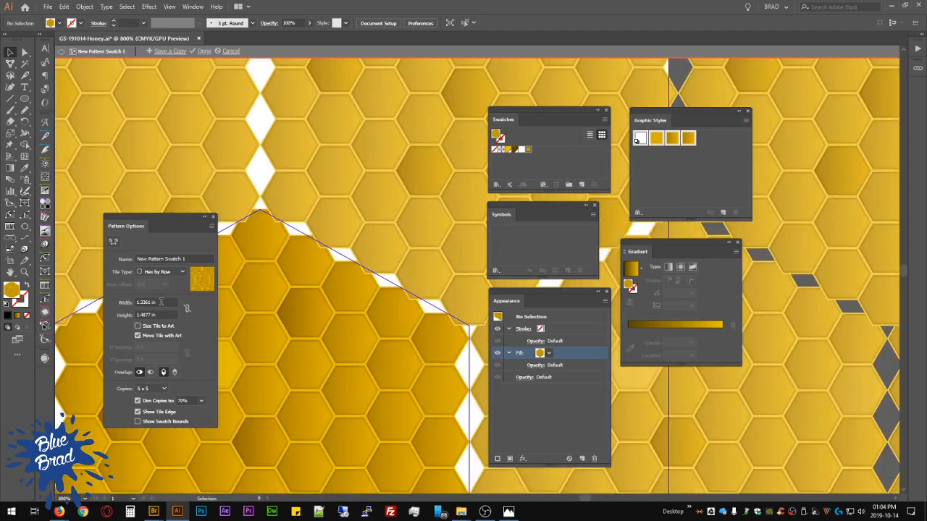
left_click(166, 302)
type("1.25")
key("Return")
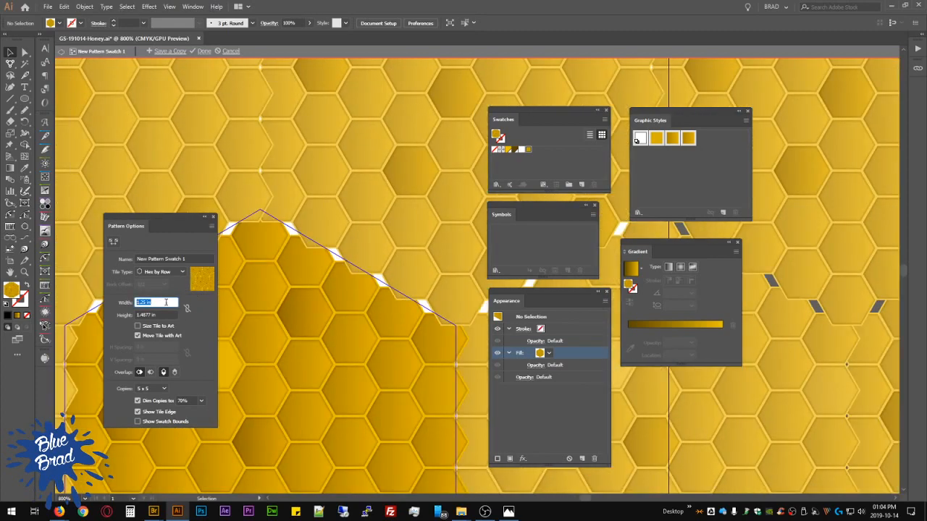
type("1.125")
key("Return")
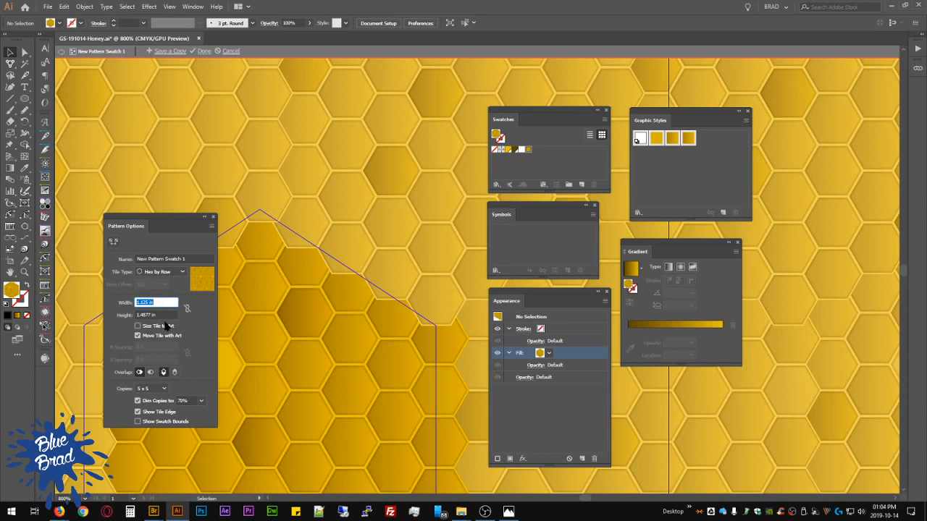
Step: Try narrower pattern tile widths of 1.12 in and 1.012 in
left_click(143, 302)
key("Delete")
key("Tab")
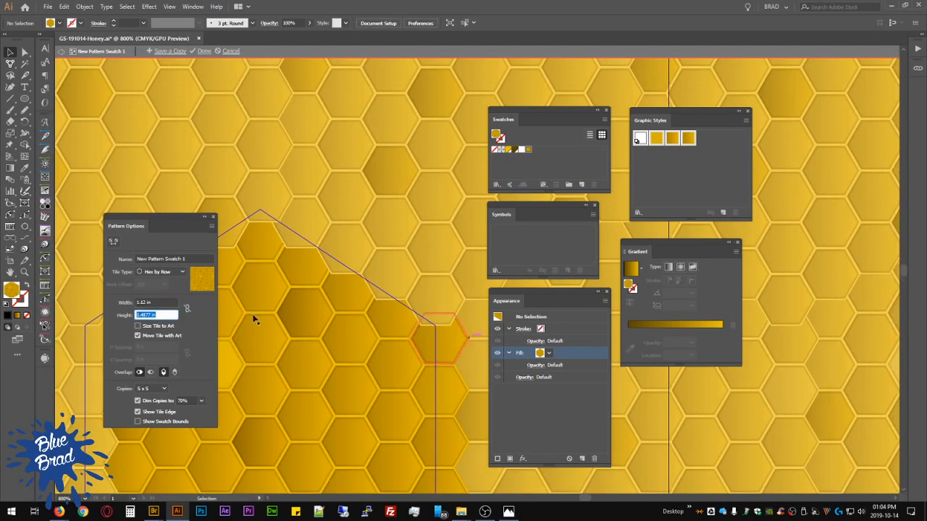
left_click(169, 314)
left_click(162, 302)
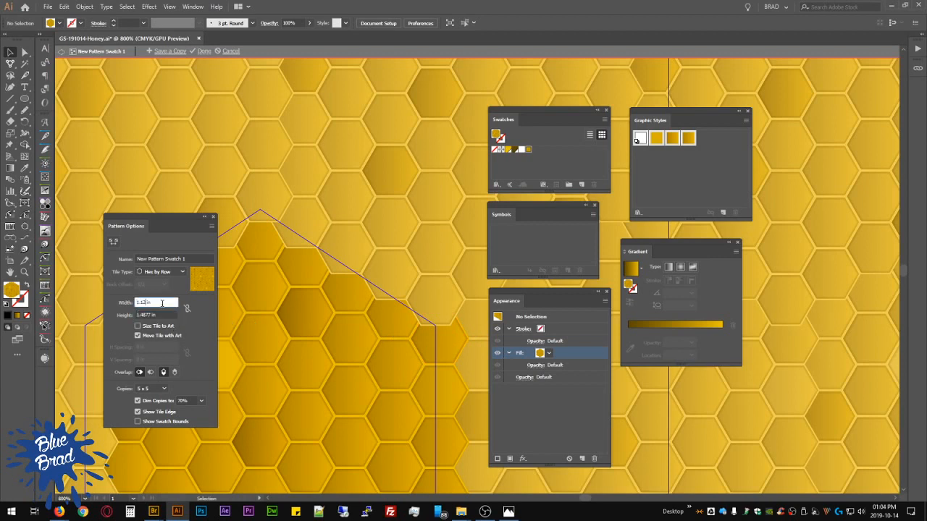
type("0")
key("Return")
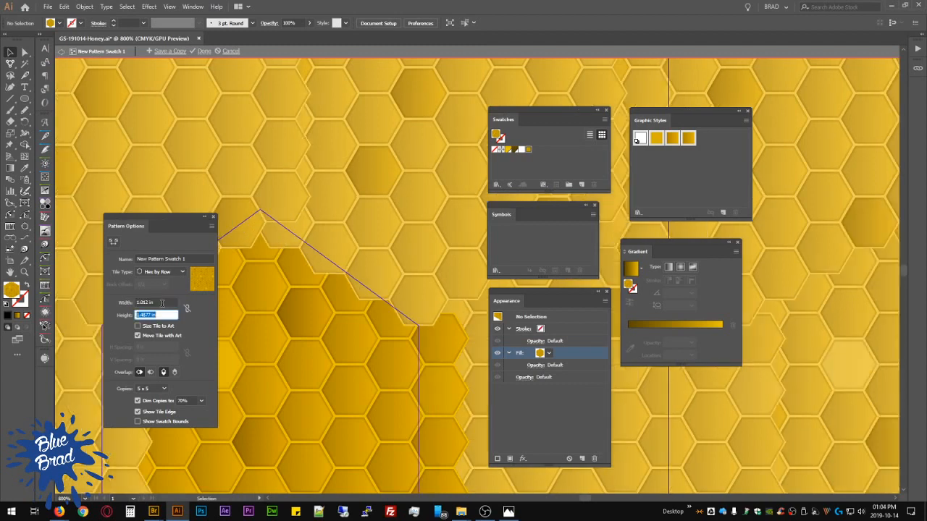
Step: Set the pattern tile's width to 1.15 in
left_click(162, 303)
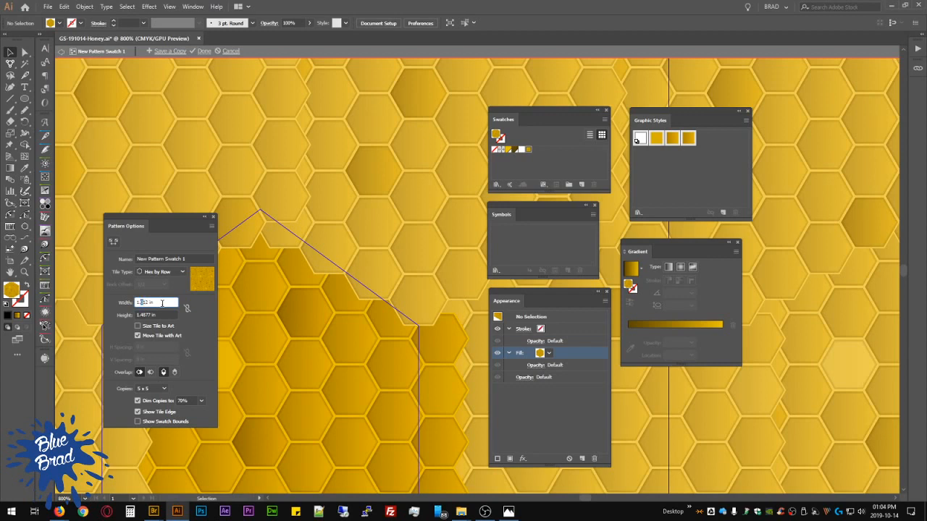
type("15")
key("Tab")
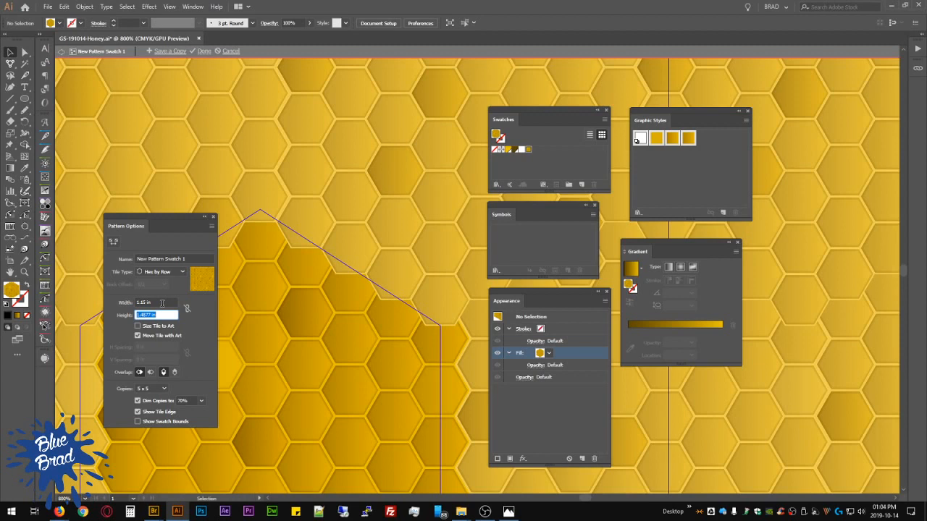
Step: Try a pattern tile height of 1.15 in, and set it to 1.5 in instead
type("1.15")
key("Tab")
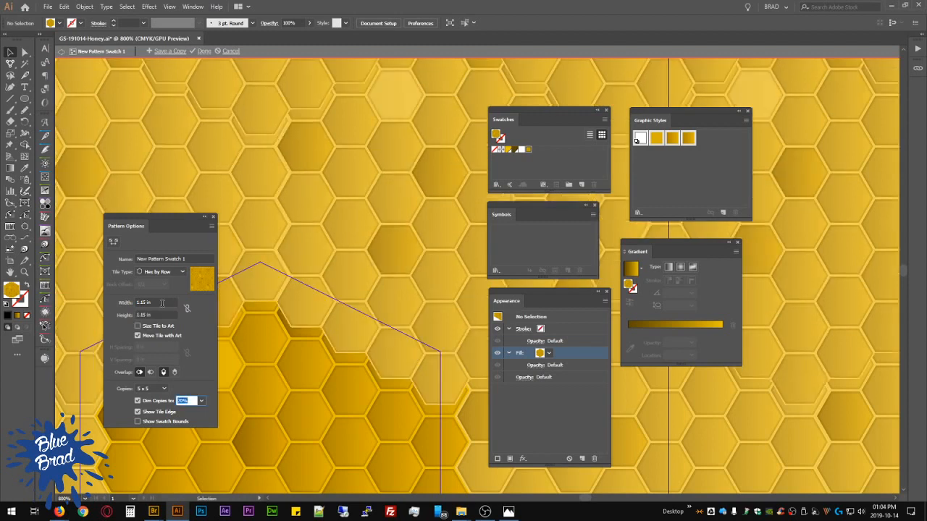
left_click(163, 315)
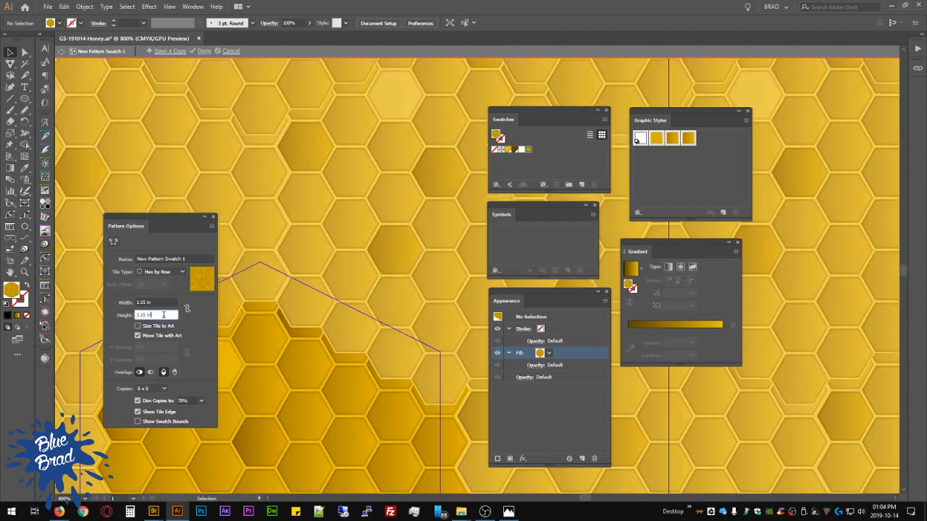
key("Up")
key("Up")
key("Up")
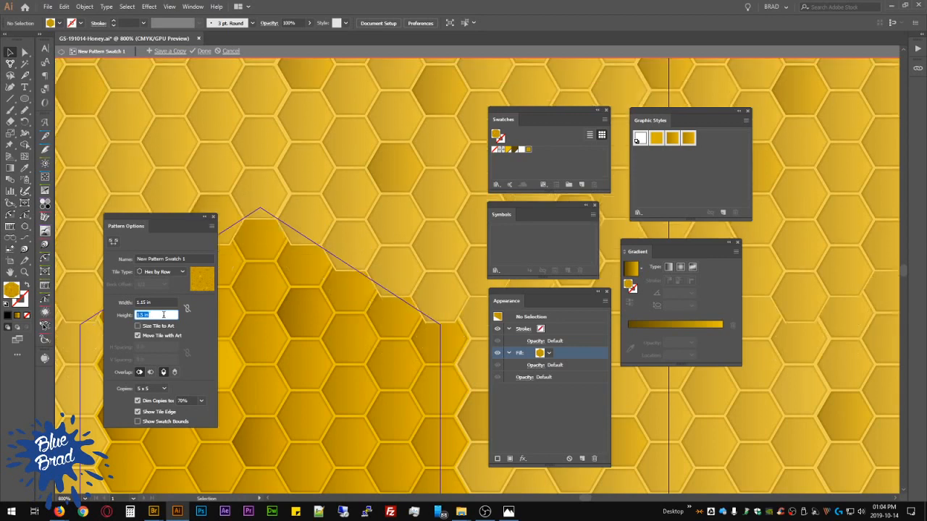
Step: Try pattern tile heights of 1.25 in, 1.375 in and 1.35 in
key("Up")
key("Down")
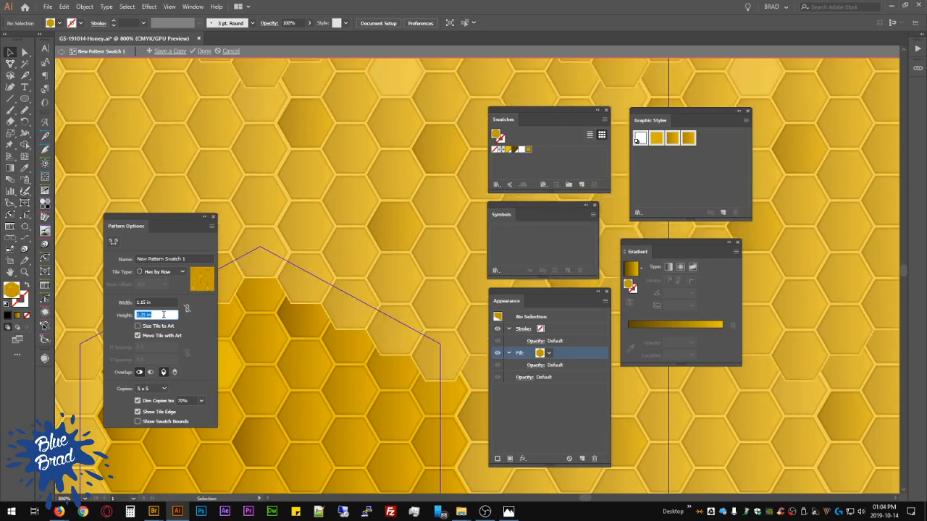
key("Up")
left_click(159, 315)
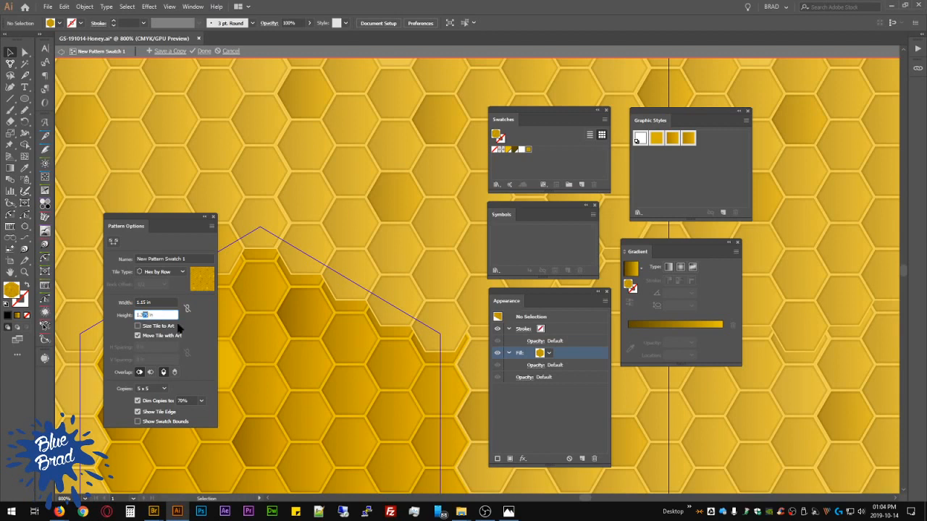
type("5")
key("Tab")
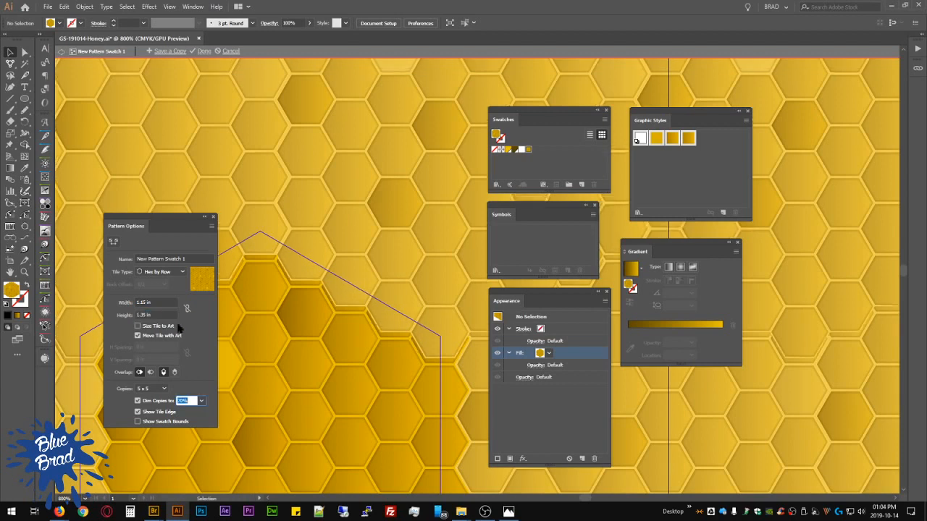
Step: Try pattern tile heights of 1.3 in and 1.31 in
left_click(143, 315)
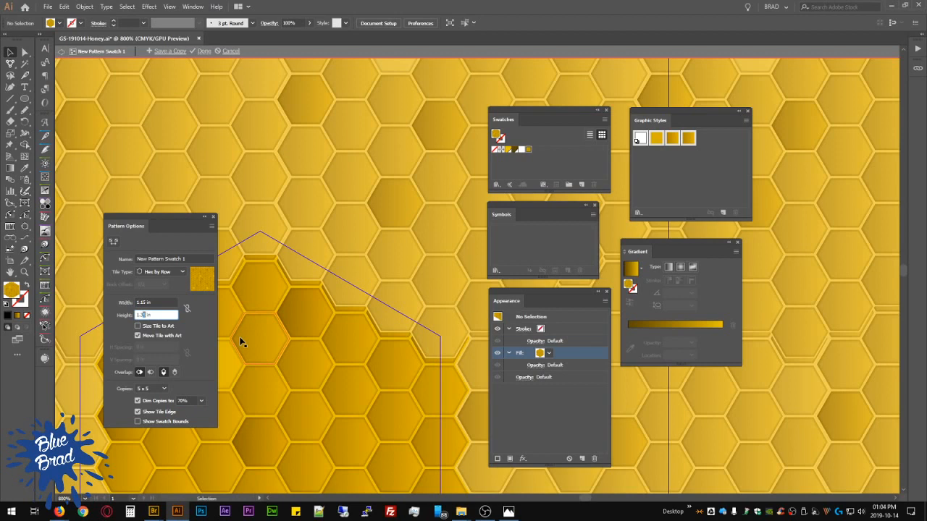
key("Tab")
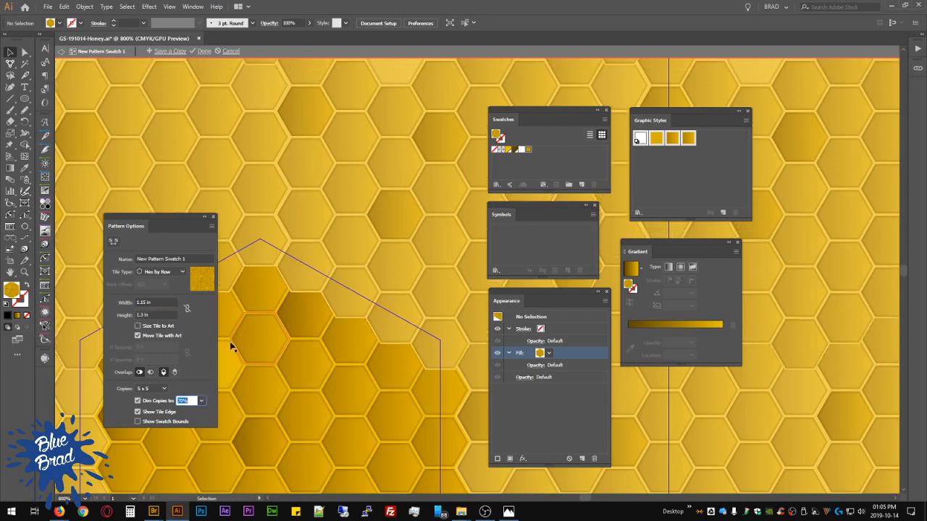
left_click(145, 315)
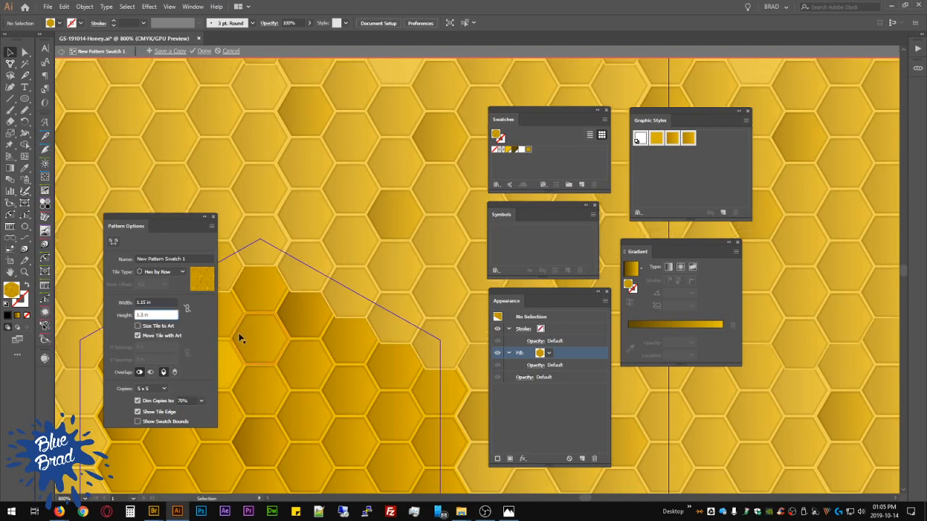
key("Tab")
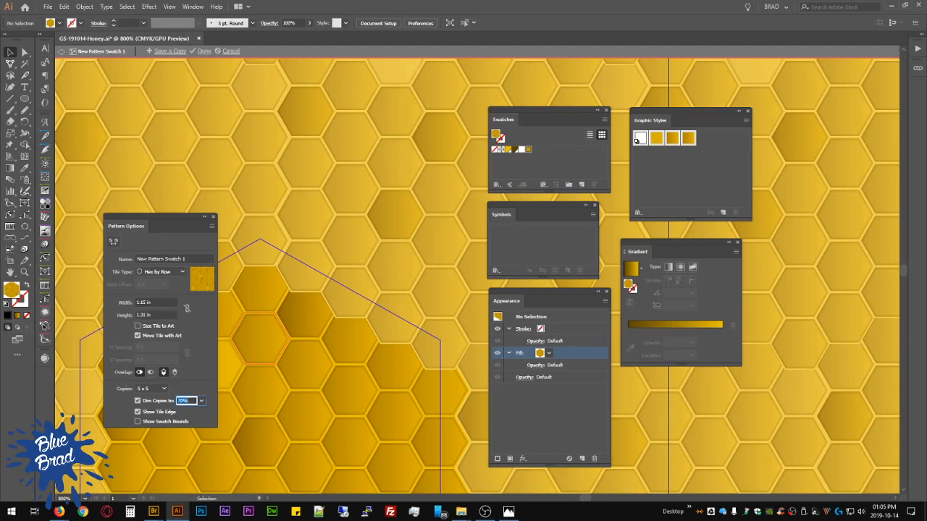
Step: Try pattern tile heights of 1.32 in and 1.35 in to tighten the vertical seam between the honeycomb tiles
left_click(145, 316)
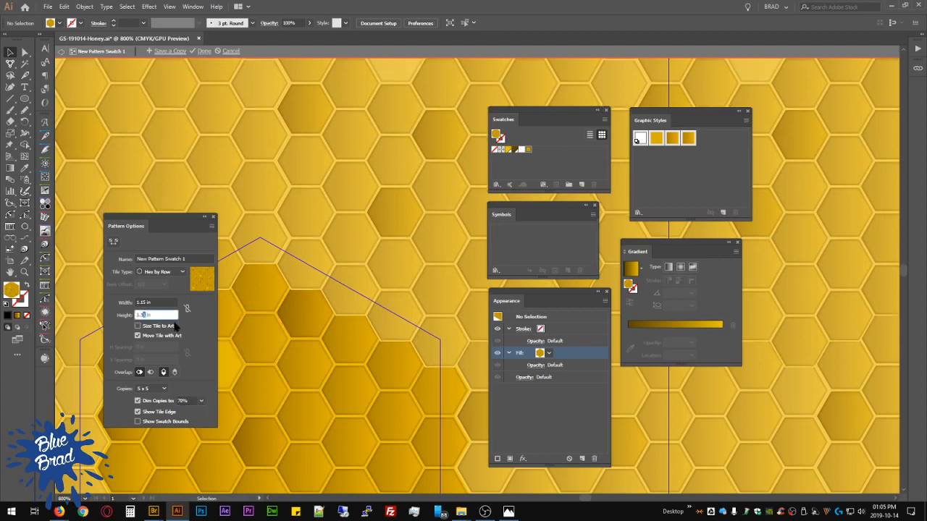
type("2")
key("Tab")
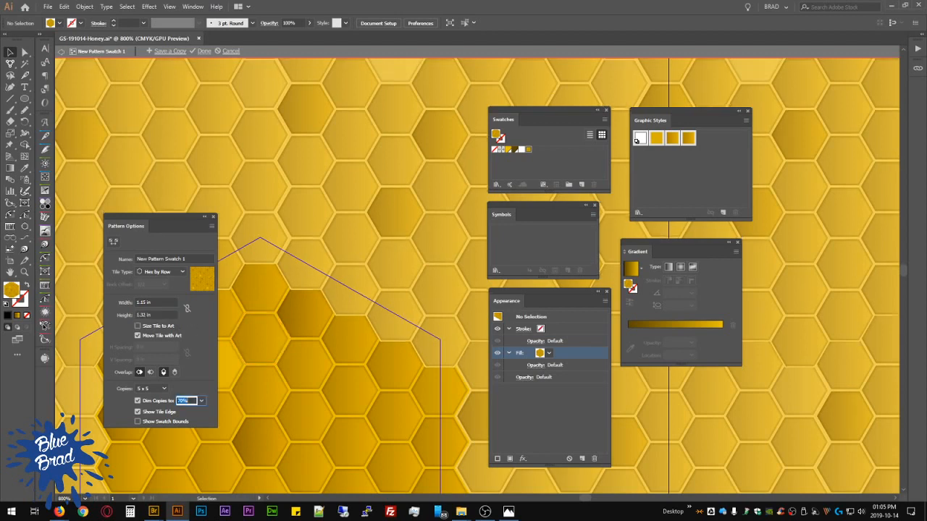
left_click(142, 315)
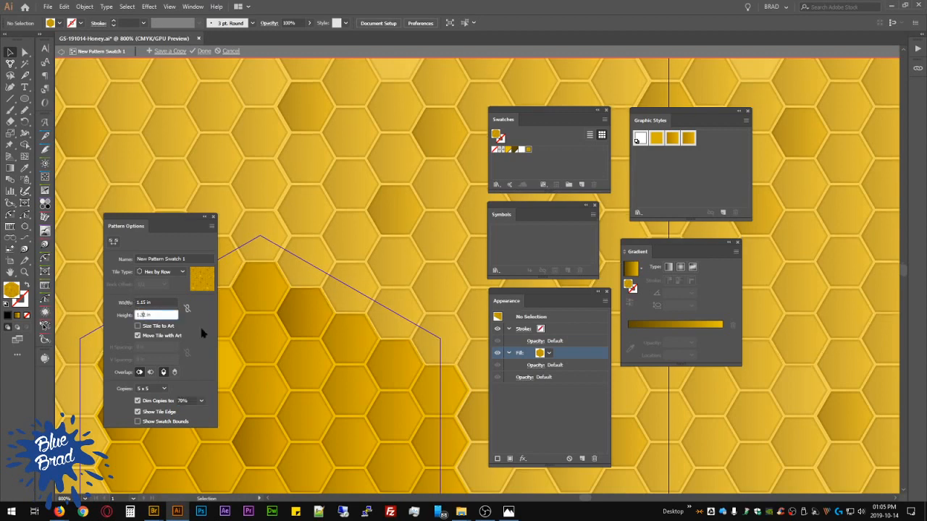
type("1")
key("Tab")
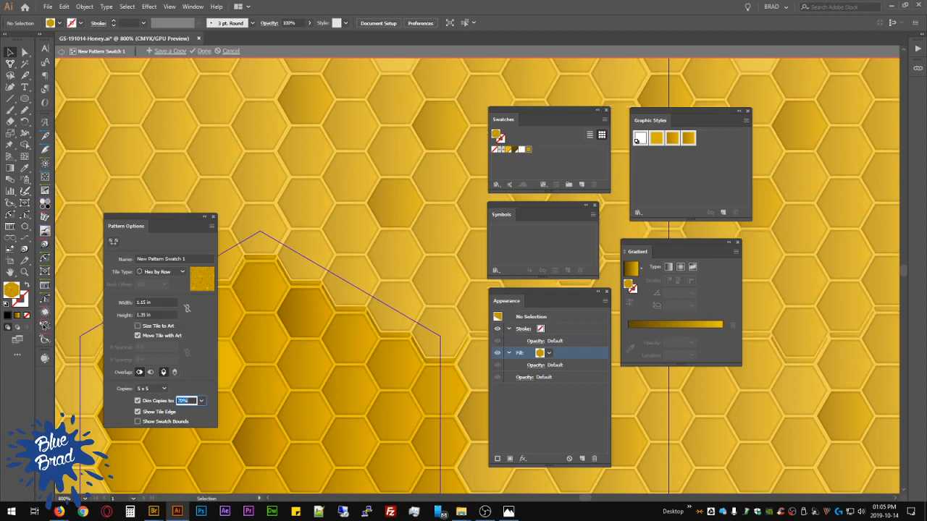
Step: Try a pattern tile height of 1.33 in, and reduce it to 1.3253 in
left_click(142, 316)
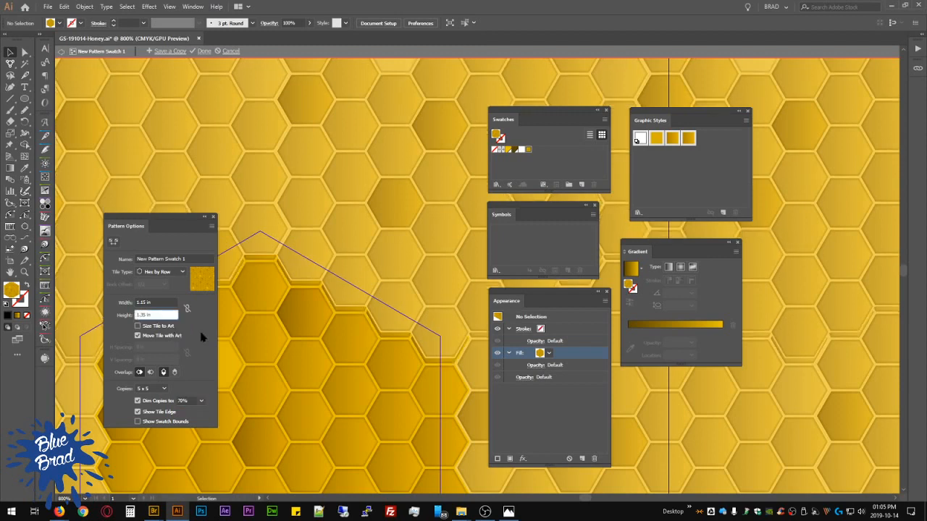
type("3")
key("Tab")
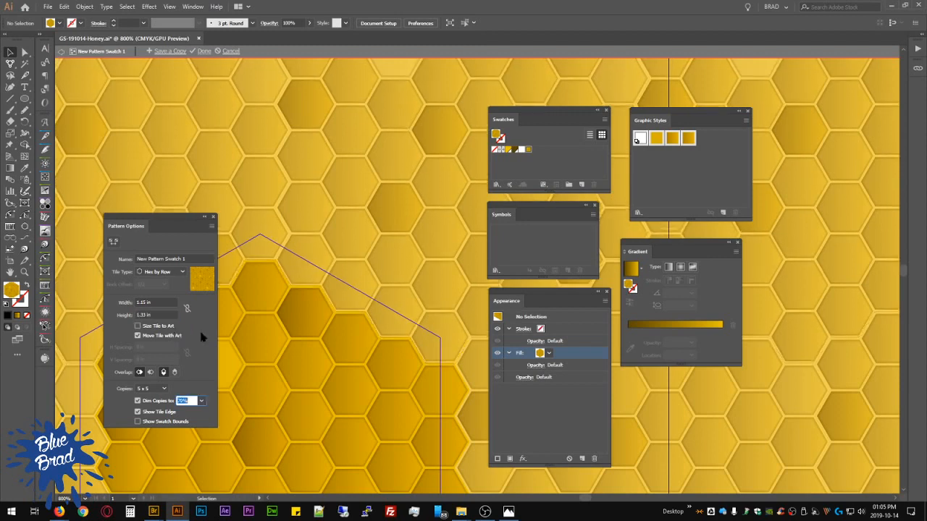
left_click(141, 314)
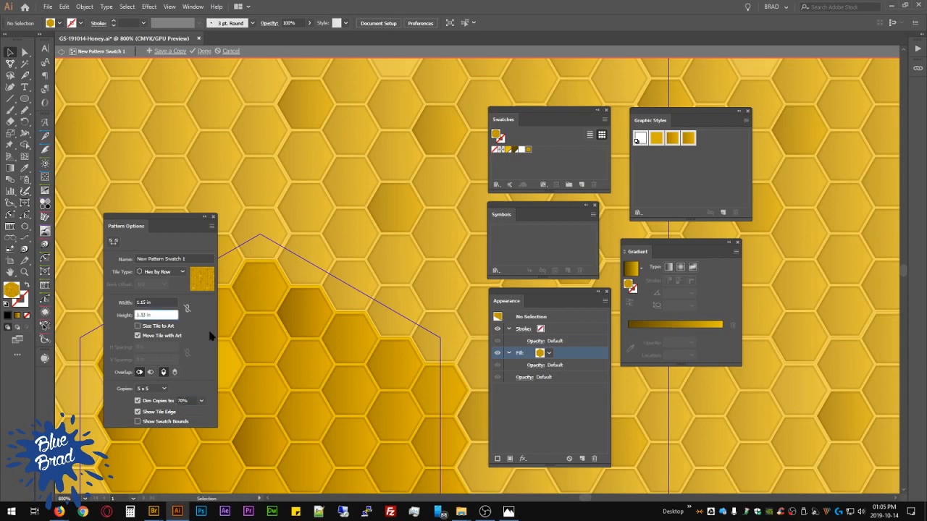
key("Tab")
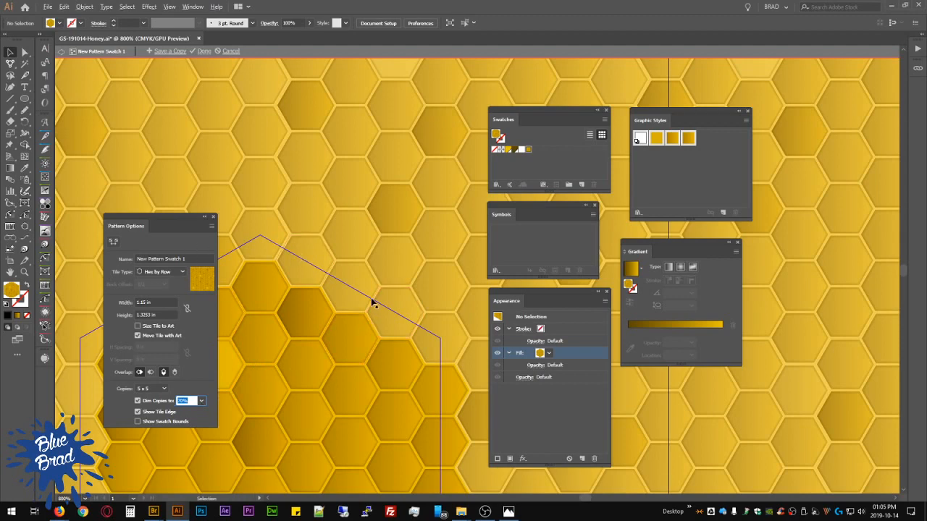
Step: Inspect the tile seam up close at a hexagon corner and set the pattern tile's width to 1.145 in
scroll(372, 302, "down", 4)
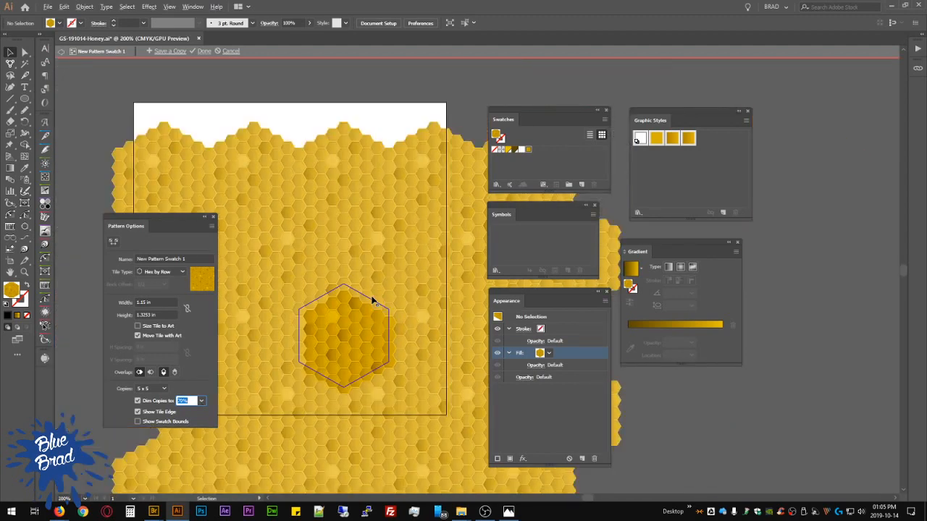
scroll(347, 302, "up", 4)
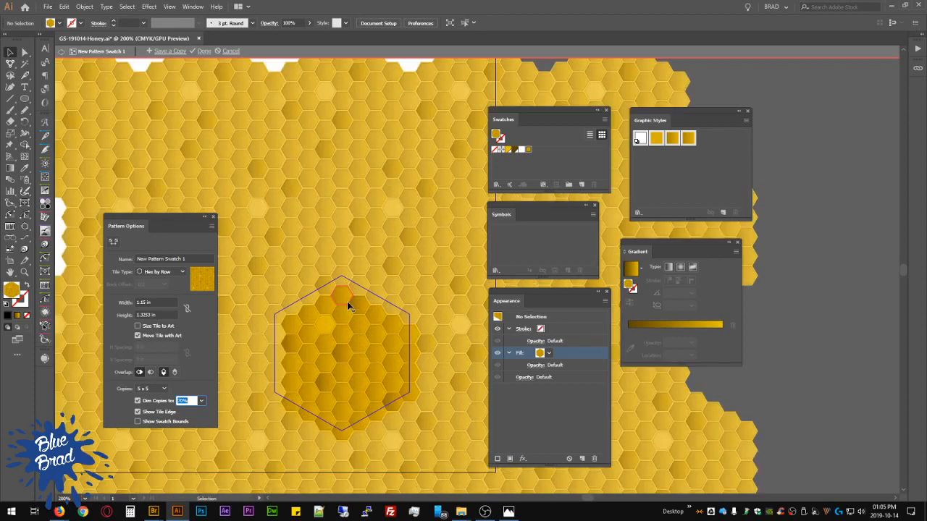
scroll(345, 221, "up", 6)
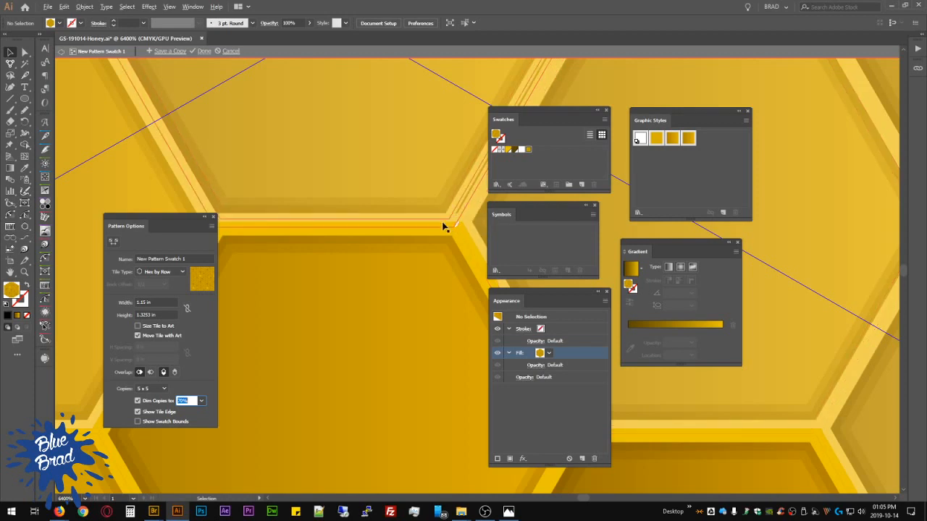
key("BackSpace")
left_click_drag(415, 300, 307, 353)
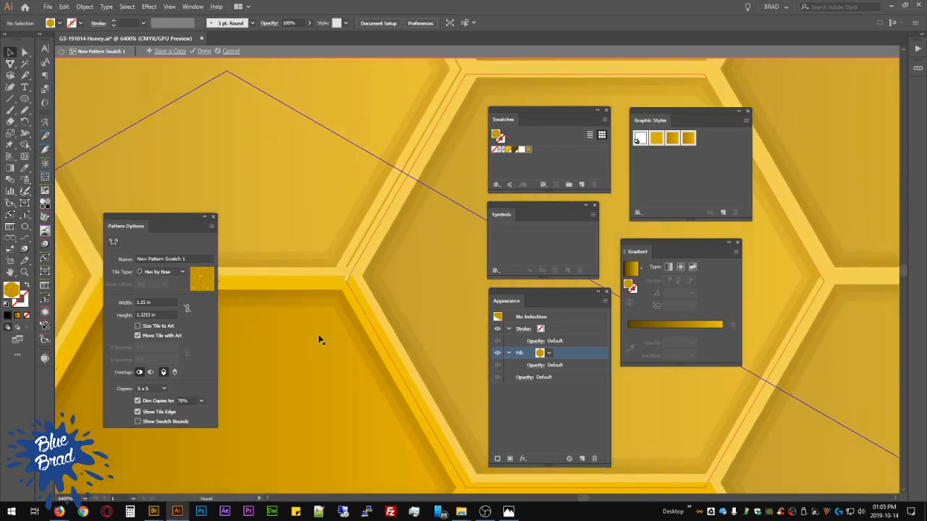
scroll(353, 277, "up", 4)
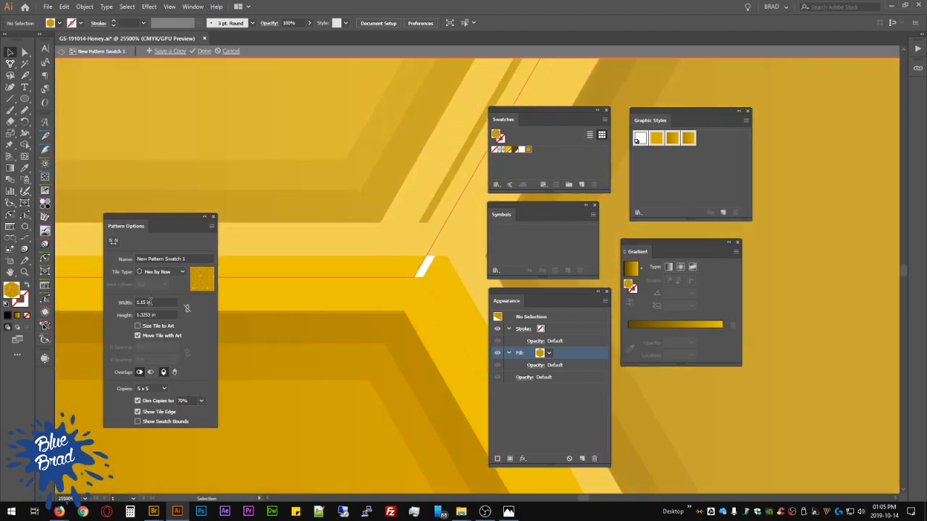
left_click(149, 302)
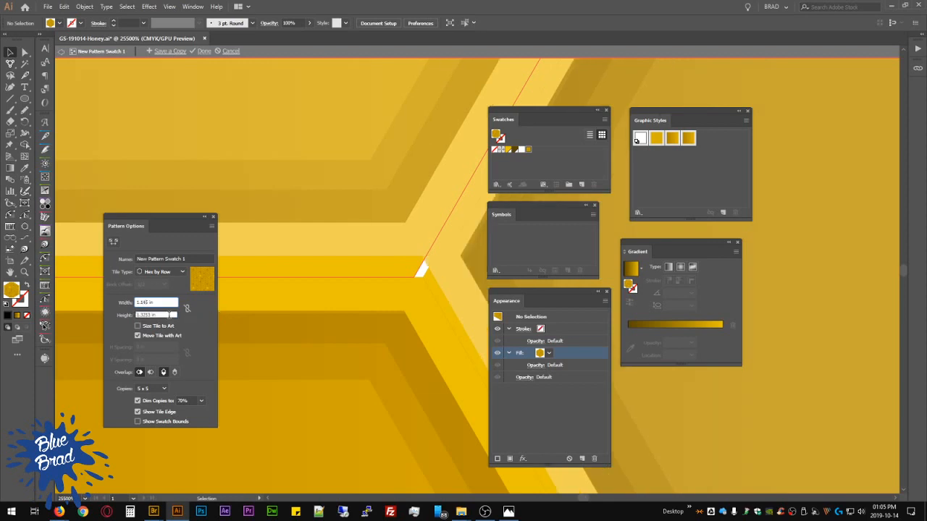
left_click(168, 315)
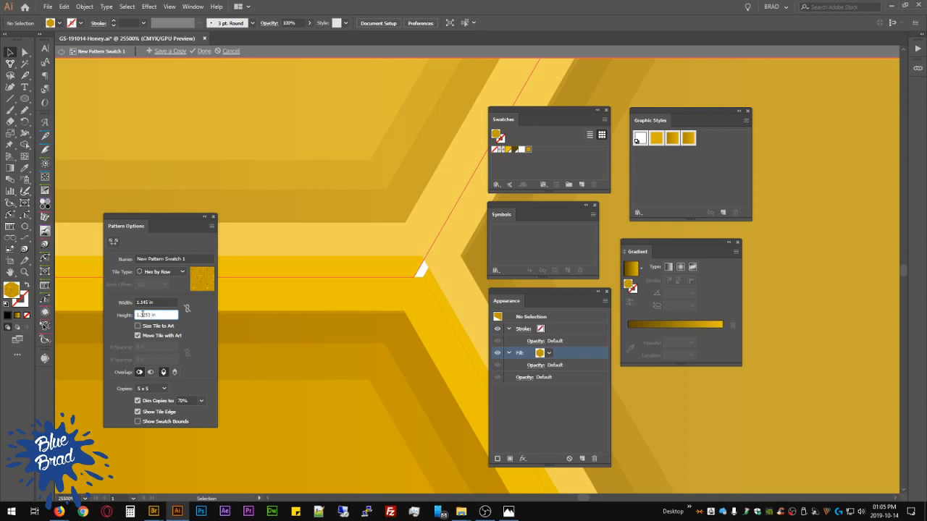
Step: Try pattern tile heights of 1.3252 in and 1.3255 in to close the white gap at the hexagon corner
left_click(147, 315)
left_click(153, 302)
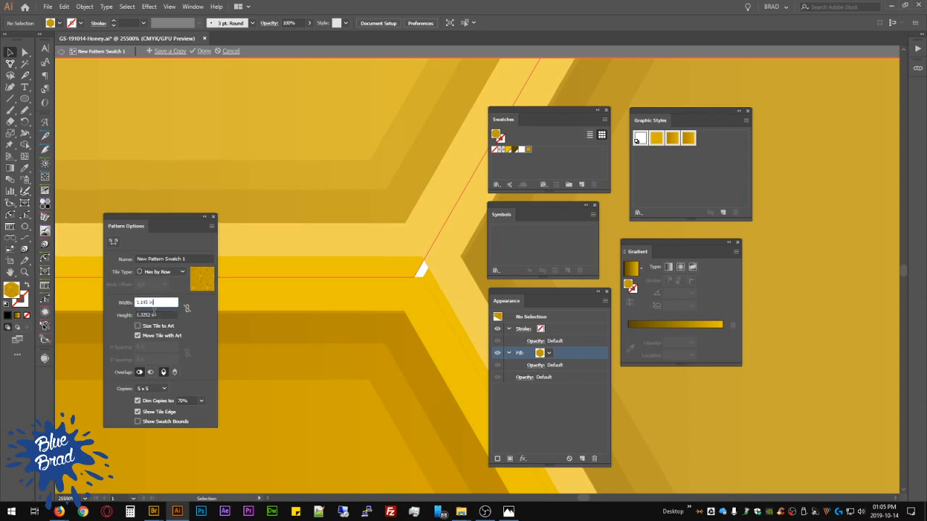
left_click(148, 315)
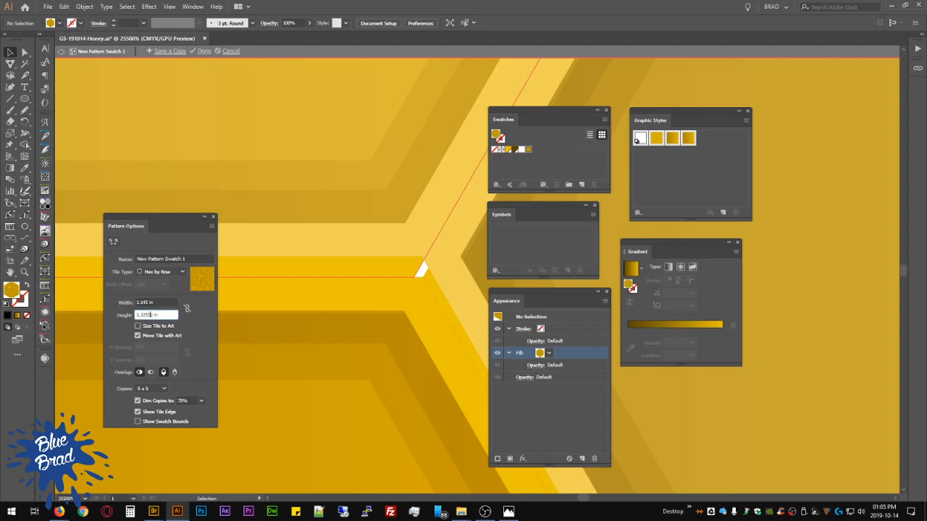
left_click(169, 303)
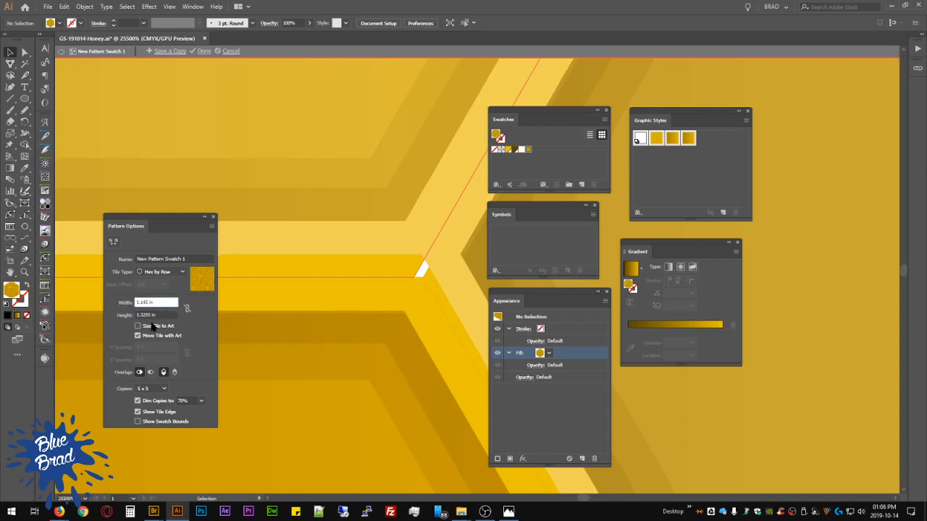
Step: Try smaller pattern tile heights of 1.3245 in and 1.3235 in
key("Tab")
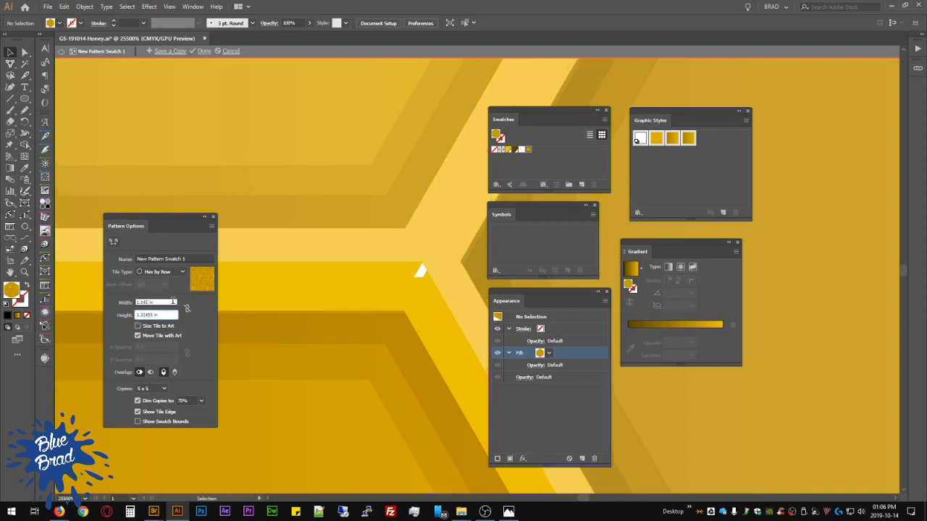
left_click(168, 303)
left_click(147, 315)
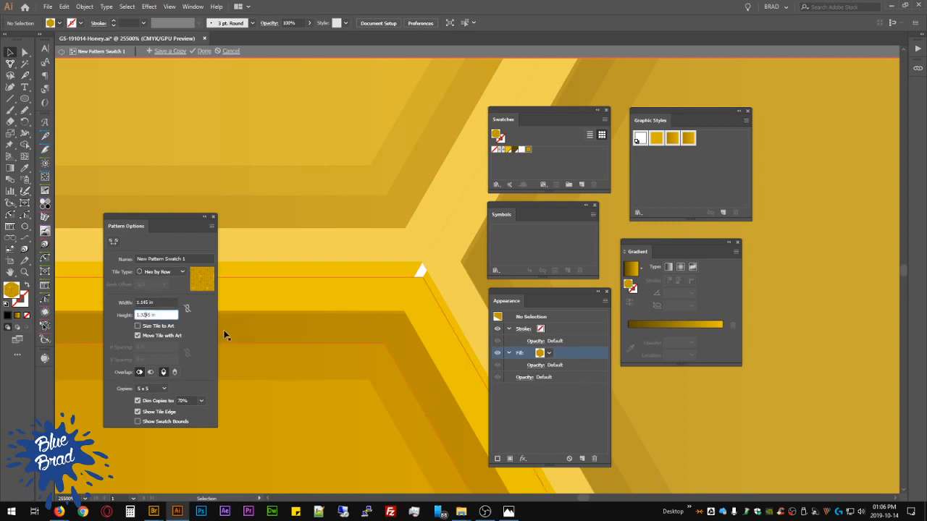
type("3")
key("Delete")
key("Return")
Step: Set the pattern tile's height to 1.3224 in
left_click(165, 315)
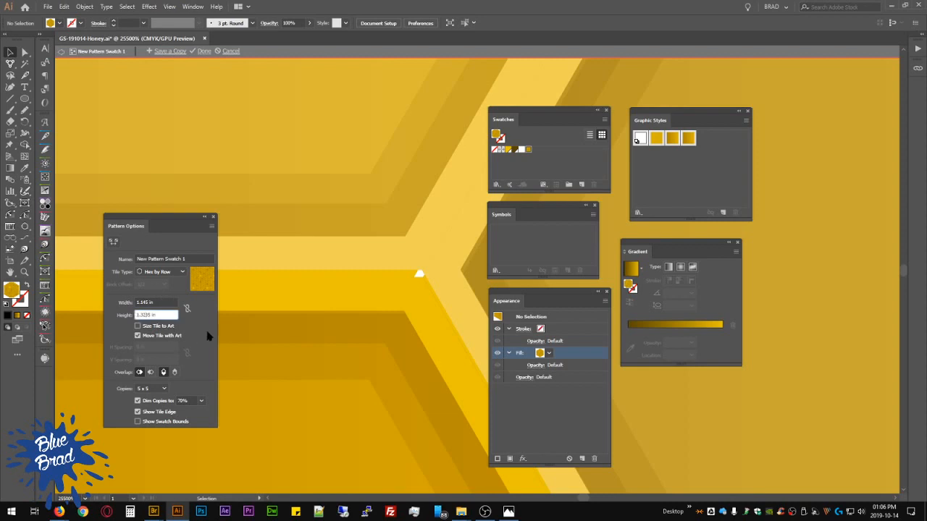
type("2")
key("Return")
Step: Try pattern tile widths of 1.1445 in and 1.1465 in to align the slanted hexagon edges
left_click(163, 303)
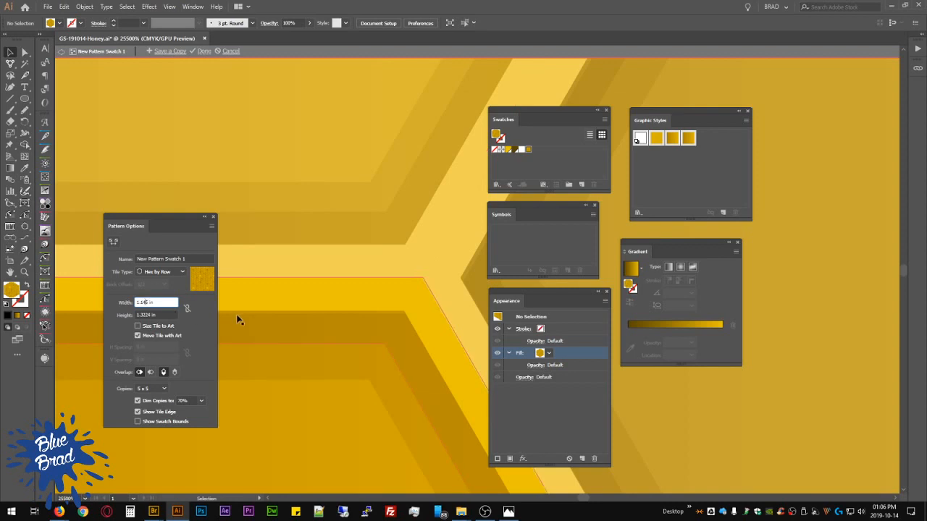
type("4")
left_click(172, 316)
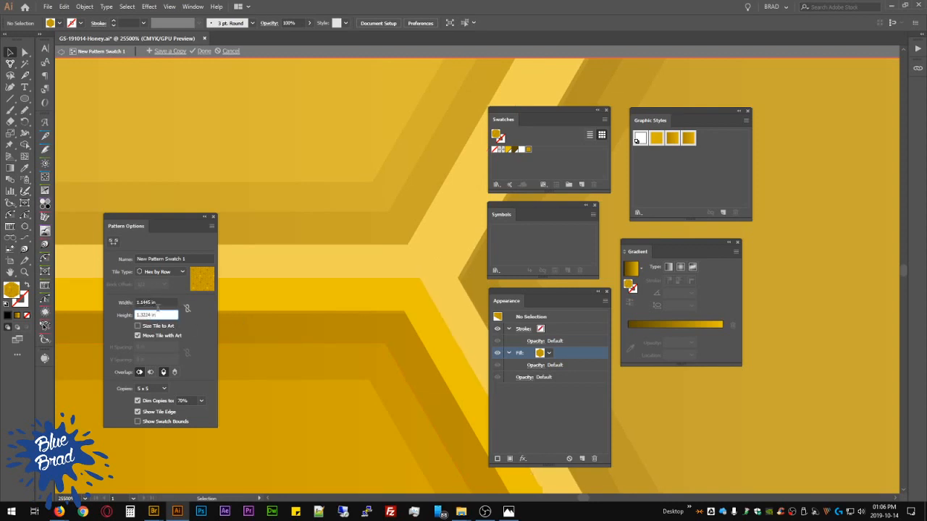
left_click(157, 304)
type("6")
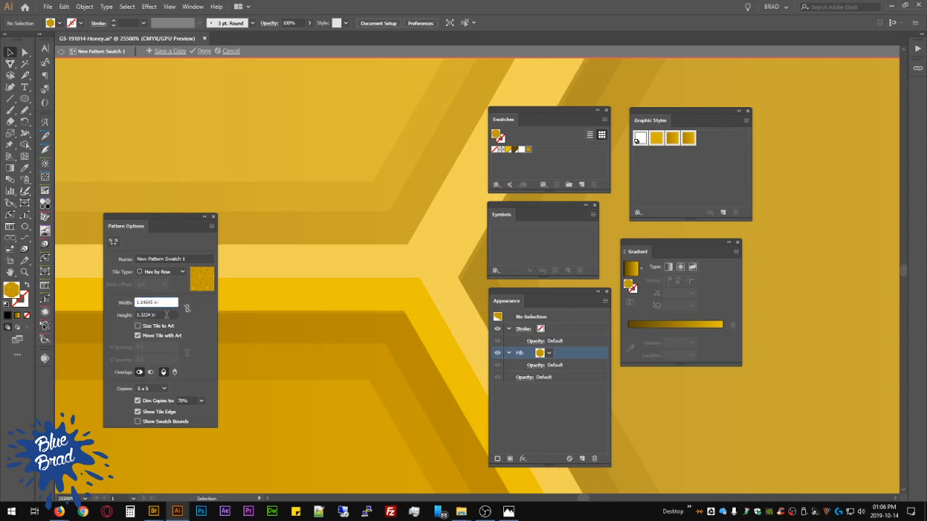
left_click(165, 315)
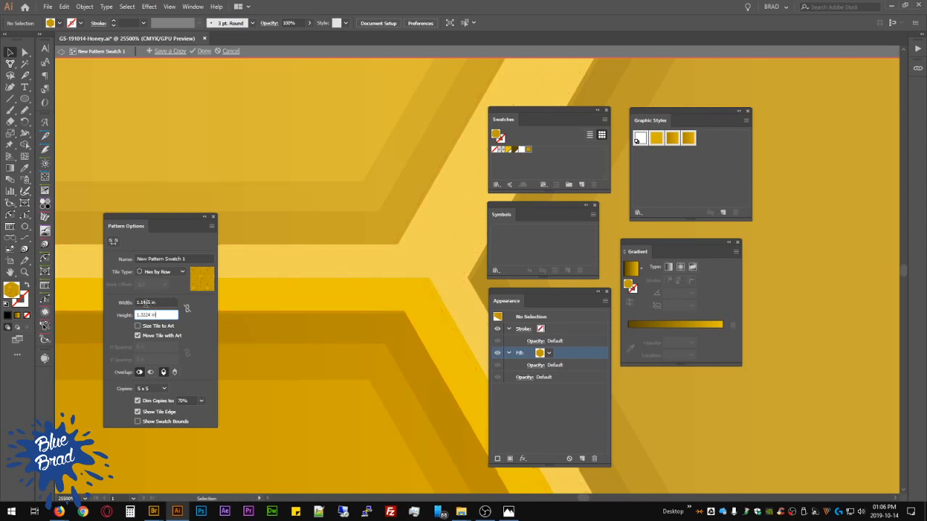
Step: Set the pattern tile's width back to 1.1445 in
left_click(145, 304)
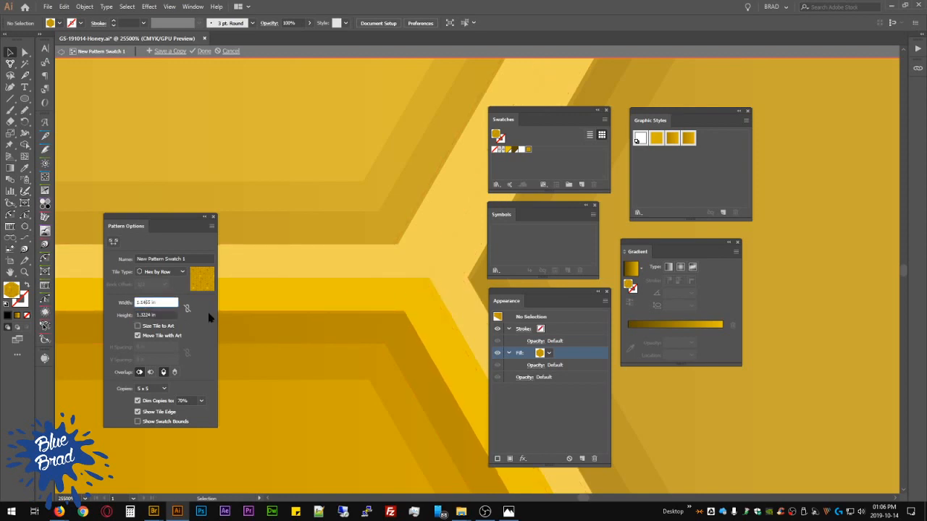
type("44")
left_click(166, 315)
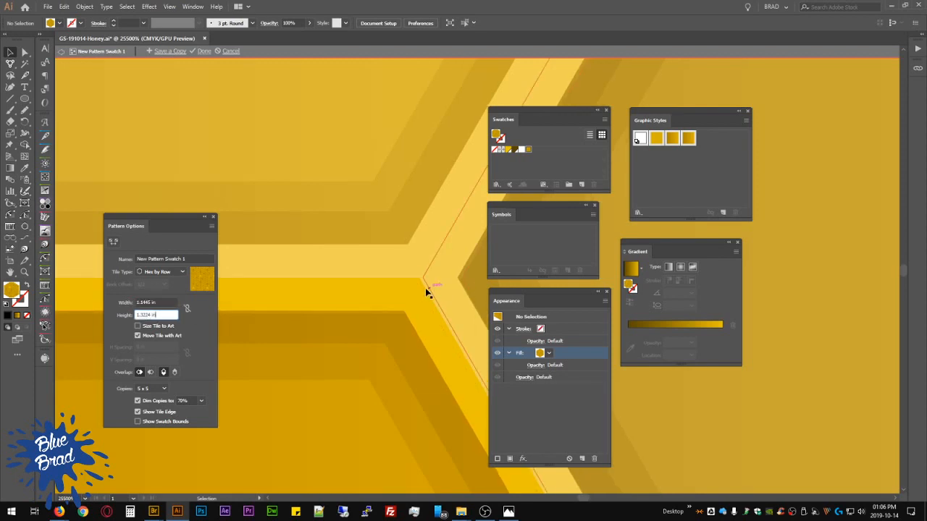
Step: Try a pattern tile width of 1.1448 in to line up the slanted hexagon edges
left_click(149, 303)
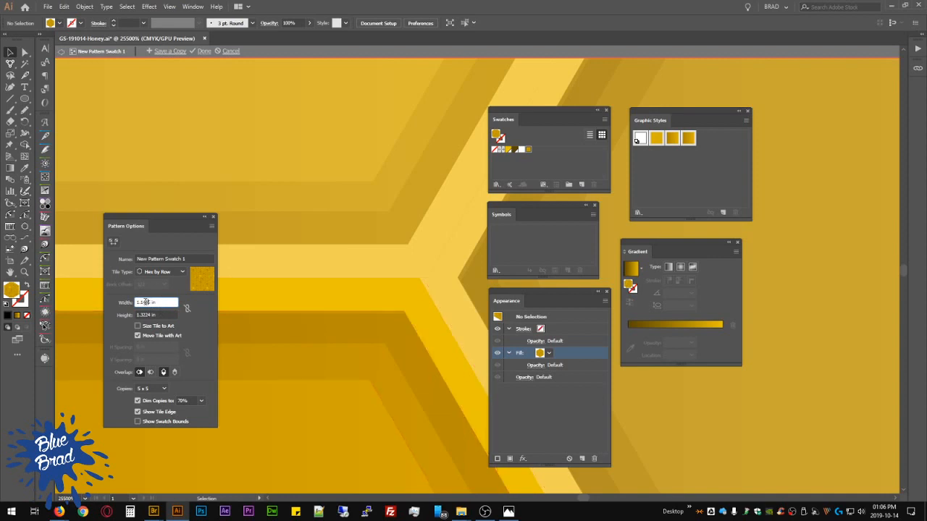
left_click(147, 302)
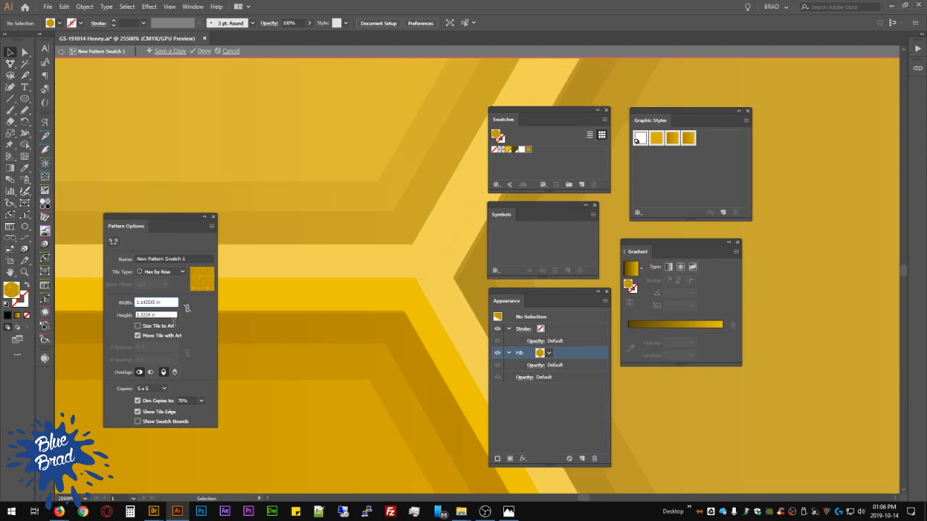
left_click(166, 316)
left_click(147, 303)
type("48")
left_click(166, 315)
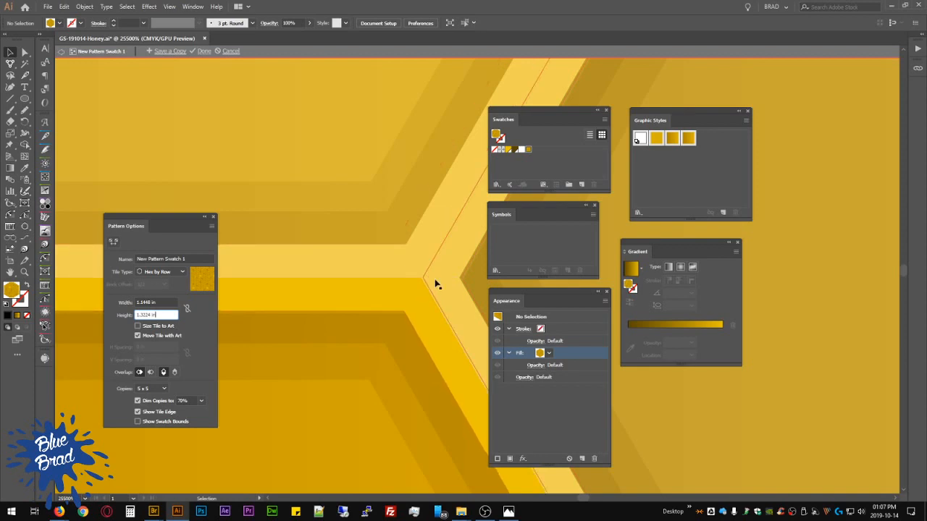
Step: Try slightly larger pattern tile widths of 1.1451 in and 1.1455 in
left_click(148, 302)
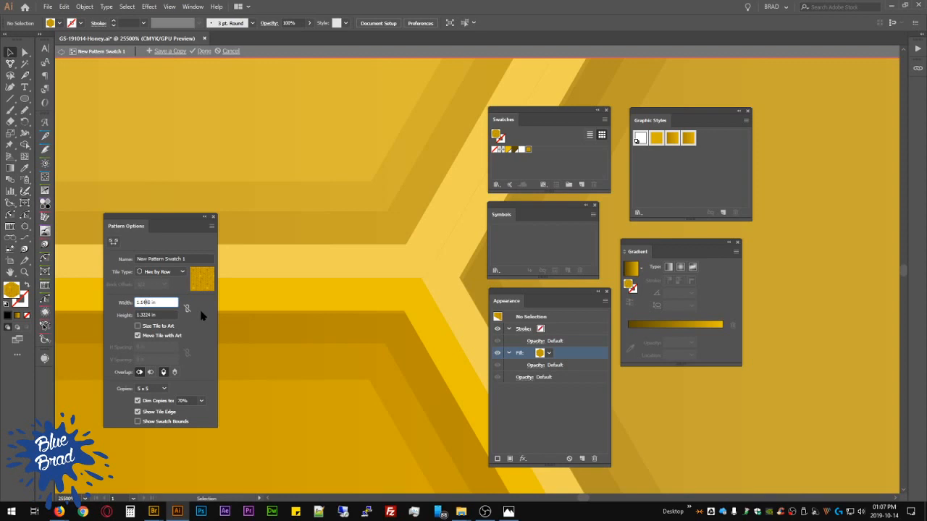
type("5")
key("Delete")
key("Tab")
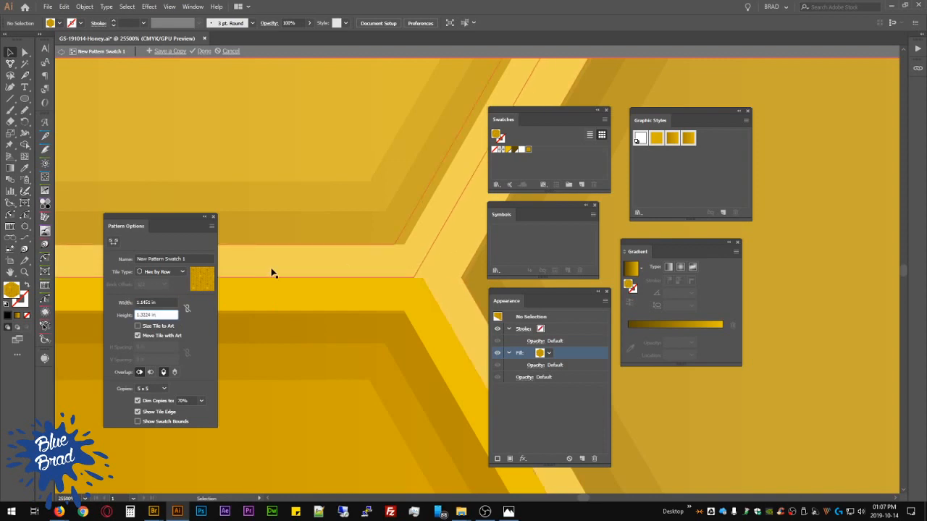
left_click(147, 302)
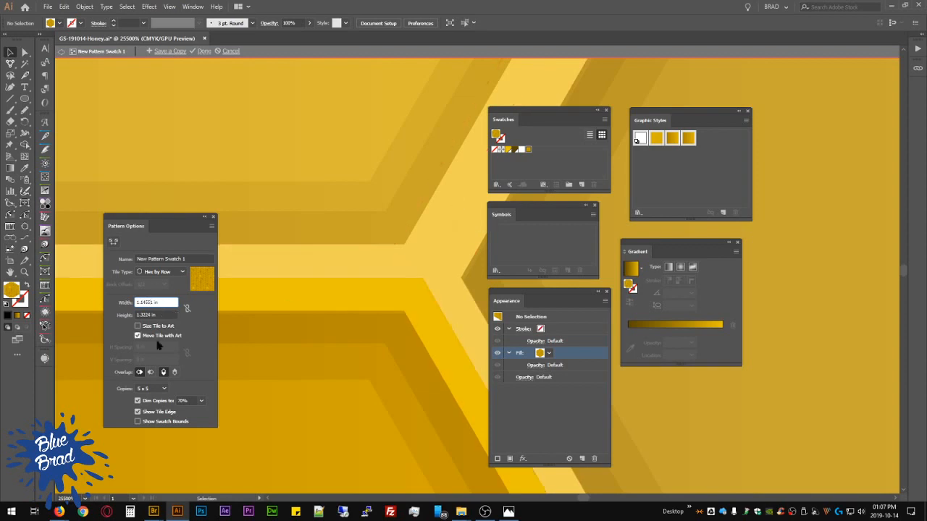
left_click(164, 314)
key("Tab")
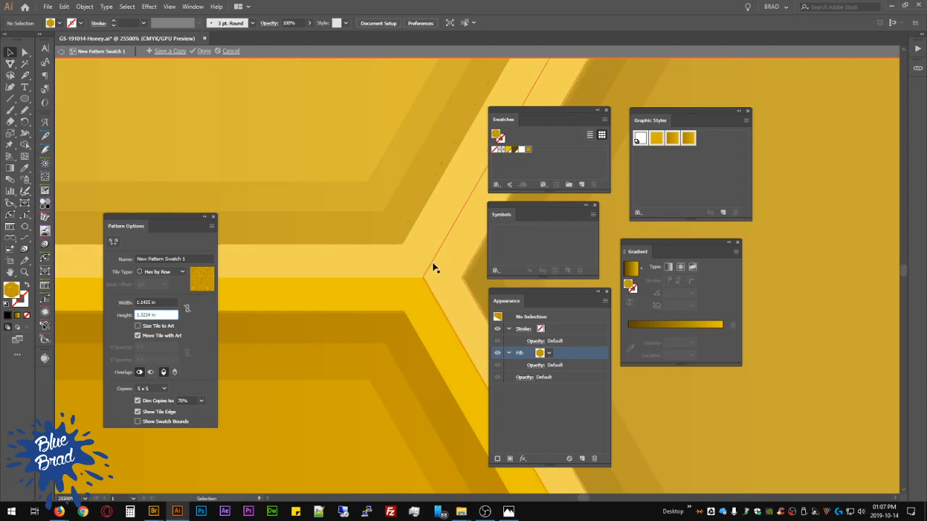
Step: Set the pattern tile's width to 1.1457 in to close the gaps along the slanted edges
left_click(148, 302)
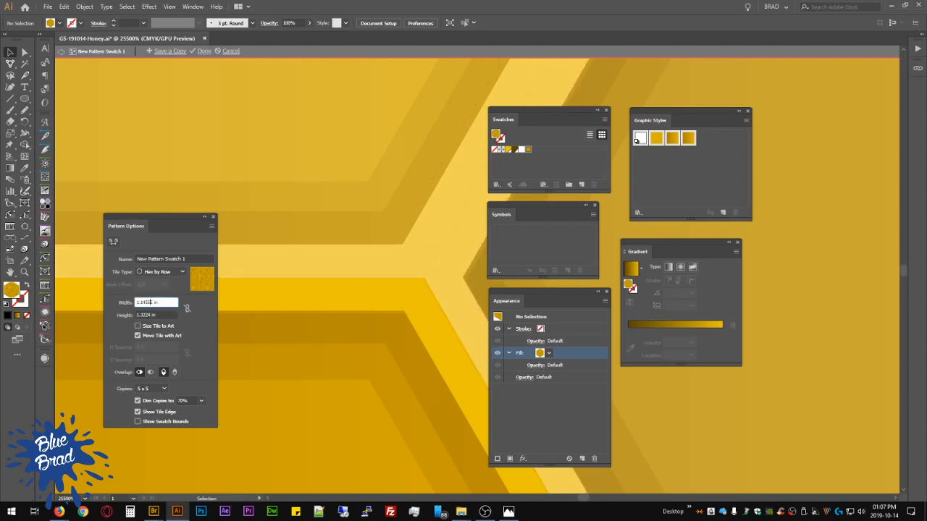
type("65")
key("Tab")
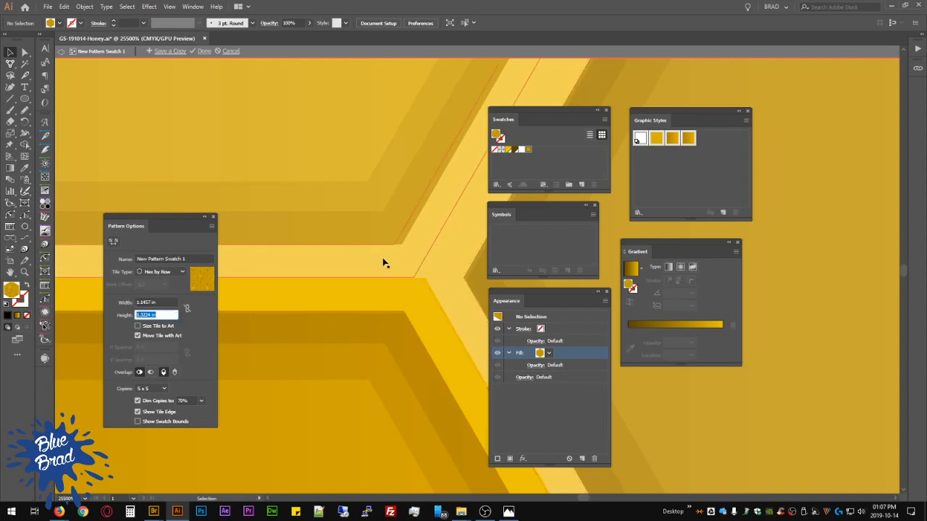
left_click(147, 303)
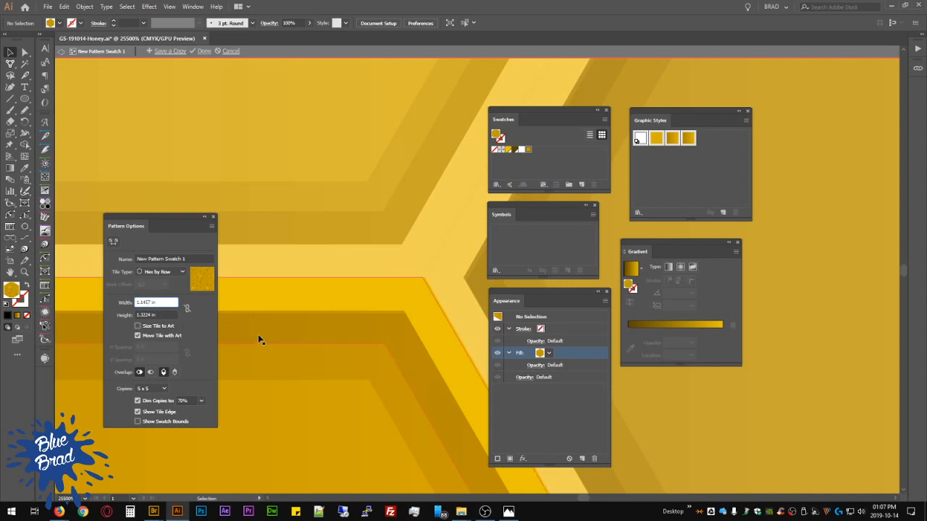
type("6")
key("Tab")
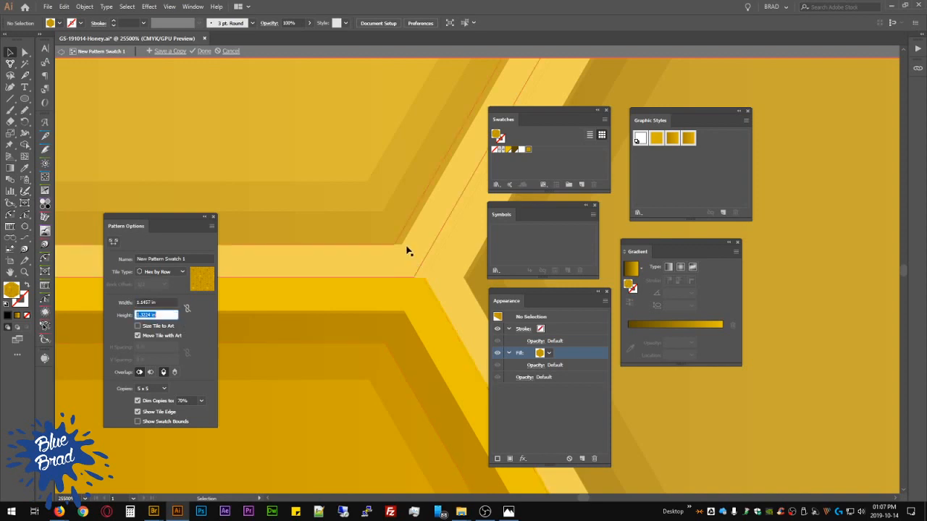
left_click(148, 303)
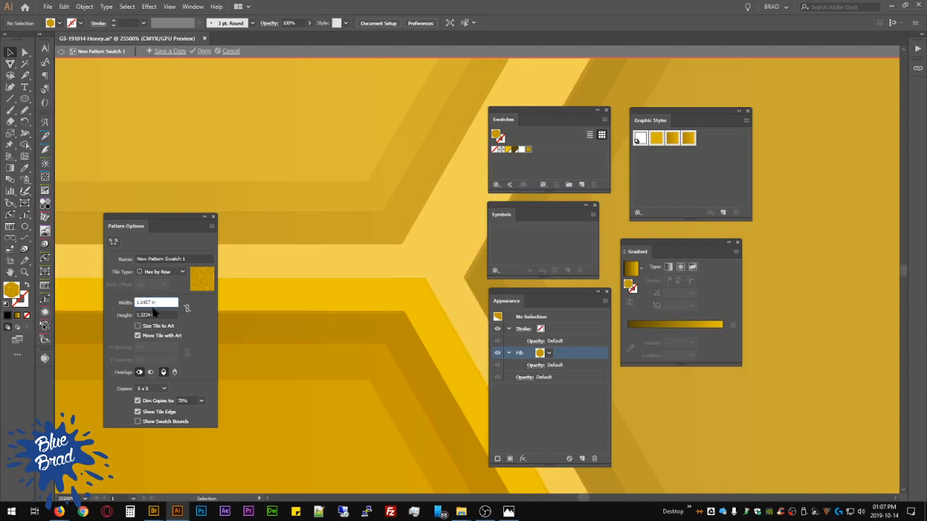
left_click(304, 387)
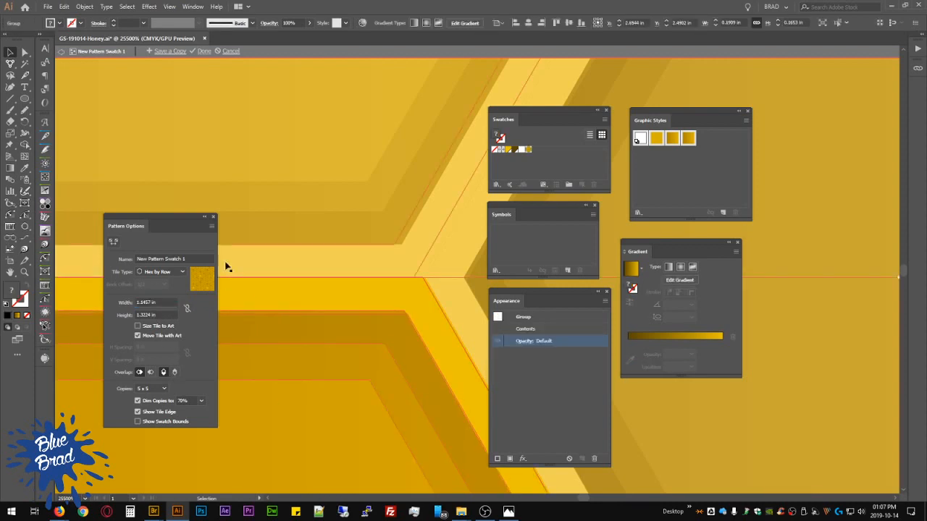
Step: Move the pattern options out of the way, check the honeycomb joints, and finish editing the pattern swatch
left_click_drag(152, 219, 49, 377)
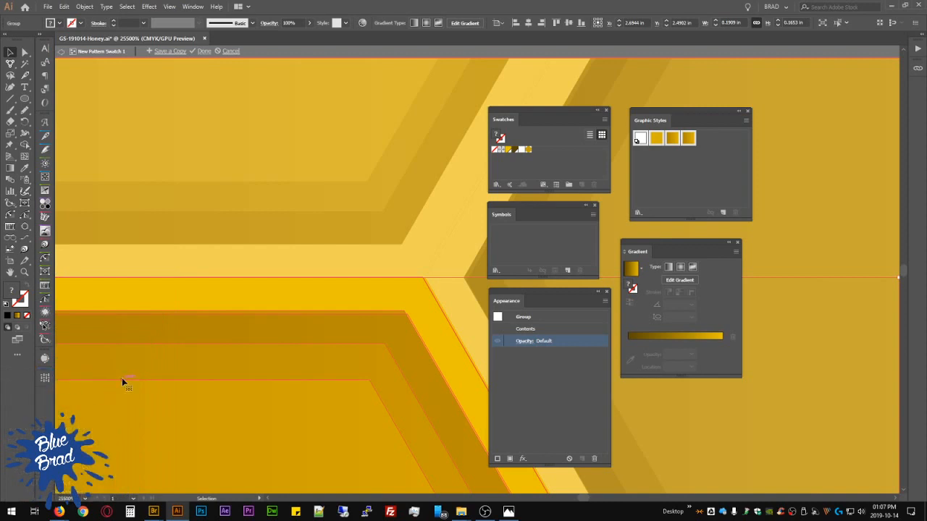
scroll(285, 300, "down", 5)
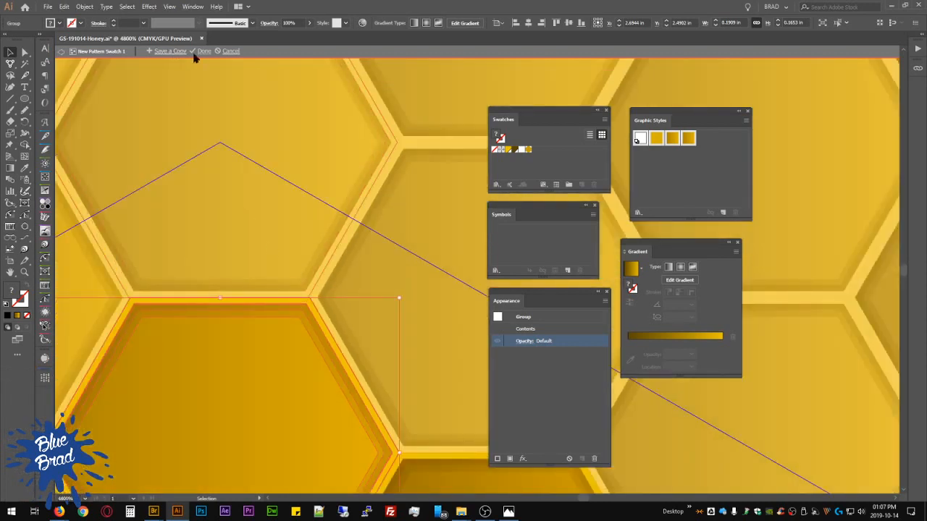
left_click(203, 50)
Step: Add a Transform effect to the honeycomb fill of the first corner shape, with Transform Objects and Scale Strokes & Effects turned off
scroll(333, 323, "down", 6)
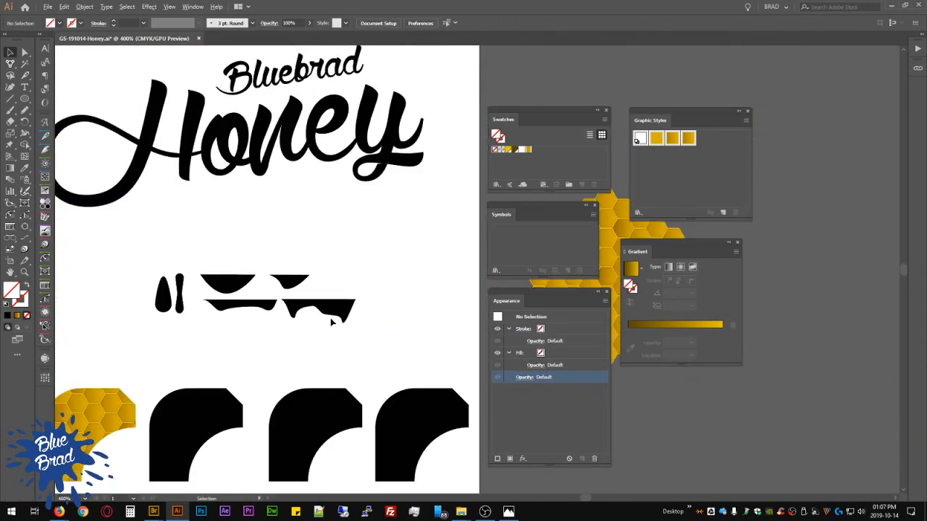
scroll(284, 288, "up", 3)
scroll(260, 297, "right", 2)
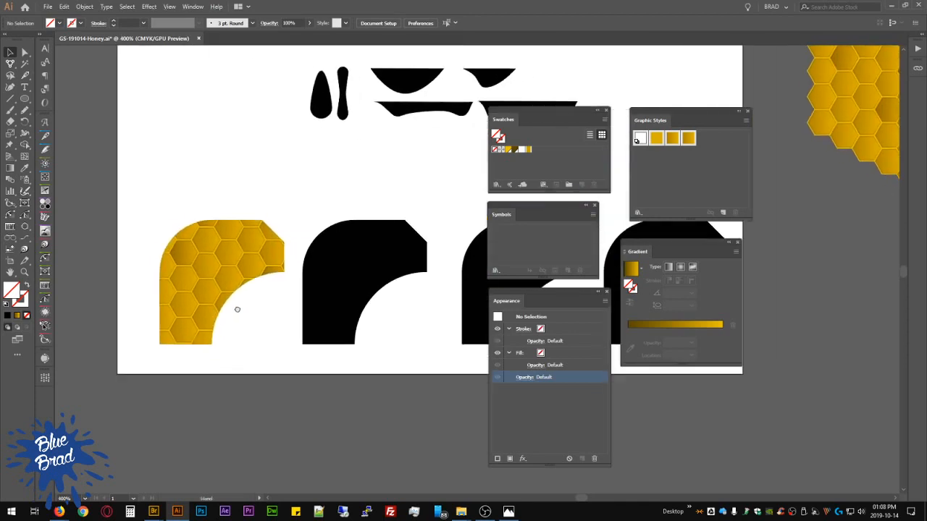
left_click(197, 223)
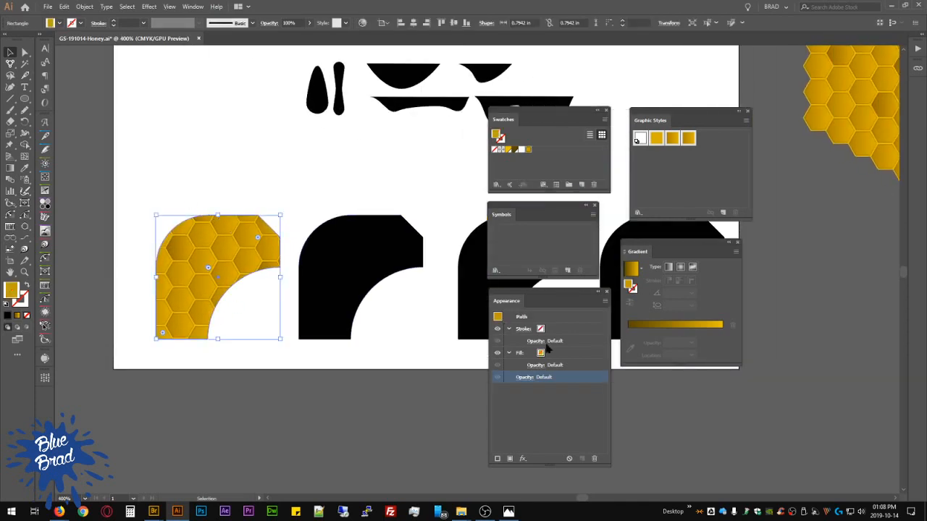
left_click(551, 354)
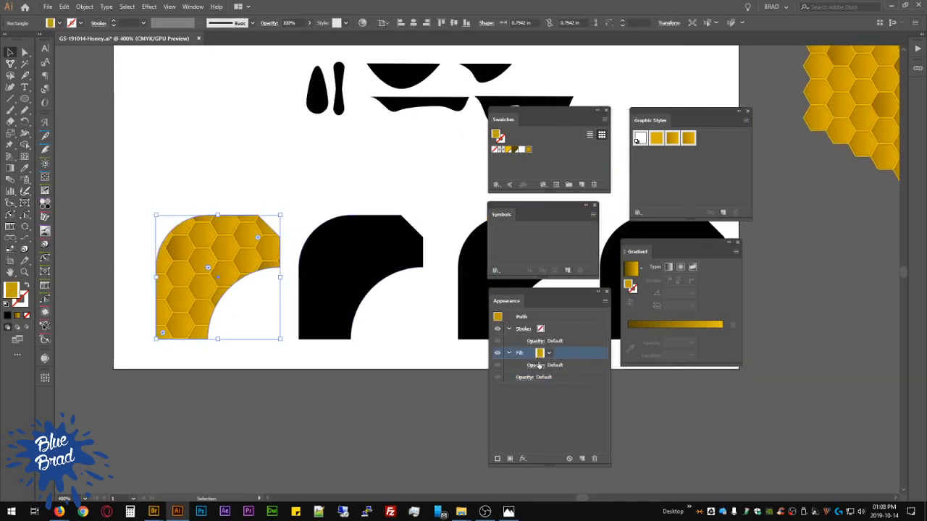
left_click(523, 458)
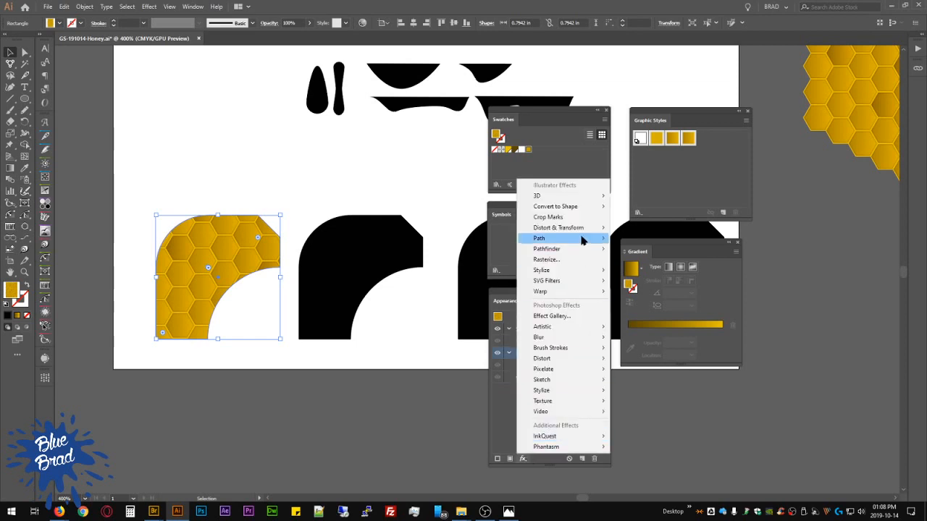
mouse_move(582, 229)
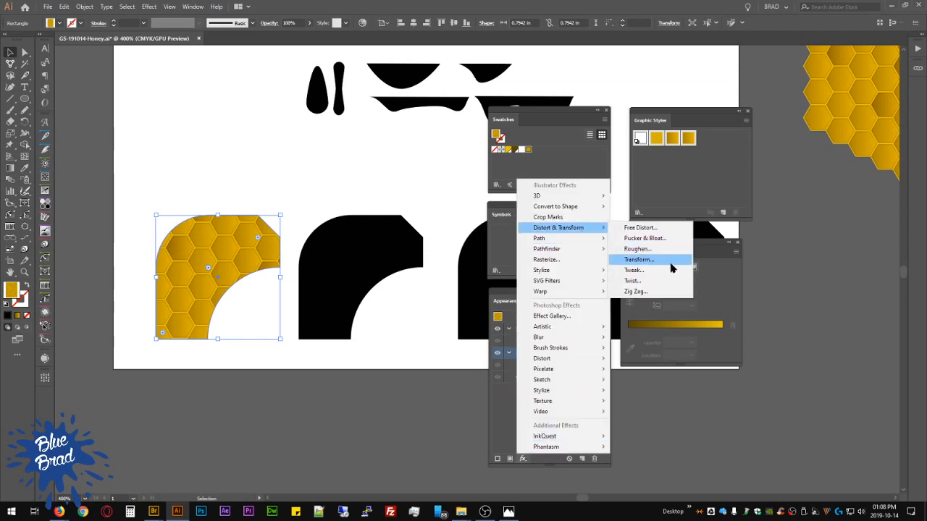
left_click(673, 264)
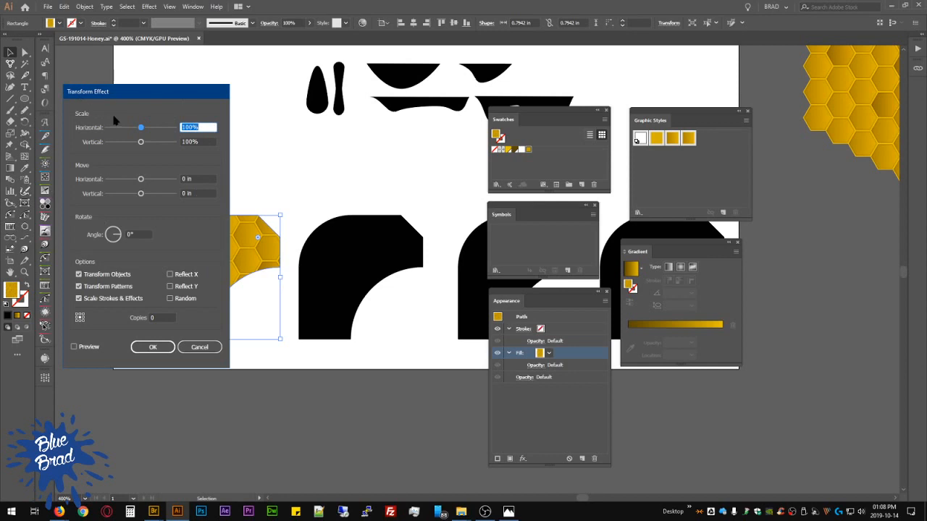
left_click(104, 300)
left_click(106, 276)
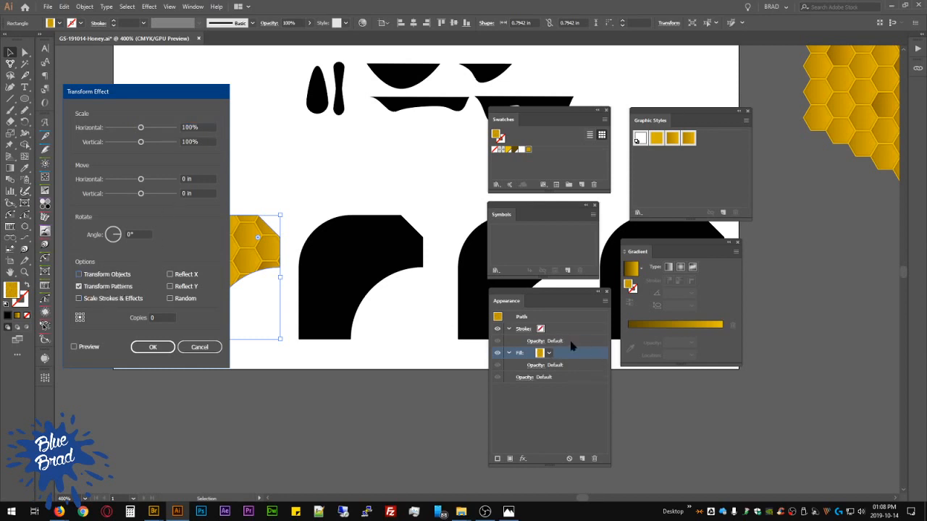
Step: Scale the pattern to 60% horizontally and vertically in the Transform effect, with Preview on and the shape uncovered
left_click(205, 123)
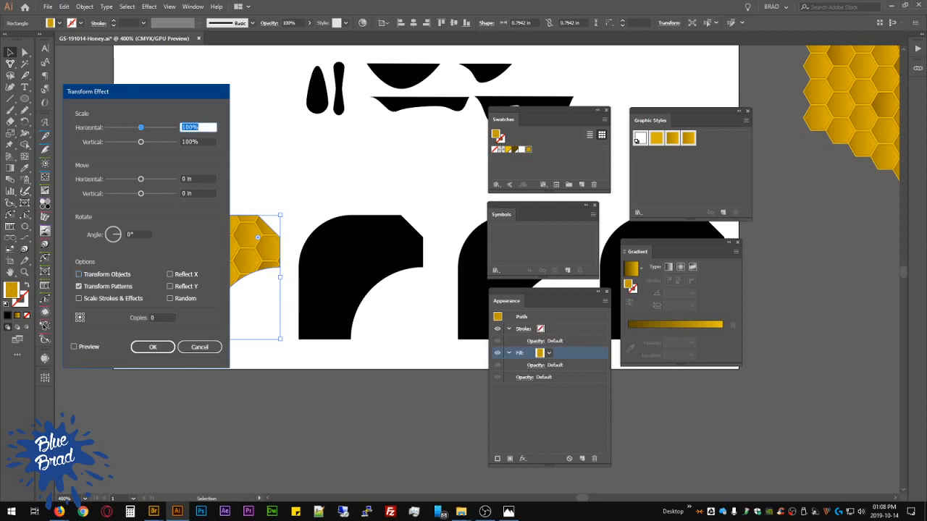
type("60")
key("Tab")
type("60")
key("Tab")
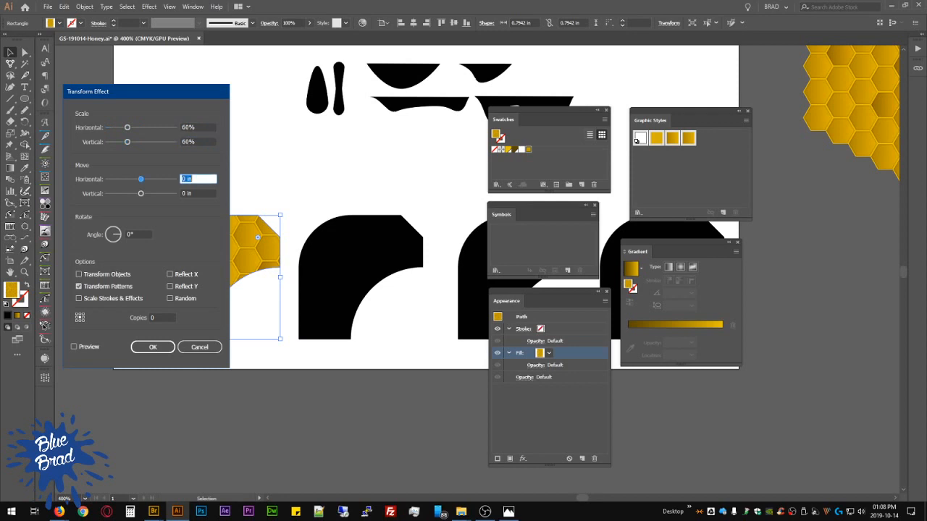
left_click(81, 347)
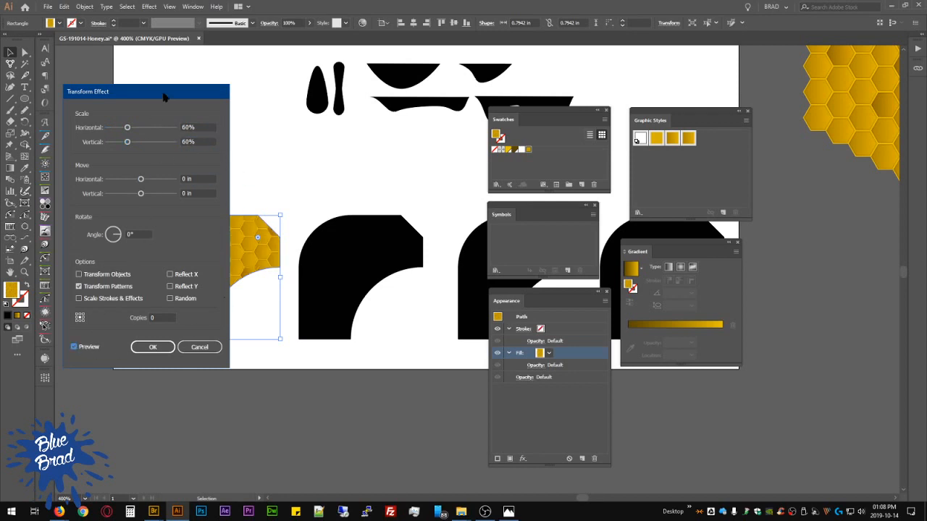
left_click_drag(428, 138, 403, 130)
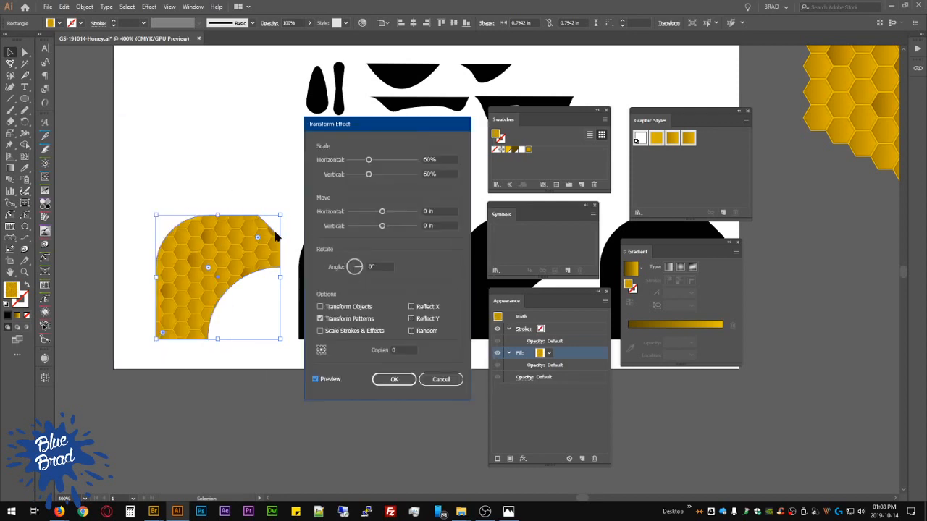
Step: Try a 45° pattern rotation, then set the angle to -45° and apply the Transform effect
left_click(386, 266)
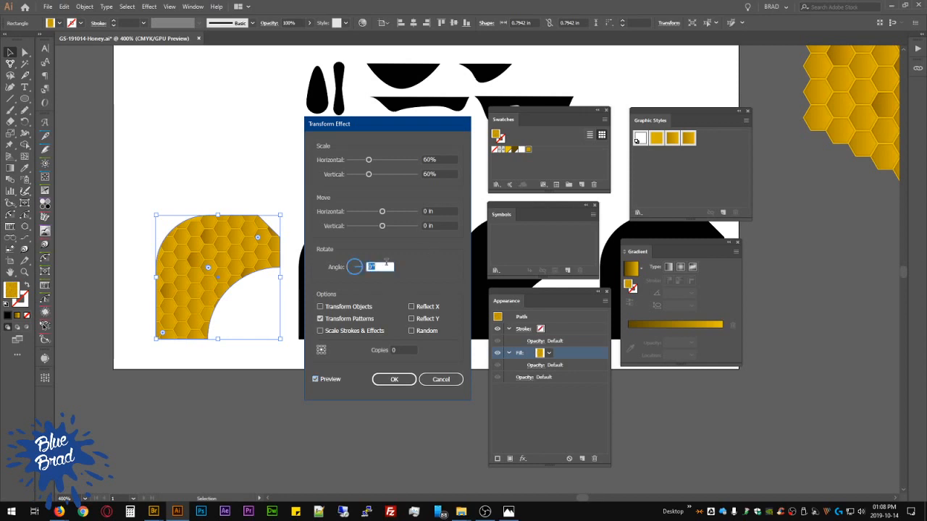
type("45")
key("Tab")
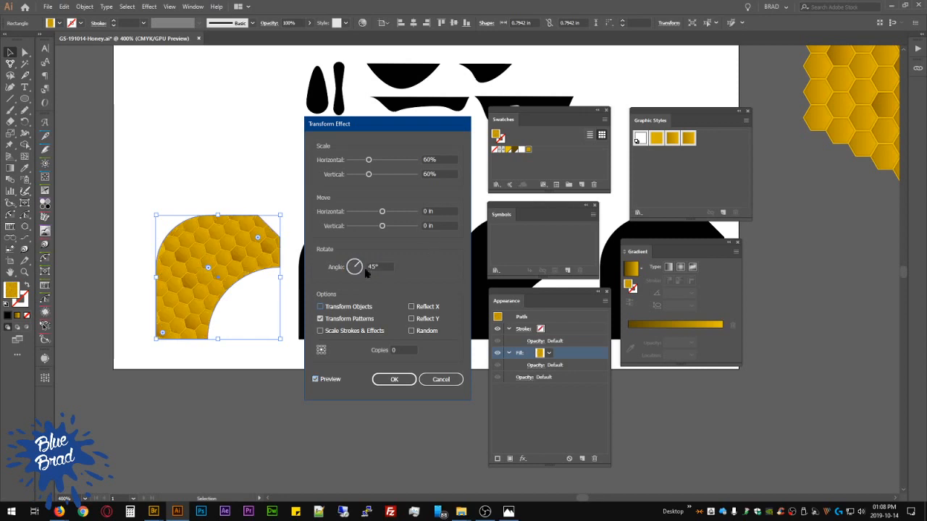
left_click(384, 266)
key("BackSpace")
type("-45")
key("Tab")
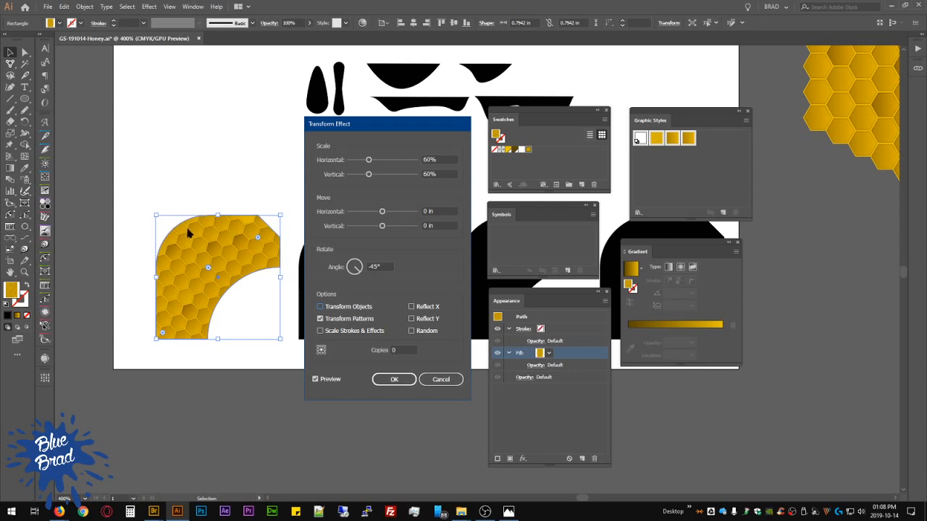
left_click(410, 379)
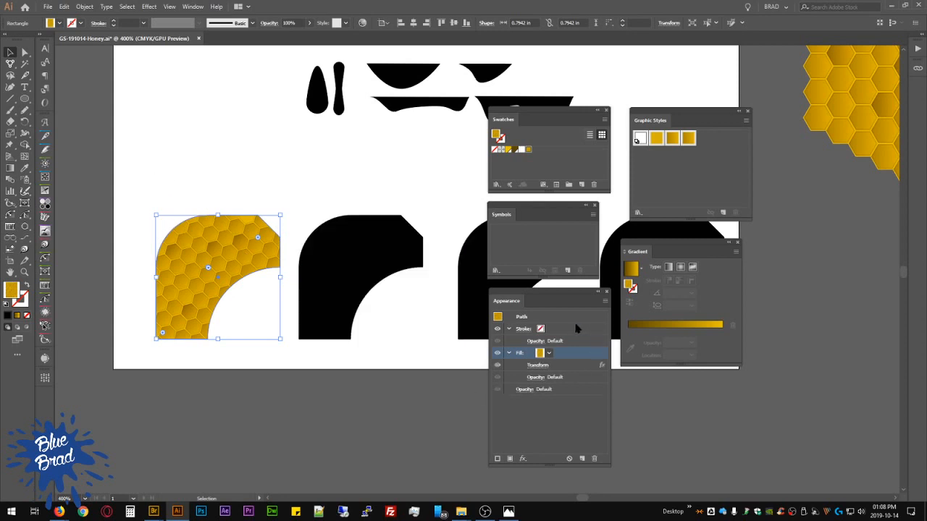
Step: Duplicate the transformed honeycomb fill in the appearance of the first corner shape
left_click(579, 329)
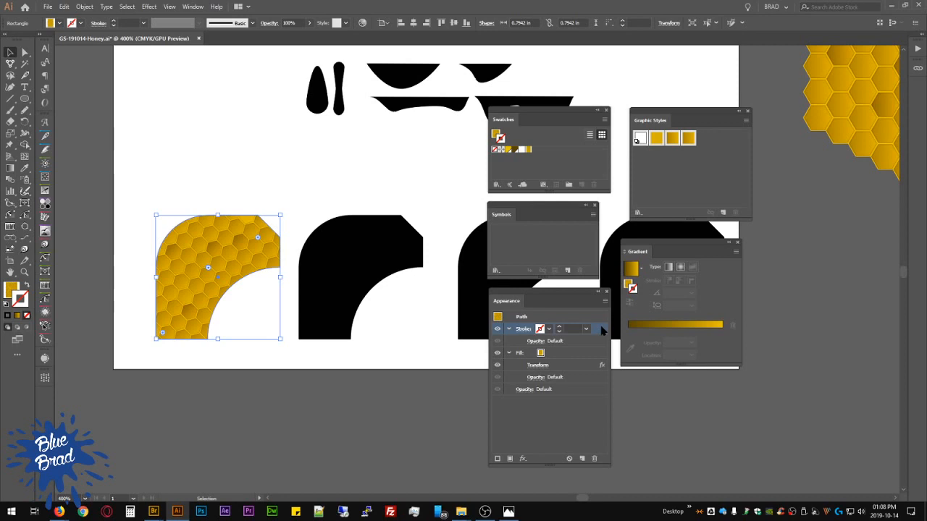
left_click(571, 353)
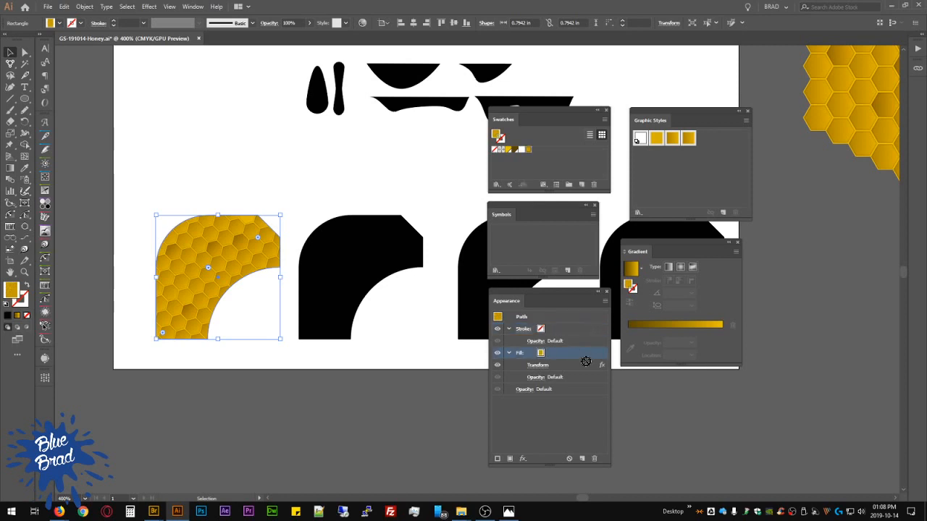
left_click(582, 459)
left_click(567, 389)
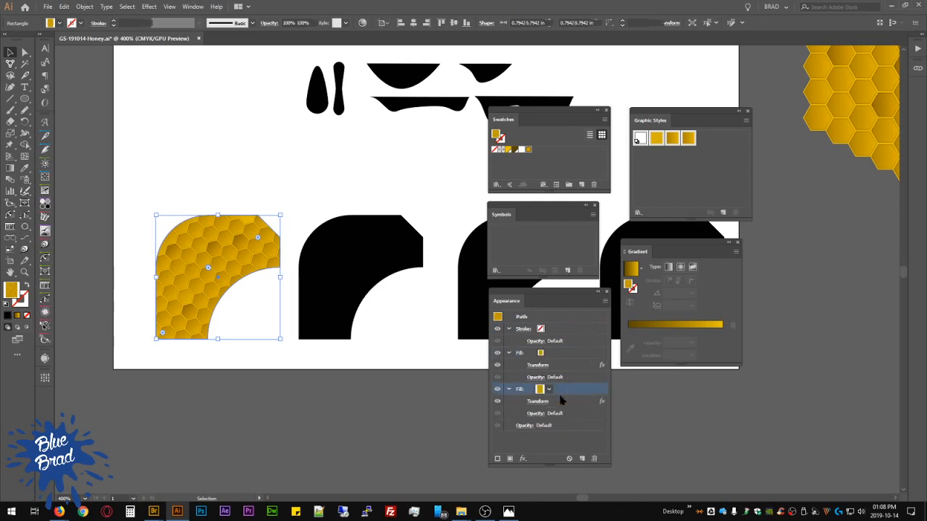
left_click(523, 459)
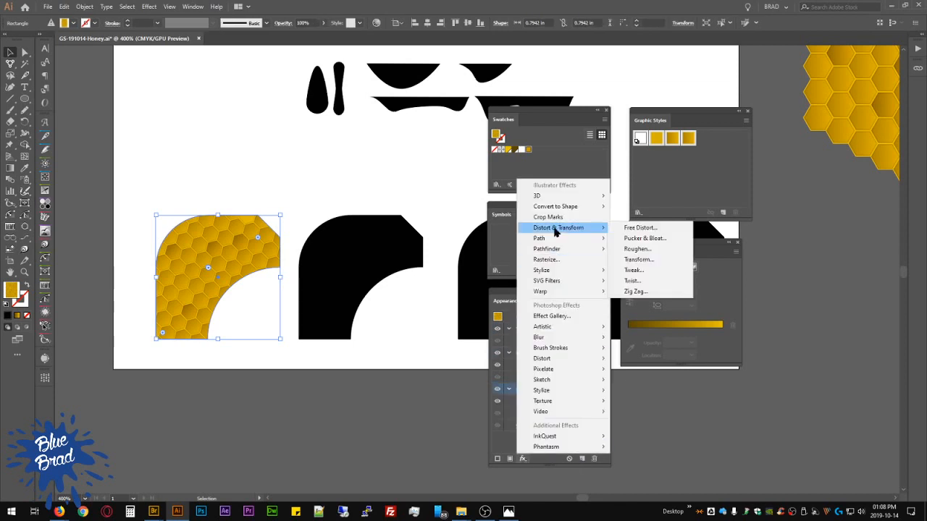
mouse_move(556, 241)
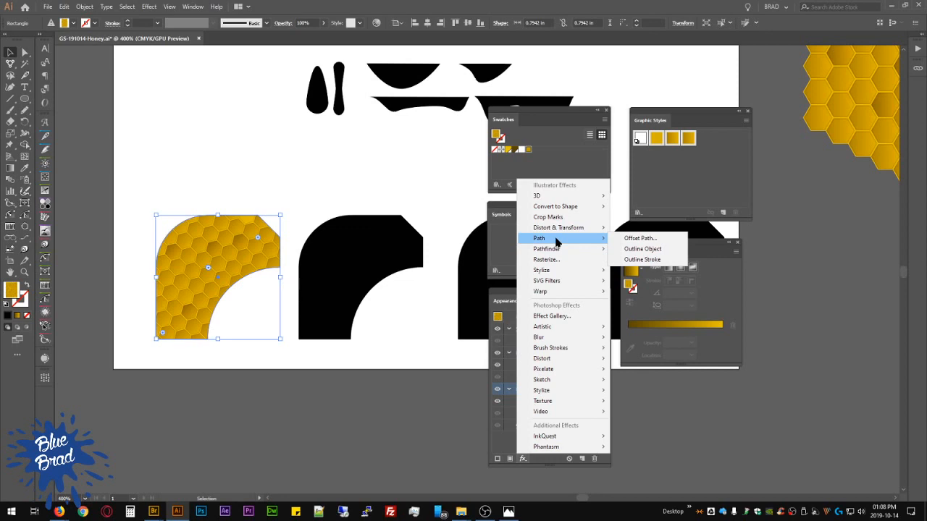
left_click(510, 297)
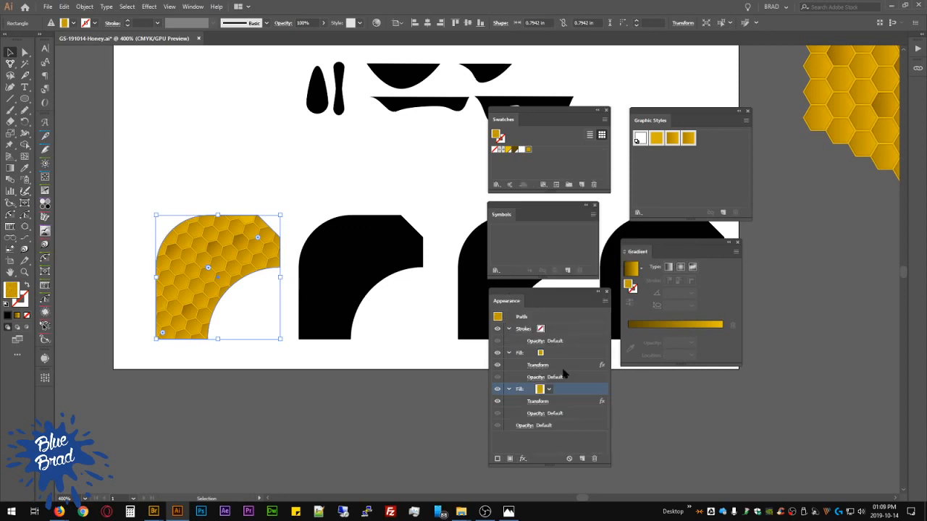
Step: Add an Offset Path effect of -1 pt with Miter joins to the upper honeycomb fill, with Preview on
left_click(568, 355)
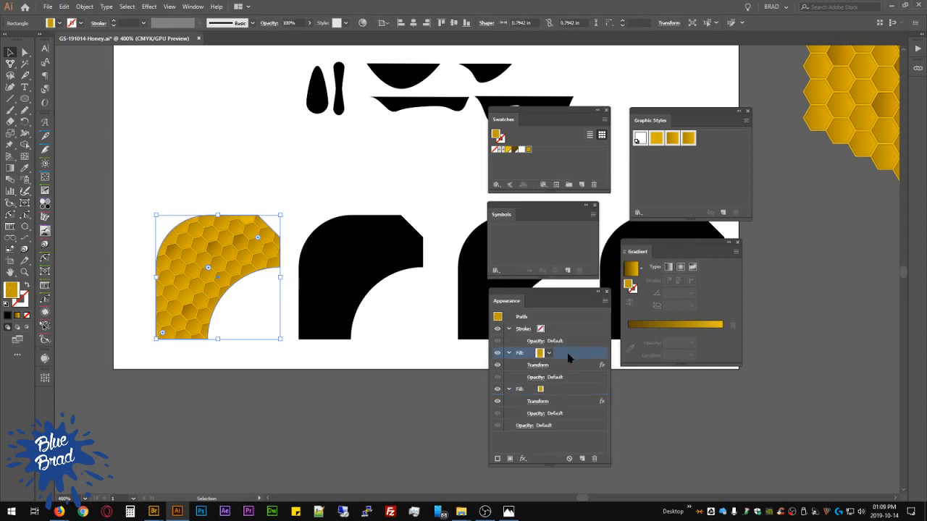
left_click(523, 459)
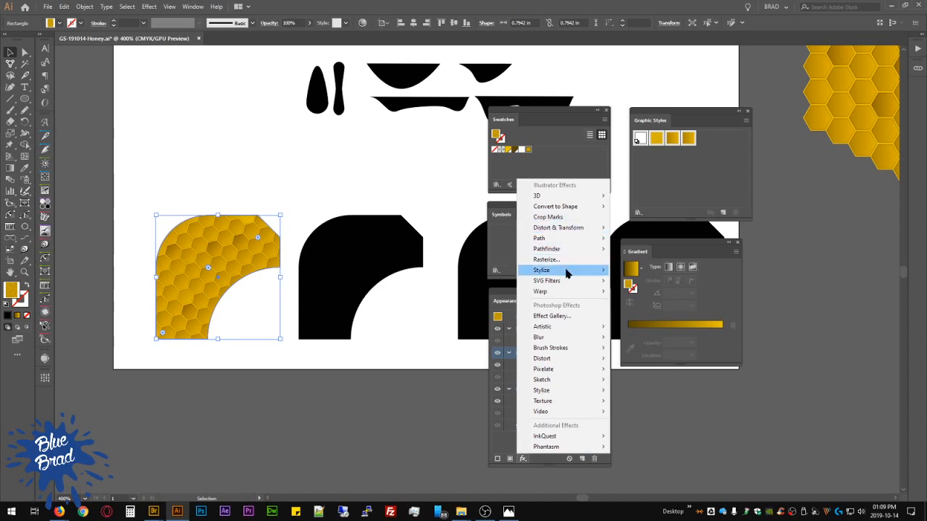
mouse_move(569, 238)
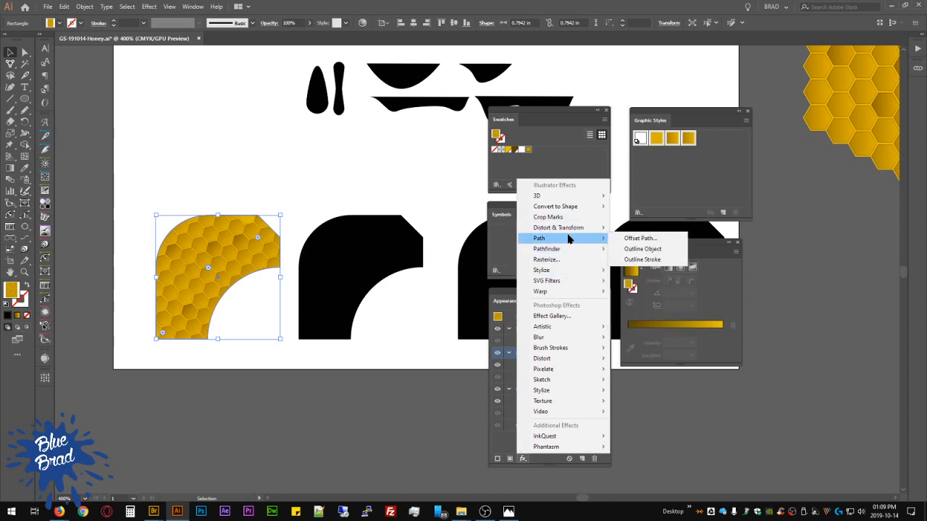
left_click(669, 244)
type("-")
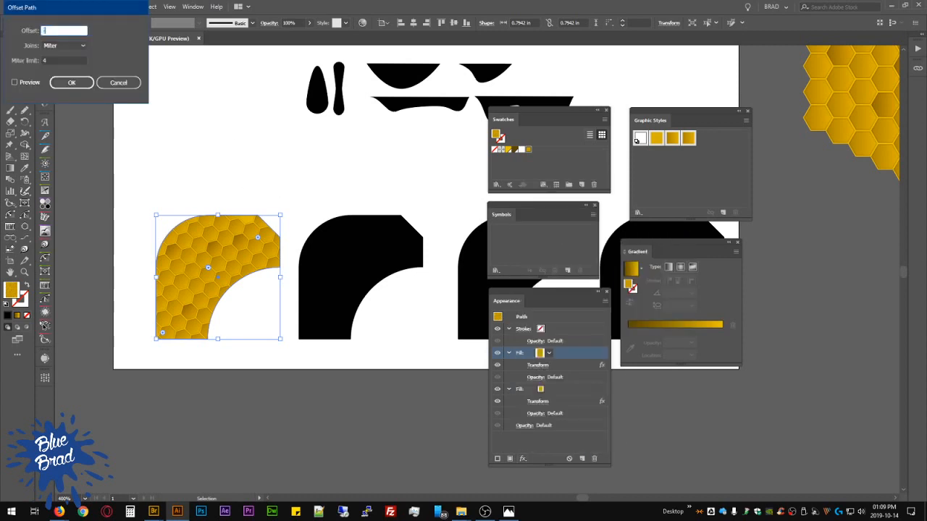
type("1pt")
key("Tab")
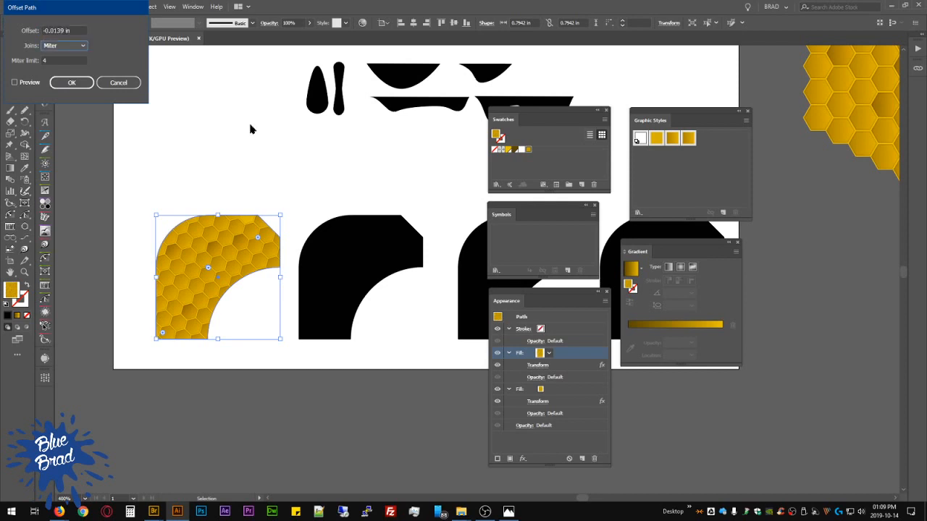
left_click(33, 84)
left_click_drag(90, 11, 364, 110)
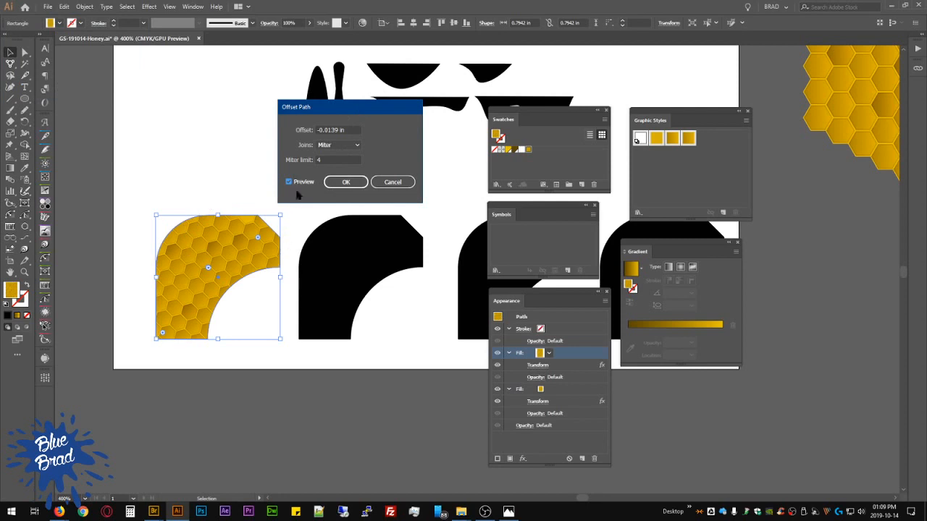
left_click(352, 180)
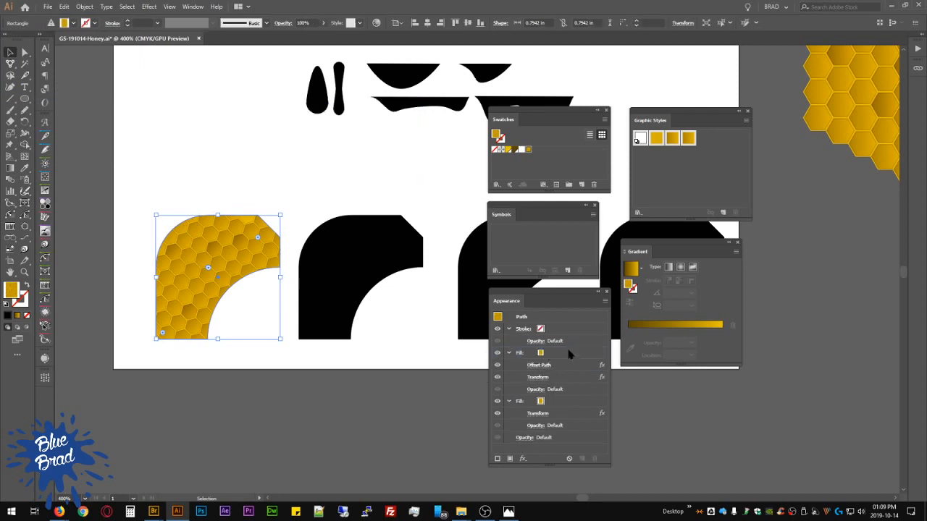
Step: Place the stroke between the two honeycomb fills, color it white, and deselect the shape
left_click(580, 332)
left_click_drag(593, 350, 582, 397)
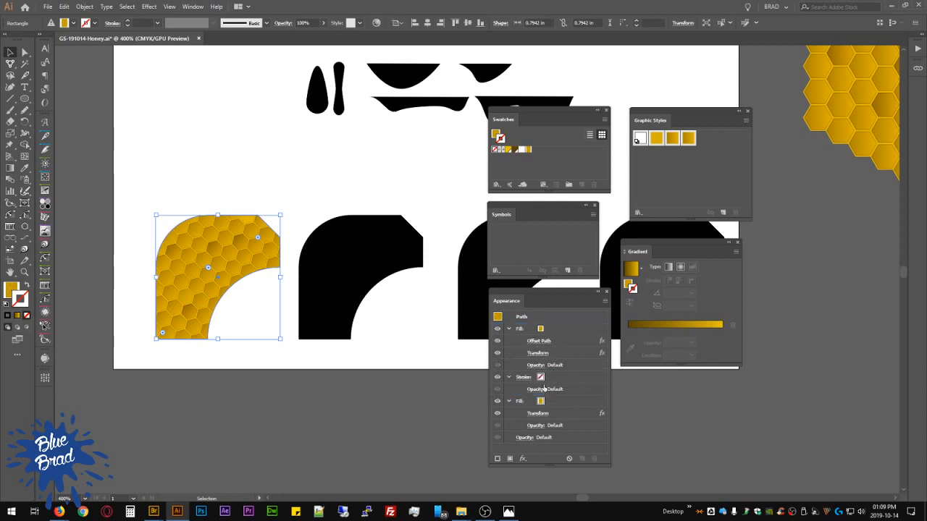
left_click(539, 378)
left_click(539, 378)
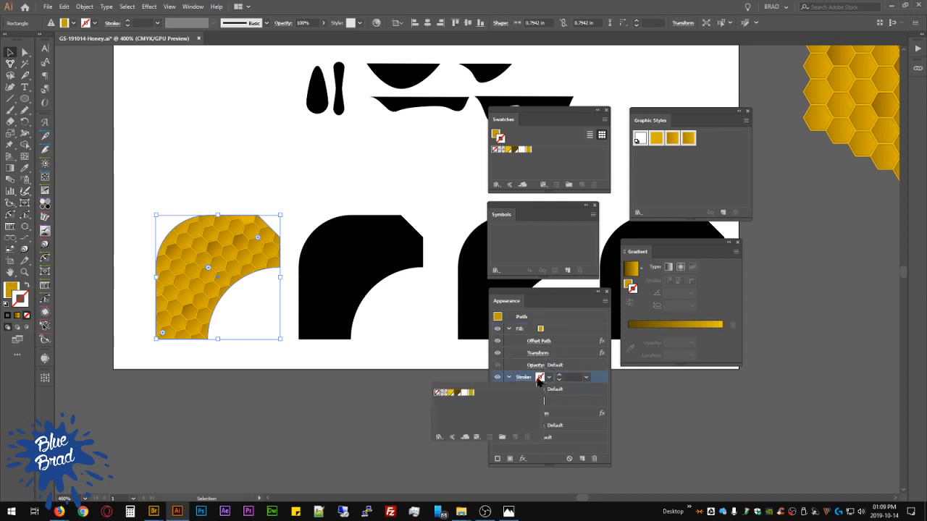
left_click(462, 394)
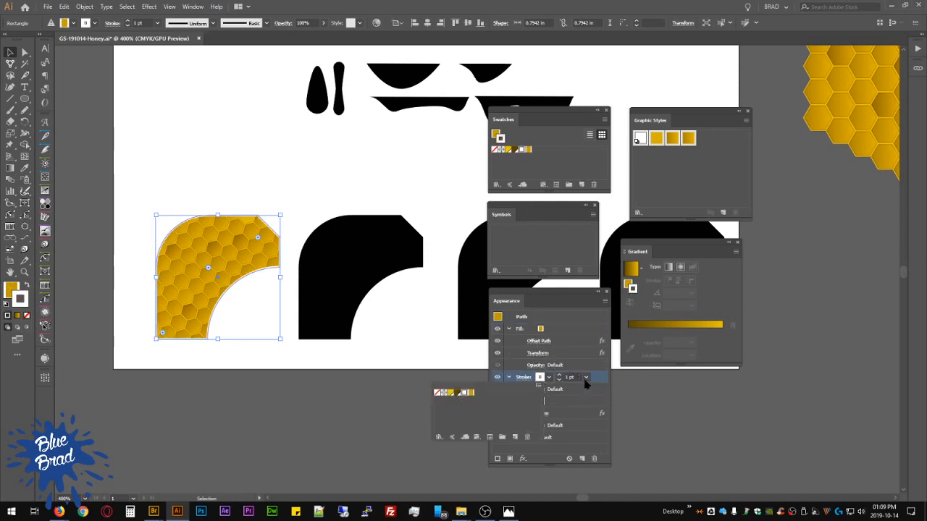
left_click(365, 413)
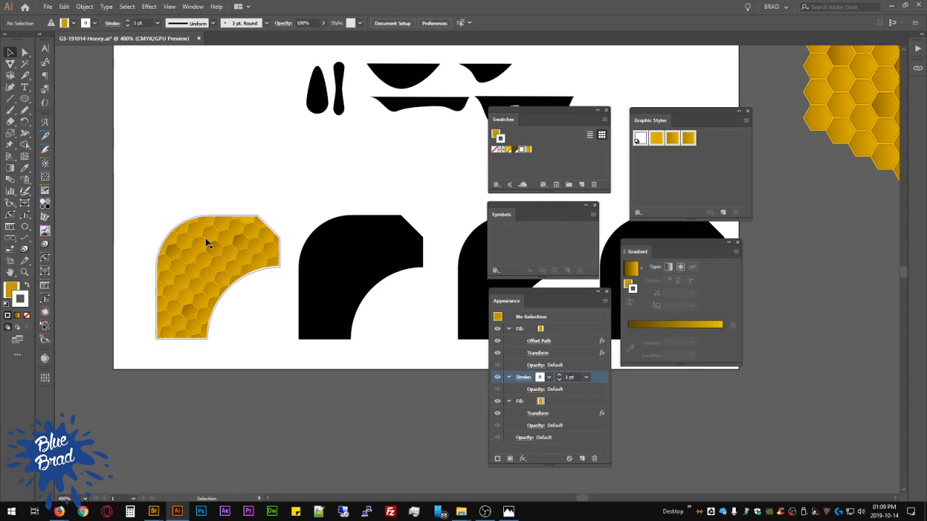
Step: Try to copy the Offset Path effect onto the stroke and set the upper fill's offset to -2 pt with nothing selected
left_click(565, 401)
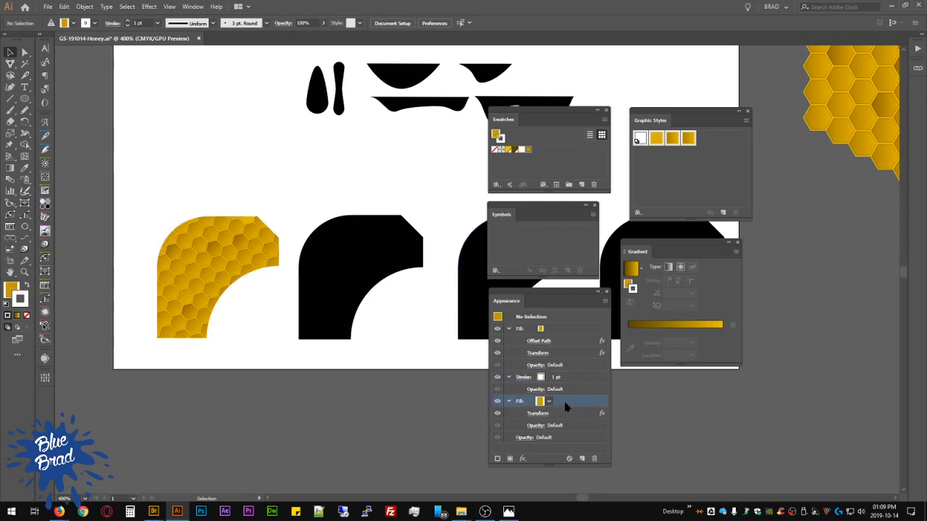
left_click(579, 379)
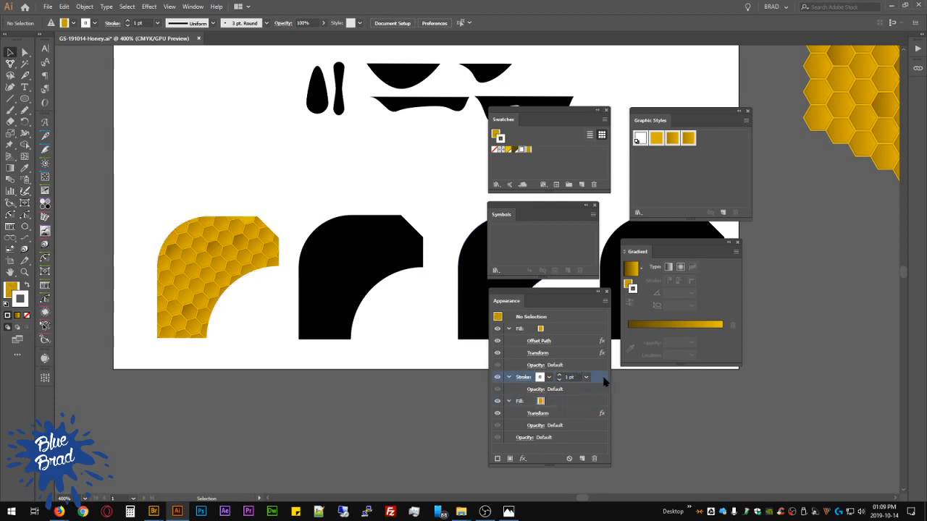
left_click(558, 341)
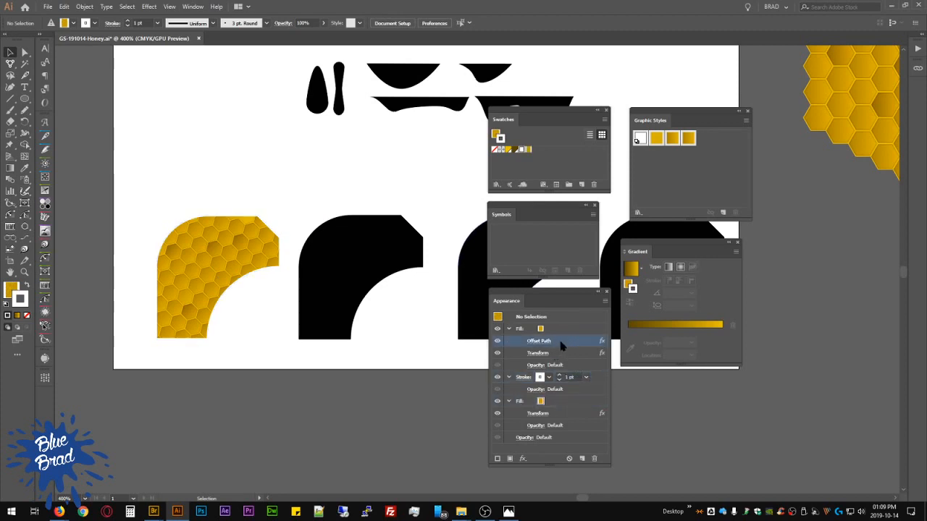
left_click(580, 377)
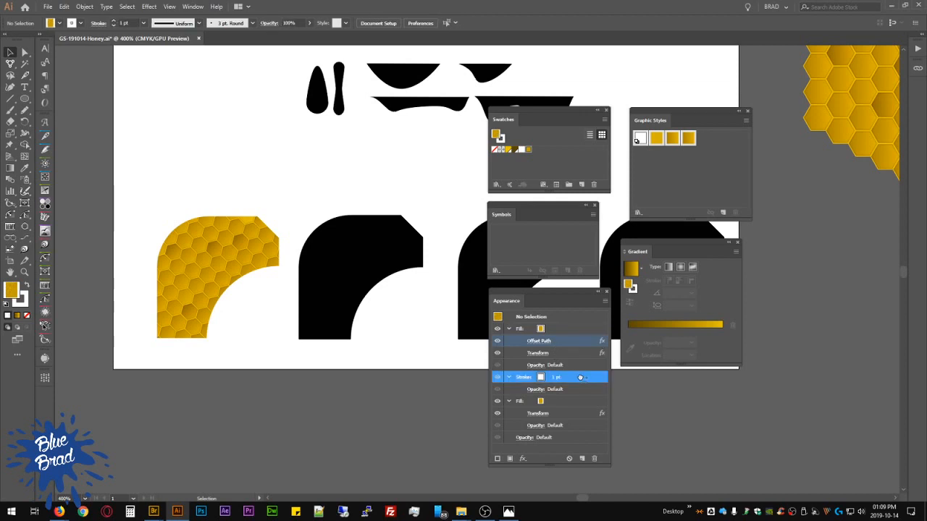
left_click_drag(581, 377, 581, 379)
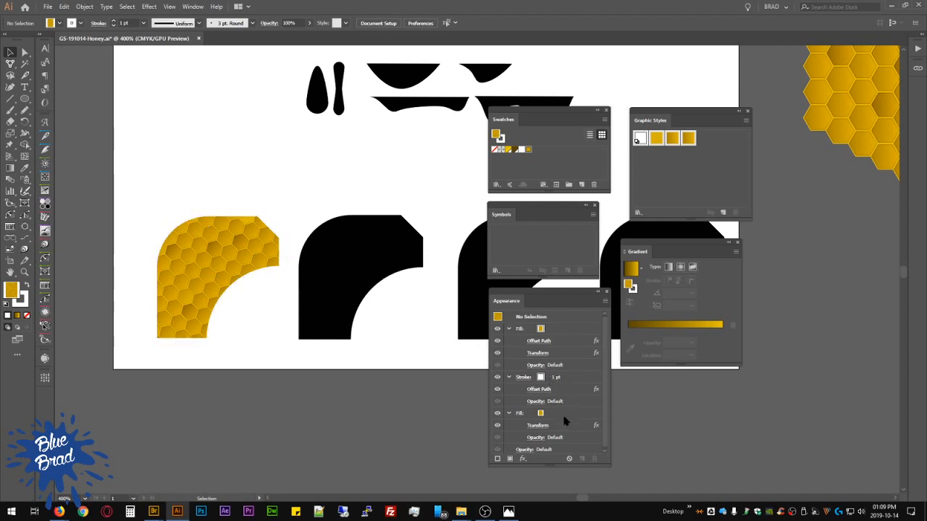
left_click(545, 341)
left_click(545, 341)
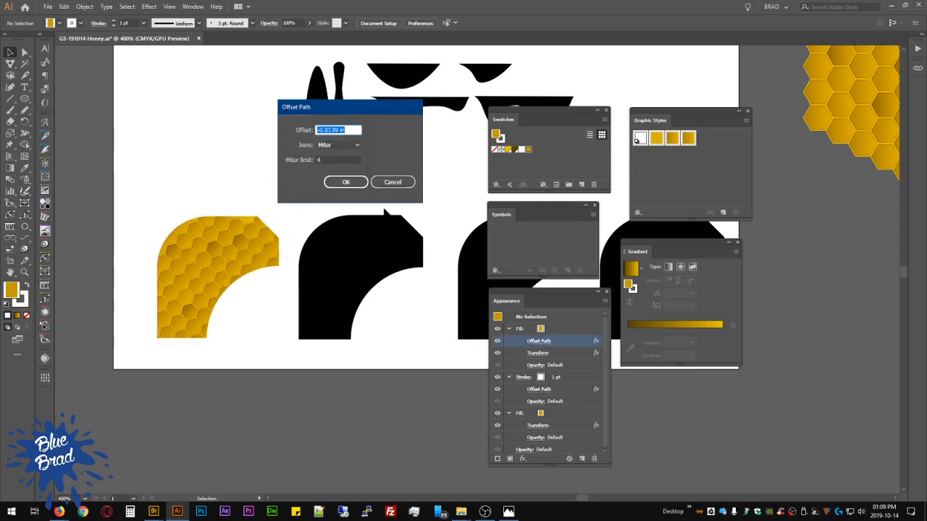
type("-2pt")
key("Return")
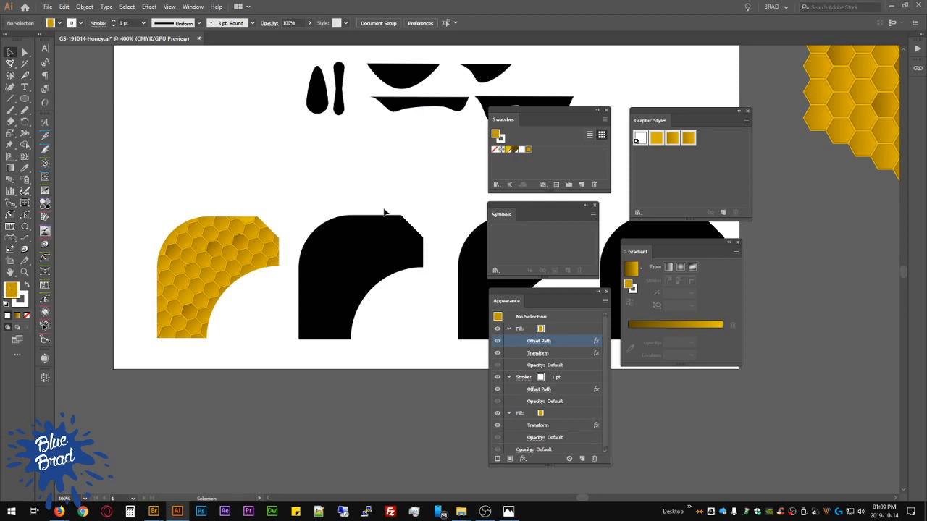
Step: Select the first corner shape and set the upper honeycomb fill's Offset Path to -2 pt
left_click(255, 256)
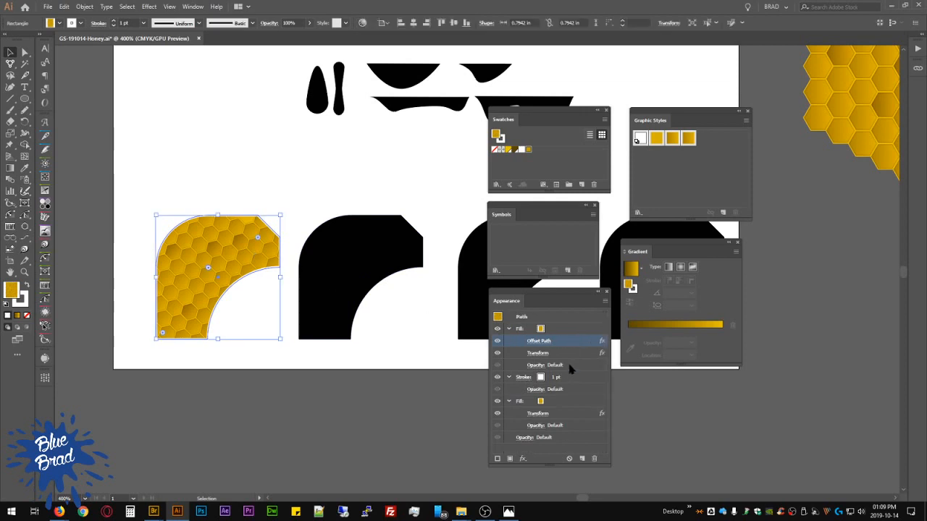
left_click(542, 341)
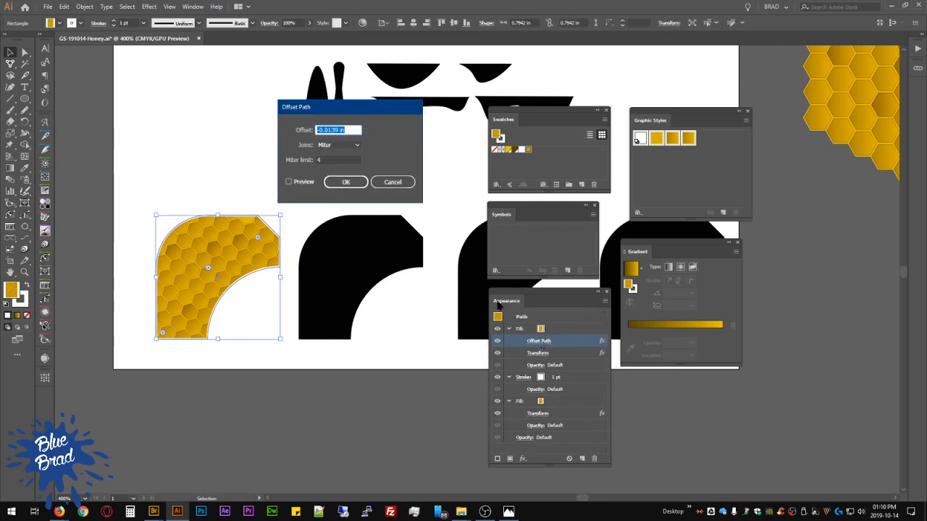
type("-2pt")
key("Return")
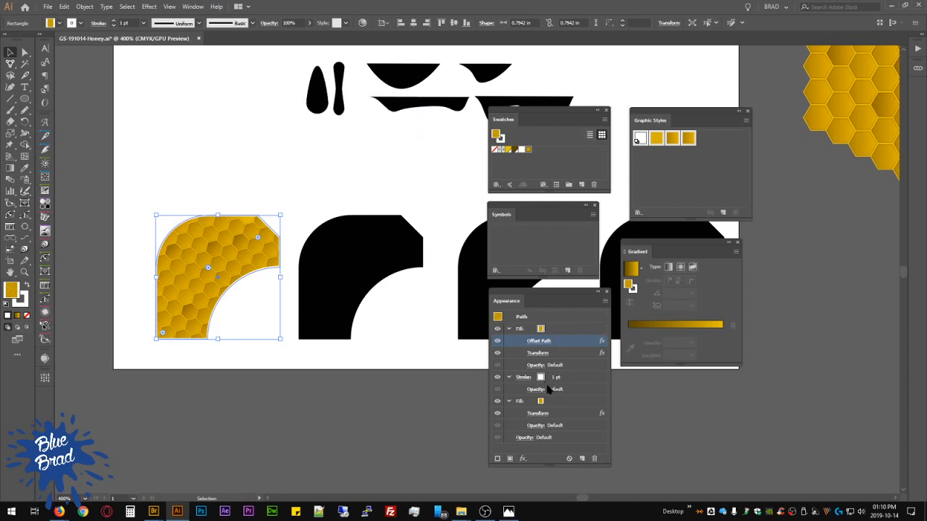
Step: Copy the upper fill's Offset Path effect onto the white stroke and set the stroke weight to 2 pt
left_click(586, 378)
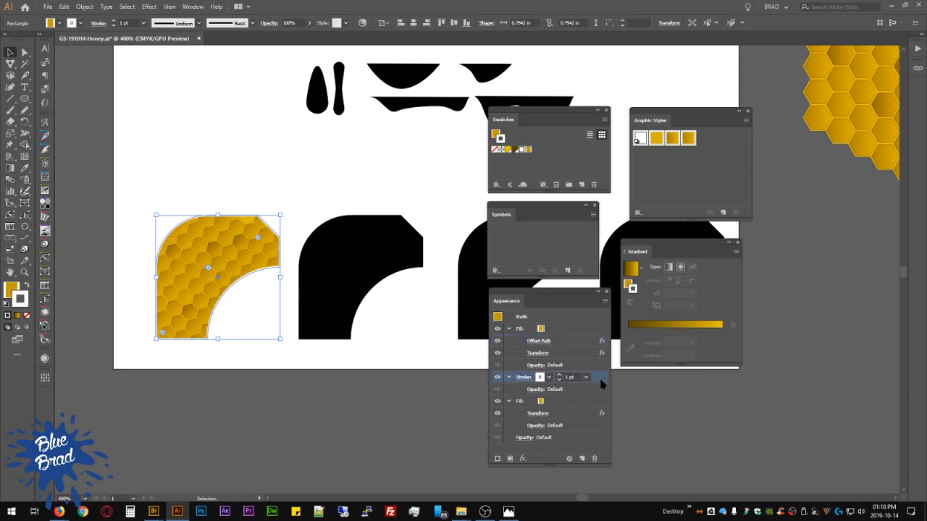
left_click_drag(573, 345, 594, 379)
left_click(549, 390)
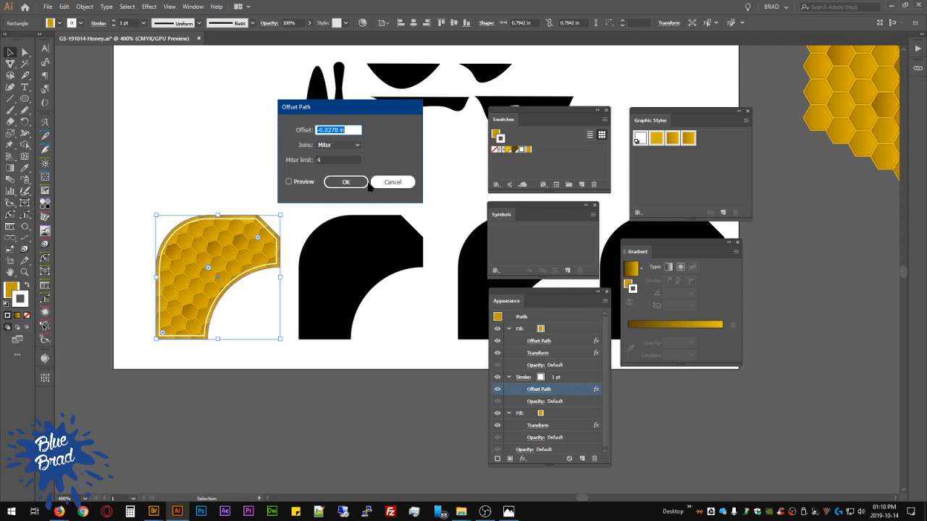
left_click(346, 182)
left_click(569, 377)
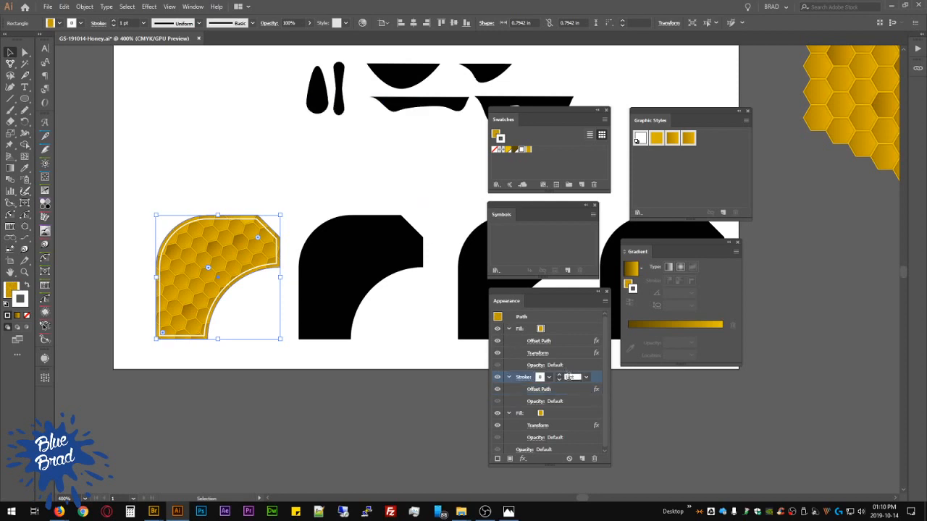
type("2")
key("Return")
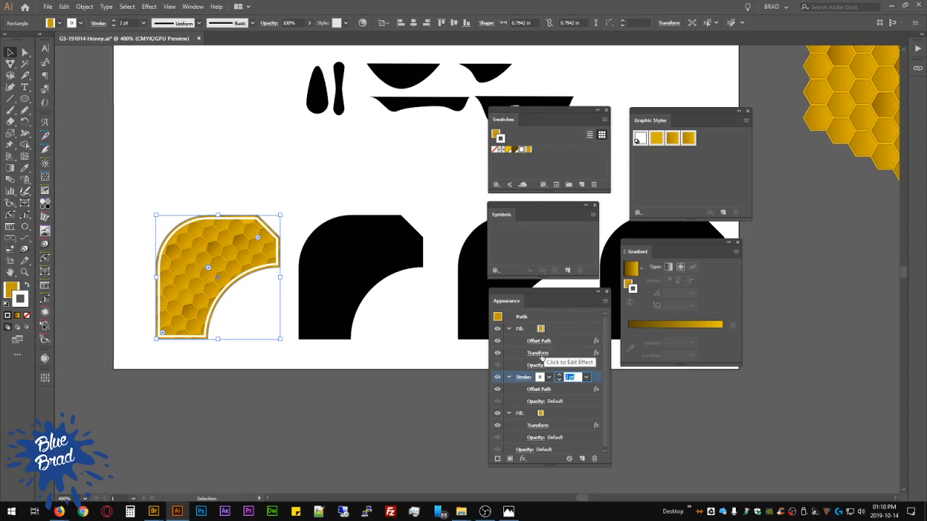
Step: Set the Offset Path of the upper honeycomb fill to 1 pt
left_click(541, 341)
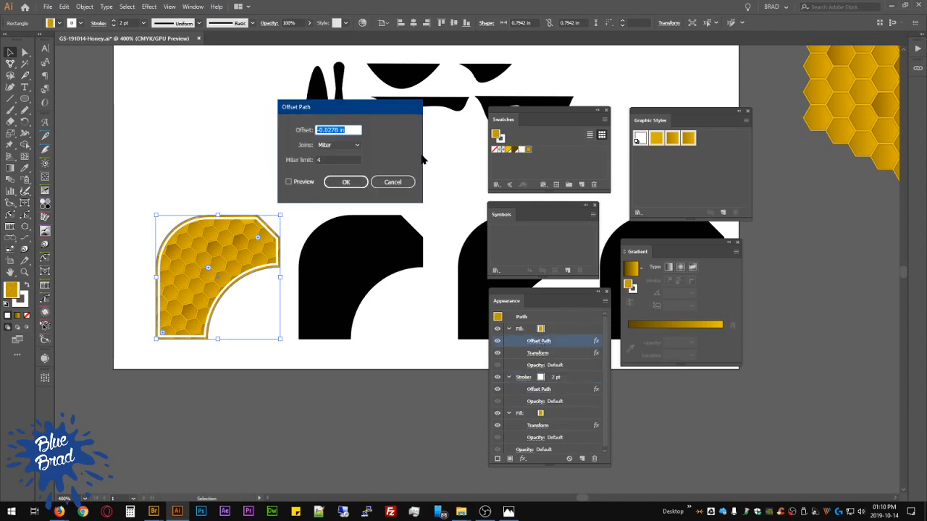
type("1")
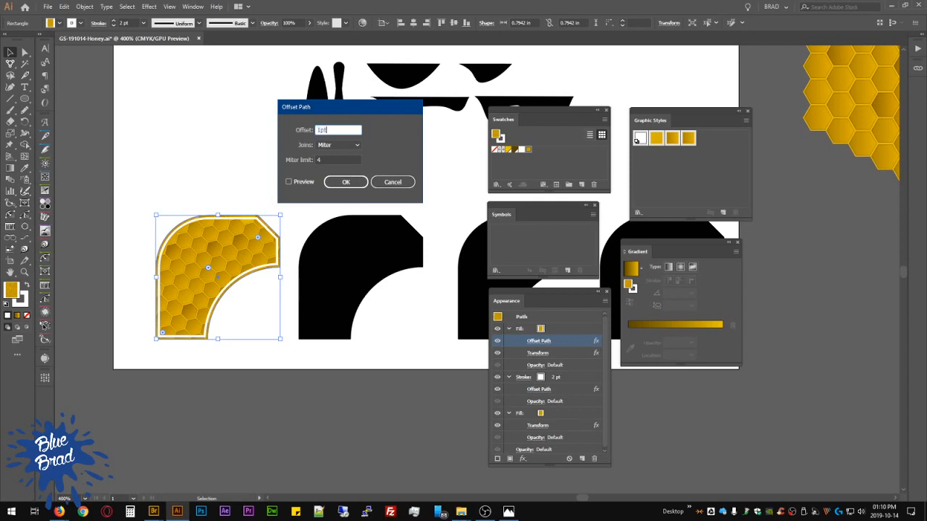
type("pt")
key("Return")
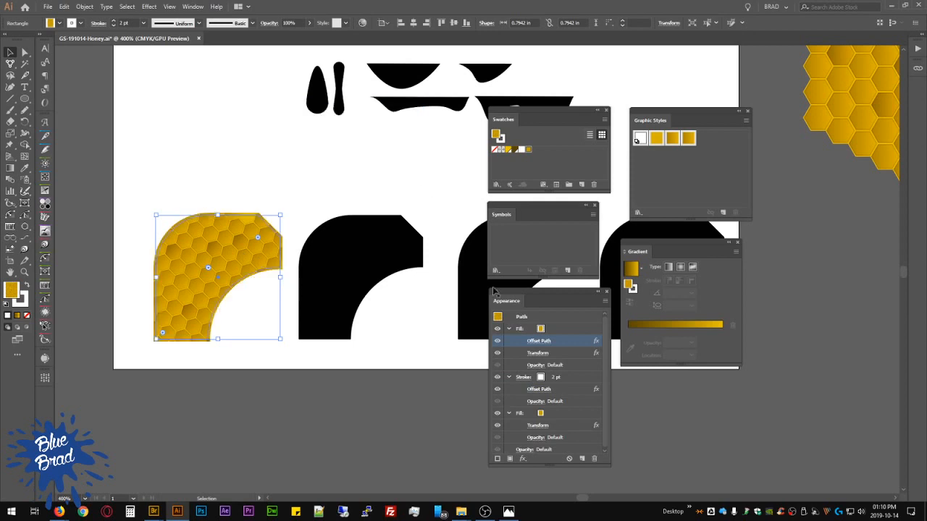
Step: Set the upper honeycomb fill's Transform effect to move 0.0139 in horizontally and vertically
left_click(558, 354)
left_click(545, 353)
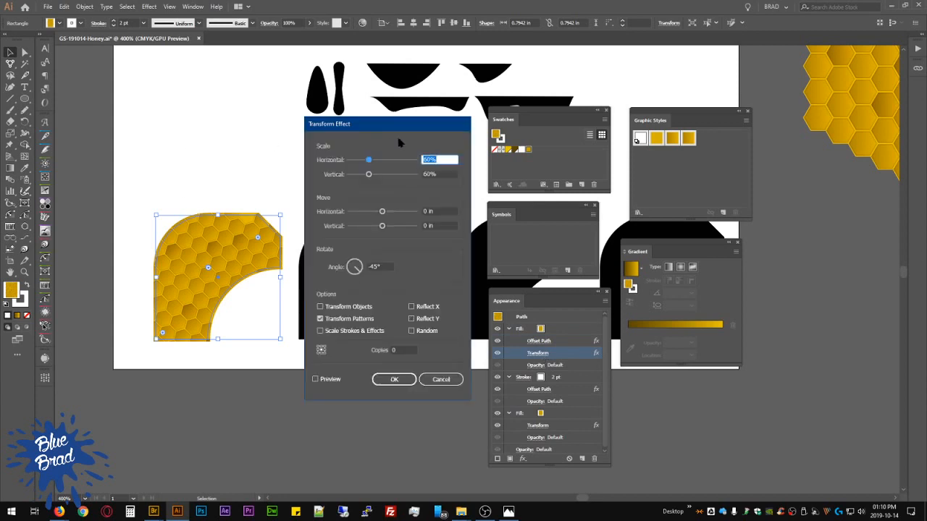
left_click(443, 211)
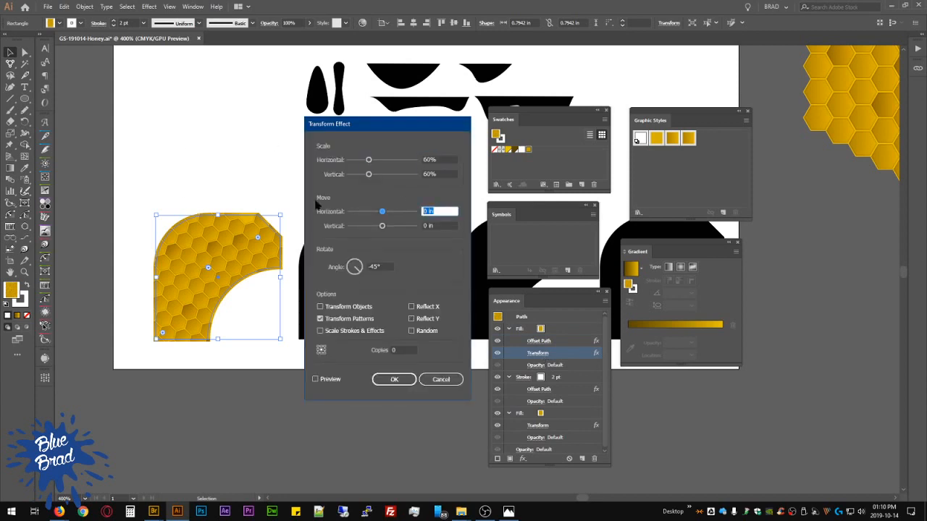
type("0.0139")
key("Tab")
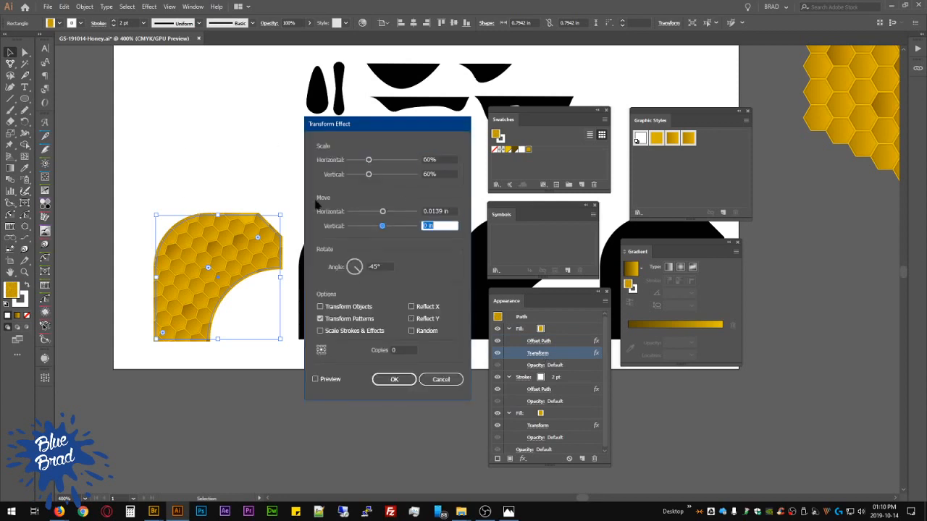
type("0.0139")
key("Tab")
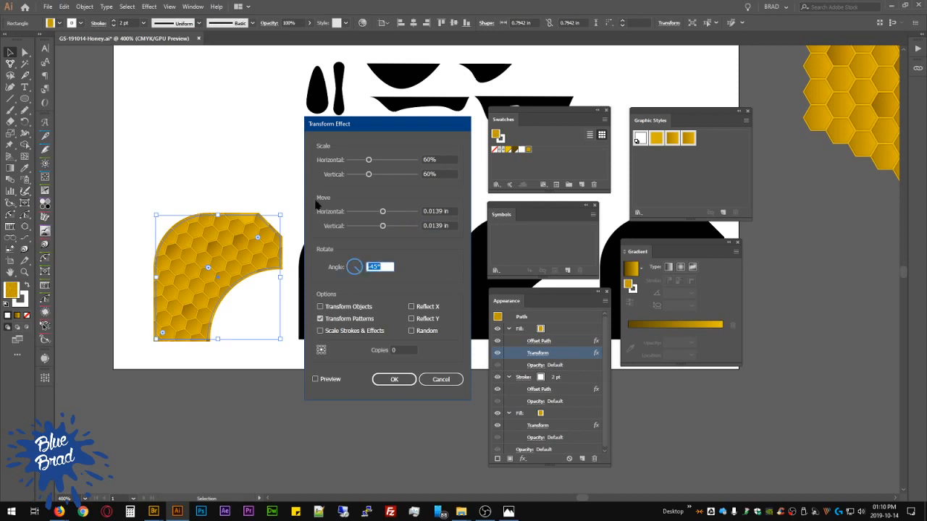
left_click(315, 379)
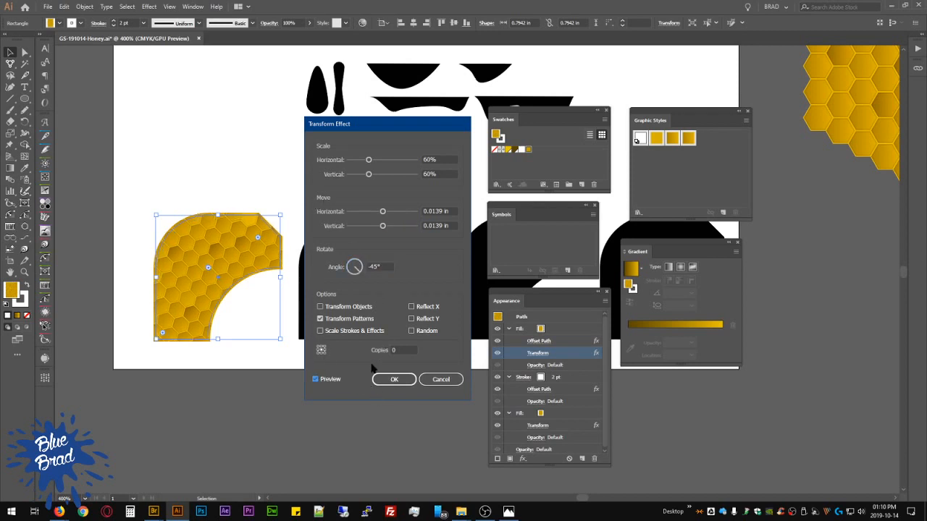
left_click(412, 380)
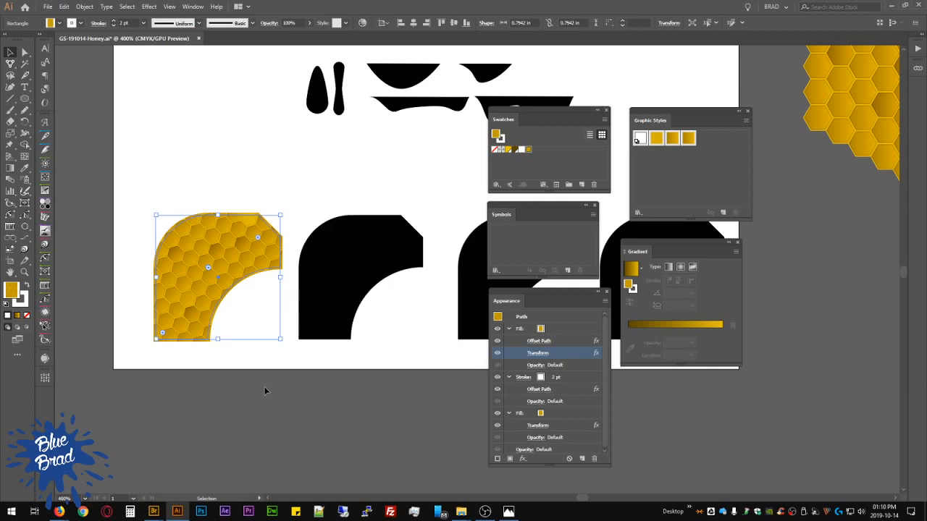
Step: Reselect the first corner shape and preview a 1.5 pt Offset Path on its upper honeycomb fill
left_click(263, 395)
scroll(207, 234, "up", 3)
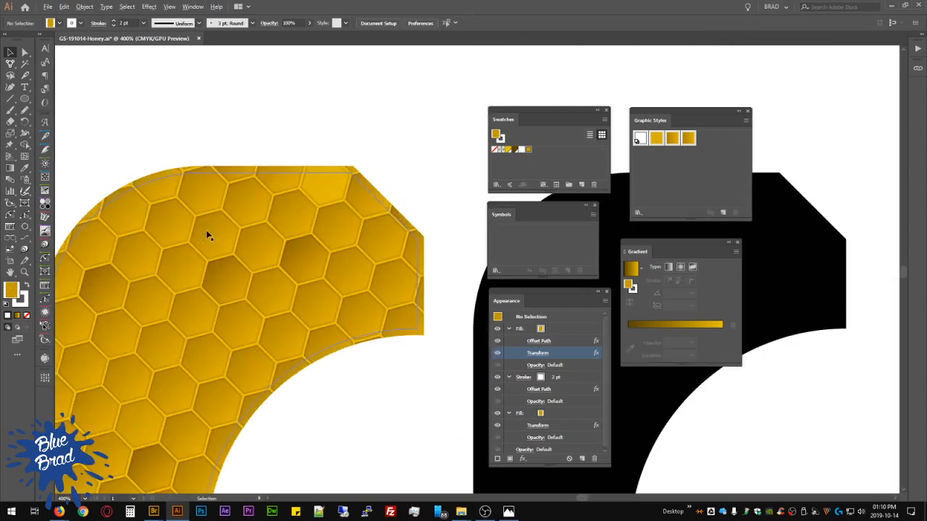
scroll(339, 268, "down", 1)
left_click(346, 274)
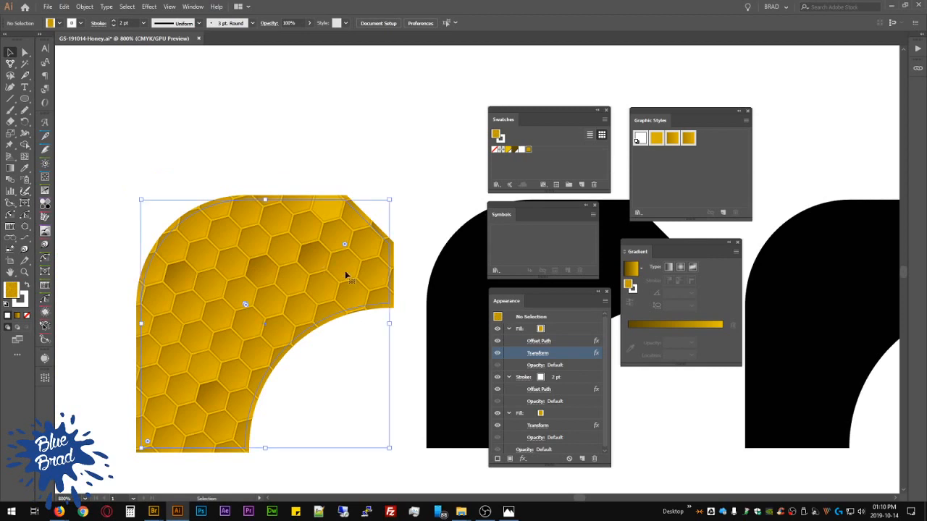
left_click(543, 341)
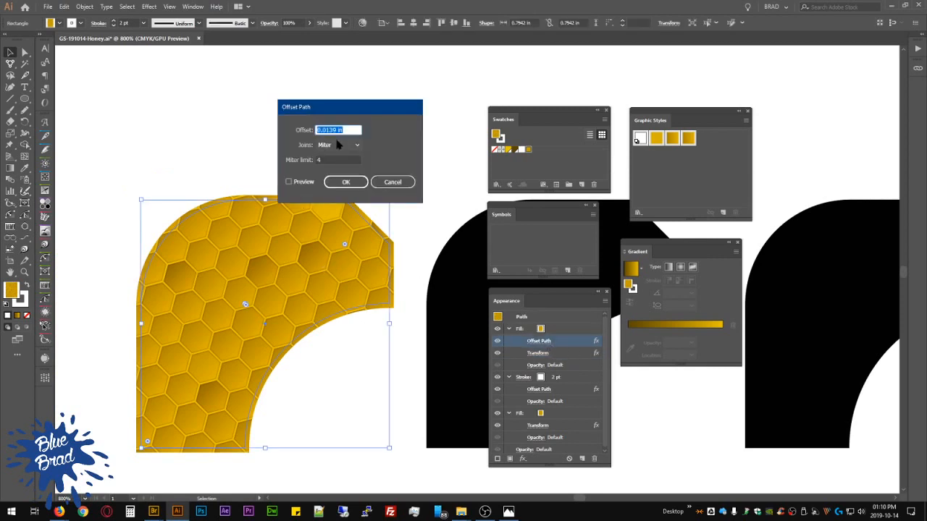
type("1.5pt")
key("Tab")
left_click(298, 183)
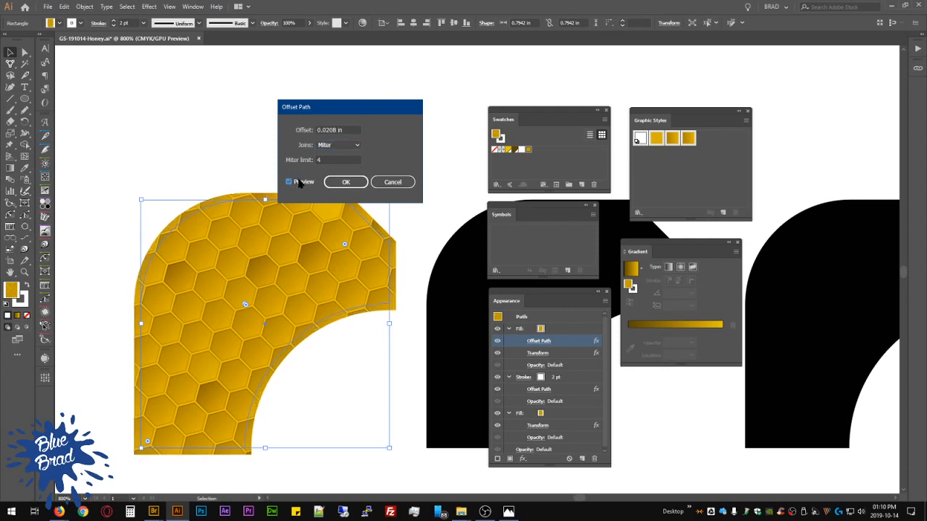
Step: Make the upper fill's Offset Path value negative and apply it at -0.0152 in
left_click(318, 129)
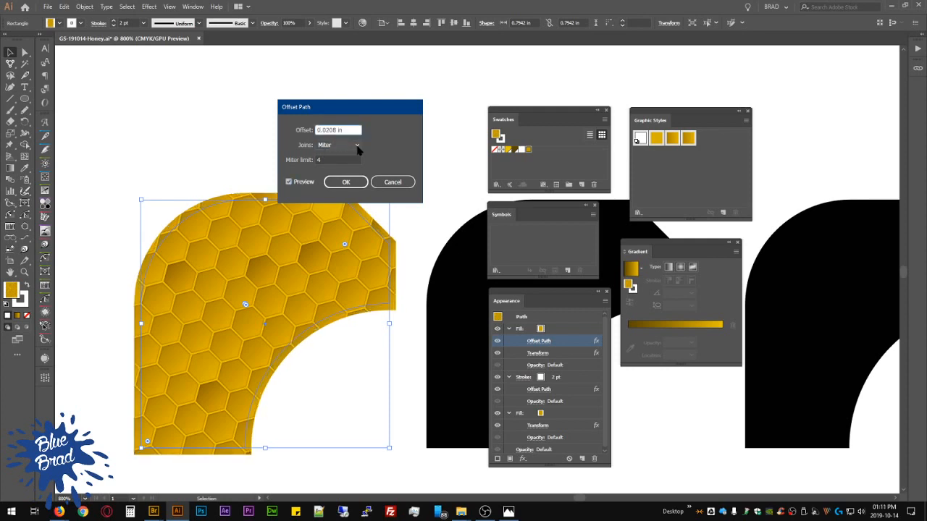
type("-")
key("Tab")
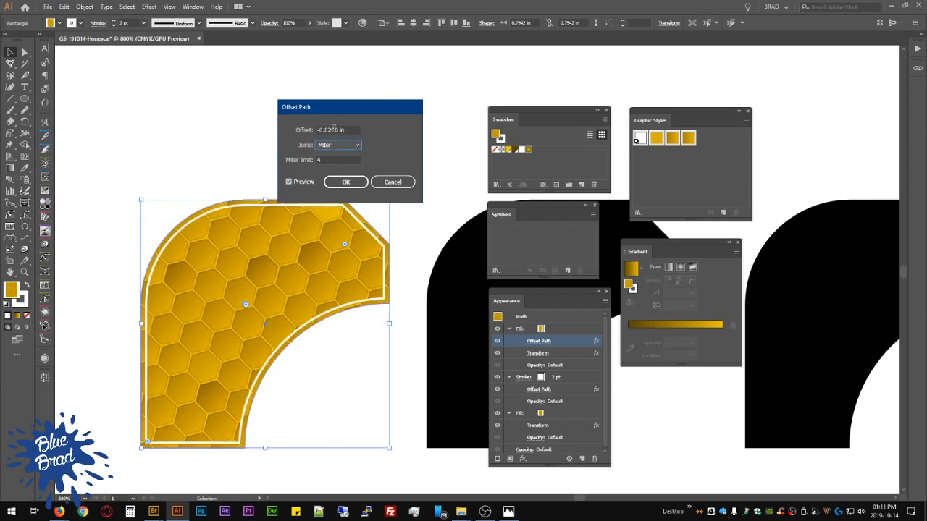
left_click(327, 129)
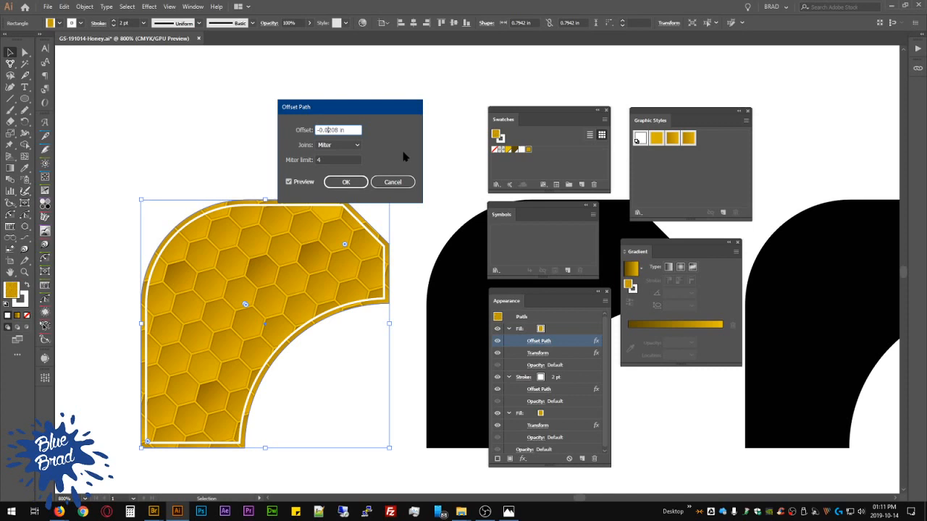
type("1")
type("5")
key("Tab")
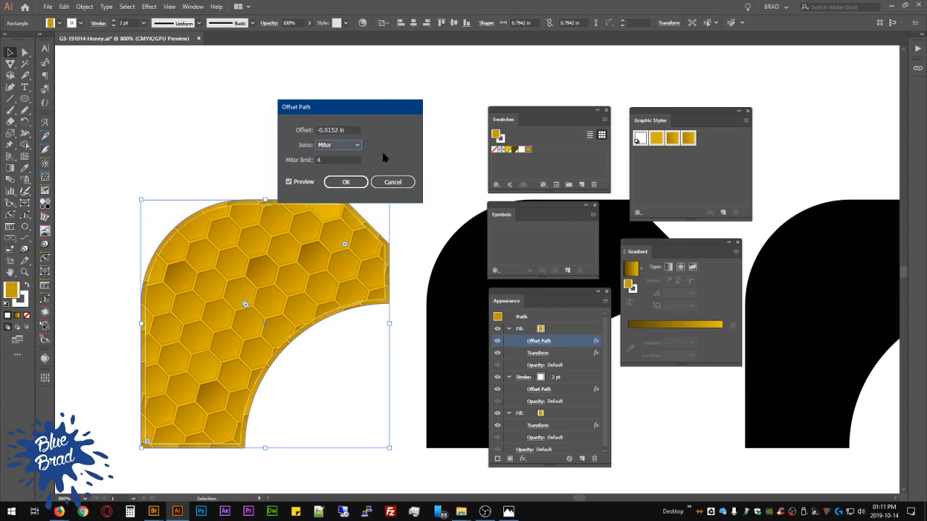
left_click(356, 182)
Step: Set the upper fill's Transform effect to move 0.0154 in horizontally and vertically
left_click(545, 353)
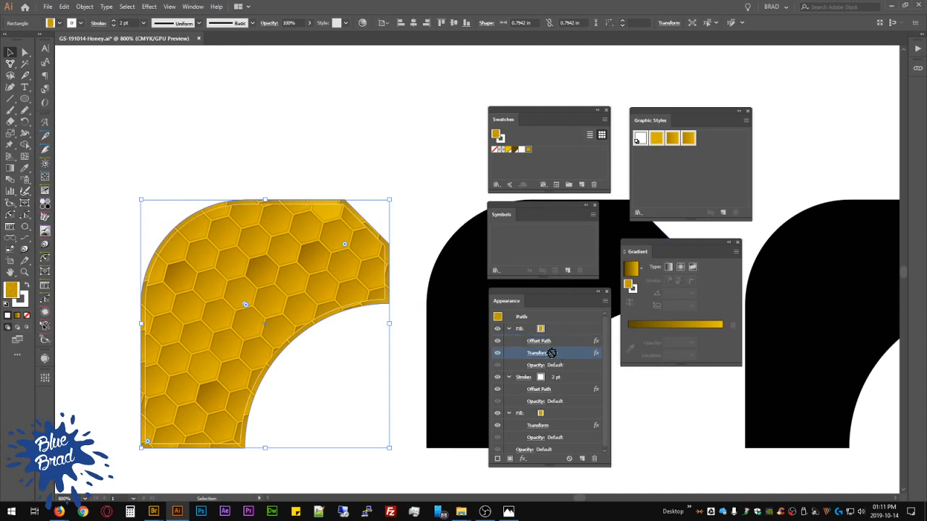
left_click(431, 211)
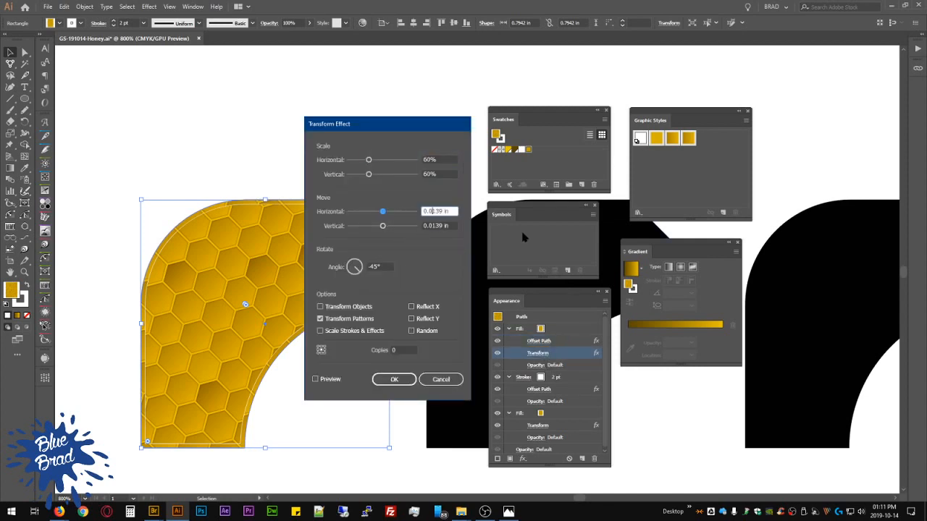
type("5")
left_click(436, 226)
type("5")
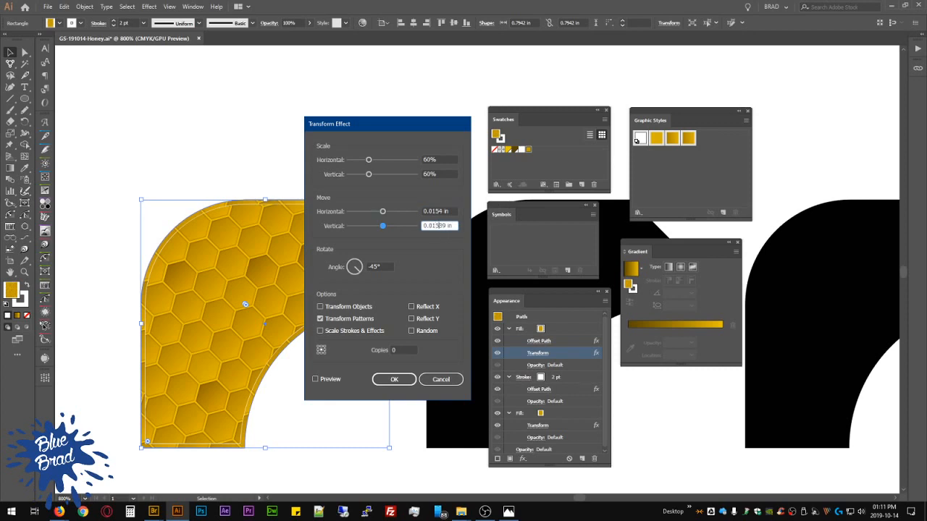
left_click(402, 379)
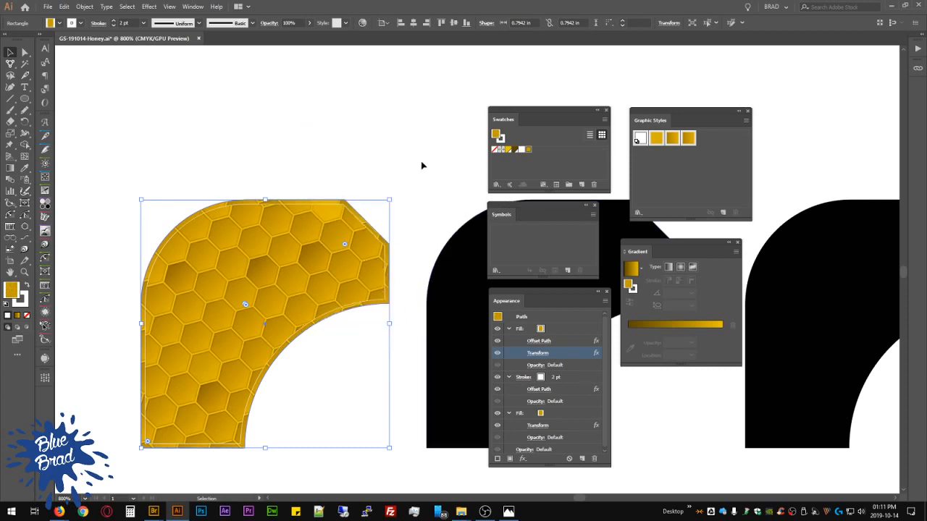
left_click(538, 354)
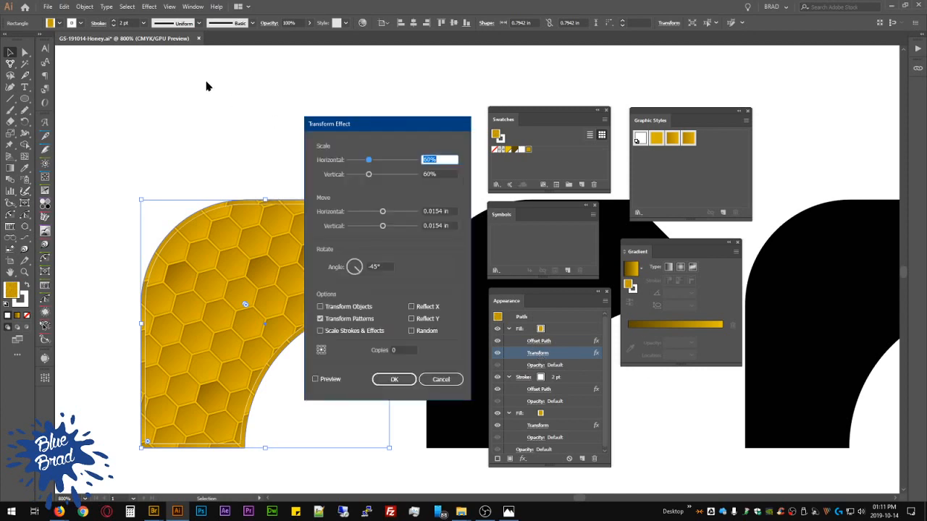
left_click(365, 323)
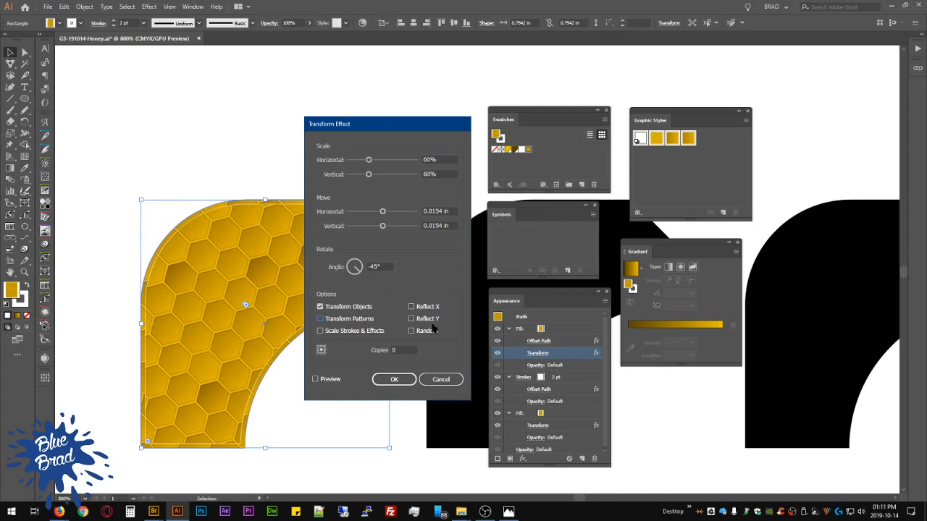
left_click(362, 323)
left_click(355, 319)
left_click(330, 380)
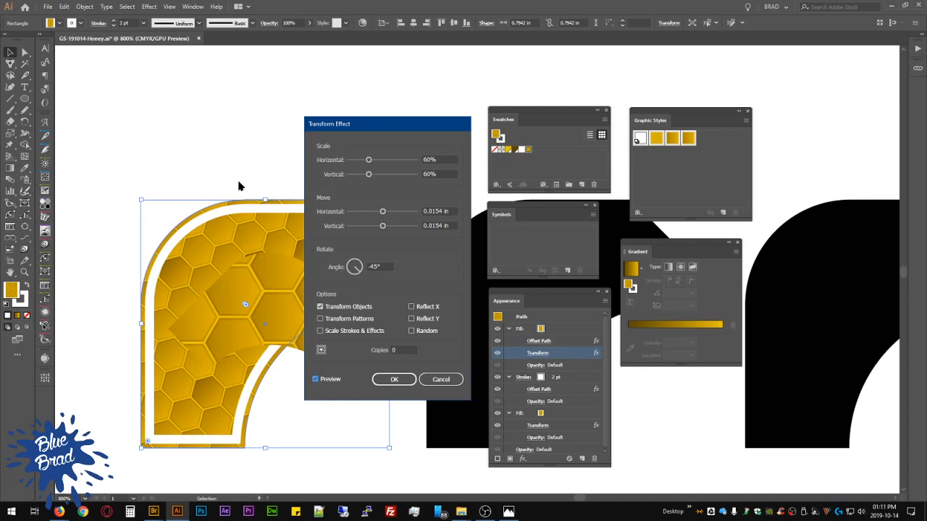
left_click(429, 379)
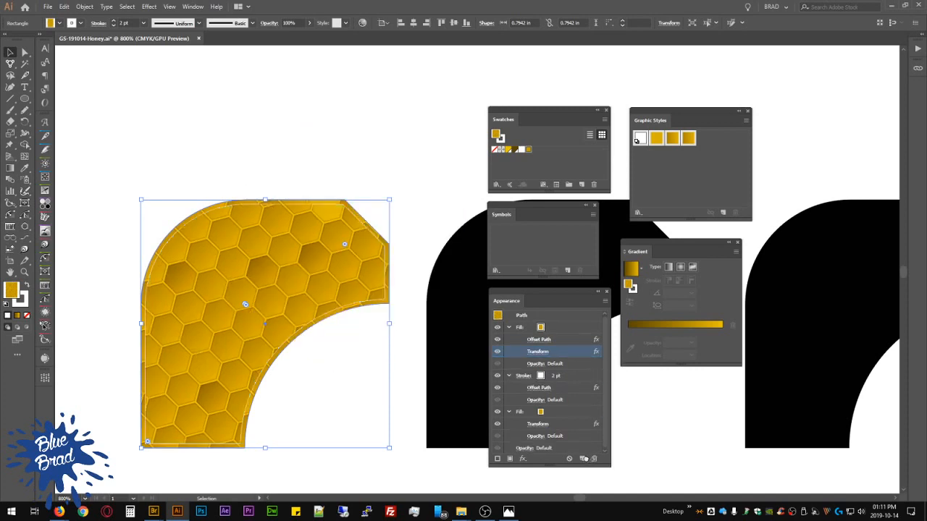
Step: Duplicate the upper fill's Transform effect and make the first one transform objects instead of patterns
left_click(582, 458)
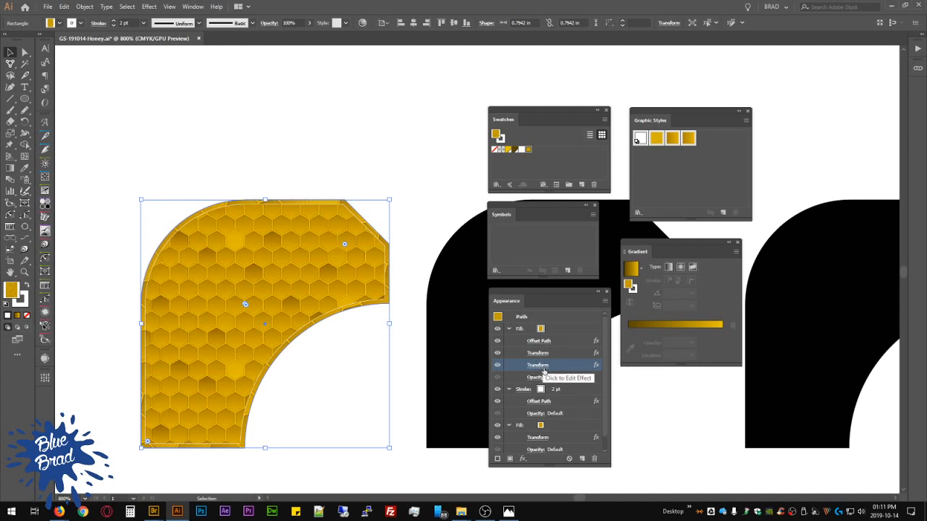
left_click_drag(543, 370, 557, 348)
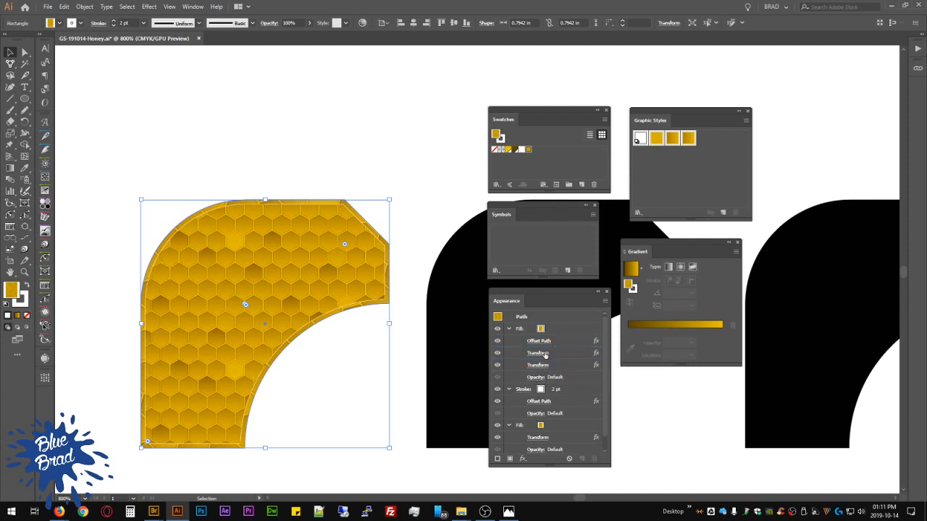
left_click(539, 354)
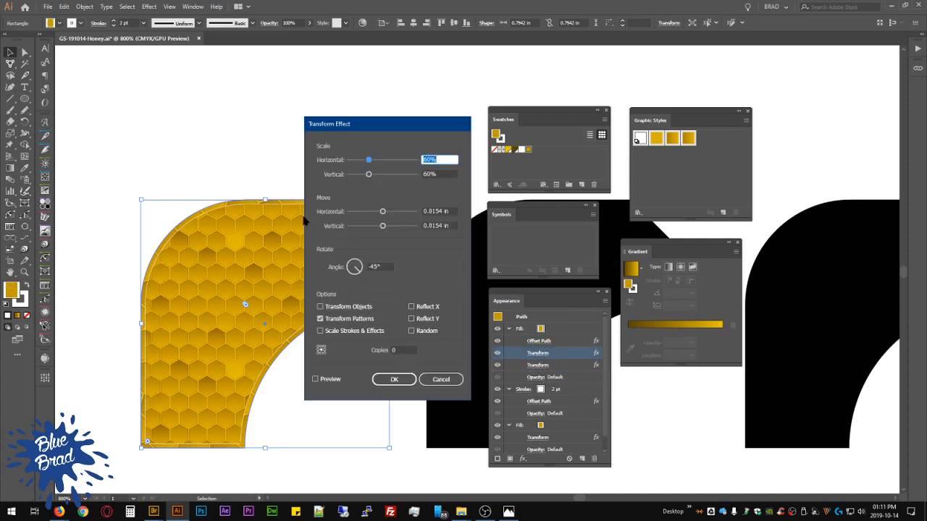
left_click(363, 308)
left_click(361, 319)
left_click(326, 382)
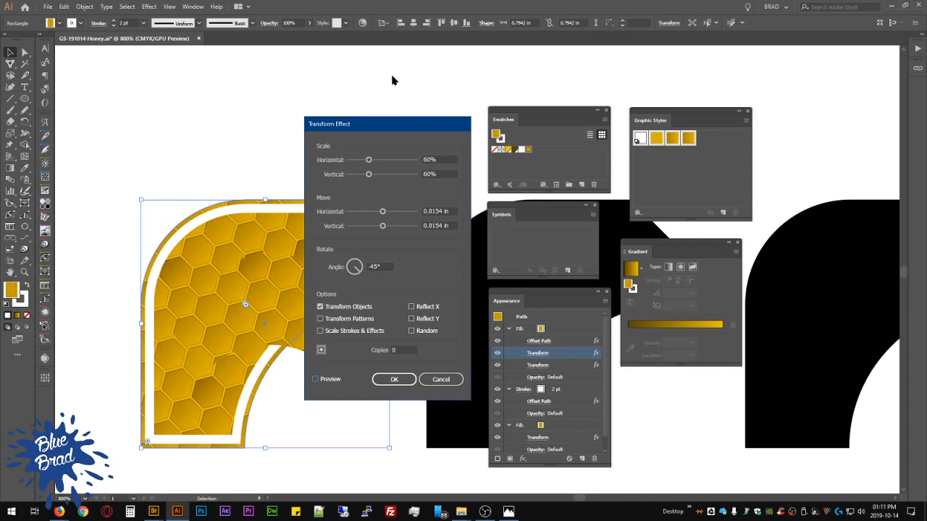
Step: Set the first Transform effect's scale to 100% in both directions and its rotation to 0°, with preview on
left_click(443, 160)
type("100")
key("Tab")
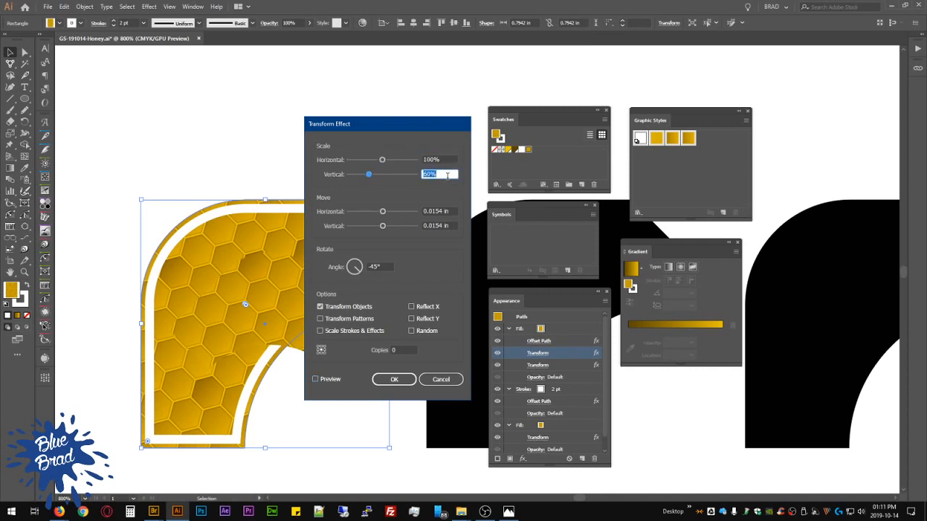
type("100")
key("Tab")
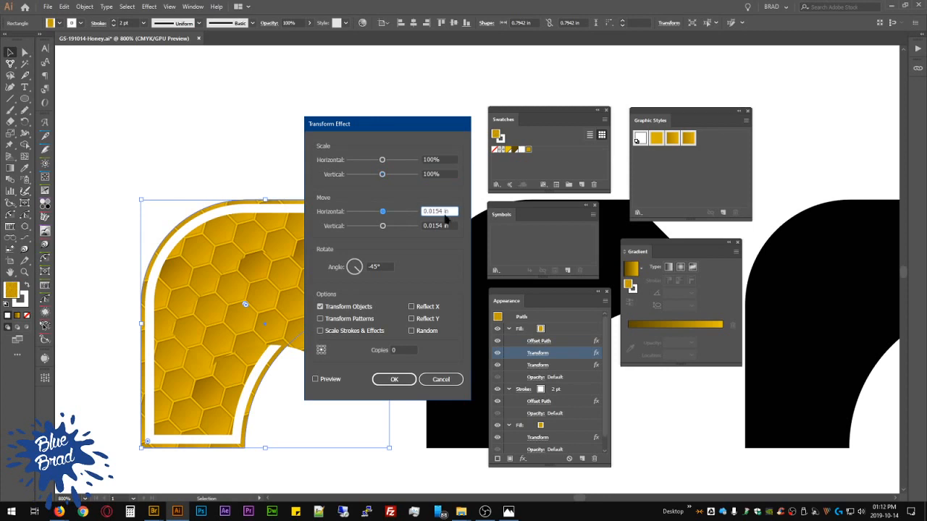
left_click(443, 226)
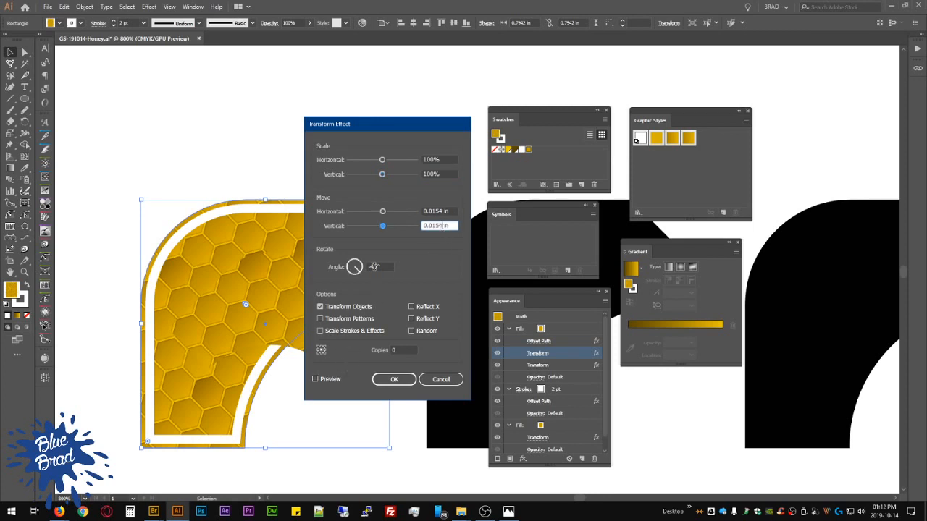
double_click(376, 267)
type("0")
left_click(318, 379)
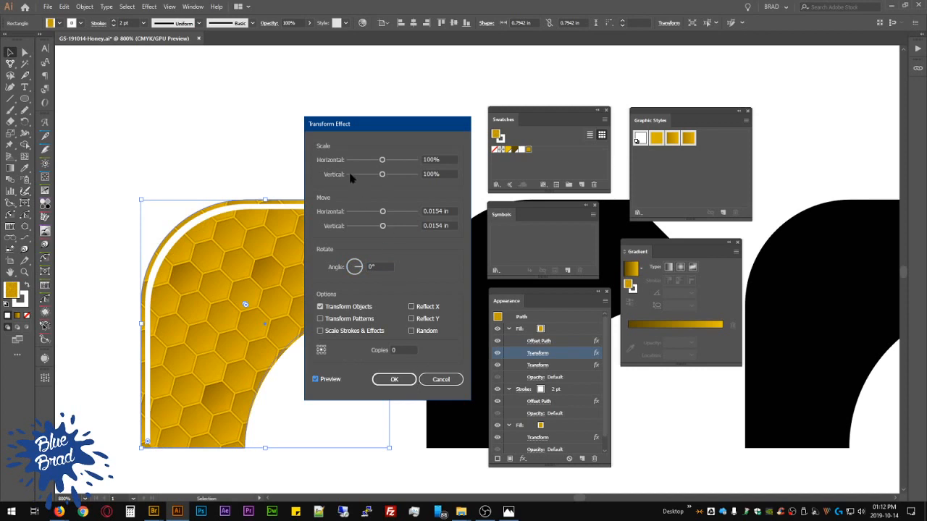
Step: Set the first Transform effect's horizontal and vertical move to 0.0115 in
left_click(434, 211)
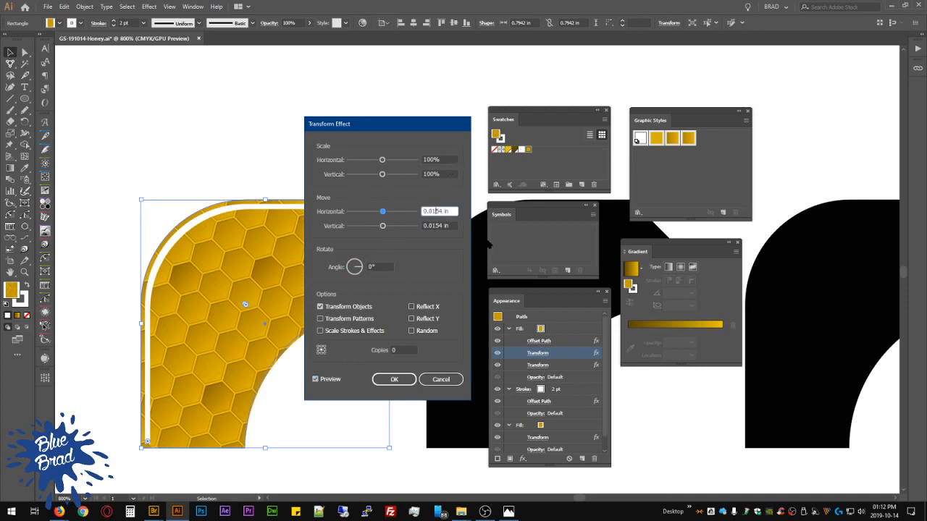
type("1")
left_click(435, 224)
type("1")
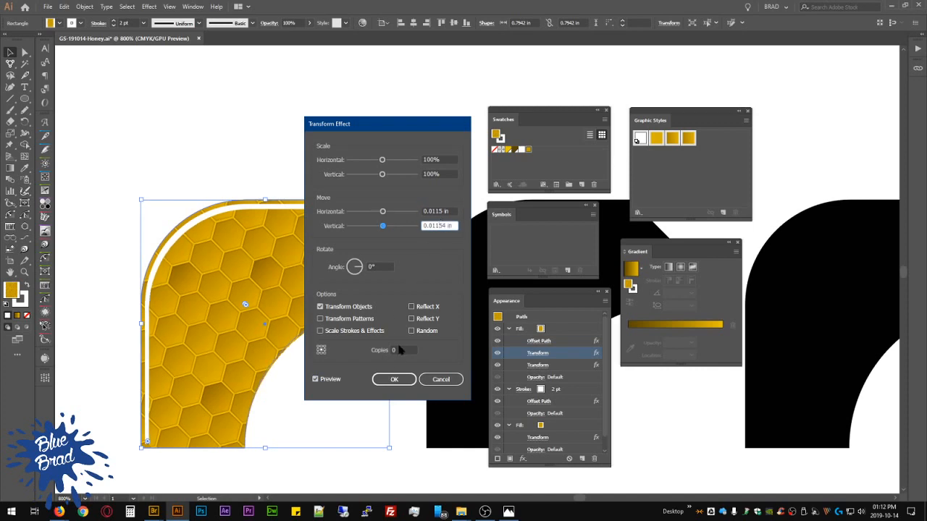
left_click(399, 349)
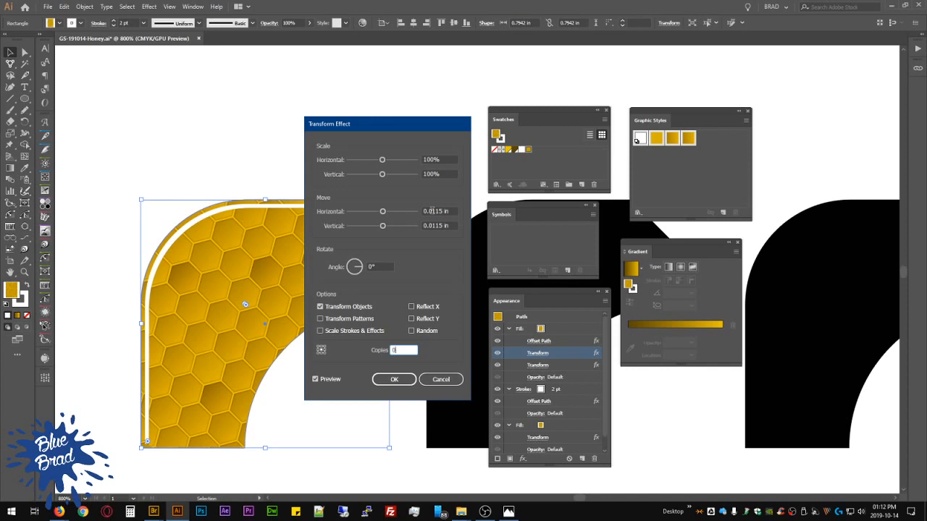
Step: Set the first Transform effect's horizontal and vertical move to 0.0051 in, apply it and deselect the shape
left_click(432, 211)
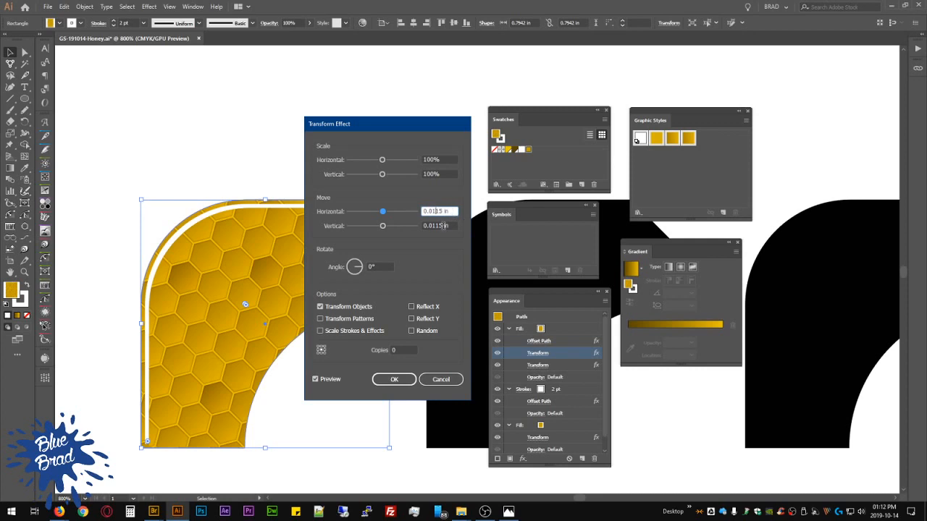
key("Down")
left_click(434, 227)
key("Down")
left_click(434, 210)
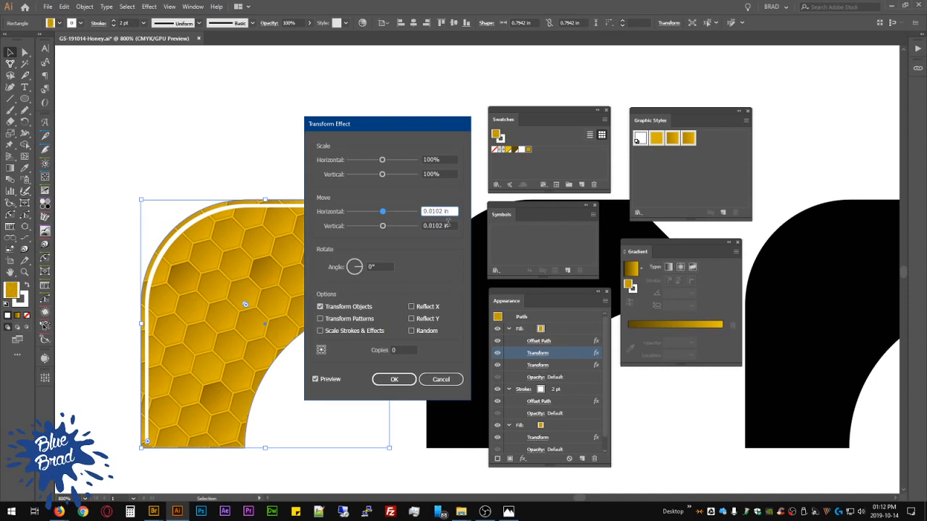
type("05")
left_click(431, 225)
type("05")
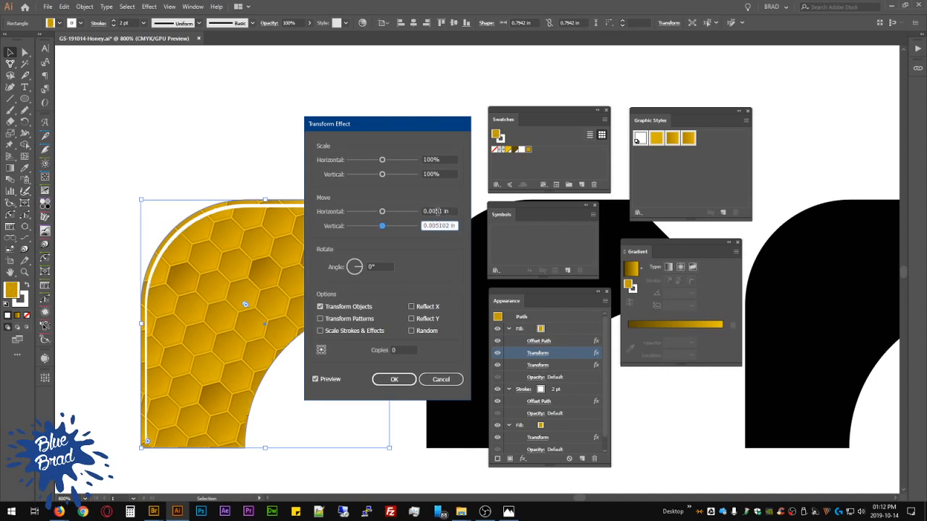
left_click(437, 211)
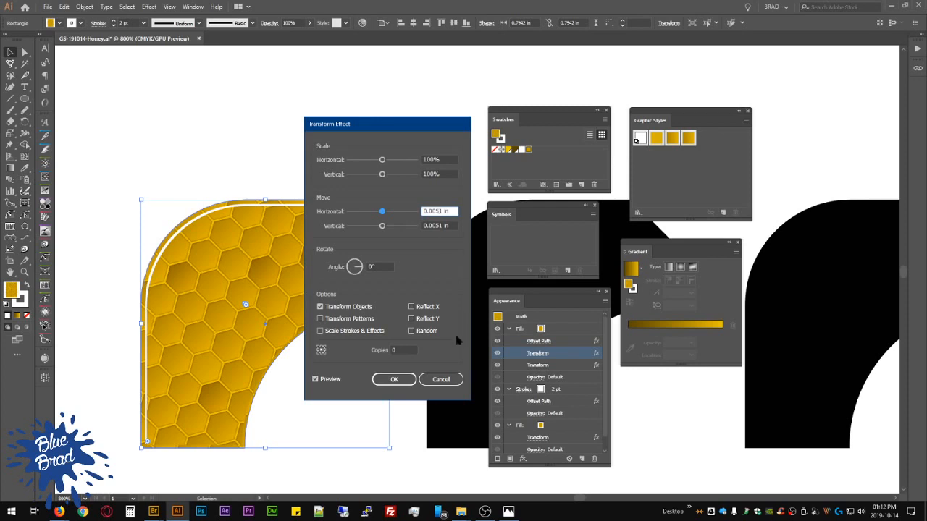
left_click(395, 379)
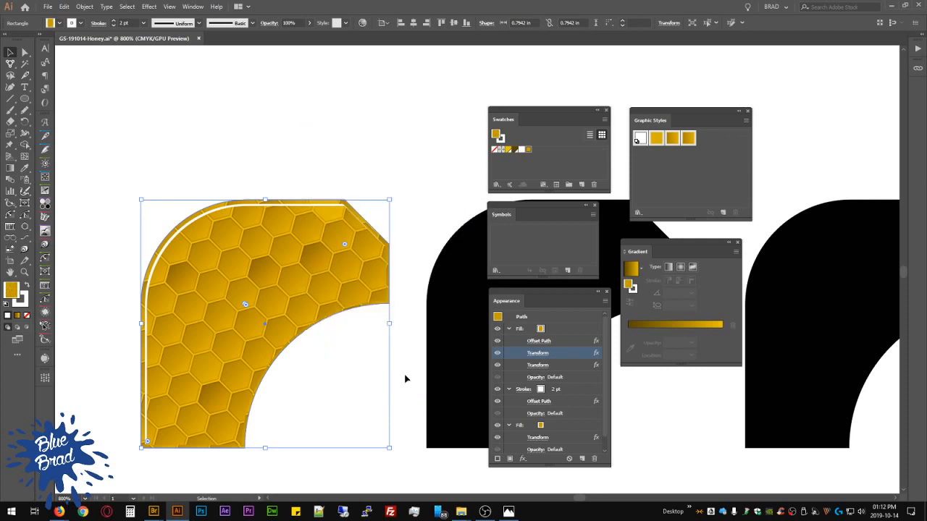
left_click(407, 380)
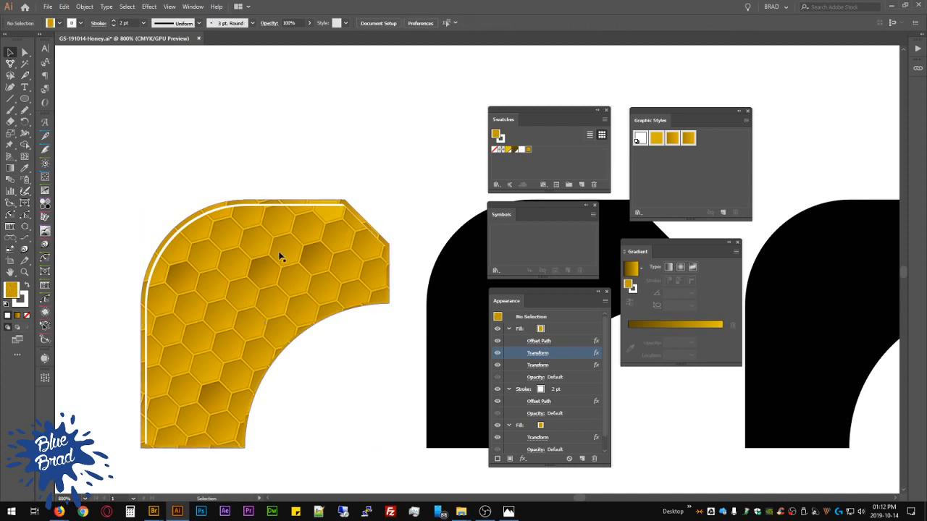
left_click(559, 365)
left_click(538, 365)
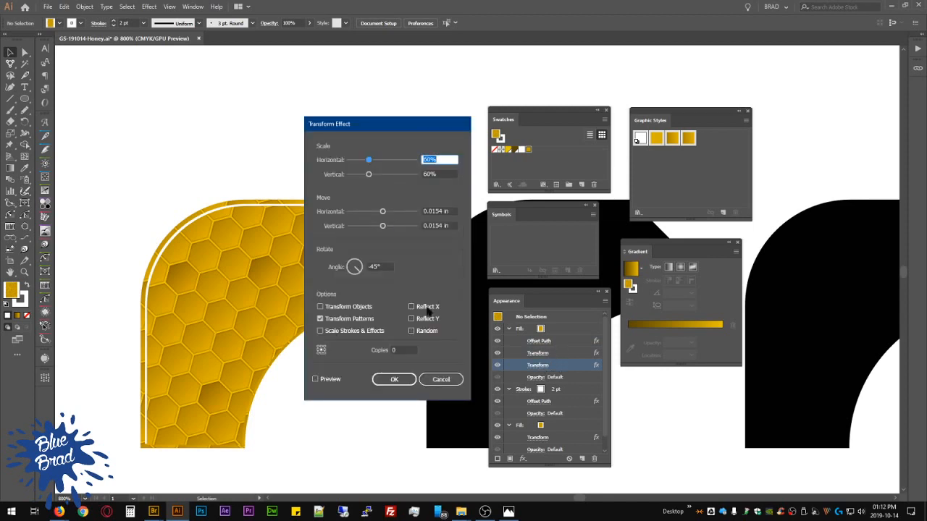
left_click(394, 379)
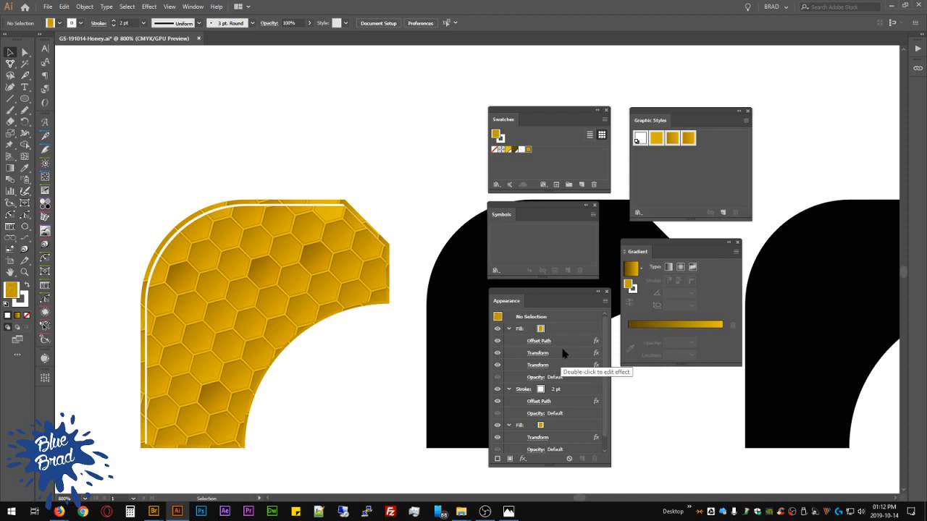
double_click(547, 354)
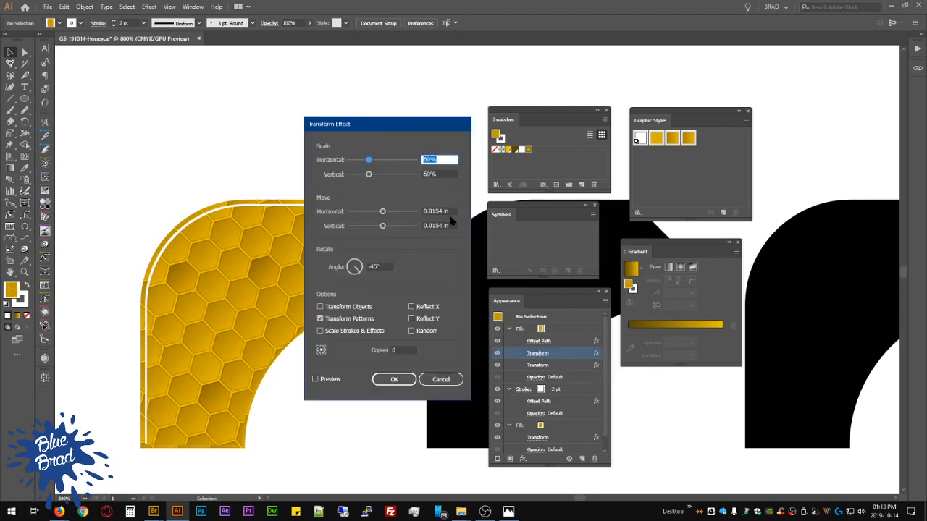
left_click(449, 210)
type("0")
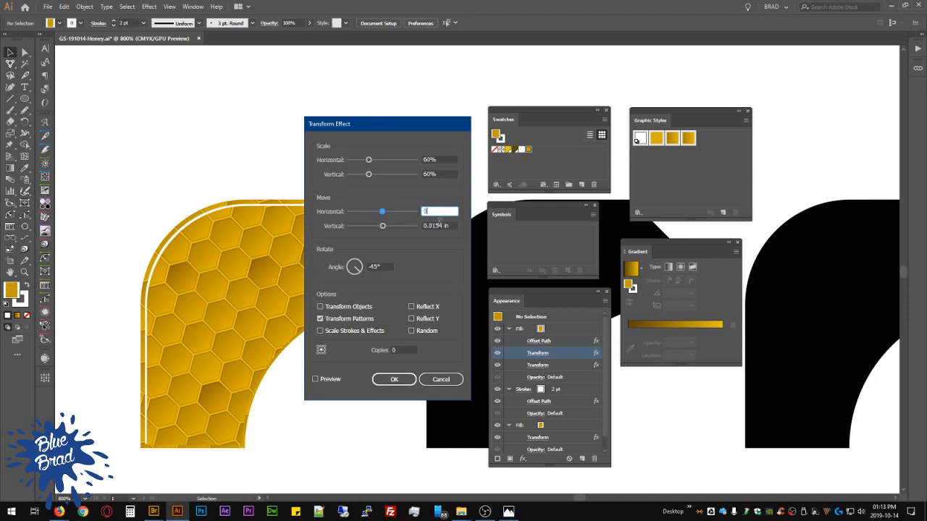
key("Tab")
type("0")
left_click(445, 209)
left_click(330, 379)
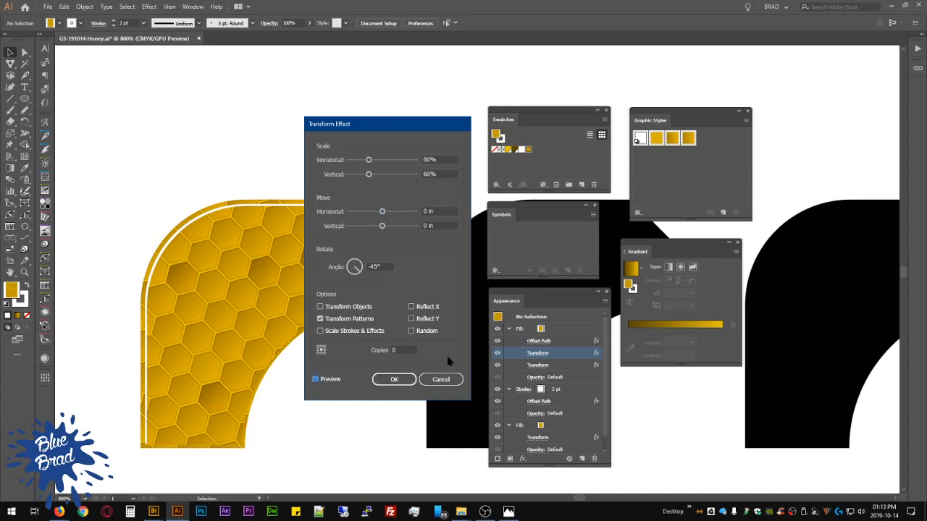
left_click(447, 211)
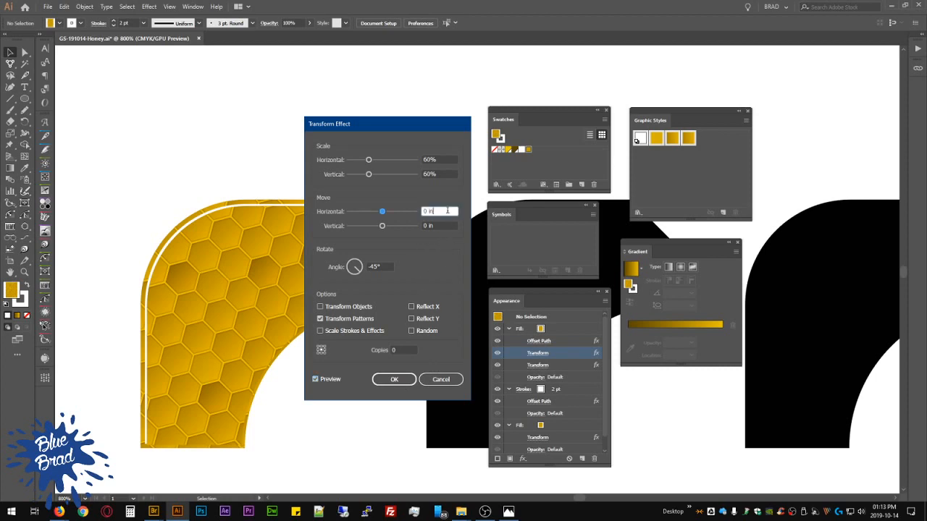
key("Down")
key("Down")
key("Down")
key("Down")
left_click(441, 225)
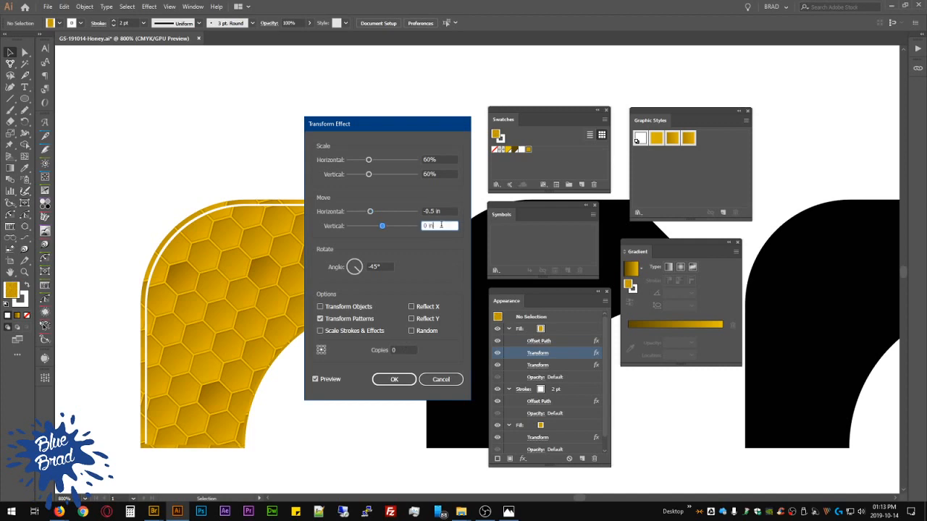
left_click(453, 379)
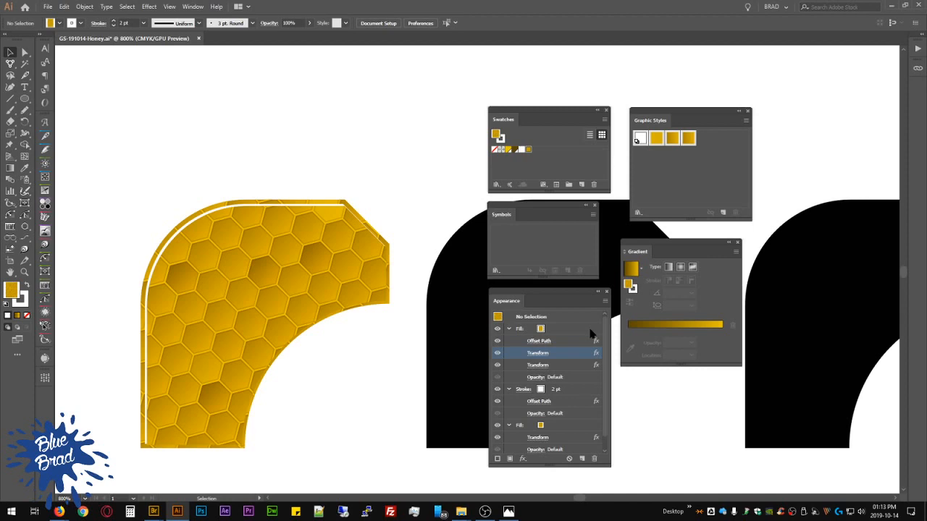
Step: Duplicate the white 2 pt stroke and colour the lower copy with the dark brown swatch
left_click(560, 330)
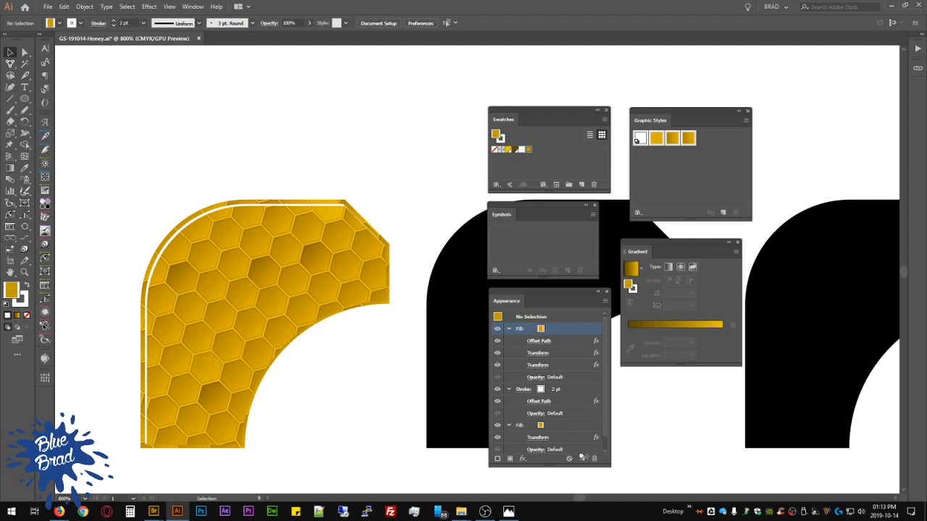
scroll(573, 376, "down", 1)
left_click(573, 376)
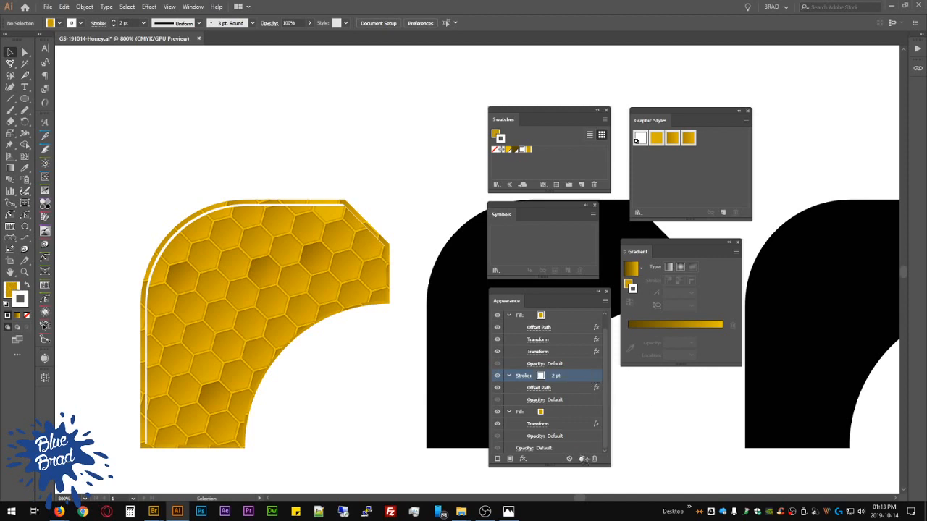
left_click(583, 459)
left_click(565, 413)
left_click(540, 413)
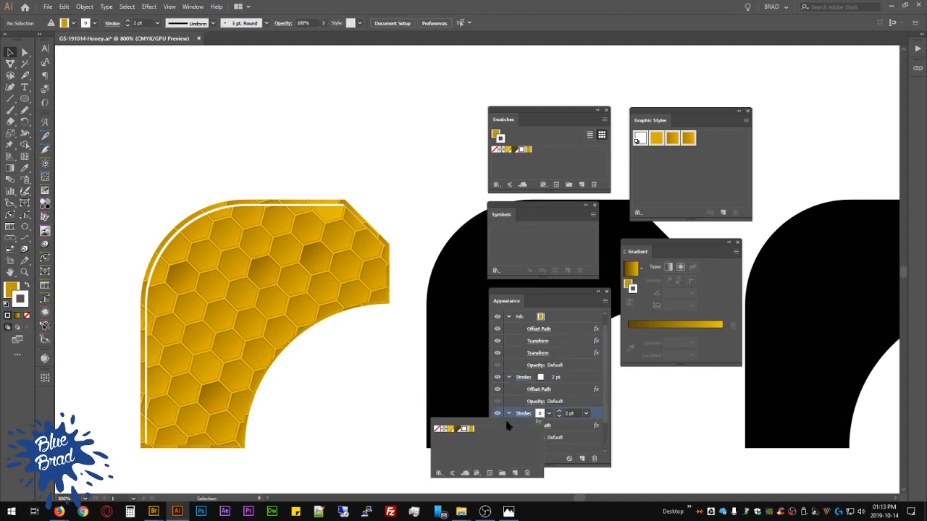
left_click(456, 430)
left_click(601, 416)
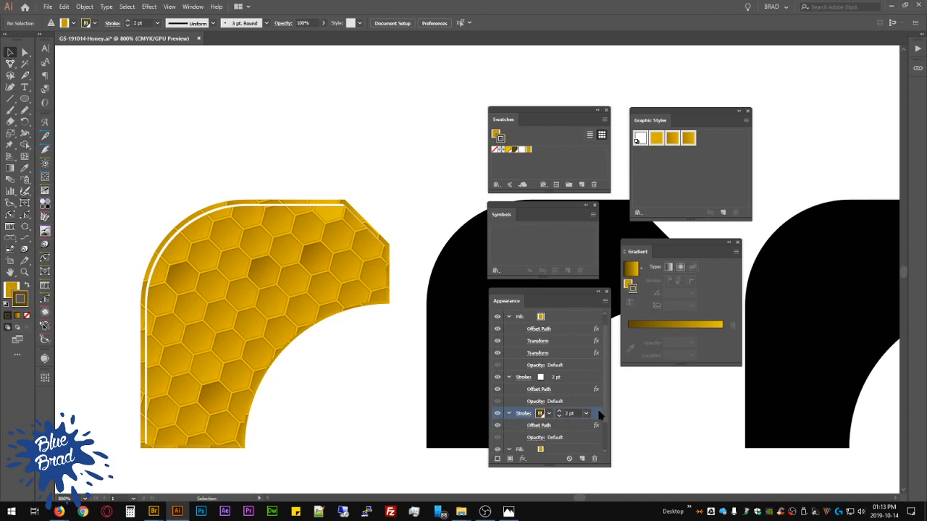
Step: Set the dark brown stroke's blending mode to Multiply
scroll(546, 395, "down", 3)
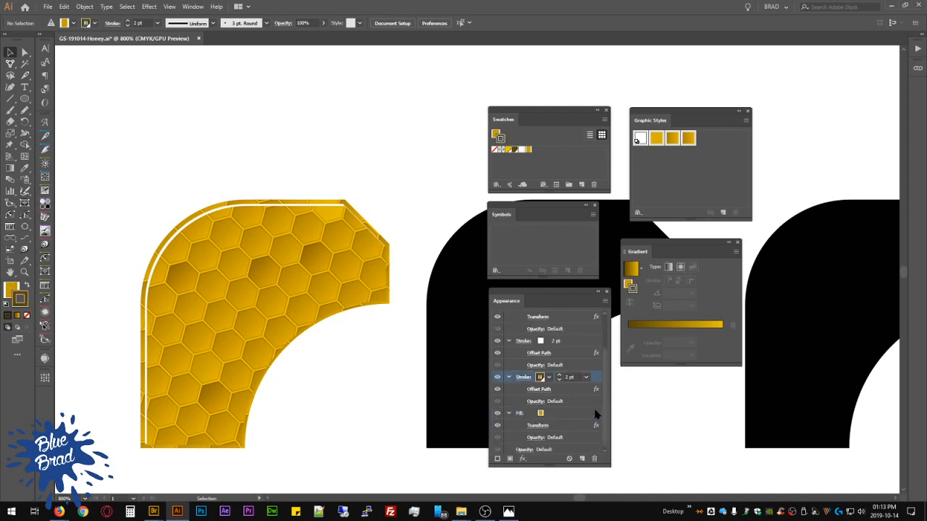
left_click(536, 402)
left_click(456, 420)
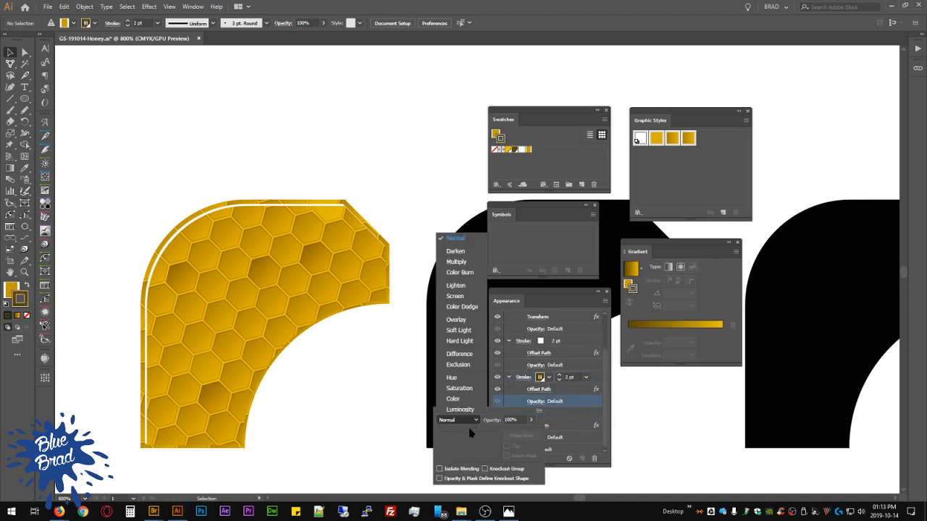
left_click(453, 266)
left_click(562, 401)
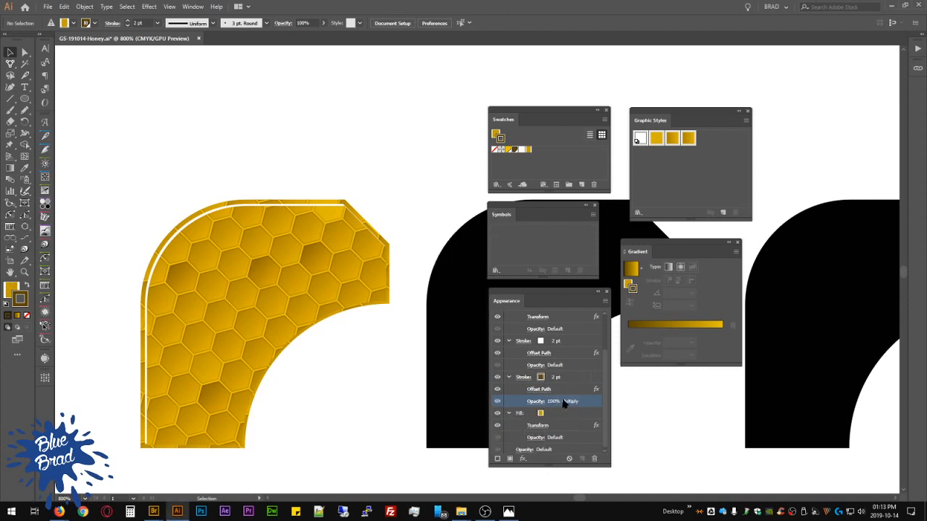
Step: Open the dark brown stroke's Offset Path effect for editing
left_click(578, 390)
left_click(545, 390)
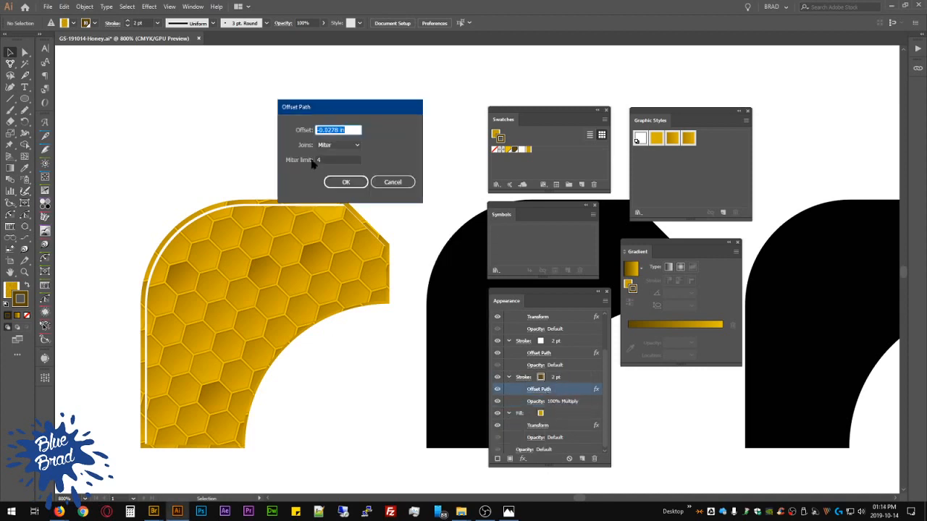
Step: Add a Transform effect to the dark gold 2 pt stroke, moving it 0.125 in horizontally and 0.125 in vertically
left_click(388, 182)
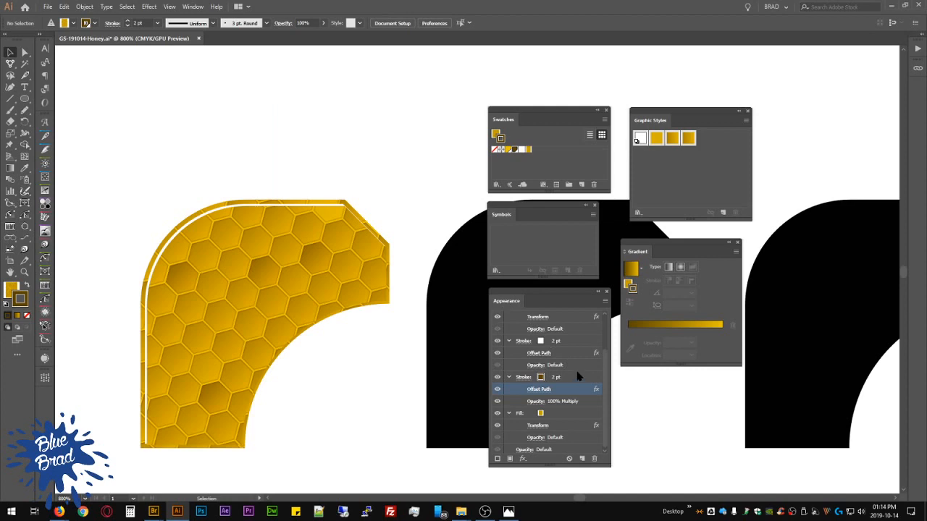
left_click(577, 376)
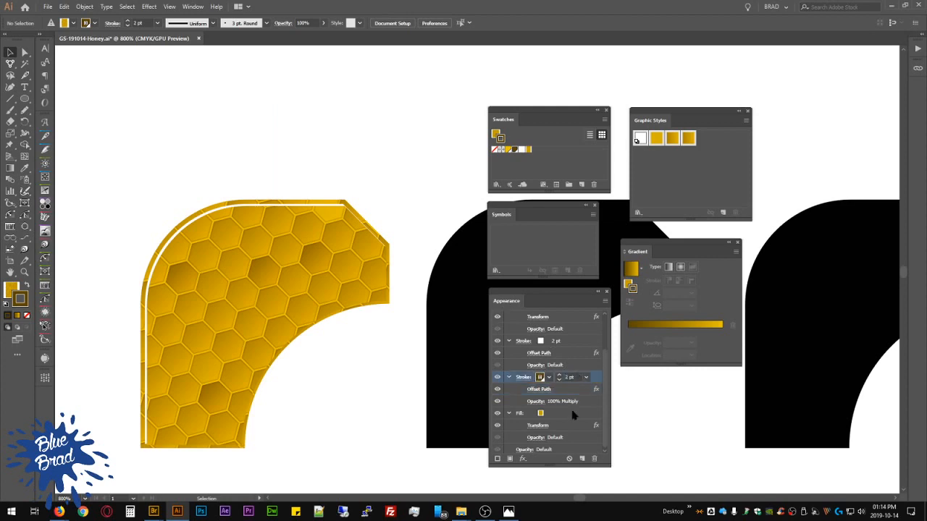
left_click(523, 460)
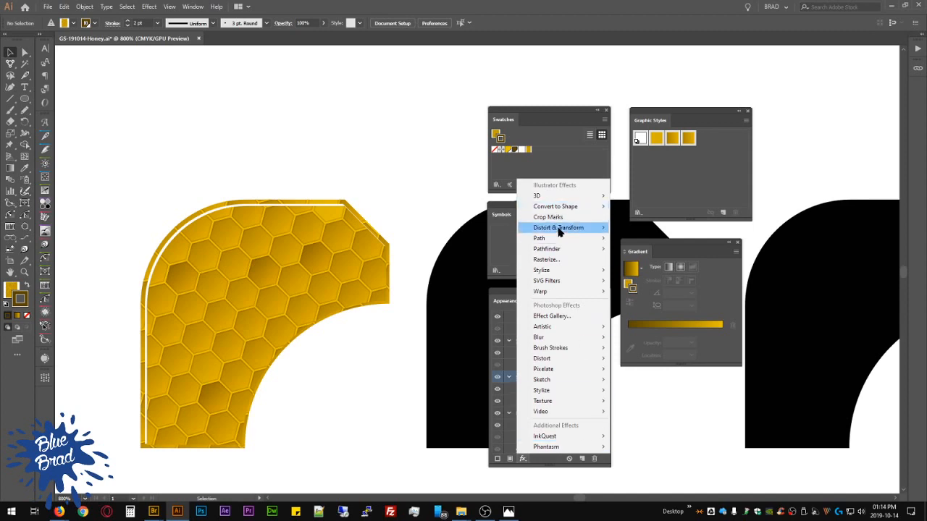
mouse_move(559, 231)
left_click(644, 260)
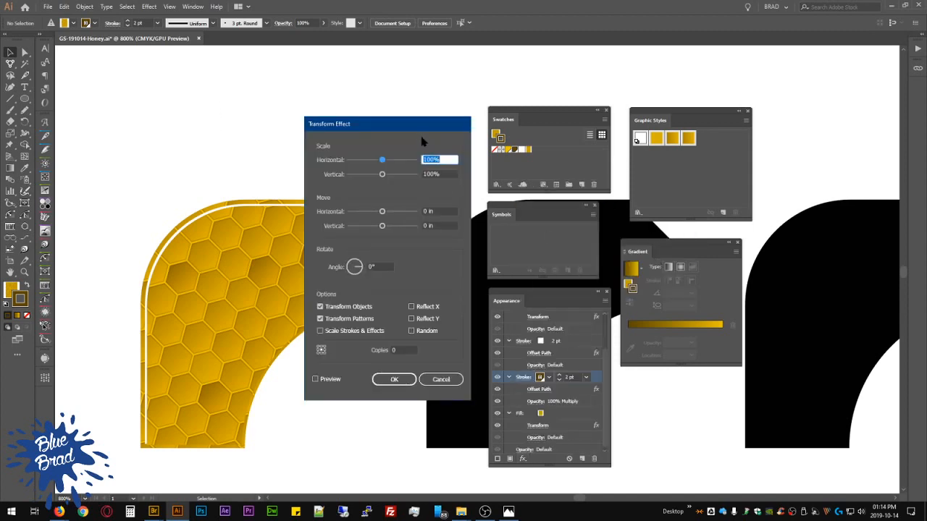
left_click_drag(410, 129, 452, 119)
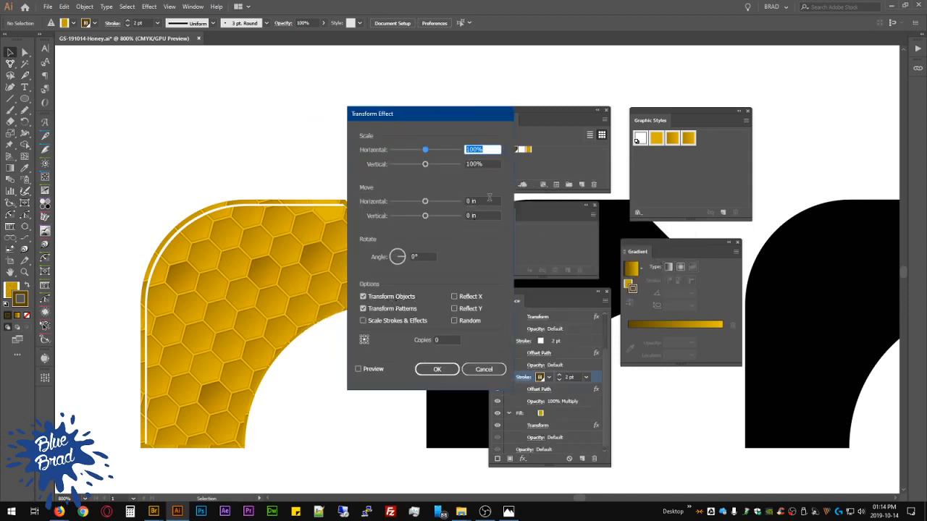
left_click(367, 368)
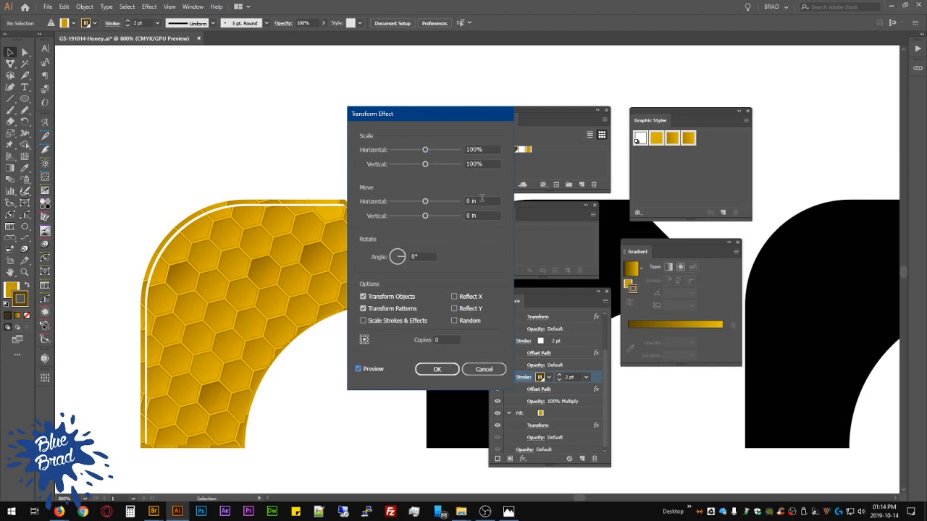
left_click(488, 201)
key("Up")
left_click(486, 215)
key("Up")
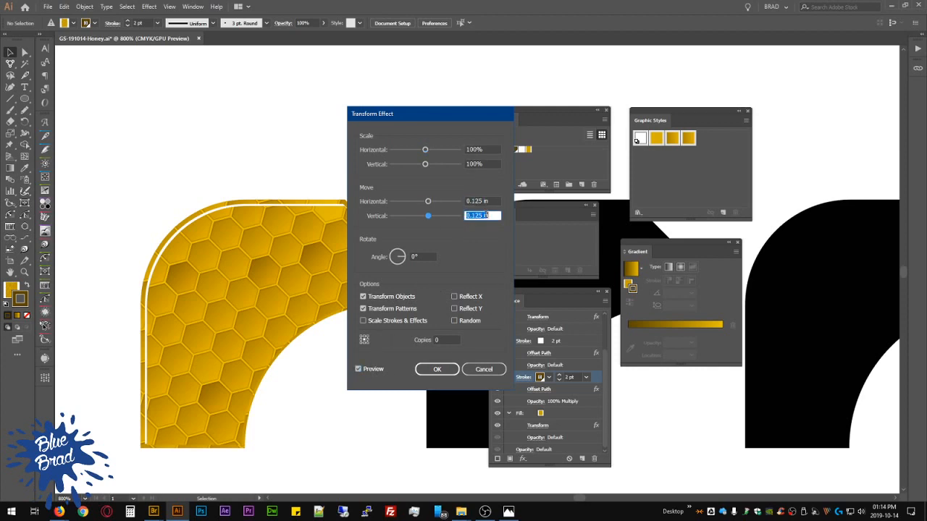
left_click(493, 200)
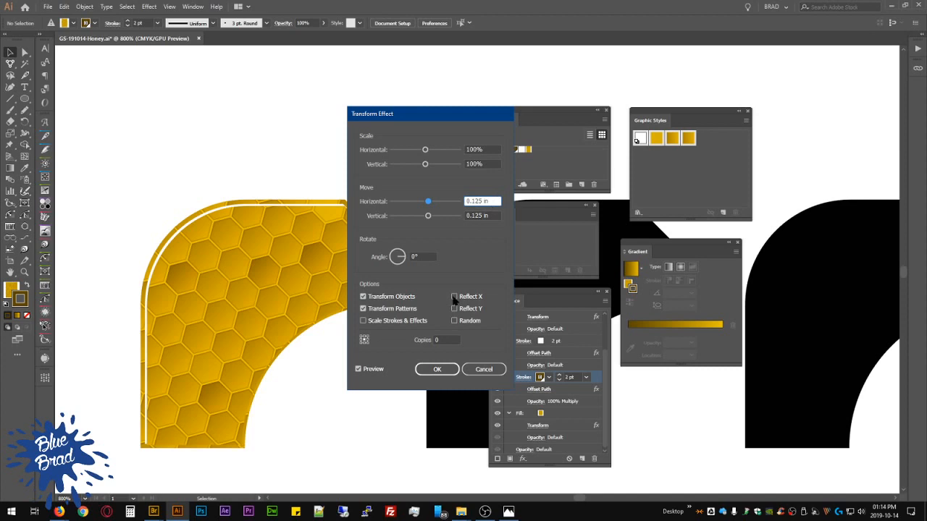
left_click(435, 370)
Step: Redefine the graphic style "Graphic Style" with the current appearance and save that appearance as a new graphic style
left_click(606, 300)
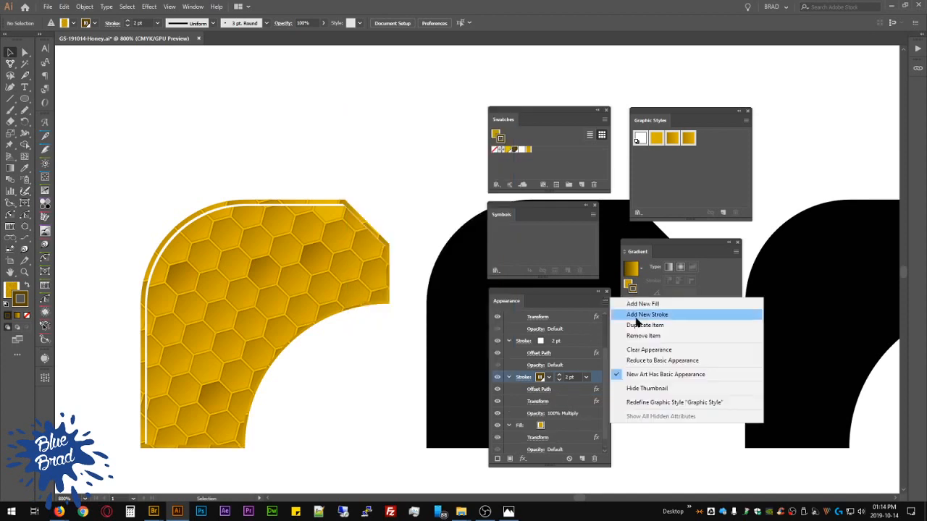
left_click(665, 403)
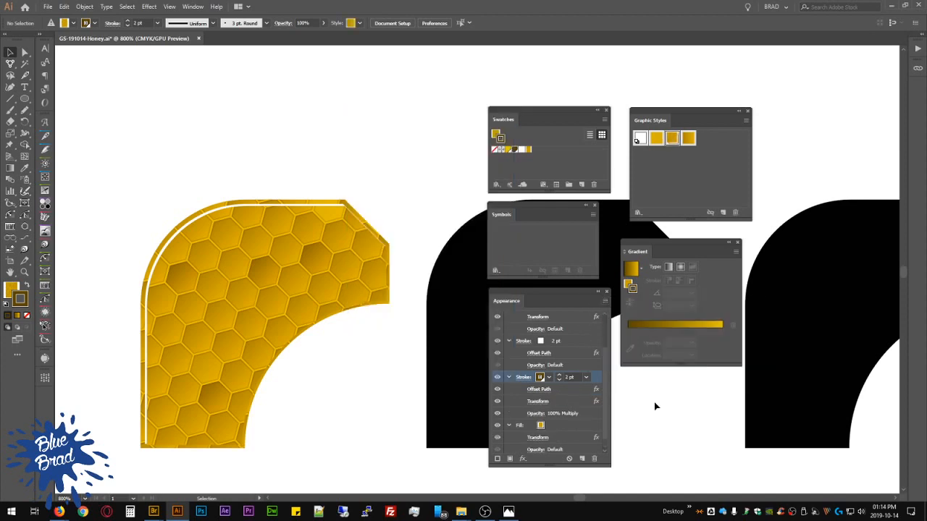
left_click(723, 211)
Step: Apply the newly saved graphic style to the honeycomb-filled corner shape
left_click(305, 269)
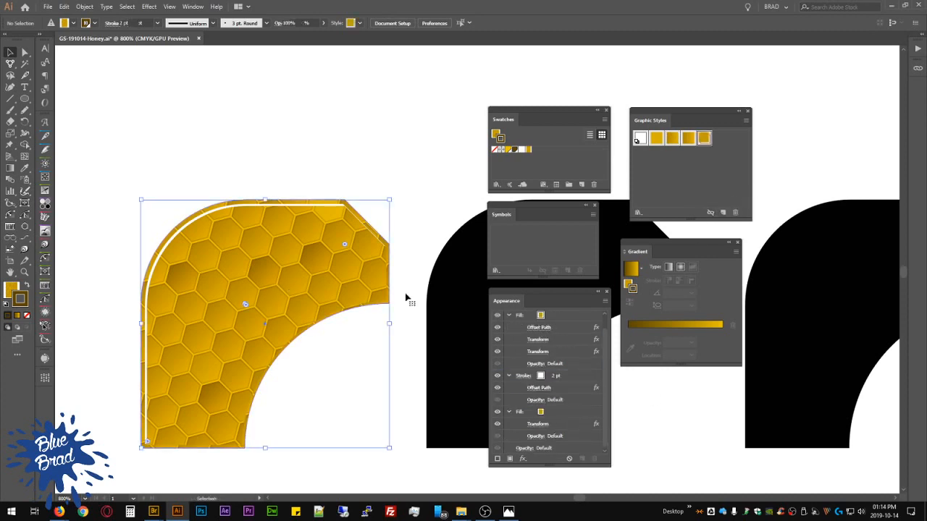
left_click(704, 138)
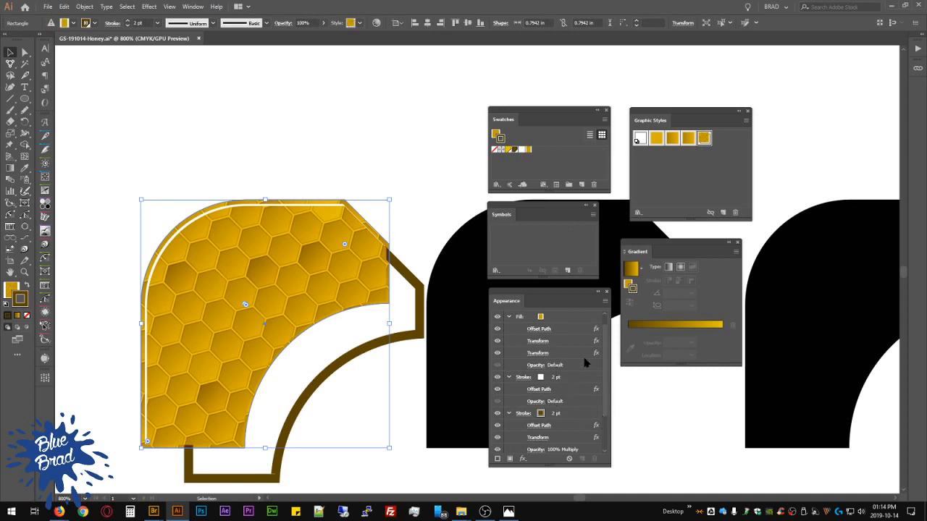
Step: Check the offset and joins options of the dark gold stroke's Offset Path effect
scroll(604, 342, "down", 3)
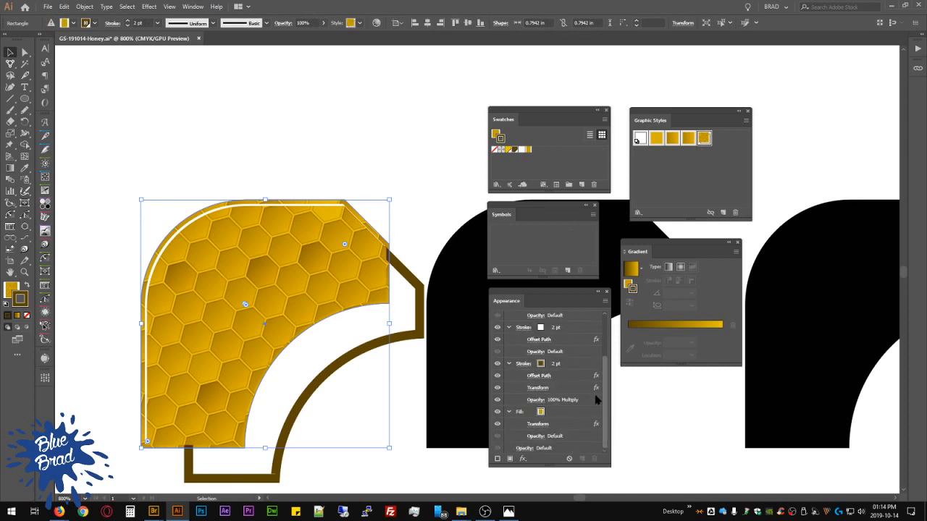
left_click(539, 376)
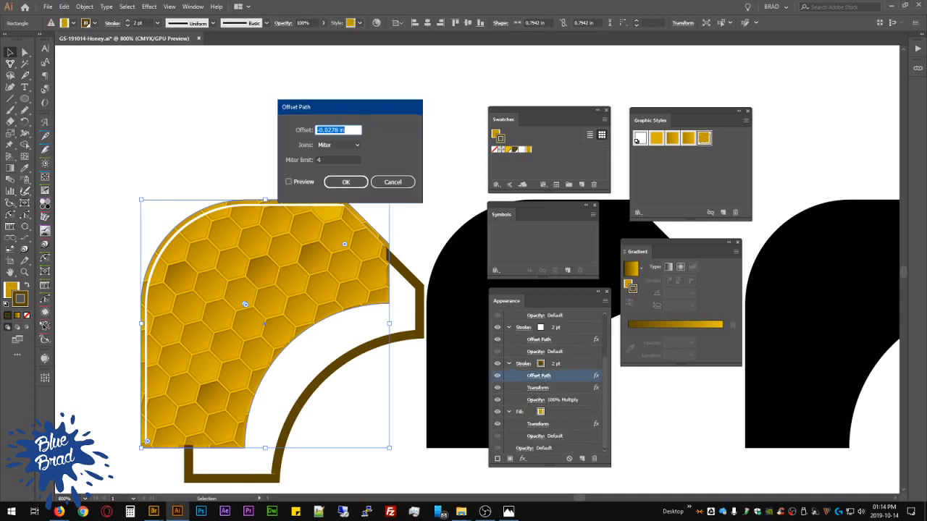
left_click(339, 145)
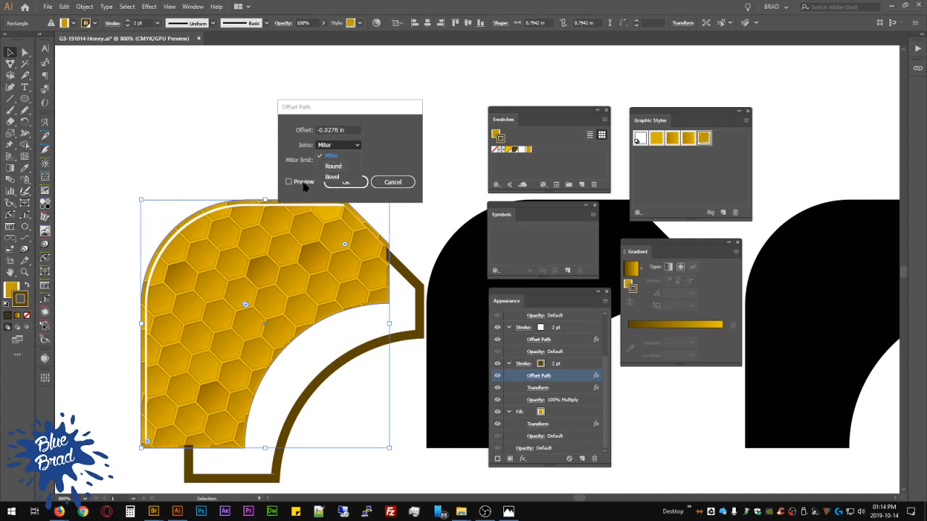
left_click(336, 167)
left_click(346, 182)
Step: Set the dark stroke's Transform effect to move 0.0025 in horizontally and vertically, with the preview on
left_click(543, 390)
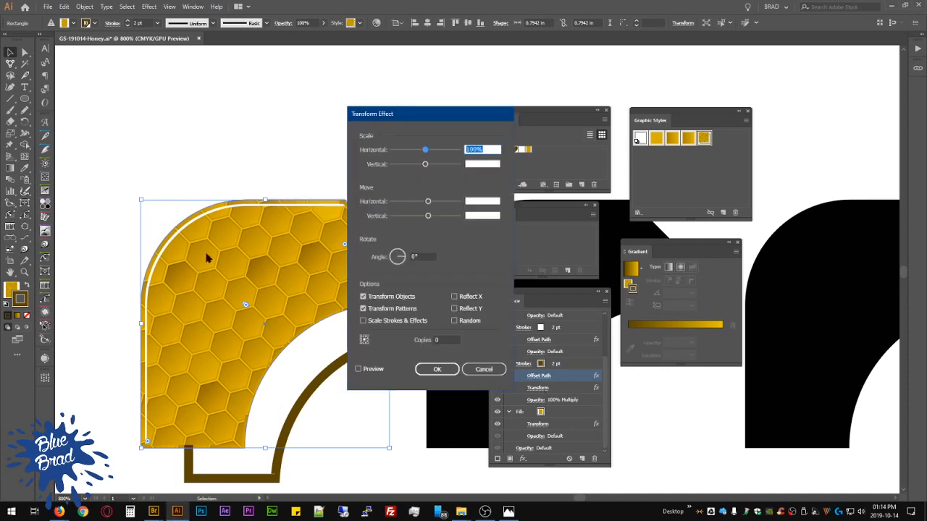
left_click_drag(471, 201, 476, 201)
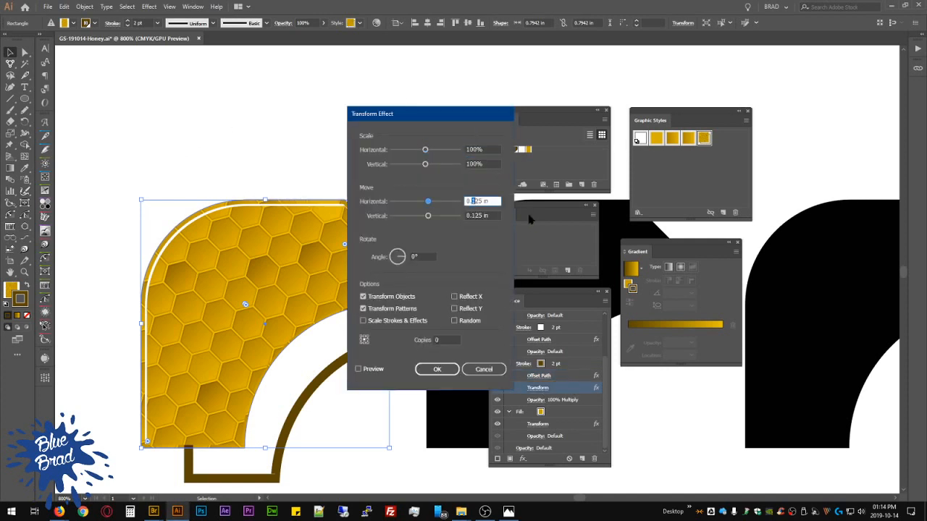
type("00")
left_click_drag(471, 216, 475, 216)
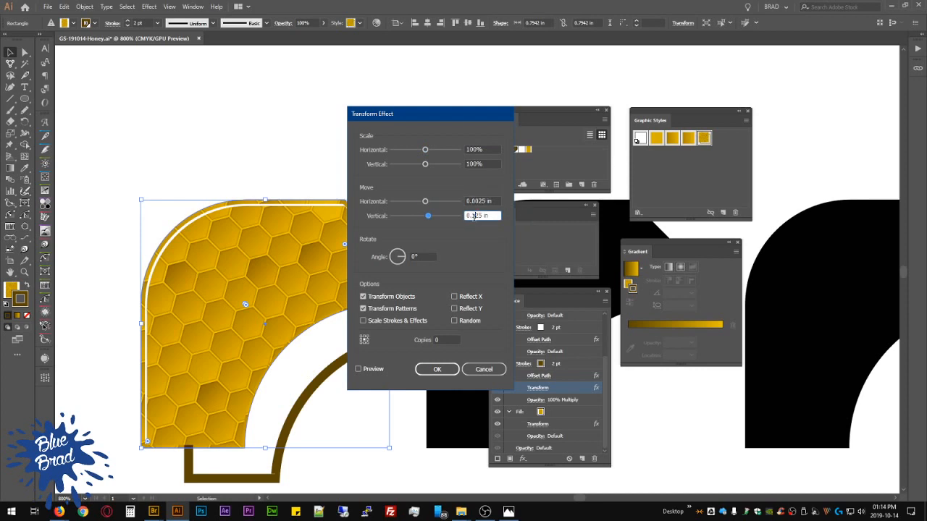
double_click(474, 216)
left_click(473, 216)
key("Delete")
type("00")
left_click(381, 369)
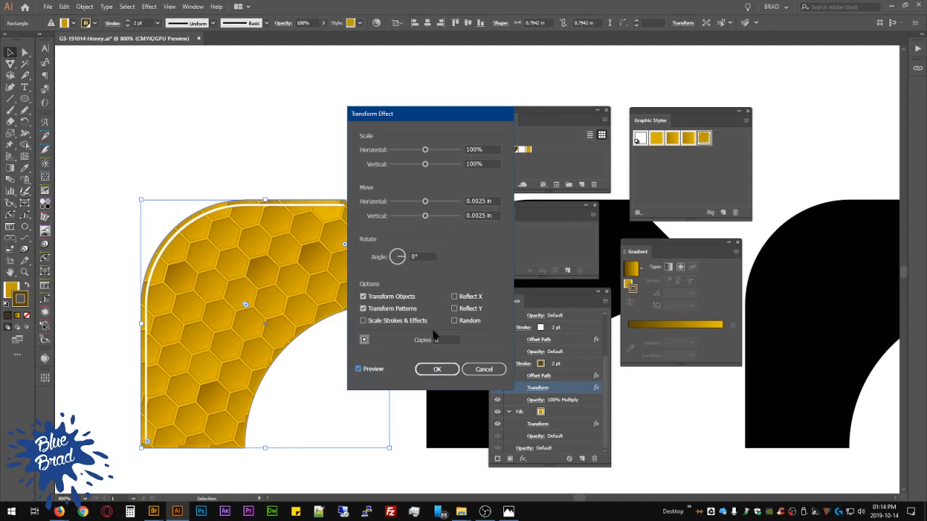
Step: Increase the dark stroke's Transform move to 0.0103 in horizontally and vertically, apply it, and deselect the shape
left_click(478, 202)
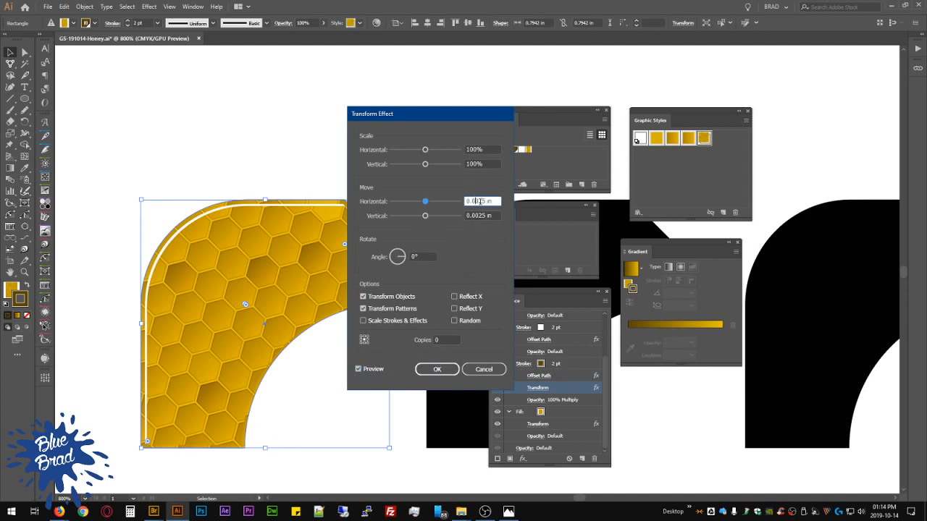
type("1")
left_click(478, 215)
type("1")
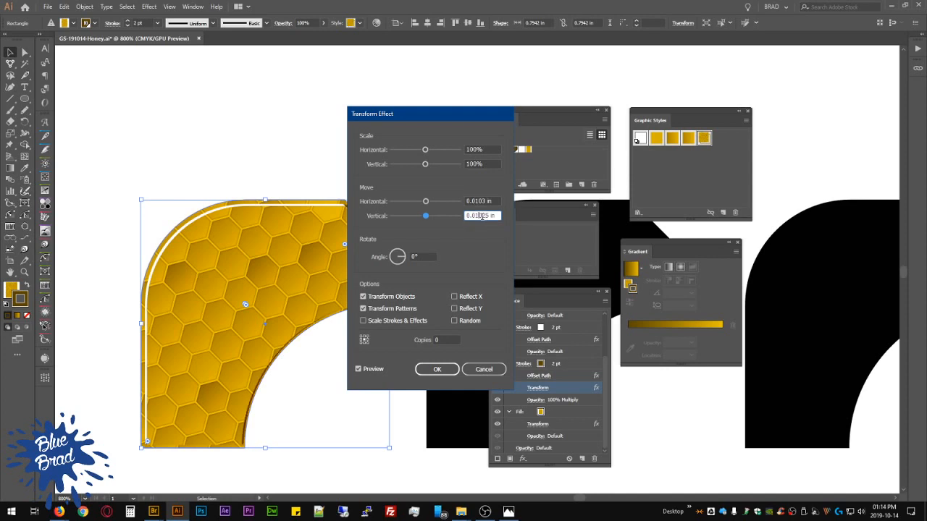
left_click(479, 198)
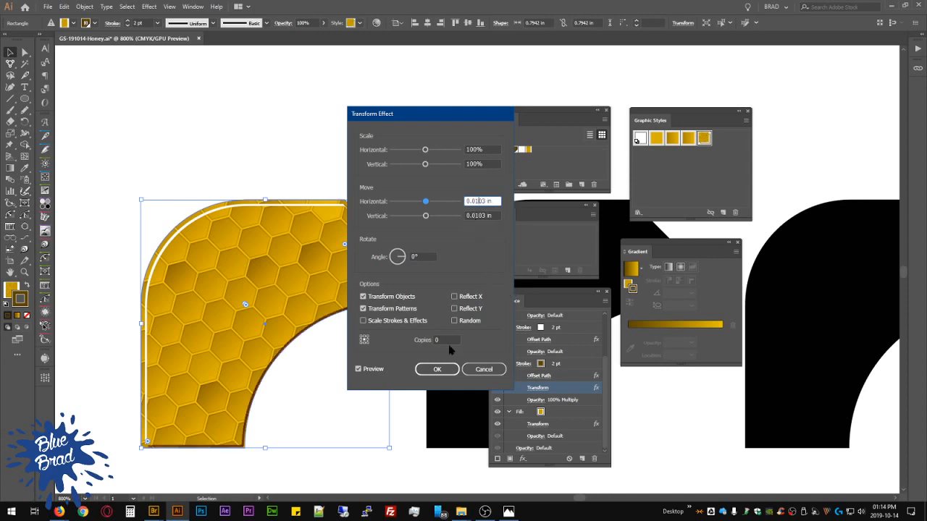
left_click(448, 373)
left_click(408, 242)
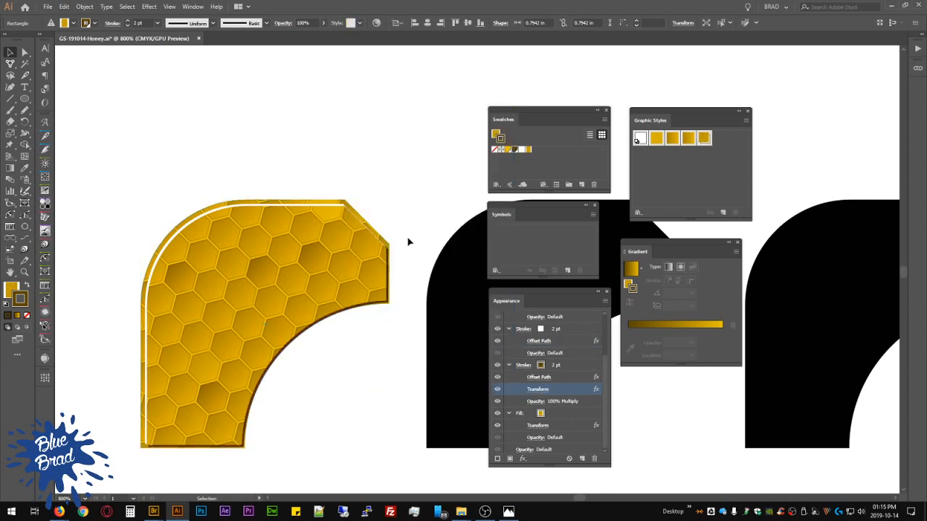
Step: Set the first Transform effect on the shape's uppermost honeycomb fill to move 0 in horizontally and vertically
left_click(323, 239)
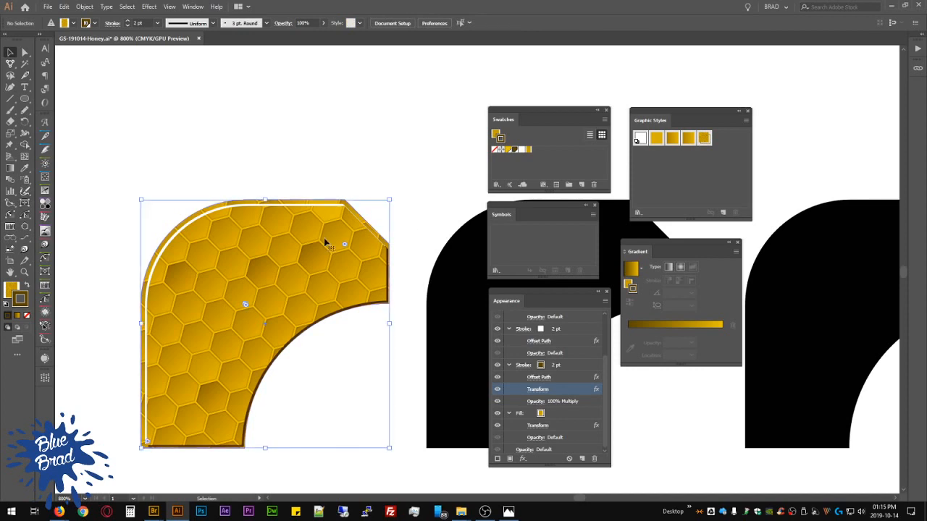
scroll(564, 366, "up", 3)
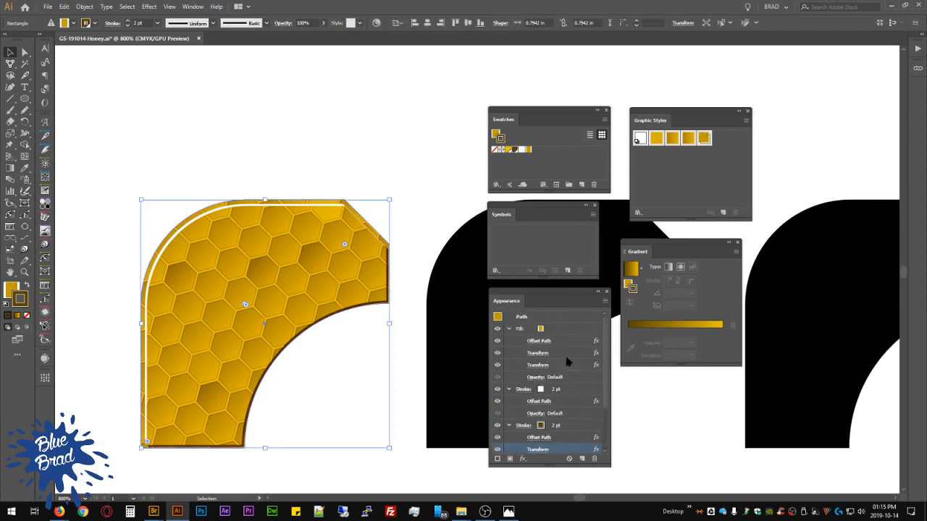
left_click(538, 352)
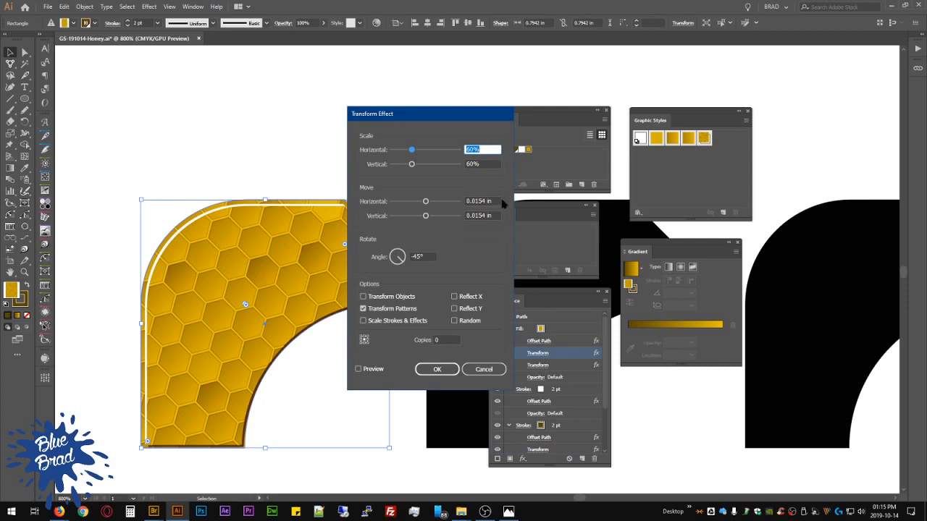
double_click(493, 201)
type("0")
key("Tab")
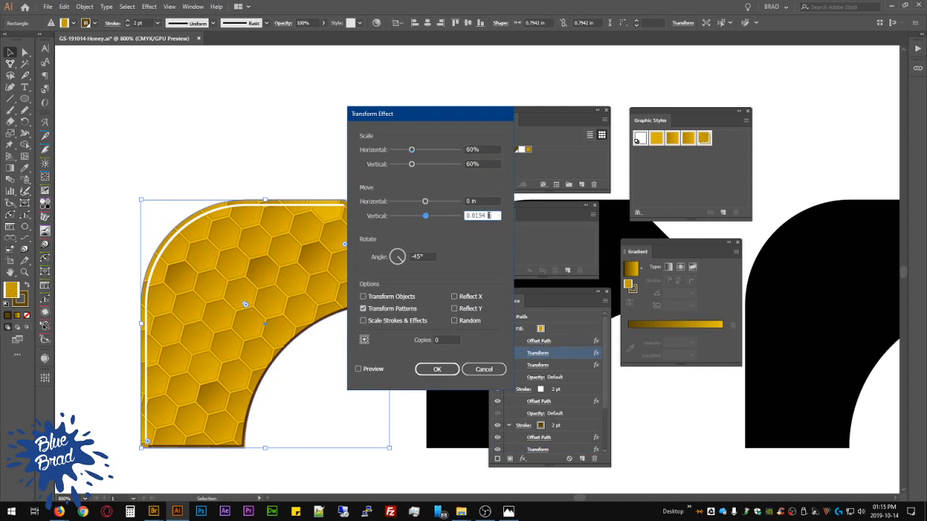
type("0")
left_click(373, 371)
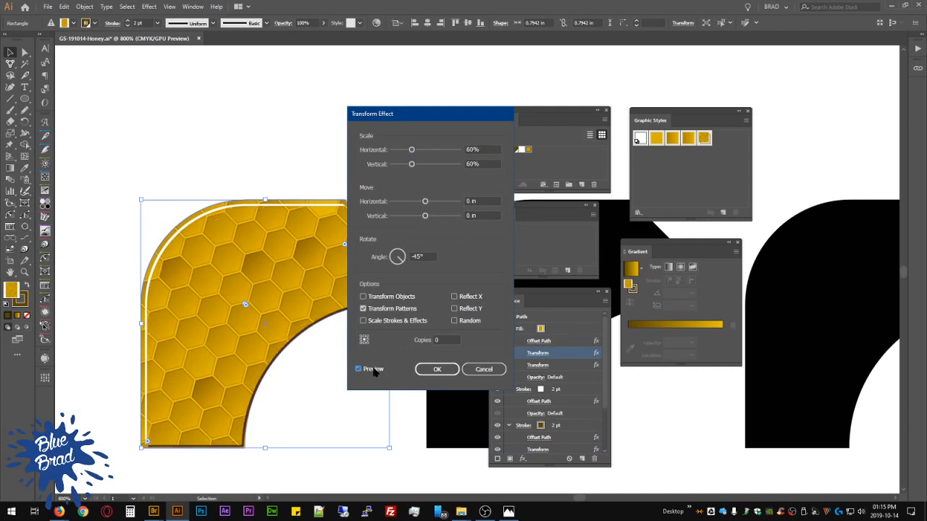
left_click(436, 370)
Step: Redefine "Graphic Style 3" with the adjusted appearance of the honeycomb-filled corner shape
key("space")
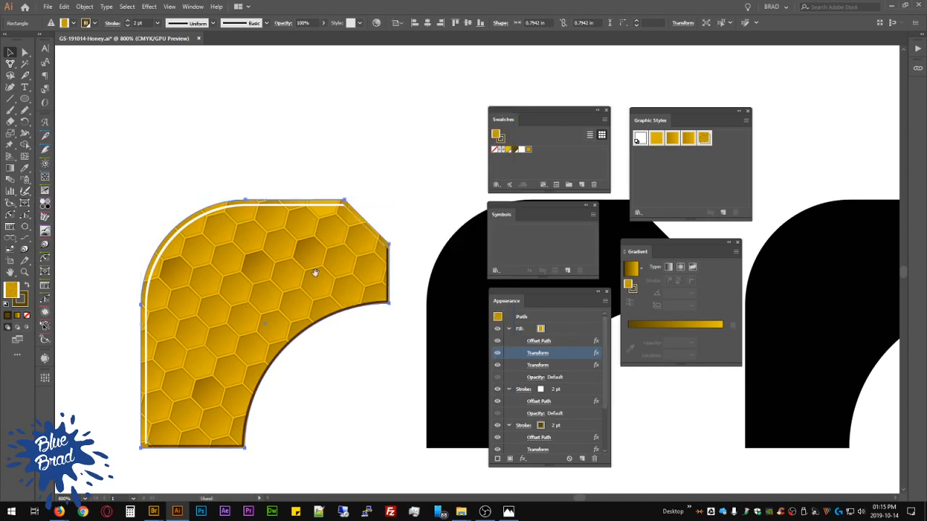
left_click_drag(308, 290, 355, 280)
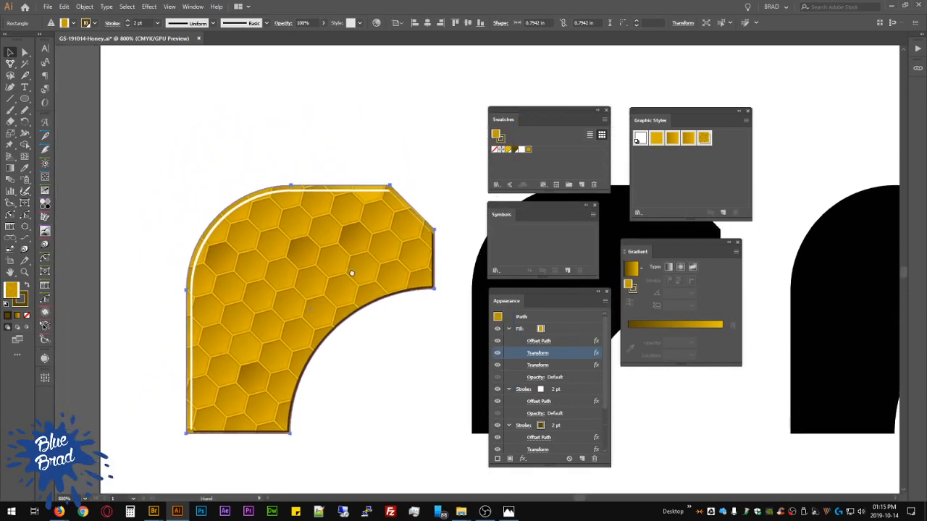
left_click(405, 352)
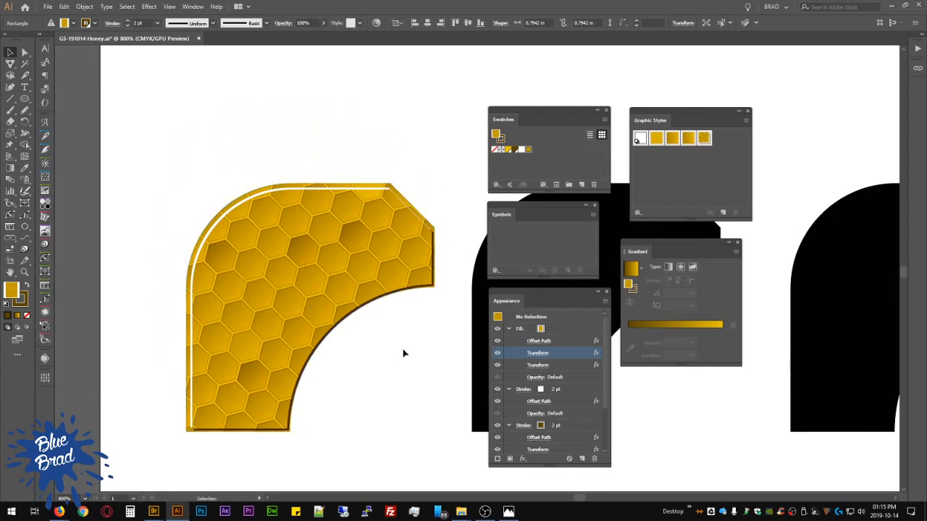
scroll(410, 303, "down", 2)
key("space")
left_click_drag(404, 338, 257, 312)
left_click(205, 265)
key("space")
left_click_drag(227, 223, 333, 305)
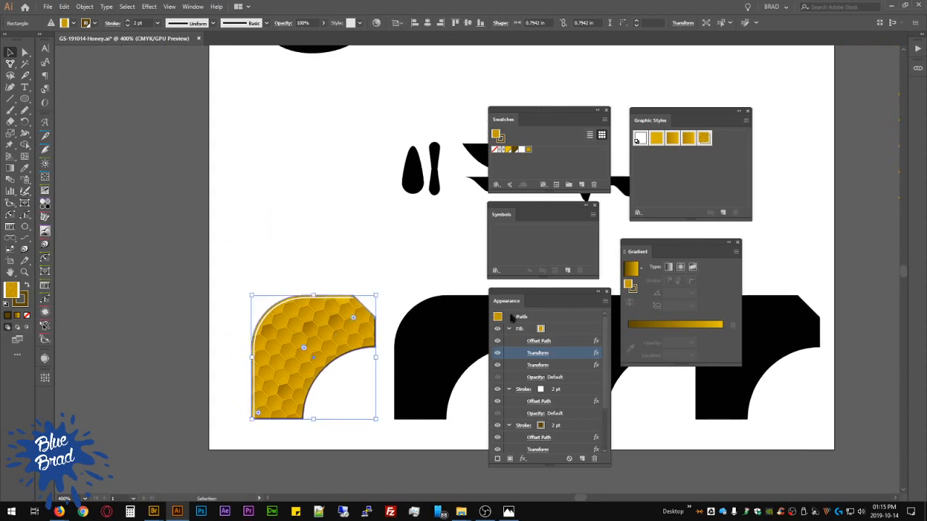
left_click(604, 302)
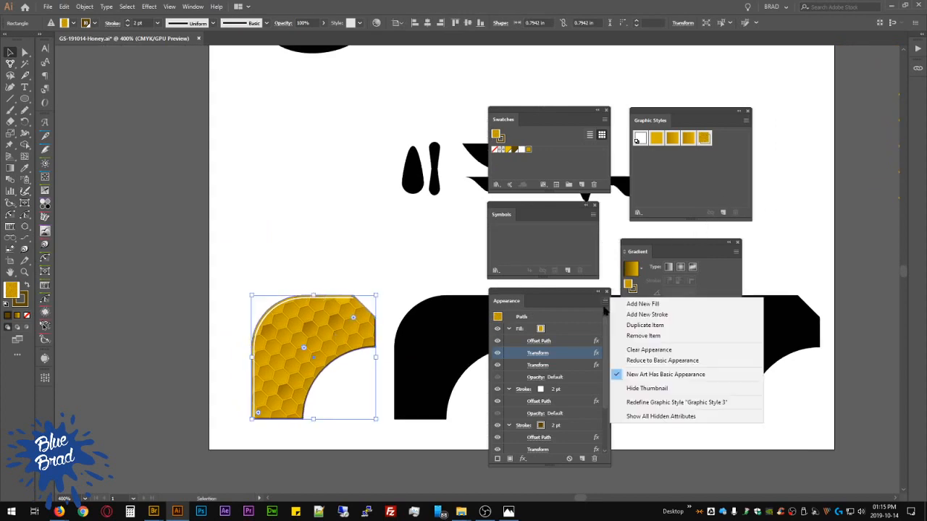
left_click(676, 401)
Step: Apply Graphic Style 3 to the black Bluebrad Honey lettering group
left_click(347, 243)
scroll(353, 235, "right", 1)
left_click_drag(353, 235, 262, 410)
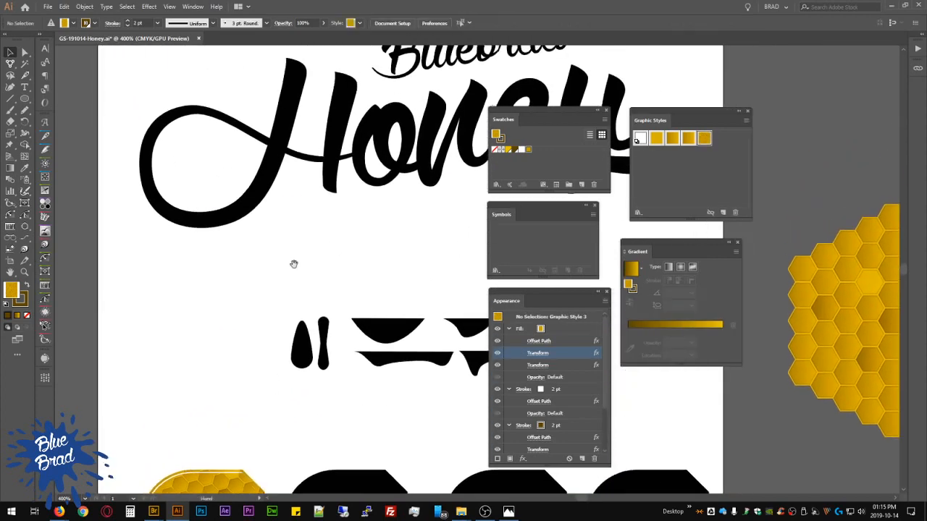
left_click_drag(294, 265, 217, 350)
left_click(364, 225)
left_click(705, 138)
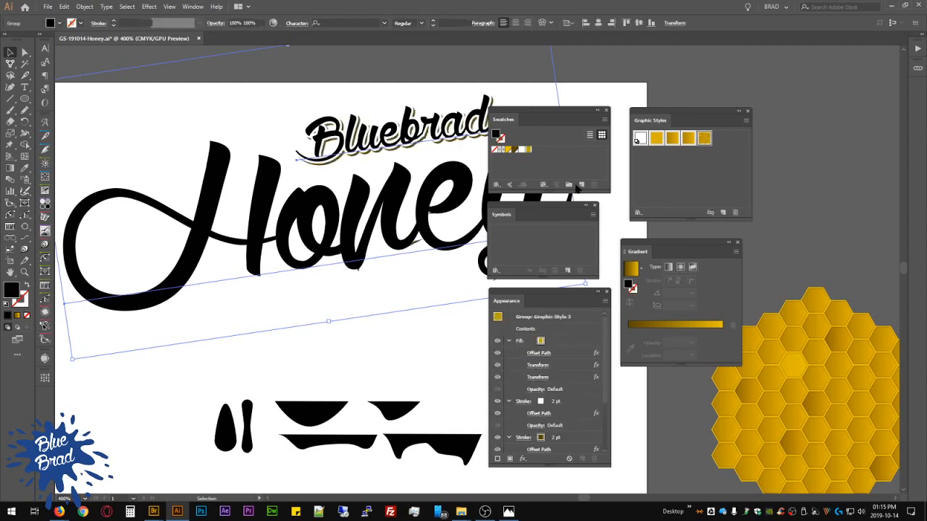
Step: Move Contents beneath all the strokes and fills in the lettering group's appearance and deselect the group
left_click(352, 222)
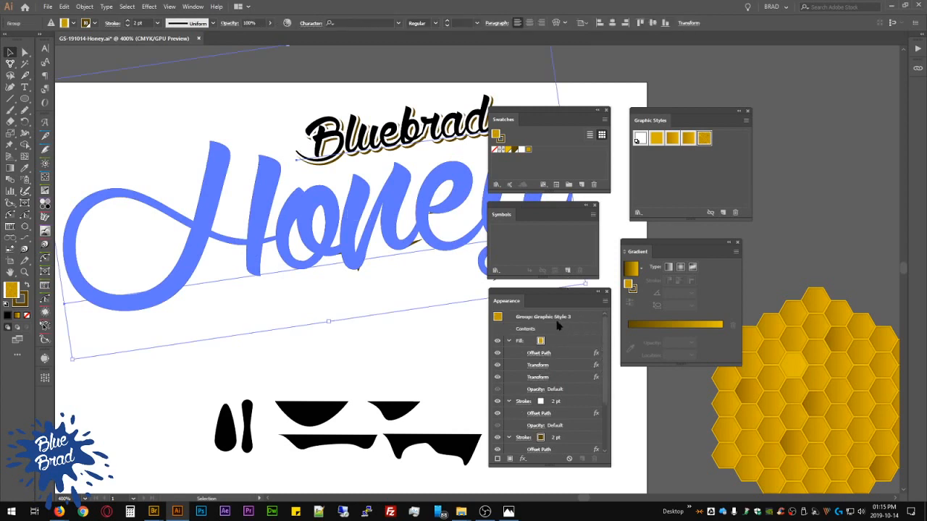
left_click(528, 329)
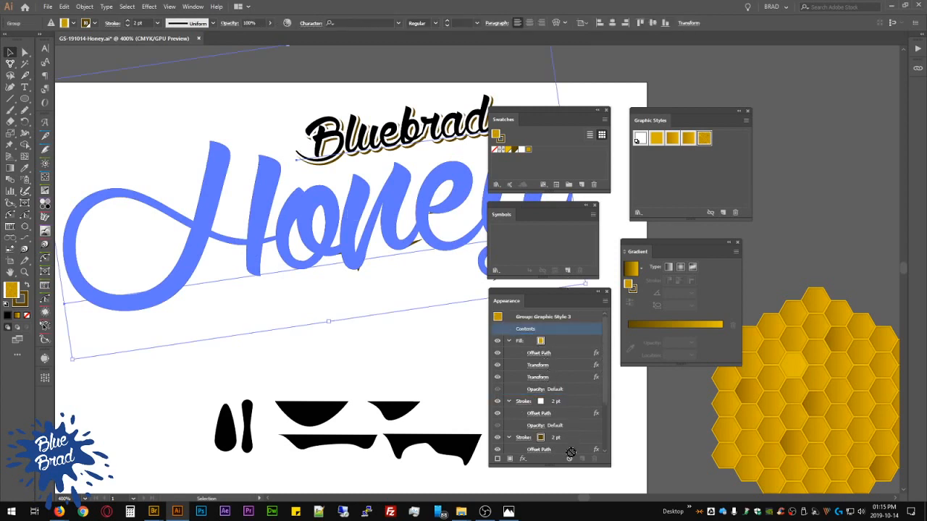
scroll(567, 457, "down", 2)
scroll(564, 453, "down", 3)
scroll(564, 452, "down", 1)
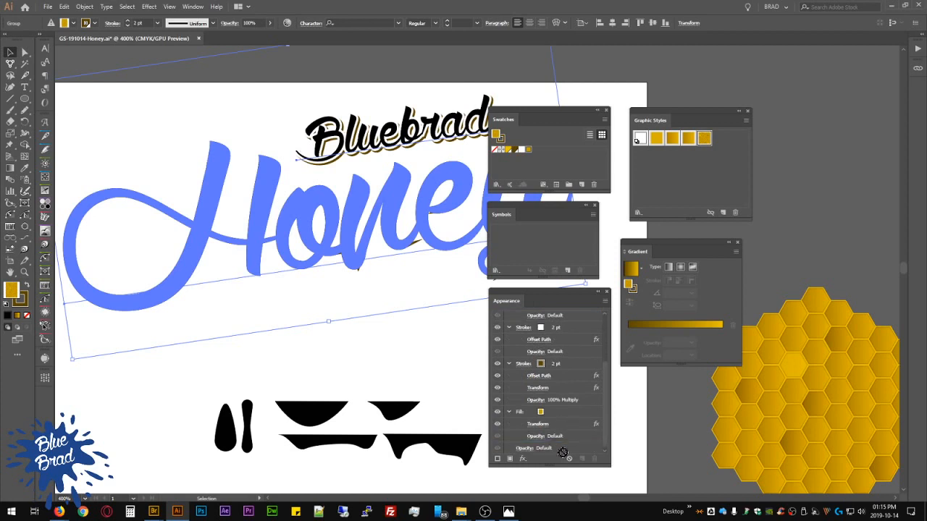
left_click_drag(563, 450, 556, 442)
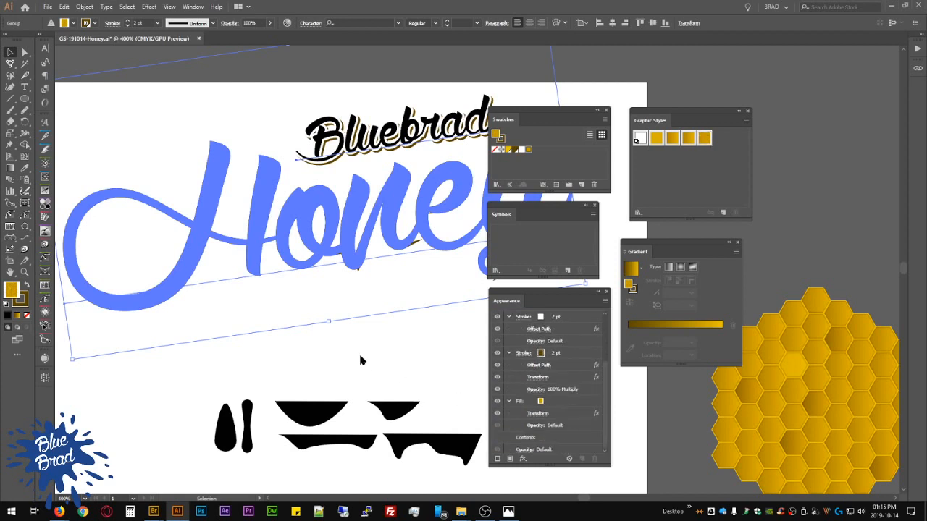
left_click(408, 354)
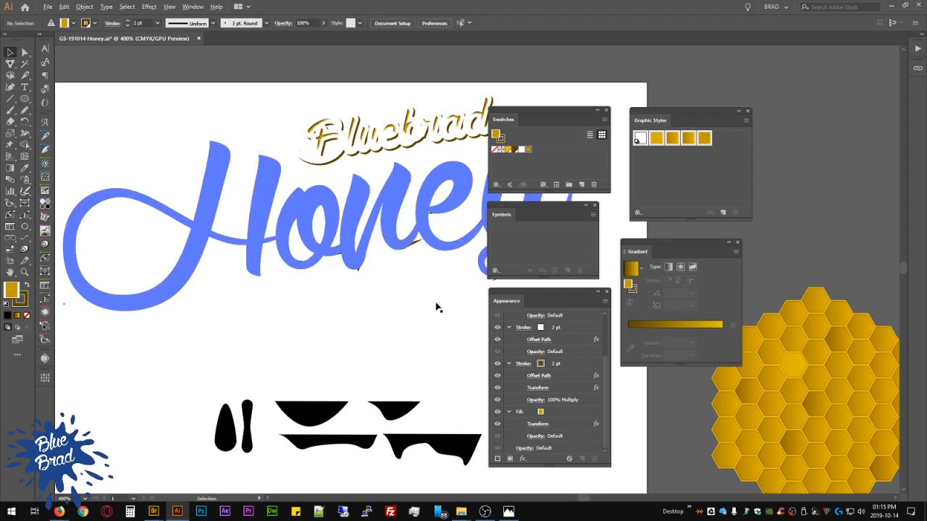
Step: Examine how the honeycomb style looks on the Bluebrad Honey lettering and compare it with the honeycomb-filled corner shape
scroll(435, 307, "down", 1)
key("space")
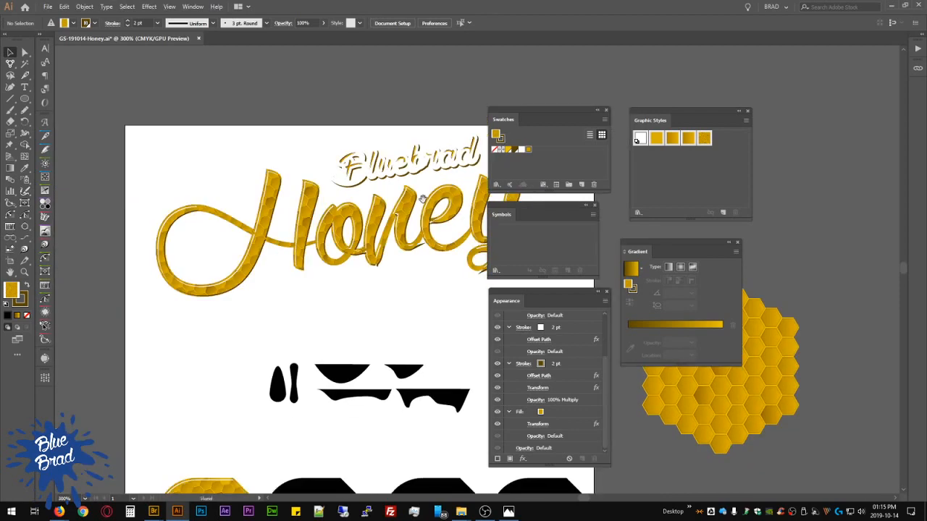
left_click_drag(424, 218, 297, 169)
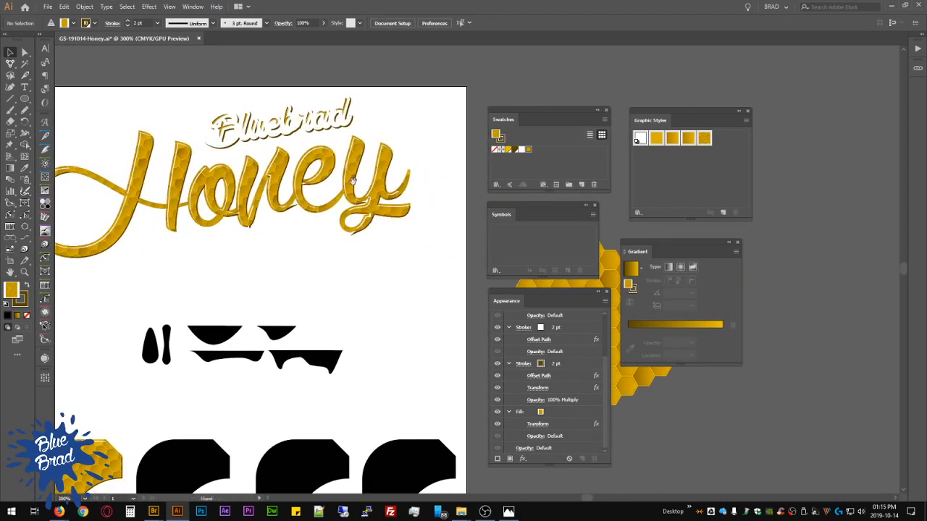
left_click_drag(353, 181, 399, 182)
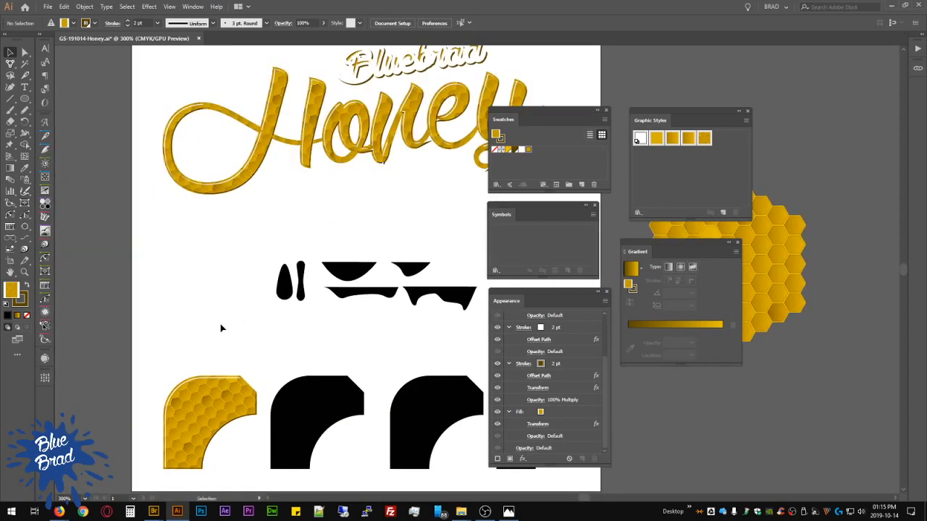
scroll(207, 386, "up", 2)
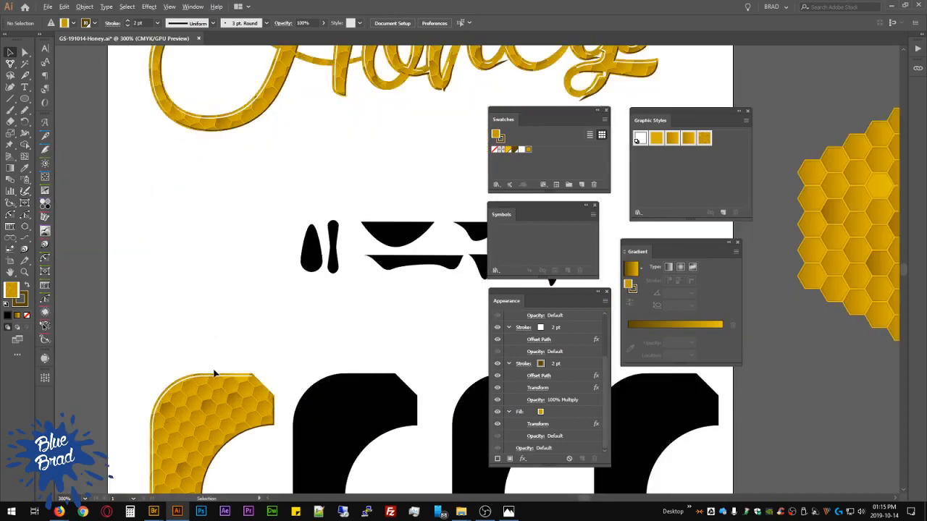
left_click_drag(253, 284, 270, 410)
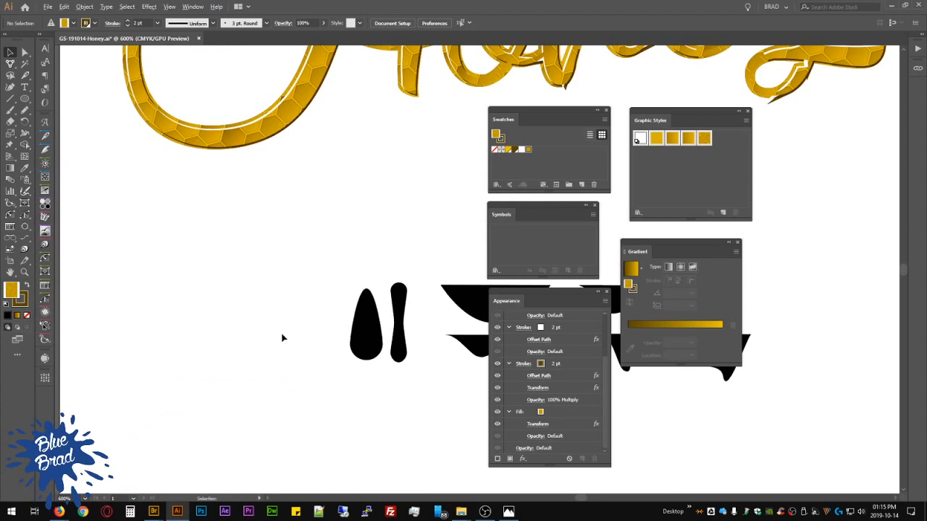
scroll(282, 337, "down", 1)
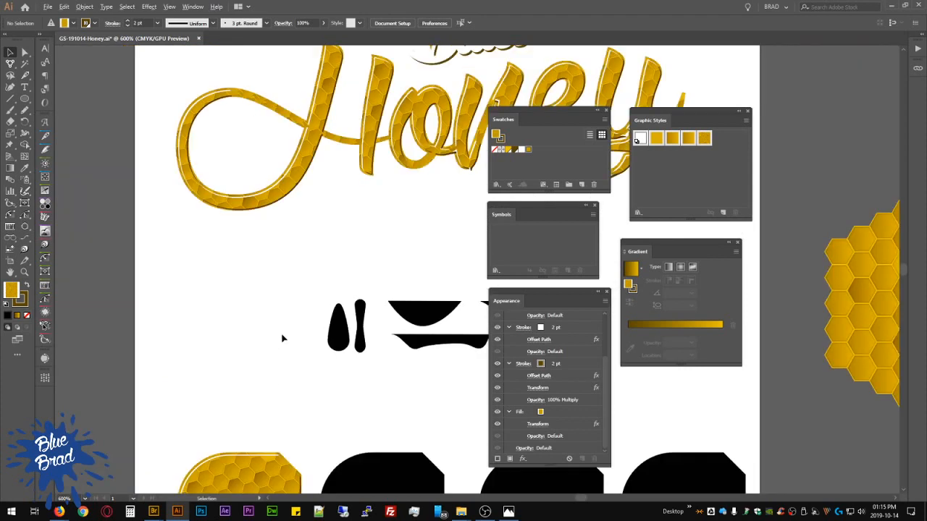
scroll(283, 339, "down", 3)
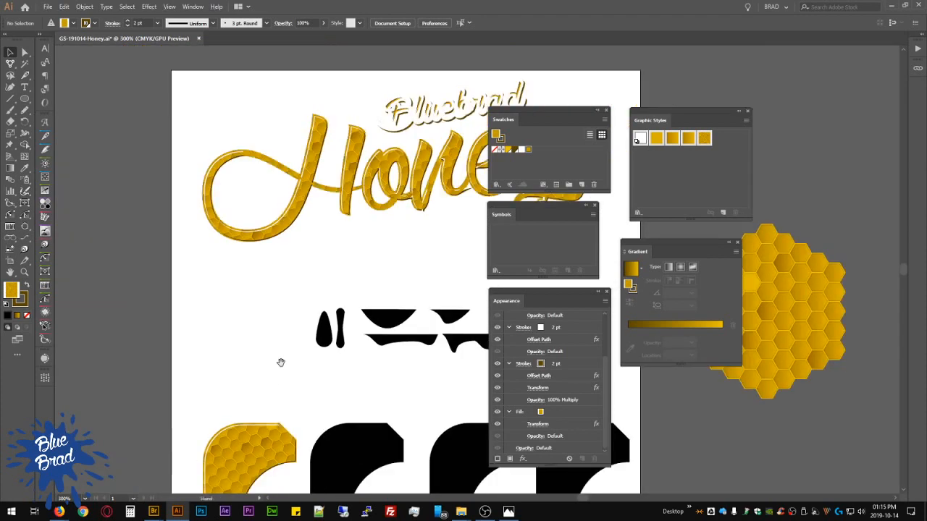
left_click_drag(244, 327, 259, 189)
left_click_drag(258, 194, 298, 290)
Step: Duplicate the honeycomb-filled corner shape into the space below the Honey lettering, round the copy's lower-left corner, and deselect it
left_click(244, 366)
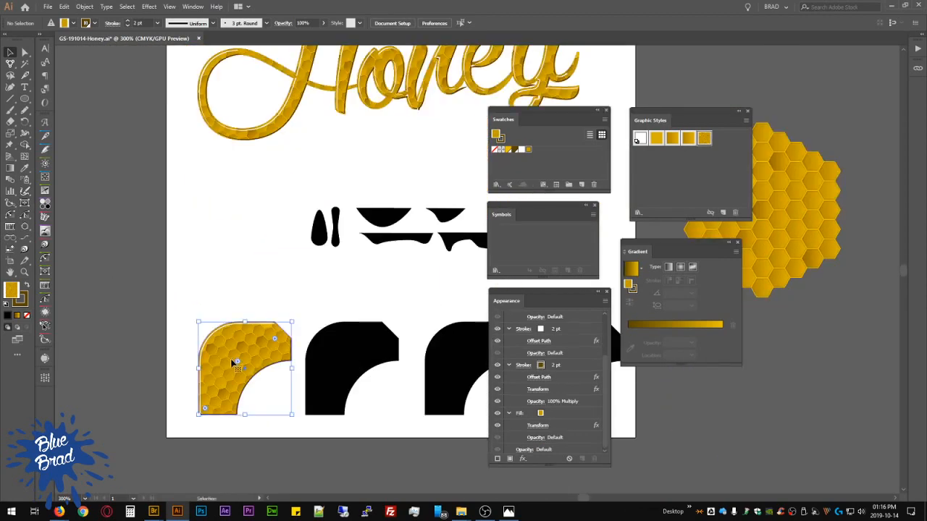
left_click_drag(231, 362, 239, 156)
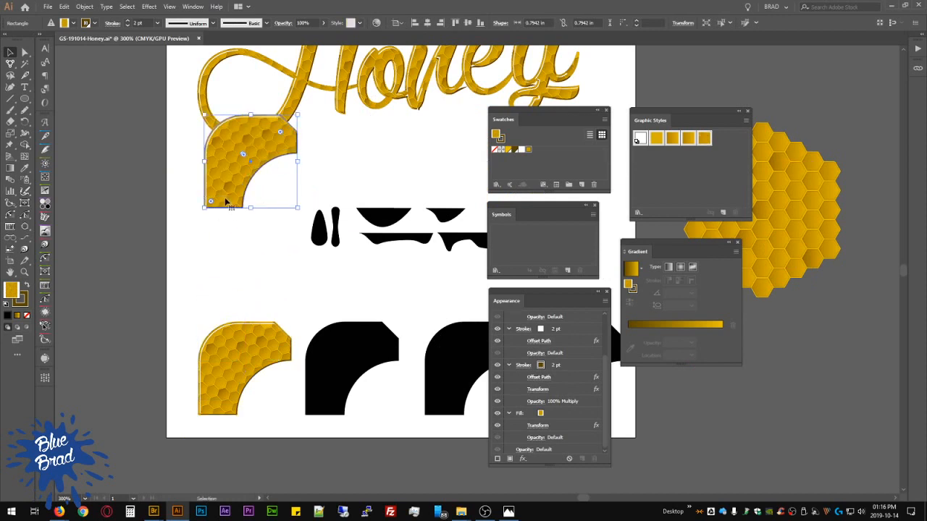
left_click_drag(211, 202, 194, 183)
left_click(265, 242)
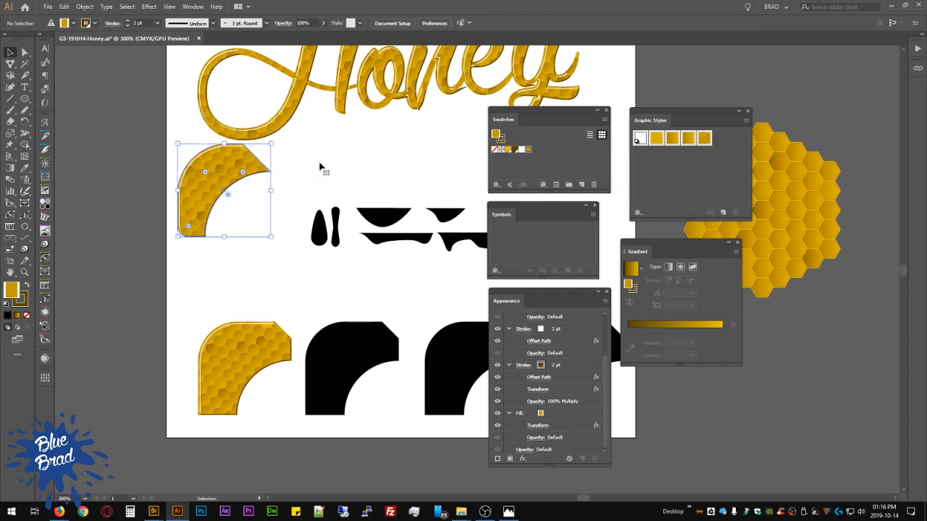
left_click(313, 172)
left_click_drag(294, 171, 286, 232)
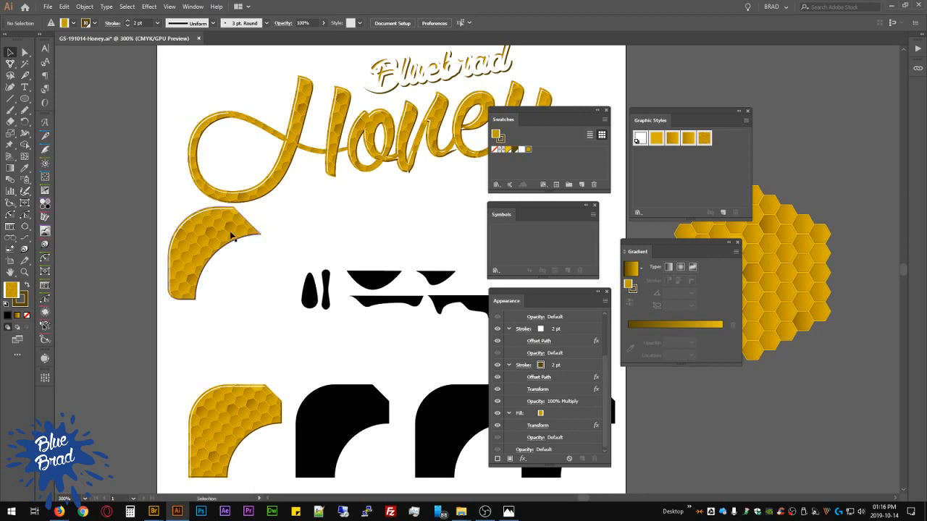
Step: Apply a Round Corners effect with a 2 pt radius to the whole appearance of the duplicated corner shape
left_click(208, 243)
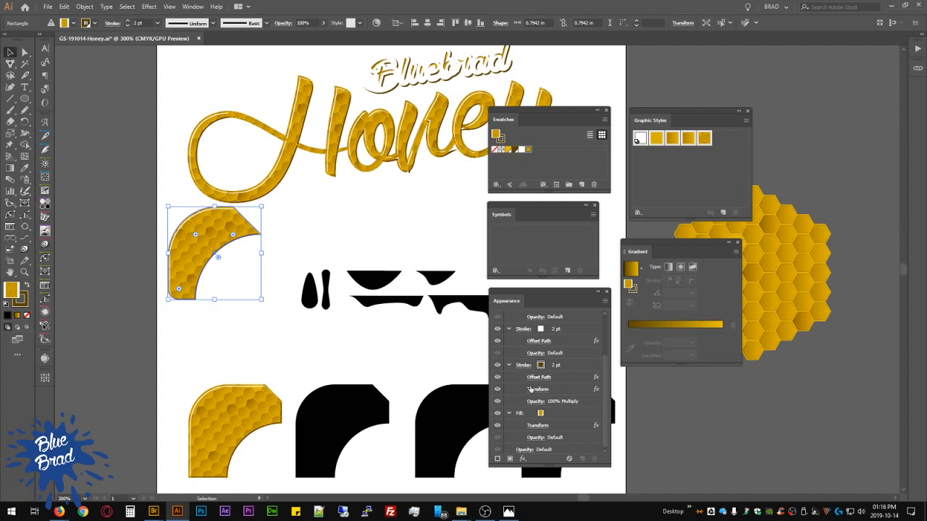
scroll(583, 405, "down", 1)
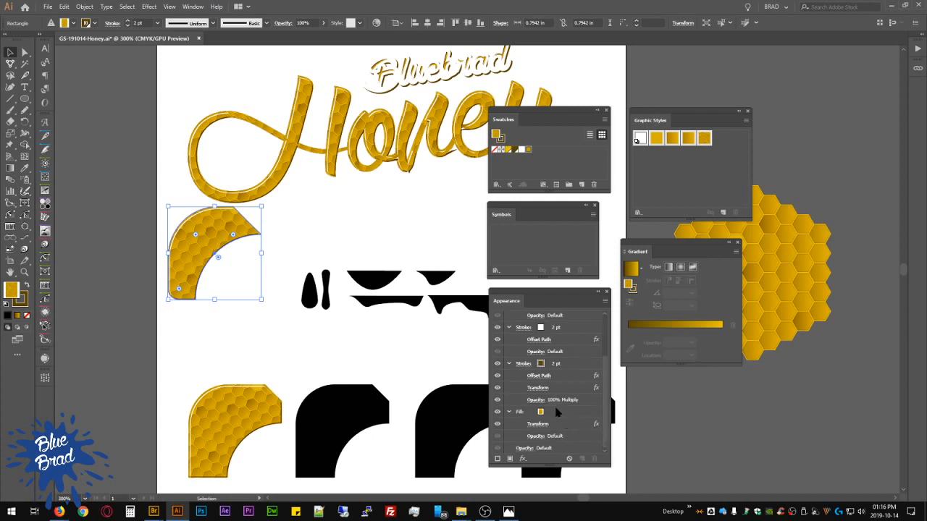
left_click(572, 413)
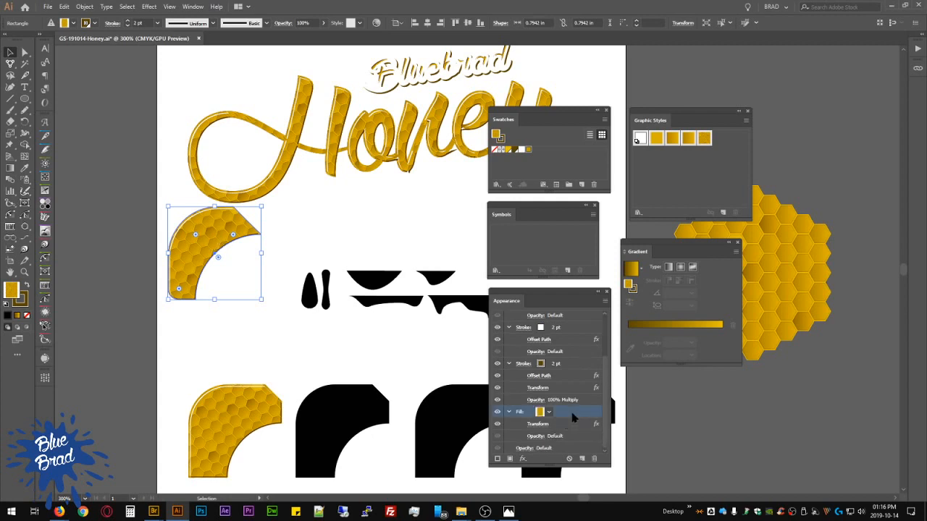
left_click(541, 449)
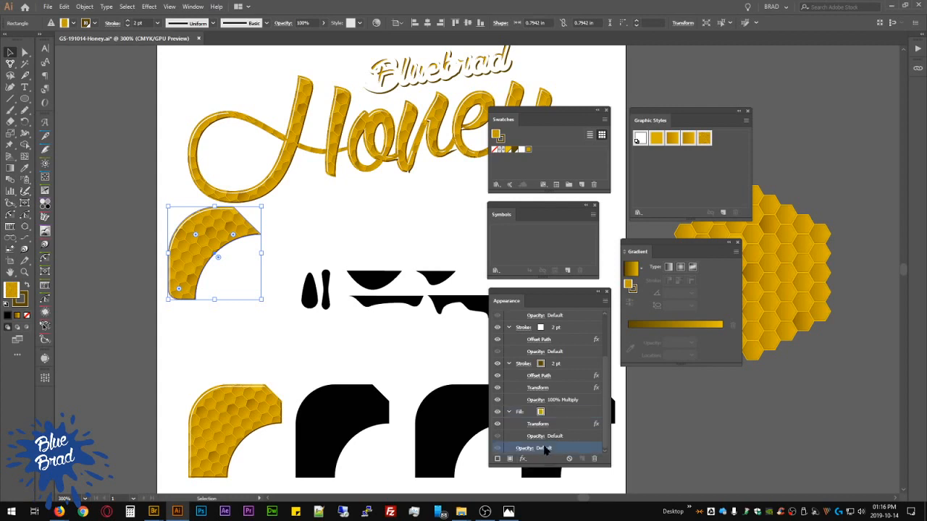
left_click(523, 460)
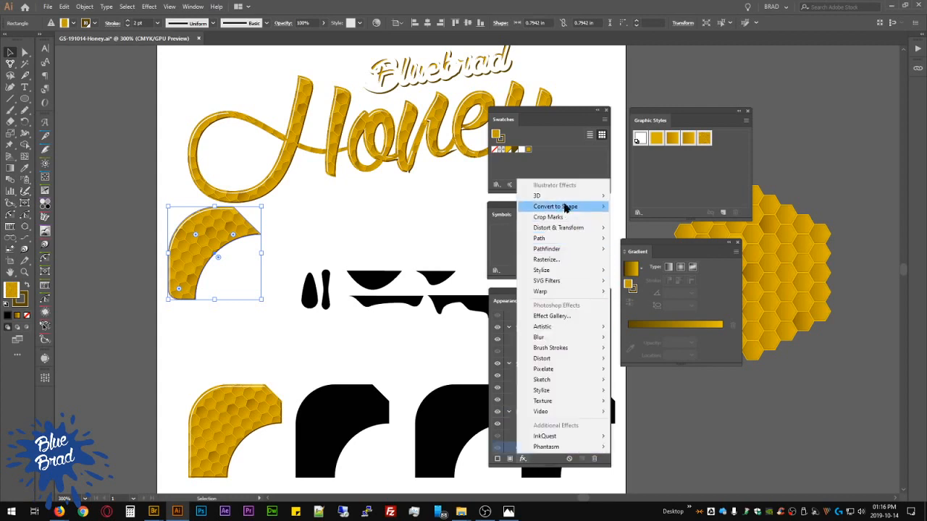
mouse_move(569, 239)
mouse_move(581, 271)
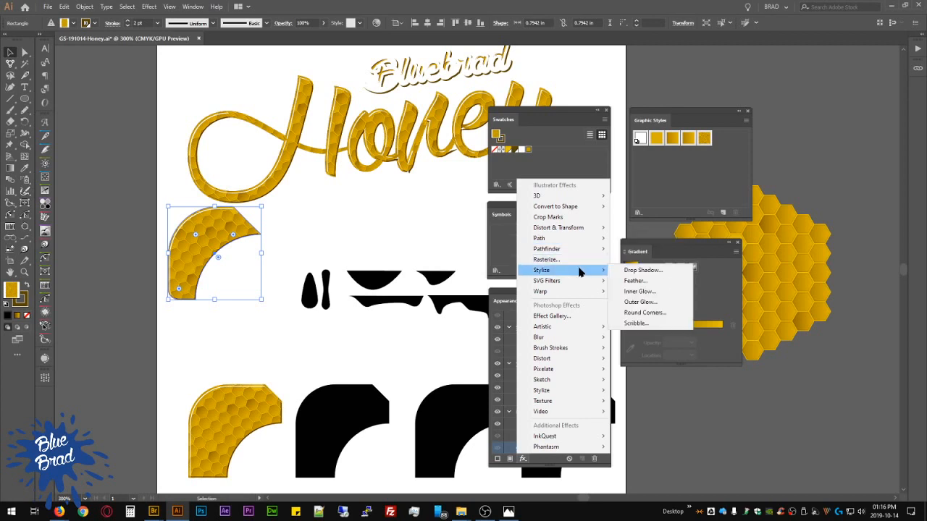
left_click(643, 313)
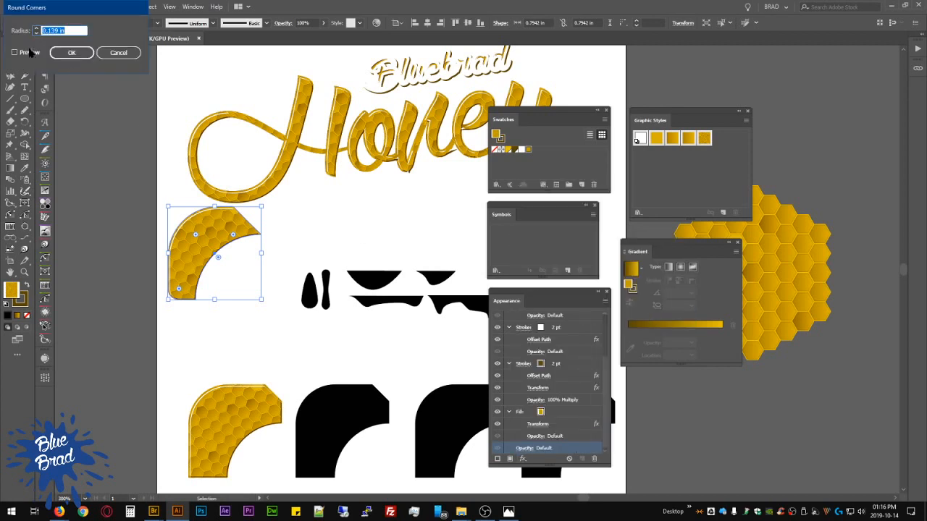
type("2pt")
key("Tab")
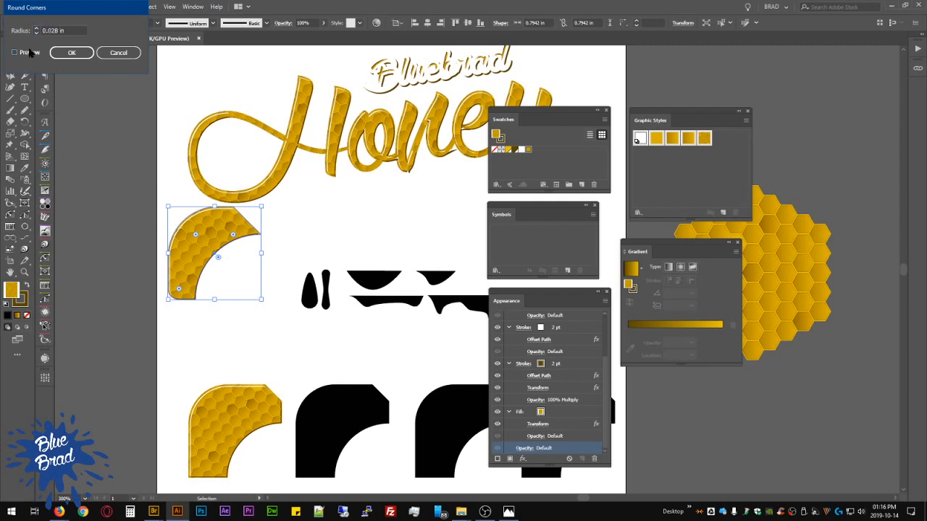
left_click(28, 53)
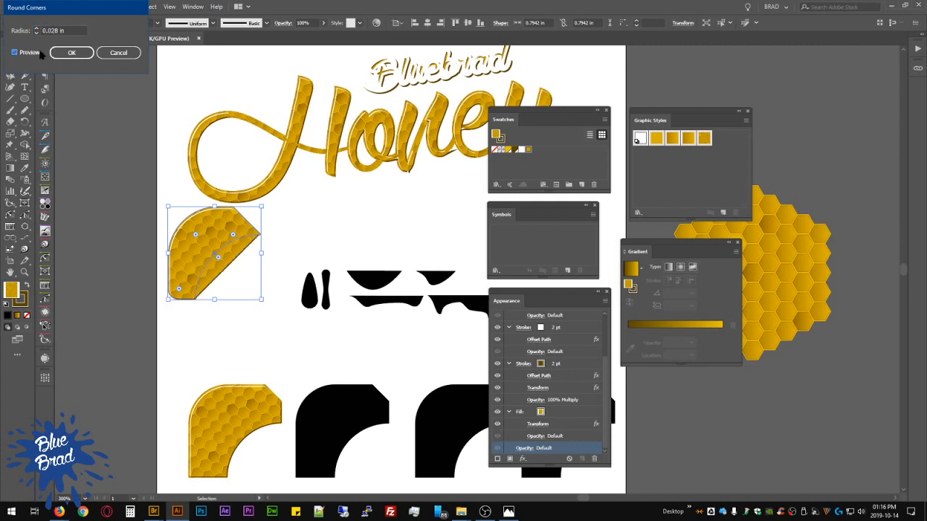
left_click(72, 52)
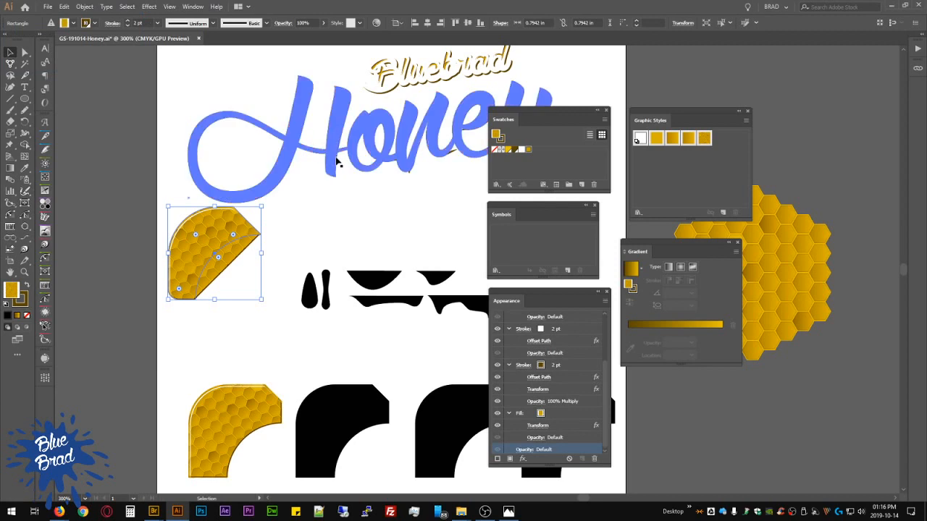
Step: Redefine "Graphic Style 3" with the duplicated shape's rounded-corner appearance and deselect the shape
left_click(606, 301)
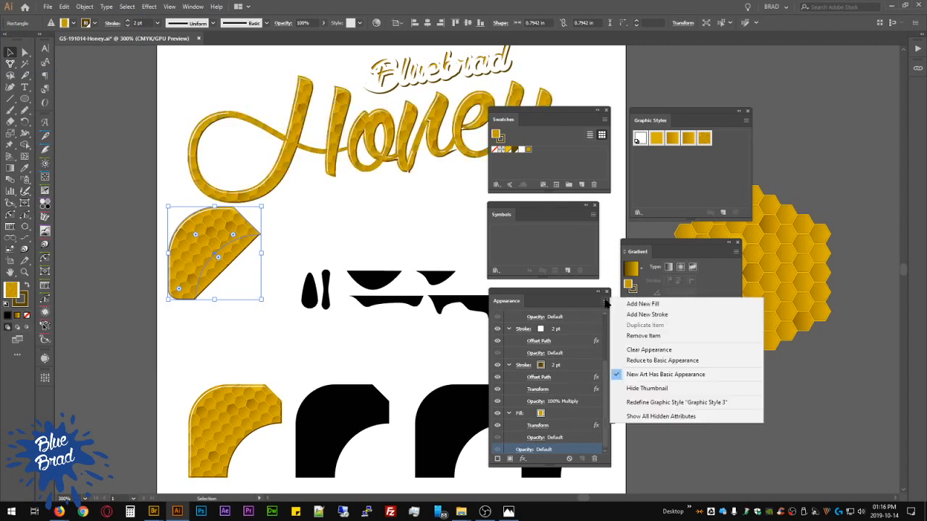
left_click(668, 402)
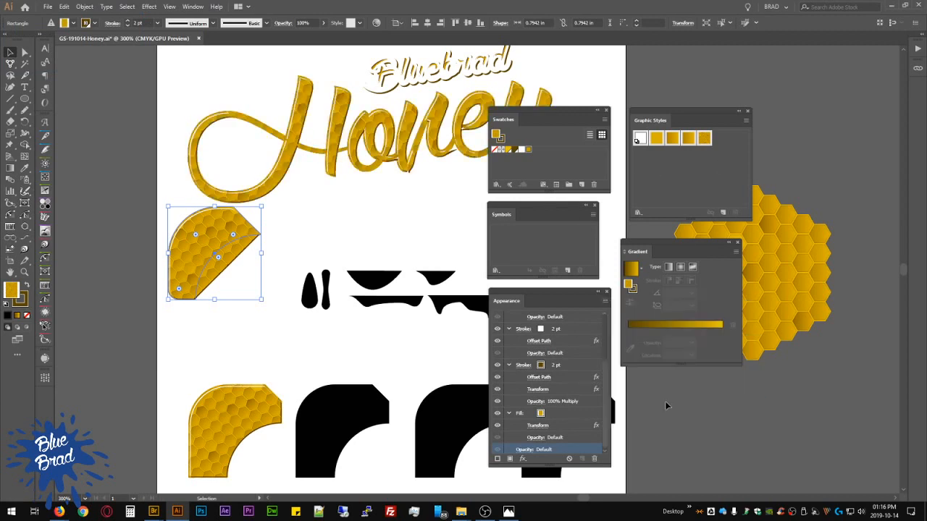
left_click(289, 346)
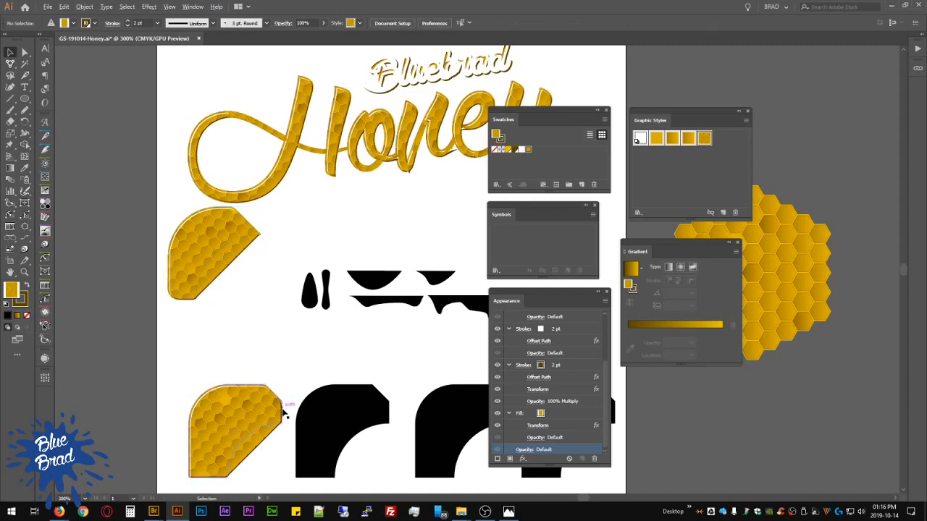
Step: Give the duplicated corner shape's white stroke and dark Multiply stroke round caps and round corner joins, and deselect the shape
scroll(285, 412, "up", 1)
left_click_drag(294, 420, 325, 265)
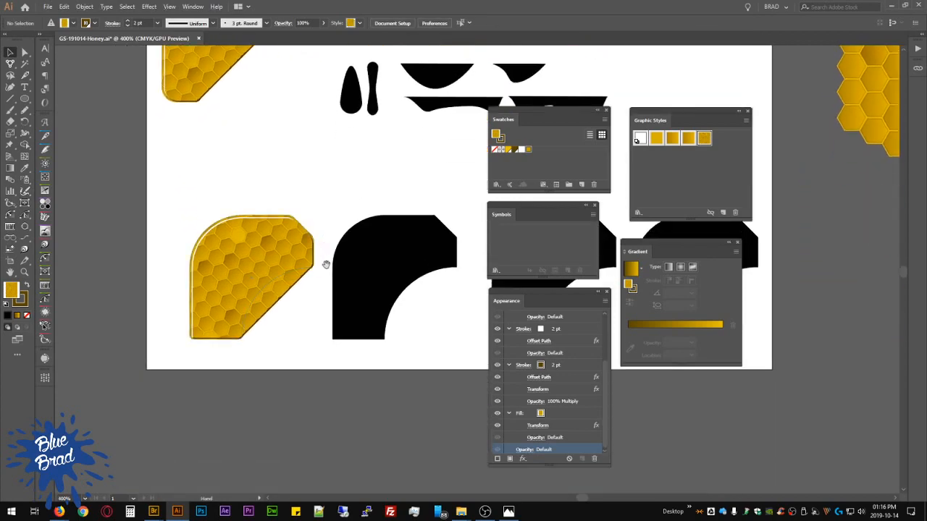
scroll(255, 323, "up", 3)
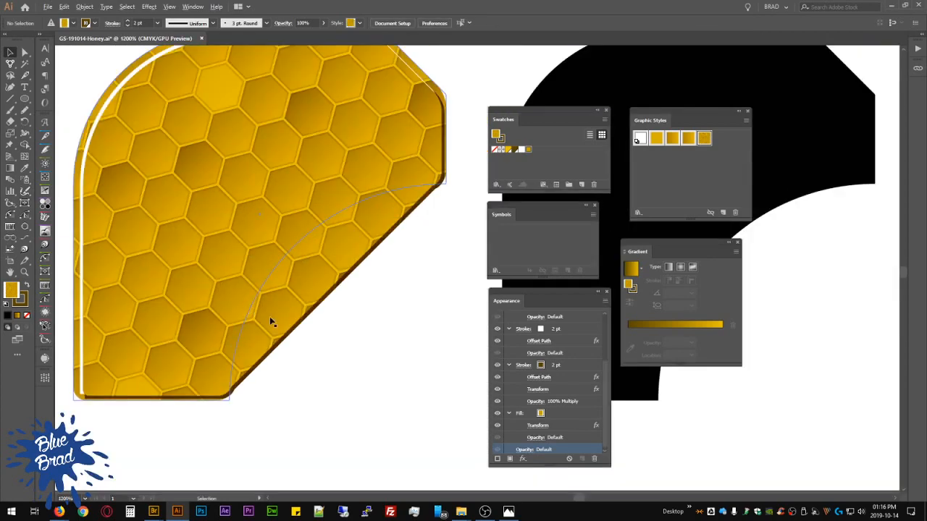
left_click_drag(375, 352, 396, 350)
left_click(259, 217)
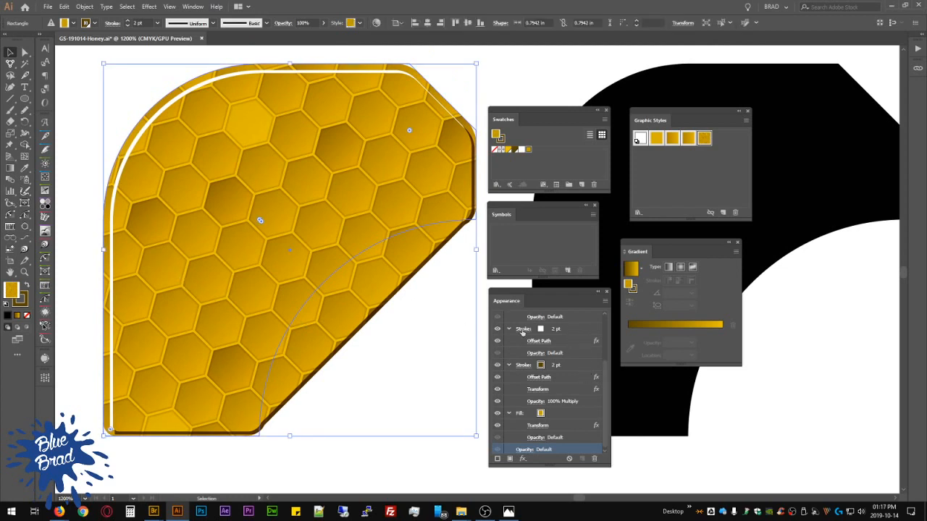
left_click(523, 330)
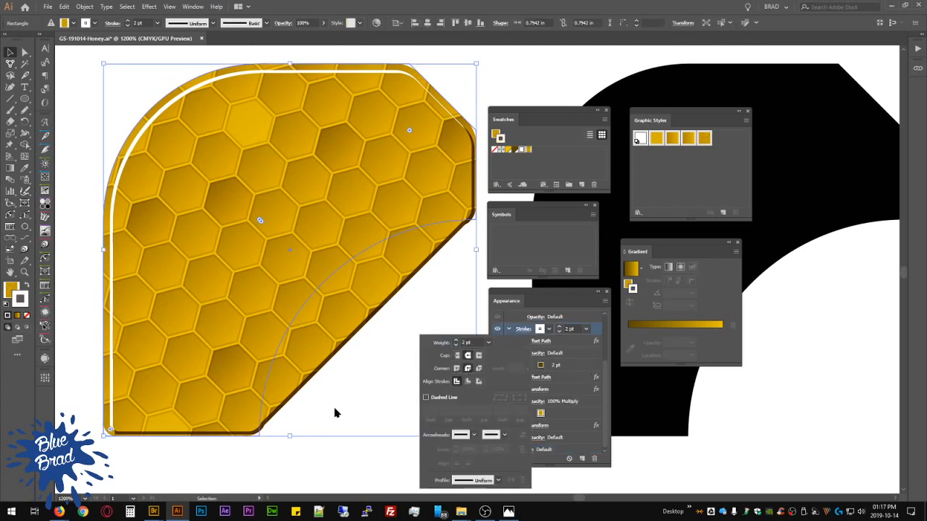
left_click(557, 367)
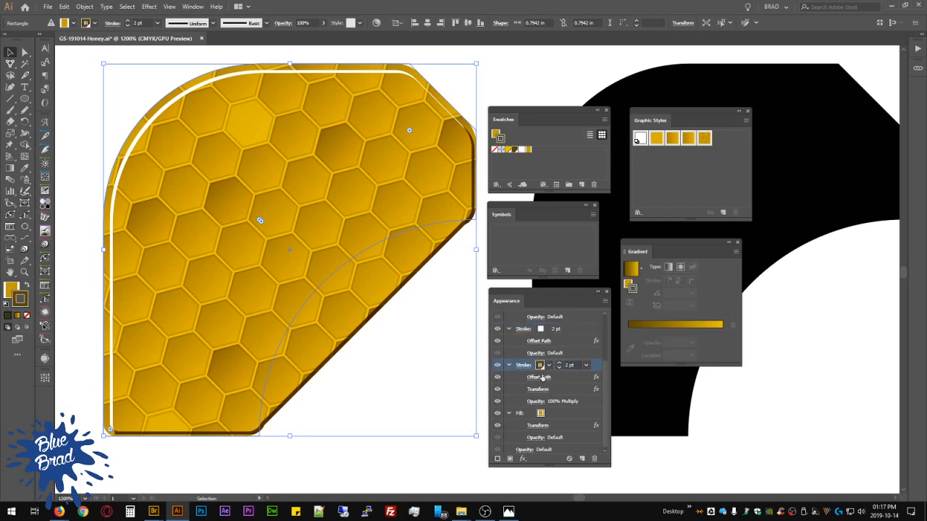
left_click(521, 366)
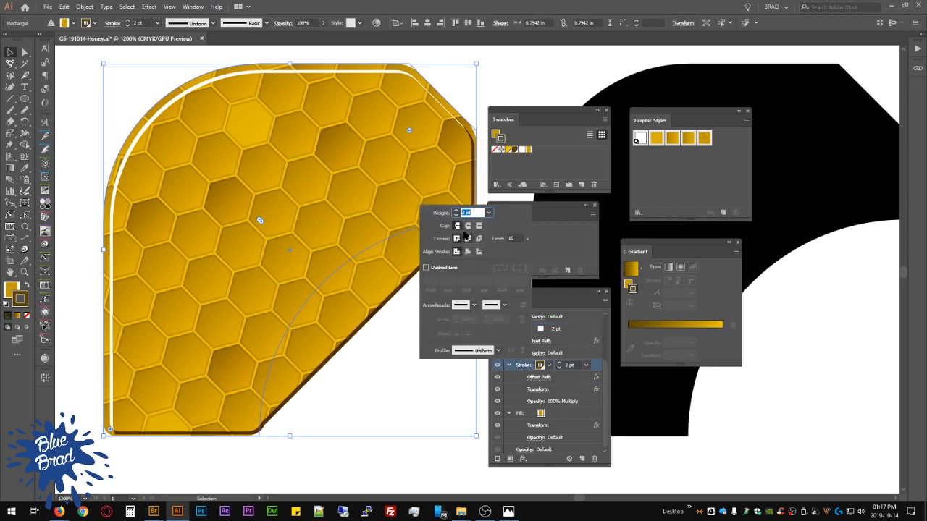
left_click(447, 414)
left_click(606, 410)
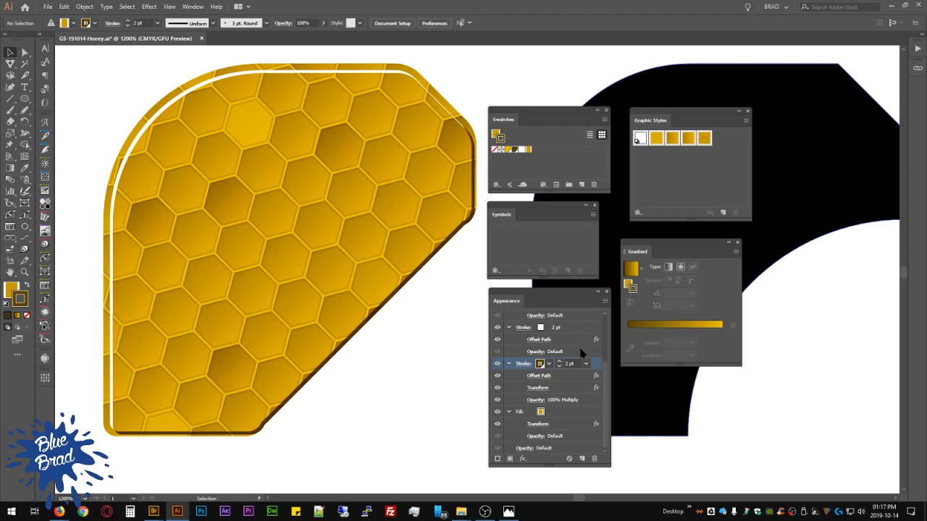
Step: Update "Graphic Style 3" from the duplicated corner shape's revised stroke settings and deselect the shape
scroll(550, 377, "up", 3)
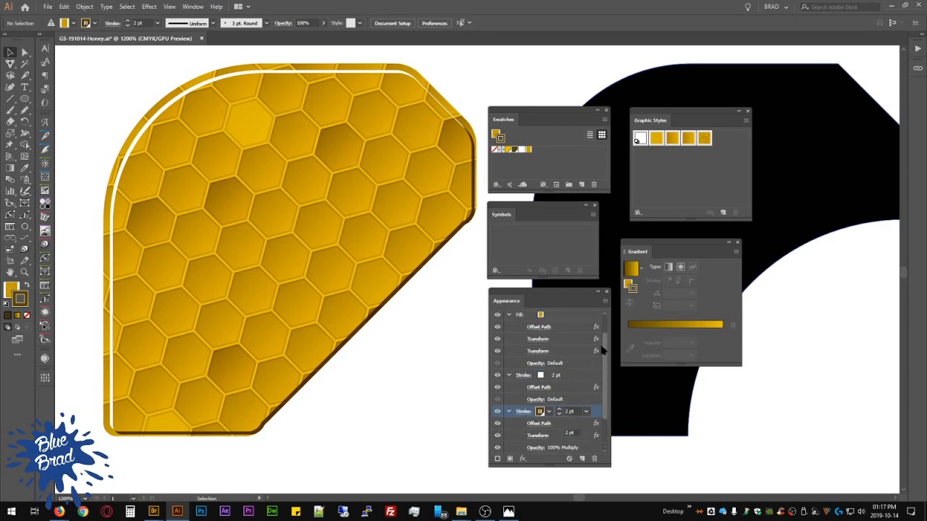
left_click(565, 341)
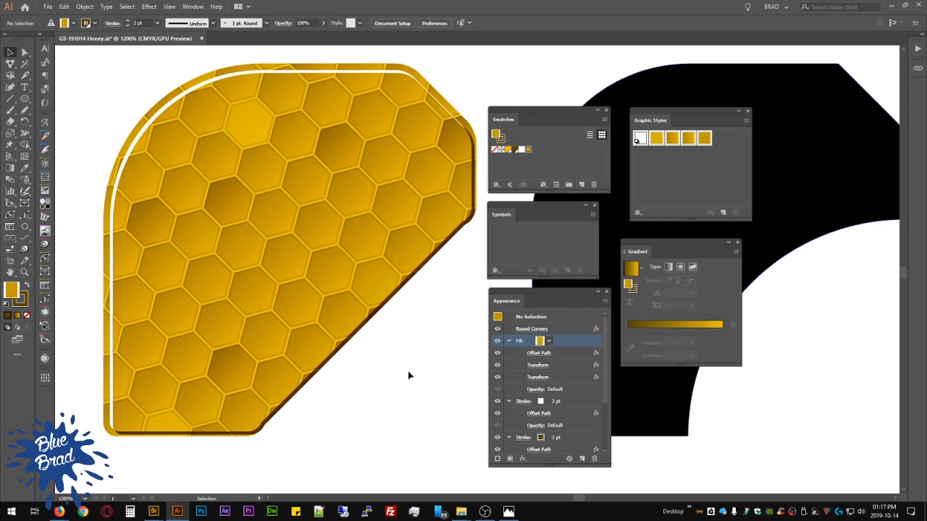
scroll(408, 371, "down", 1, "alt")
scroll(422, 362, "down", 1, "alt")
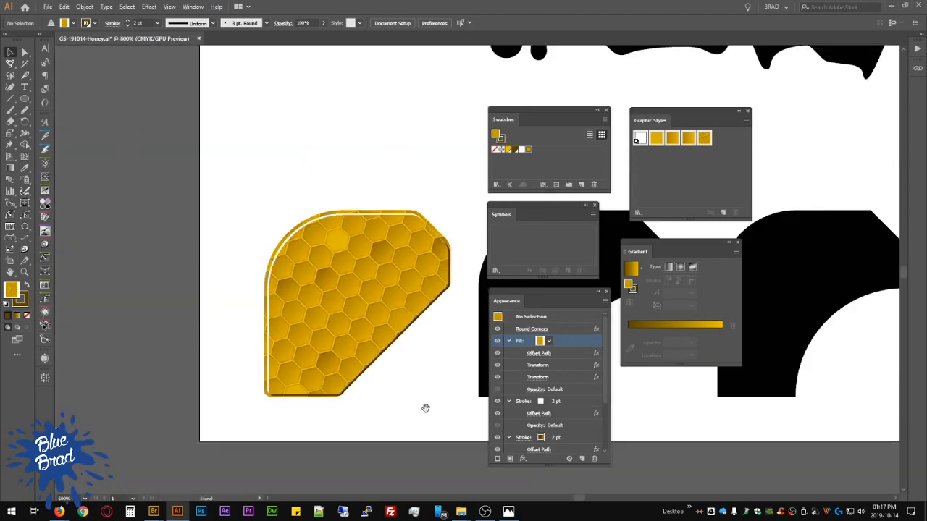
left_click_drag(424, 408, 325, 414)
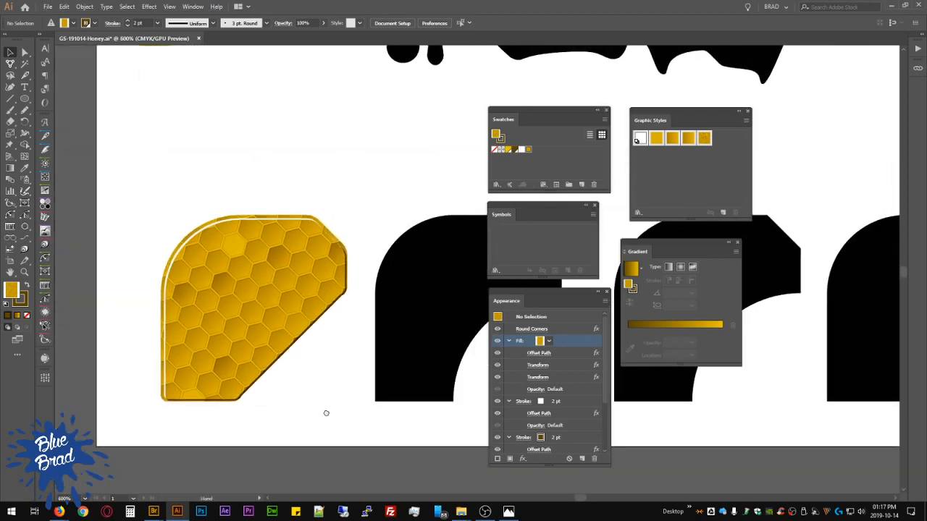
left_click(321, 284)
left_click(607, 301)
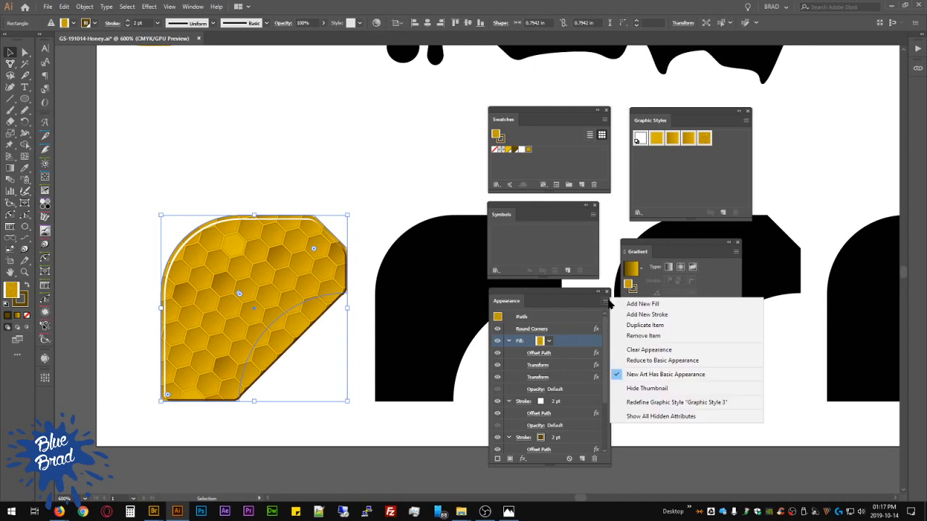
left_click(689, 411)
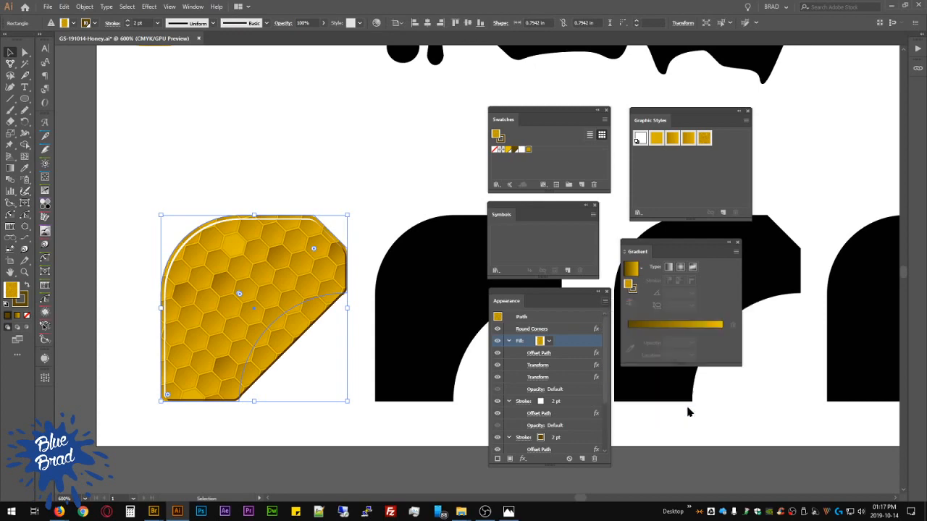
left_click(337, 185)
Step: Apply "Graphic Style 3" to the Bluebrad Honey lettering group and deselect it
left_click_drag(367, 173, 248, 406)
left_click_drag(398, 77, 343, 242)
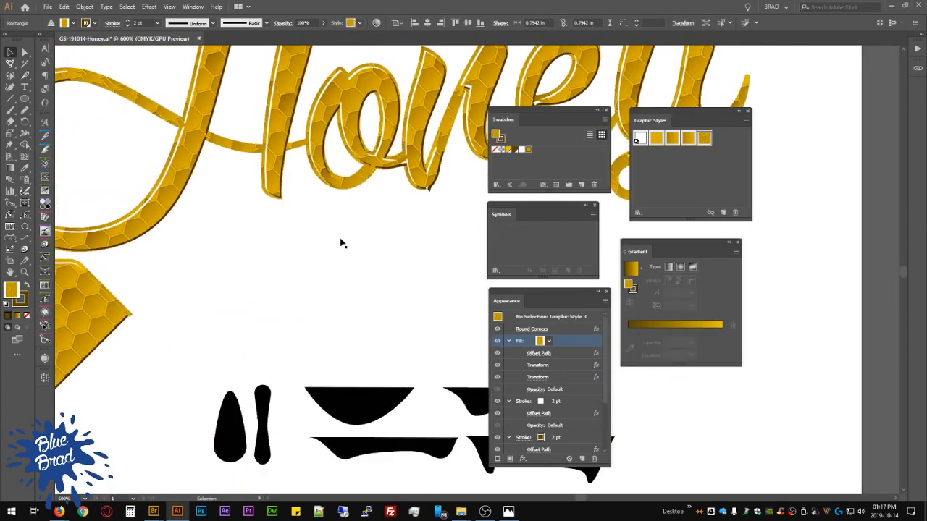
scroll(353, 231, "down", 1)
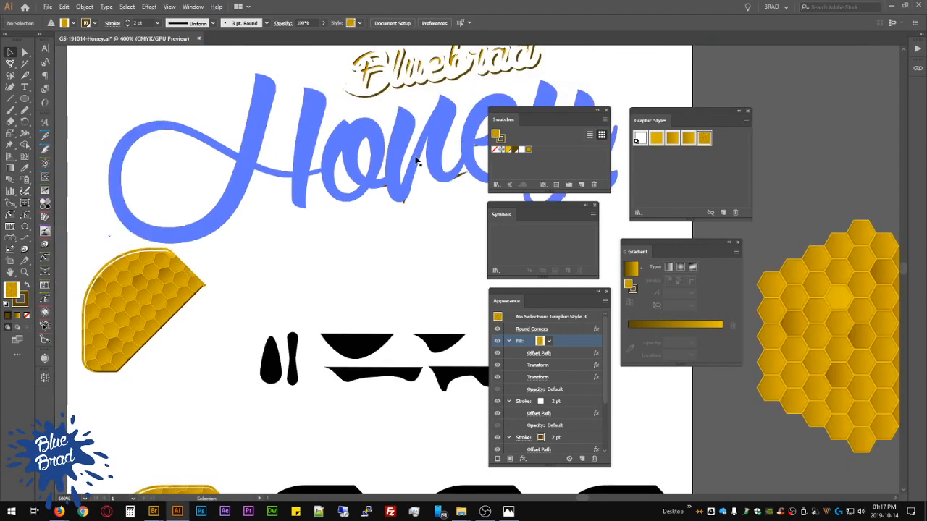
left_click(414, 128)
left_click(704, 140)
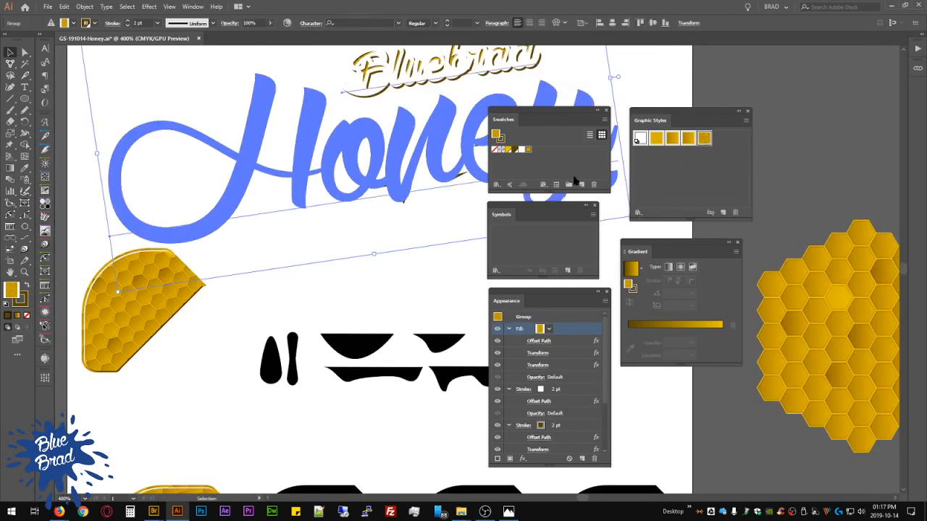
left_click(430, 280)
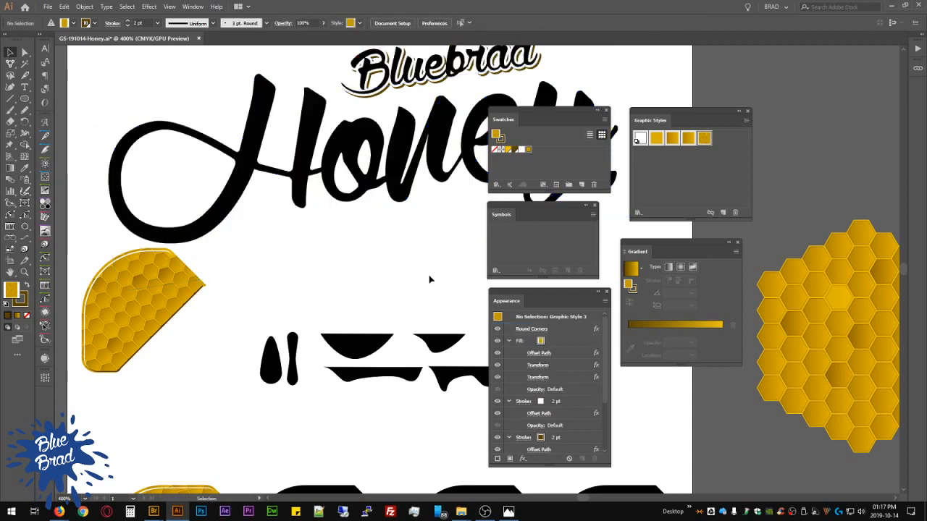
Step: Check the restyled Bluebrad Honey lettering and save the document
key("space")
left_click_drag(426, 257, 327, 250)
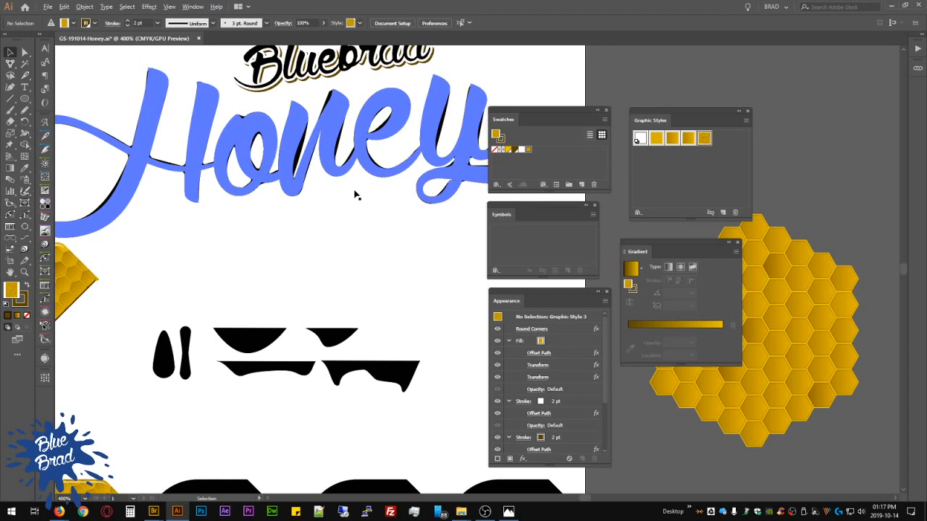
scroll(355, 195, "down", 1)
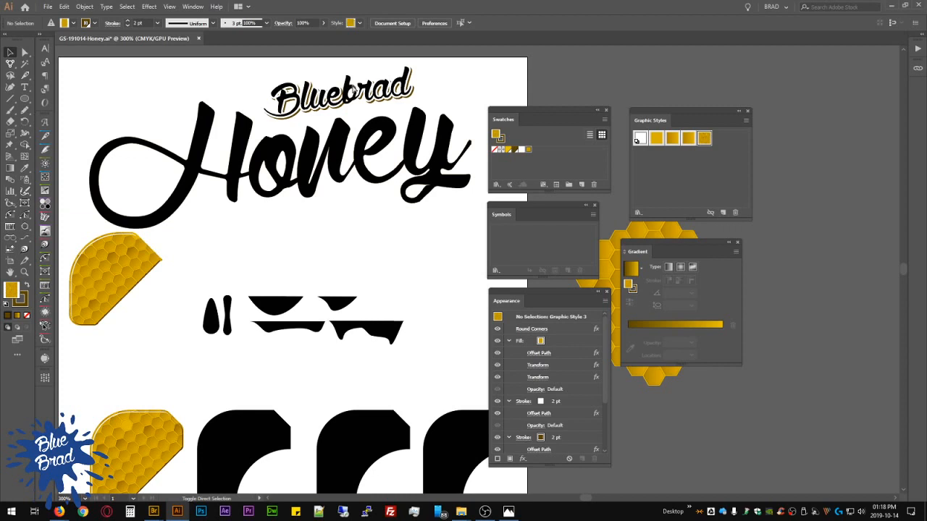
key("ctrl+s")
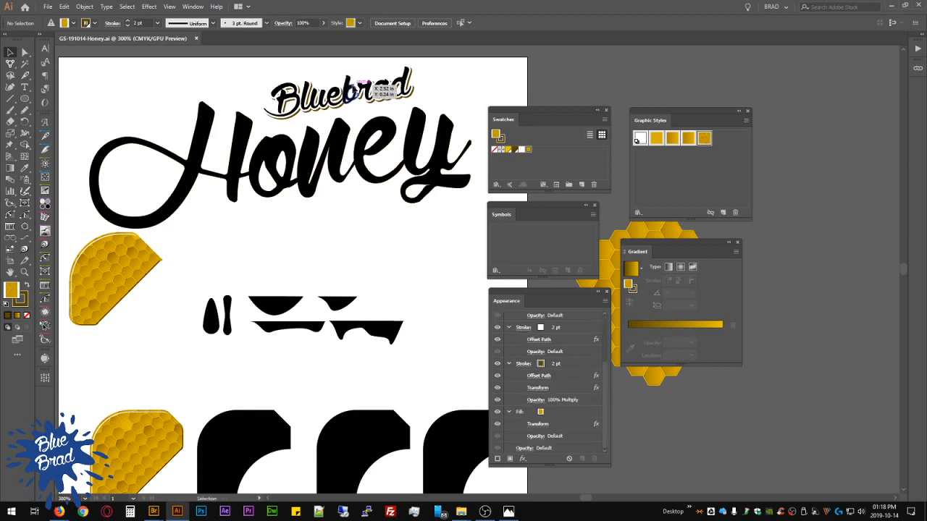
left_click(384, 150)
left_click(383, 280)
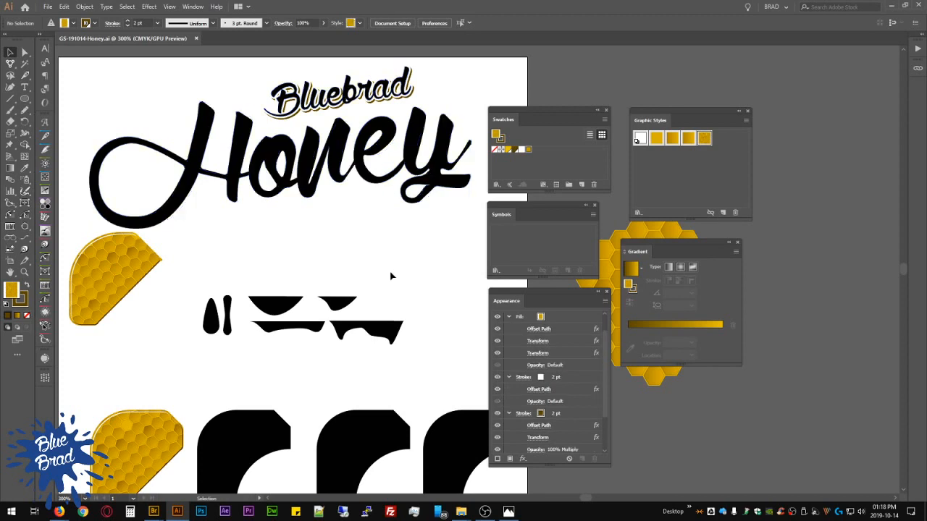
Step: Move the Round Corners effect from the overall appearance into the upper fill, below its two Transform effects
left_click_drag(408, 306, 470, 295)
scroll(577, 332, "up", 2)
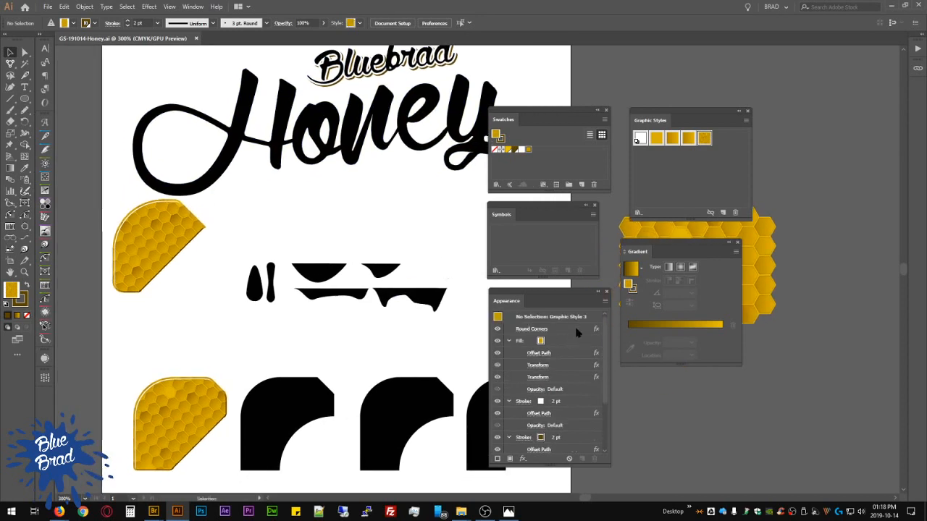
left_click(568, 331)
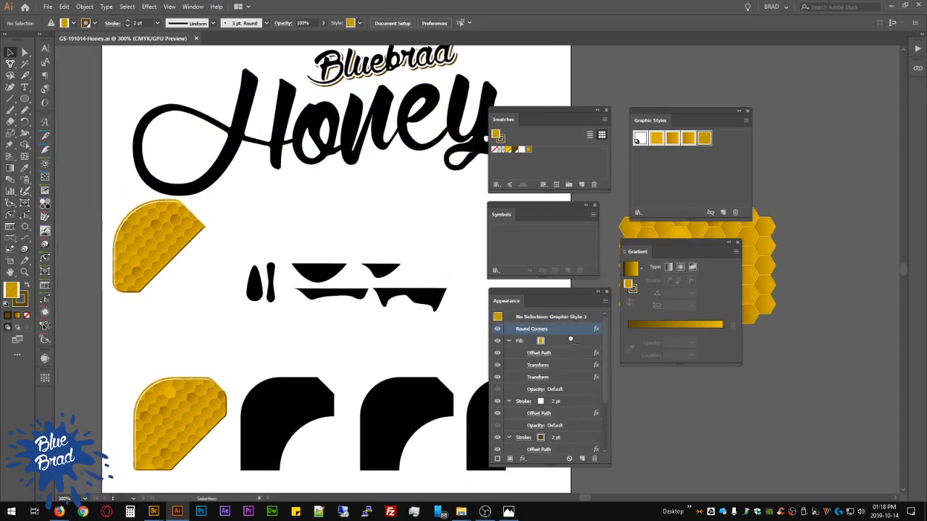
left_click_drag(570, 339, 576, 348)
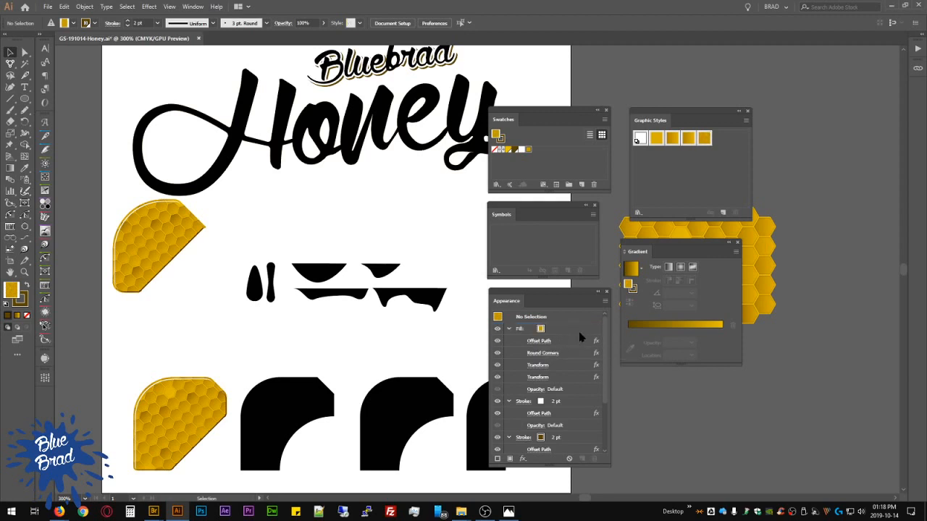
left_click(570, 354)
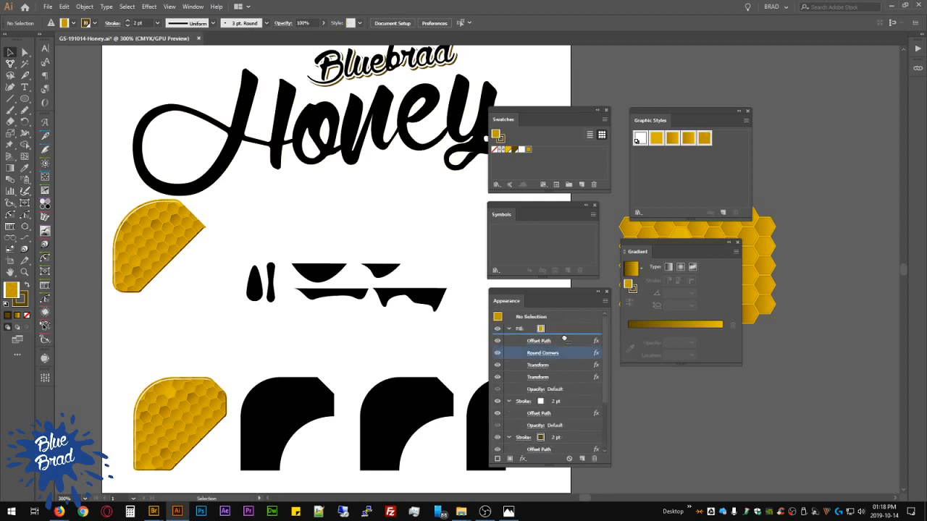
left_click_drag(569, 354, 564, 389)
Step: Copy the Round Corners effect into the white stroke, the dark stroke and the lower fill, and redefine "Graphic Style 3" with this appearance
scroll(576, 365, "down", 2)
left_click_drag(570, 338, 566, 389)
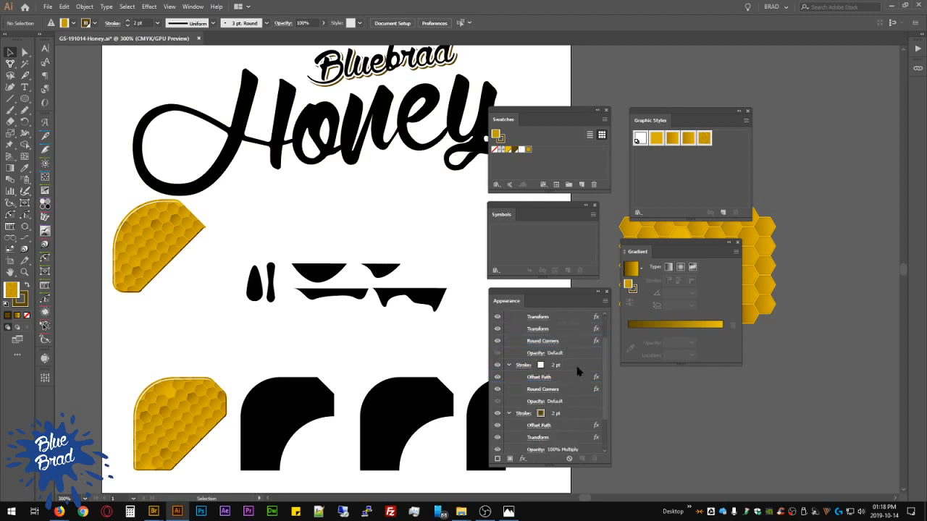
scroll(578, 371, "down", 2)
left_click_drag(569, 354, 565, 439)
scroll(568, 411, "down", 2)
scroll(566, 397, "down", 1)
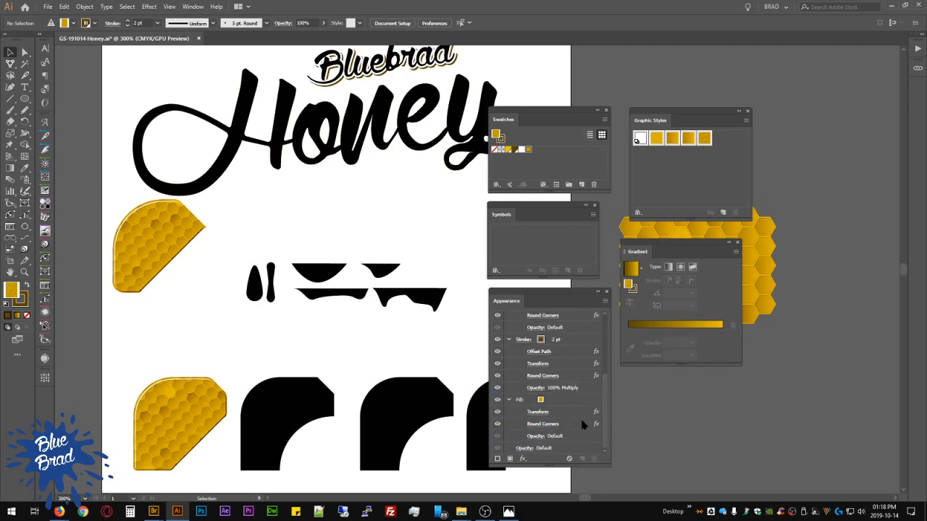
left_click(604, 302)
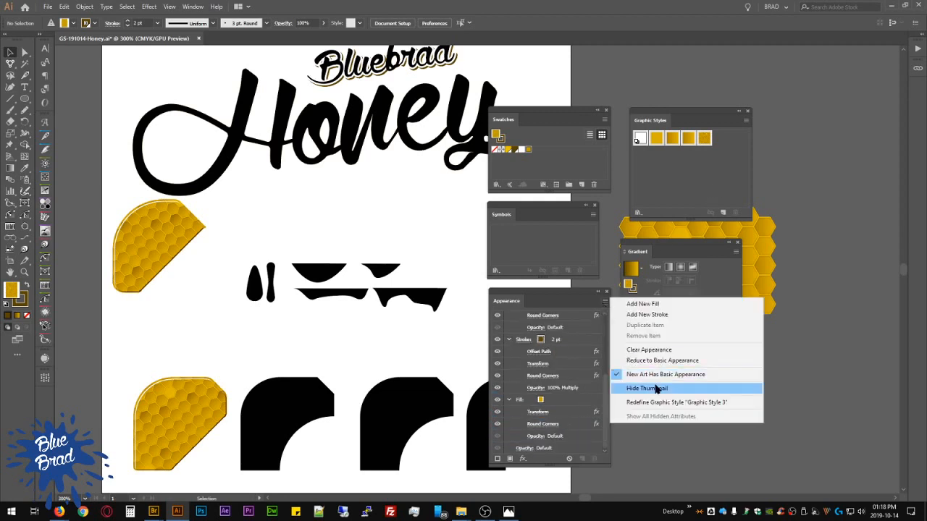
left_click(658, 402)
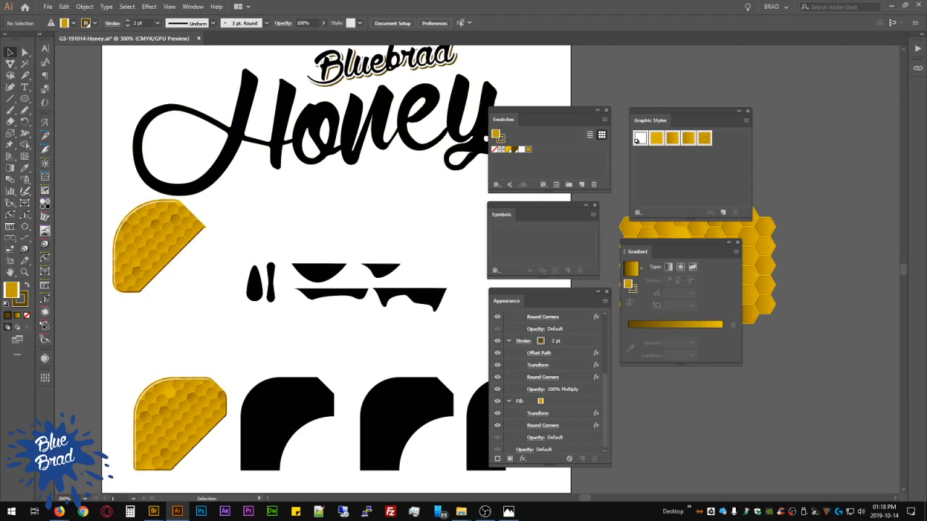
Step: Ungroup the Bluebrad Honey lettering and deselect it
left_click(484, 137)
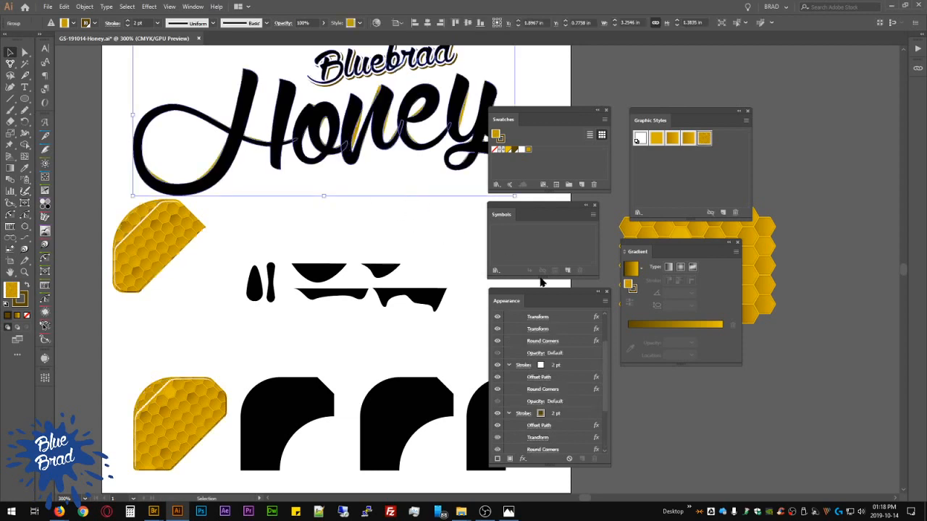
left_click_drag(606, 343, 607, 296)
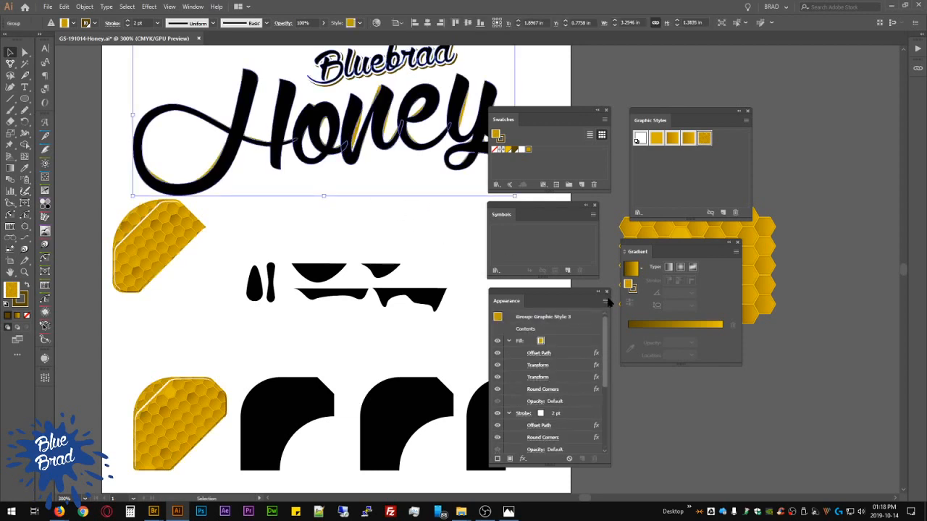
key("ctrl+shift+g")
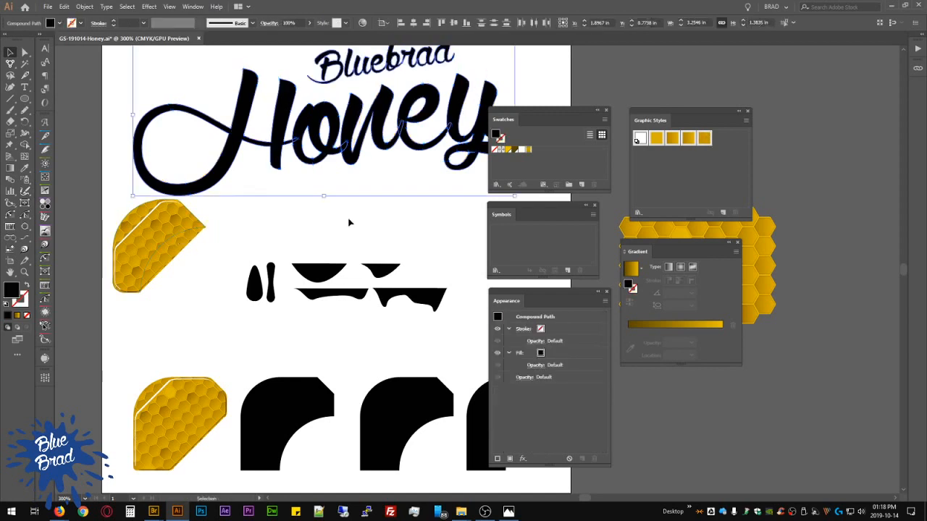
left_click(349, 223)
Step: Group the whole Bluebrad Honey lettering again and apply "Graphic Style 3" to the group
left_click(379, 136)
left_click_drag(450, 111, 389, 151)
left_click_drag(157, 86, 438, 198)
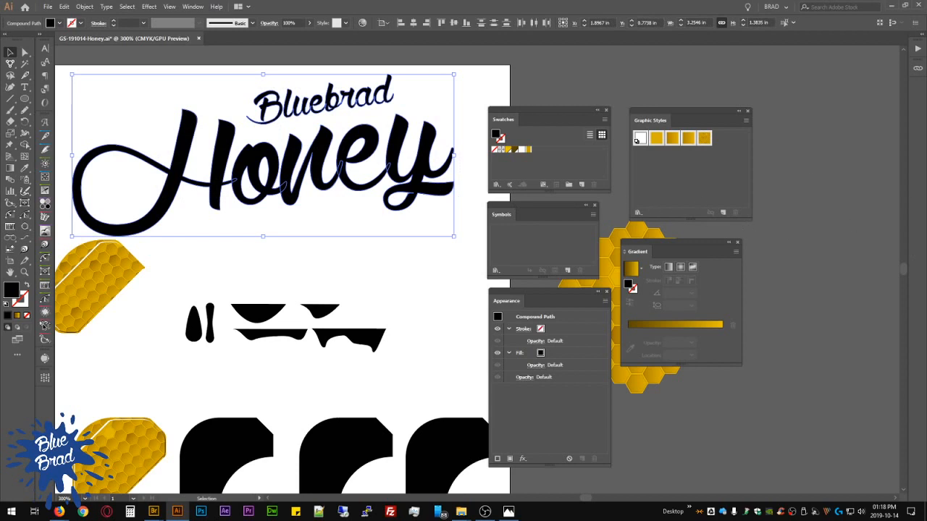
key("ctrl+g")
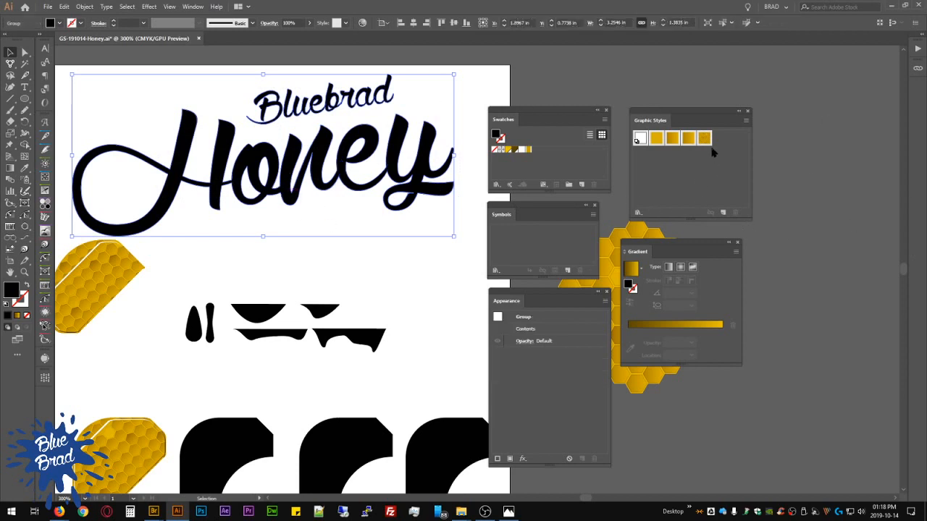
left_click_drag(704, 137, 422, 263)
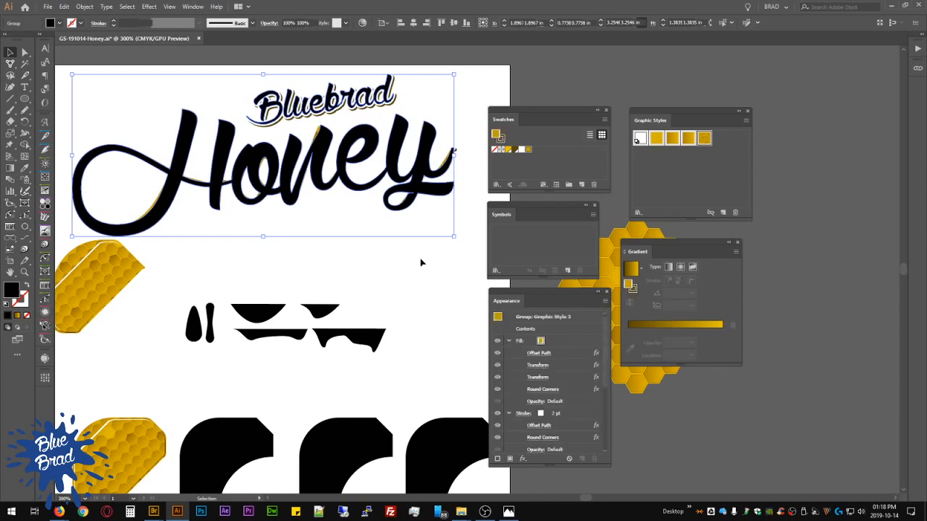
Step: Move the lettering group's Contents below all its fills and strokes in the appearance stack and deselect the group
mouse_move(557, 329)
left_mouse_down()
mouse_move(580, 464)
mouse_move(584, 449)
mouse_move(576, 448)
left_mouse_up()
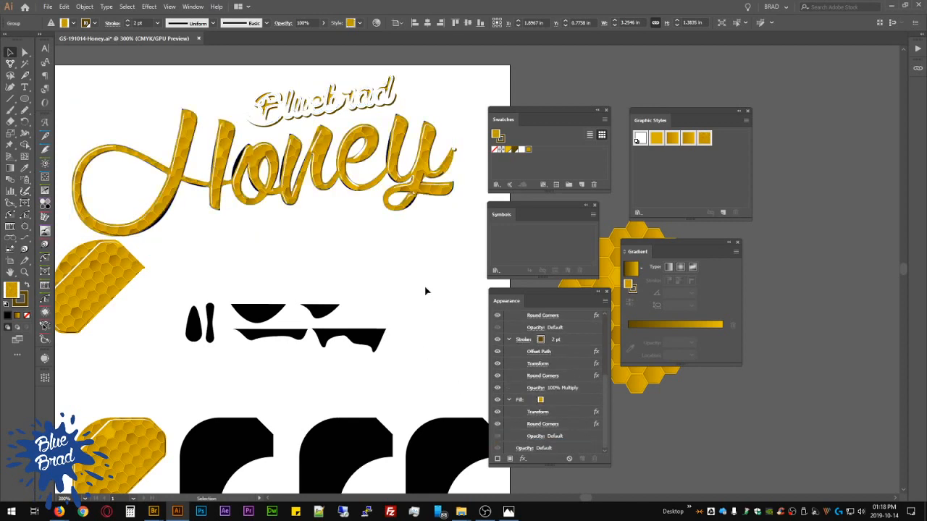
left_click(409, 277)
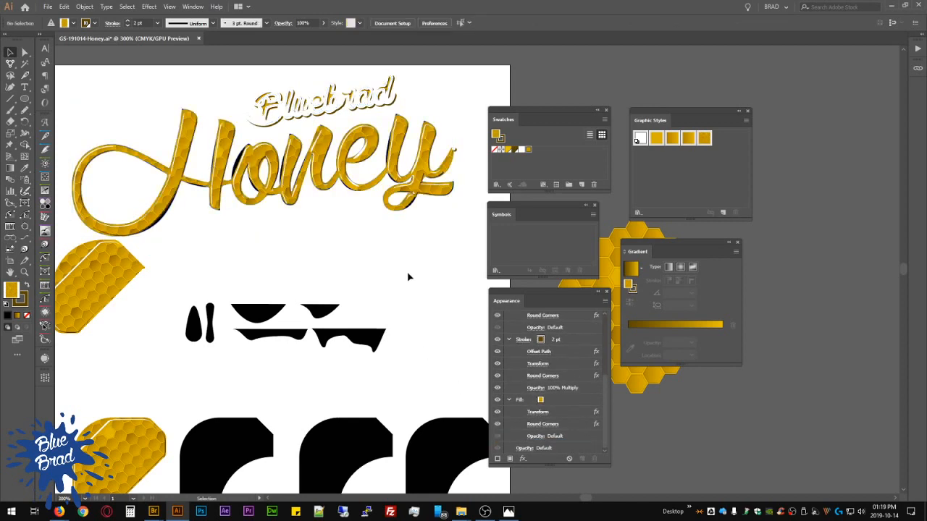
Step: Delete the Round Corners effect from the upper fill of the lower honeycomb sample shape
left_click_drag(189, 290, 309, 233)
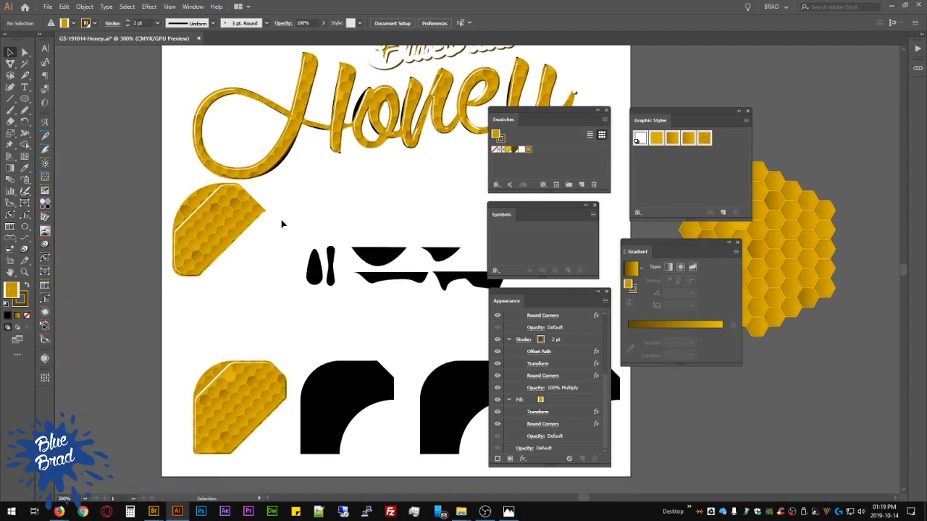
left_click(234, 385)
scroll(295, 326, "down", 2)
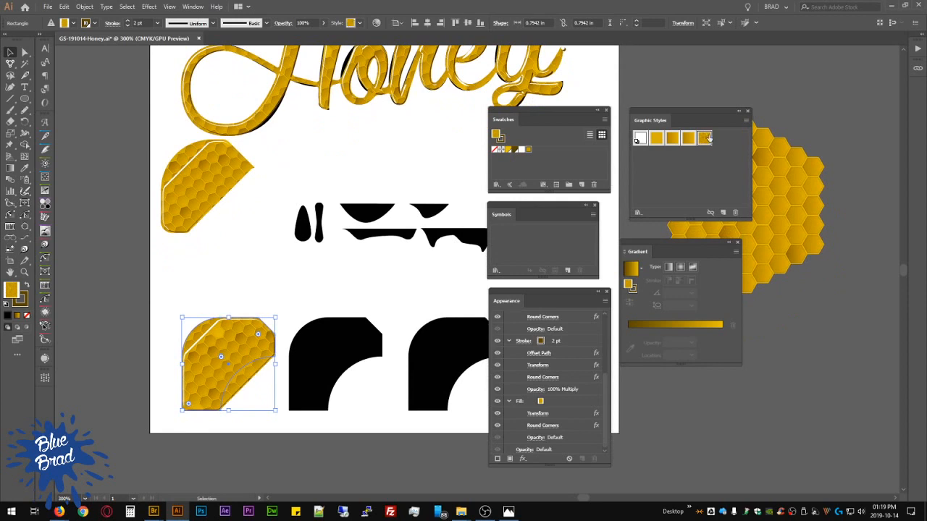
left_click(286, 281)
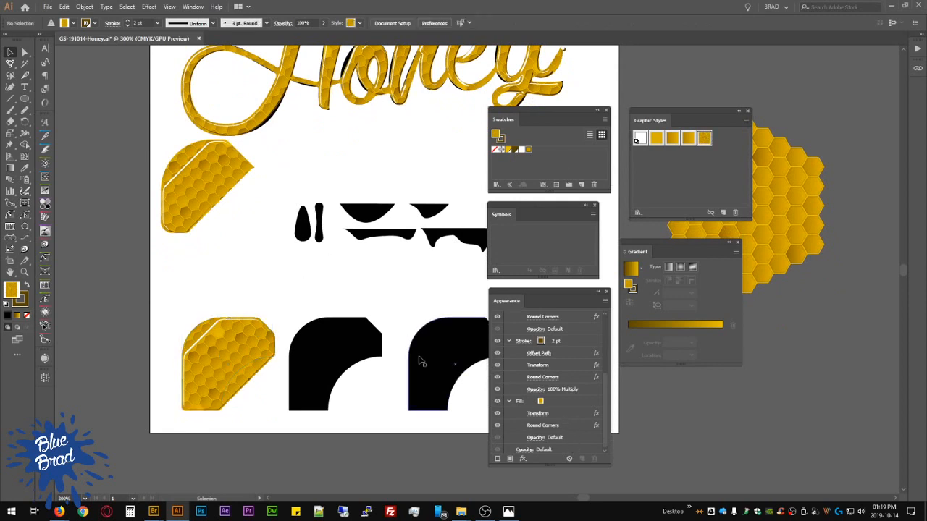
left_click(242, 348)
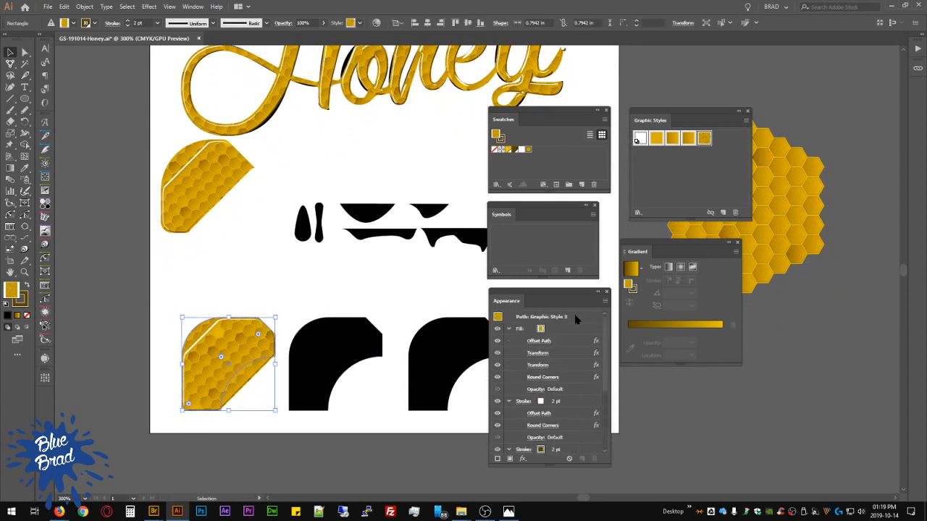
left_click(568, 377)
left_click(594, 458)
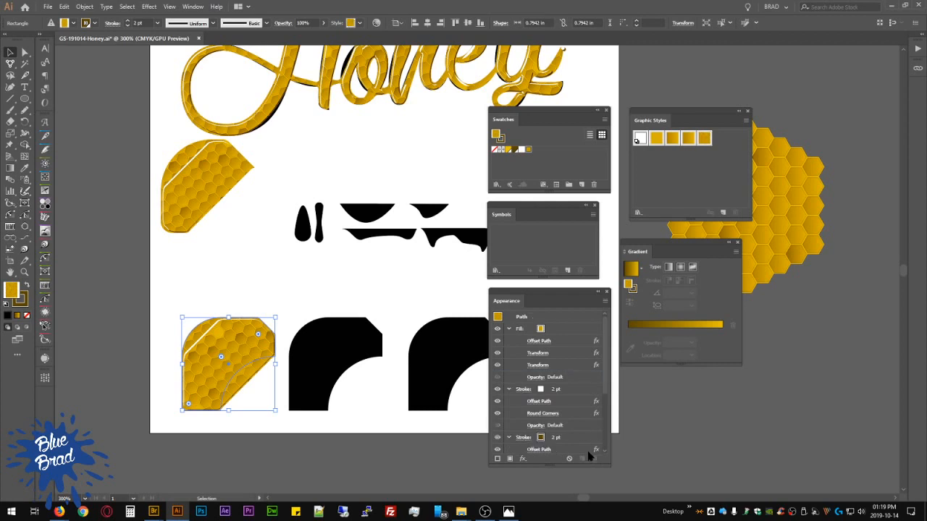
Step: Delete the Round Corners effect from the sample shape's lower fill, dark stroke and white stroke
scroll(589, 348, "down", 3)
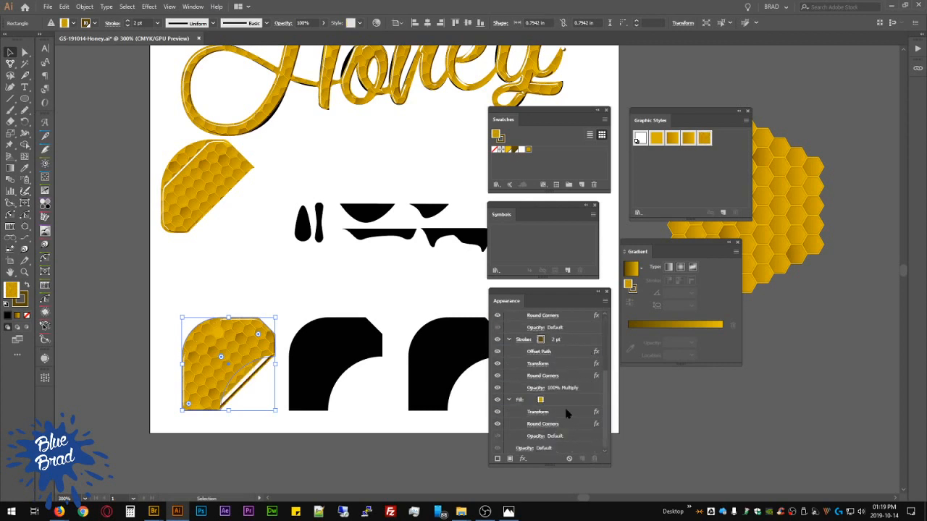
left_click(572, 424)
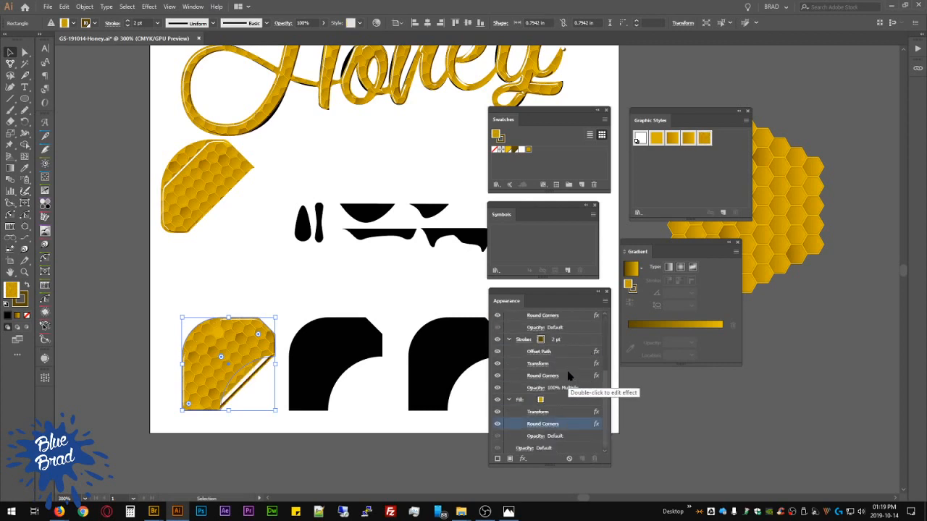
left_click(570, 375)
left_click(578, 422)
left_click(594, 459)
left_click(567, 389)
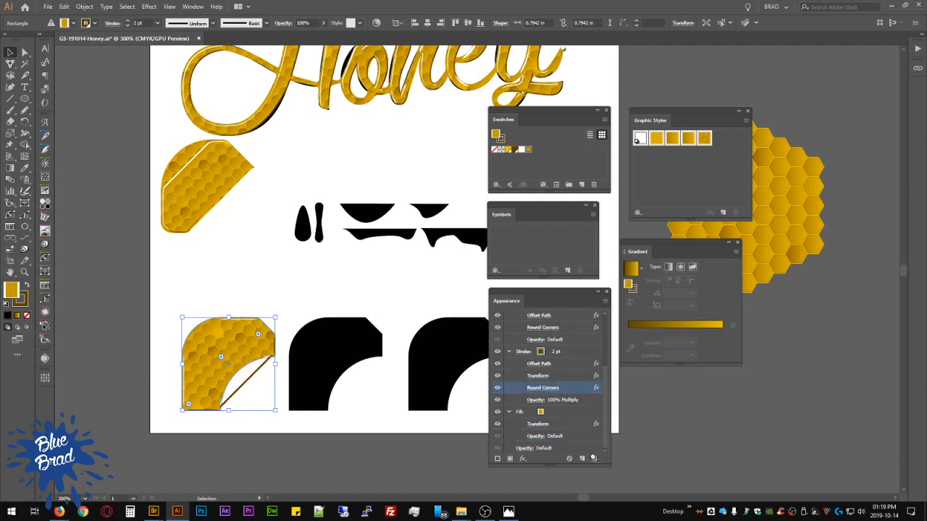
left_click(594, 459)
left_click_drag(601, 450, 594, 459)
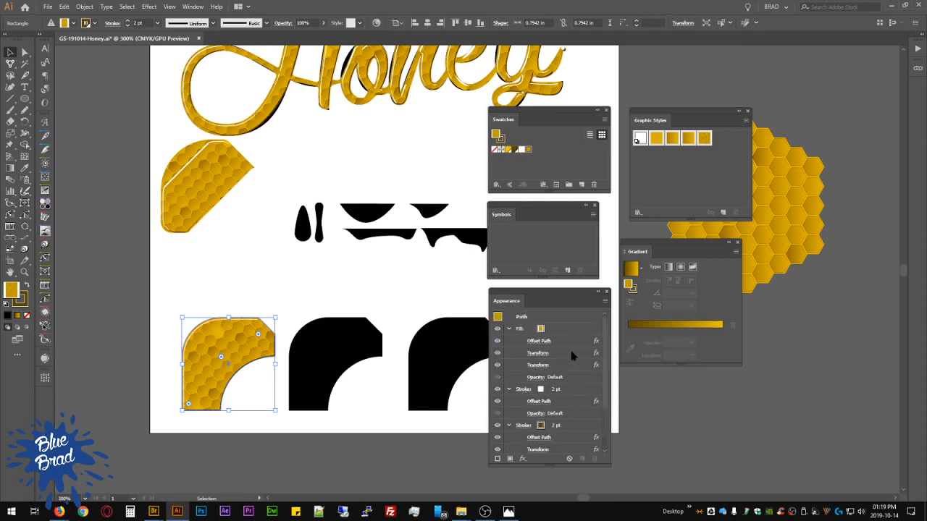
Step: Redefine "Graphic Style 3" with the sample shape's edited appearance and deselect the shape
scroll(572, 356, "down", 3)
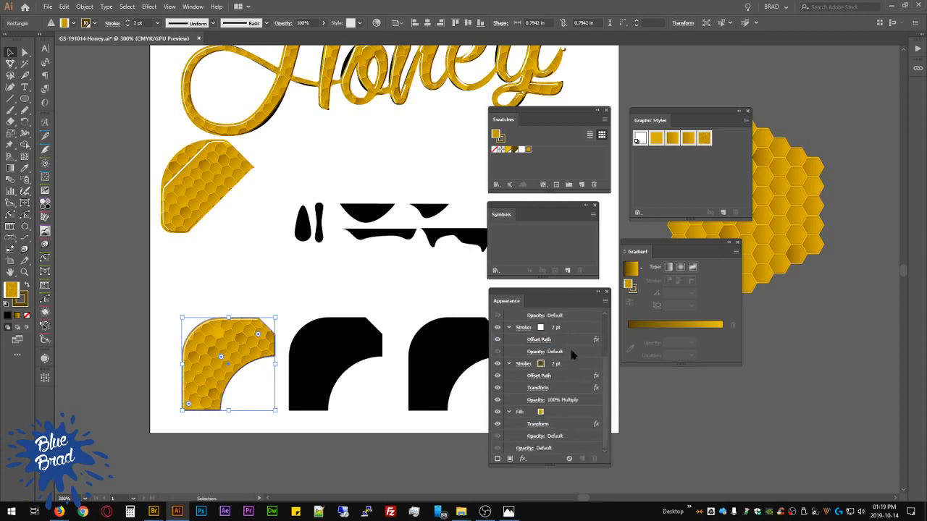
left_click(604, 301)
left_click(722, 399)
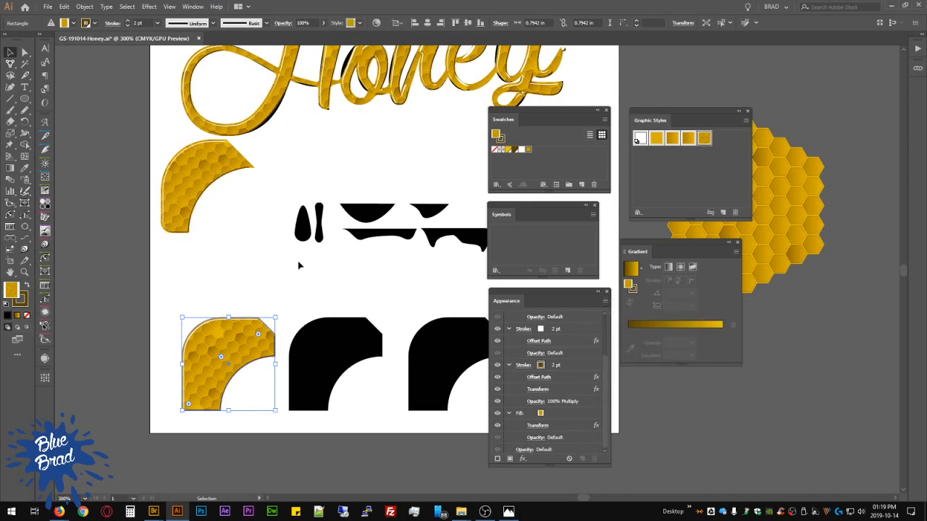
left_click(272, 248)
Step: Remove the black fill from the contents of the Bluebrad Honey lettering group and deselect it
left_click_drag(410, 149, 347, 297)
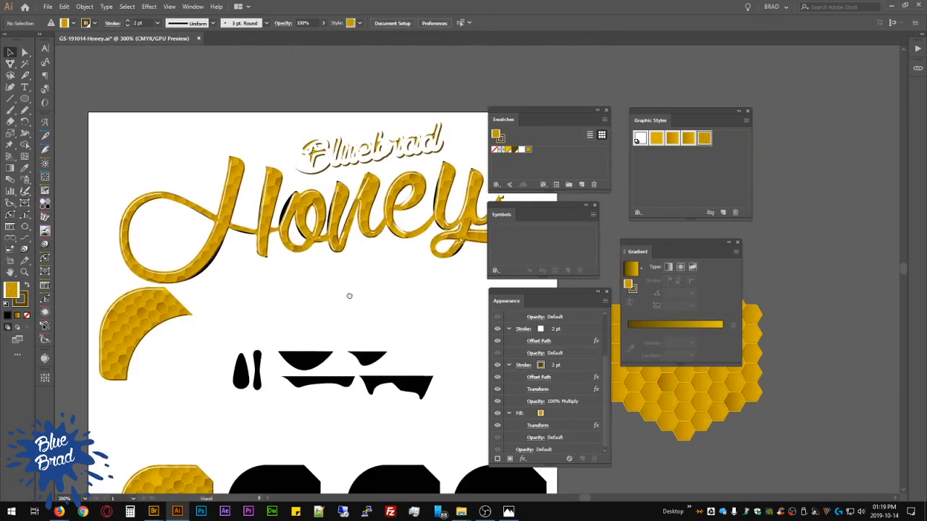
left_click(352, 226)
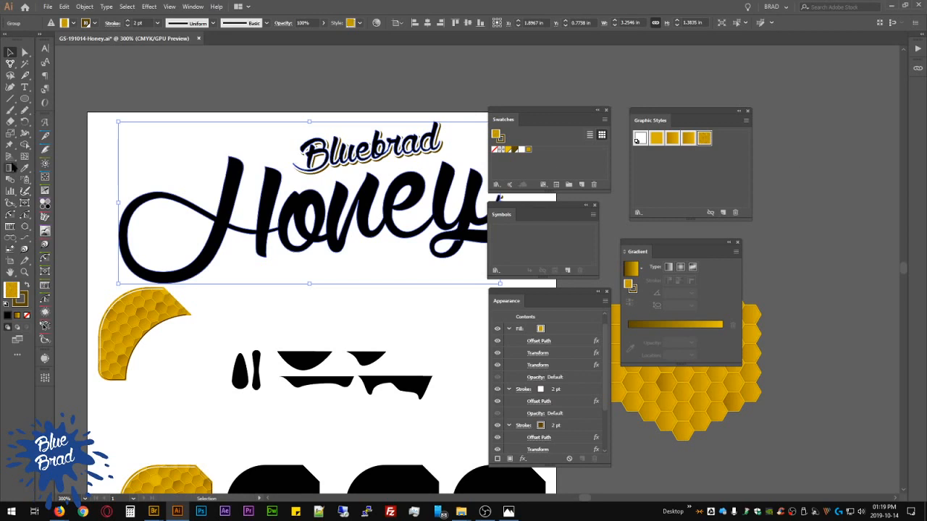
scroll(552, 338, "up", 1)
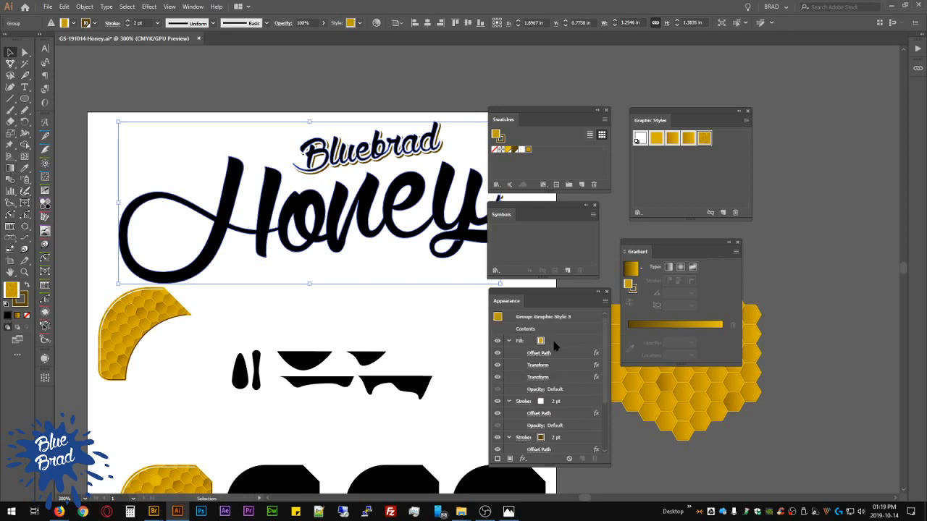
double_click(547, 330)
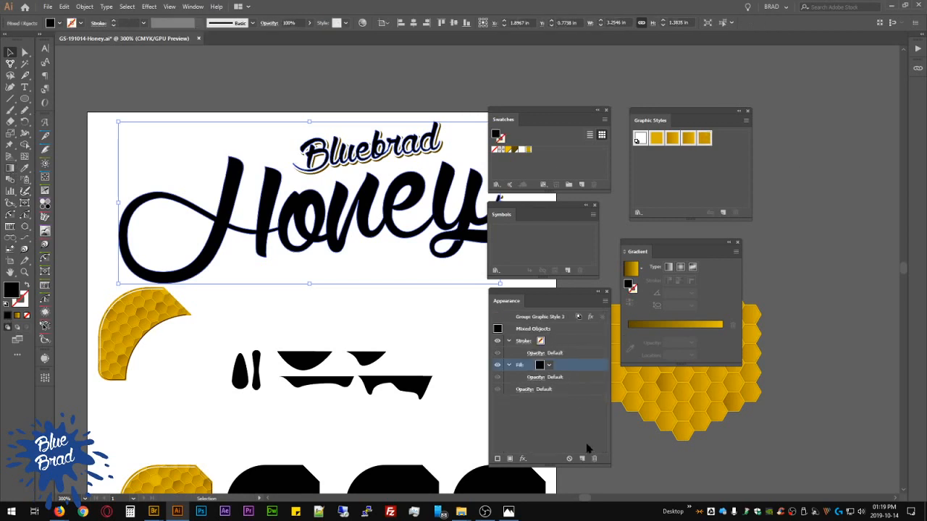
left_click(572, 366)
left_click(594, 458)
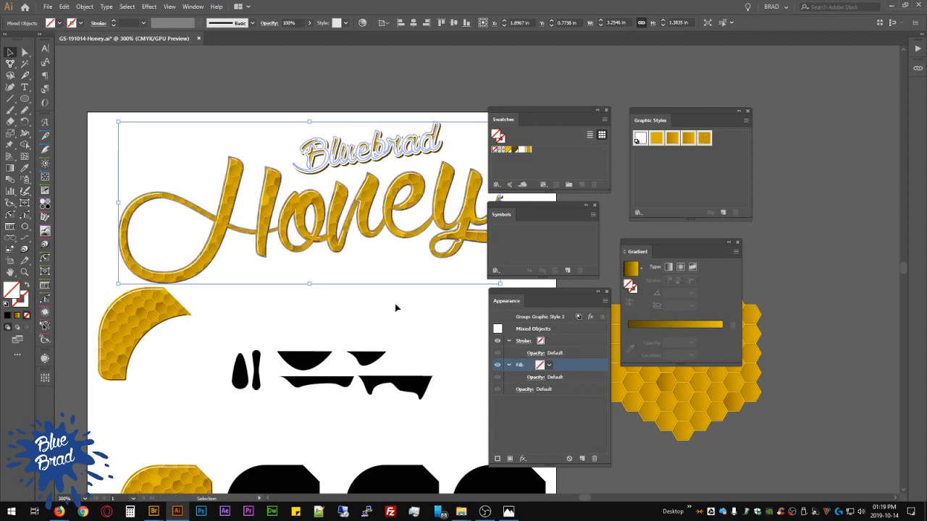
left_click(430, 327)
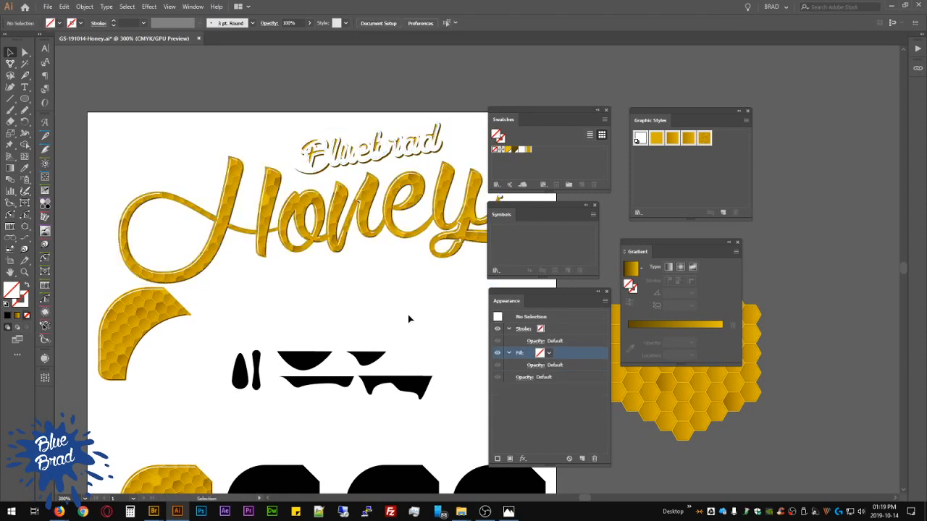
Step: Examine the highlights, shadows and honeycomb fill on the Bluebrad and Honey lettering up close
left_click_drag(362, 314, 310, 294)
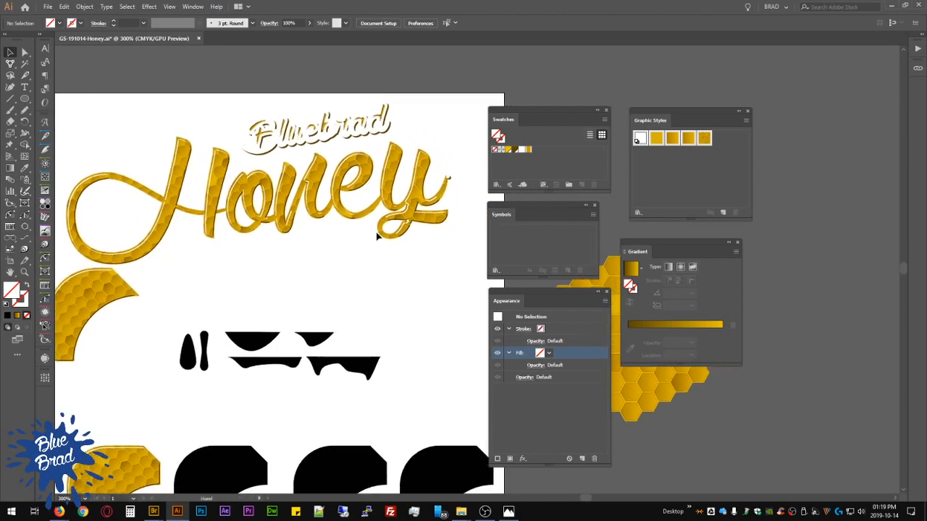
scroll(376, 231, "up", 4)
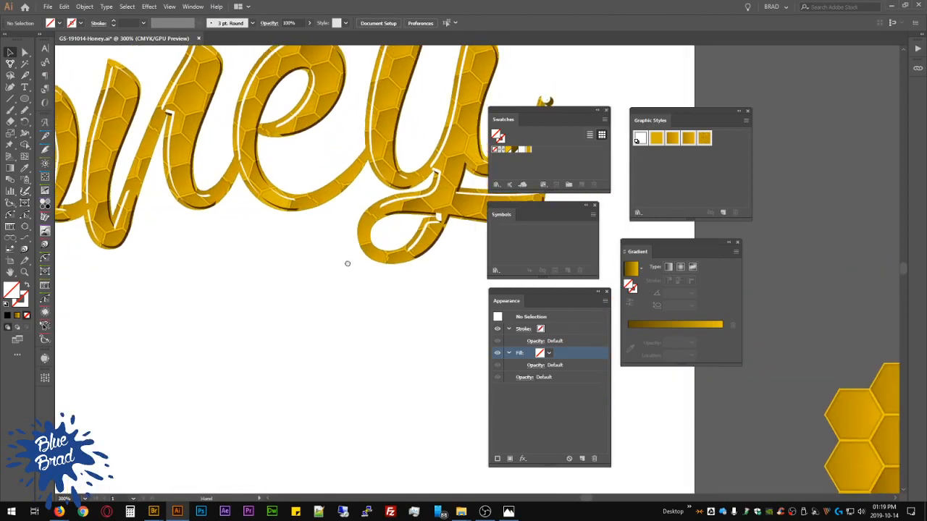
left_click_drag(338, 285, 367, 428)
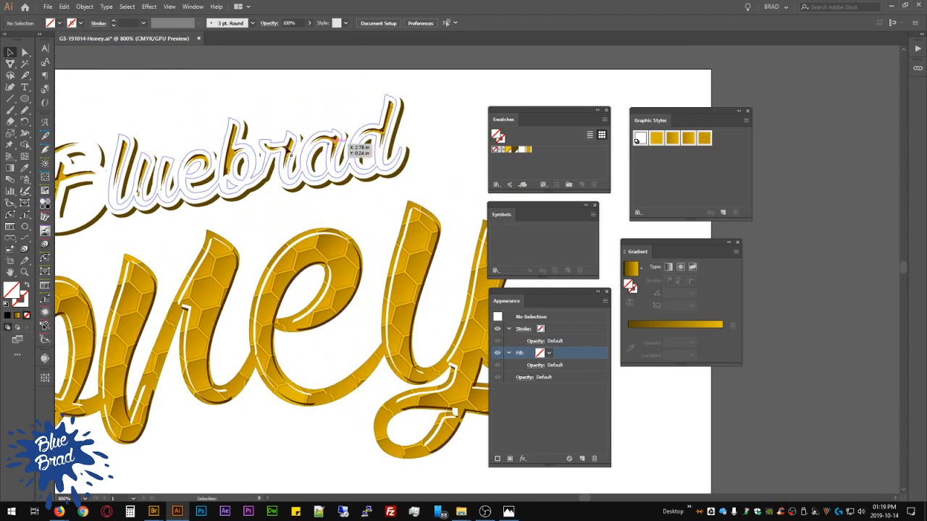
scroll(332, 185, "down", 1)
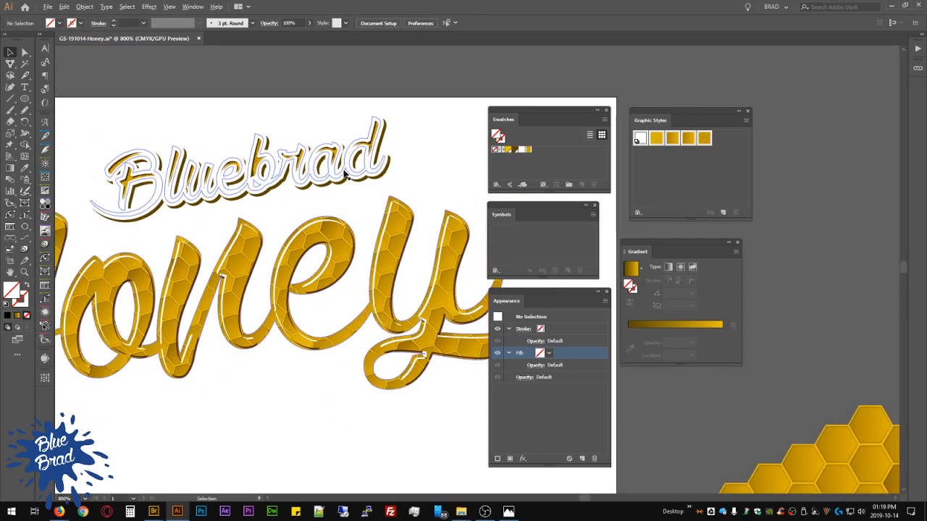
scroll(367, 213, "down", 4)
scroll(369, 341, "up", 3)
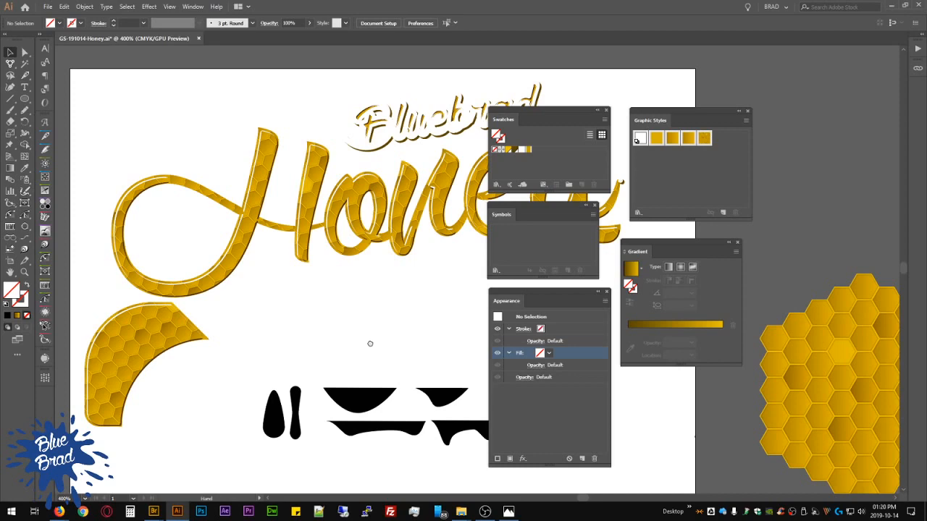
scroll(370, 343, "down", 1)
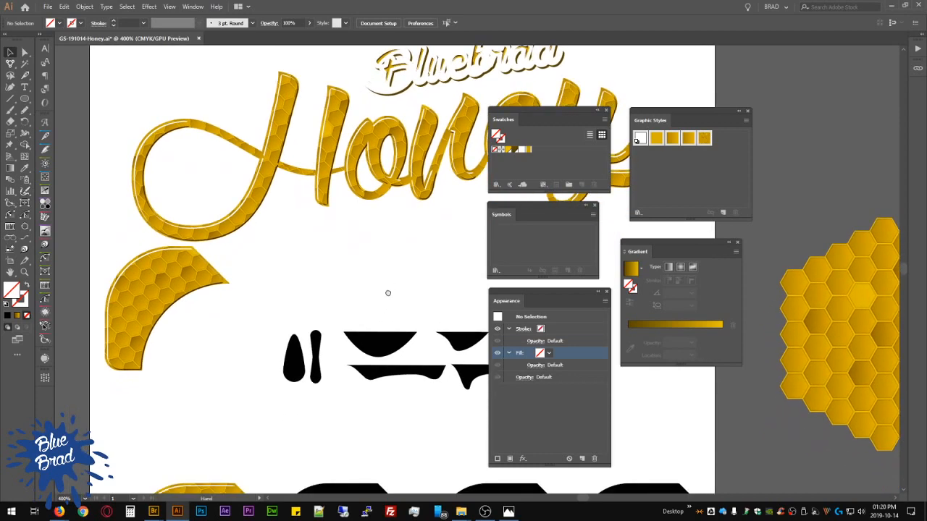
Step: Select the lower honeycomb sample shape and collapse all its fill and stroke entries in the appearance stack
scroll(248, 257, "down", 5)
left_click(255, 353)
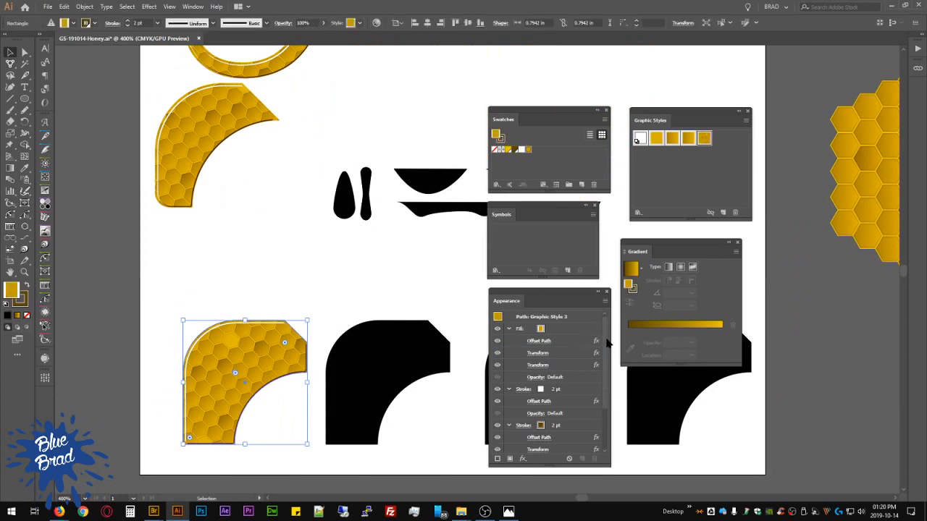
left_click(509, 329)
left_click(509, 329)
left_click(509, 329)
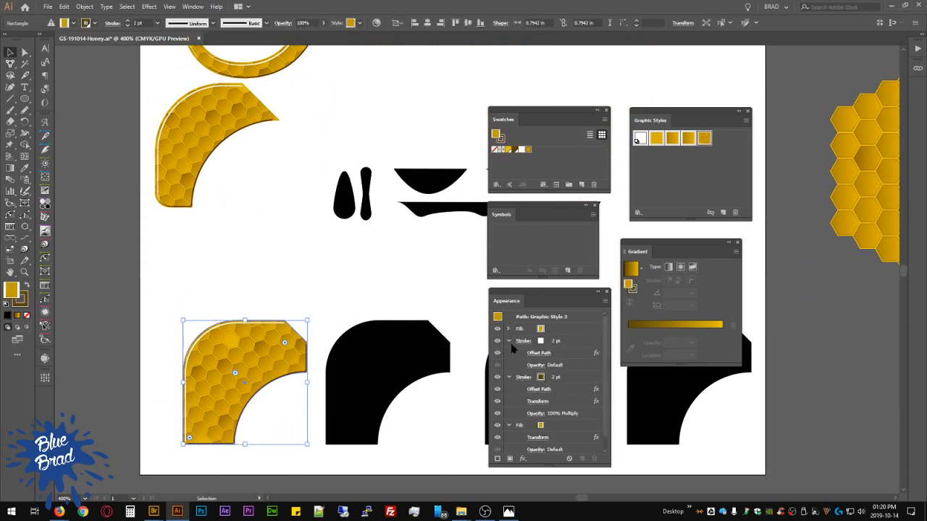
left_click(509, 341)
left_click(512, 353)
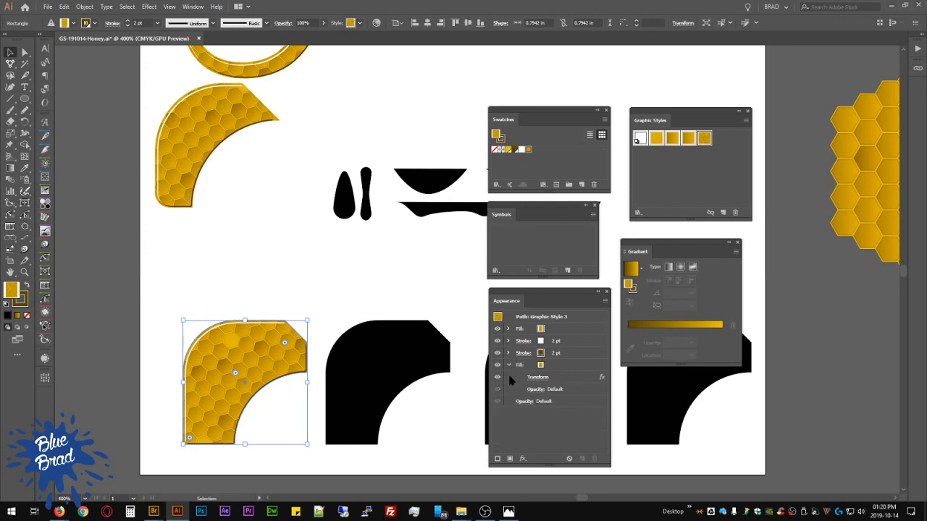
left_click(509, 365)
Step: Add a new stroke to the sample shape beneath its lower fill and color it with the gold swatch
left_click(497, 459)
left_click_drag(598, 332, 581, 382)
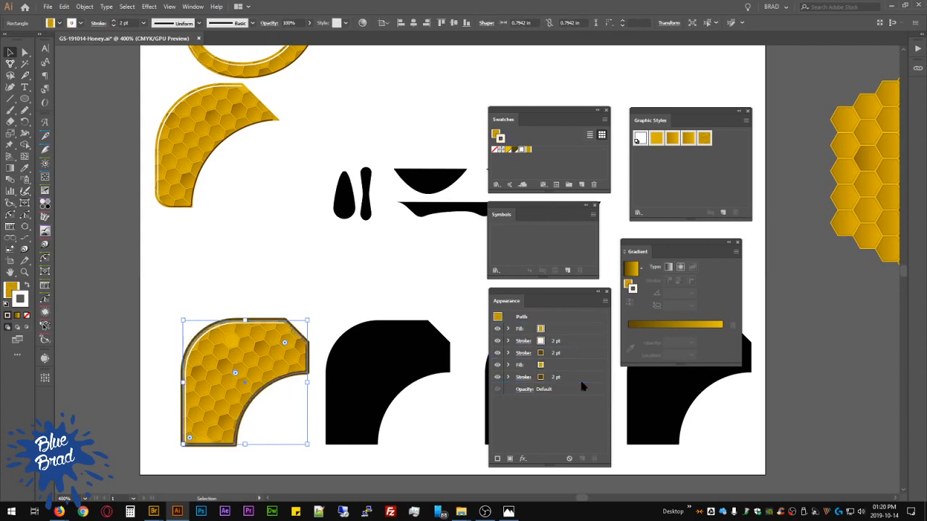
left_click(580, 377)
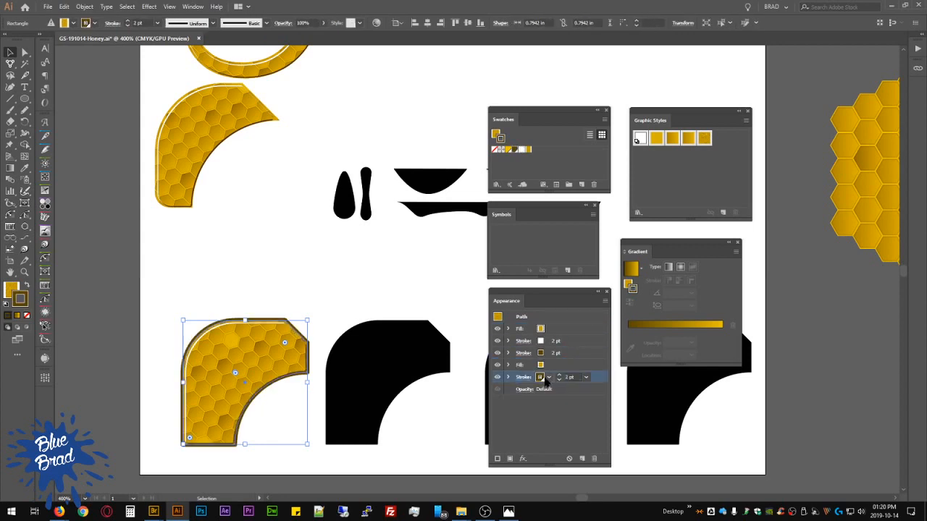
left_click(543, 377)
left_click(461, 393)
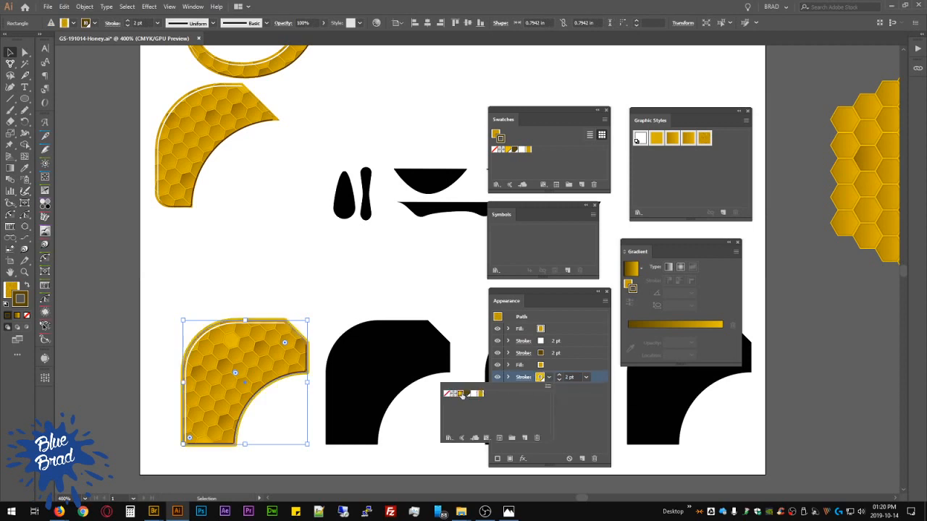
left_click(586, 415)
left_click(589, 412)
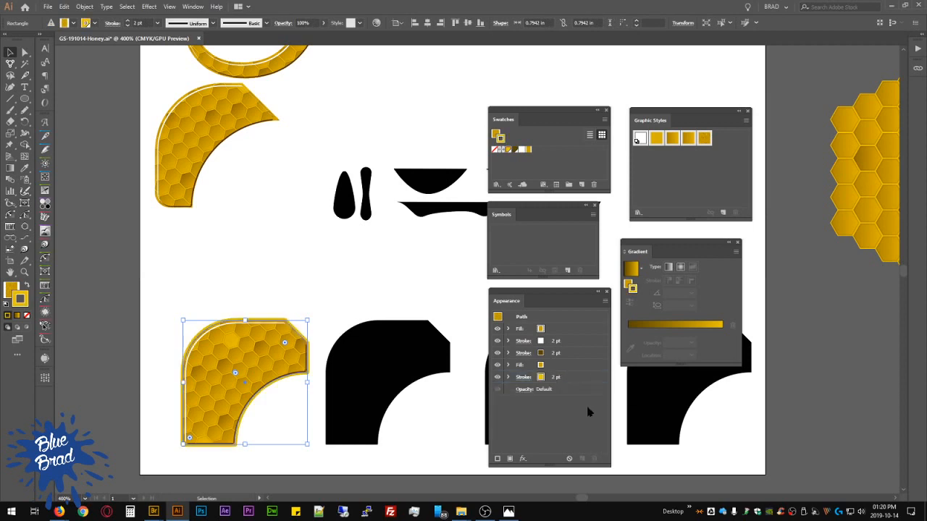
Step: Redefine "Graphic Style 3" to include the new gold outer stroke and deselect the sample shape
left_click(606, 300)
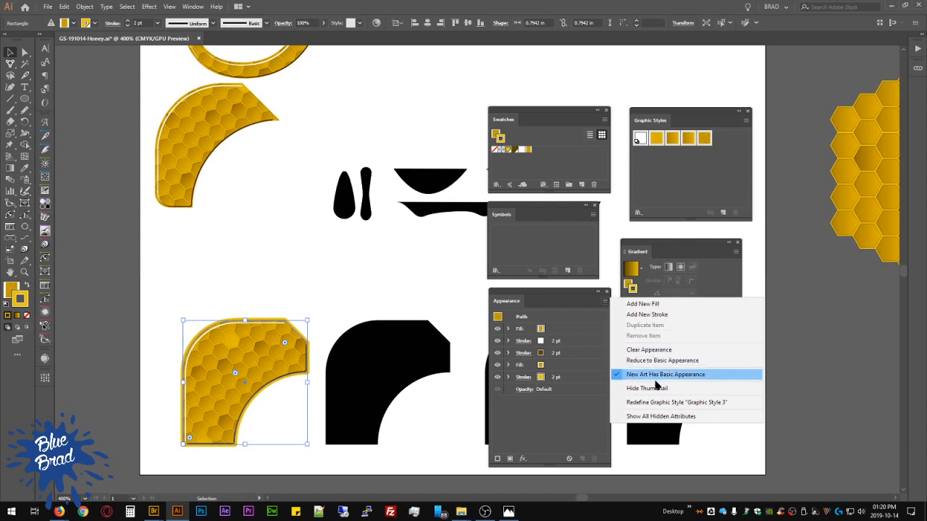
left_click(652, 402)
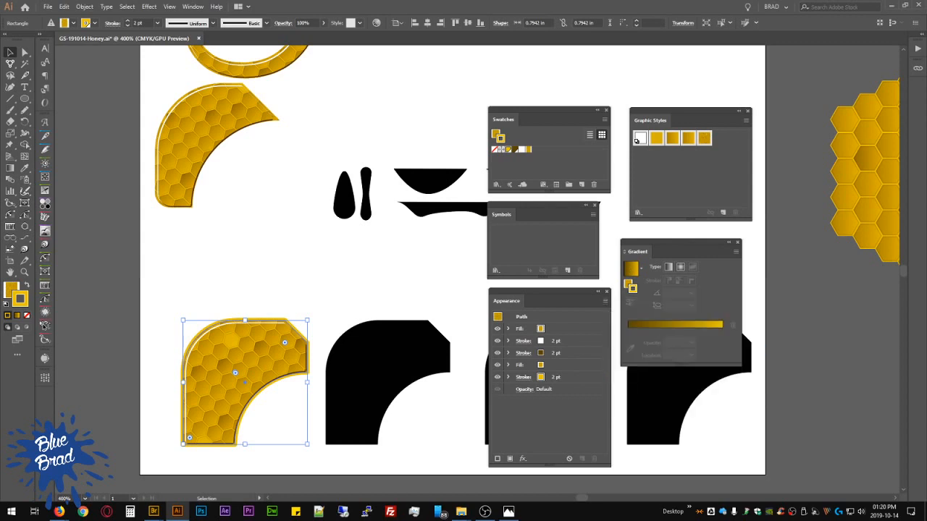
left_click(313, 270)
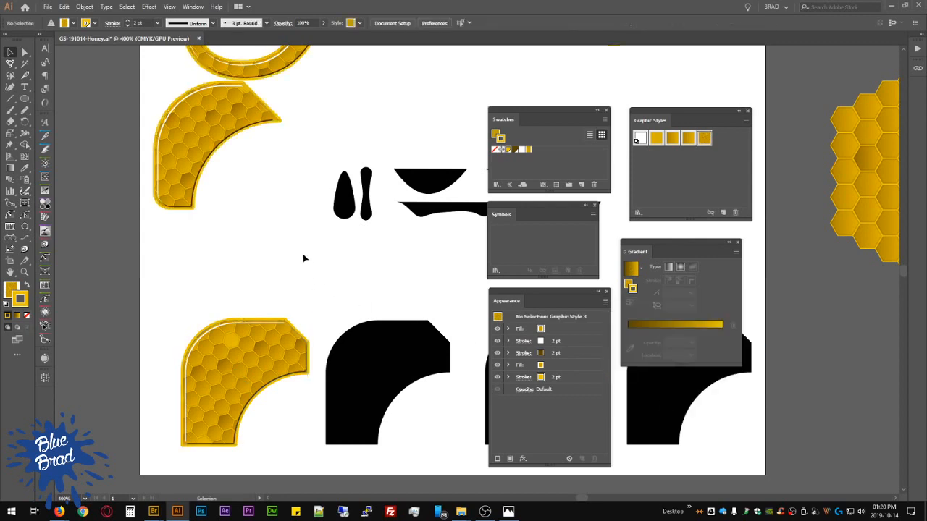
Step: Try a Round Corners effect with a 1 in radius on both fills of the lower honeycomb sample shape
left_click(259, 362)
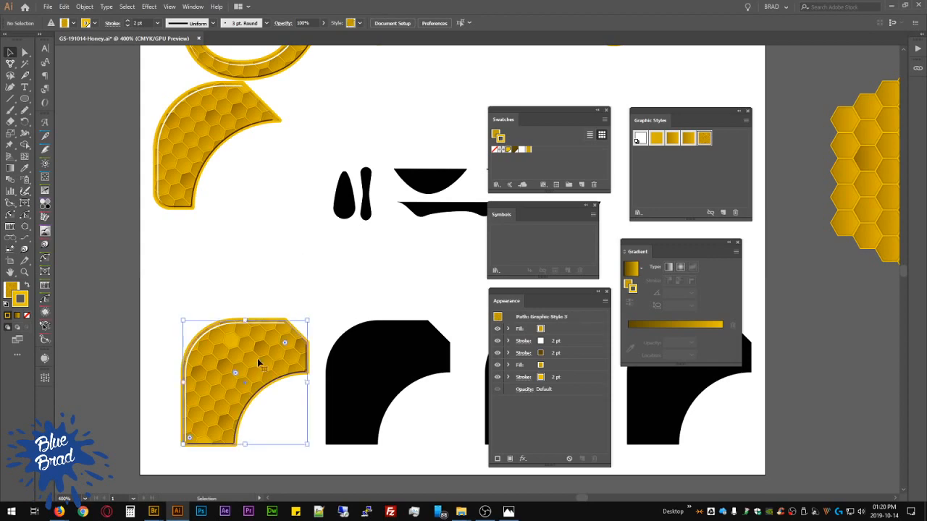
scroll(205, 415, "up", 3)
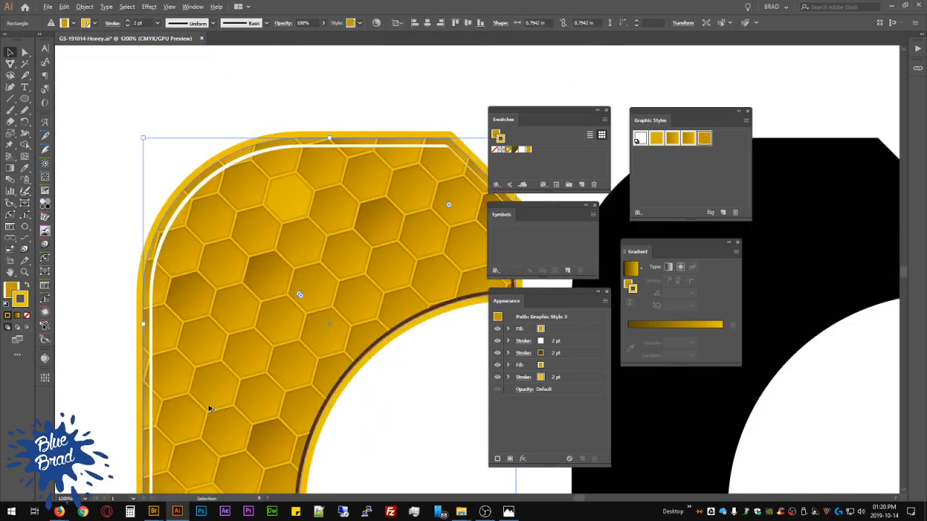
left_click_drag(209, 410, 195, 231)
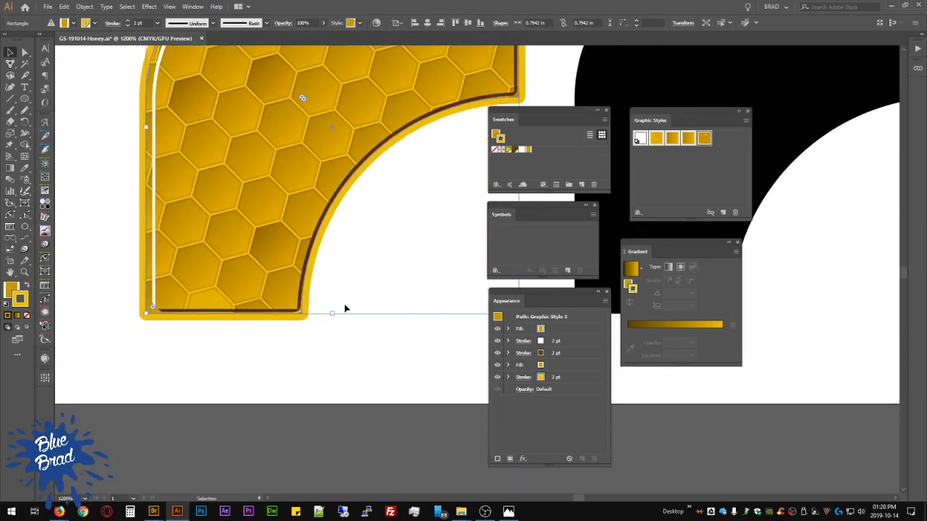
left_click_drag(368, 228, 360, 317)
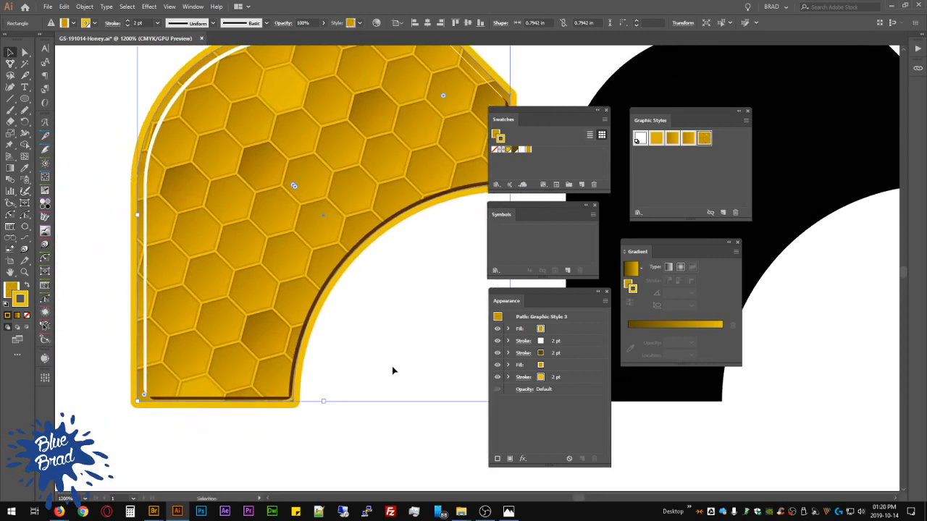
left_click(581, 329)
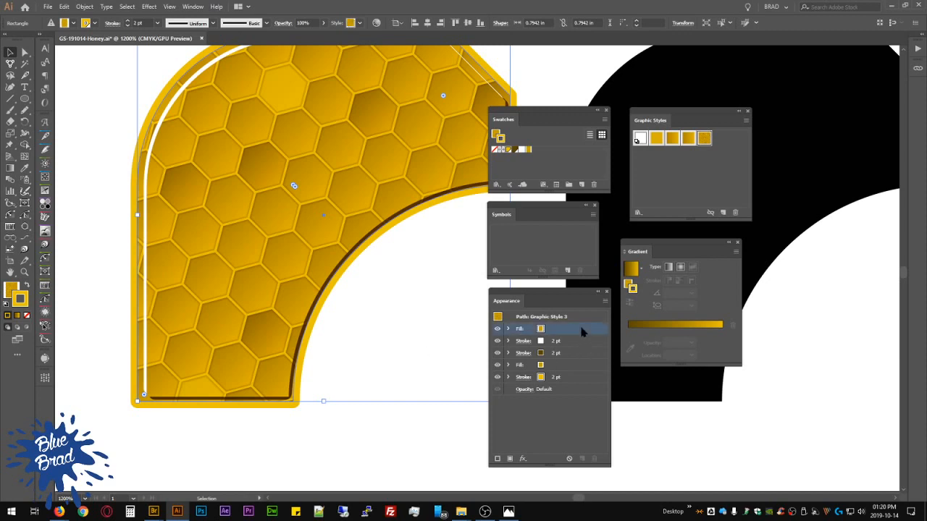
left_click(577, 365, "ctrl")
left_click(523, 460)
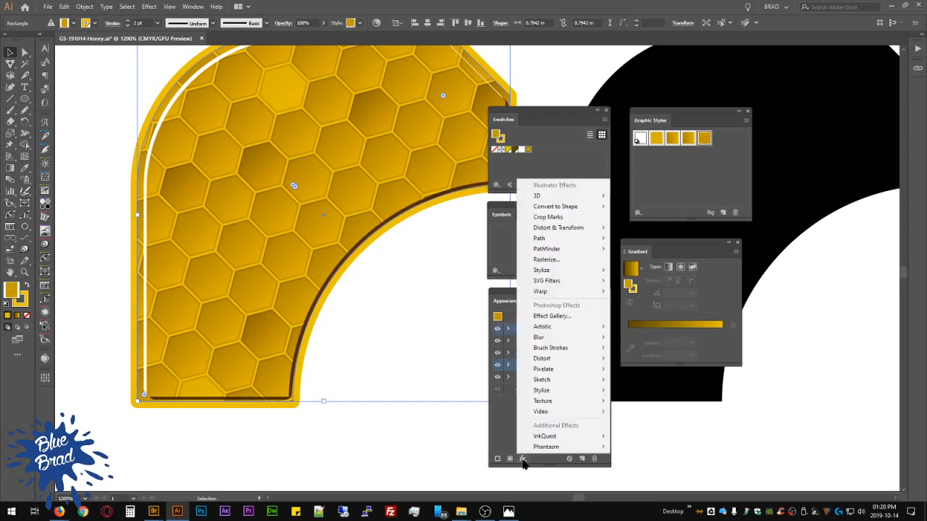
mouse_move(566, 210)
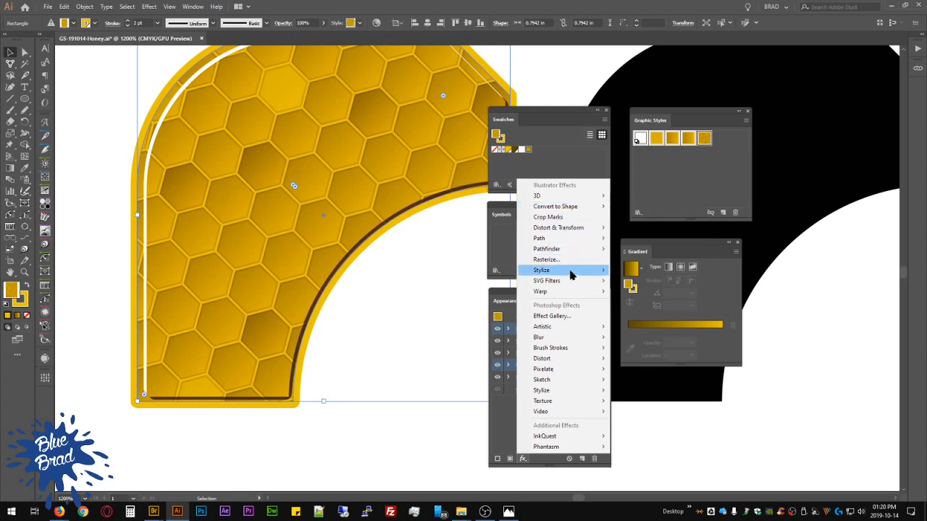
mouse_move(571, 271)
left_click(643, 313)
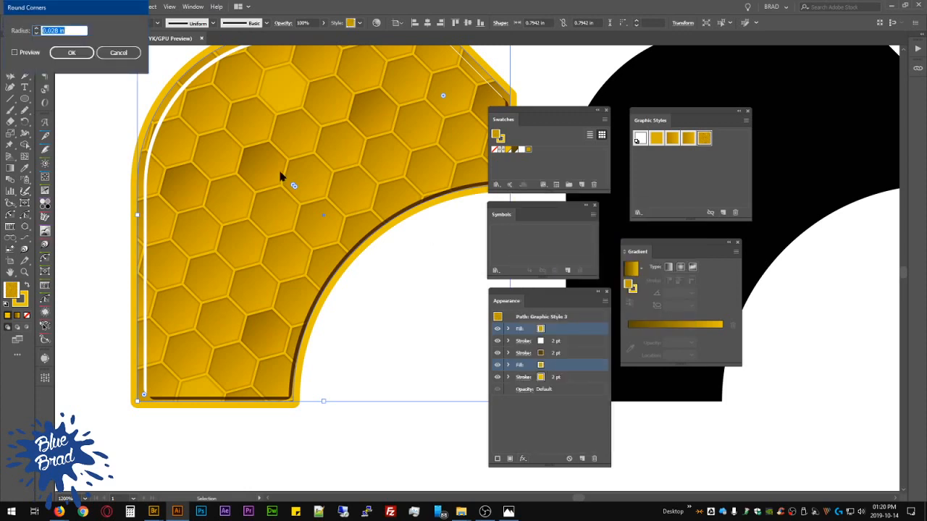
type("1")
key("Return")
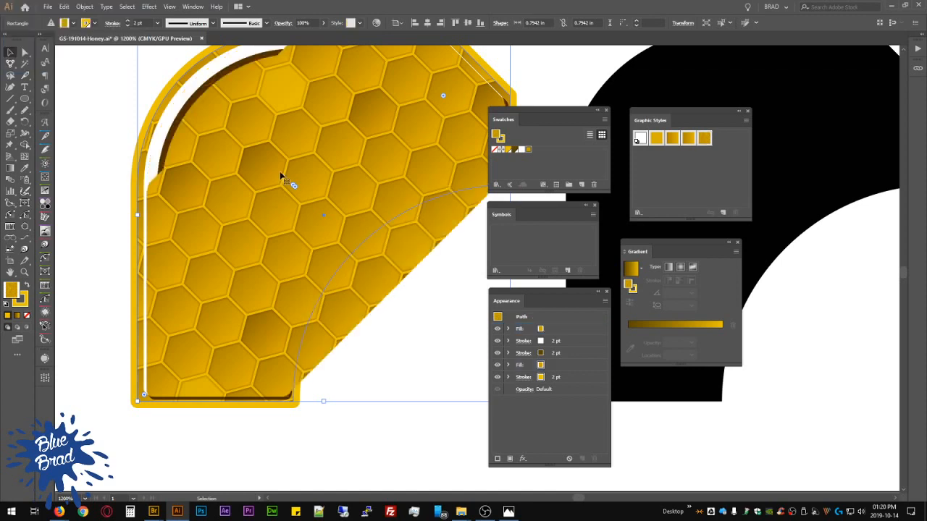
key("ctrl+z")
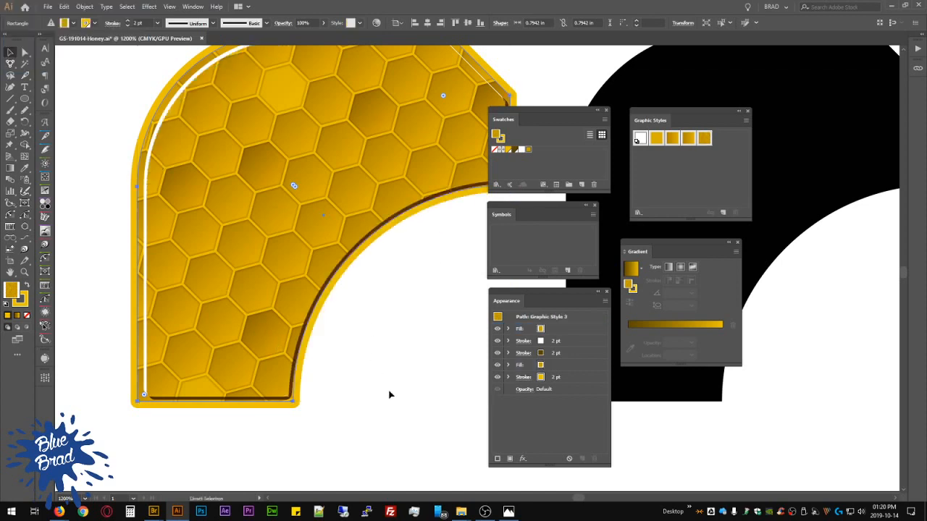
left_click(389, 394)
Step: Enable Scale Strokes & Effects in the general preferences with the lower honeycomb sample shape selected
scroll(396, 312, "down", 2)
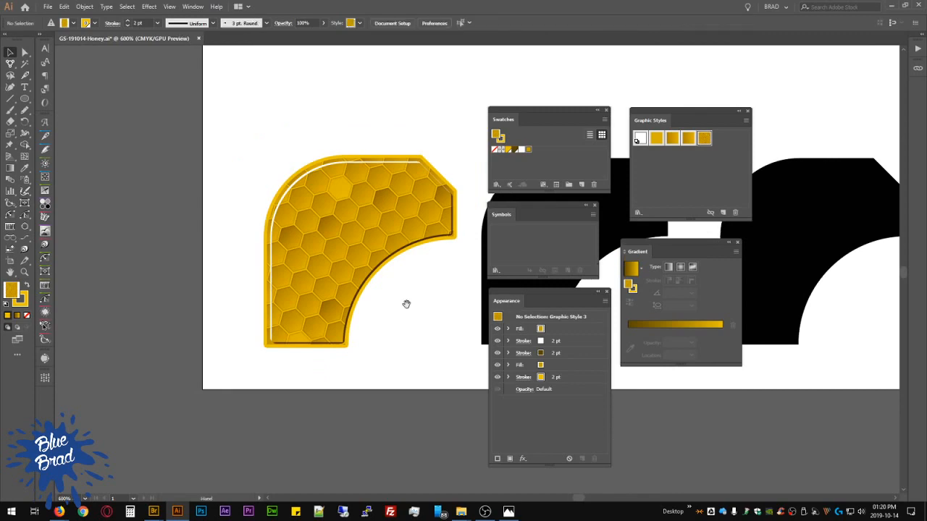
scroll(227, 389, "down", 3)
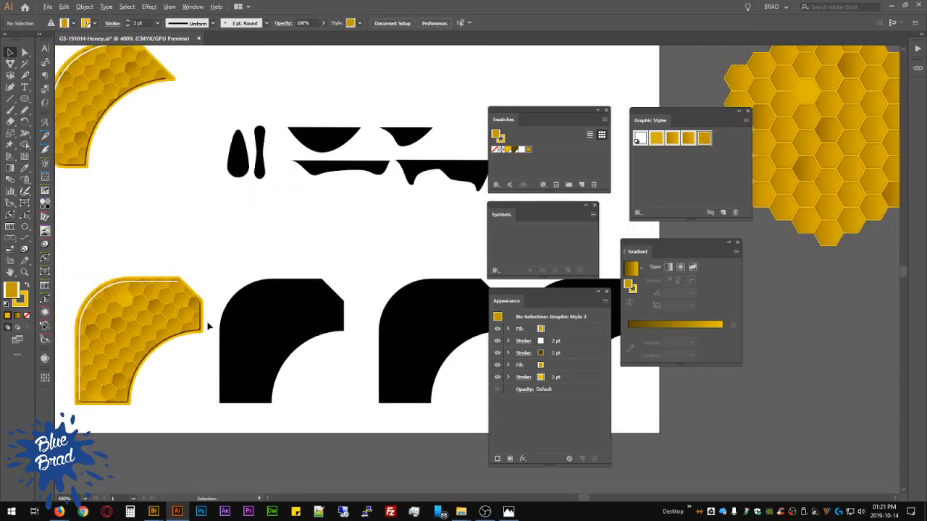
scroll(207, 326, "down", 1)
left_click_drag(352, 188, 372, 273)
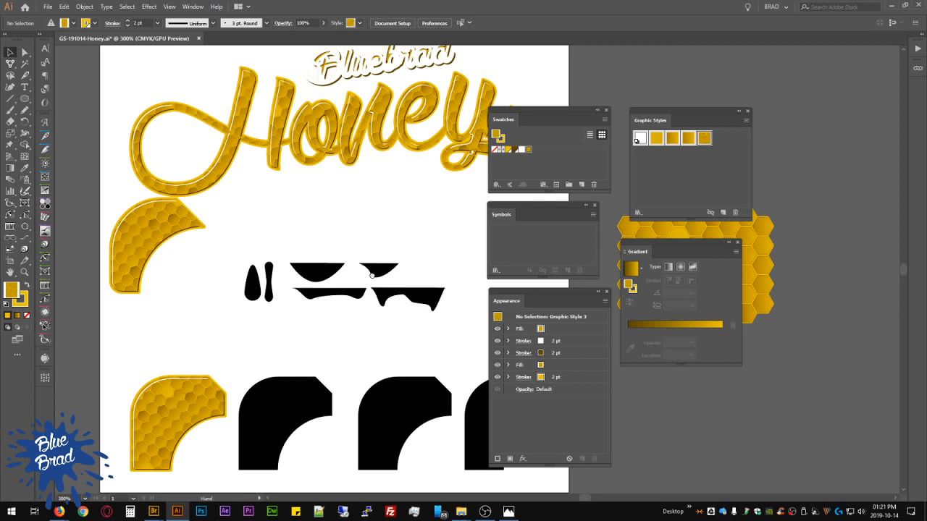
scroll(370, 260, "down", 3)
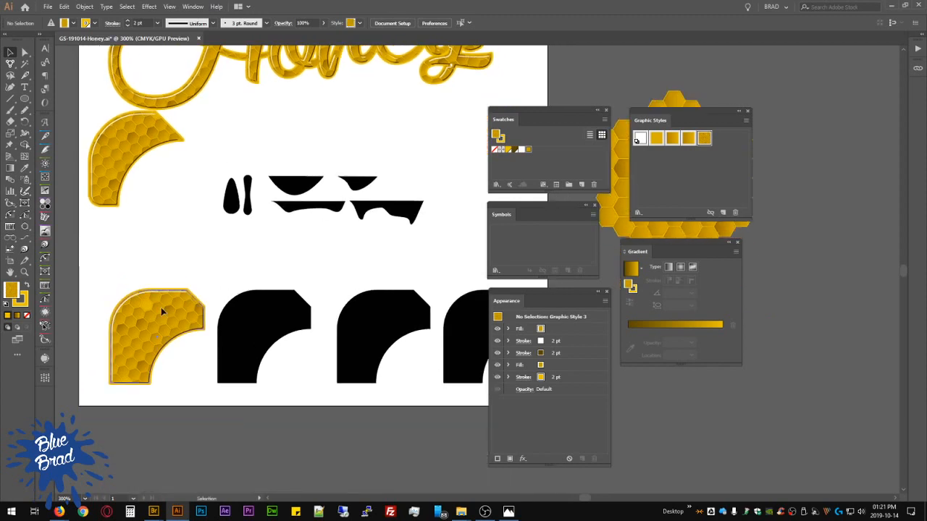
left_click(162, 311)
left_click_drag(198, 368, 215, 314)
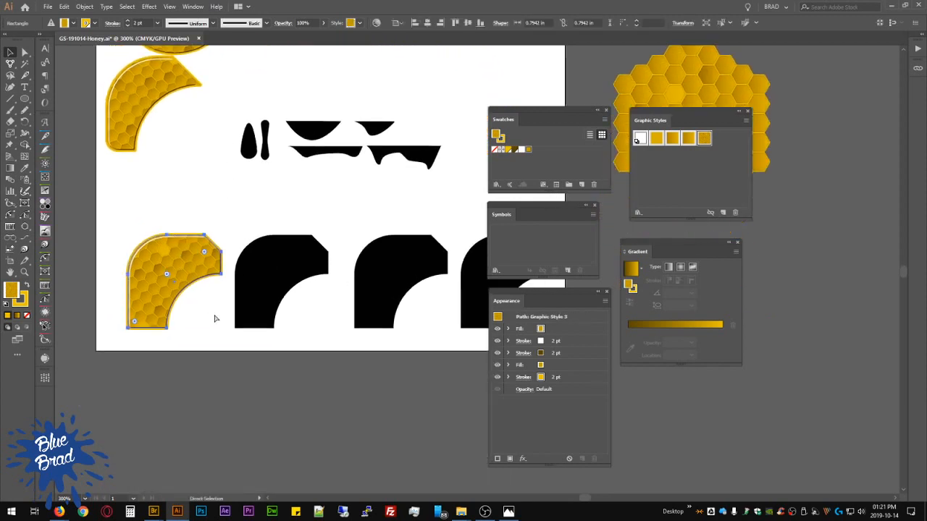
key("ctrl+k")
left_click(276, 150)
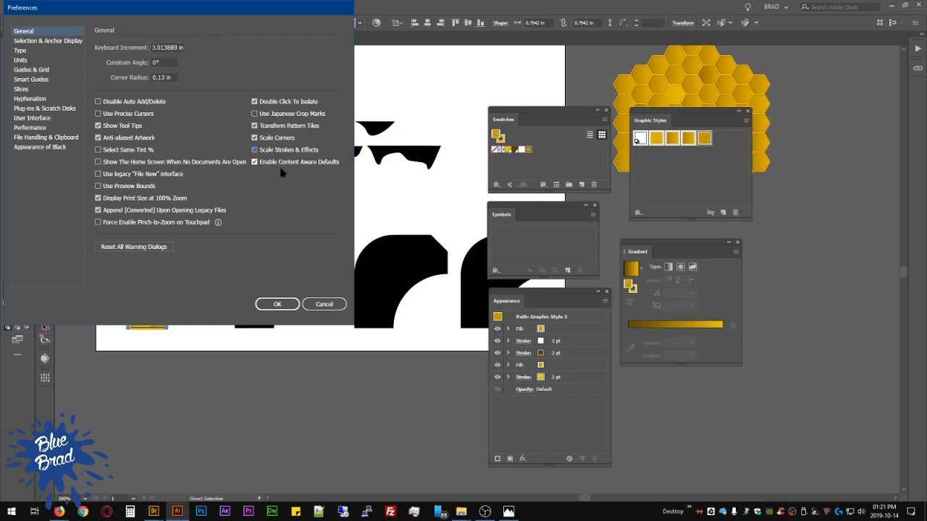
left_click(278, 304)
Step: Duplicate the honeycomb sample shape below the artboard and scale the copy uniformly to 75%
key("v")
left_click(165, 265)
left_click_drag(166, 265, 279, 410)
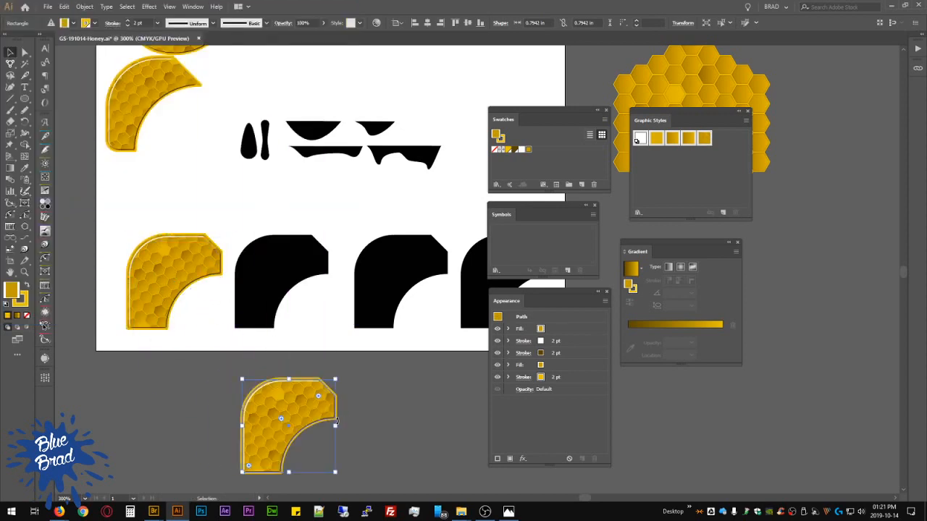
key("s")
key("Return")
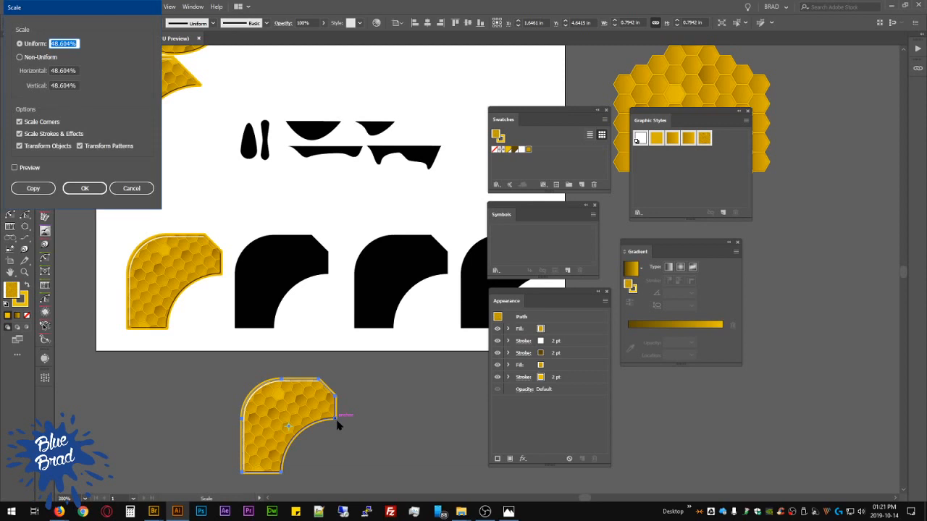
type("75")
key("Return")
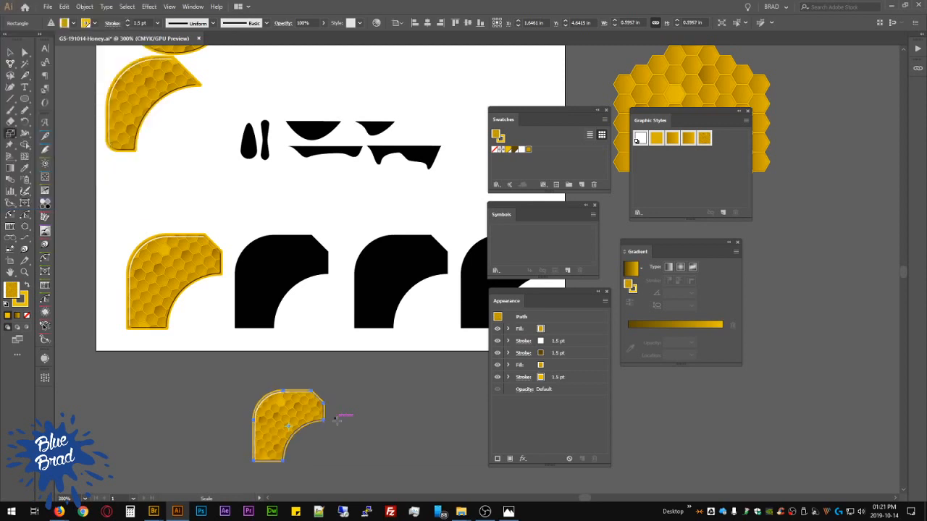
Step: Save the scaled copy's appearance as a new graphic style and apply it to the black shape beside the original sample
key("v")
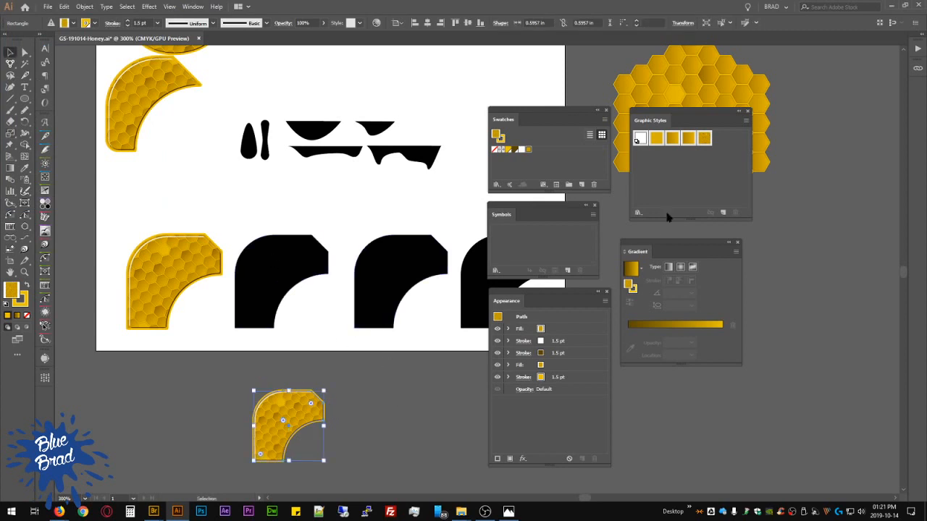
left_click(722, 212)
left_click(269, 274)
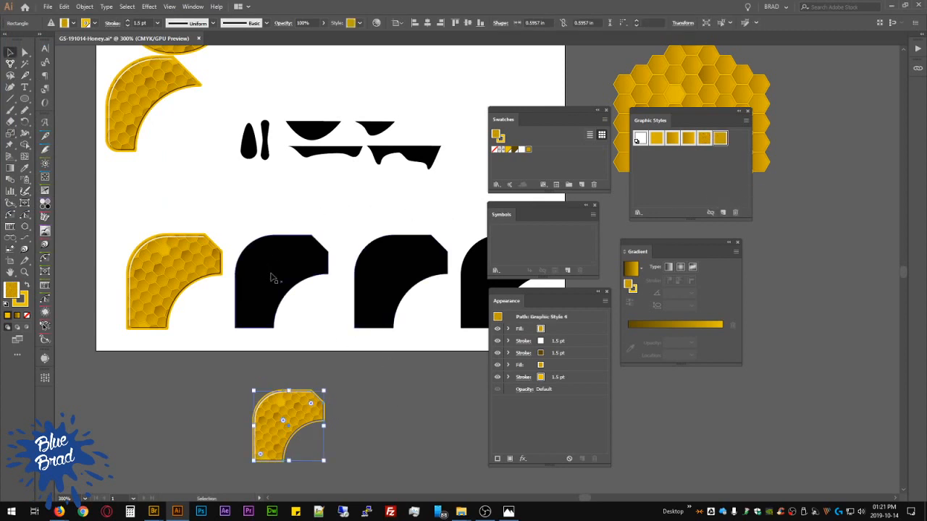
left_click(720, 137)
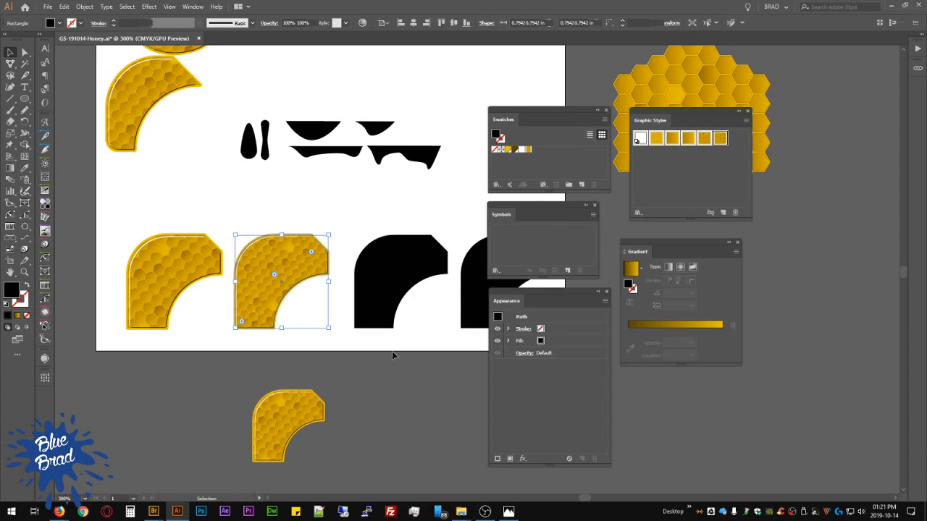
Step: Duplicate the 75% copy beside itself below the artboard and scale the duplicate by another 75%
left_click(277, 423)
left_click_drag(276, 423, 372, 424, "alt")
key("s")
key("Return")
key("Return")
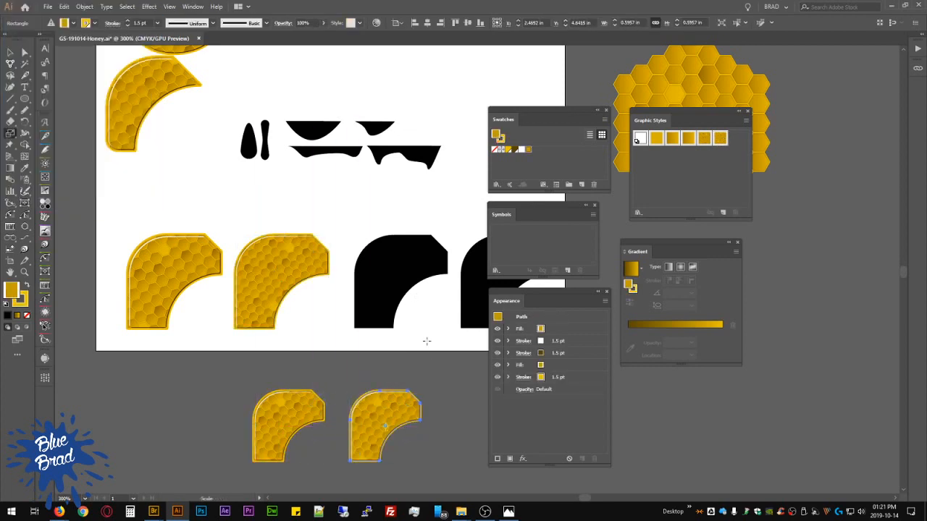
Step: Save the second reduced copy's appearance as a graphic style and apply it to the third shape in the bottom row
key("v")
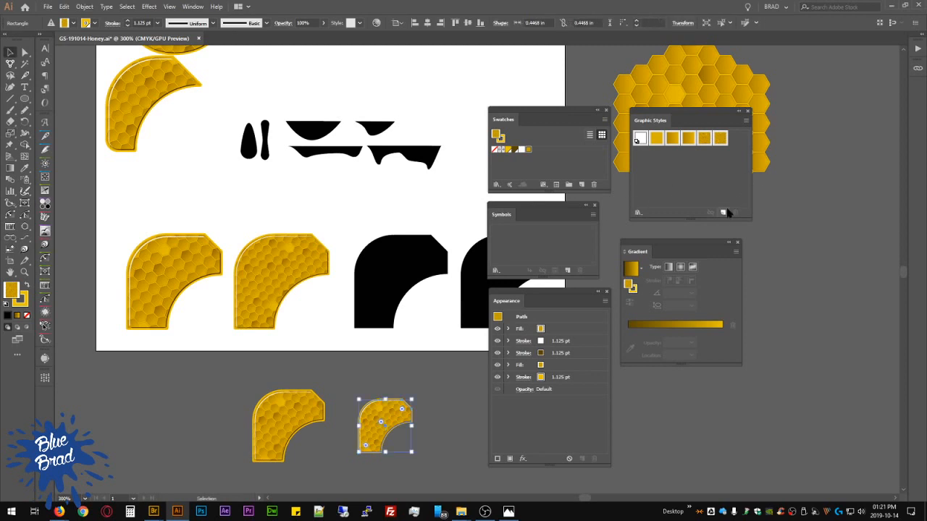
left_click(724, 212)
left_click(369, 250)
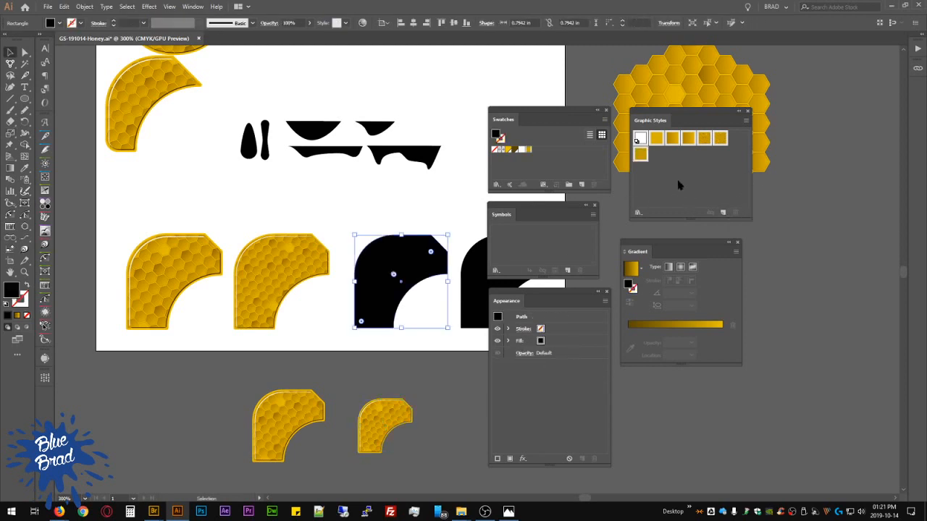
left_click(640, 153)
Step: Duplicate the smallest honeycomb copy beside itself and scale the new duplicate uniformly to 75%
left_click_drag(433, 355, 320, 364)
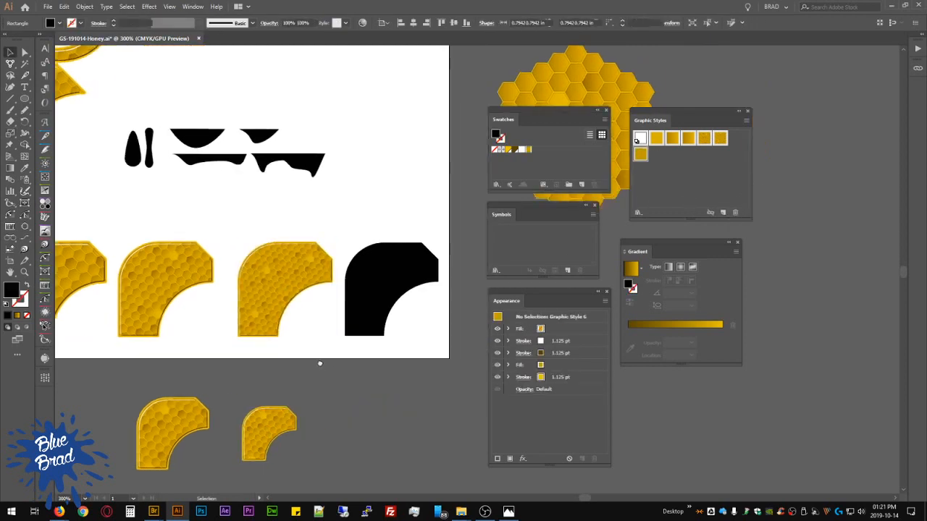
left_click(381, 282)
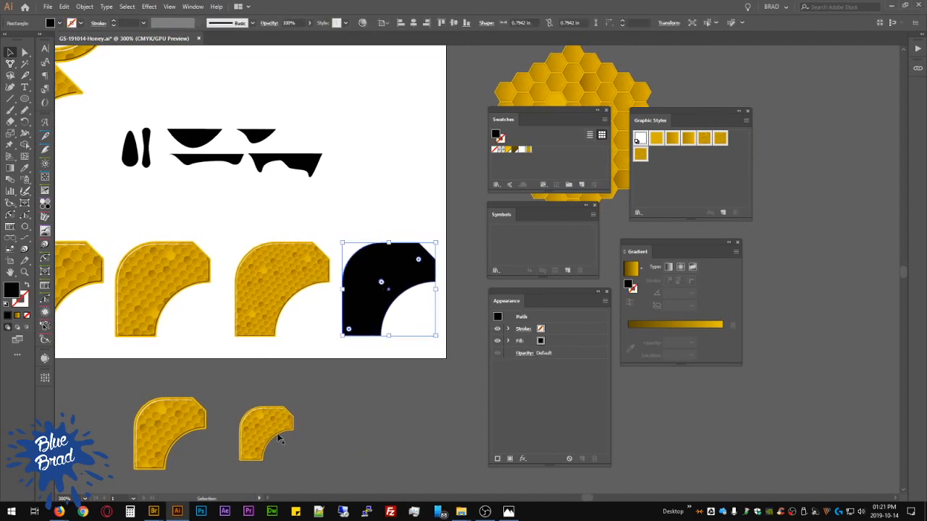
left_click_drag(263, 429, 345, 431)
key("s")
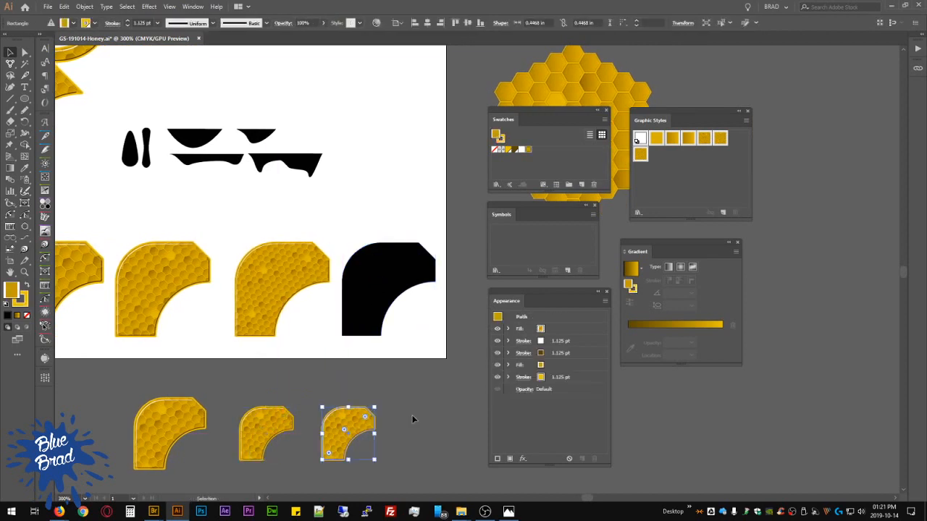
key("Return")
key("Return")
key("Return")
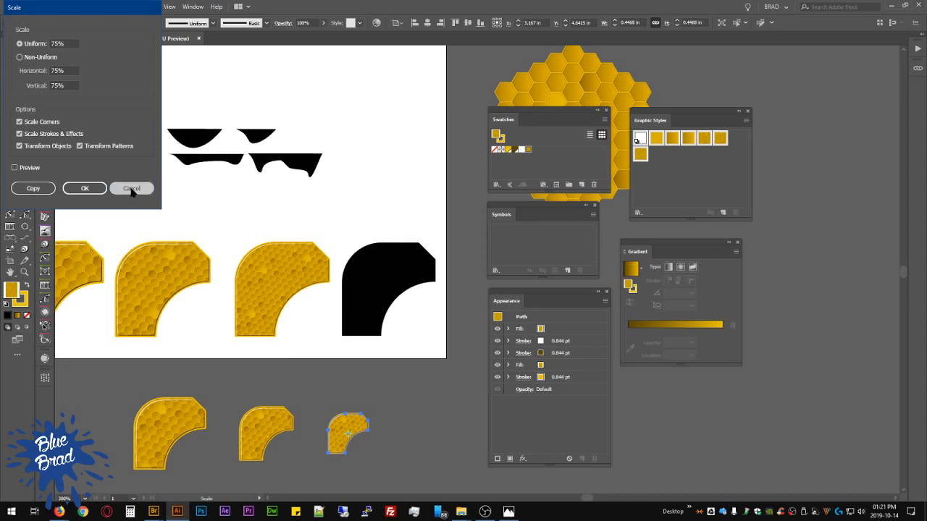
left_click(131, 188)
Step: Save the third reduced copy's appearance as a new graphic style and deselect it
key("v")
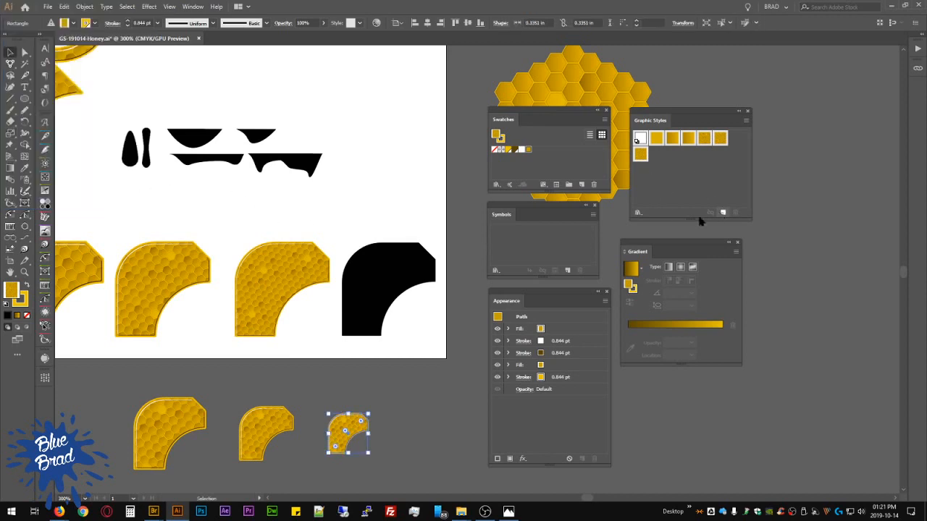
left_click(723, 212)
left_click(384, 409)
Step: Try deleting the Bluebrad lettering above Honey and undo the deletion
left_click_drag(412, 353, 439, 449)
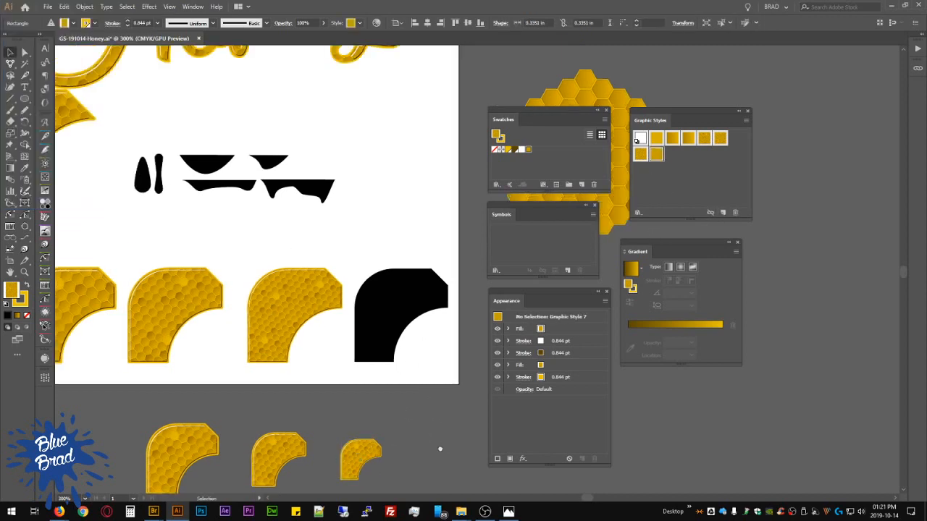
left_click_drag(367, 217, 273, 316)
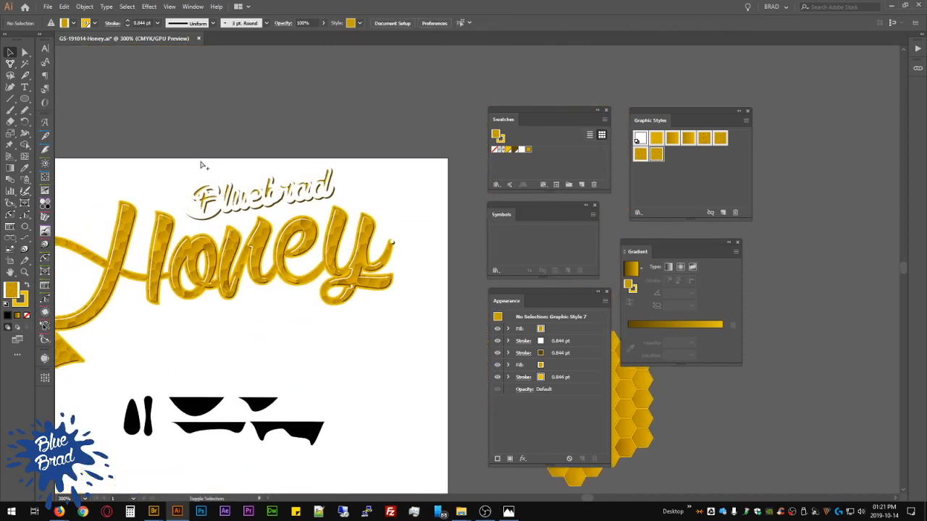
left_click(328, 205)
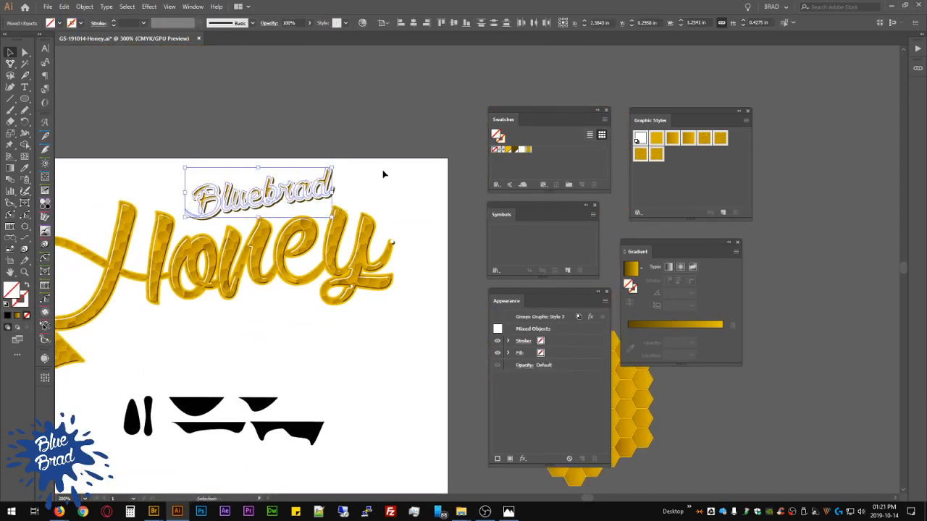
key("Delete")
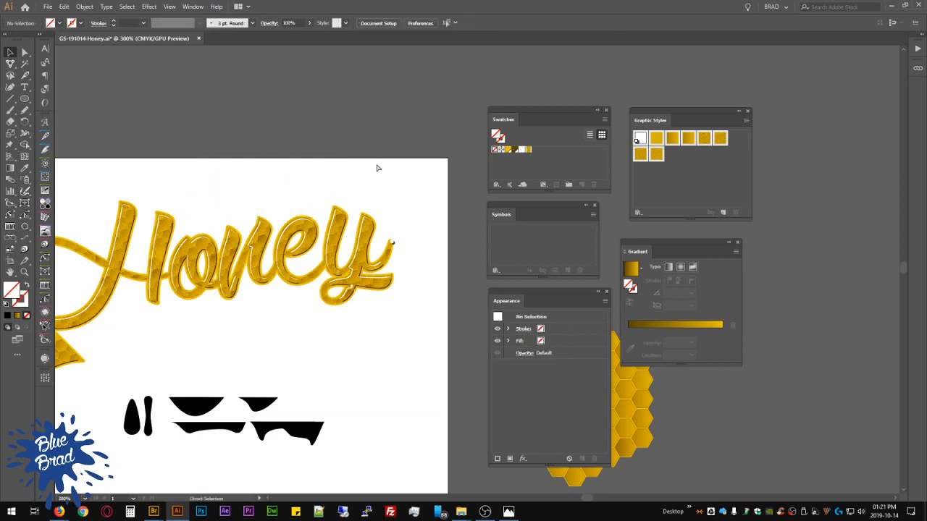
key("ctrl+z")
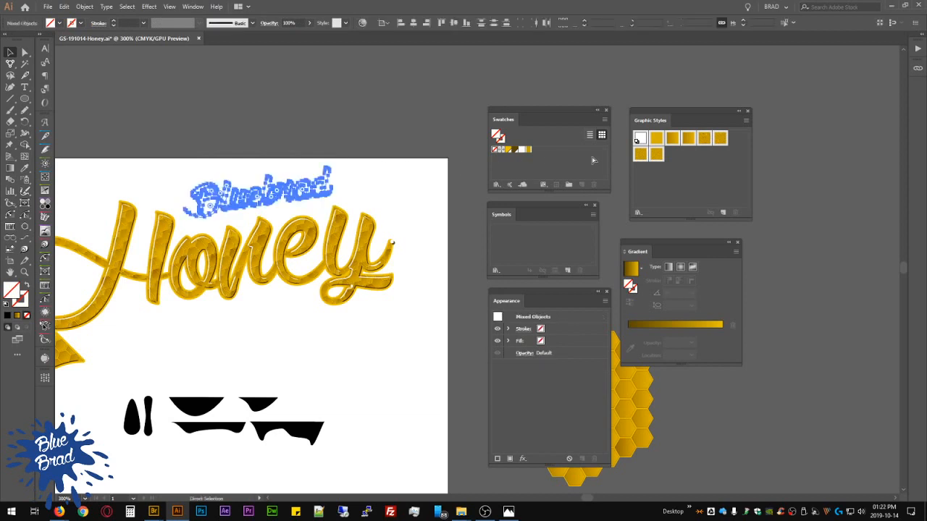
Step: Group the Bluebrad lettering, apply Graphic Style 7 to the group and deselect it
key("ctrl+g")
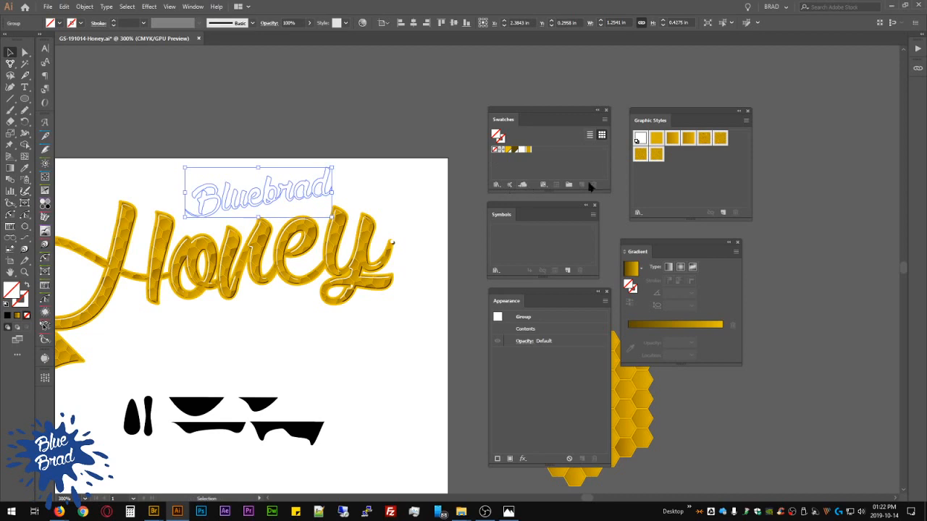
left_click(657, 153)
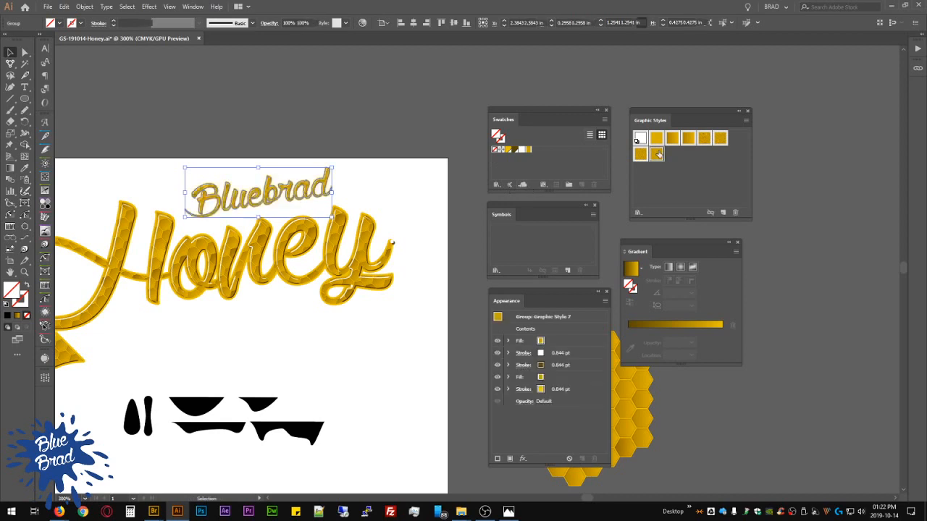
left_click(332, 177)
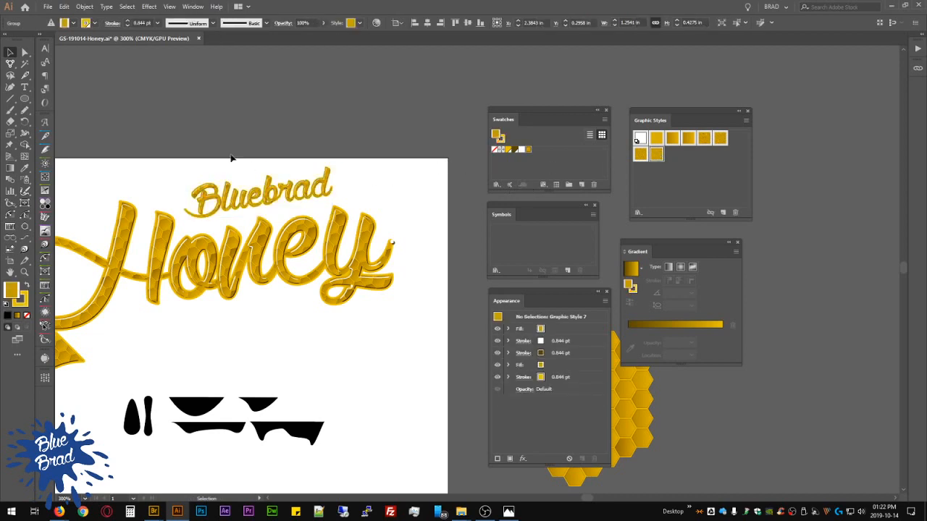
scroll(232, 158, "up", 1)
scroll(232, 160, "up", 1)
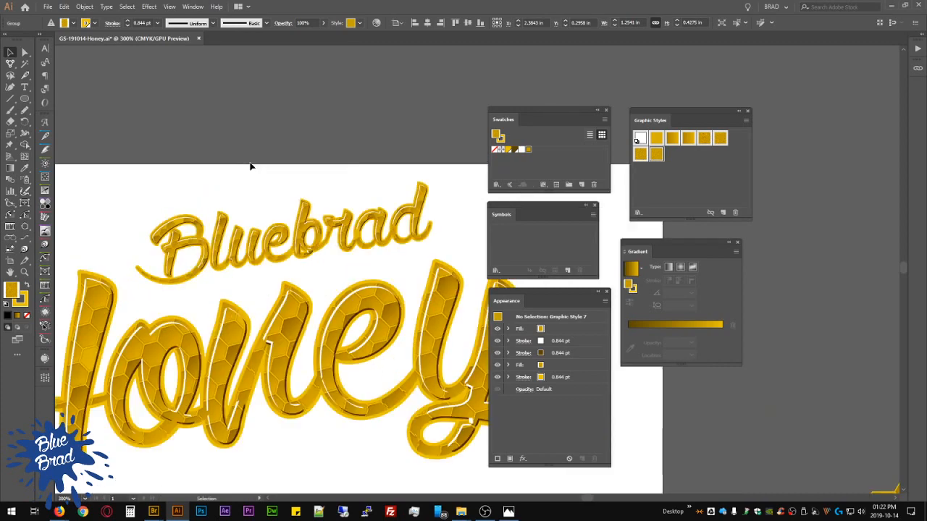
scroll(249, 167, "up", 2)
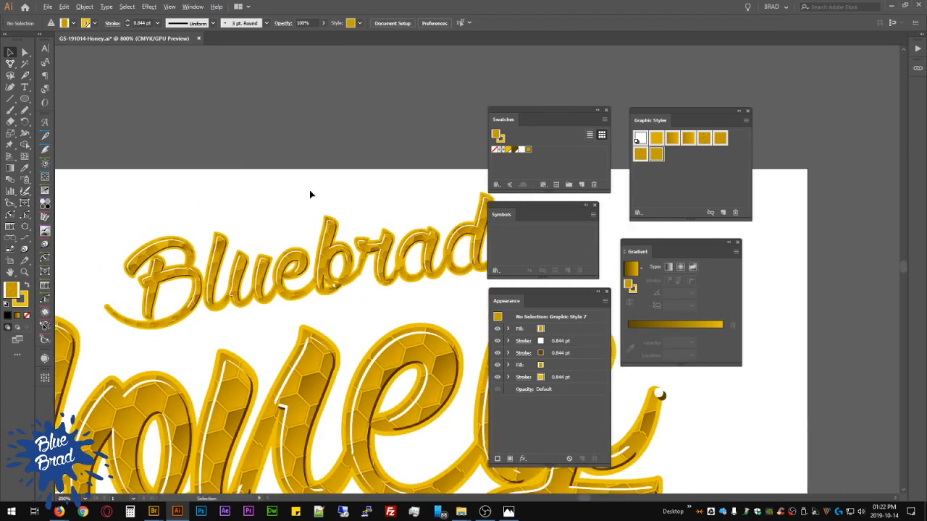
scroll(310, 193, "down", 1)
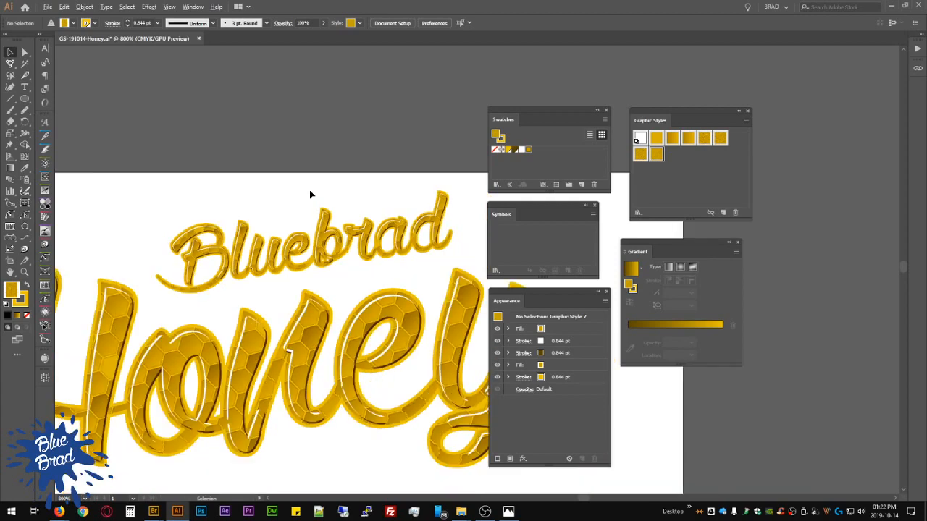
scroll(309, 193, "down", 1)
Step: Apply the smallest honeycomb graphic style to the black fourth shape in the artboard's bottom row and deselect it
left_click_drag(359, 414, 280, 176)
left_click_drag(405, 467, 335, 154)
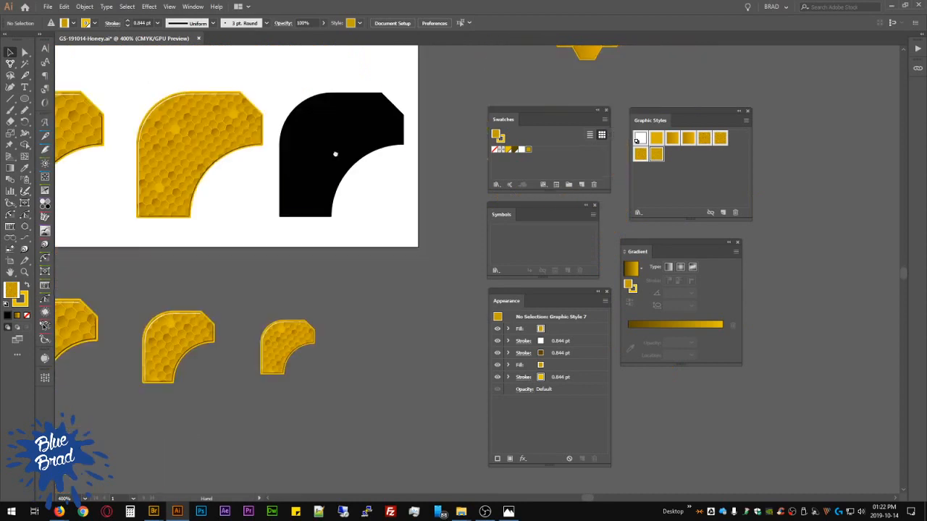
left_click(336, 154)
left_click(656, 154)
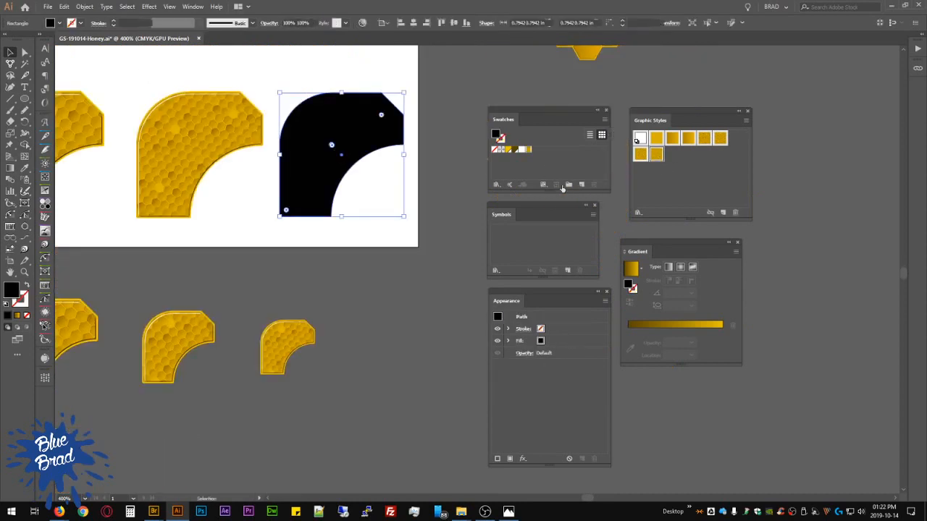
left_click(321, 282)
left_click_drag(317, 285, 406, 453)
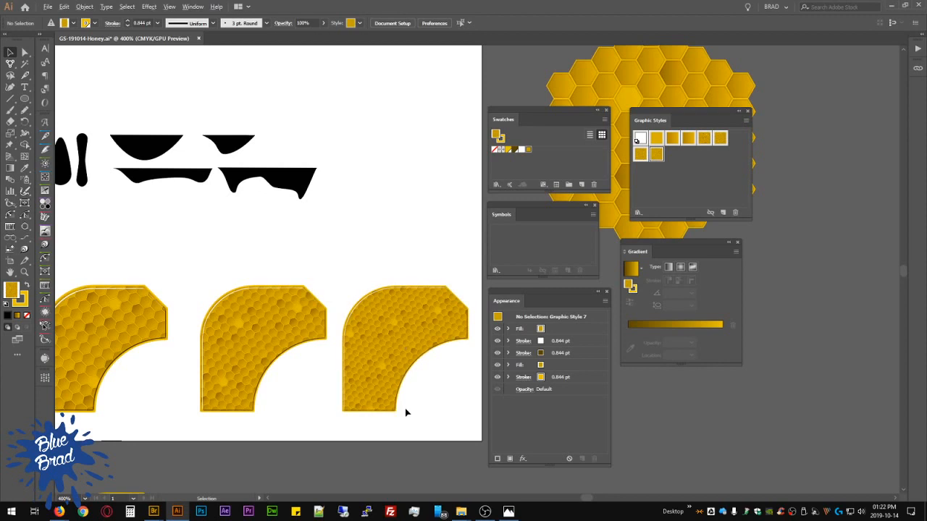
Step: Examine the honeycomb pattern and outlines on the four bottom shapes, comparing their different scales
scroll(413, 411, "down", 1)
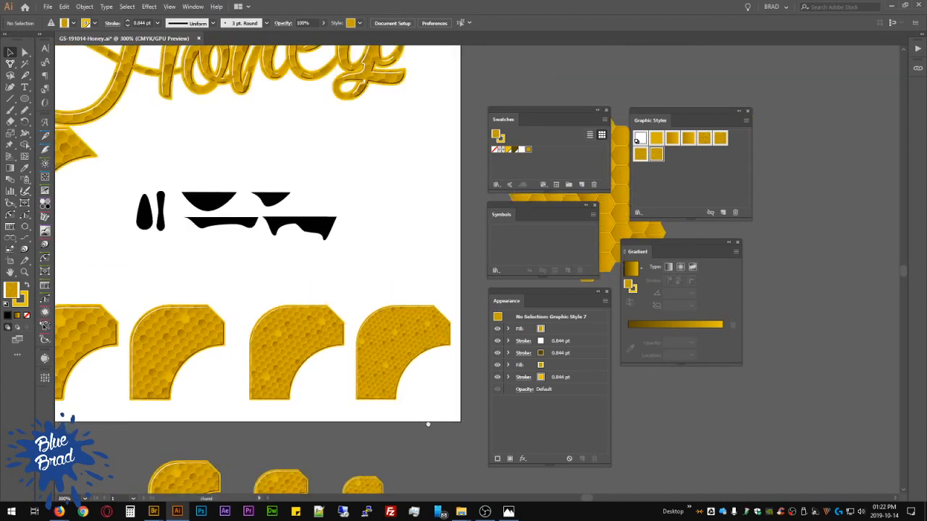
left_click_drag(429, 422, 552, 391)
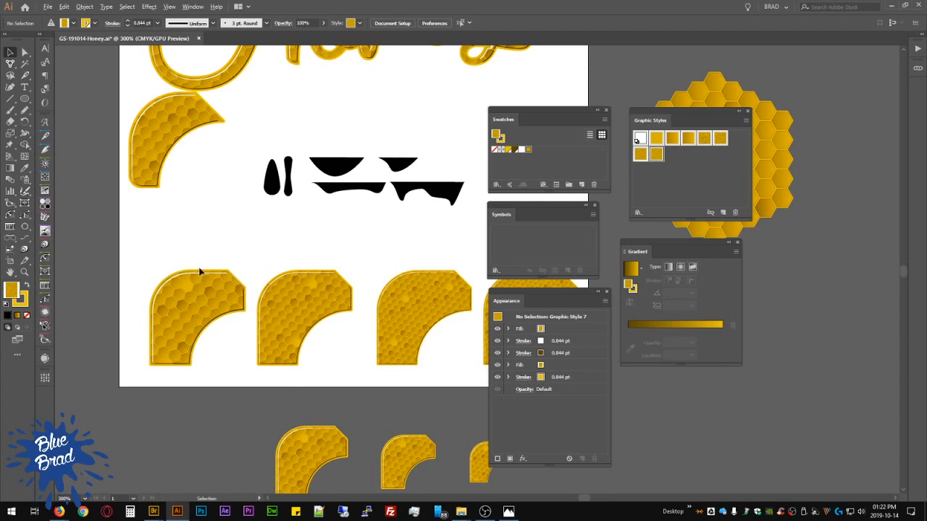
scroll(200, 272, "up", 1)
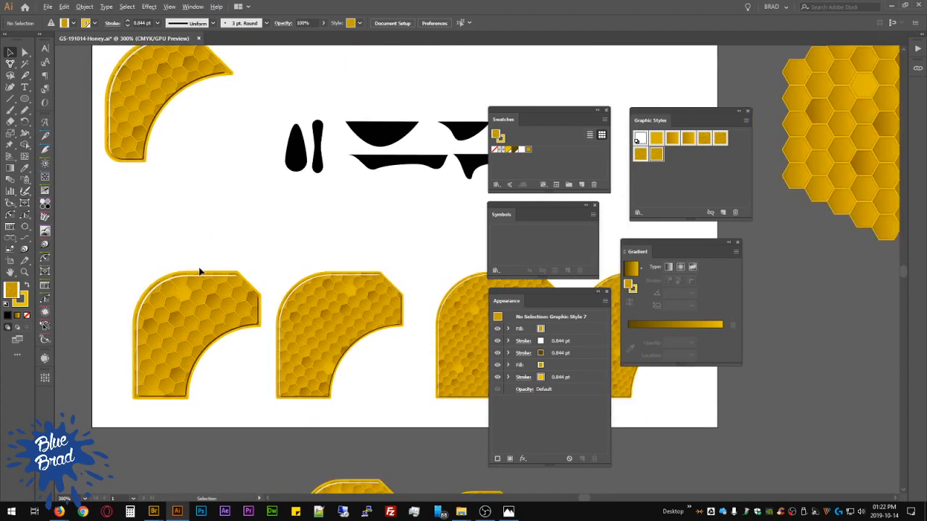
scroll(203, 274, "up", 4)
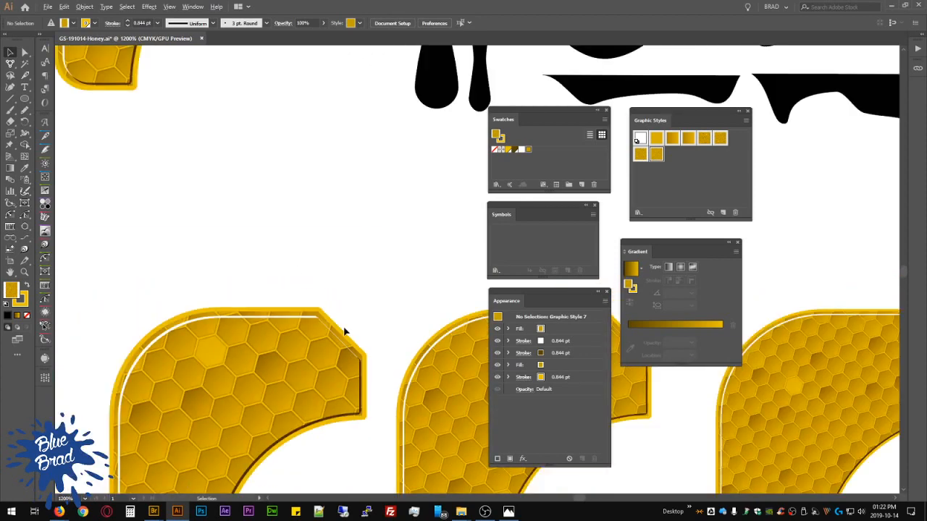
scroll(345, 331, "down", 1)
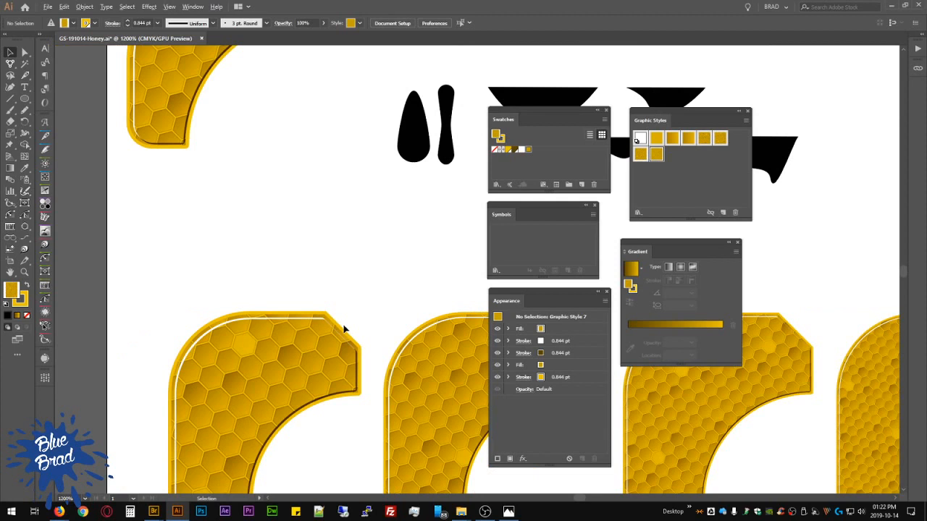
scroll(348, 325, "down", 1)
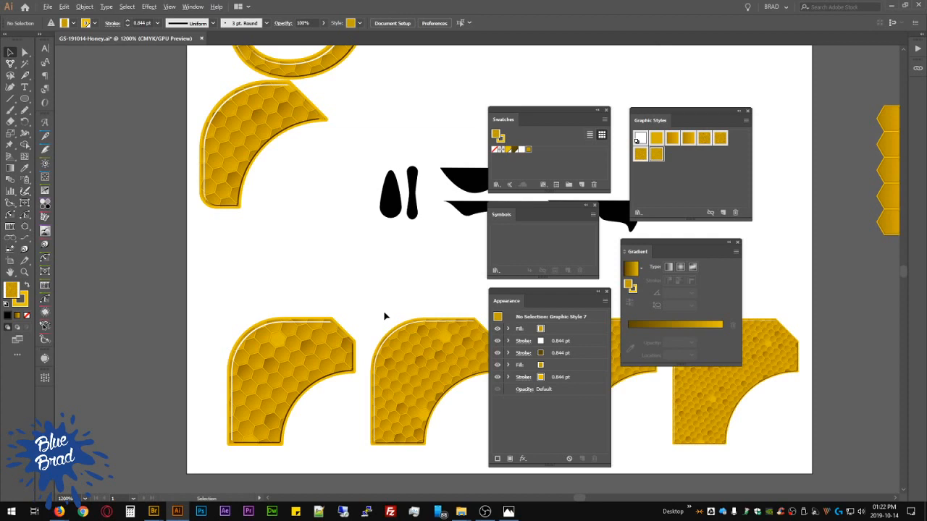
scroll(377, 304, "down", 2)
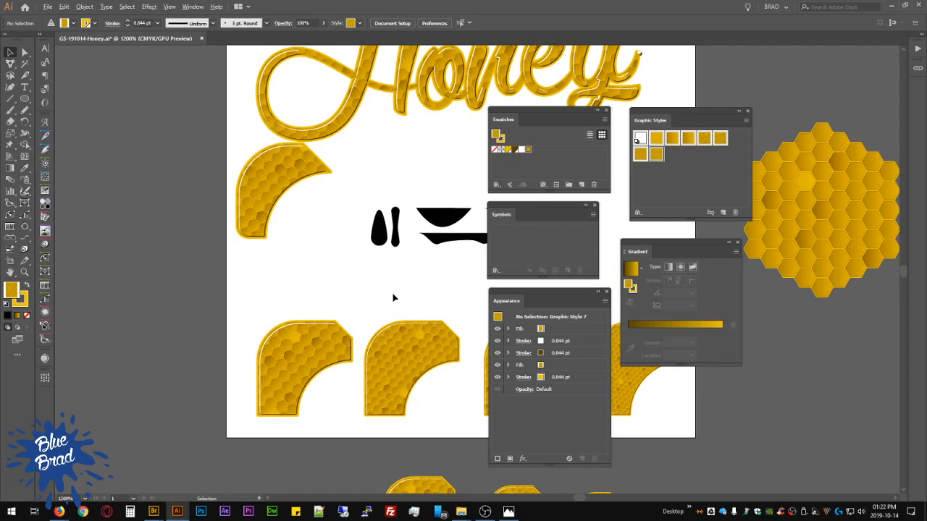
key("ctrl+minus")
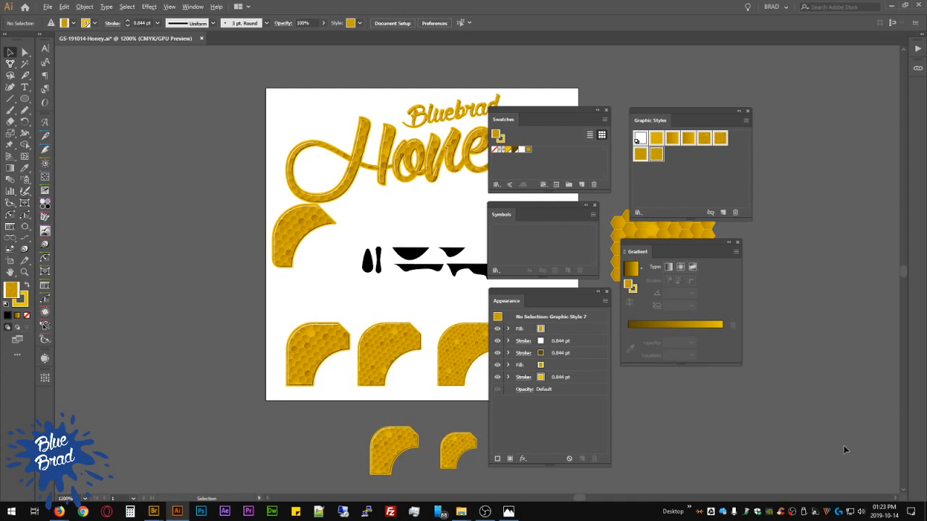
Step: Delete the honeycomb shape beneath the Honey lettering's loop and the large hexagon artwork beside the artboard
key("ctrl+minus")
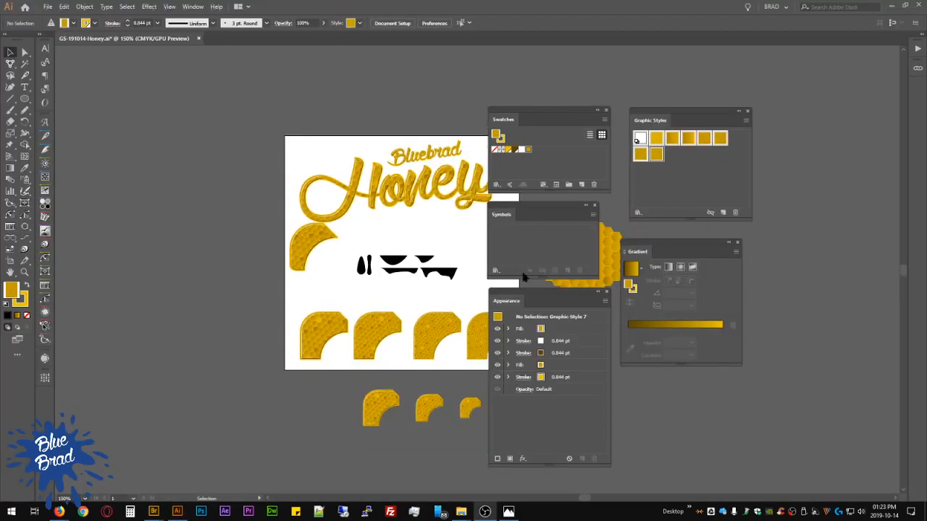
left_click(307, 246)
left_click(307, 255)
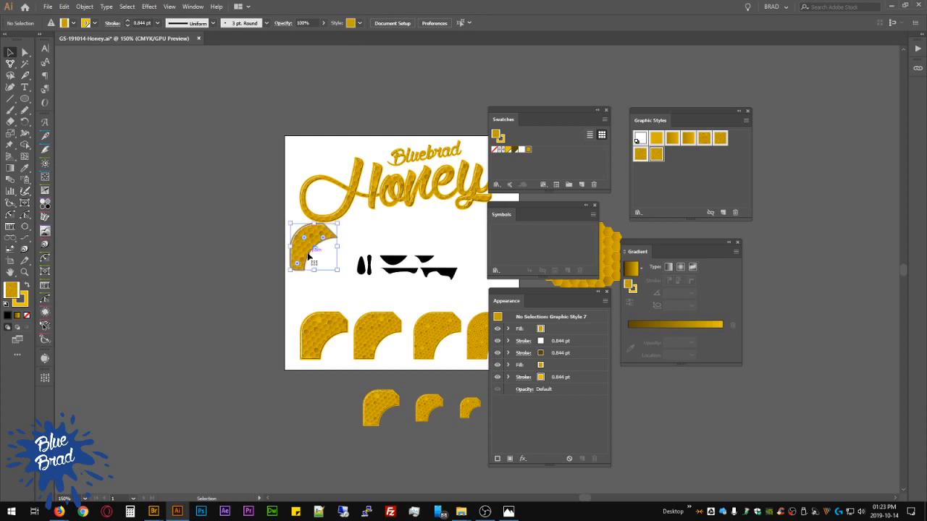
key("Delete")
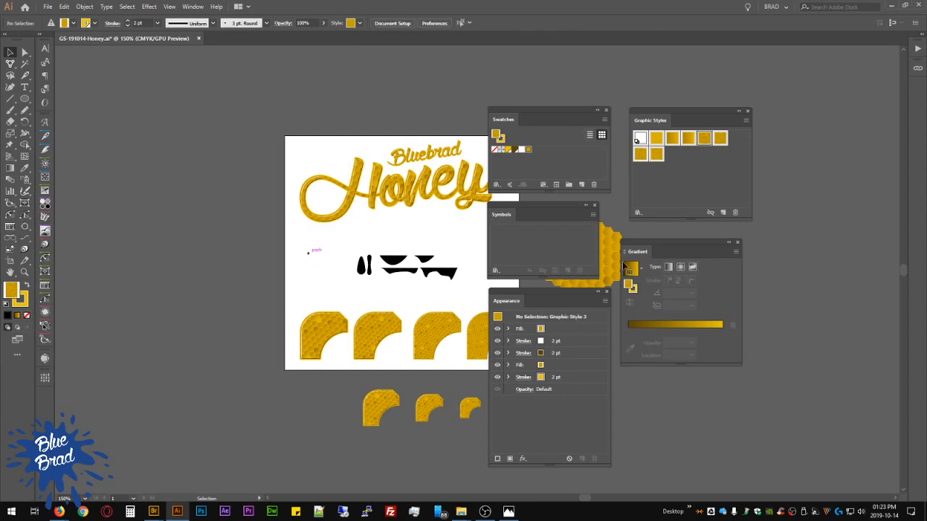
left_click(611, 260)
key("Delete")
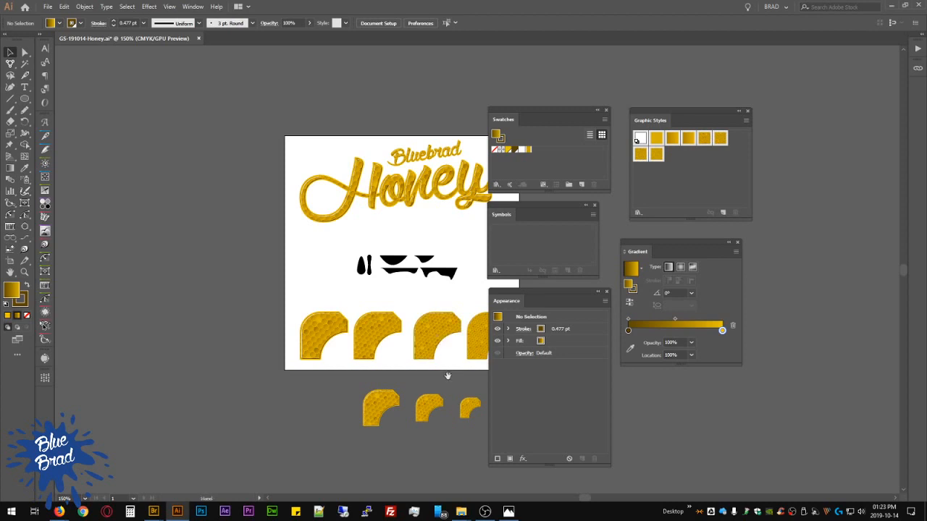
Step: Edit the global yellow swatch bb-01, setting magenta to 15% and black to 0%
left_click_drag(445, 376, 314, 368)
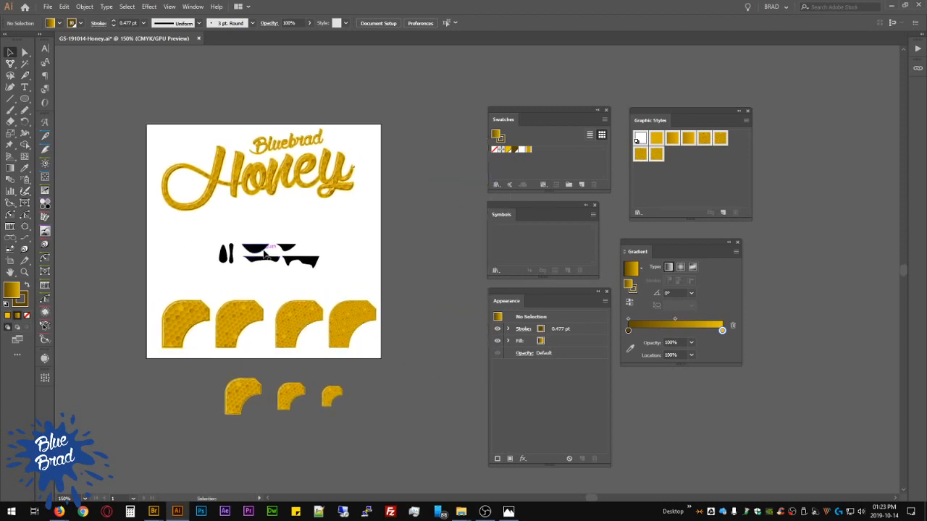
scroll(317, 219, "up", 1)
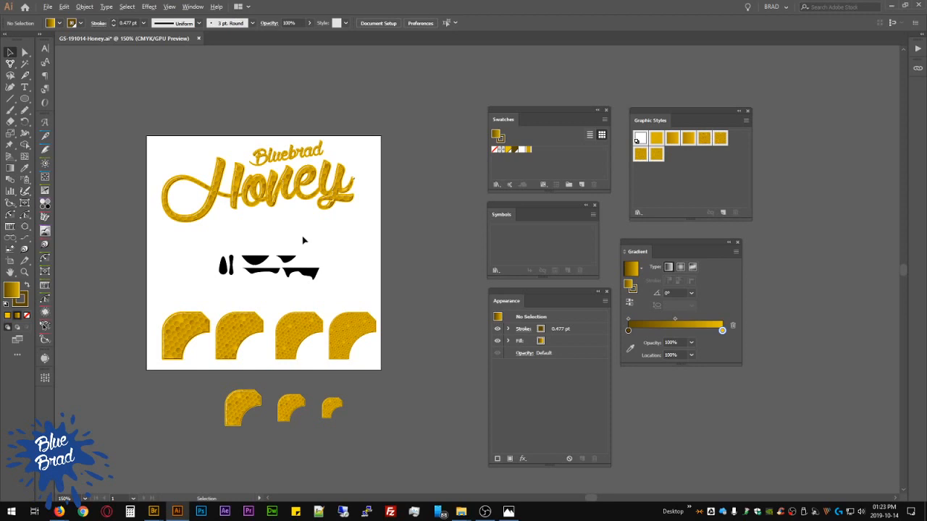
scroll(304, 244, "up", 1)
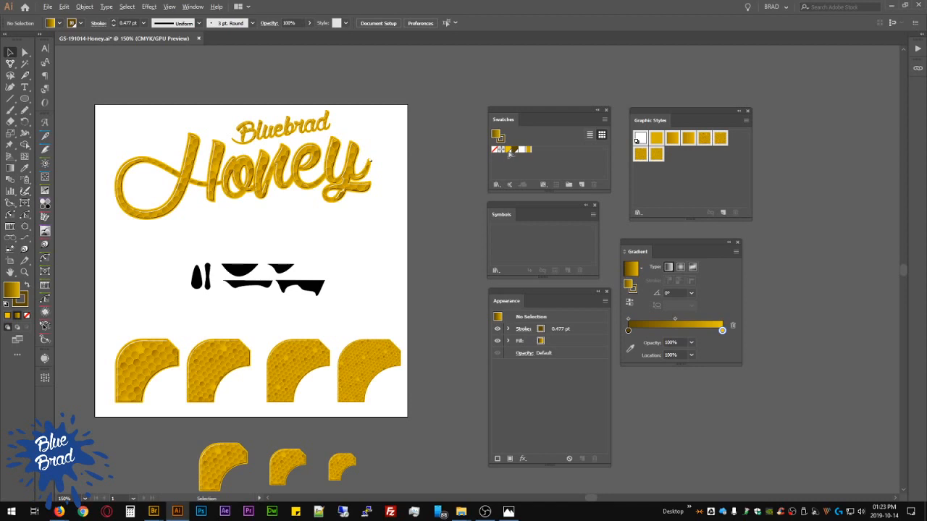
double_click(509, 150)
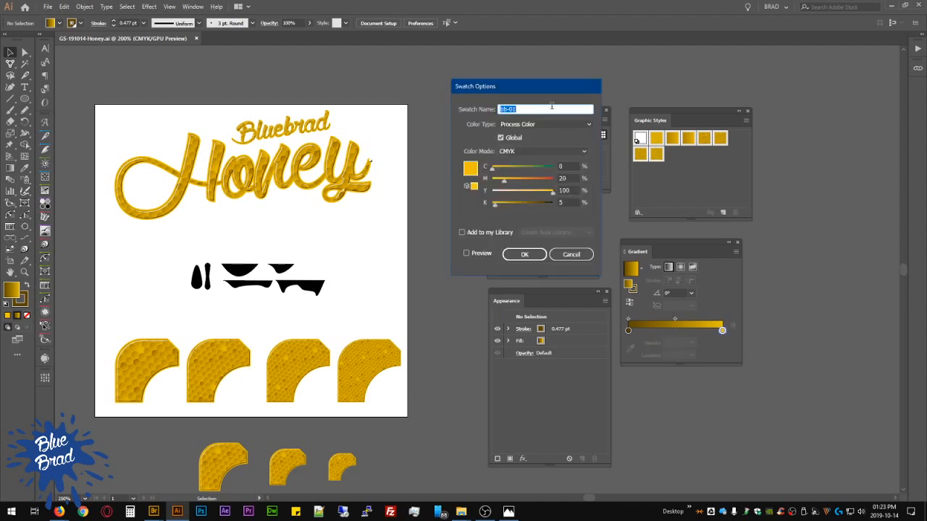
left_click(570, 202)
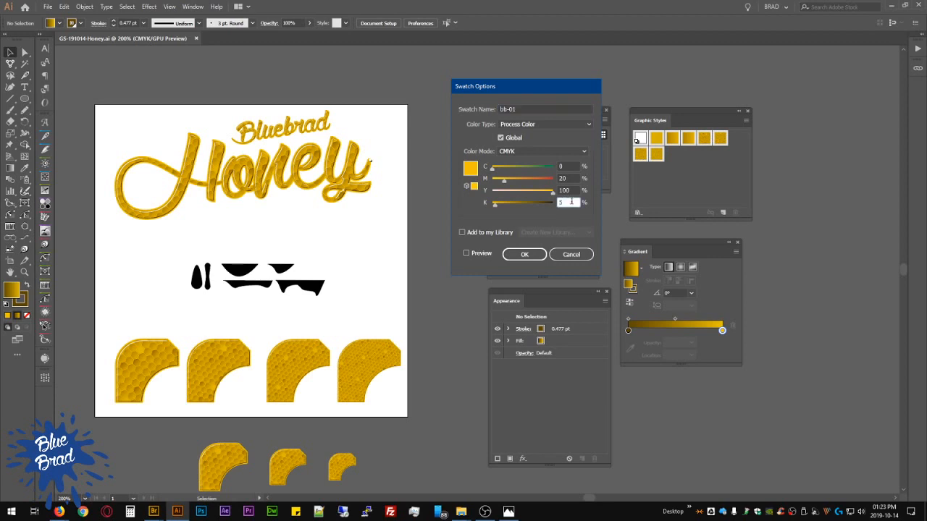
type("5")
left_click(565, 178)
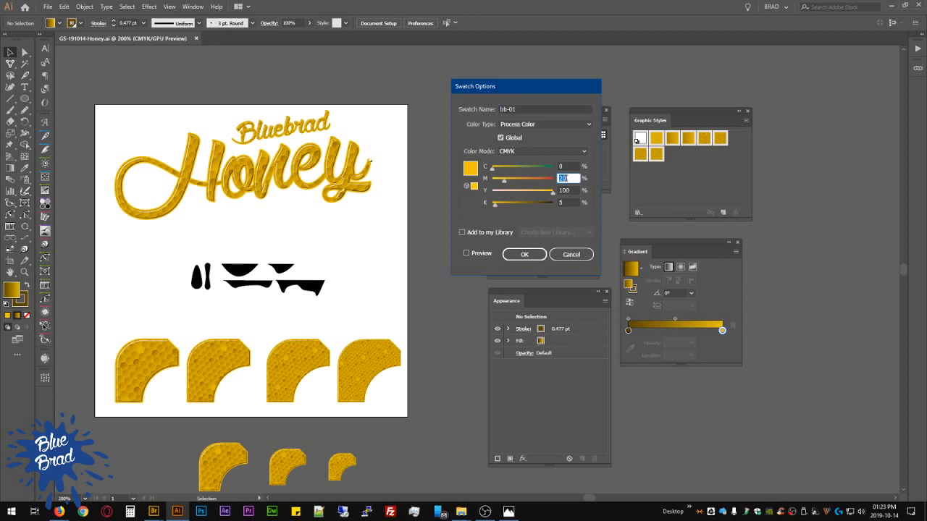
type("15")
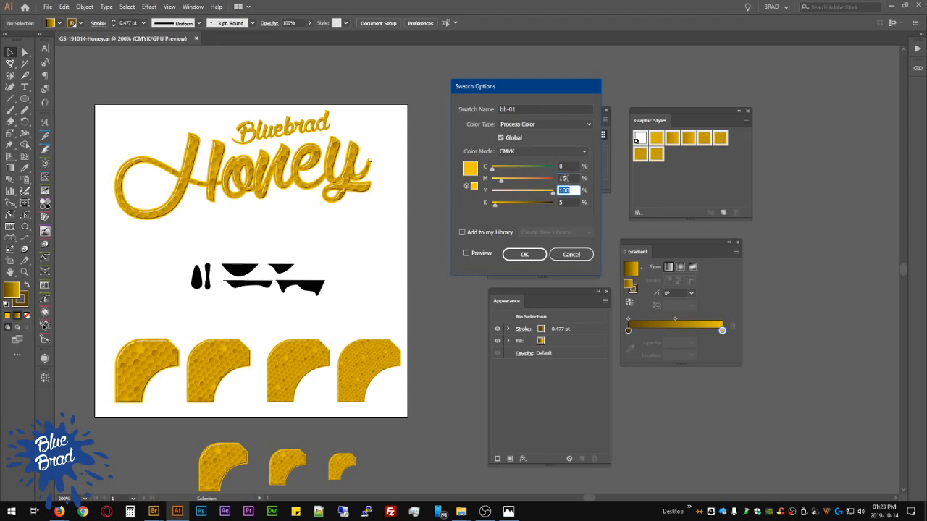
key("Tab")
type("0")
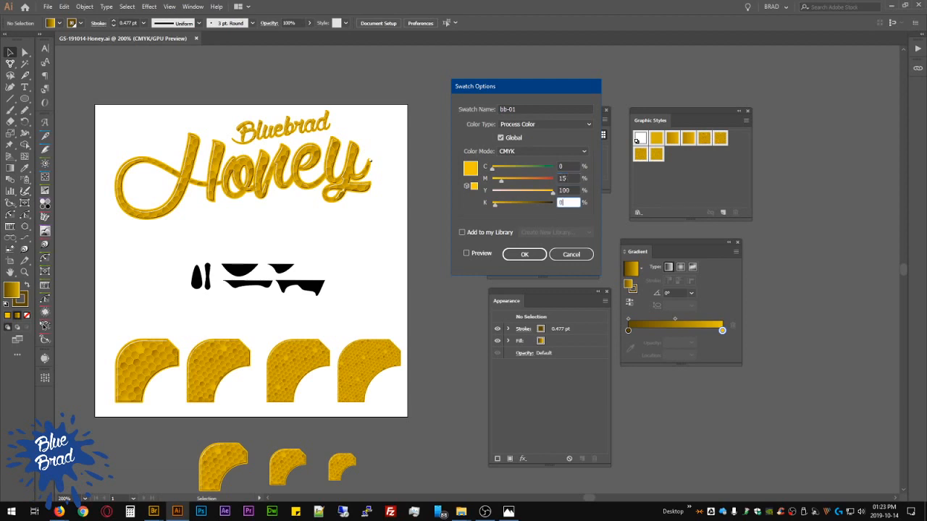
key("Return")
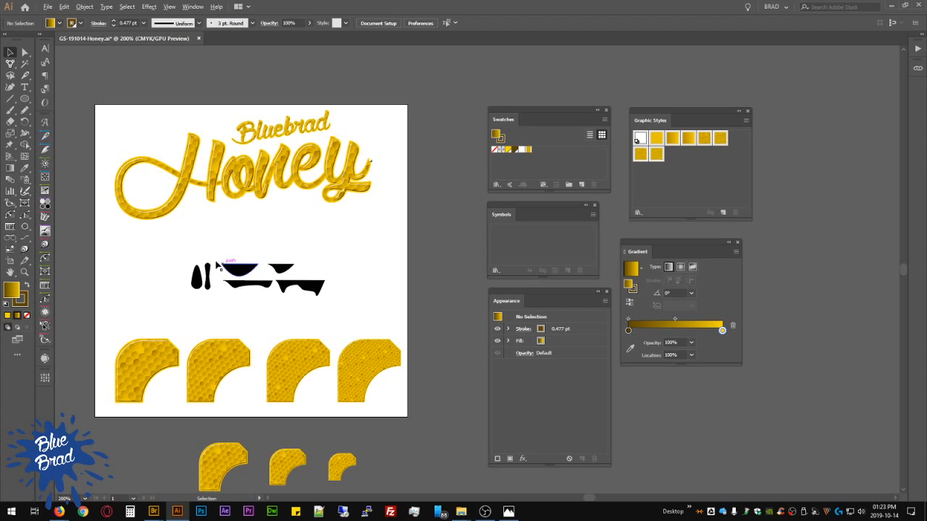
Step: Apply Graphic Style 4 to the Honey lettering group and deselect it
scroll(223, 265, "up", 1)
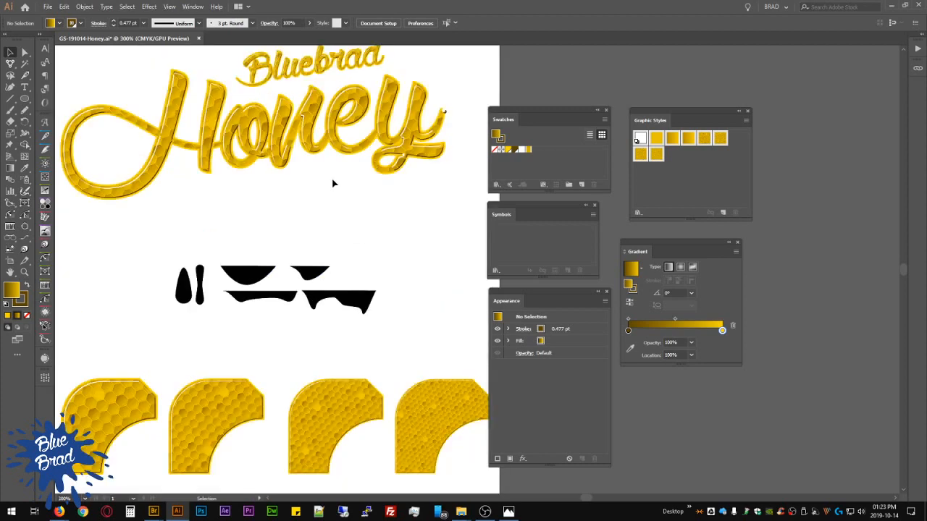
key("space")
left_click_drag(209, 246, 246, 223)
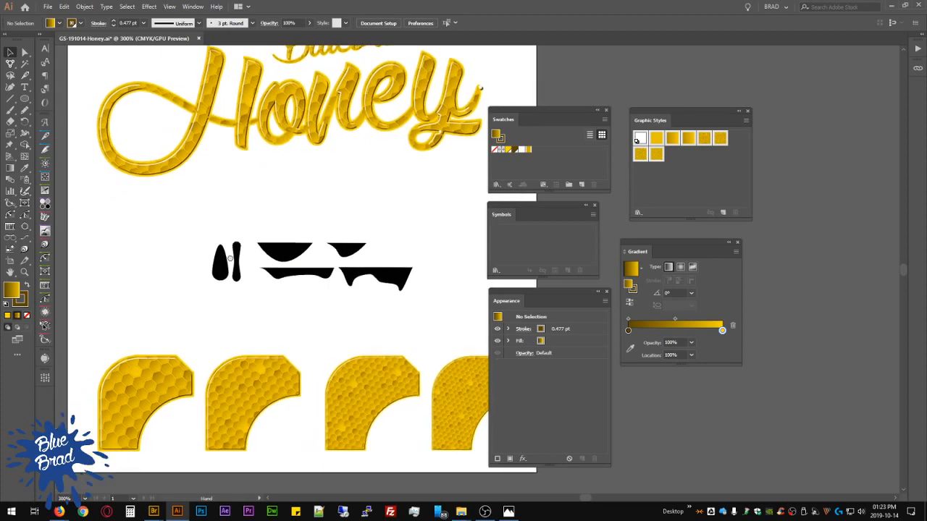
left_click_drag(230, 258, 226, 265)
left_click(332, 167)
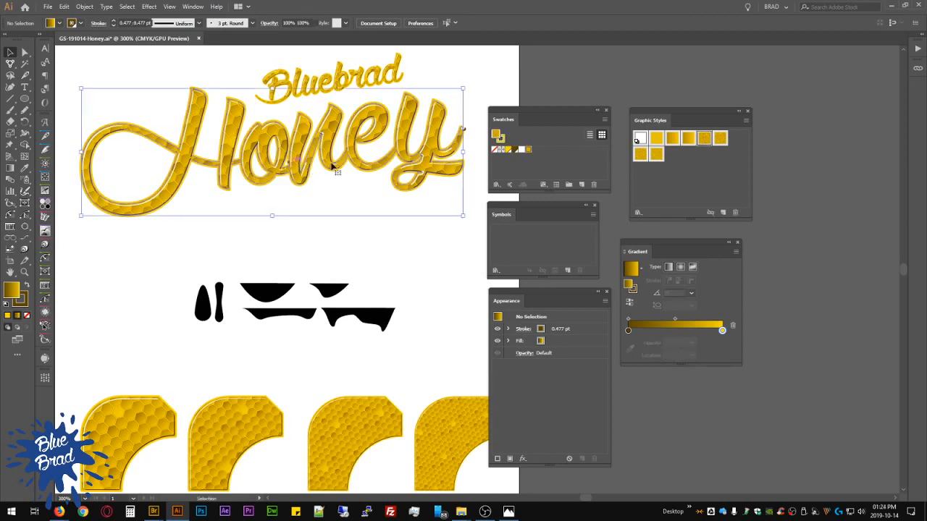
left_click(721, 138)
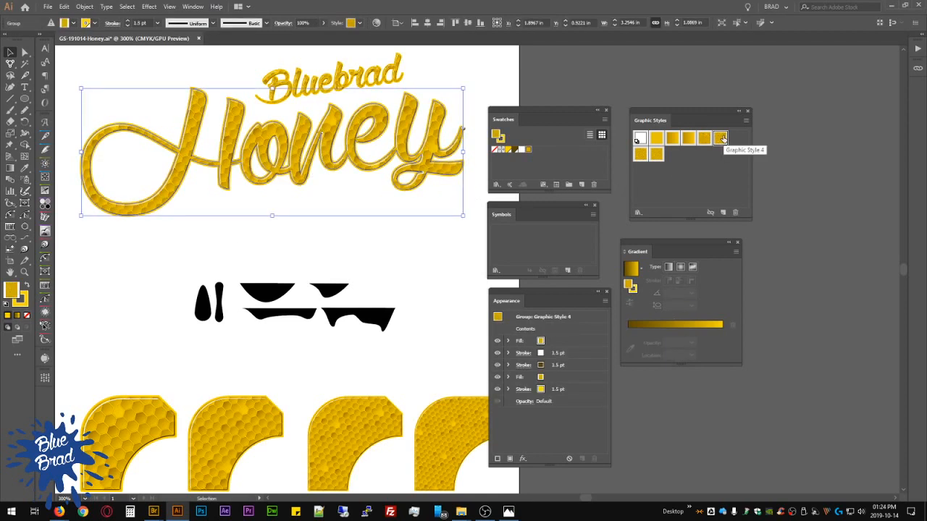
left_click(412, 242)
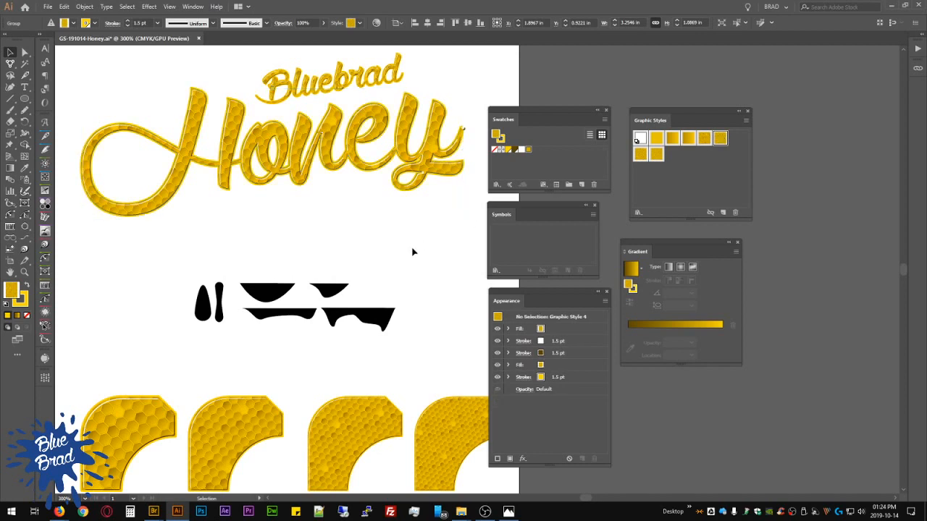
Step: Apply Graphic Style 6 to the Honey lettering group and deselect it
left_click(424, 188)
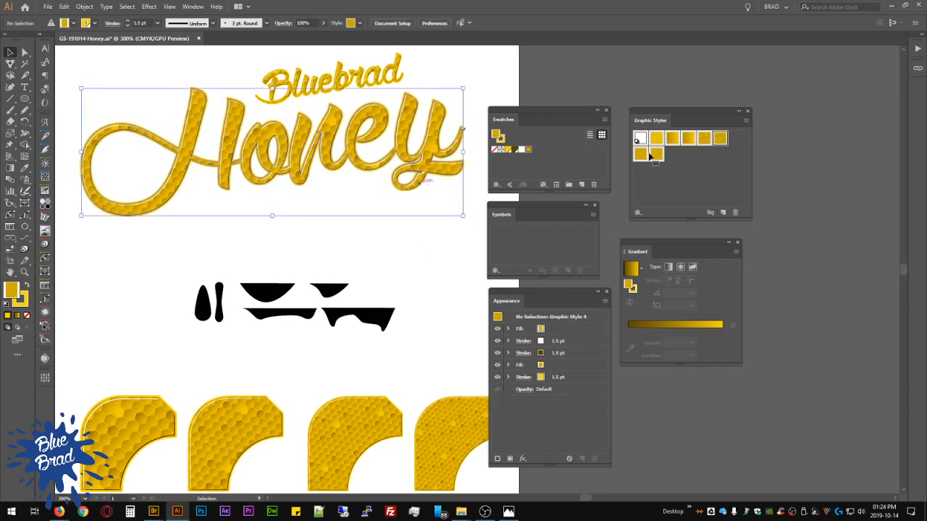
left_click(353, 258)
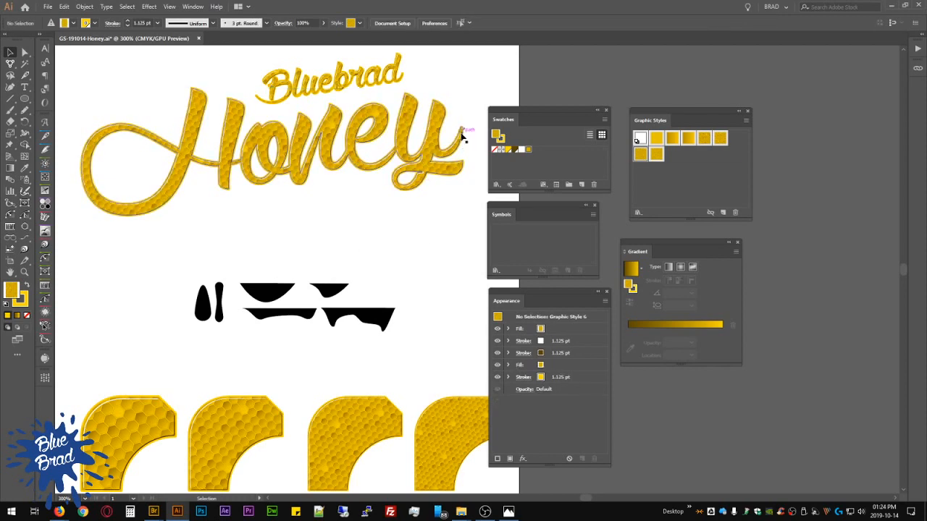
Step: Set the white stroke of Graphic Style 6 to 1.5 pt and redefine the style
left_click_drag(308, 211, 298, 273)
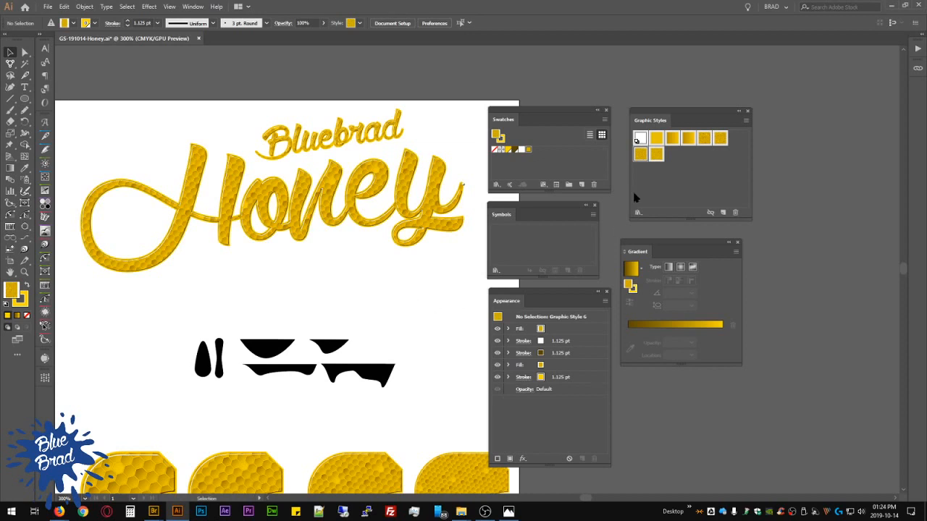
left_click(548, 344)
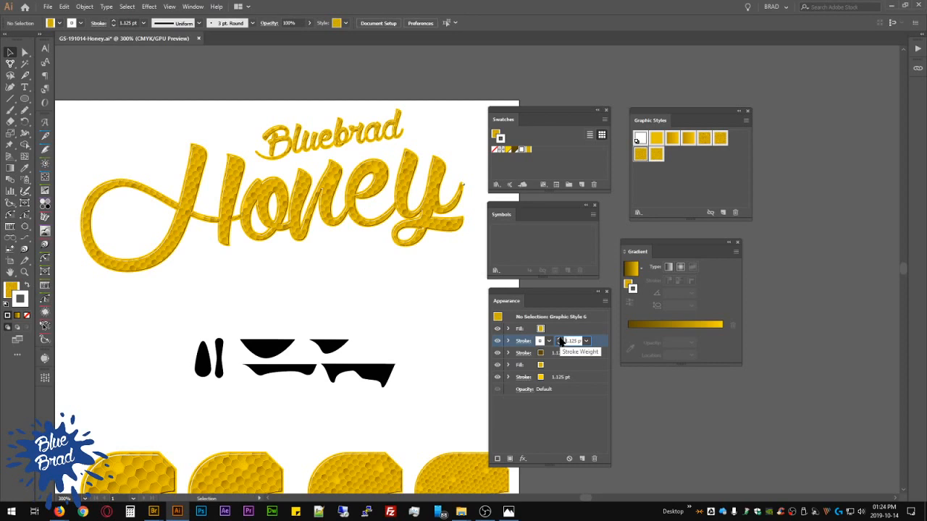
left_click(572, 341)
type("1.5")
key("Return")
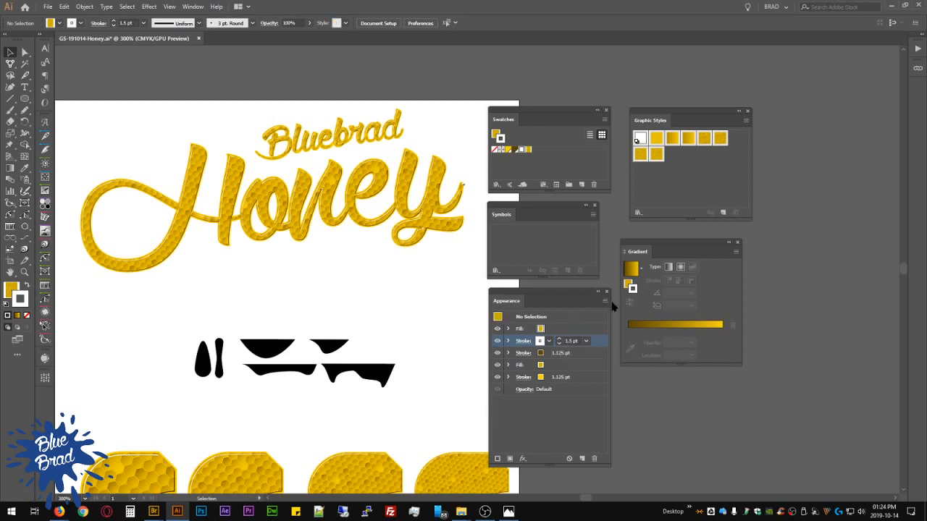
left_click(605, 300)
left_click(668, 403)
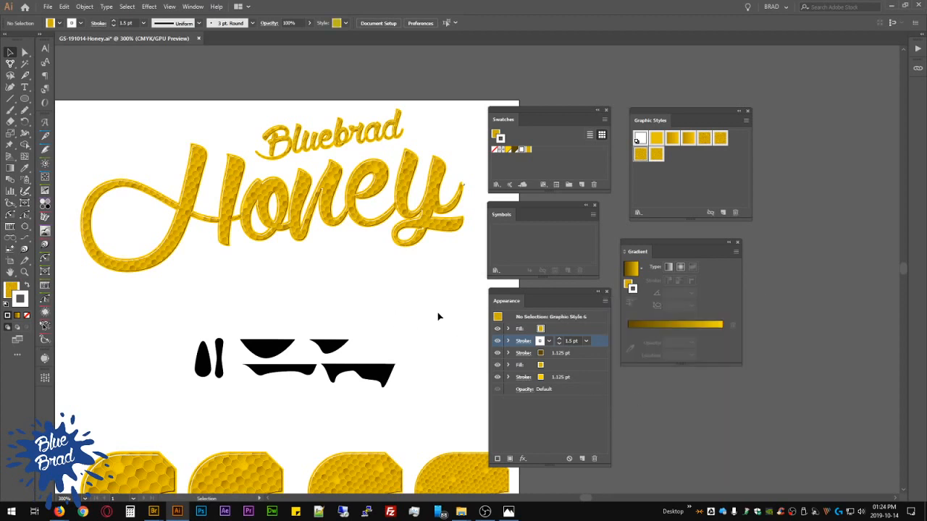
Step: Set the dark stroke of the Honey lettering group to 1.25 pt
left_click_drag(441, 262, 411, 271)
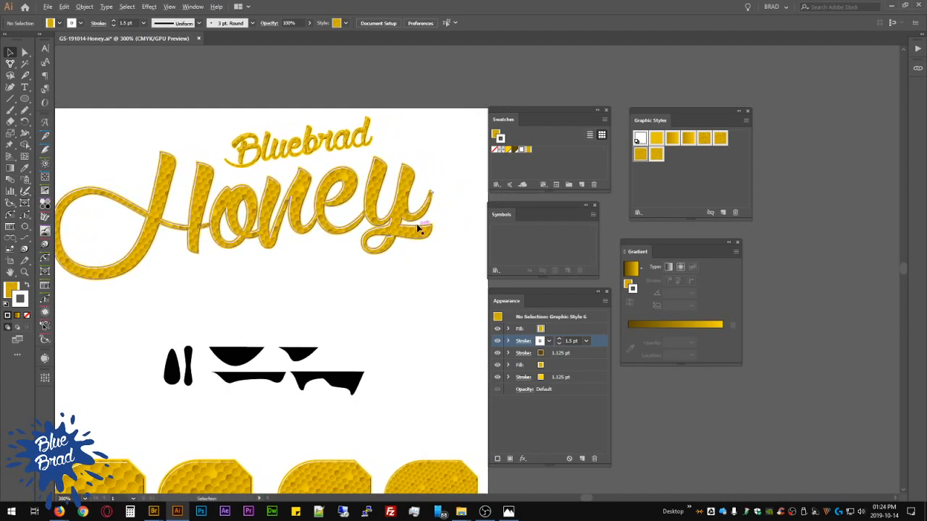
scroll(418, 229, "up", 1)
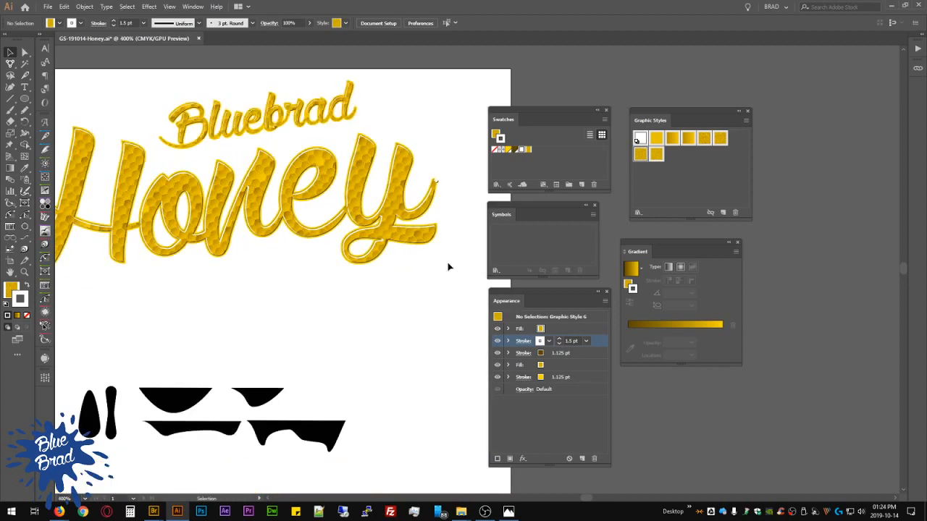
left_click(383, 239)
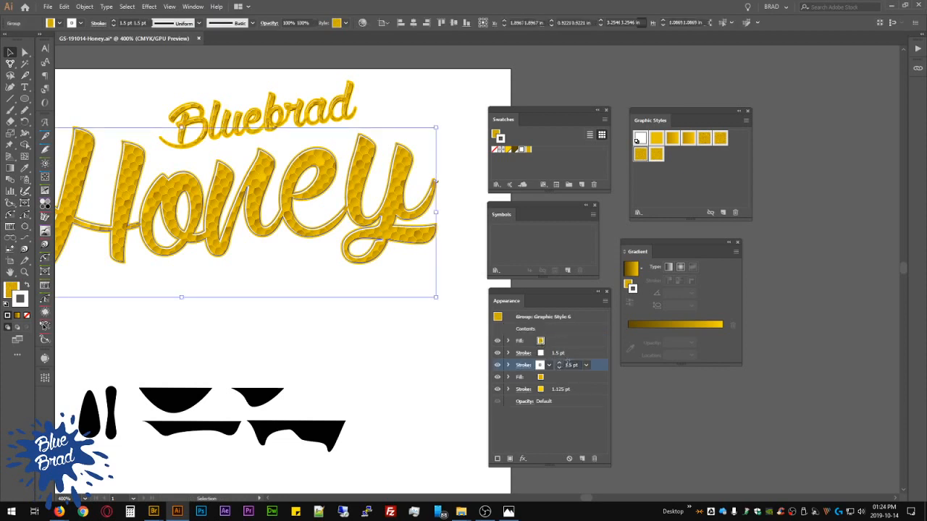
left_click(568, 364)
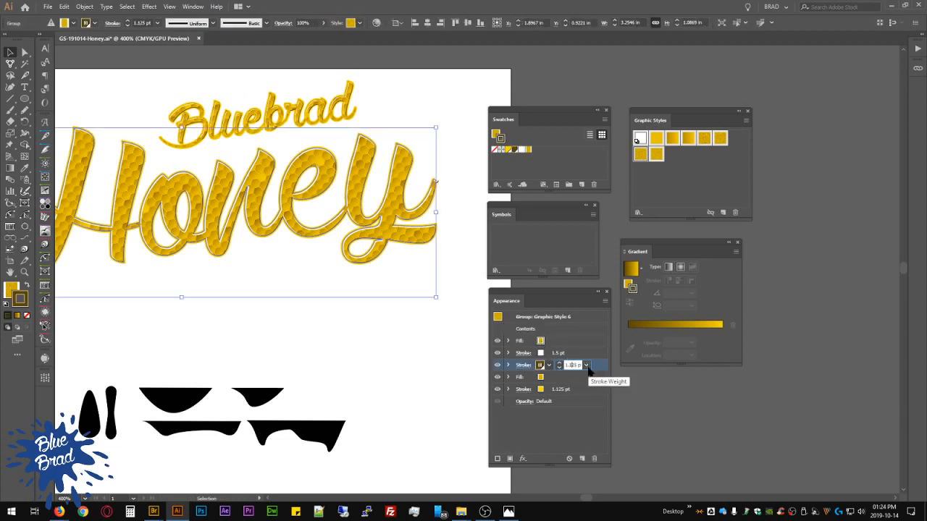
key("BackSpace")
key("Return")
Step: Set the Honey group's lowest yellow stroke to 2 pt, redefine Graphic Style 6 with the changes and deselect
left_click(562, 391)
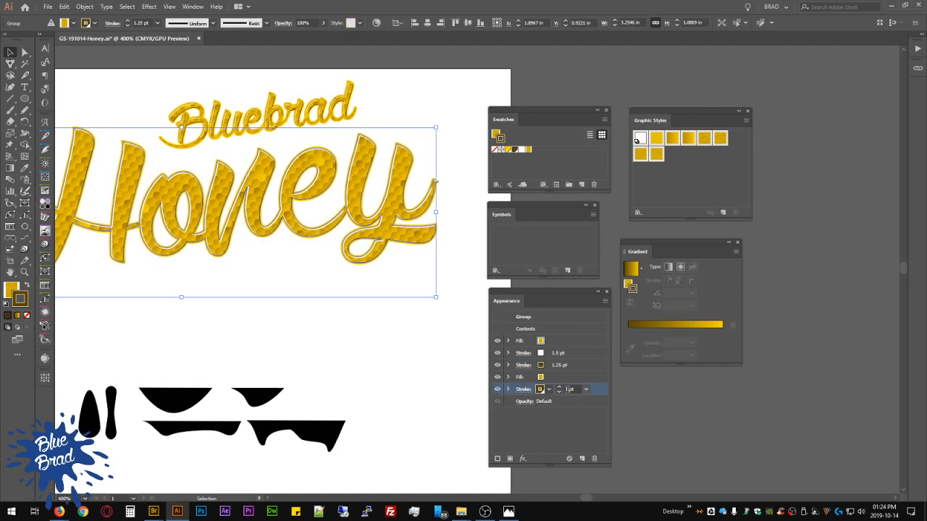
left_click(503, 428)
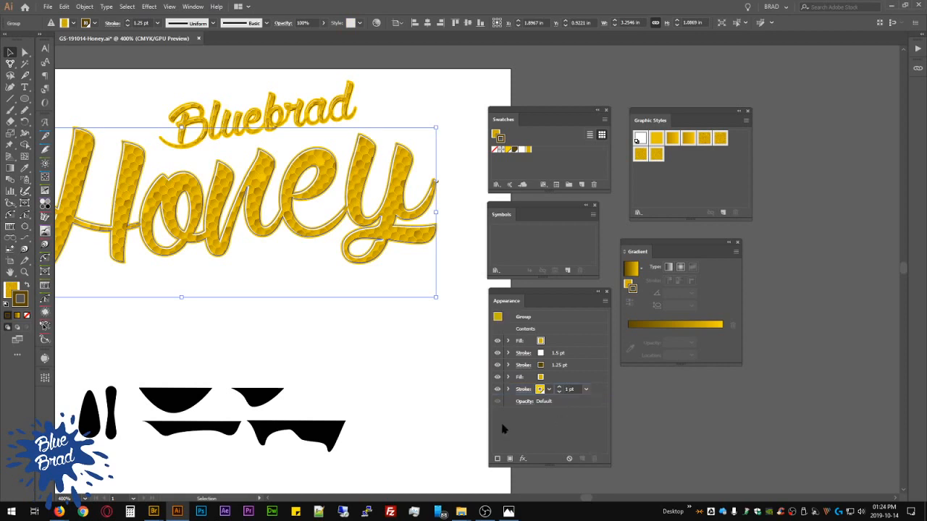
left_click(564, 391)
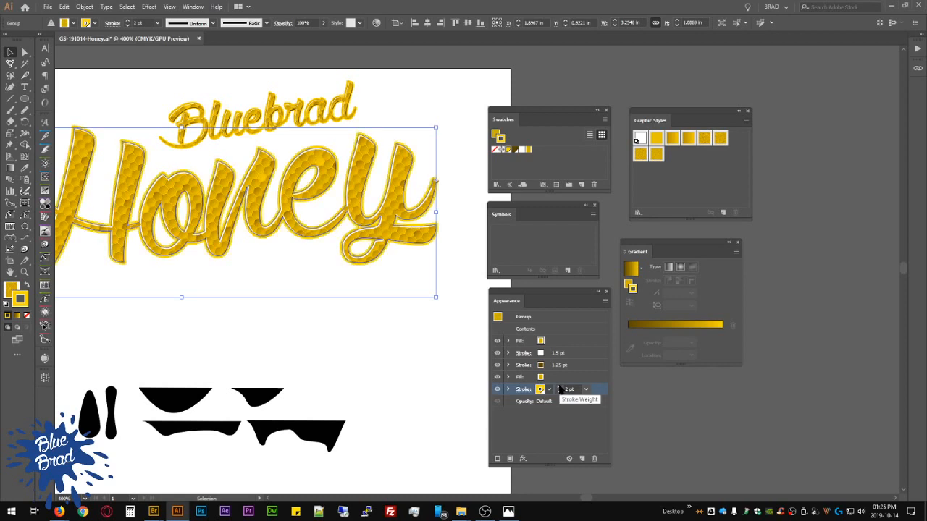
left_click(606, 302)
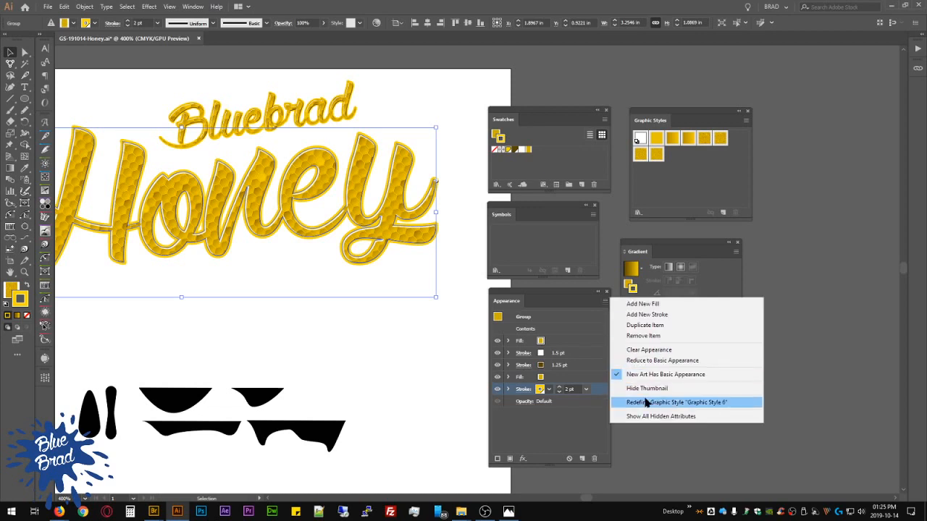
left_click(646, 403)
left_click(431, 370)
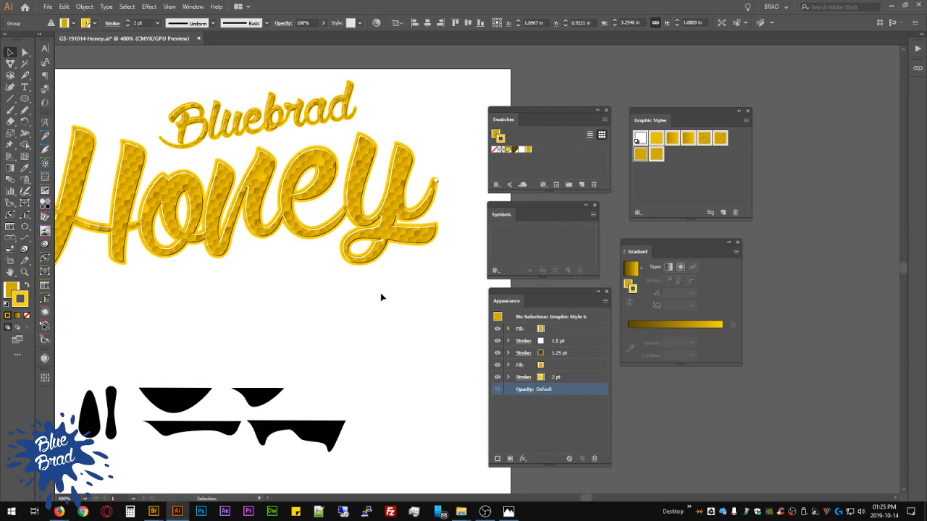
Step: Change both fills of the Bluebrad lettering group to the solid yellow swatch bb-01 and deselect it
scroll(376, 304, "down", 1)
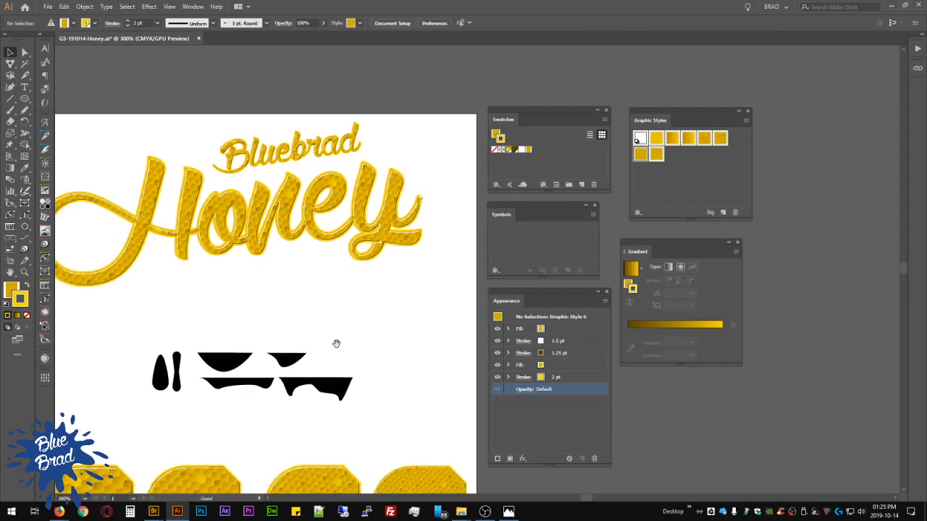
left_click_drag(363, 325, 383, 296)
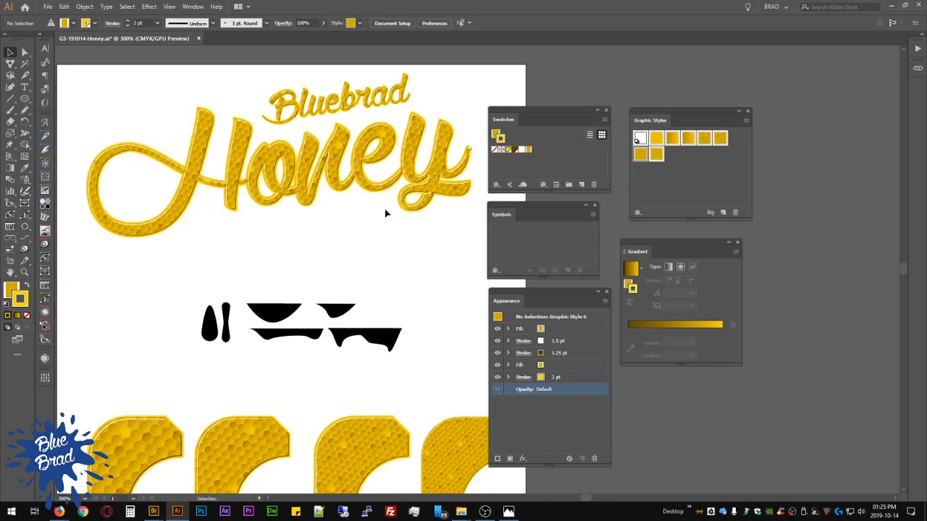
left_click(369, 100)
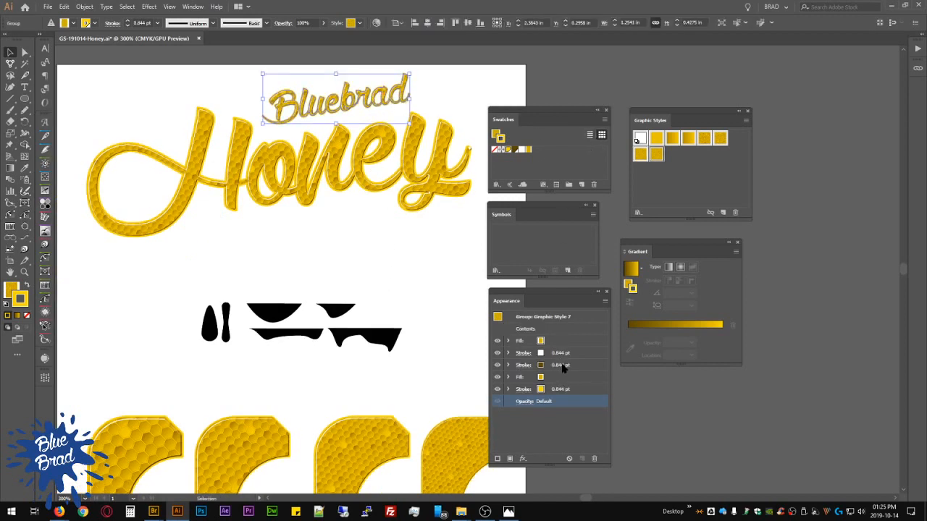
left_click(571, 342)
left_click(548, 341)
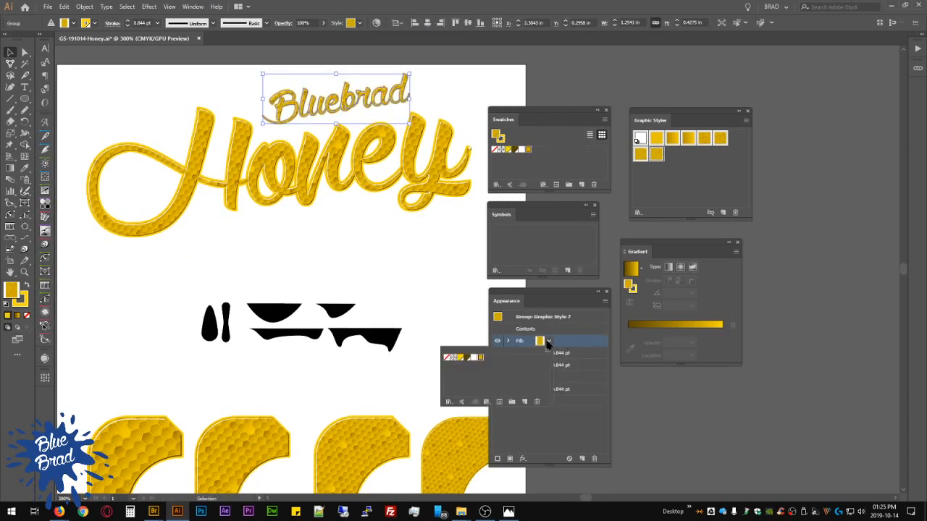
left_click(481, 357)
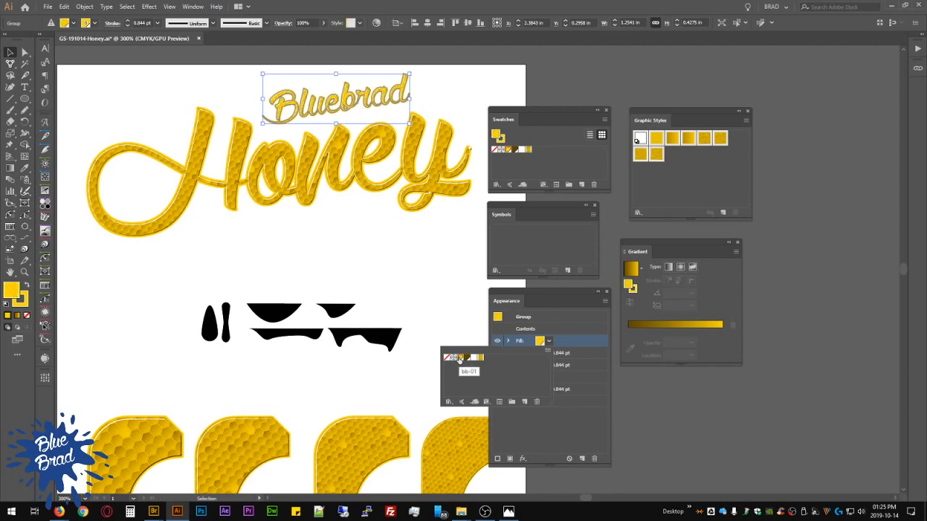
left_click(585, 338)
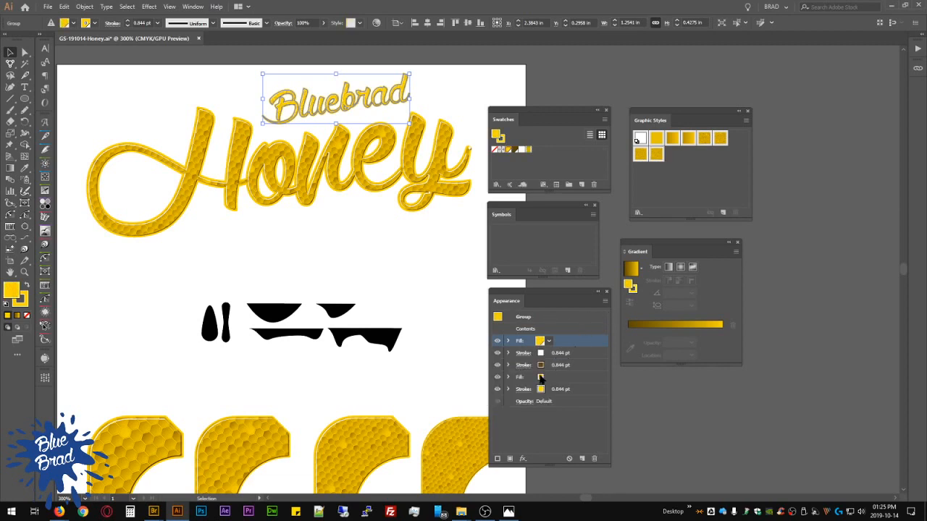
left_click(542, 377)
left_click(542, 379)
left_click(451, 393)
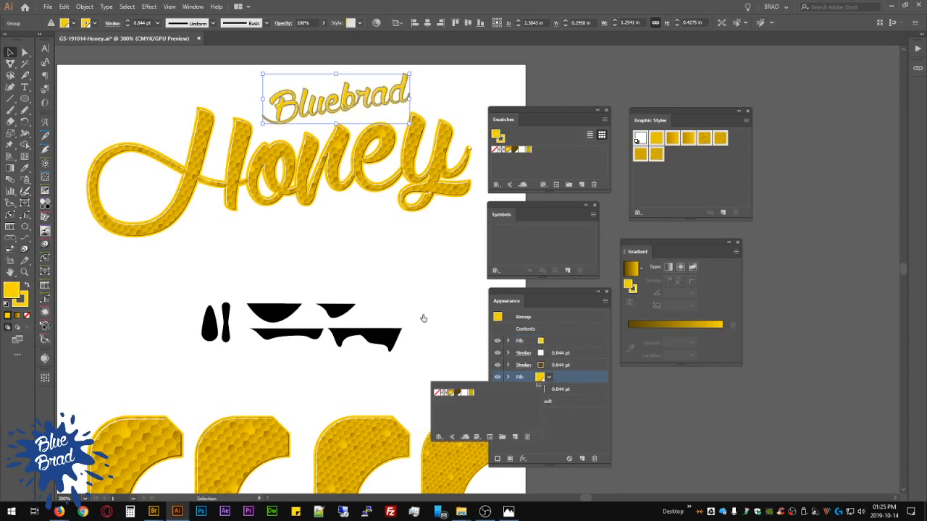
left_click(439, 312)
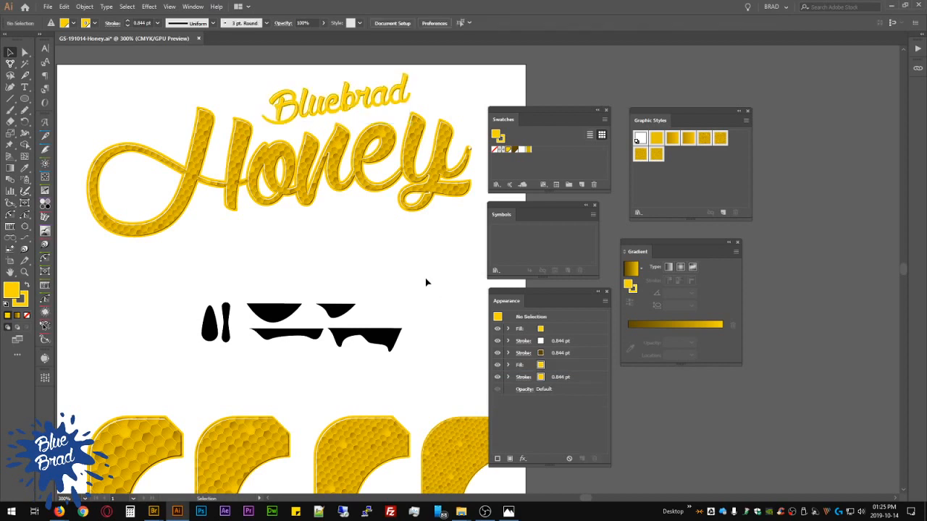
Step: Place a copy of the Bluebrad lettering below Honey and save its solid yellow appearance as a new graphic style
left_click(362, 109)
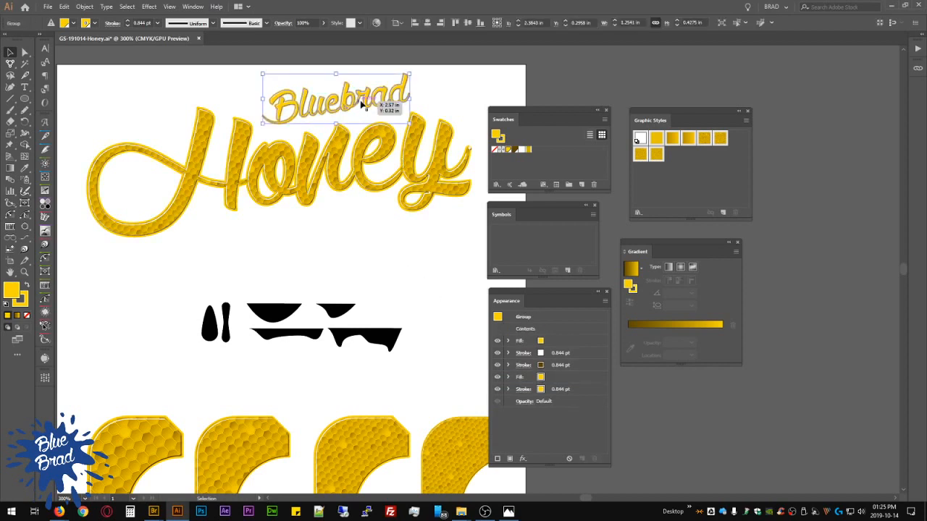
left_click_drag(362, 109, 322, 277)
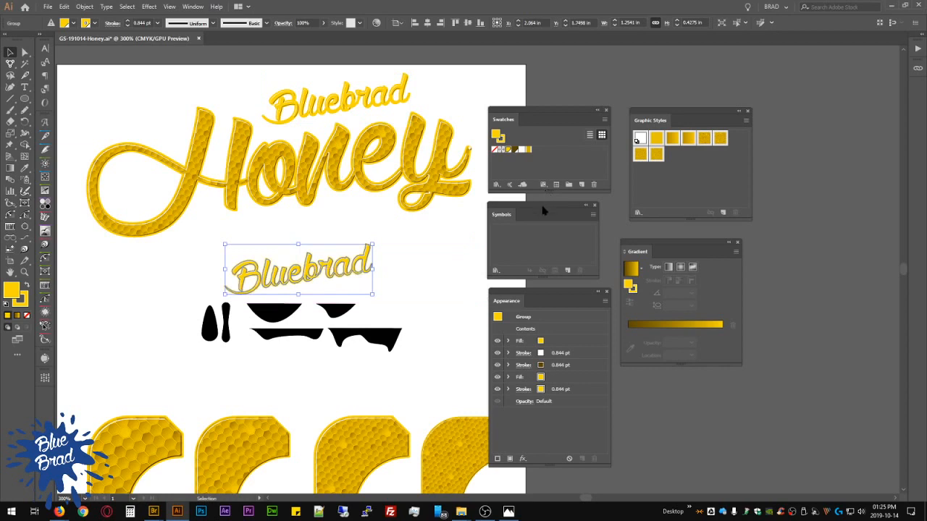
left_click(723, 212)
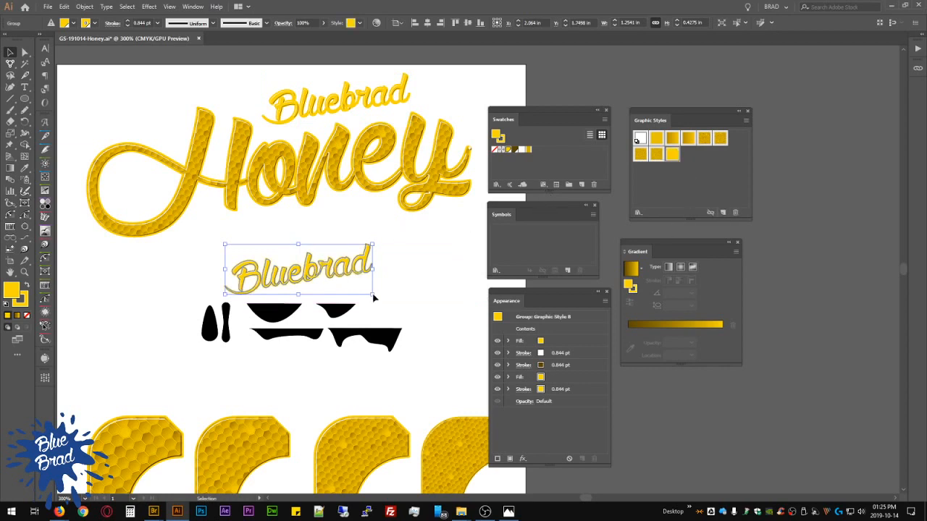
Step: Enlarge the Bluebrad copy to about 2.08 in and again to about 2.94 in wide, saving each scaled appearance as a new graphic style
left_click_drag(372, 294, 469, 327)
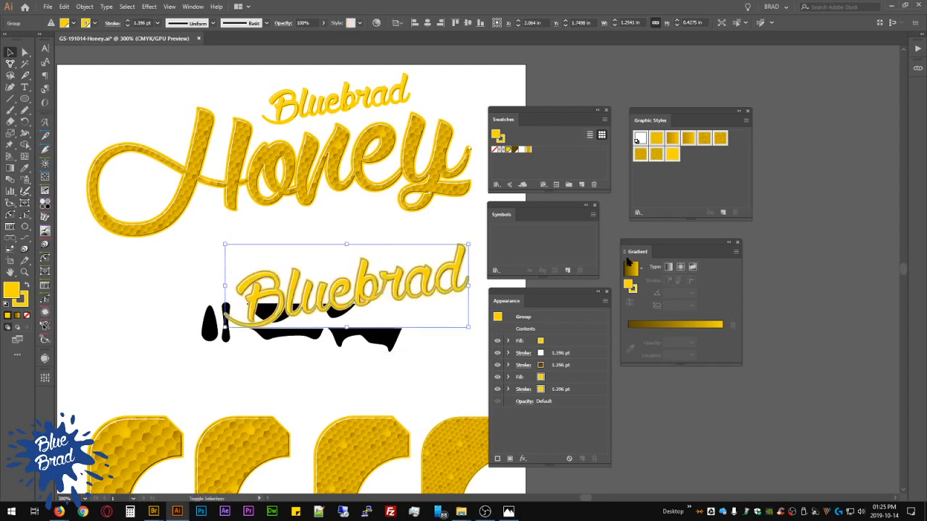
left_click(722, 213)
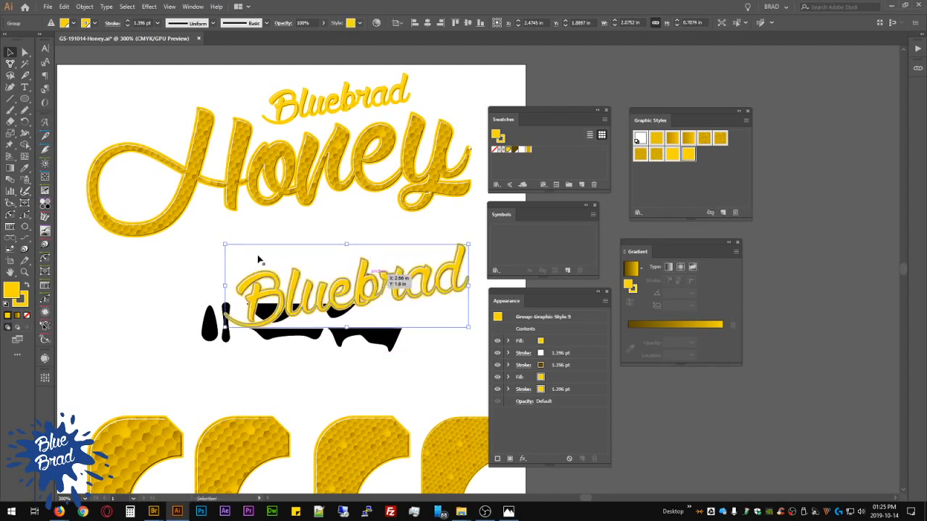
left_click_drag(407, 295, 257, 256)
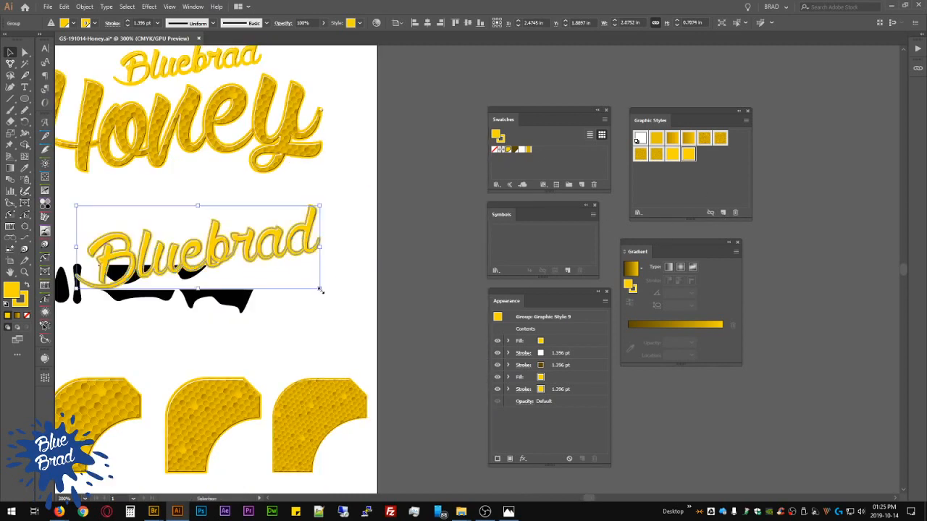
mouse_move(320, 289)
left_mouse_down()
mouse_move(396, 334)
mouse_move(421, 323)
left_mouse_up()
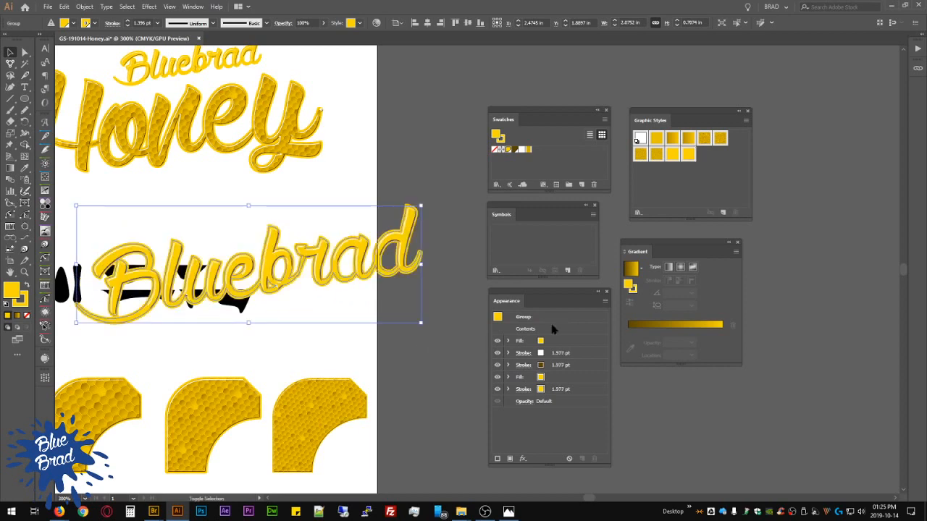
left_click(723, 213)
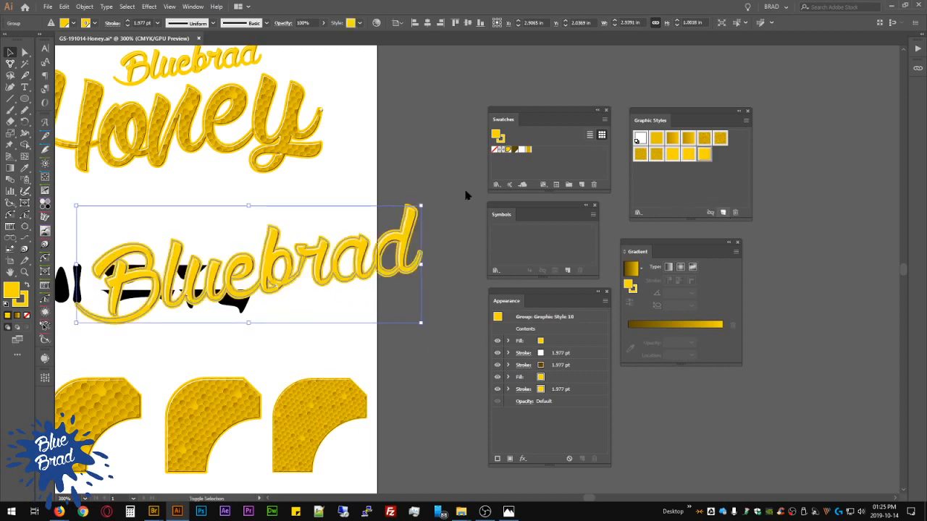
Step: Delete the enlarged Bluebrad copy covering the black shapes
key("ctrl+h")
left_click(326, 264)
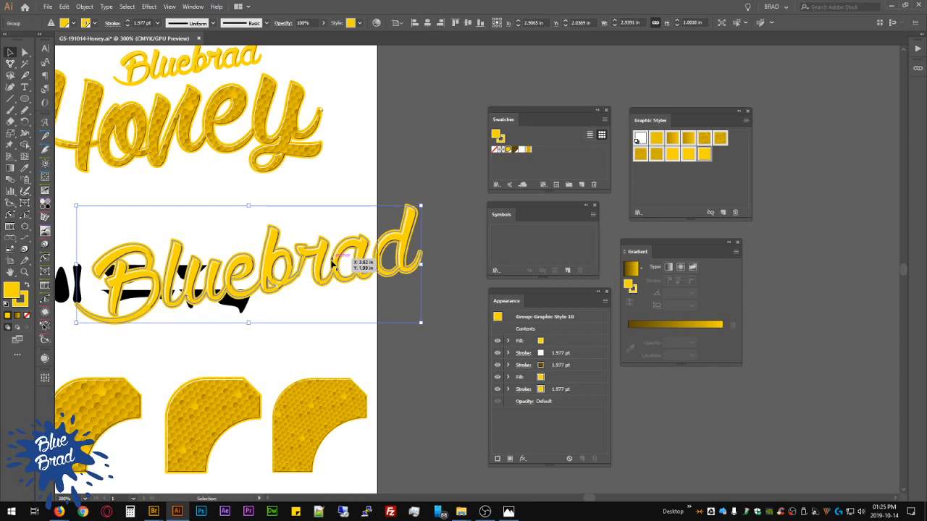
key("Delete")
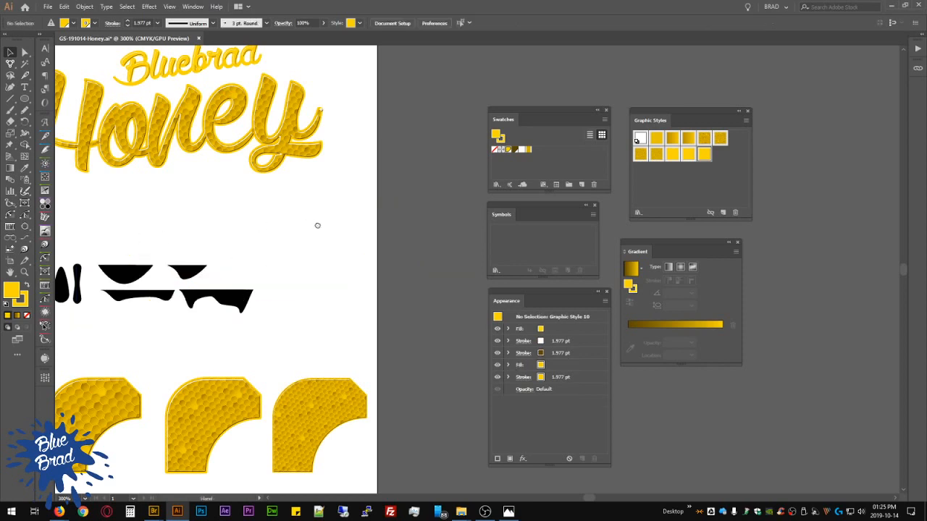
Step: Apply Graphic Style 8, the solid yellow style with the thinnest strokes, to the black teardrop shape
left_click(255, 274)
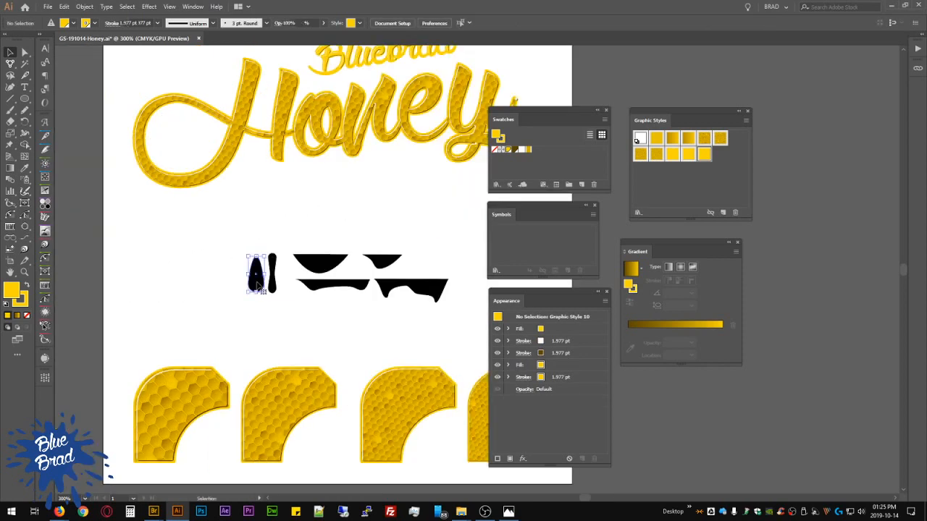
left_click(672, 153)
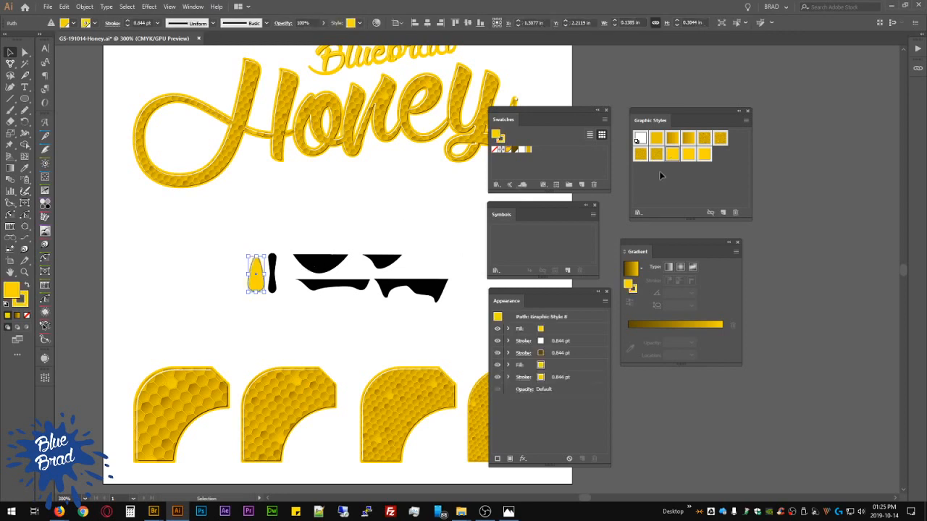
Step: Apply Graphic Style 10, the solid yellow style with 1.977 pt strokes, to the teardrop and the narrow black bone shape
left_click(704, 154)
left_click(295, 234)
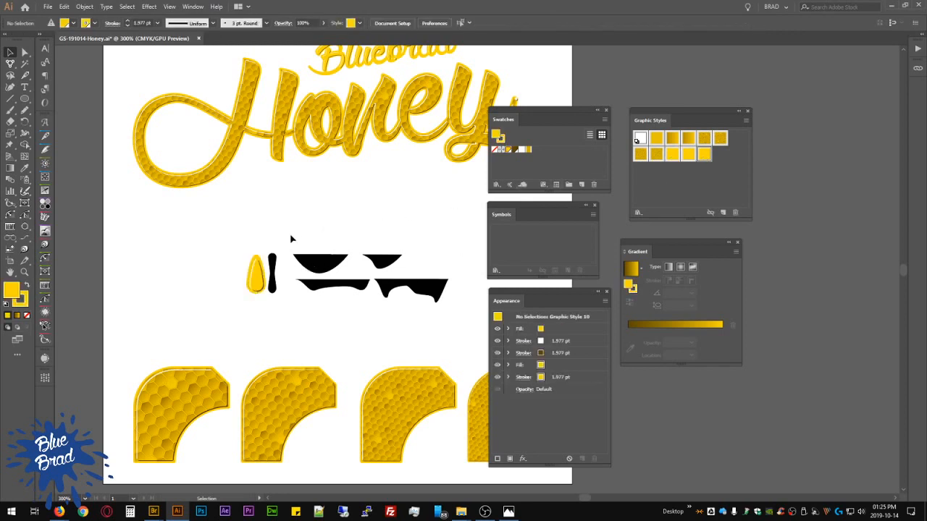
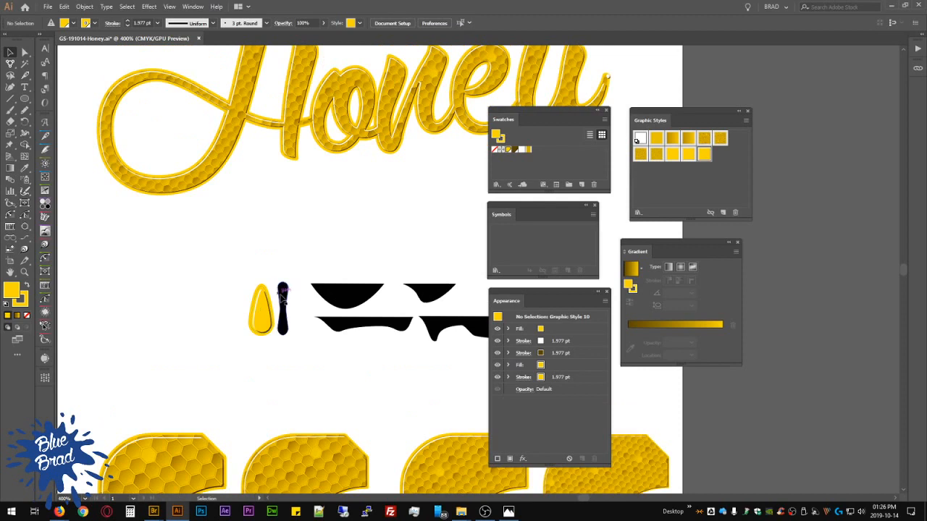
left_click(283, 308)
left_click(704, 153)
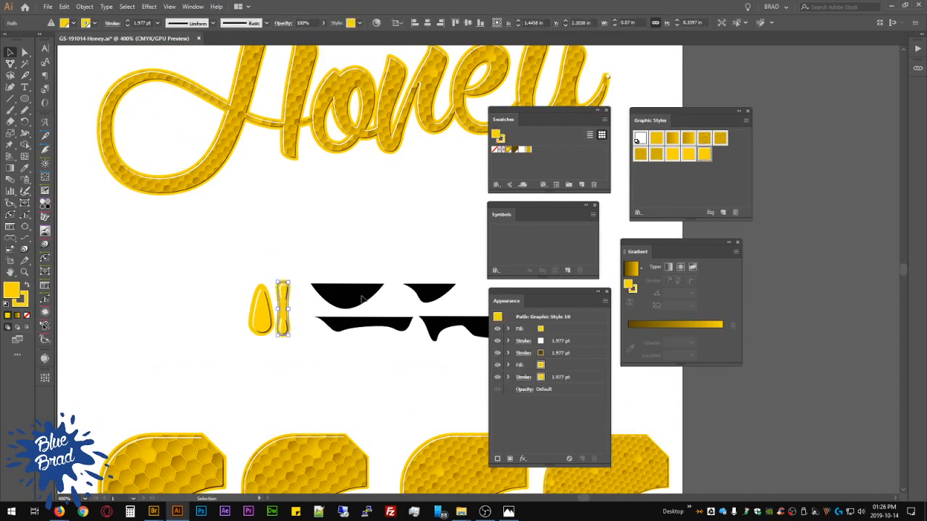
Step: Apply Graphic Style 10 to the two upper black drip shapes
left_click(360, 298)
left_click(700, 157)
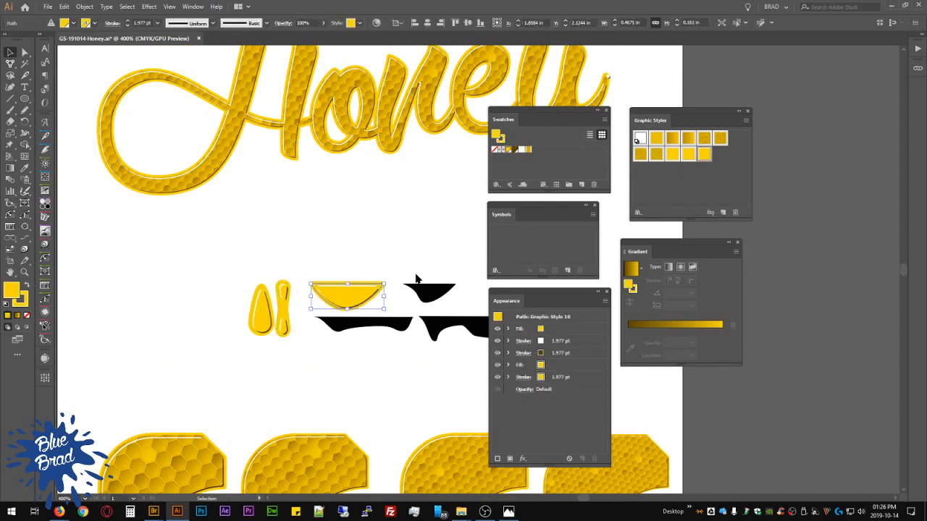
left_click(426, 293)
left_click(701, 157)
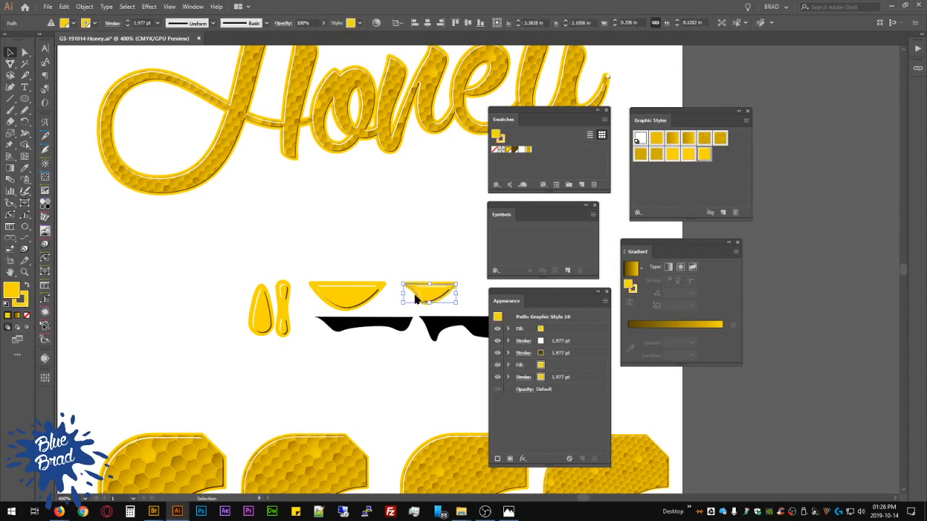
Step: Apply Graphic Style 9 to the long wavy black strip and Graphic Style 10 to the lower-right drip shape
left_click(395, 324)
left_click(693, 161)
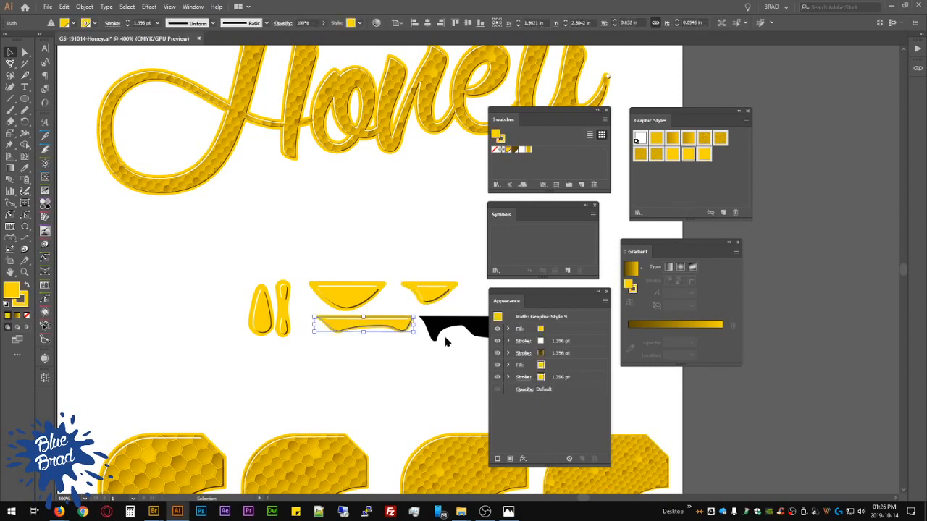
left_click(438, 327)
left_click(701, 157)
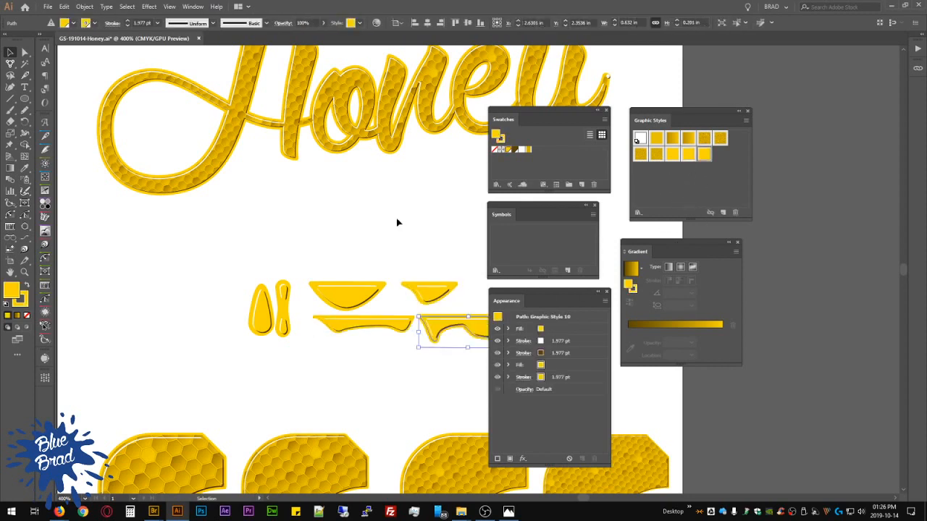
left_click(375, 228)
Step: Enlarge the narrow bone shape to about 0.13 in wide by 0.64 in tall and apply Graphic Style 10 to it
left_click_drag(358, 263, 357, 306)
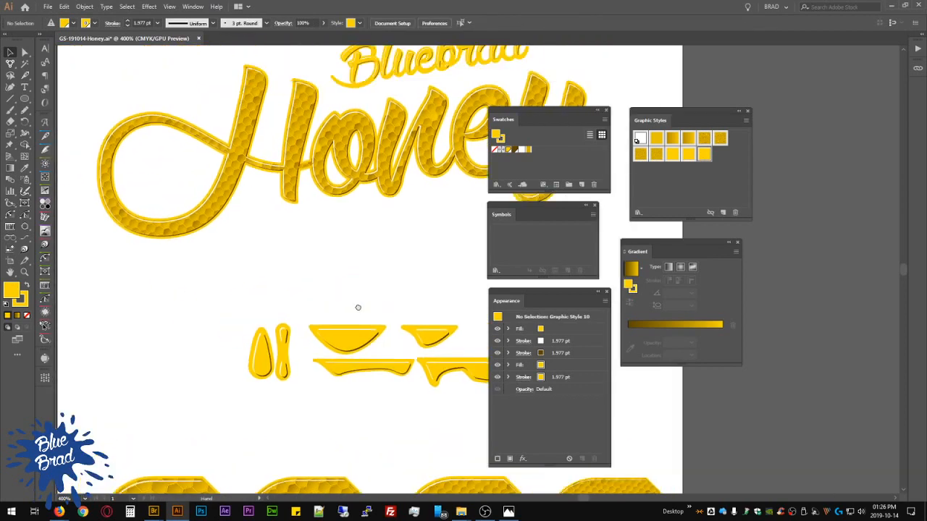
left_click(284, 362)
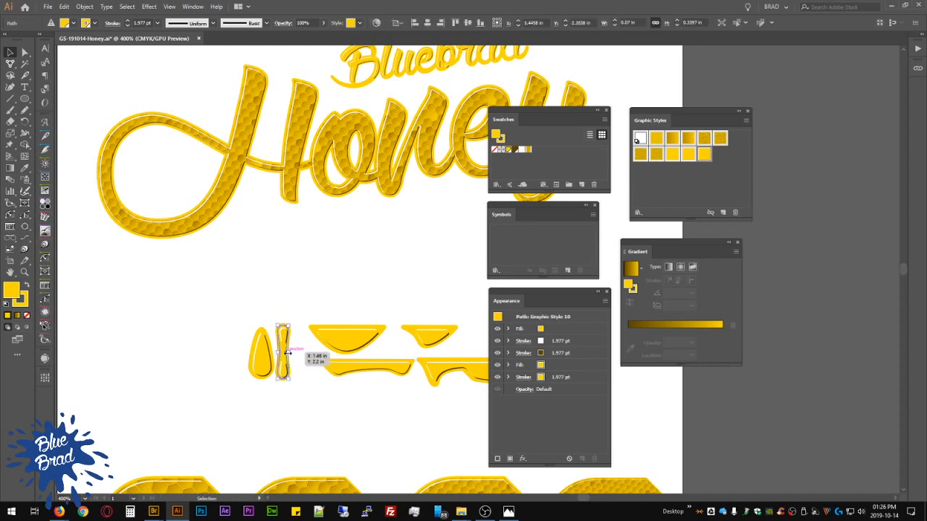
left_click_drag(292, 353, 300, 355)
left_click(704, 154)
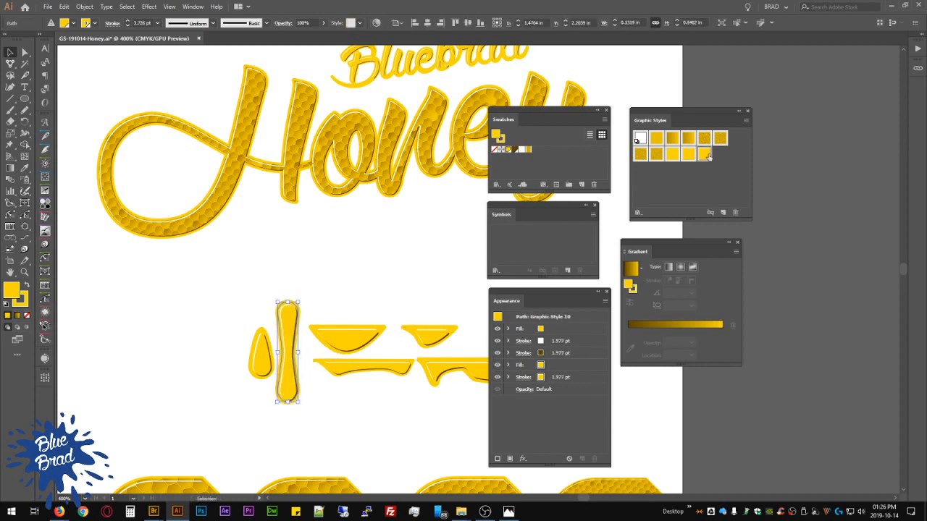
key("ctrl+h")
left_click(349, 292)
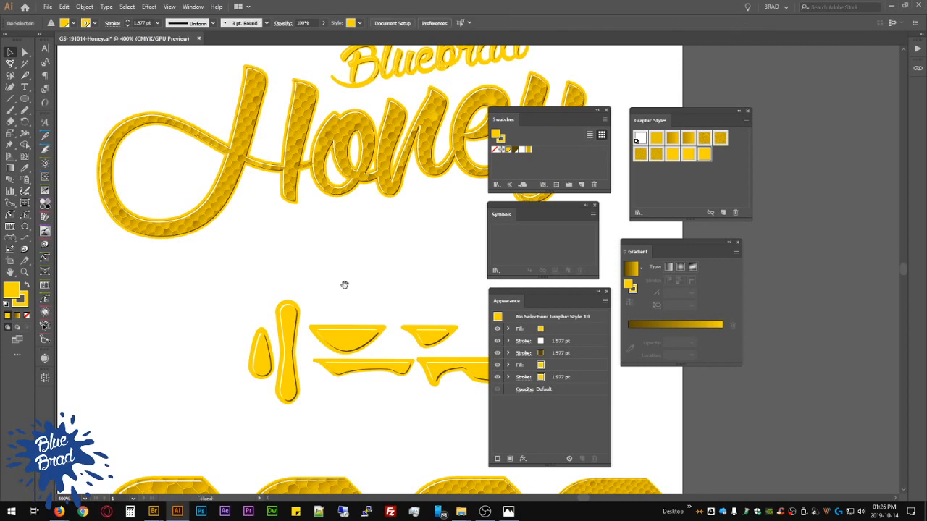
Step: Place a copy of the Bluebrad lettering below Honey and shrink it to about 0.59 in wide
left_click_drag(274, 241, 254, 272)
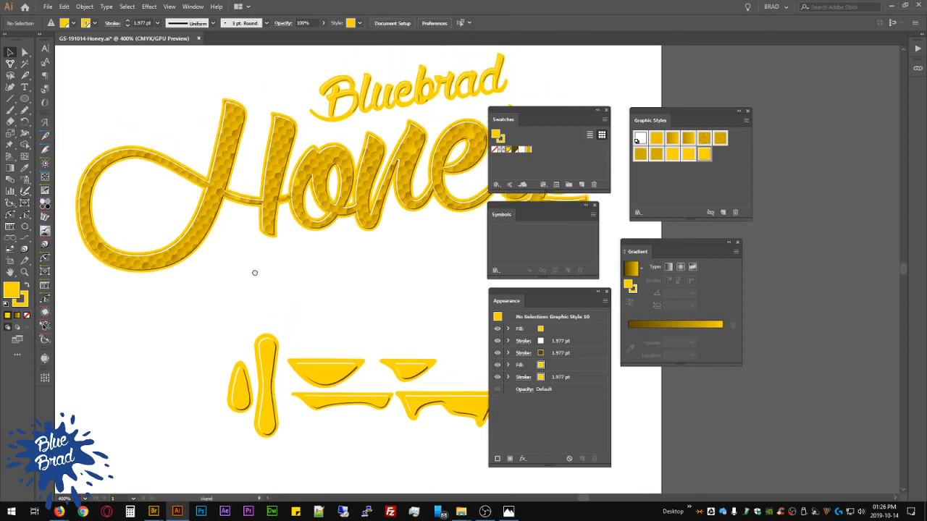
left_click_drag(254, 272, 203, 292)
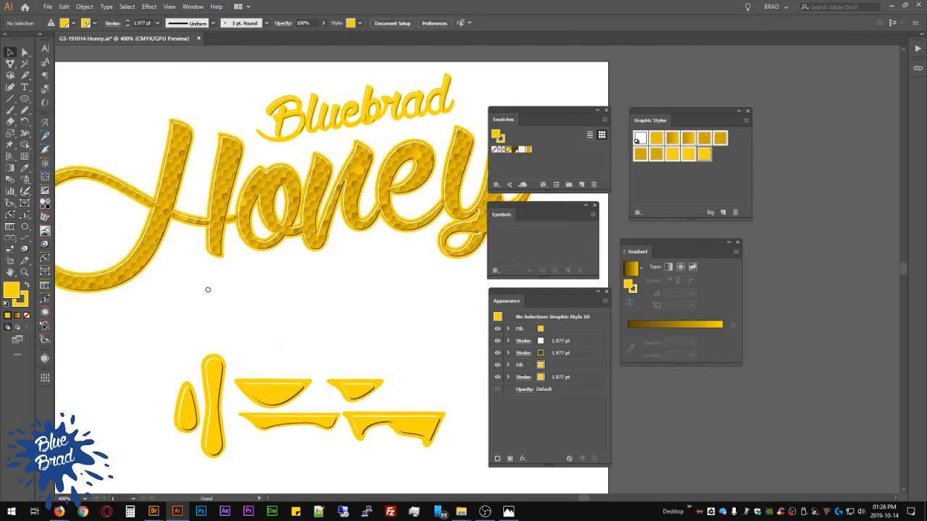
left_click(338, 128)
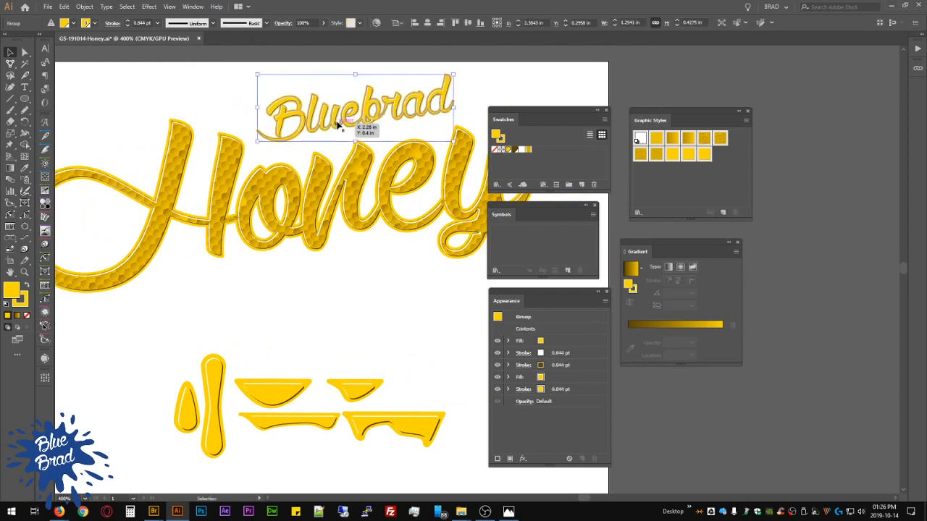
left_click_drag(369, 119, 342, 326)
left_click_drag(427, 319, 323, 316)
Step: Save the shrunken Bluebrad copy's solid yellow appearance with 0.395 pt strokes as a new graphic style
left_click(672, 155)
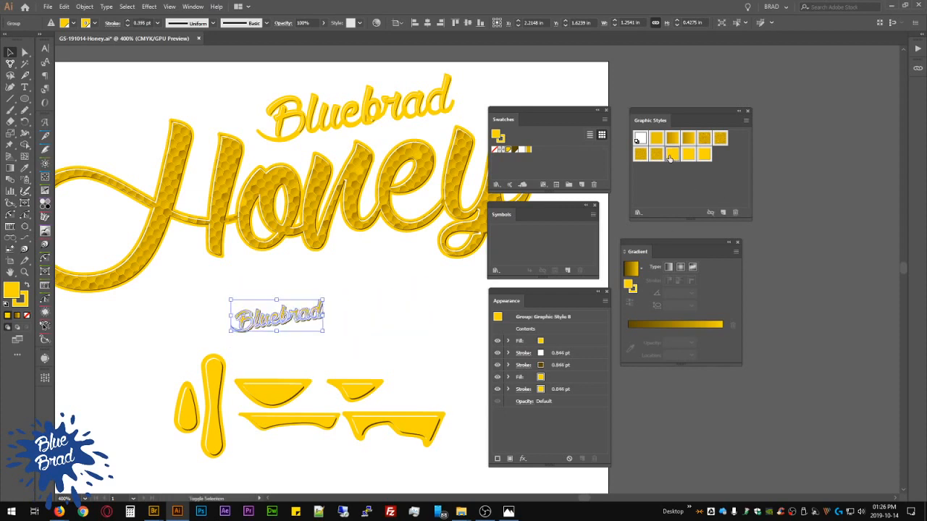
key("ctrl+z")
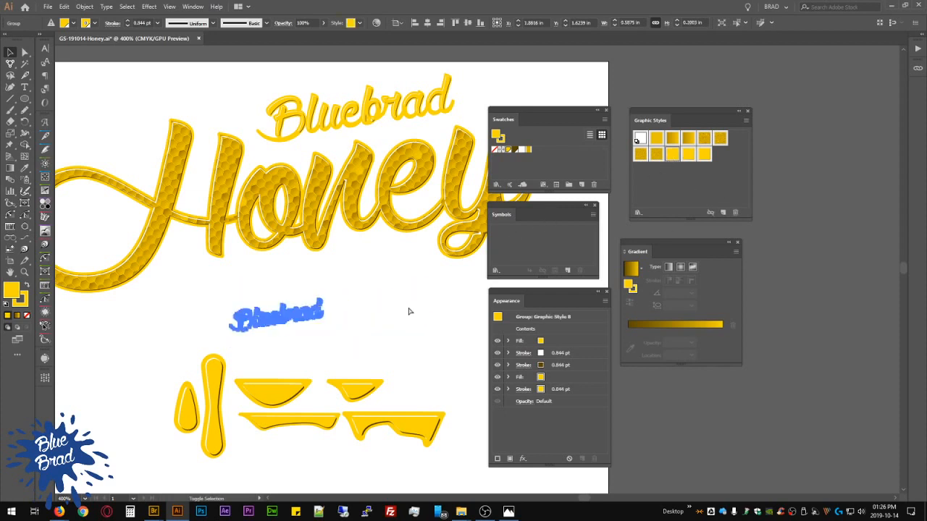
left_click(724, 213)
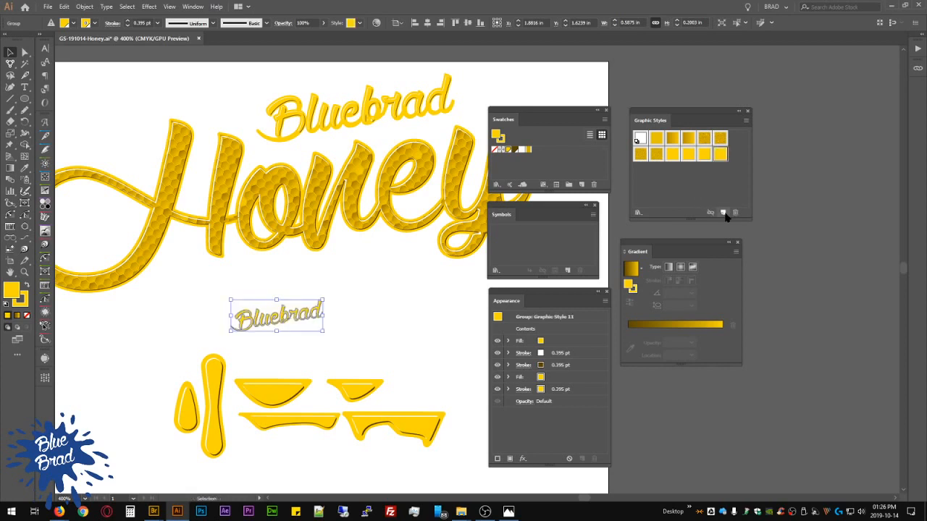
Step: Apply Graphic Style 11 to the original Bluebrad lettering above Honey and delete the small copy
left_click(420, 113)
left_click(720, 156)
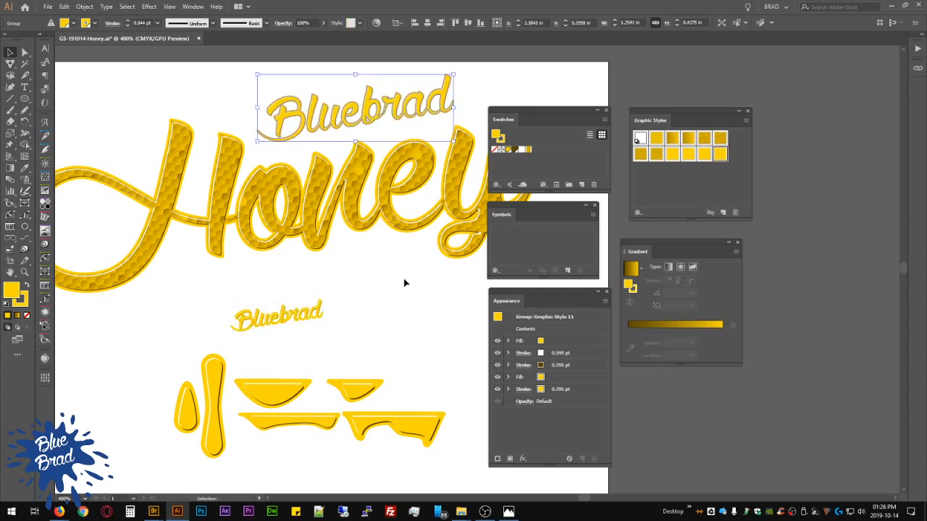
left_click(389, 292)
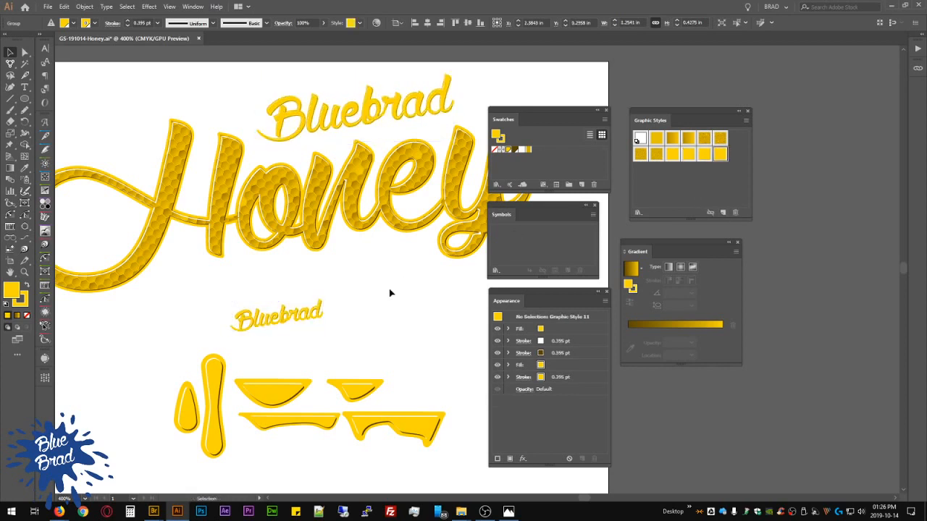
left_click(316, 311)
key("Delete")
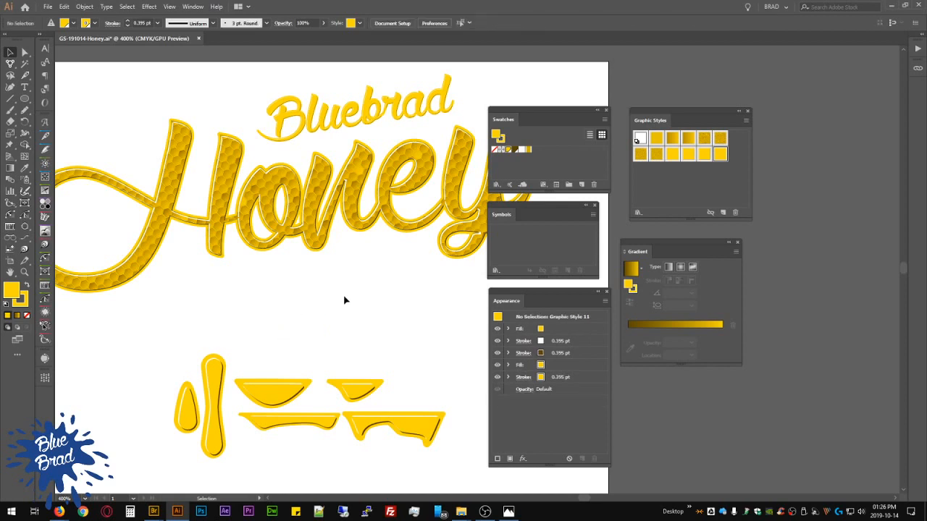
Step: Delete the first three graphic styles after the default one, the plain yellow and gradient ones without honeycomb
scroll(341, 300, "down", 1)
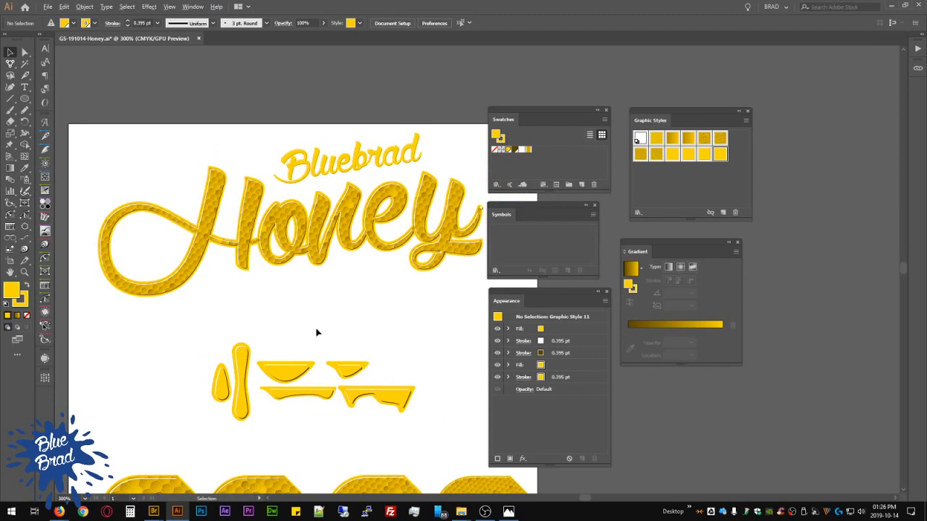
scroll(317, 333, "down", 1)
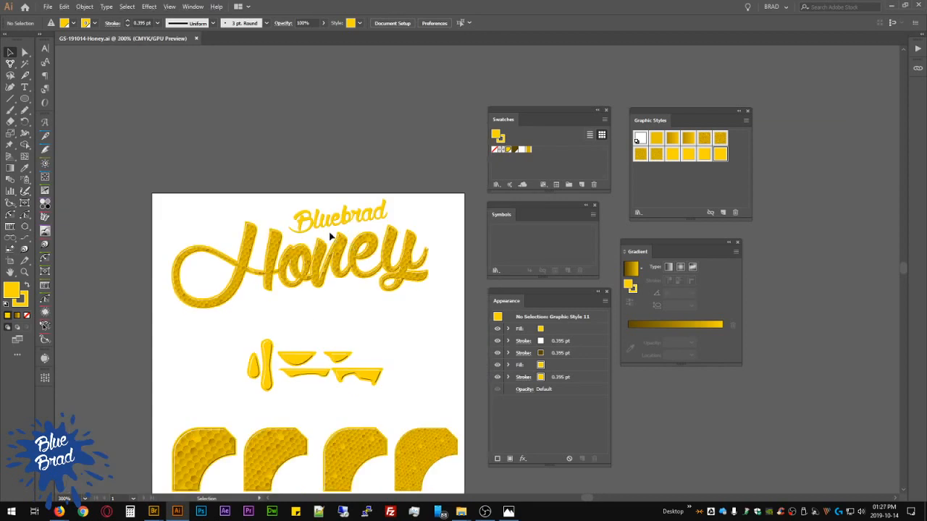
left_click(655, 139)
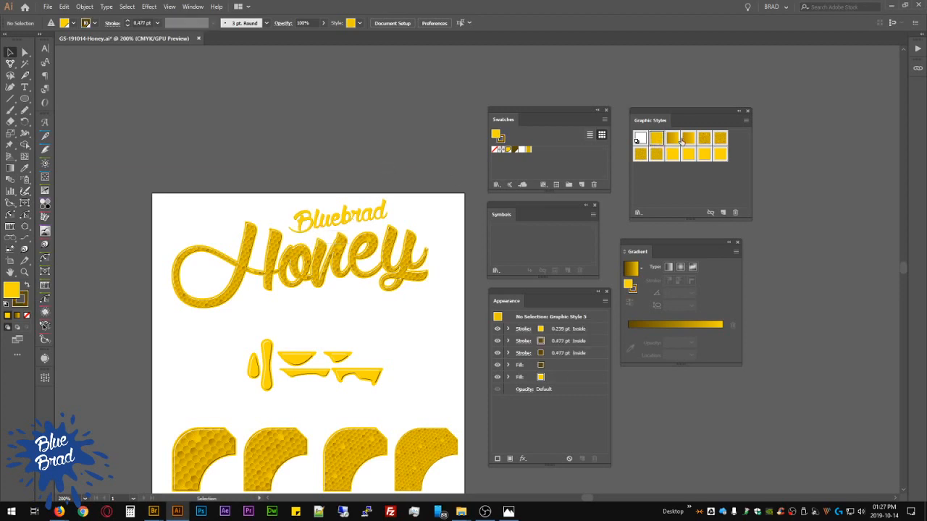
left_click(687, 140)
left_click(736, 213)
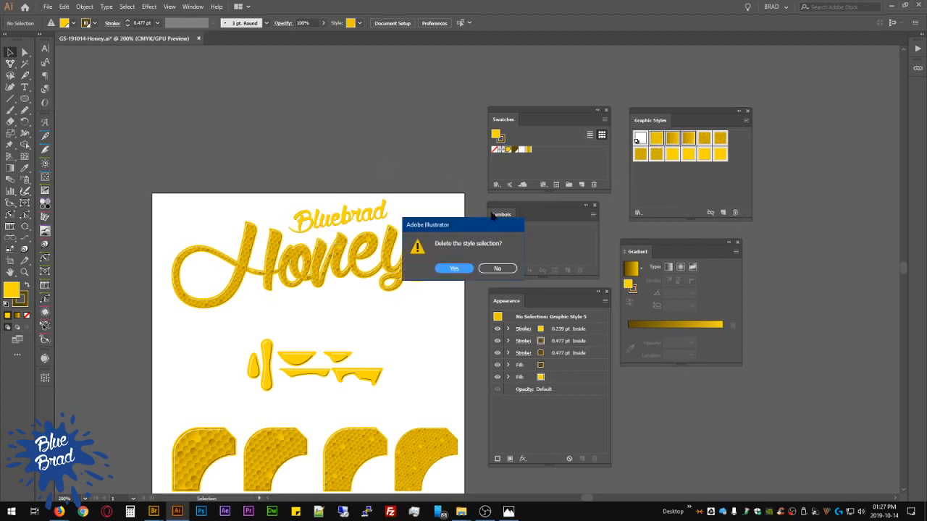
left_click(451, 271)
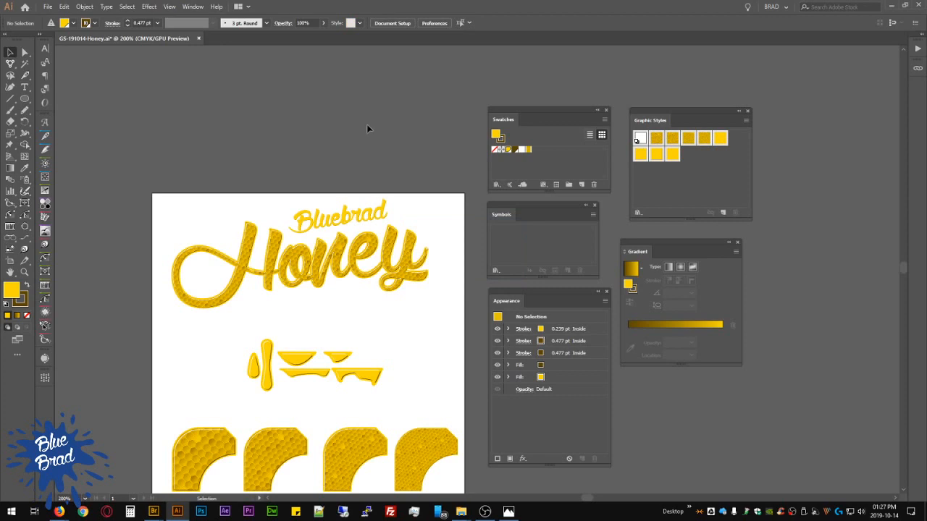
Step: Delete the three small honeycomb sample shapes below the artboard
left_click_drag(412, 345, 385, 239)
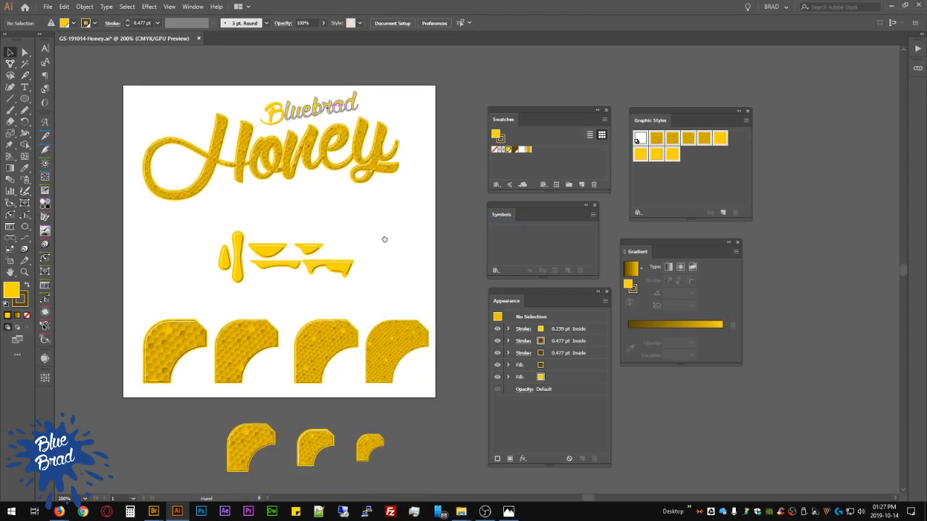
left_click_drag(202, 434, 391, 462)
key("Delete")
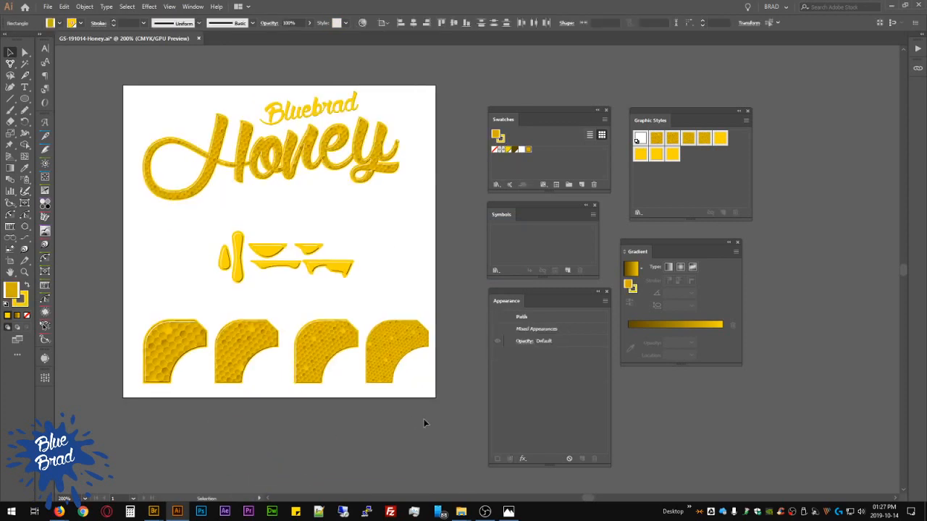
left_click_drag(431, 391, 139, 307)
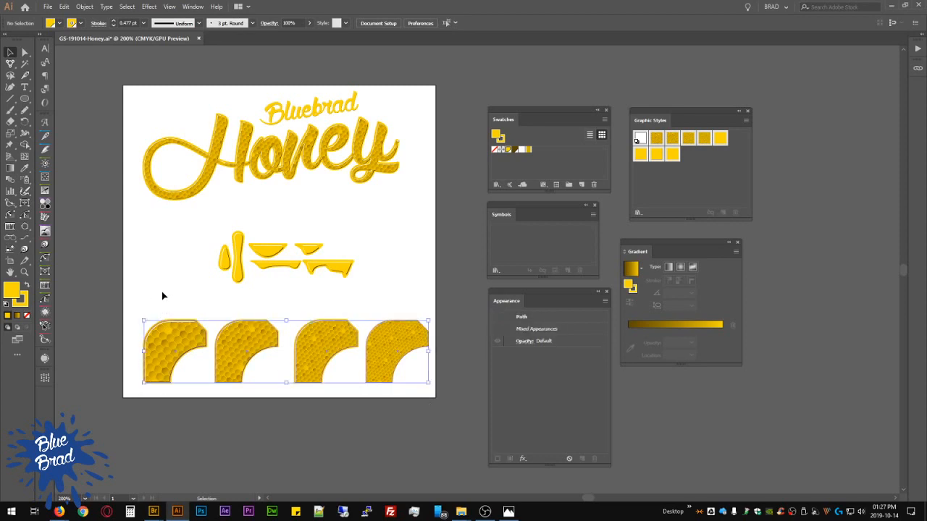
left_click(387, 208)
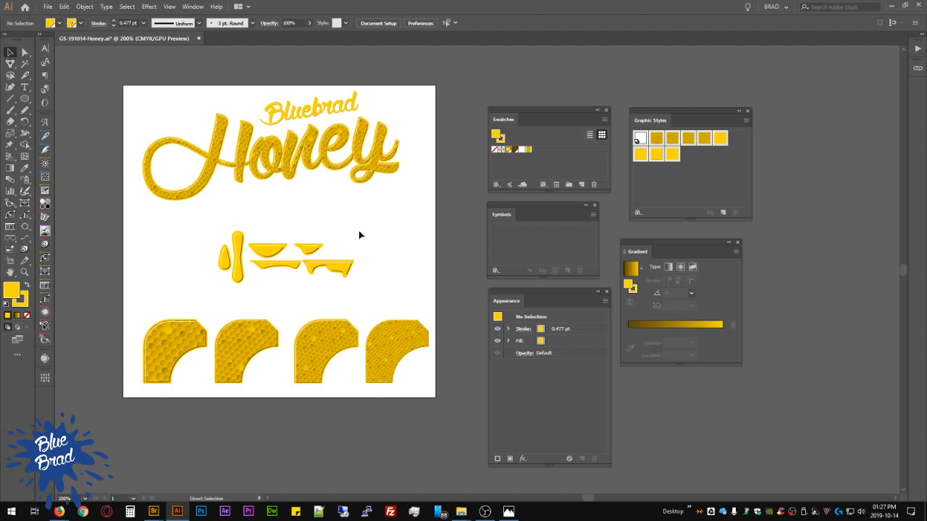
scroll(354, 237, "up", 1)
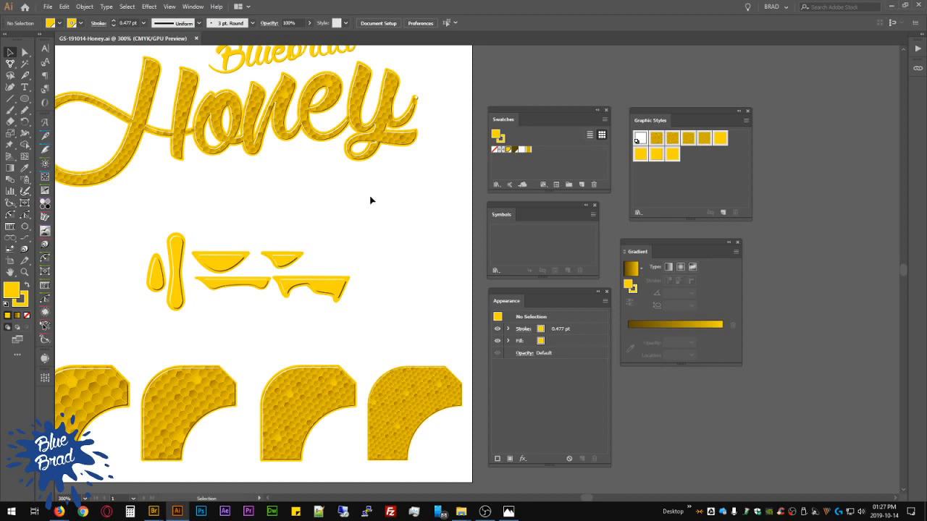
left_click_drag(349, 219, 365, 254)
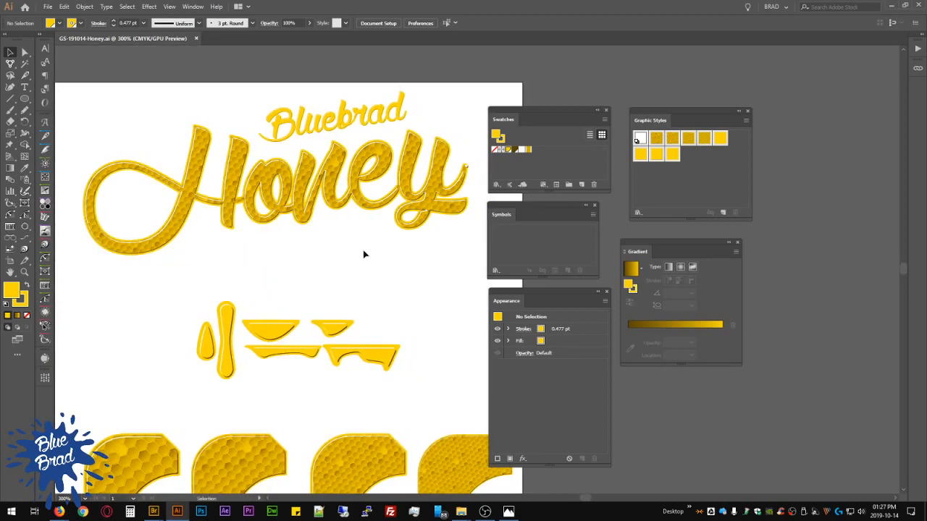
Step: Set the white stroke of the leftmost honeycomb sample shape to 3 pt
scroll(413, 242, "down", 4)
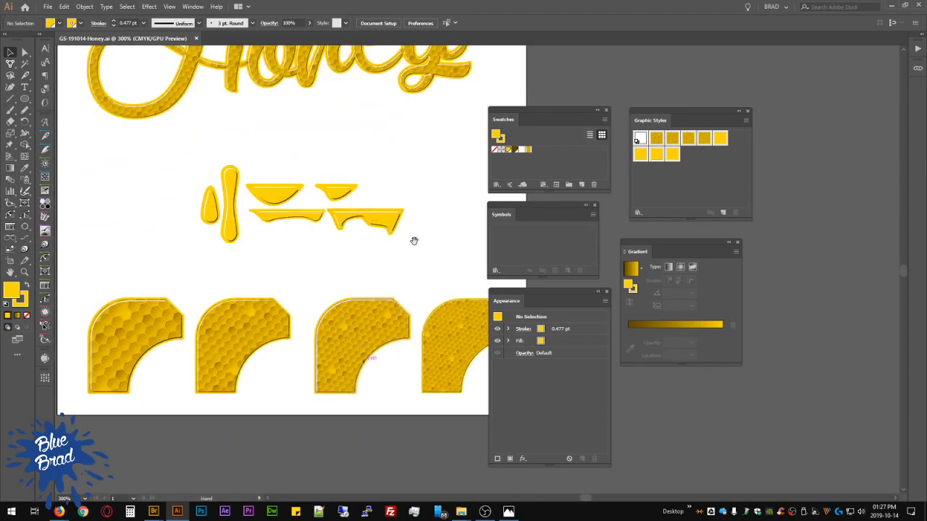
left_click(248, 324)
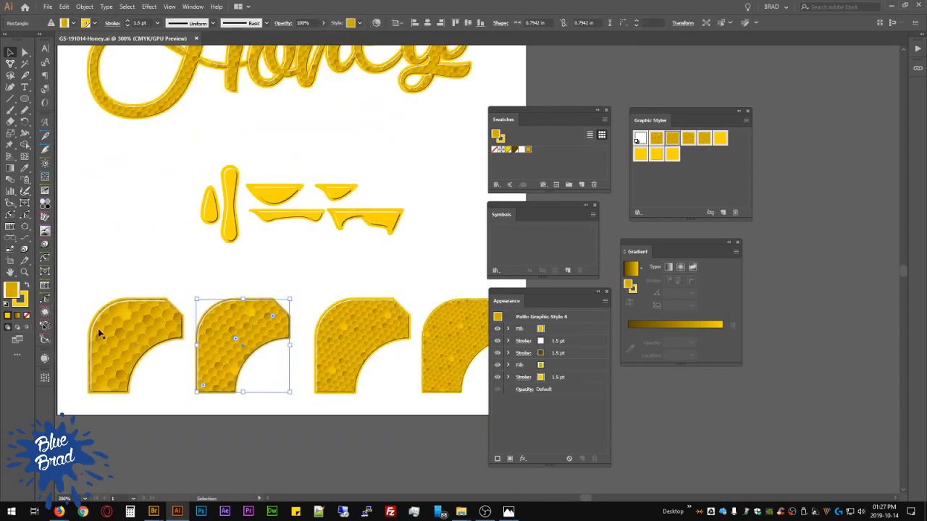
left_click(98, 328)
left_click(566, 342)
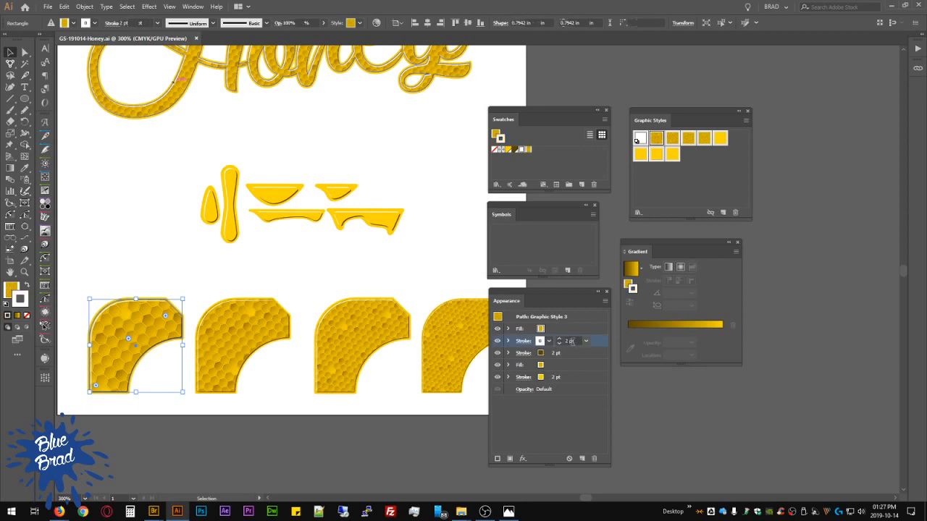
left_click(561, 339)
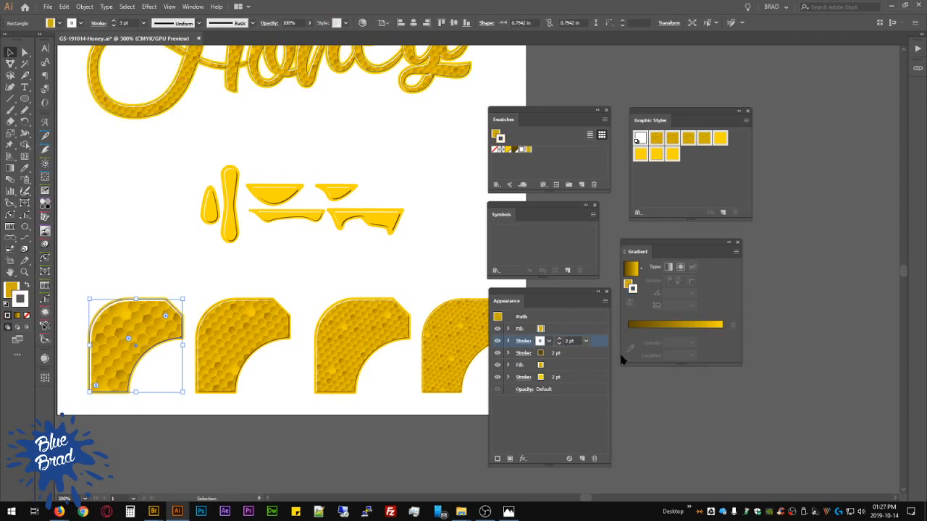
Step: Set the dark stroke of the leftmost honeycomb sample to 3 pt and redefine its graphic style from the shape
left_click(570, 354)
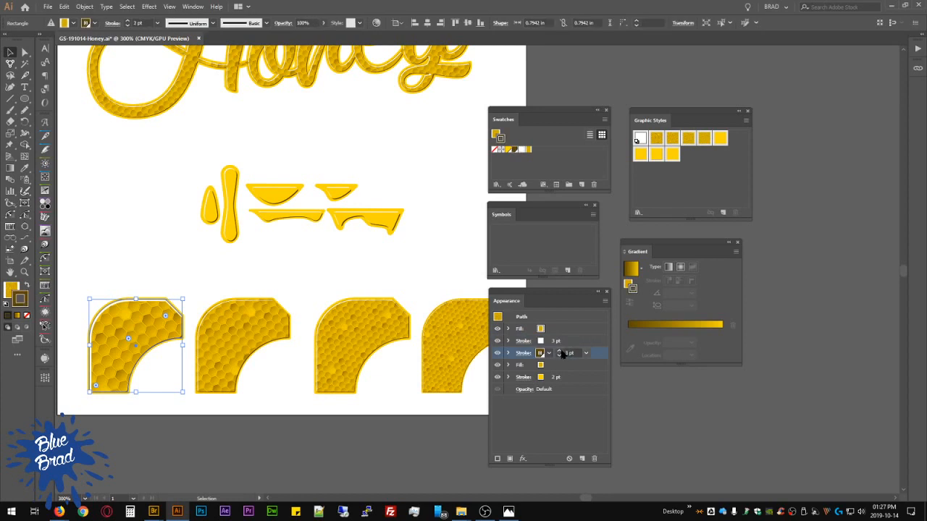
left_click(153, 420)
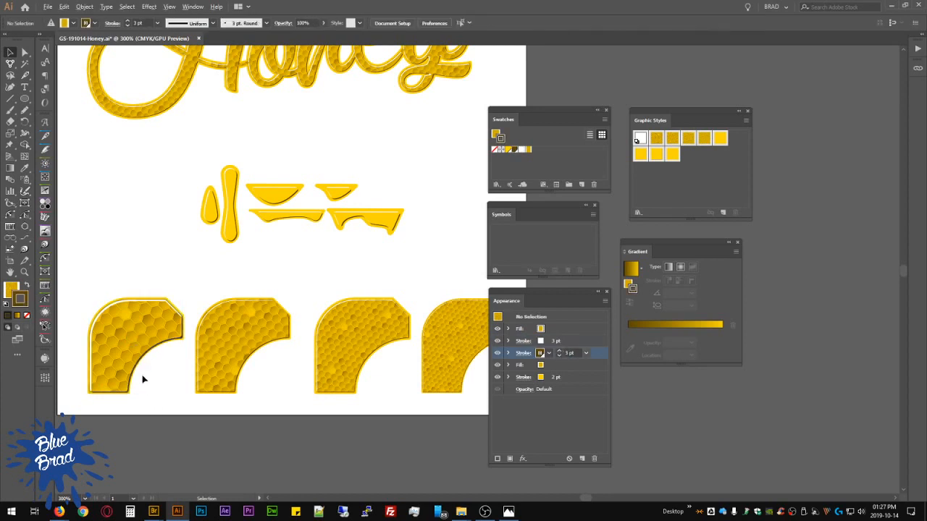
scroll(141, 335, "up", 1)
left_click(141, 335)
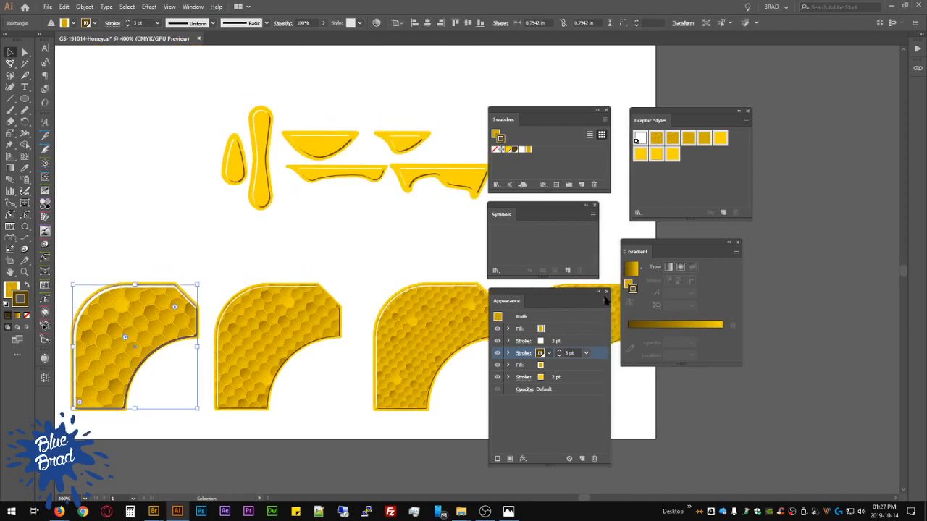
left_click(605, 300)
left_click(688, 402)
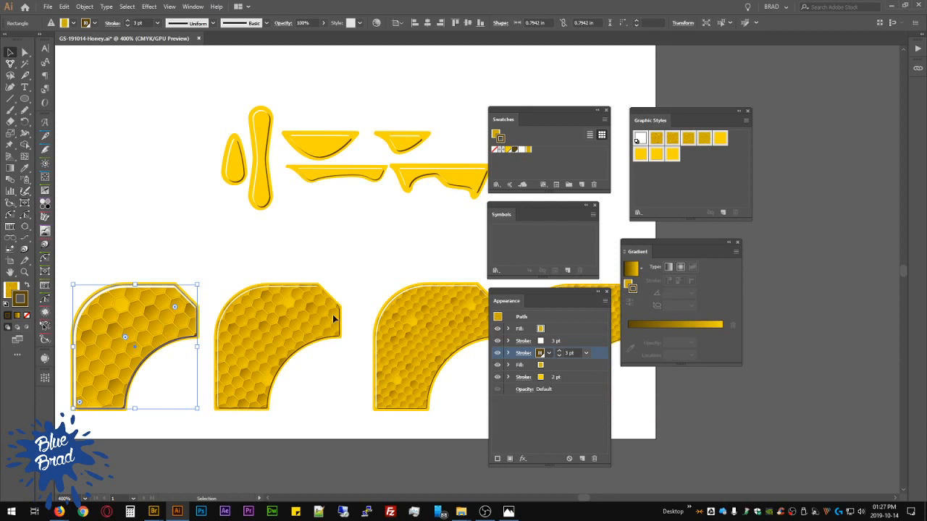
Step: Set the white and dark strokes of the second honeycomb sample shape to 1.75 pt each
left_click(207, 258)
left_click(265, 315)
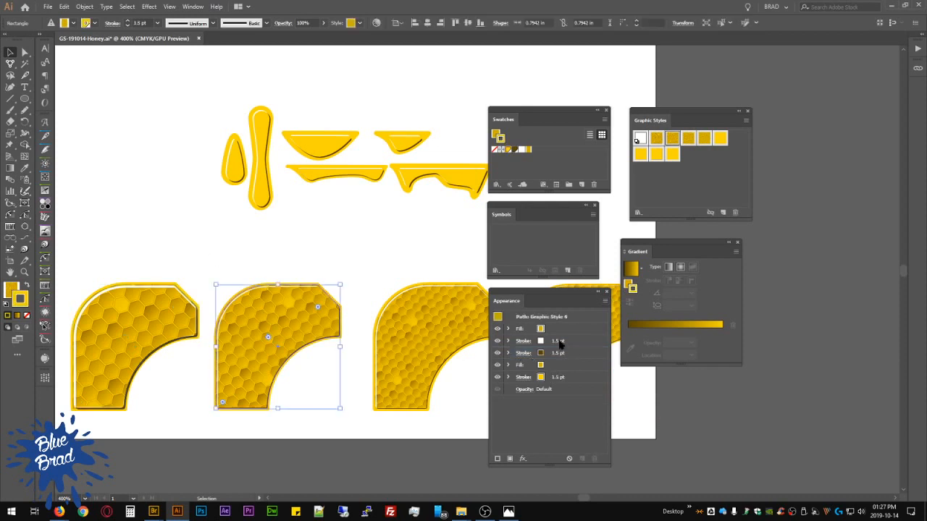
left_click(571, 341)
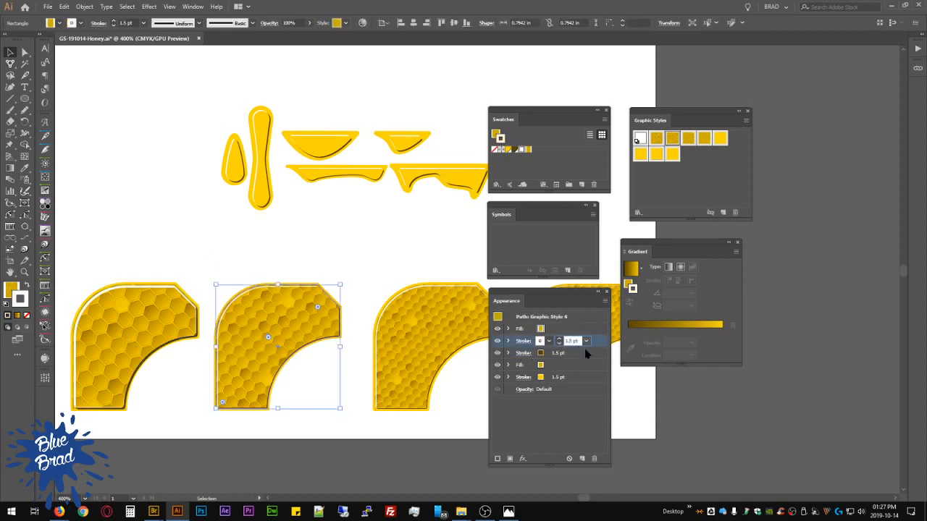
type("1.75")
key("Return")
left_click(568, 353)
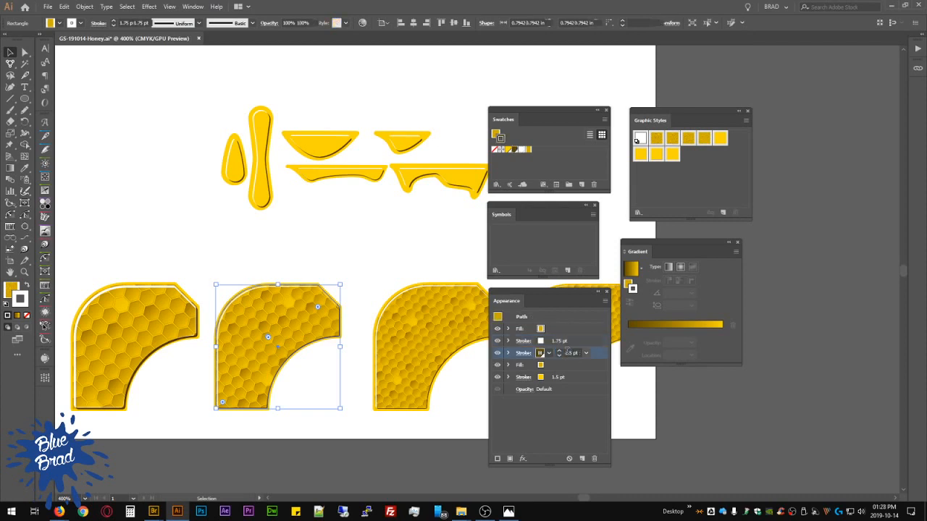
left_click(569, 352)
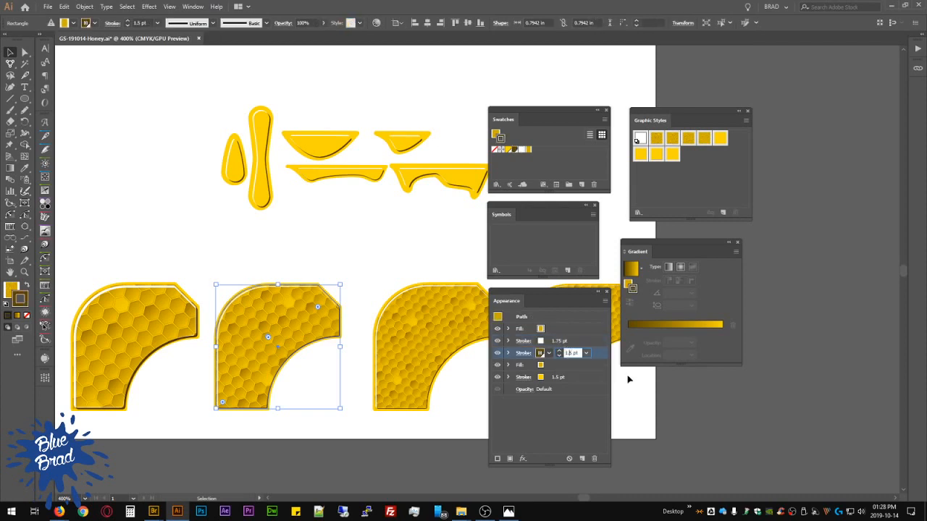
type("7")
Step: Set the second honeycomb sample's outer yellow stroke to 2 pt and redefine Graphic Style 4 from it
left_click(568, 376)
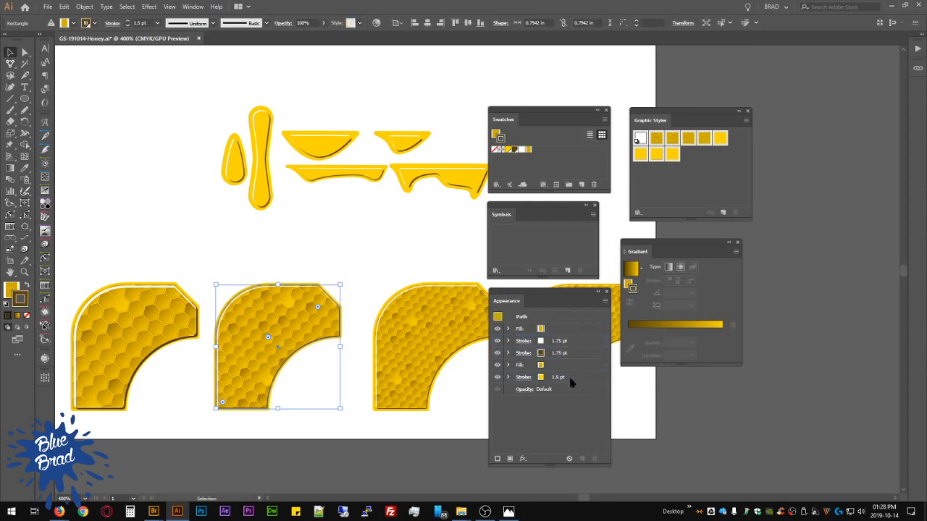
left_click(562, 378)
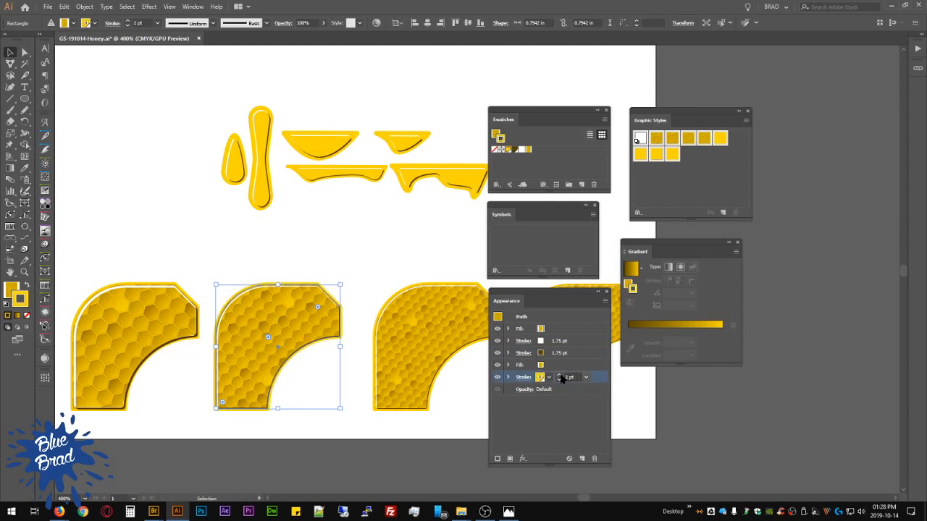
left_click(606, 301)
left_click(700, 418)
Step: Set the fourth honeycomb sample's outer yellow stroke to 2 pt and its white and dark strokes to 1 pt, and redefine Graphic Style 7
left_click(416, 311)
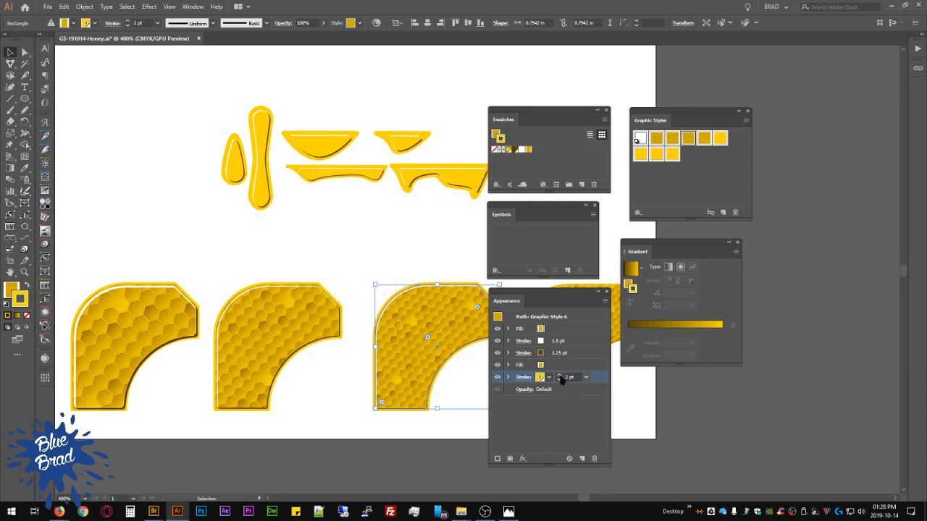
left_click(438, 417)
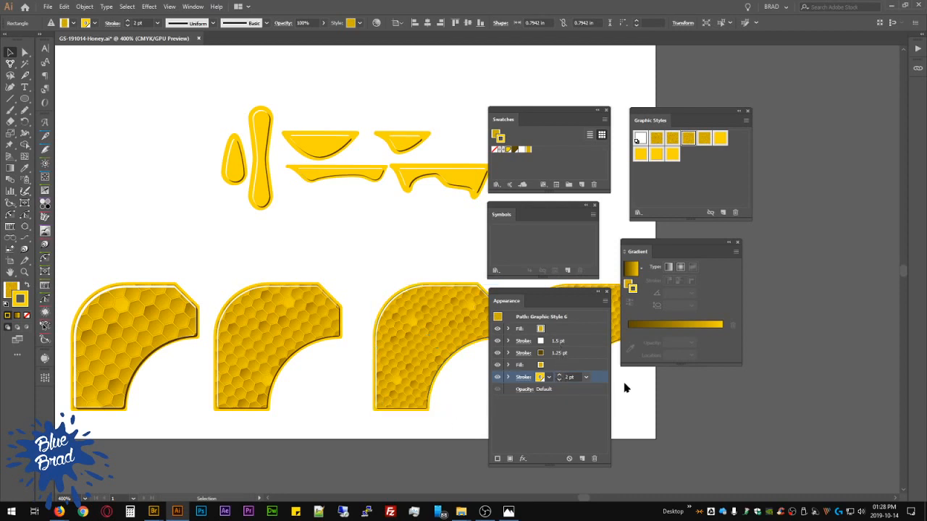
left_click(615, 318)
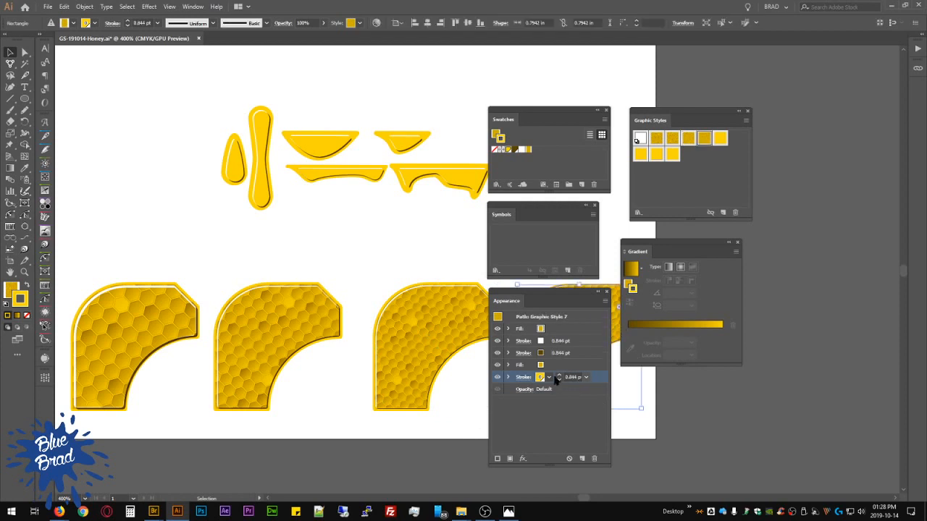
left_click(558, 374)
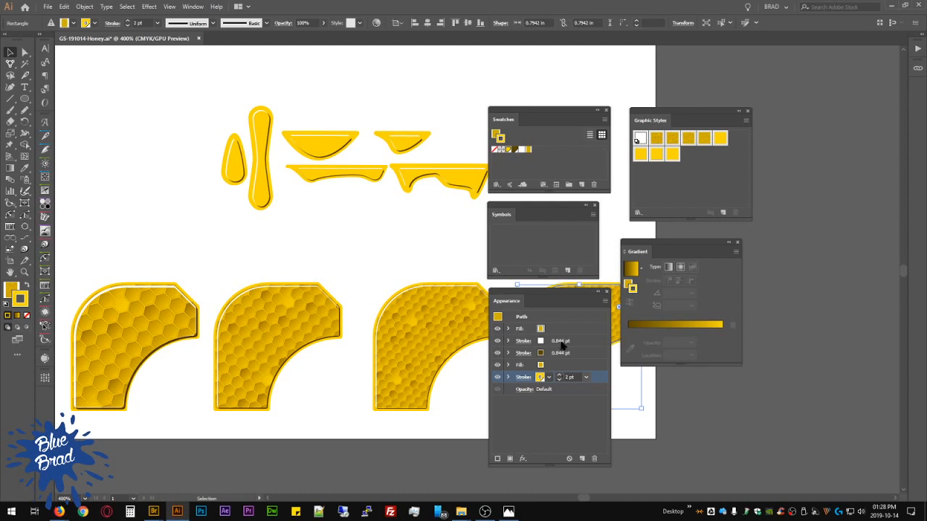
left_click(562, 342)
left_click(560, 339)
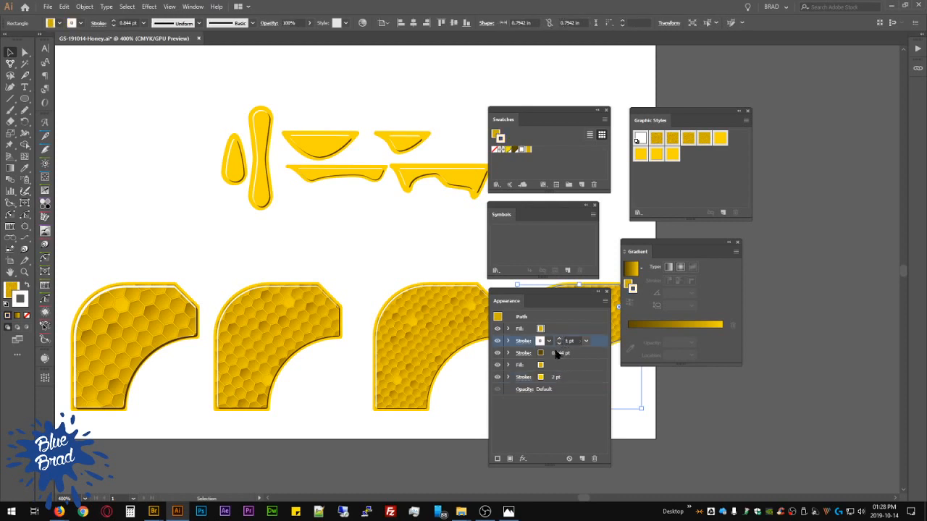
left_click(556, 353)
left_click(559, 350)
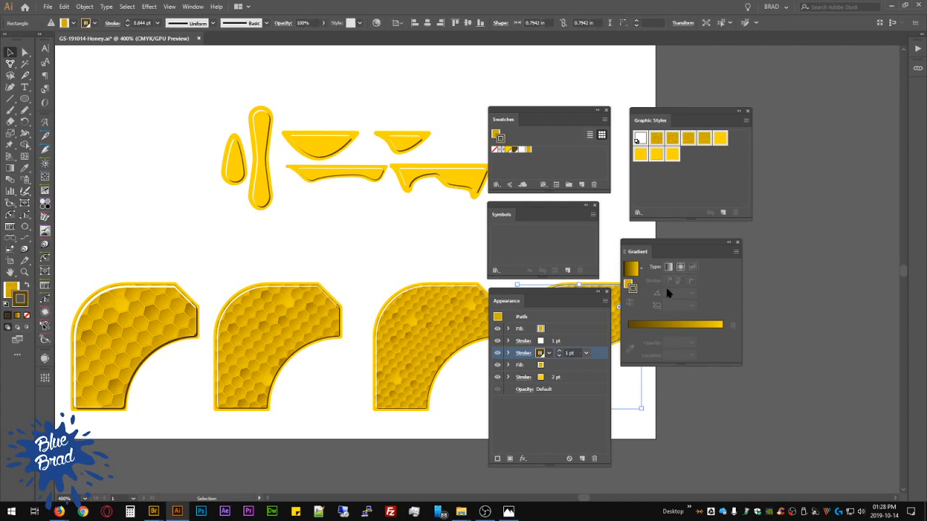
left_click(607, 302)
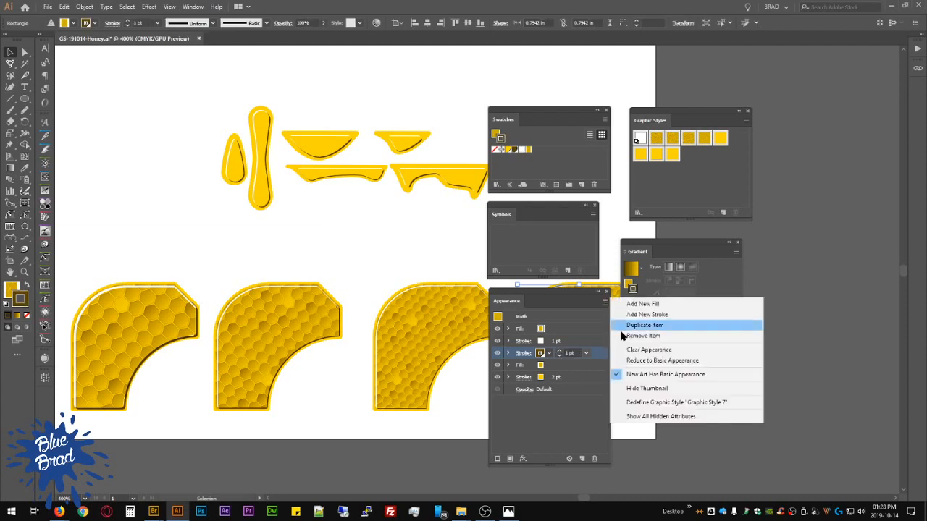
left_click(657, 402)
Step: Redefine Graphic Style 7 from the appearance of the third honeycomb sample and deselect the shape
left_click(466, 326)
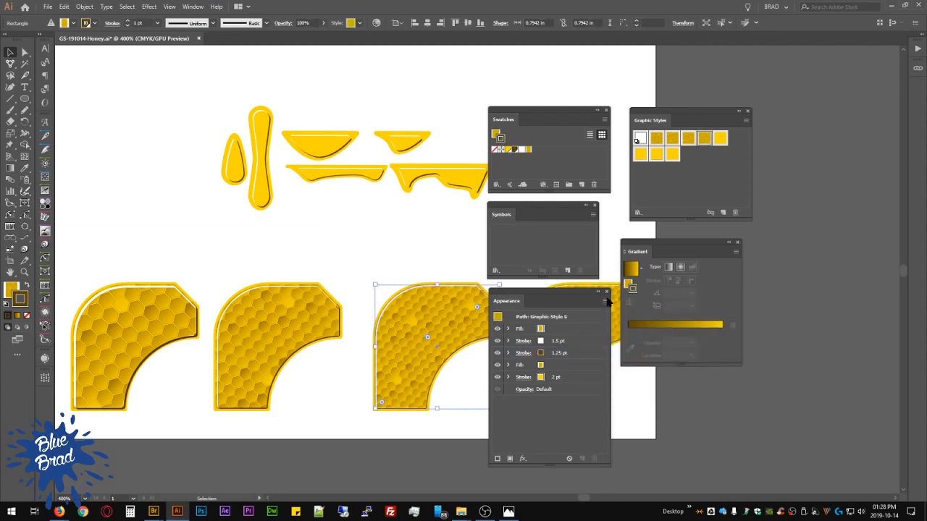
left_click(606, 301)
left_click(657, 402)
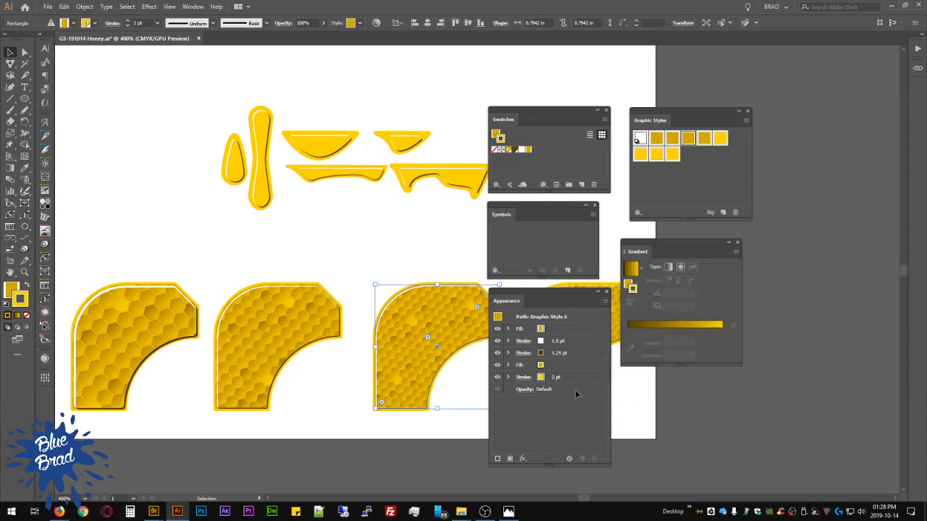
left_click(433, 245)
Step: Rename the first honeycomb graphic style, Graphic Style 3, as GS-191014-LG
left_click(656, 143)
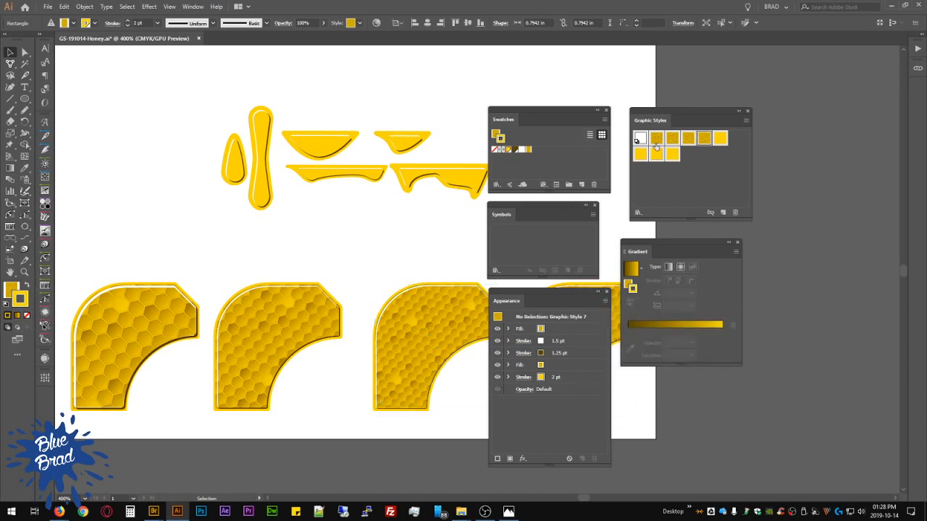
double_click(655, 143)
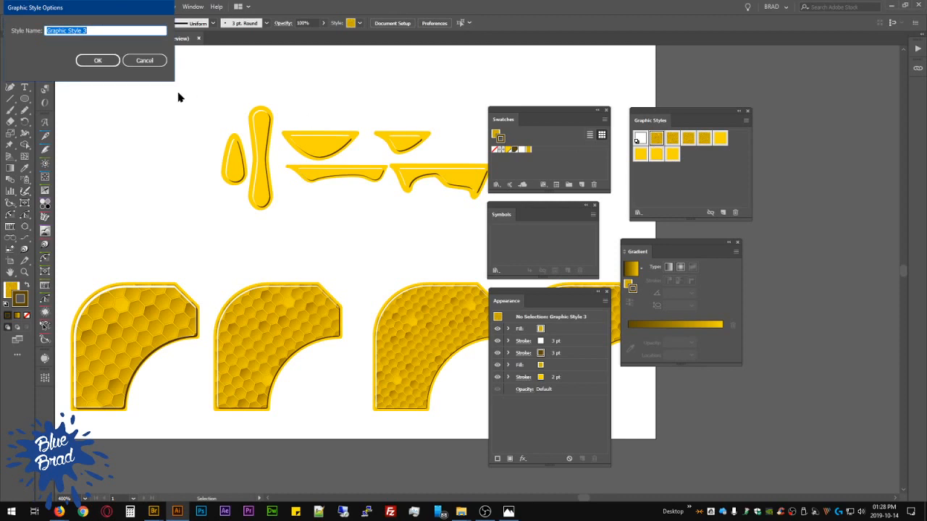
type("GS-191014-LG")
key("Return")
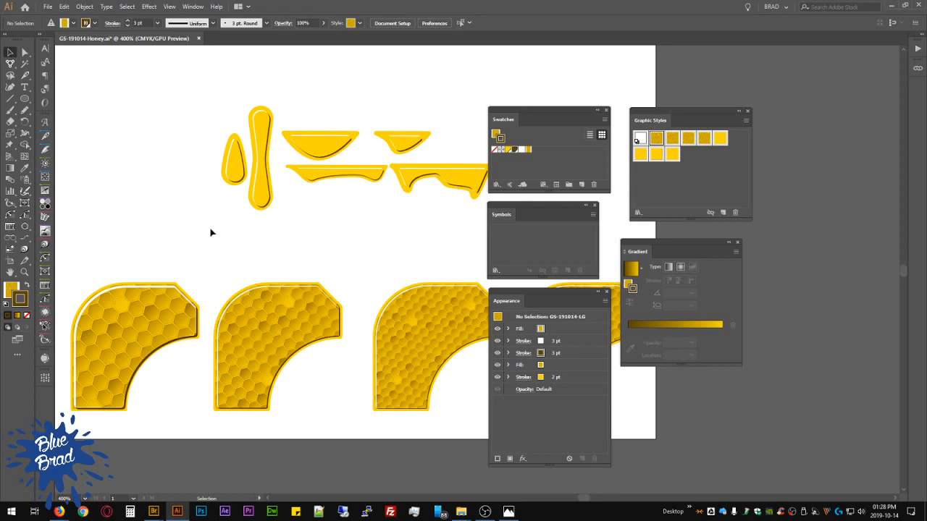
Step: Copy the prefix GS-191014- from the name of the first honeycomb graphic style
double_click(672, 138)
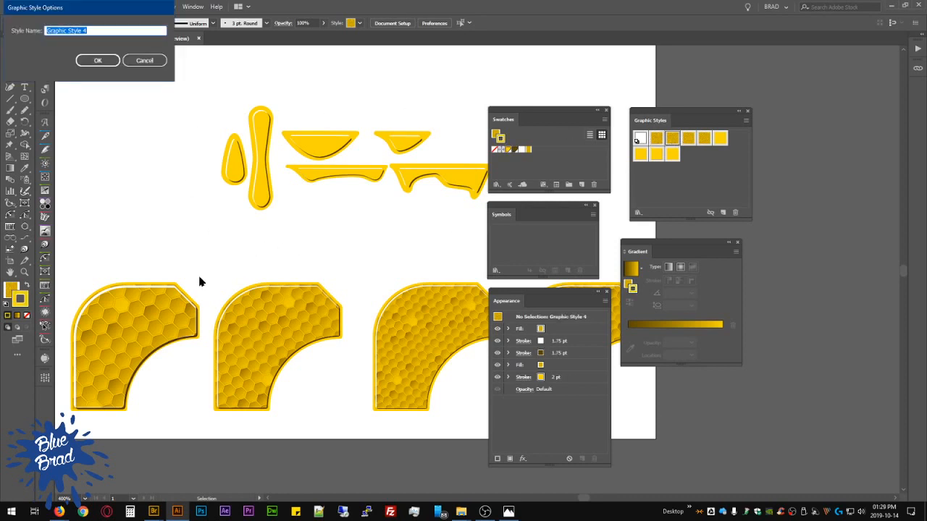
left_click(113, 63)
double_click(655, 138)
left_click(107, 31)
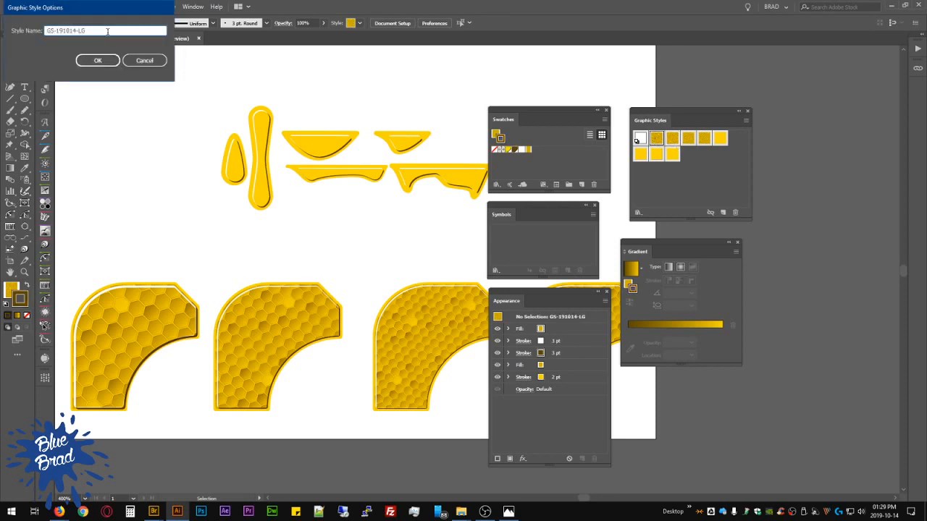
left_click_drag(80, 30, 44, 30)
key("ctrl+c")
left_click(93, 64)
Step: Rename Graphic Style 4 as GS-191014-M using the copied prefix
double_click(674, 139)
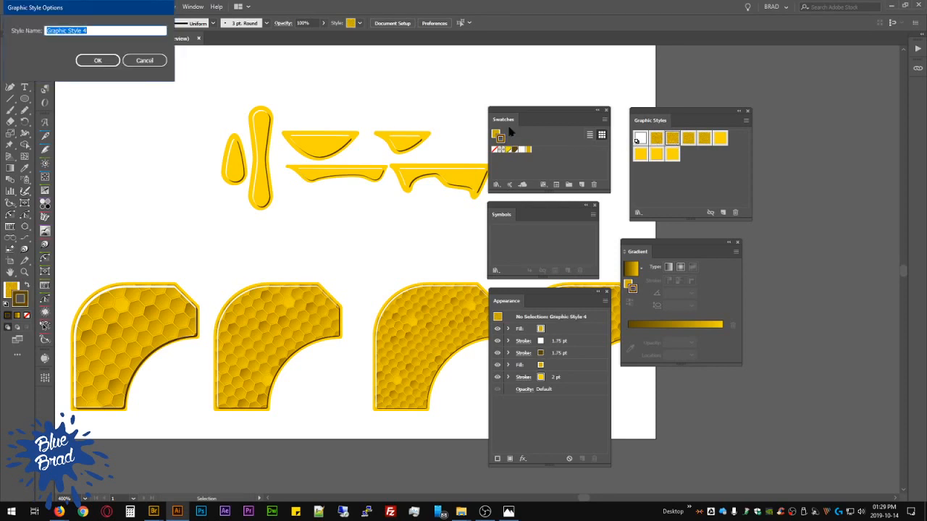
key("ctrl+v")
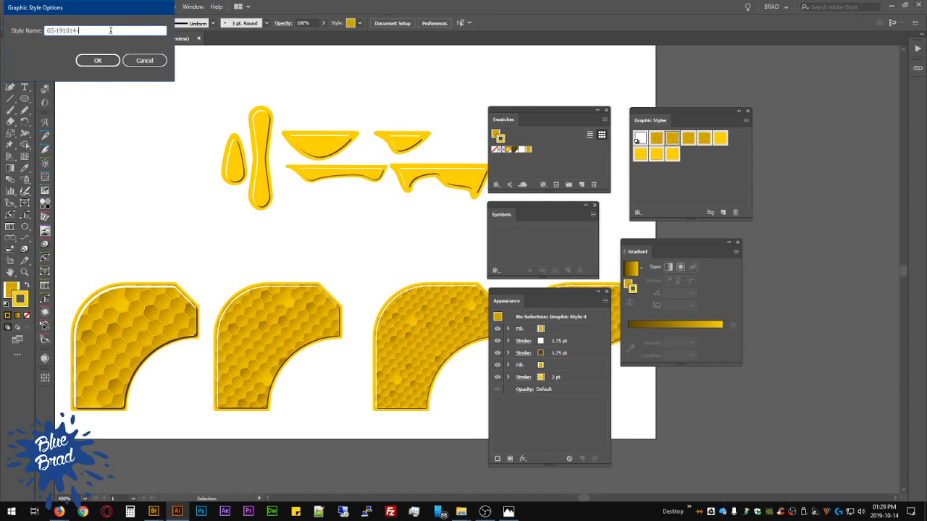
type("M")
key("Return")
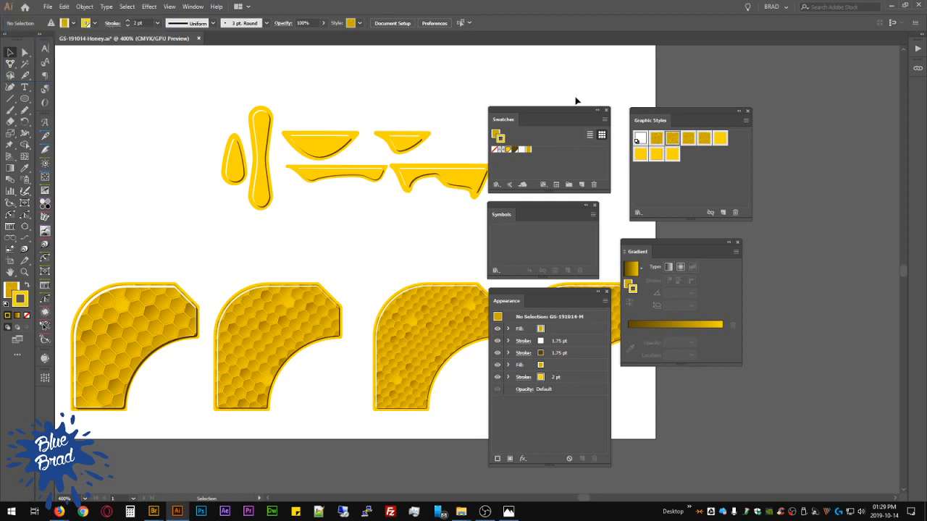
Step: Rename Graphic Style 6 as GS-191014-S using the copied prefix
double_click(688, 138)
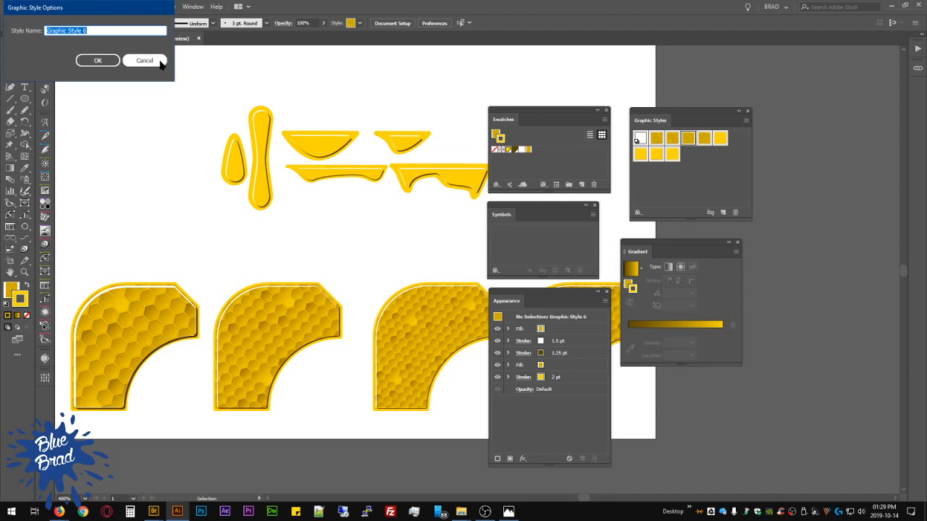
key("ctrl+v")
type("S")
key("Return")
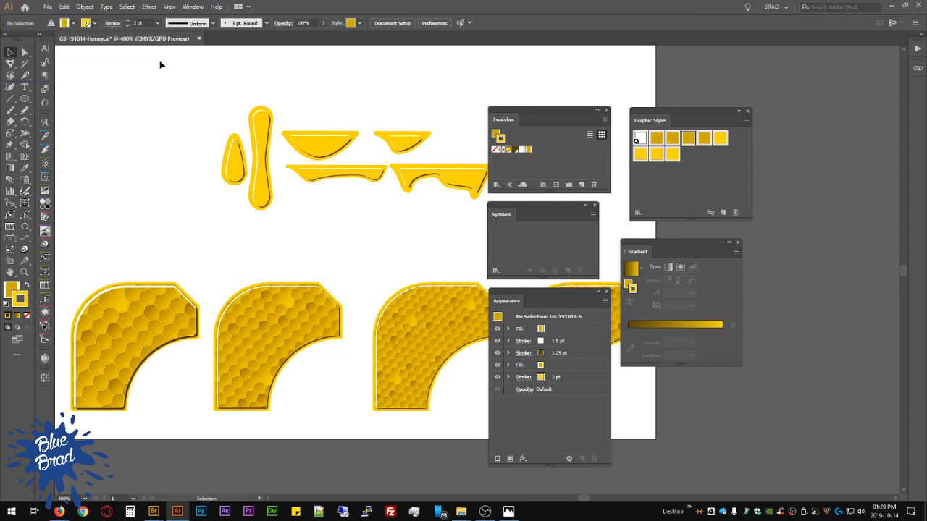
Step: Rename Graphic Style 7 as GS-191014-XS using the copied prefix
double_click(704, 138)
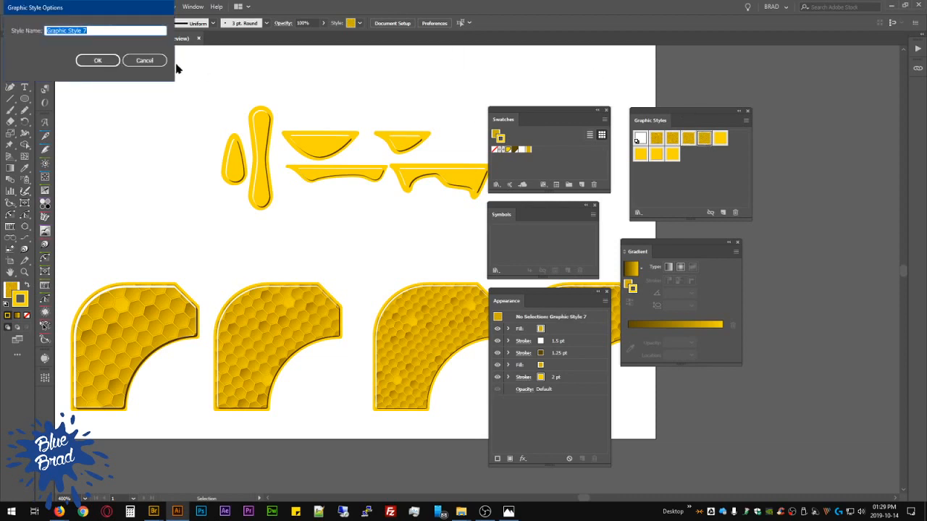
key("ctrl+v")
type("XS")
key("Return")
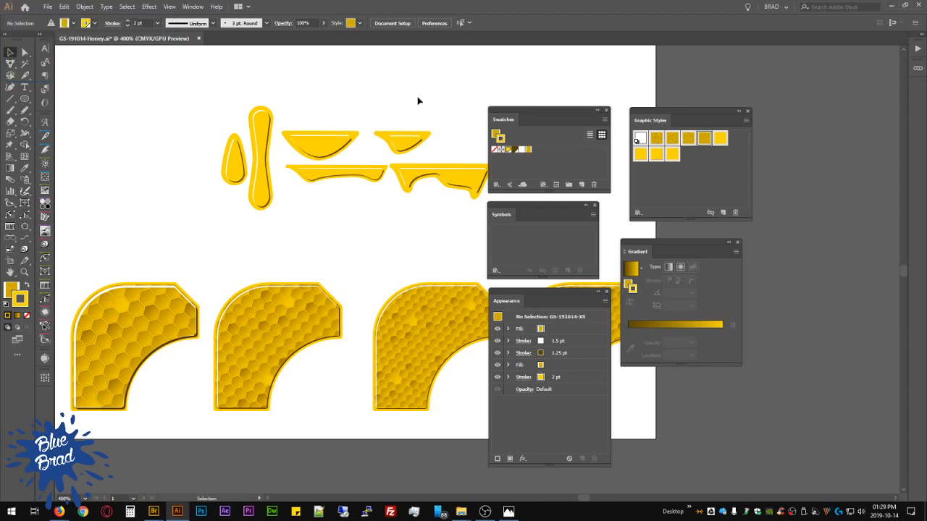
Step: Rename the first solid yellow style, Graphic Style 8, as GS-191014-R1
double_click(721, 138)
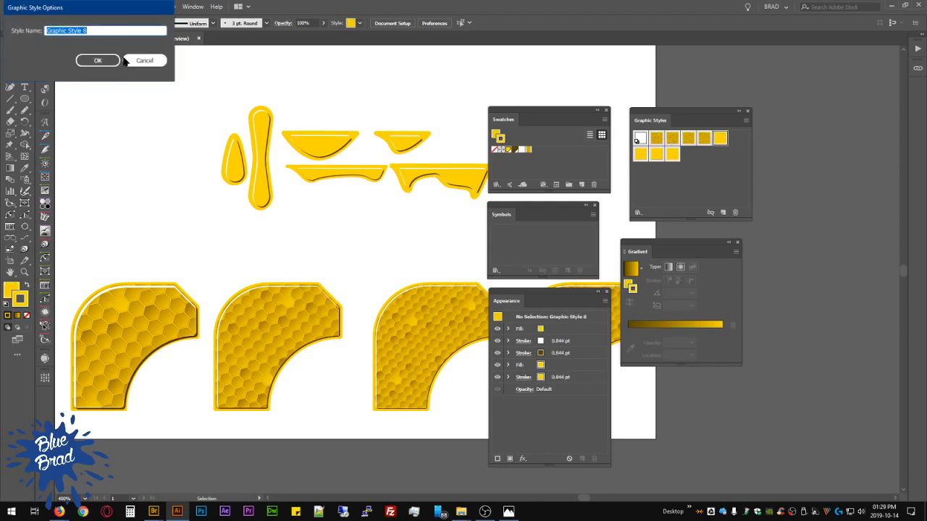
key("ctrl+v")
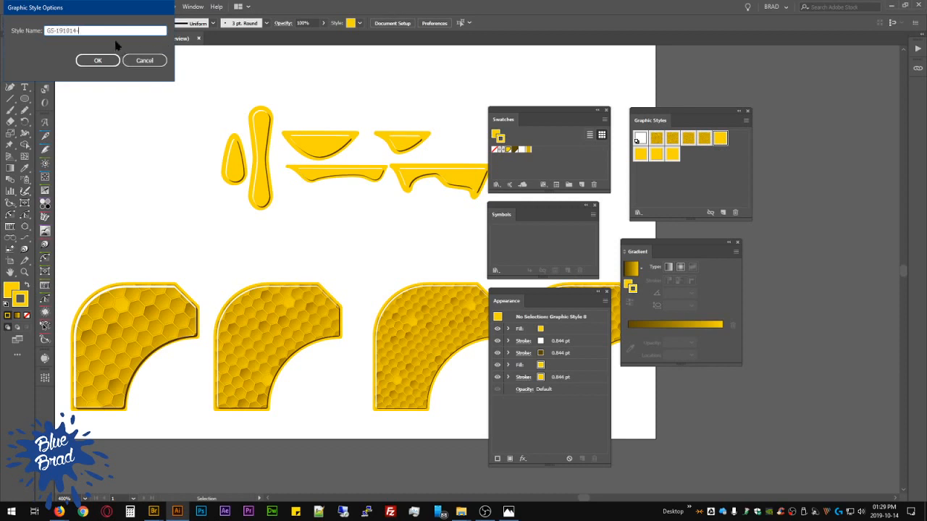
type("R1")
left_click(98, 61)
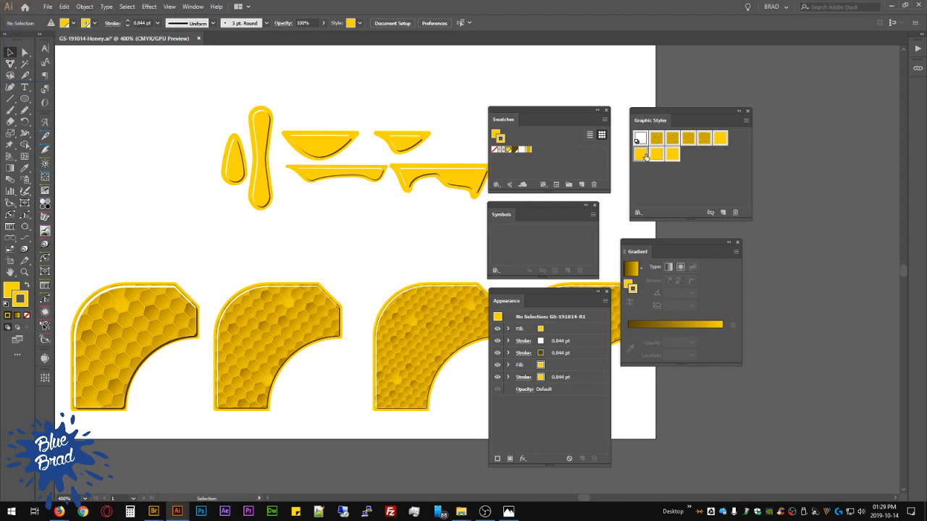
Step: Rename the second solid yellow style, Graphic Style 9, as GS-191014-R2
double_click(646, 157)
key("ctrl+v")
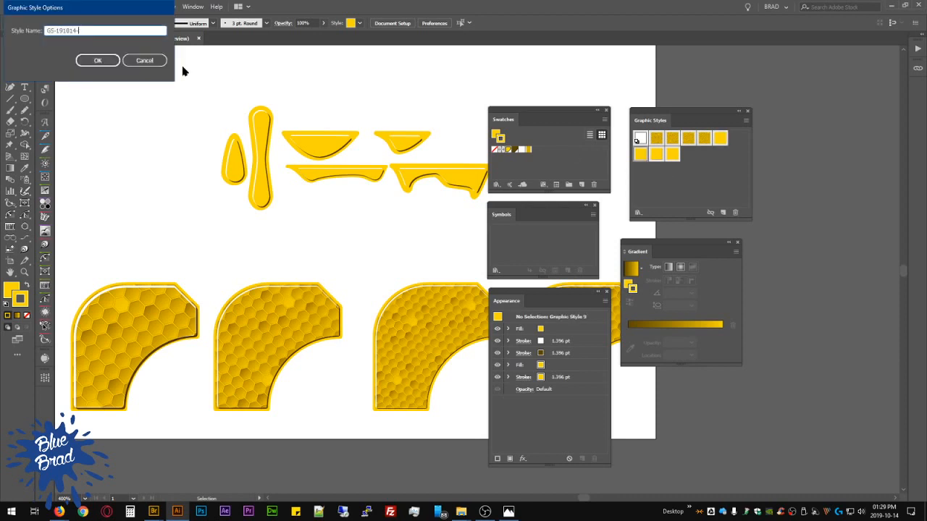
type("R")
key("Return")
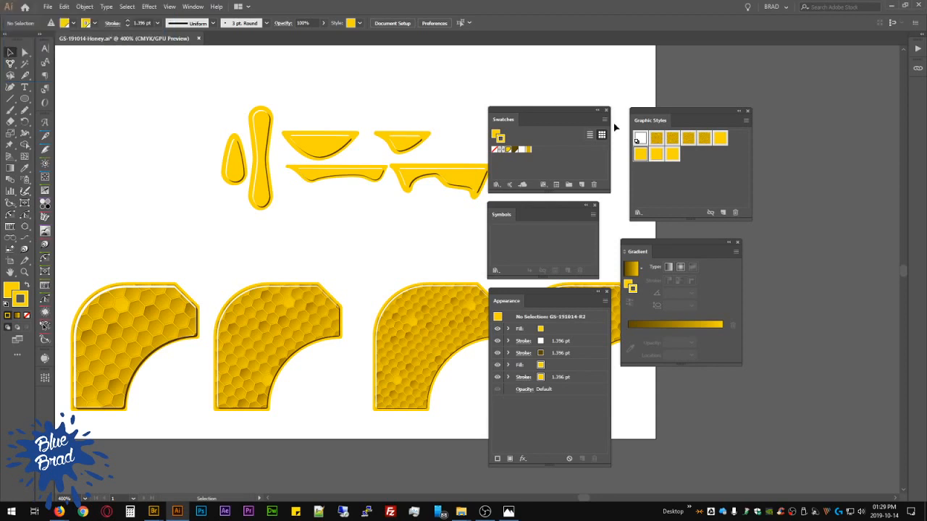
Step: Rename the third solid yellow style, Graphic Style 10, as GS-191014-R3
double_click(651, 159)
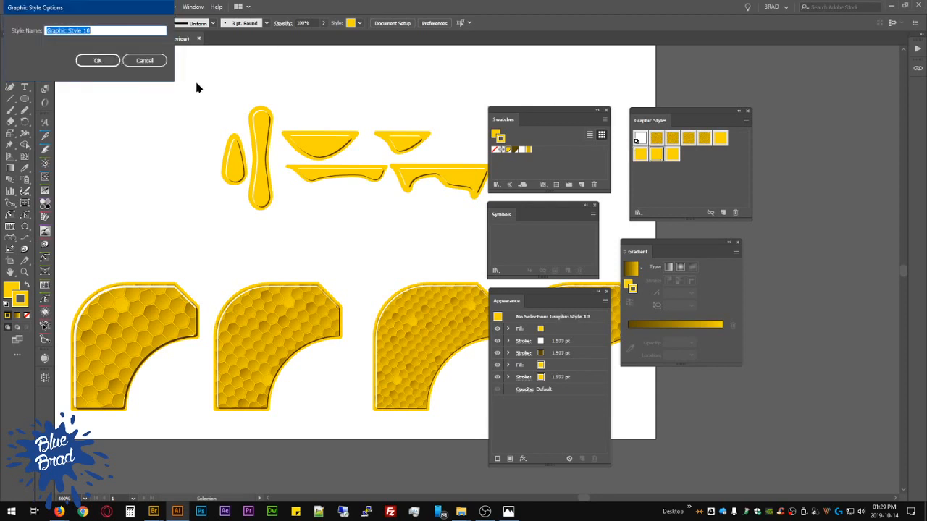
key("ctrl+v")
type("R")
key("Return")
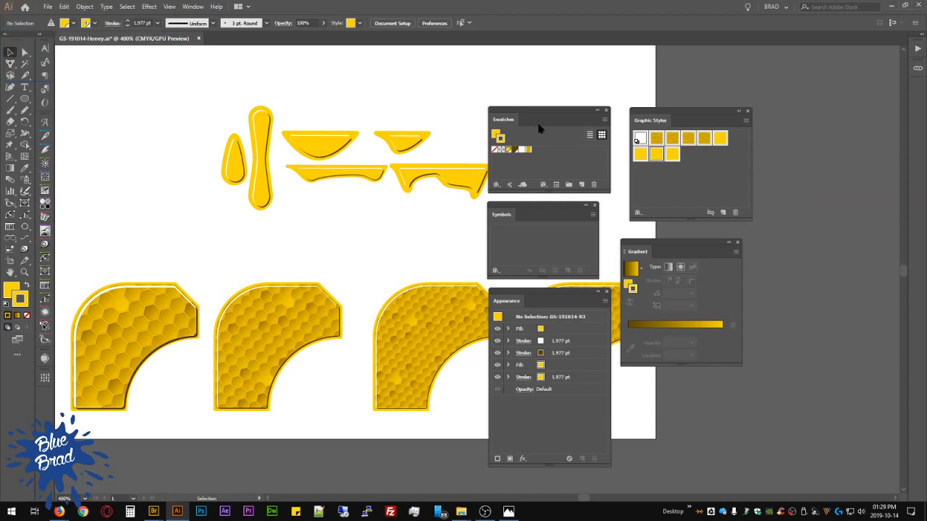
Step: Rename the last solid yellow style, Graphic Style 11, as GS-191014-R4
double_click(671, 155)
key("ctrl+v")
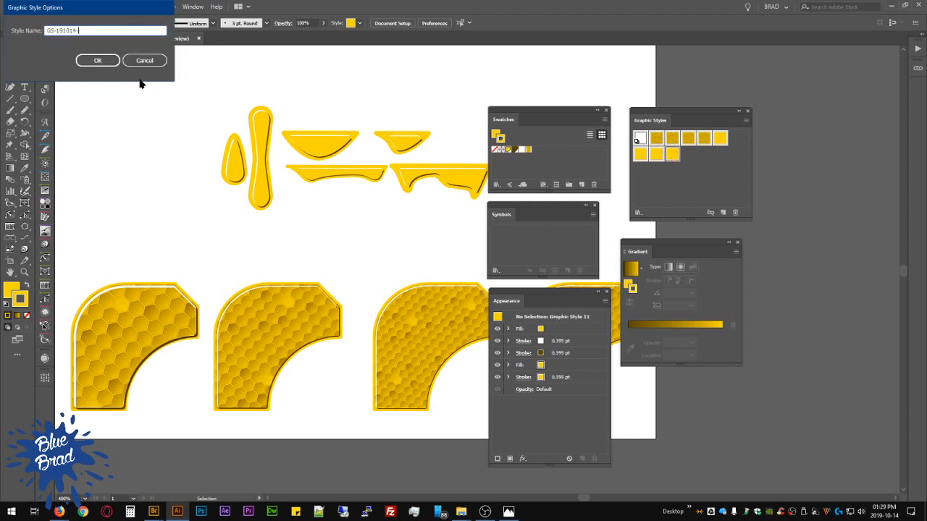
type("R4")
key("Return")
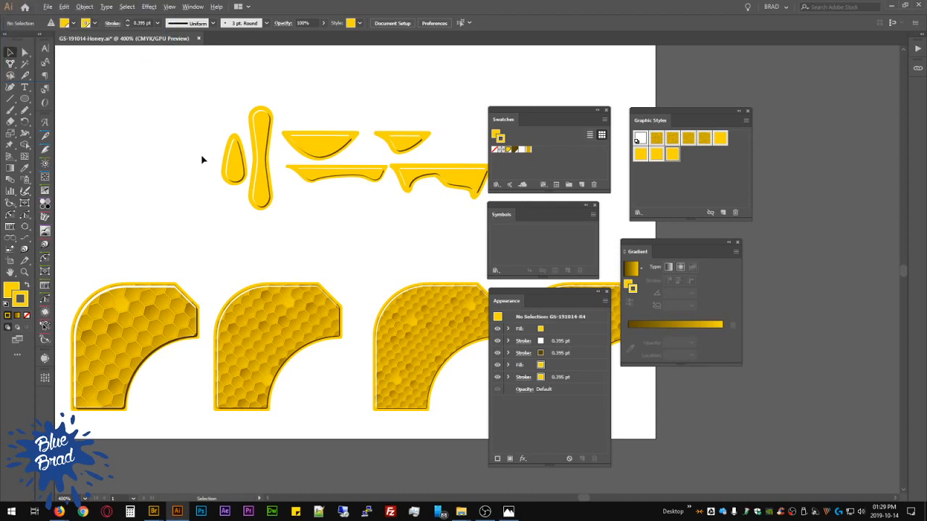
Step: Clear the floating Swatches, Graphic Styles, Gradient, Symbols and Appearance panels away from the artwork
key("ctrl+minus")
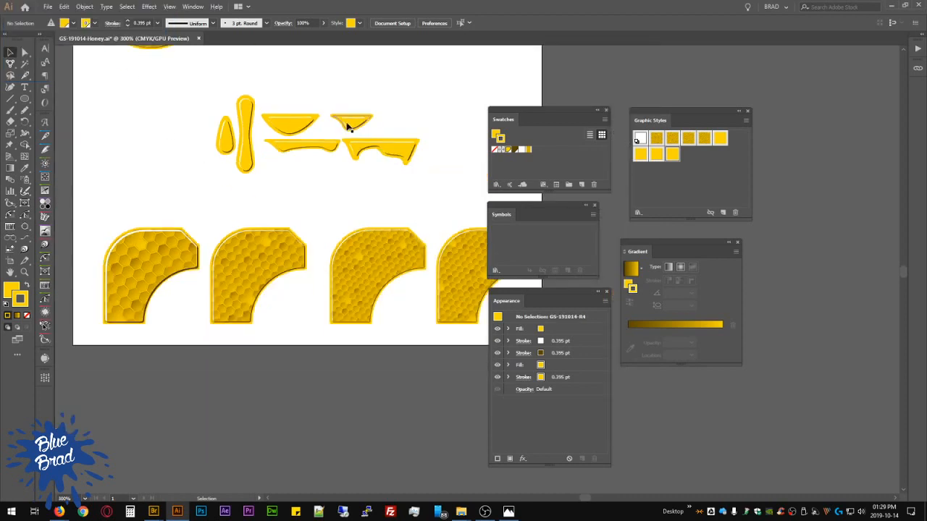
left_click_drag(321, 208, 363, 355)
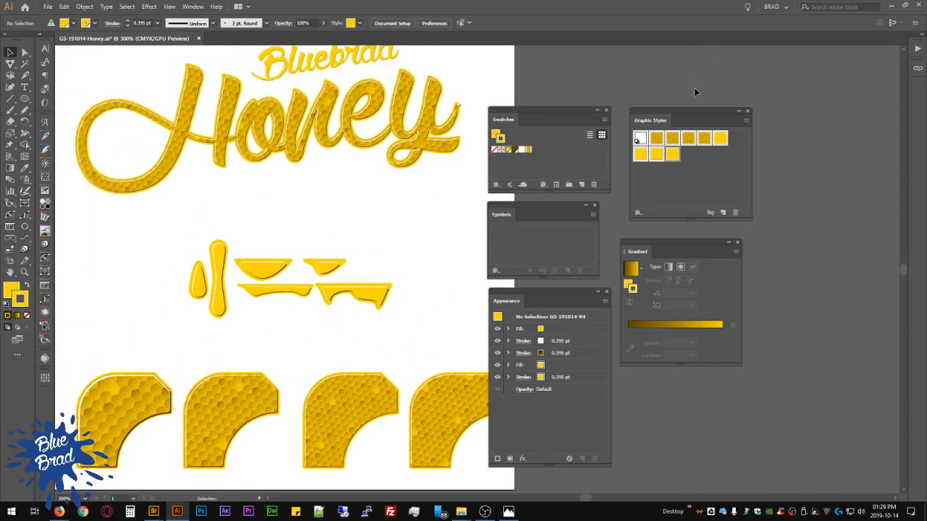
left_click_drag(558, 114, 726, 125)
left_click(775, 119)
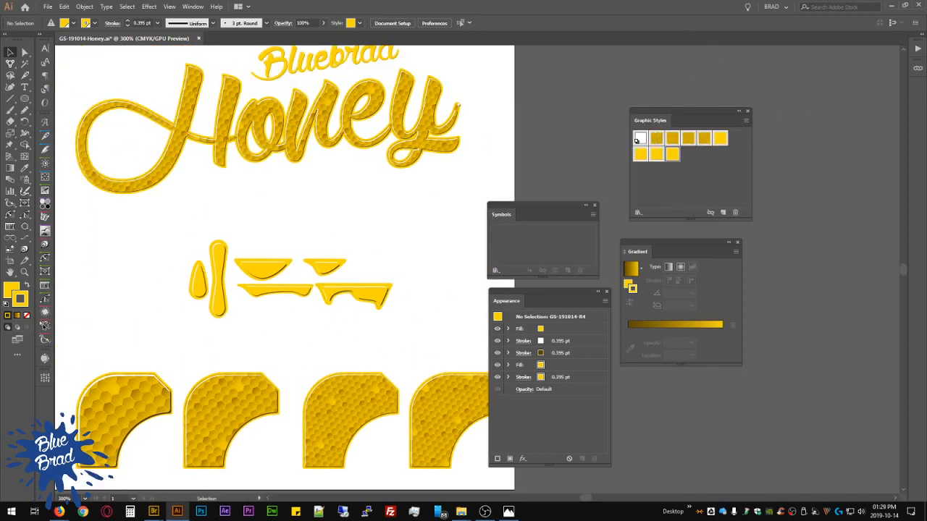
left_click_drag(645, 117, 670, 182)
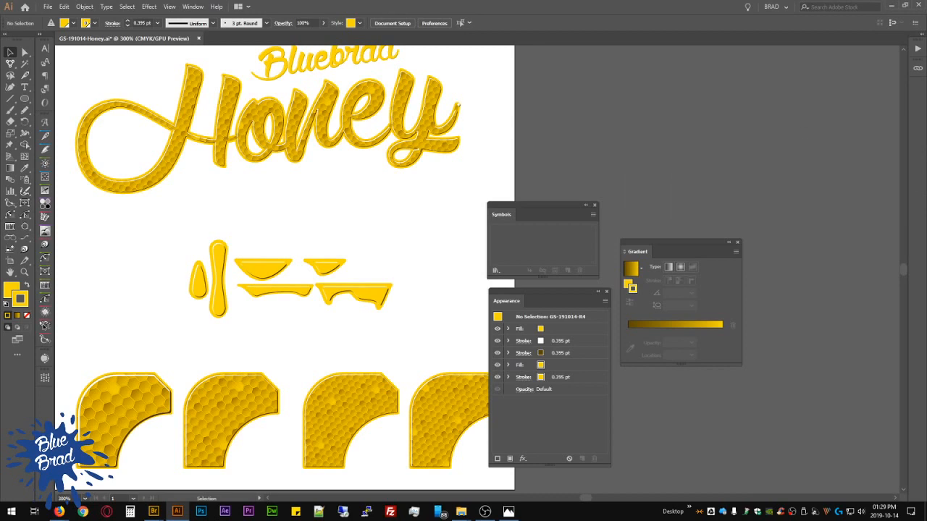
left_click_drag(653, 241, 926, 305)
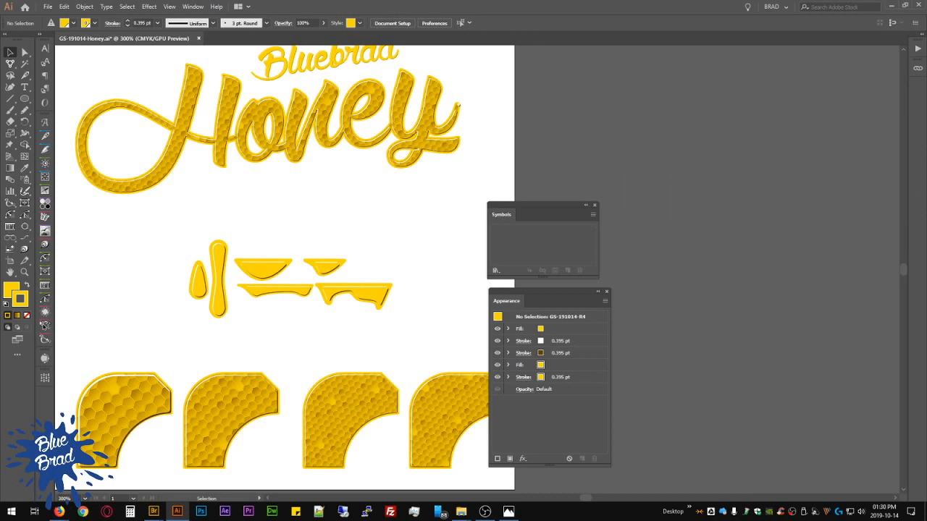
left_click_drag(526, 208, 926, 276)
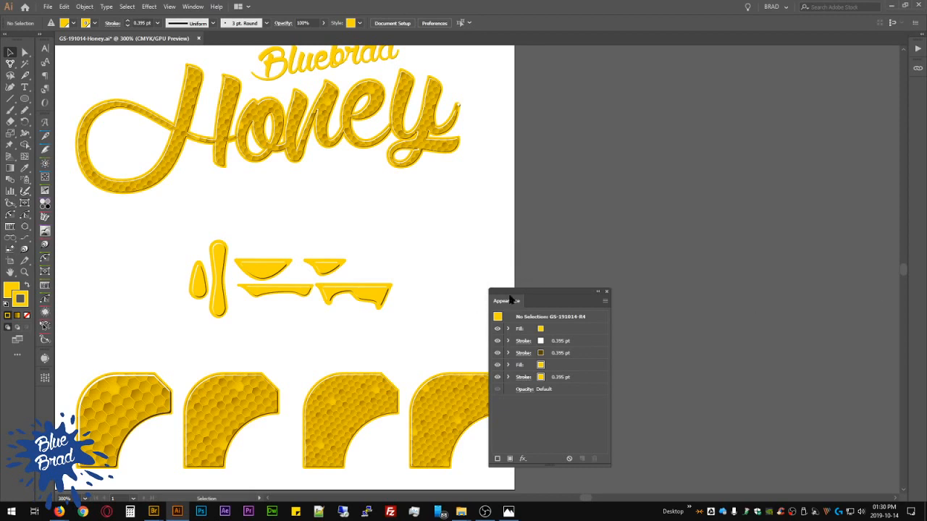
left_click_drag(511, 299, 926, 304)
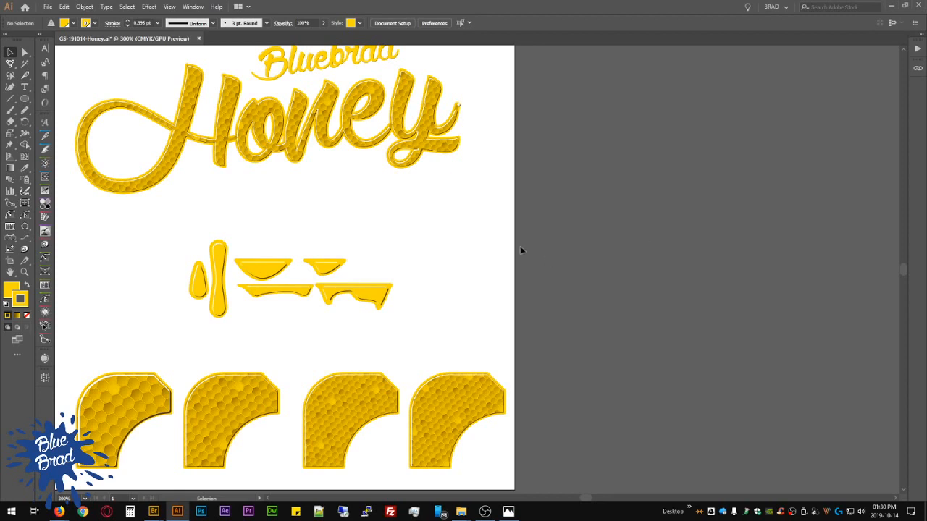
Step: Move the group of yellow drip shapes to the artboard's left side, just below the Honey lettering
key("a")
key("ctrl+0")
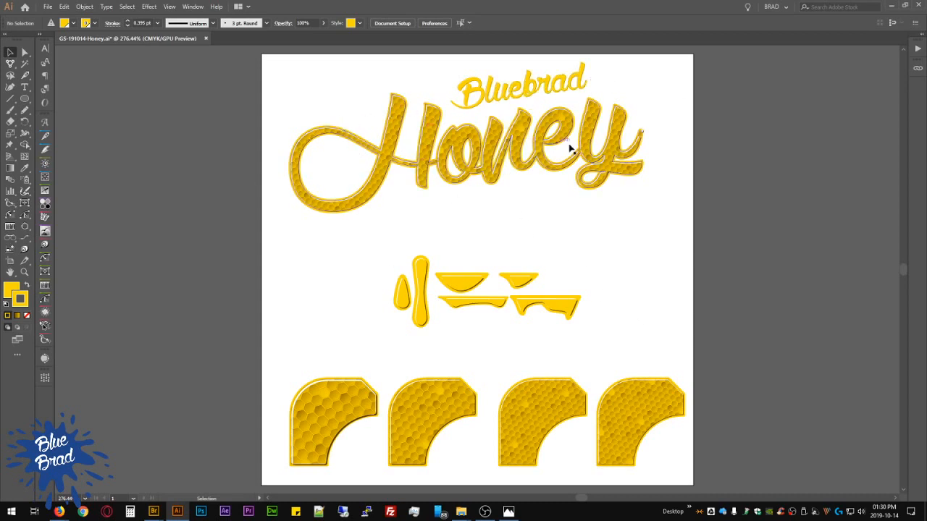
left_click_drag(346, 237, 430, 281)
left_click(515, 280)
Step: Add the text "Brush" beside the drip shapes, enlarge it to about 67 pt and tilt it upward like the Bluebrad lettering
key("t")
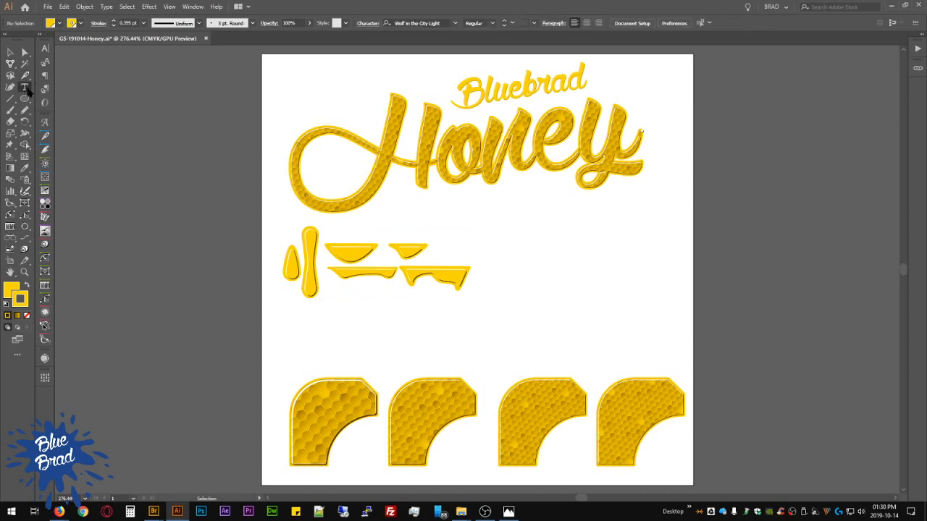
left_click(497, 291)
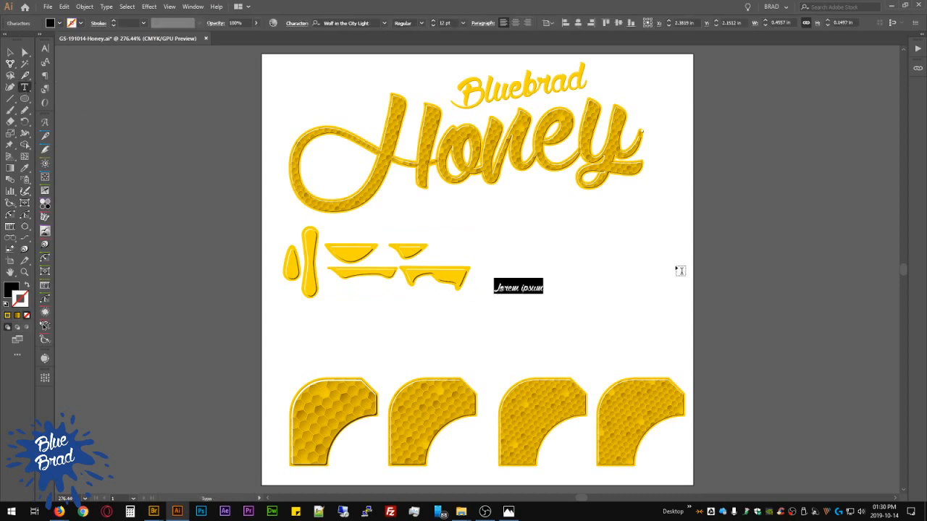
type("Brush")
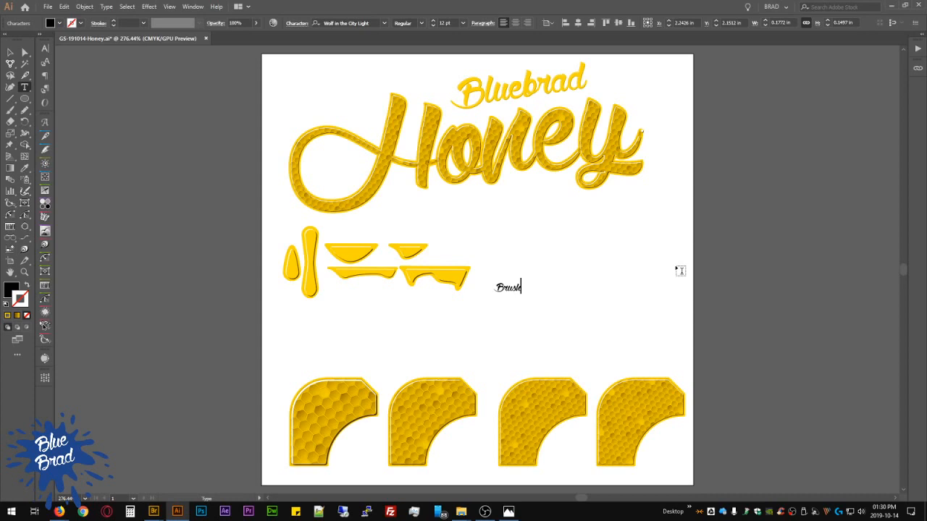
key("Escape")
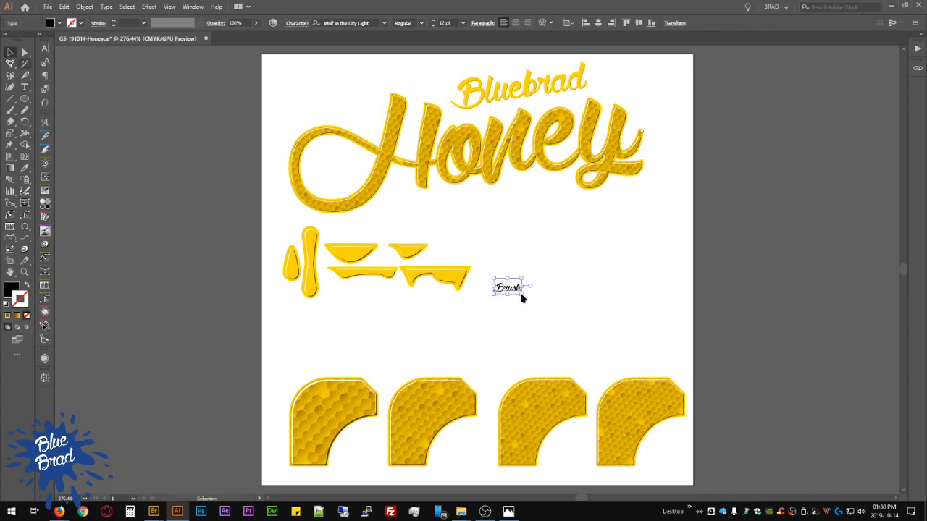
mouse_move(522, 288)
left_mouse_down()
mouse_move(607, 334)
mouse_move(652, 324)
mouse_move(662, 303)
mouse_move(624, 279)
mouse_move(664, 270)
left_mouse_up()
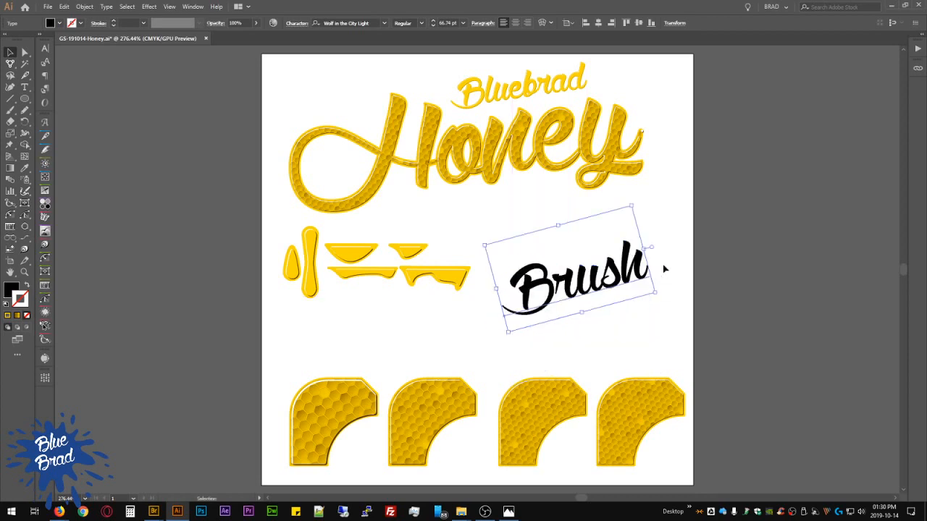
Step: Apply a honeycomb graphic style to the Brush text
key("ctrl+shift+o")
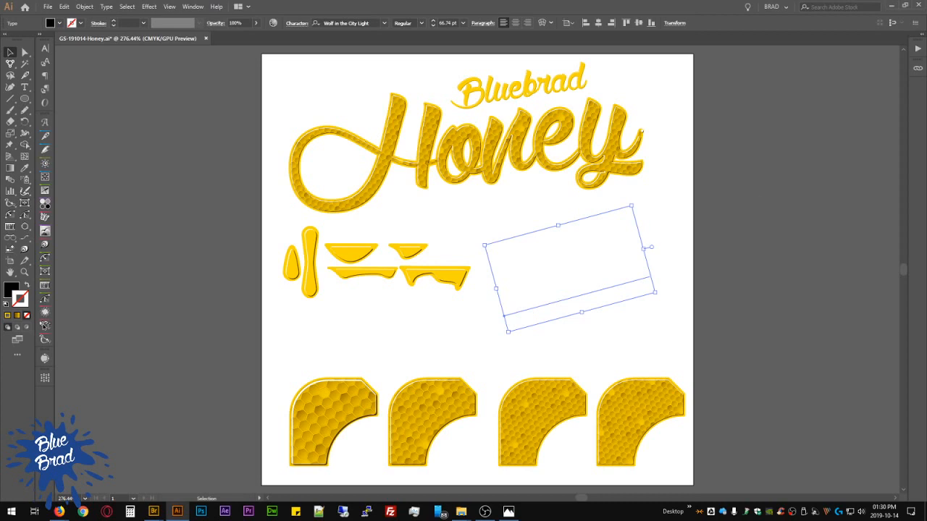
key("slash")
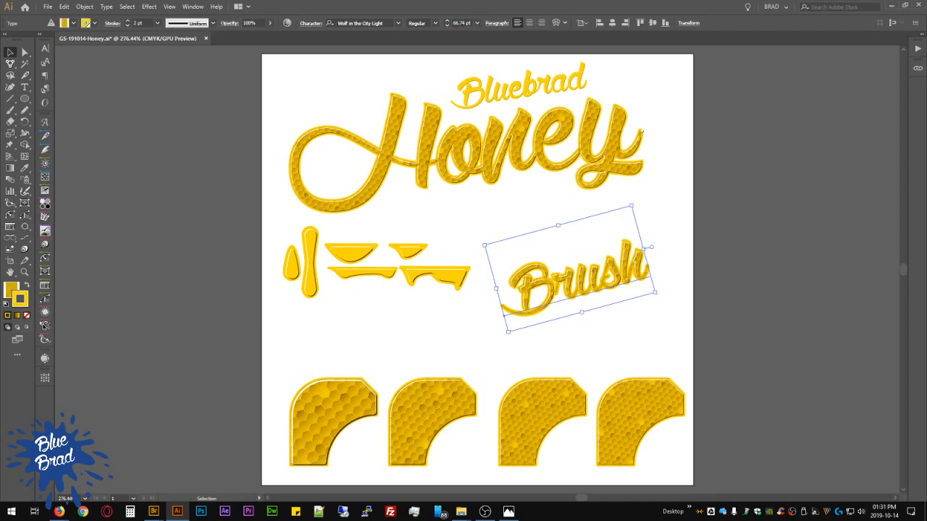
left_click(726, 280)
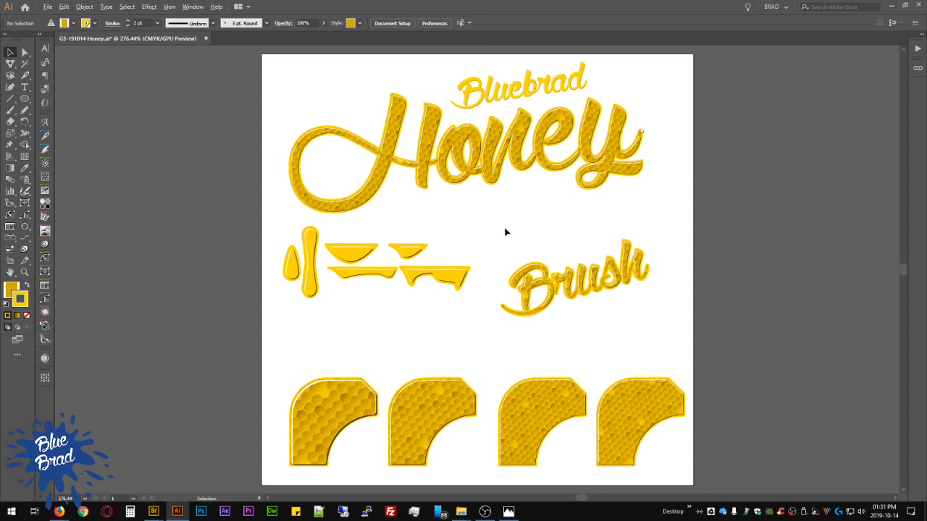
Step: Enlarge the Brush text to about 118 pt and move it about 0.28 in right and 0.19 in up
key("ctrl+=")
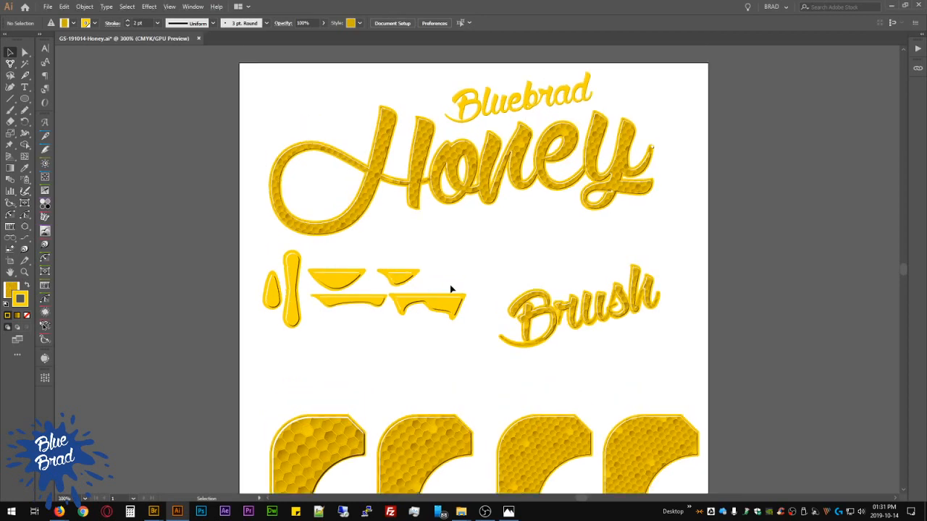
left_click(547, 319)
left_click_drag(495, 317, 366, 332)
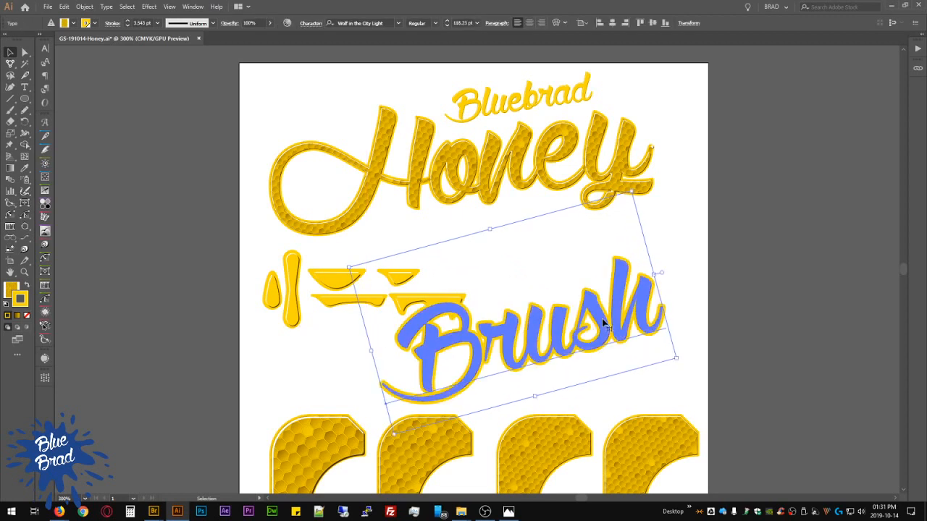
left_click_drag(604, 323, 636, 301)
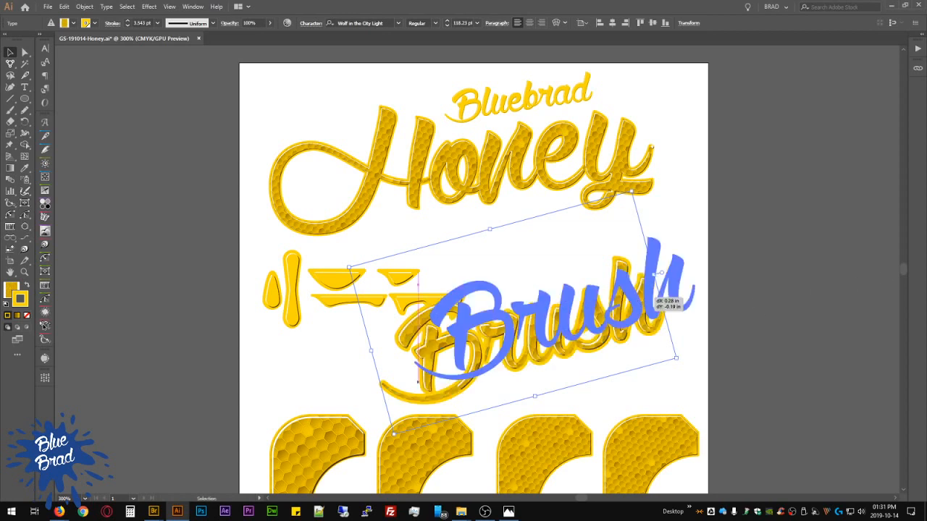
left_click(757, 325)
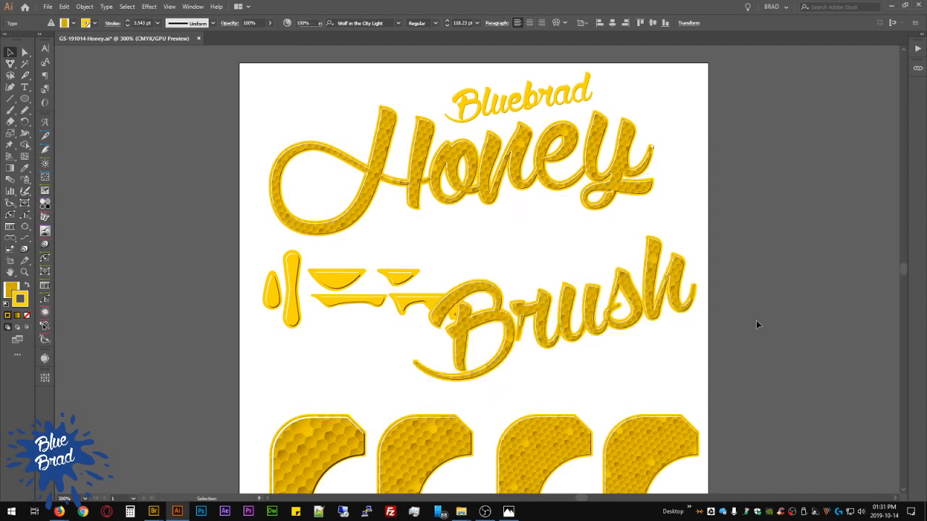
Step: Change the font of the Brush text to Brush Script Std Medium
left_click(664, 309)
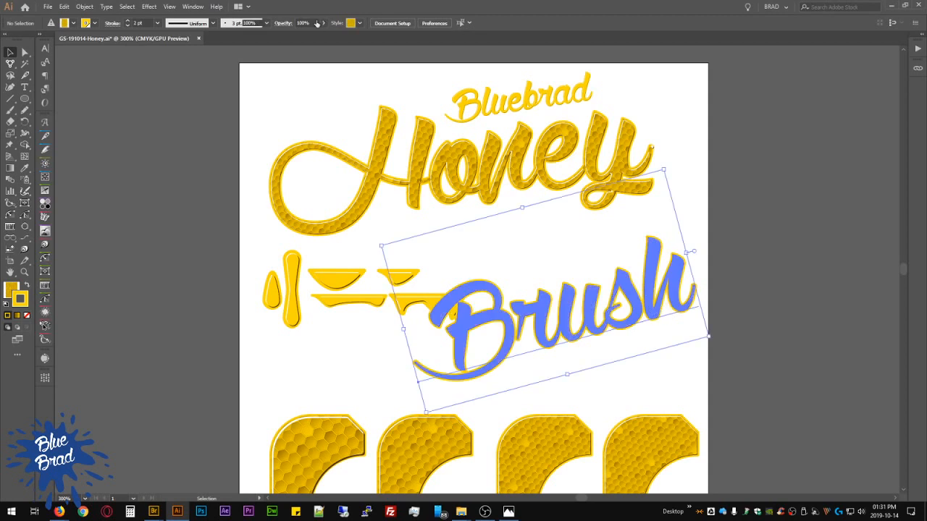
left_click(350, 23)
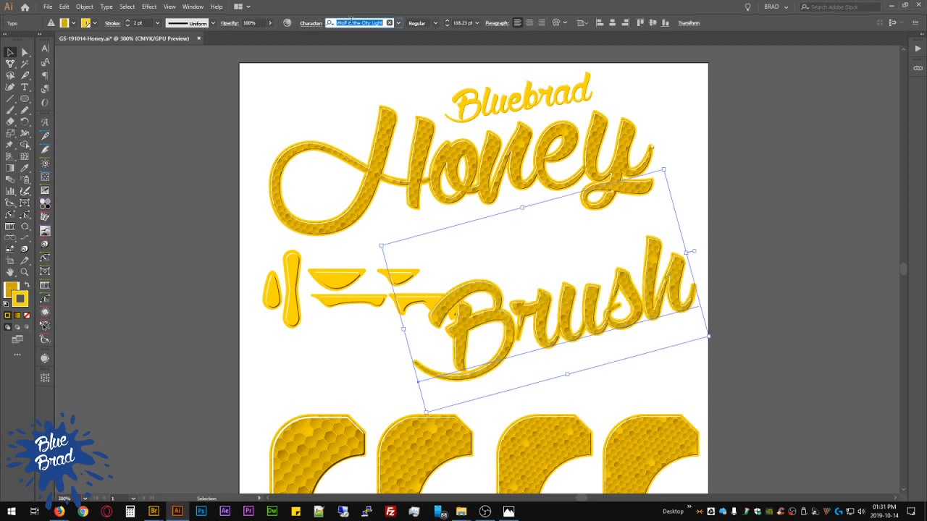
type("b")
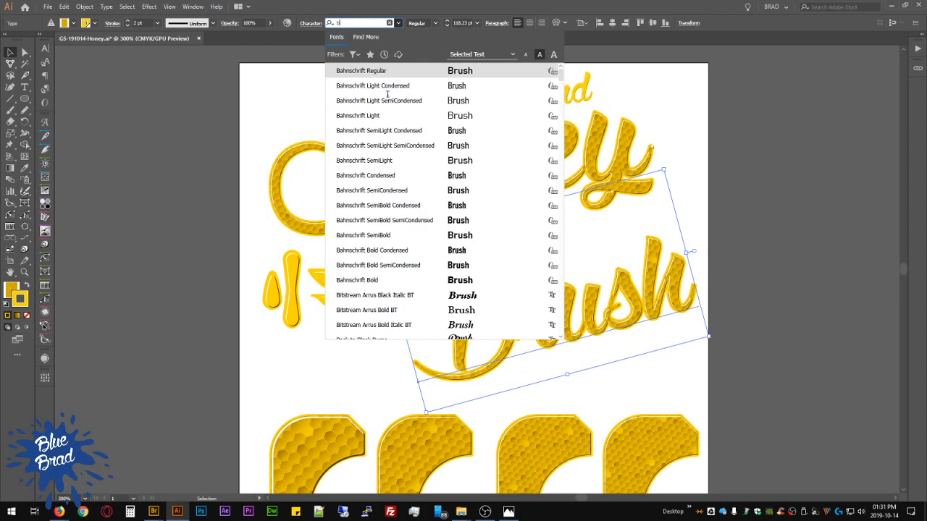
type("rush")
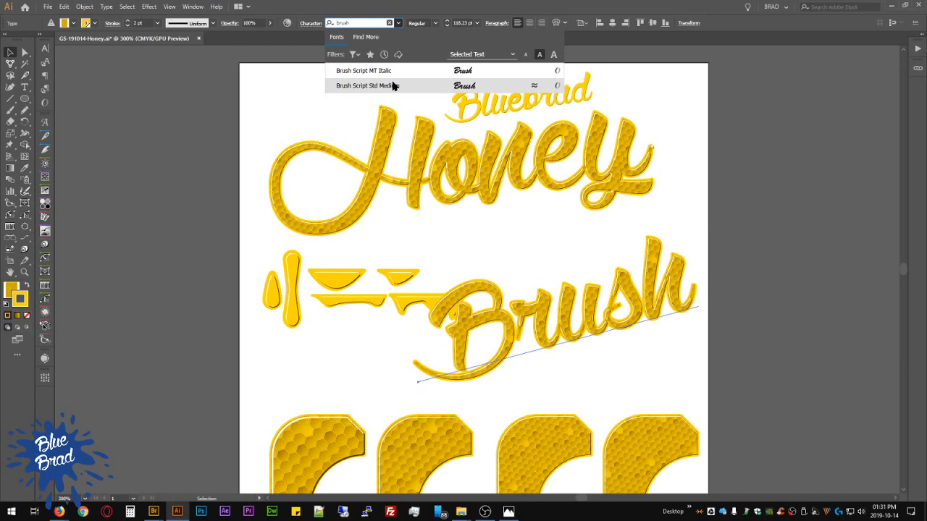
left_click(394, 85)
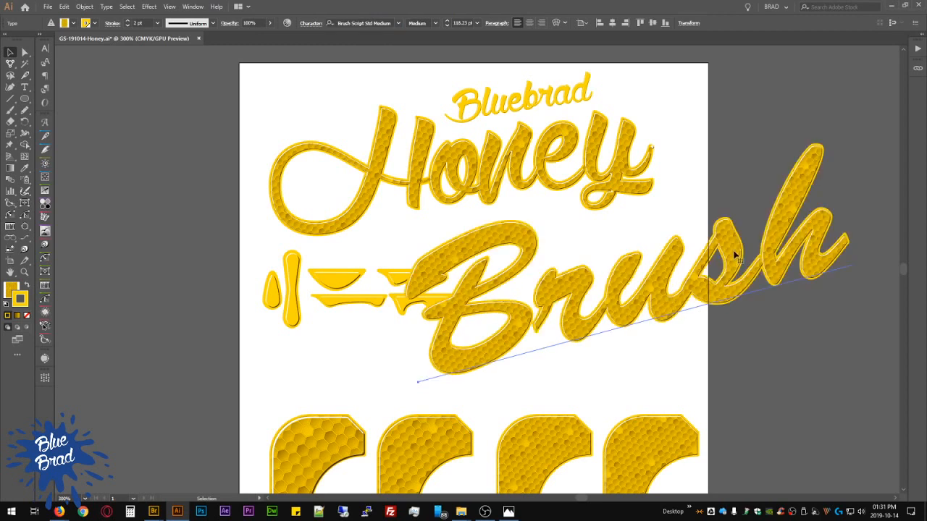
Step: Scale the Brush text down to about 72 pt and shift it about 0.1 in right and 0.08 in down
left_click(837, 224)
key("v")
mouse_move(841, 213)
left_mouse_down()
mouse_move(804, 214)
mouse_move(675, 262)
mouse_move(558, 259)
left_mouse_up()
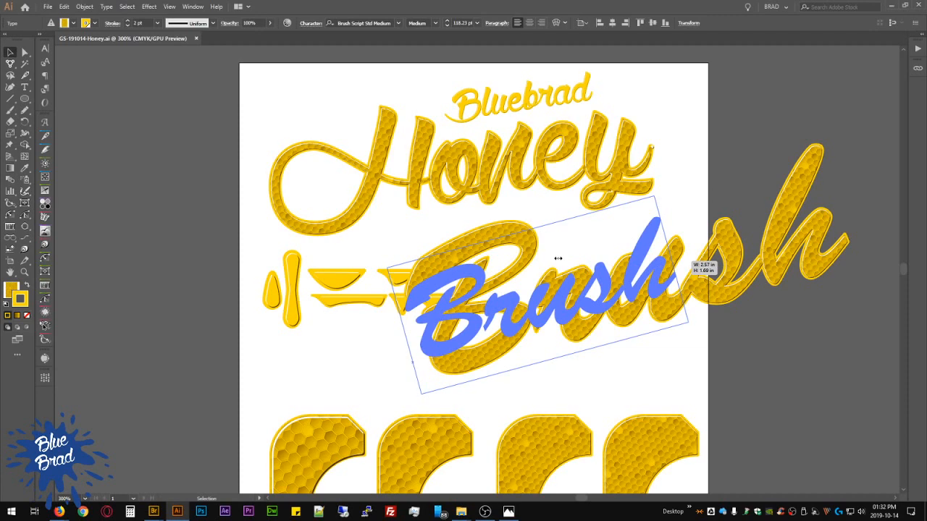
left_click_drag(558, 258, 557, 259)
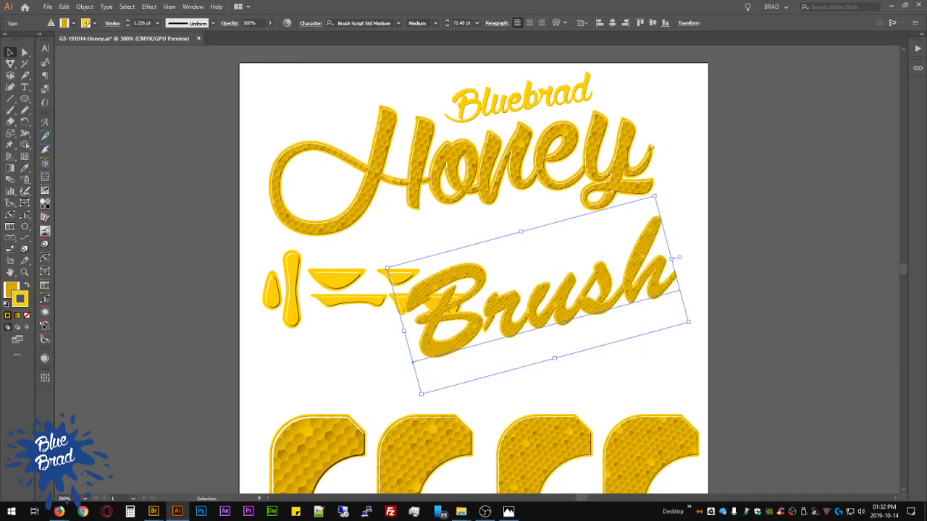
left_click(772, 272)
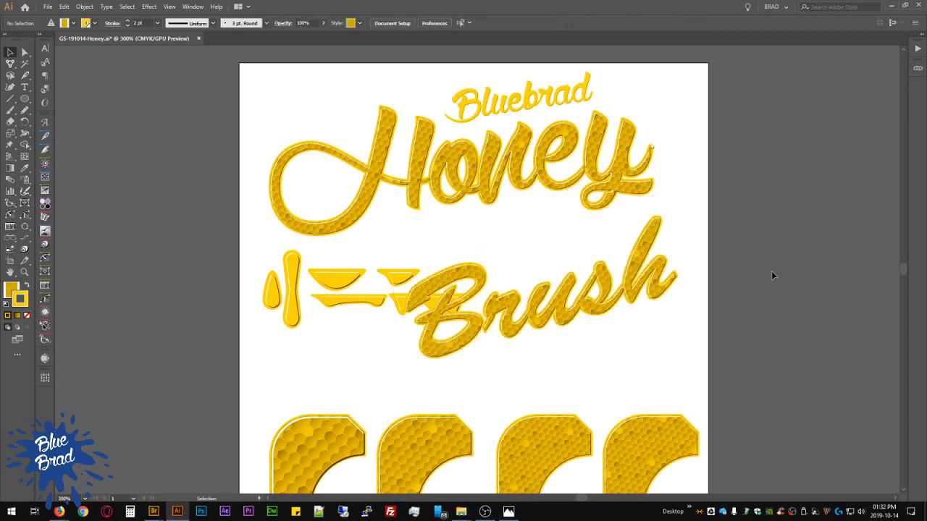
left_click_drag(593, 283, 607, 297)
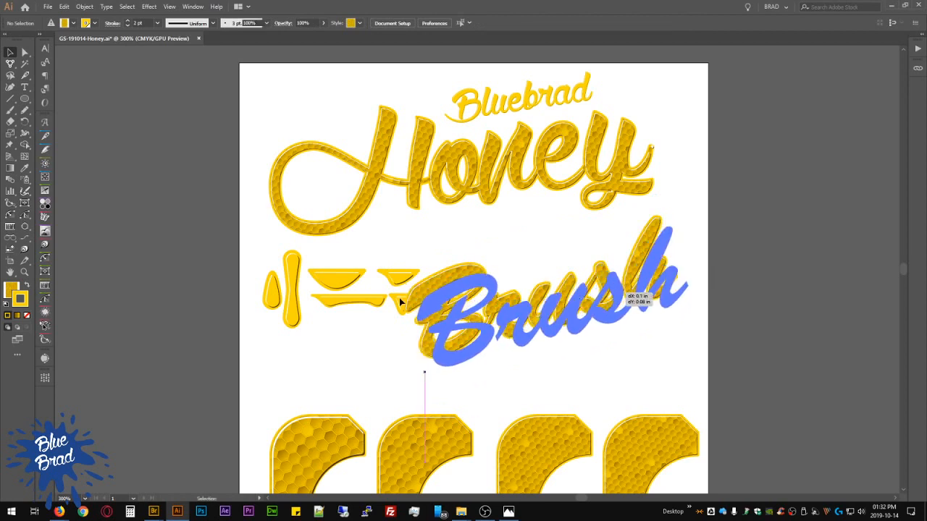
Step: Move the ragged drip shape about 0.63 in left and 0.27 in down, clear of the Brush text and below the other drips
mouse_move(399, 302)
left_mouse_down()
mouse_move(368, 329)
mouse_move(309, 340)
mouse_move(327, 334)
left_mouse_up()
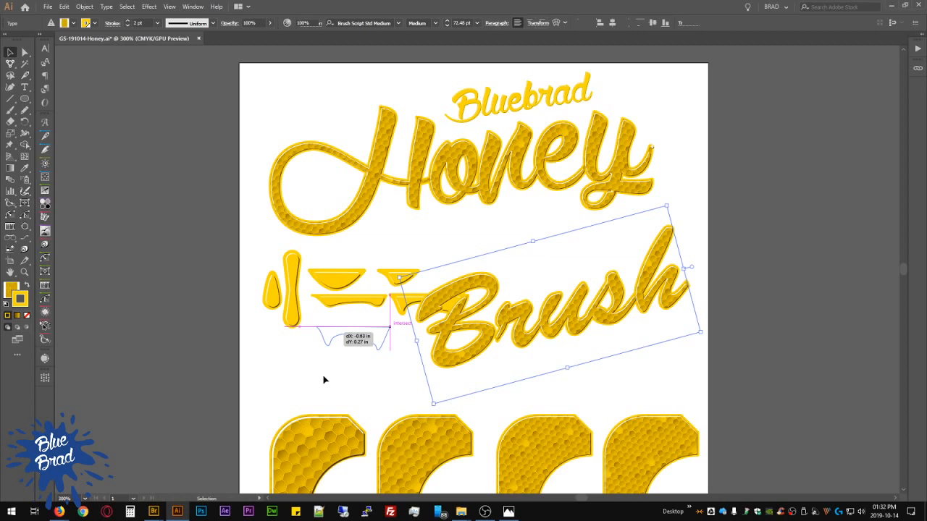
left_click(324, 379)
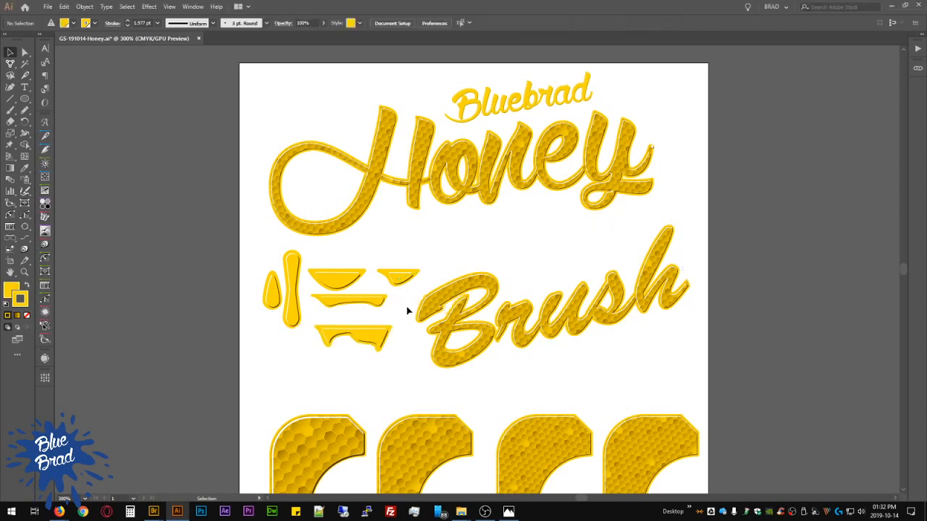
Step: Place a copy of the small wide drip under the H's loop and a copy of the teardrop under the n, both behind the Honey lettering
left_click_drag(397, 281, 317, 239)
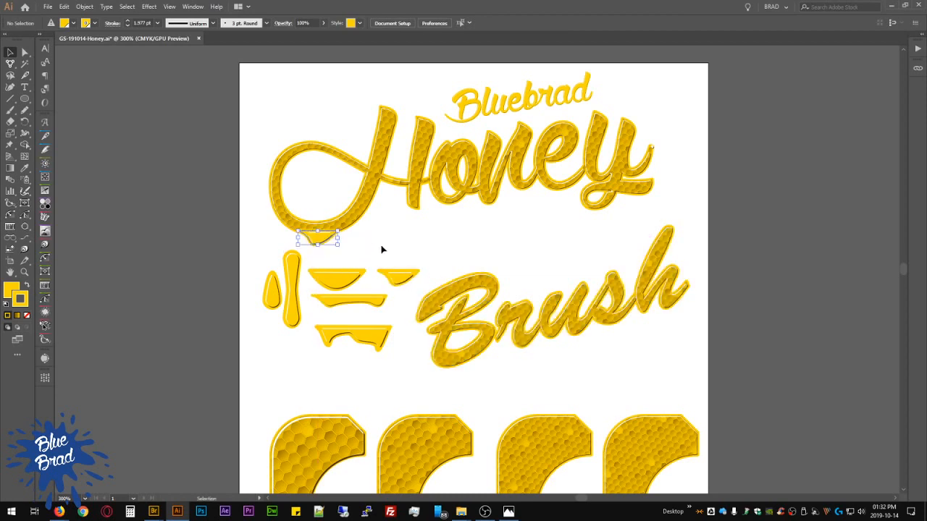
left_click(385, 253)
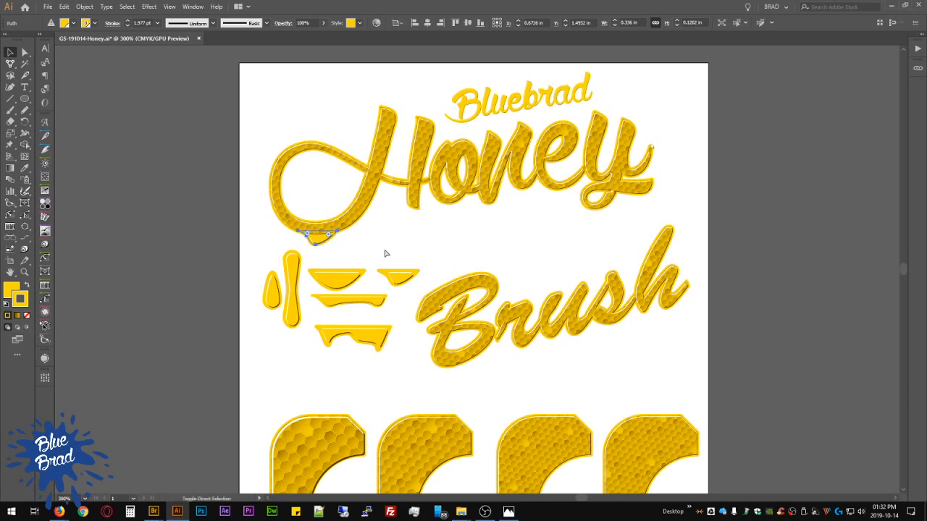
key("space")
left_click_drag(397, 240, 339, 307)
left_click_drag(208, 373, 426, 298)
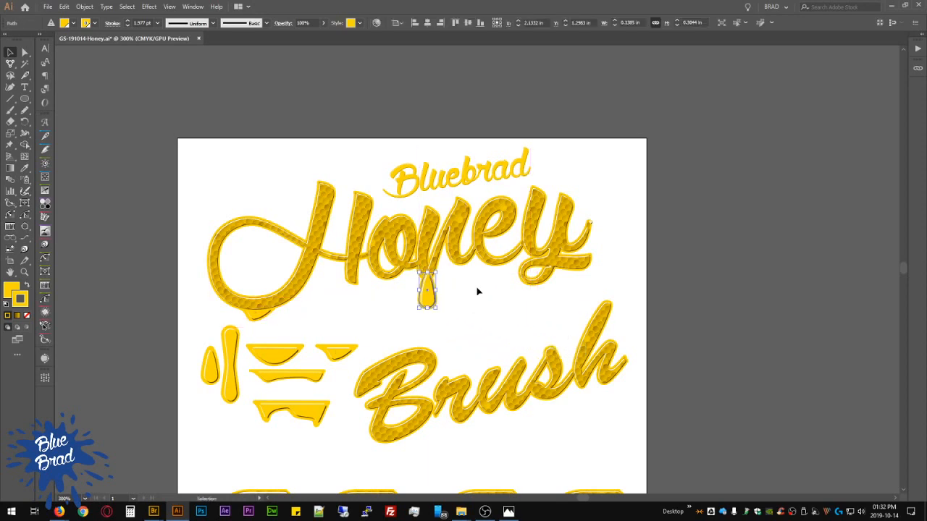
left_click(479, 314)
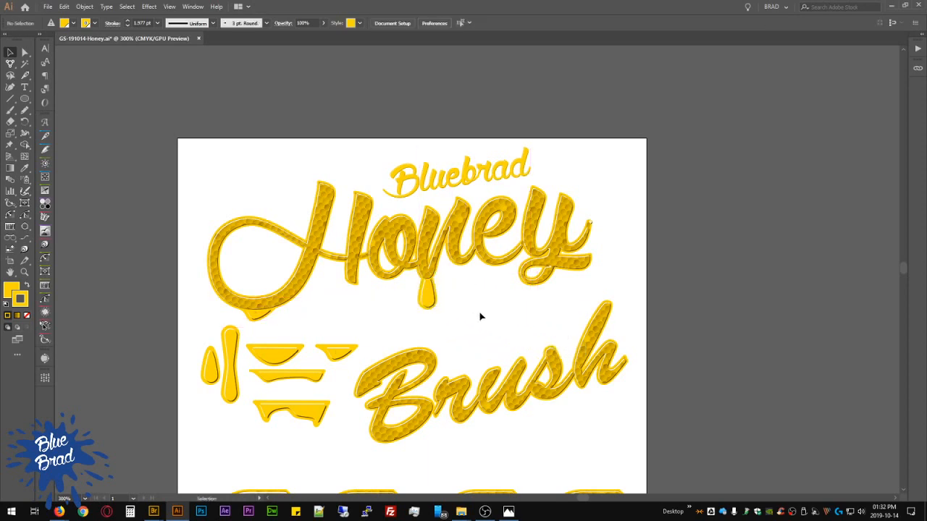
Step: Place a copy of the long vertical drip inside the large loop of the H in Honey
key("space")
left_click_drag(366, 268, 352, 296)
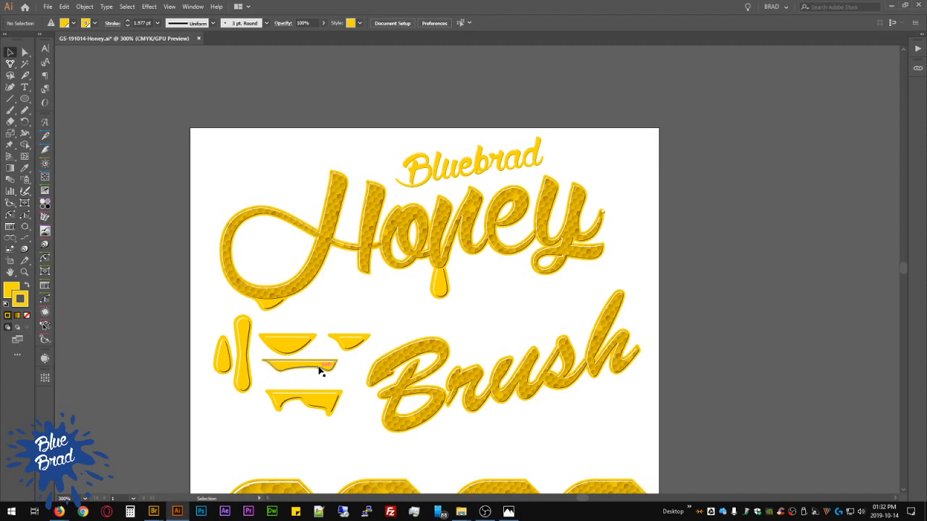
left_click_drag(247, 330, 270, 231)
Step: Rotate the copied long drip diagonally, position it across the H's loop with its ends behind the Honey lettering, and deselect it
key("r")
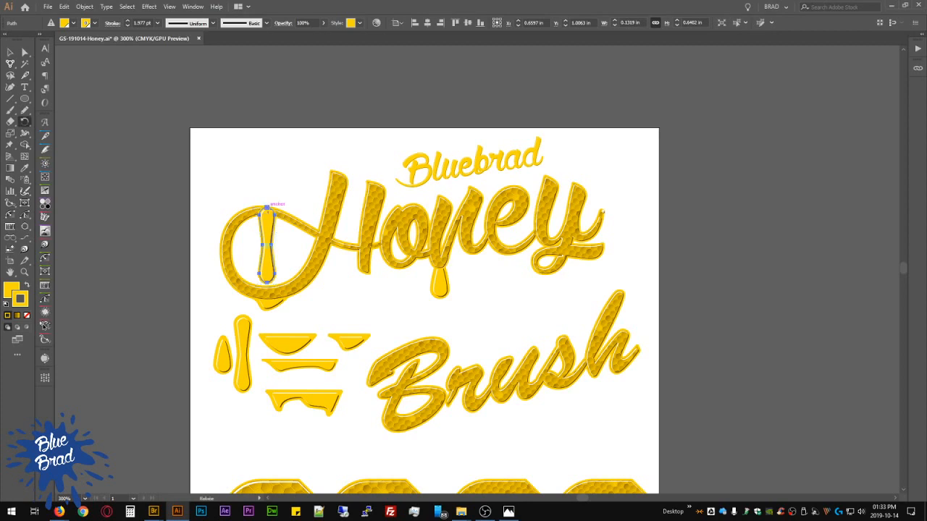
left_click_drag(269, 246, 352, 265)
left_click(281, 168)
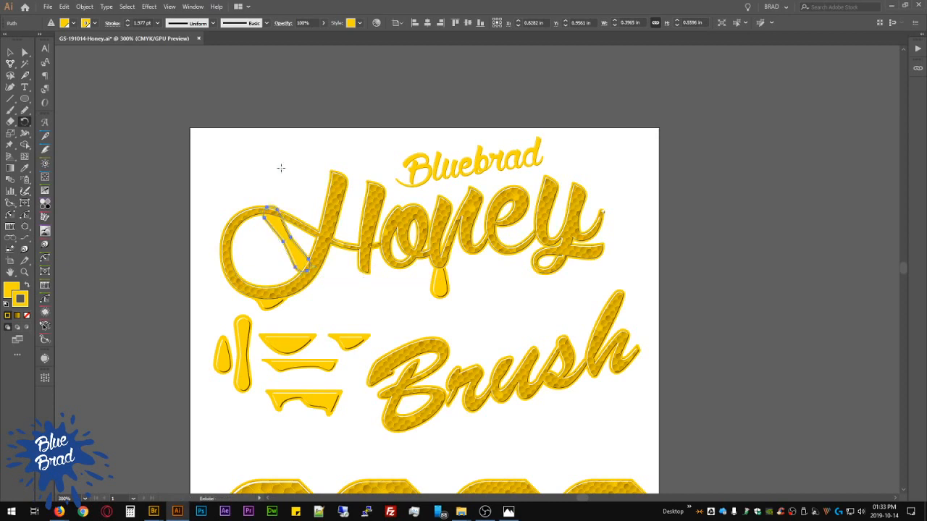
left_click(10, 52)
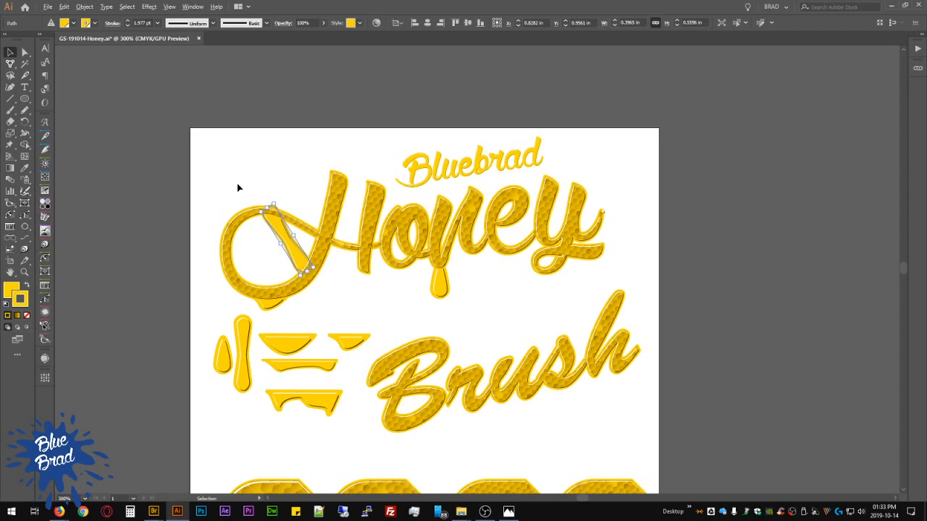
scroll(238, 192, "up", 1)
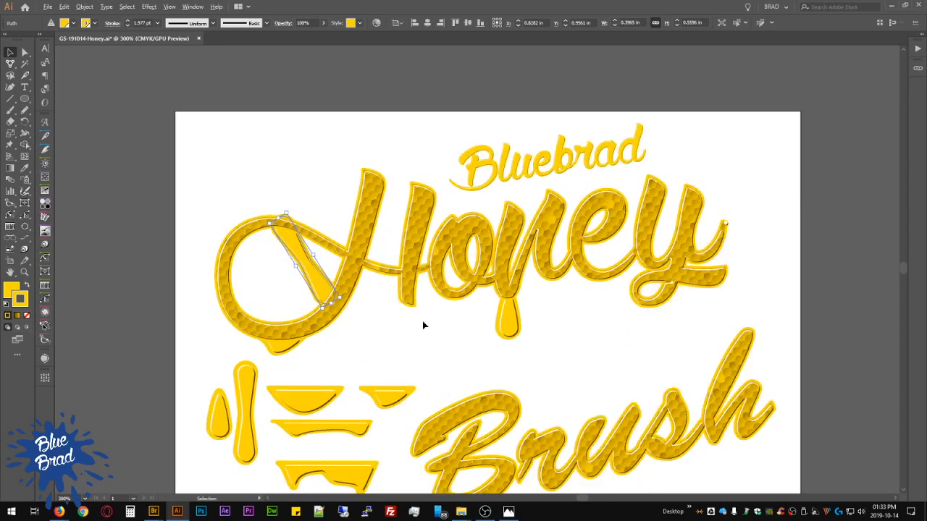
left_click_drag(305, 255, 307, 265)
left_click(407, 337)
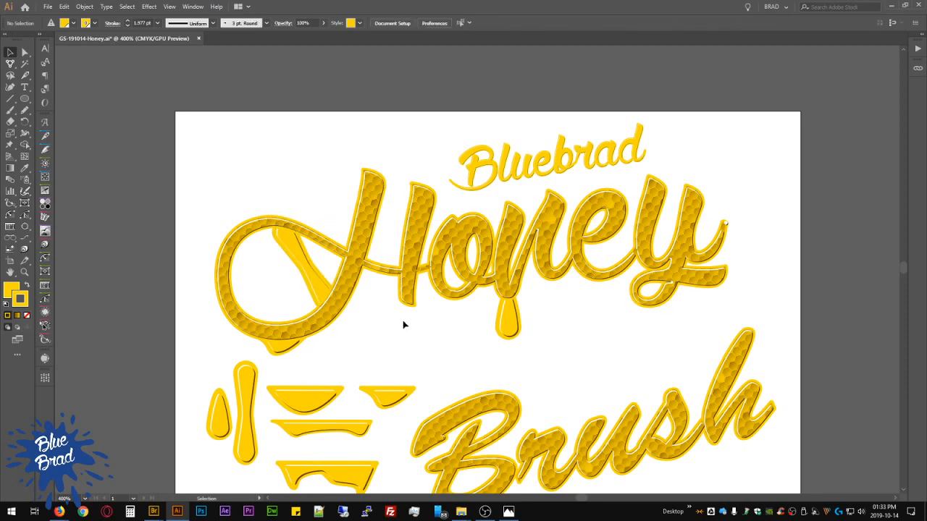
Step: Save the GS-191014-Honey.ai document with the whole artboard in view
scroll(401, 322, "down", 2)
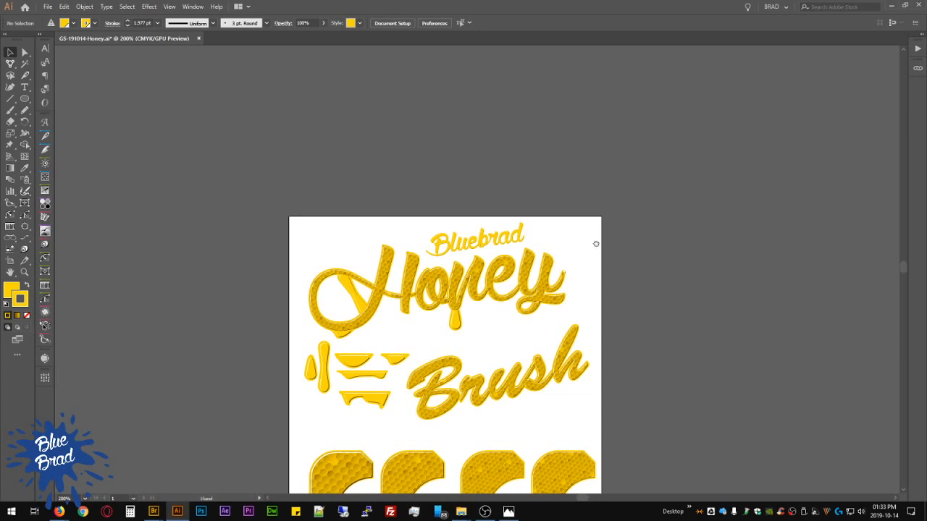
left_click_drag(546, 185, 524, 150)
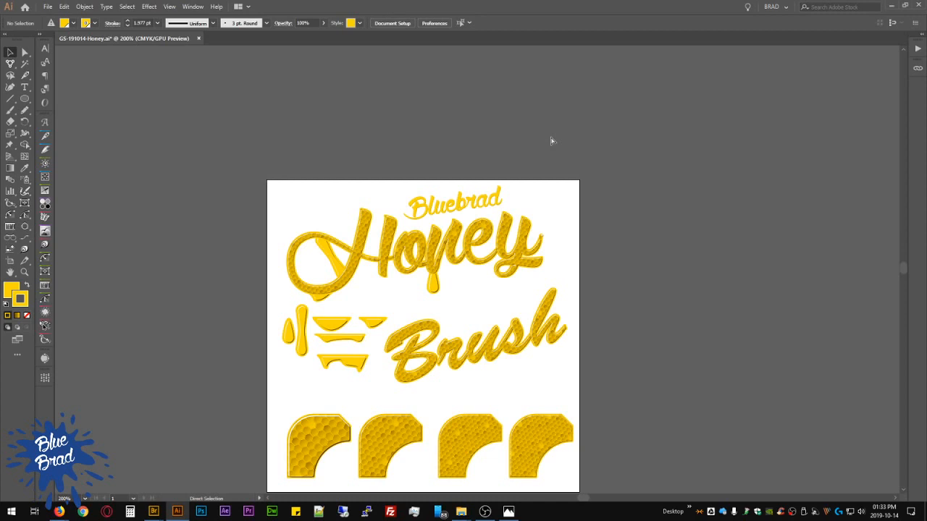
key("ctrl+0")
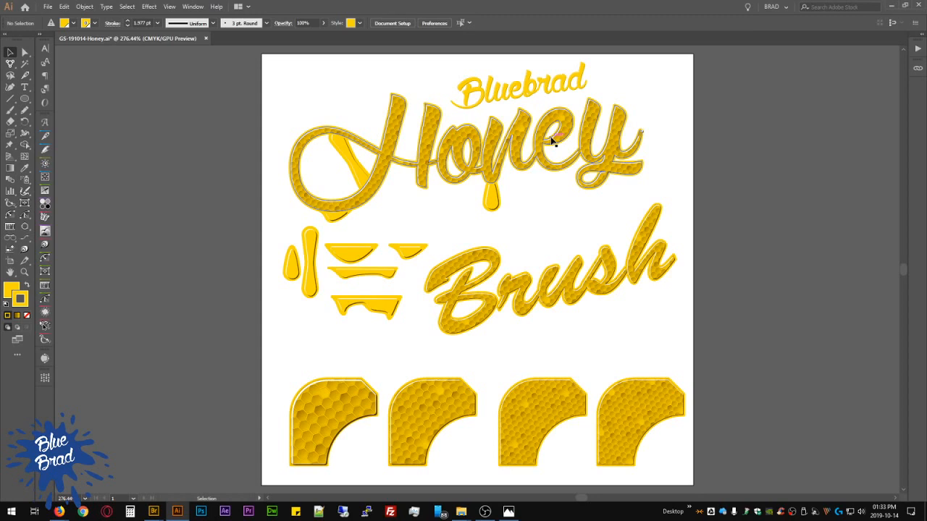
key("a")
key("v")
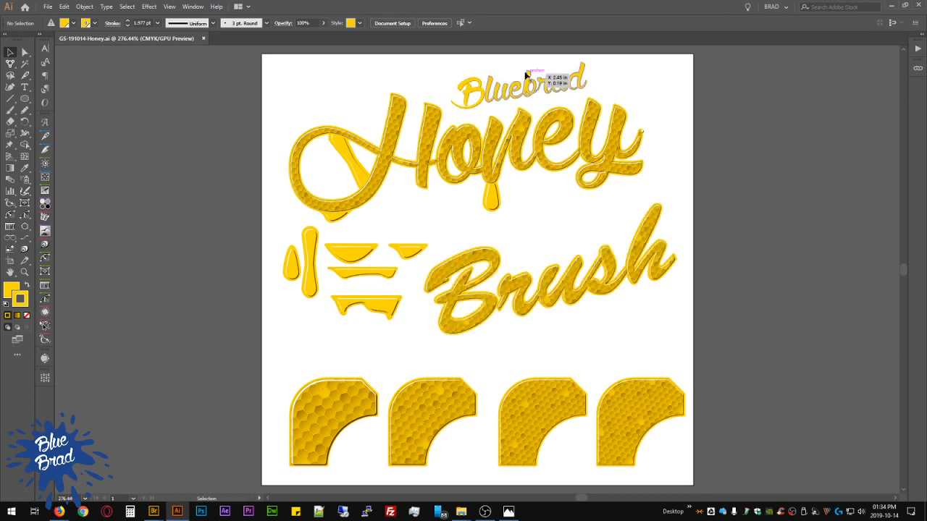
Step: Start a PicPick region capture for the Honey artboard
key("a")
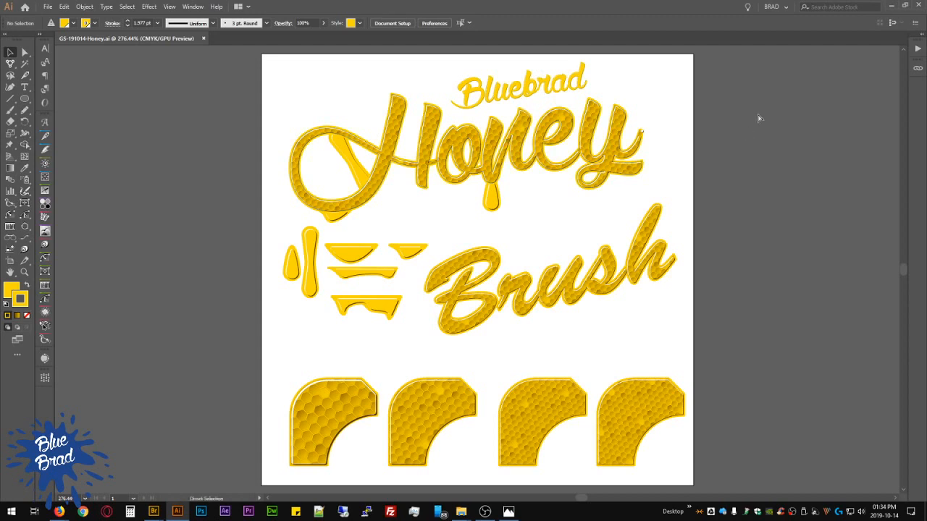
key("v")
key("shift+Print")
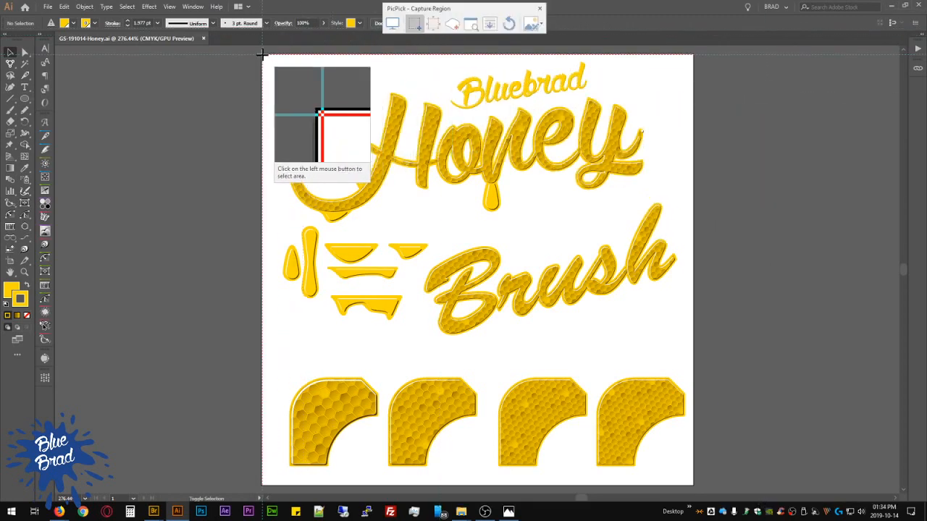